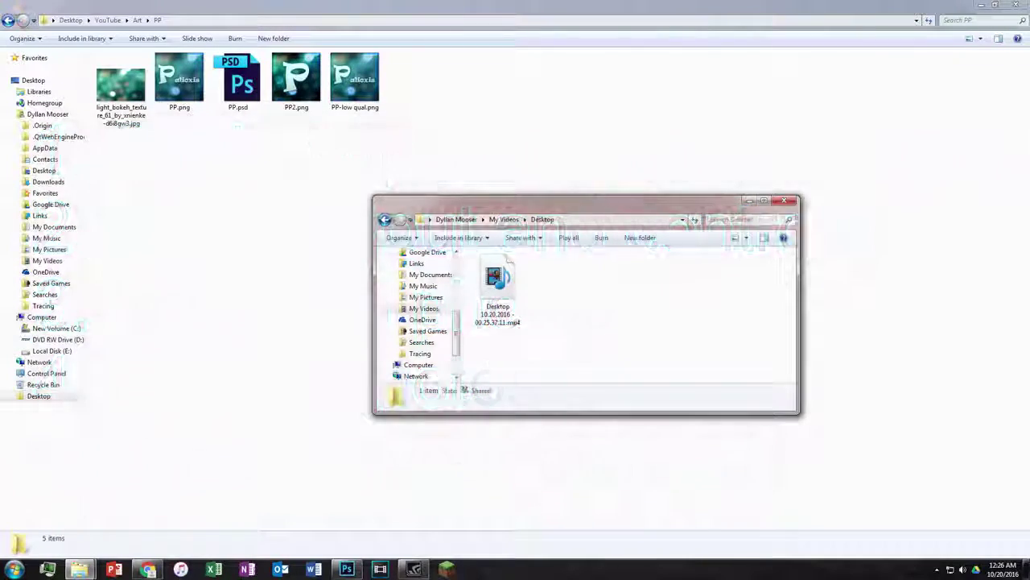
Bring Photoshop to the front and show its File menu
{"action": "left_click", "coordinate": [347, 569]}
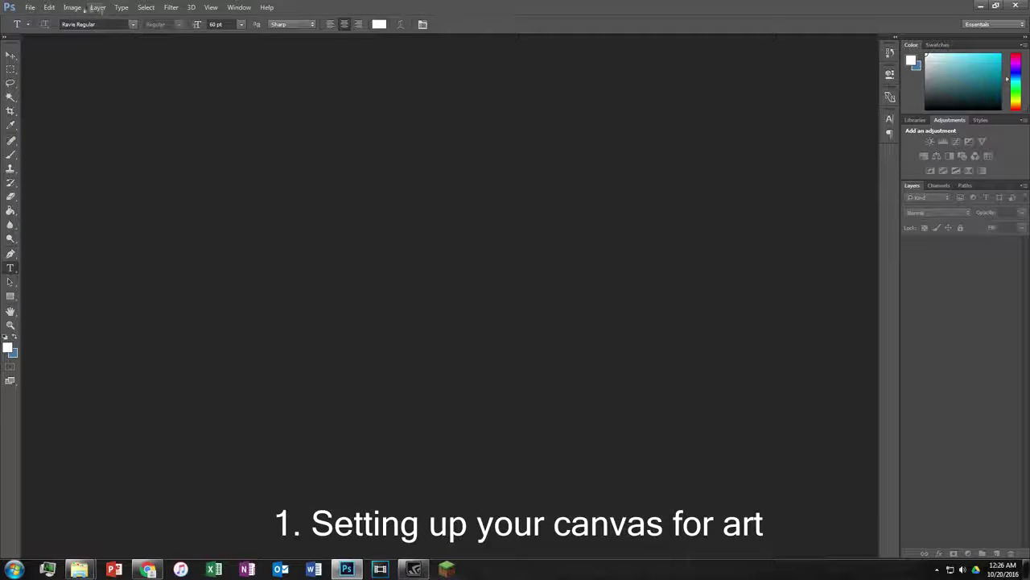
{"action": "left_click", "coordinate": [14, 10]}
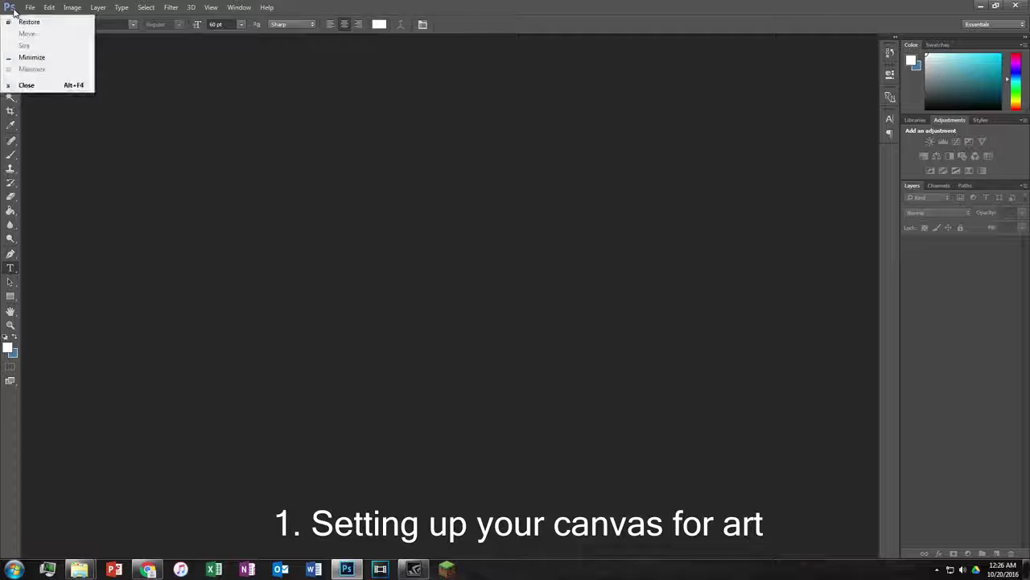
{"action": "left_click", "coordinate": [29, 7]}
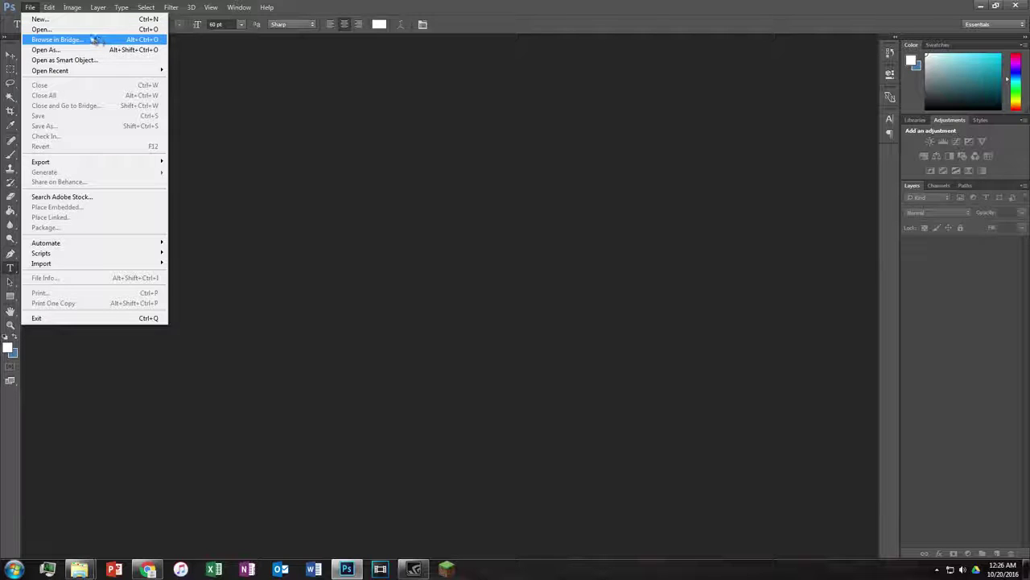
Cancel the Open dialog and start a new document from the File menu instead
{"action": "left_click", "coordinate": [45, 29]}
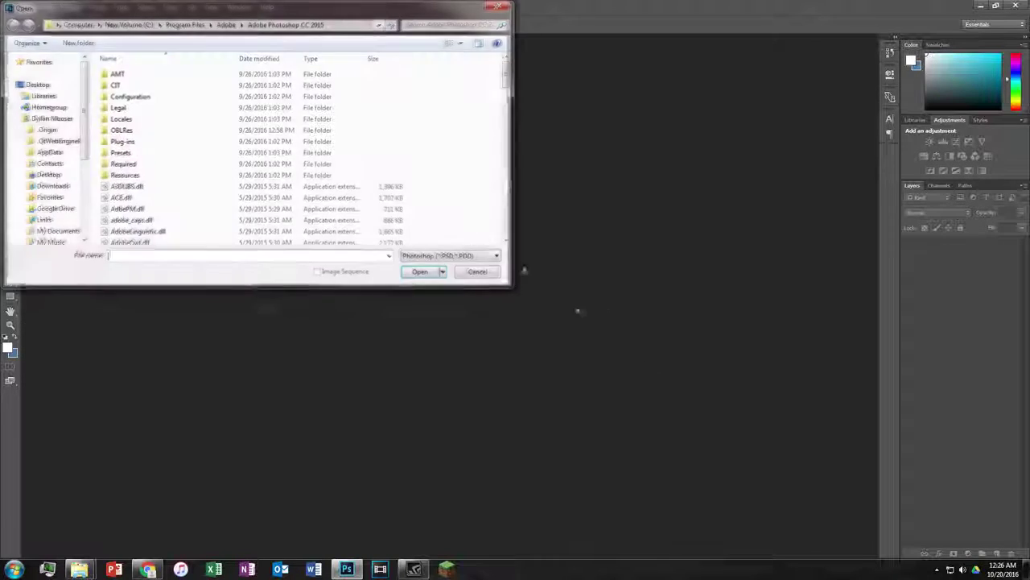
{"action": "left_click_drag", "start_coordinate": [507, 76], "coordinate": [511, 136]}
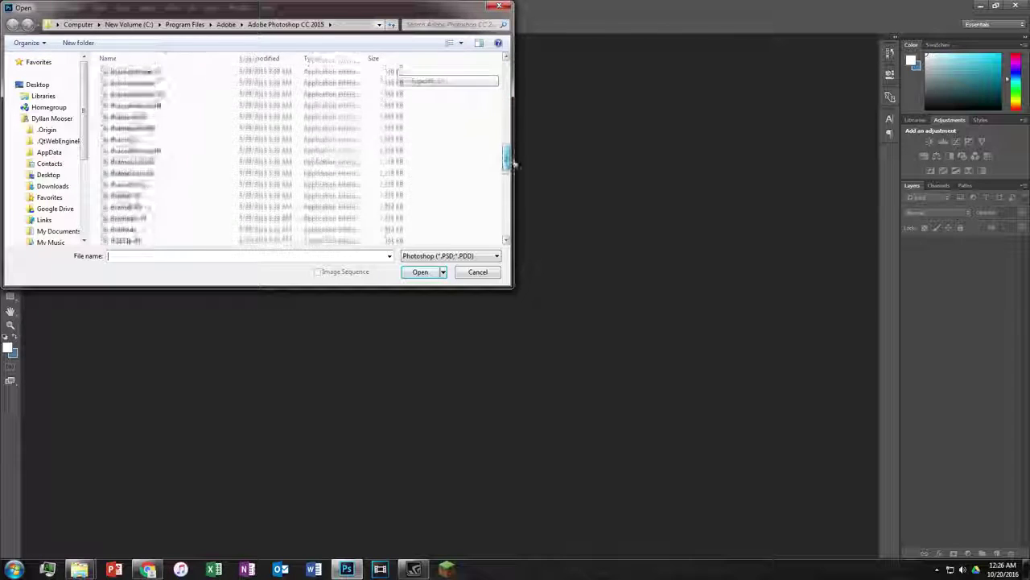
{"action": "left_click", "coordinate": [478, 271]}
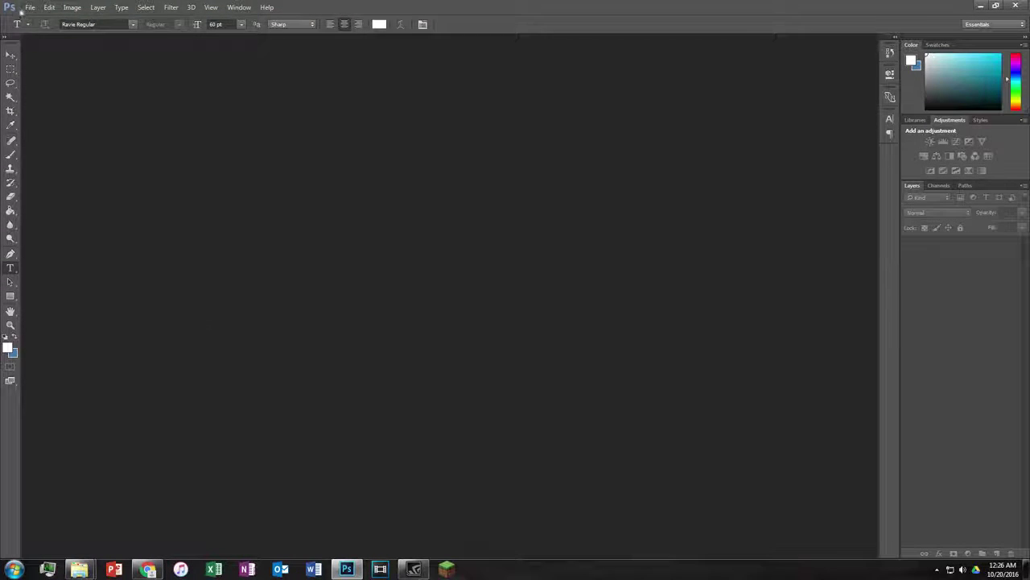
{"action": "left_click", "coordinate": [30, 7]}
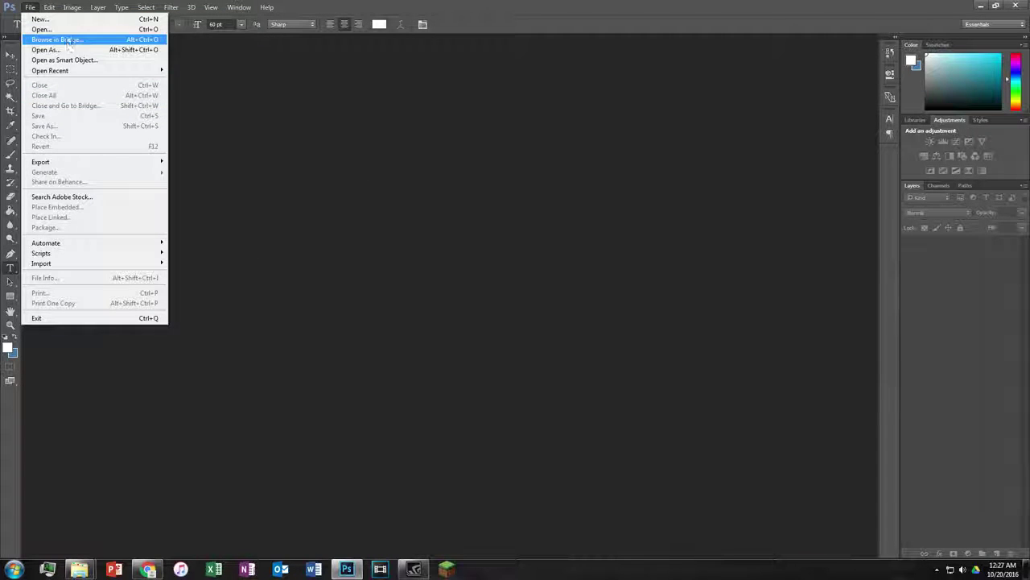
{"action": "left_click", "coordinate": [51, 20]}
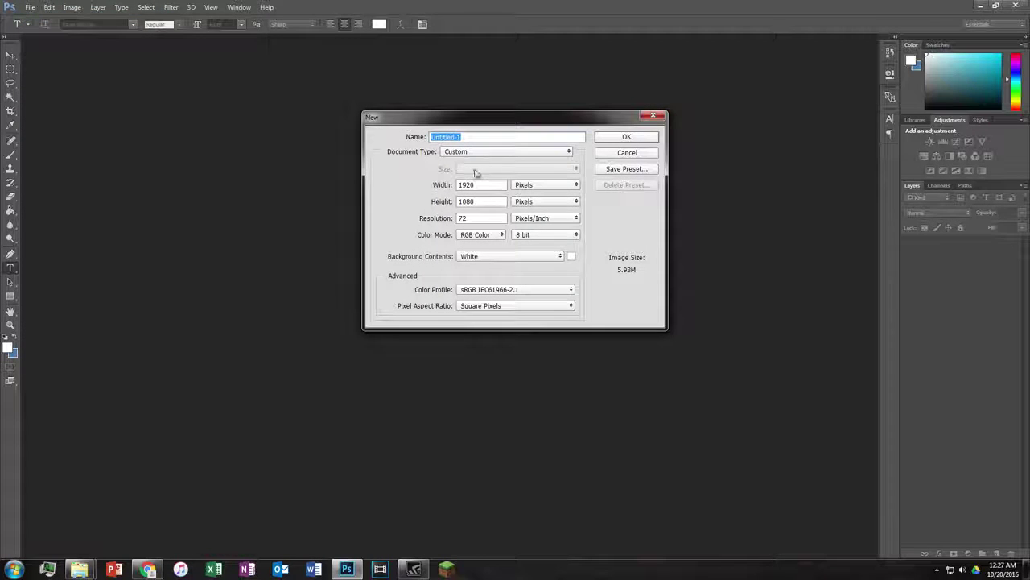
Check the New dialog's 1920 width and 72 resolution, then show the Windows desktop
{"action": "left_click_drag", "start_coordinate": [472, 118], "coordinate": [370, 126]}
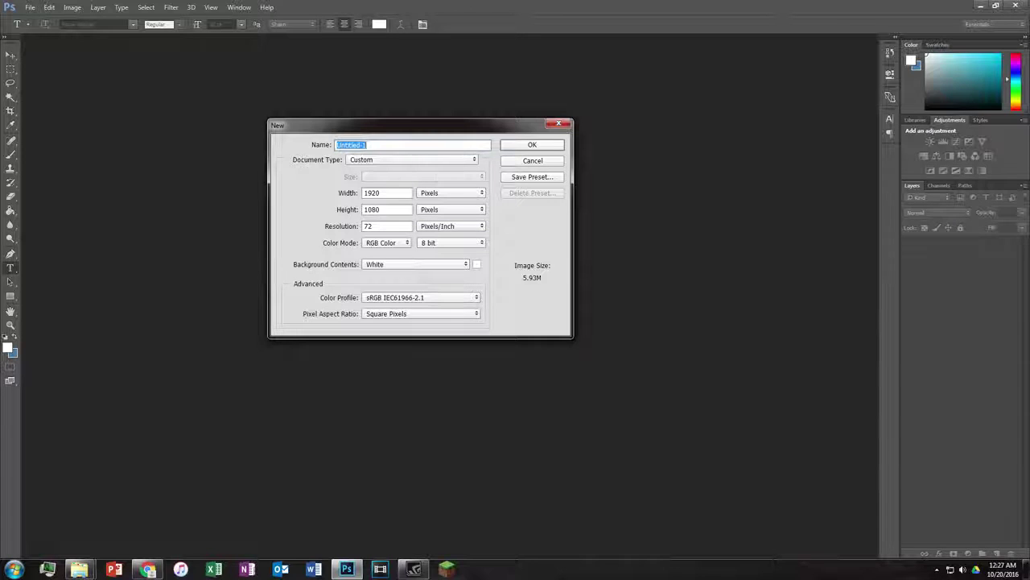
{"action": "mouse_move", "coordinate": [407, 193]}
{"action": "left_mouse_down"}
{"action": "mouse_move", "coordinate": [357, 193]}
{"action": "mouse_move", "coordinate": [353, 203]}
{"action": "left_mouse_up"}
{"action": "double_click", "coordinate": [383, 227]}
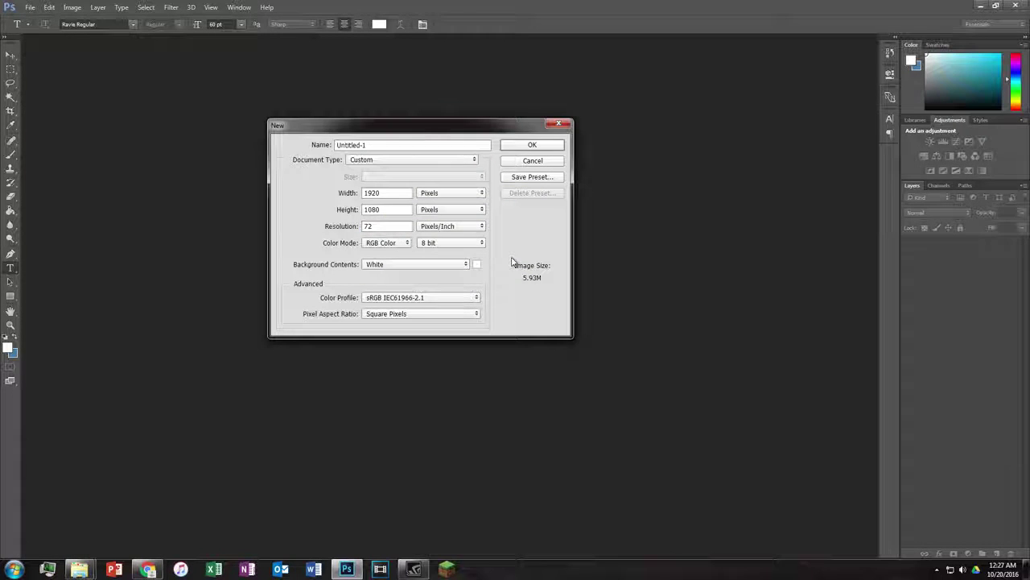
{"action": "left_click", "coordinate": [1025, 569]}
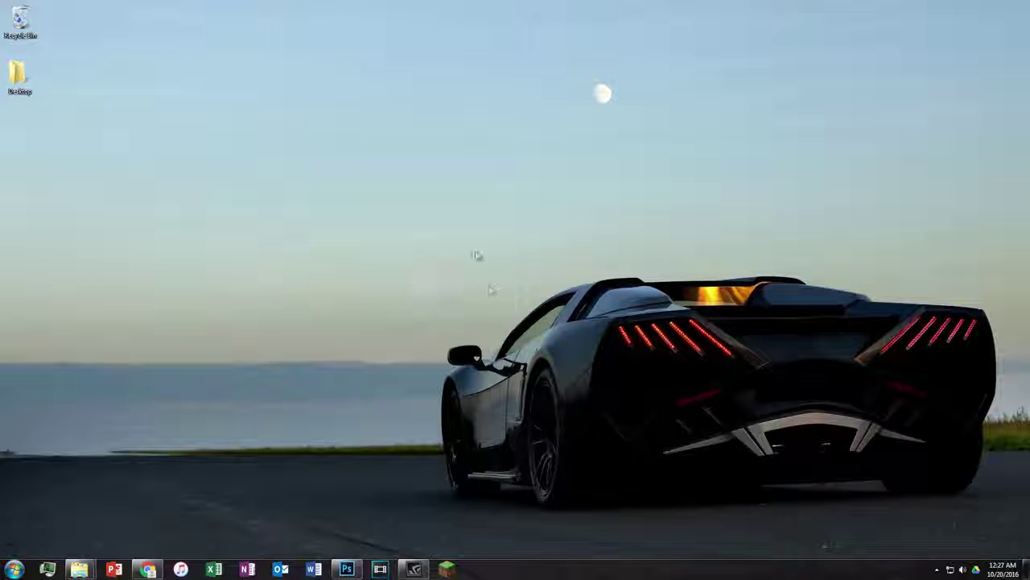
Confirm the display runs at 1920 × 1080 in Screen Resolution, then return to Photoshop
{"action": "right_click", "coordinate": [479, 256]}
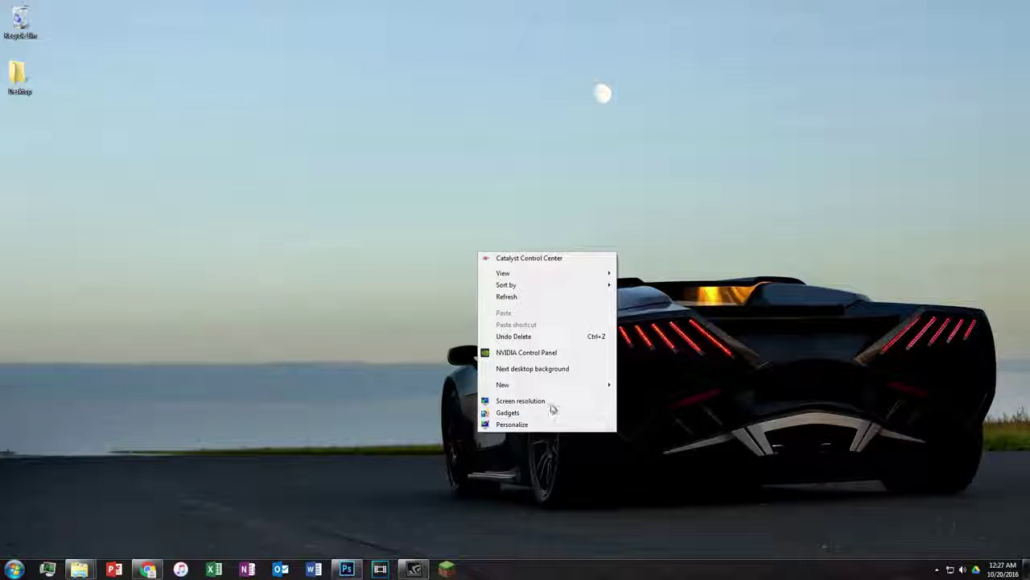
{"action": "left_click", "coordinate": [541, 402]}
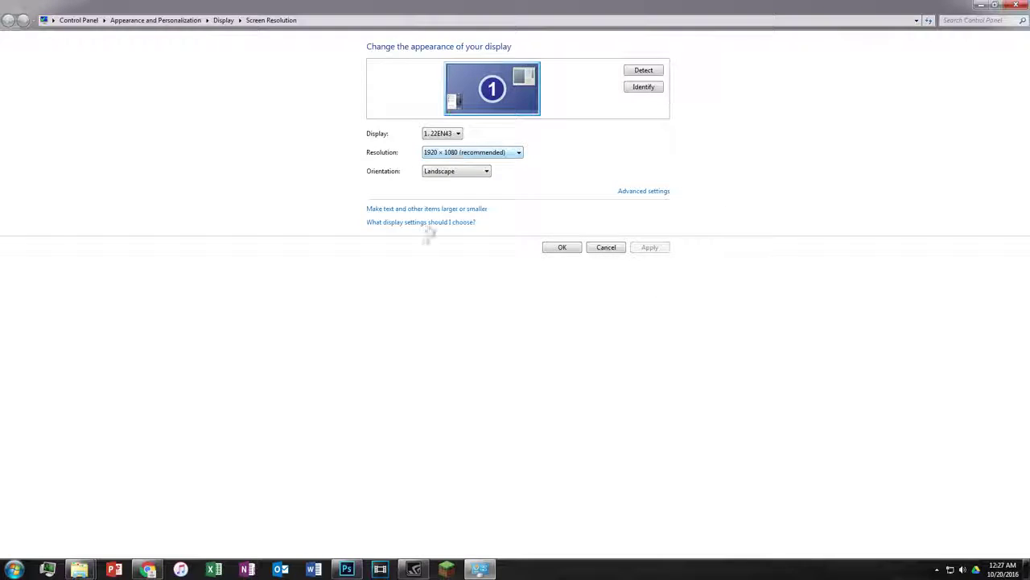
{"action": "left_click", "coordinate": [347, 568]}
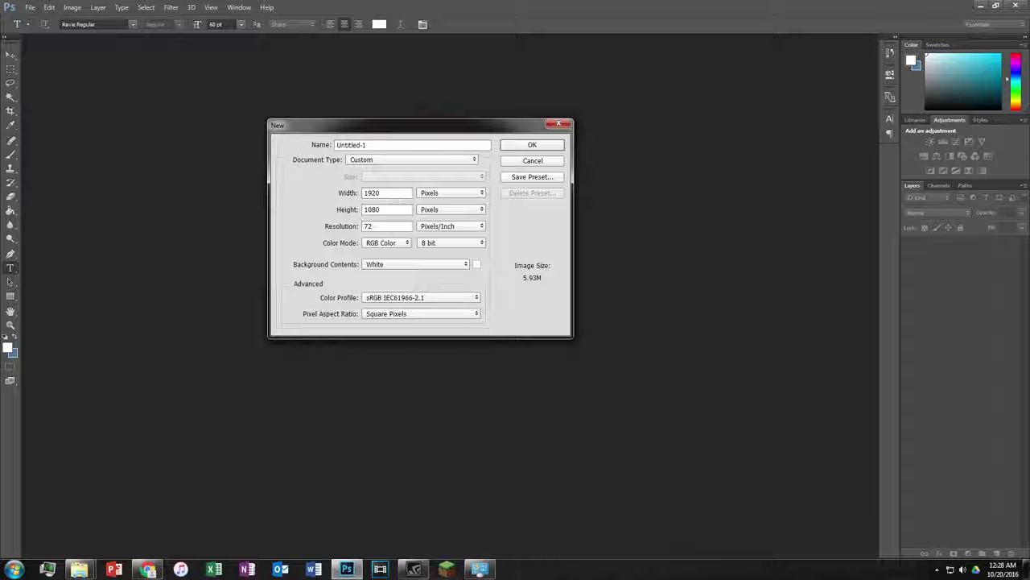
Place Screen Resolution beside the New dialog and scrub the Resolution up to about 149.3
{"action": "double_click", "coordinate": [368, 193]}
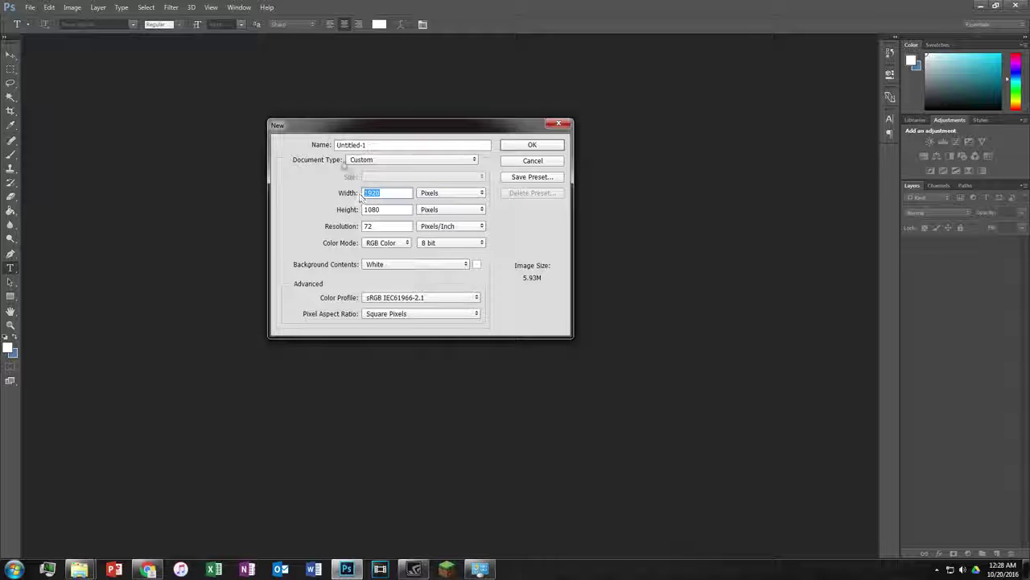
{"action": "left_click", "coordinate": [480, 569]}
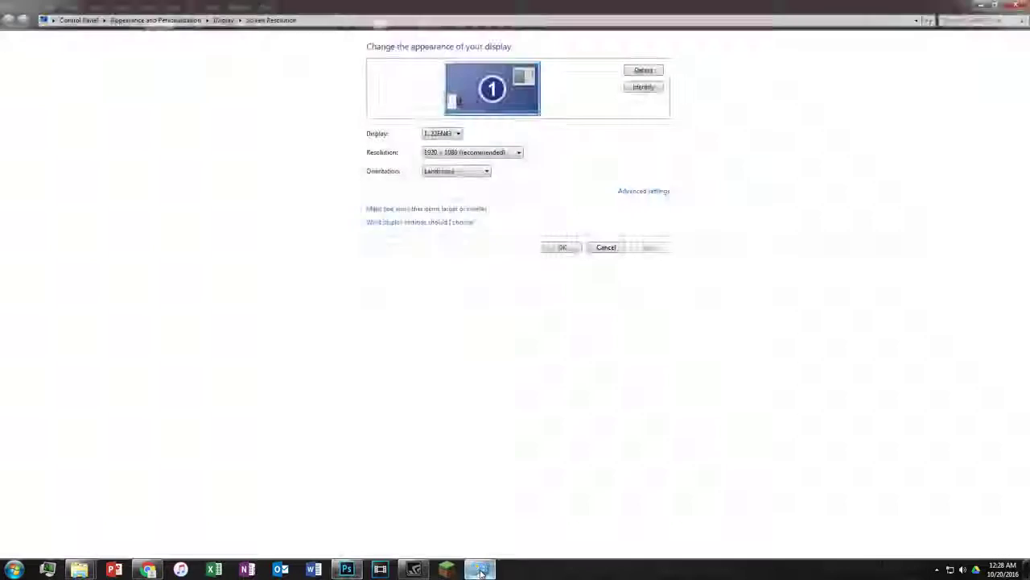
{"action": "mouse_move", "coordinate": [435, 6]}
{"action": "left_mouse_down"}
{"action": "mouse_move", "coordinate": [804, 186]}
{"action": "mouse_move", "coordinate": [767, 137]}
{"action": "left_mouse_up"}
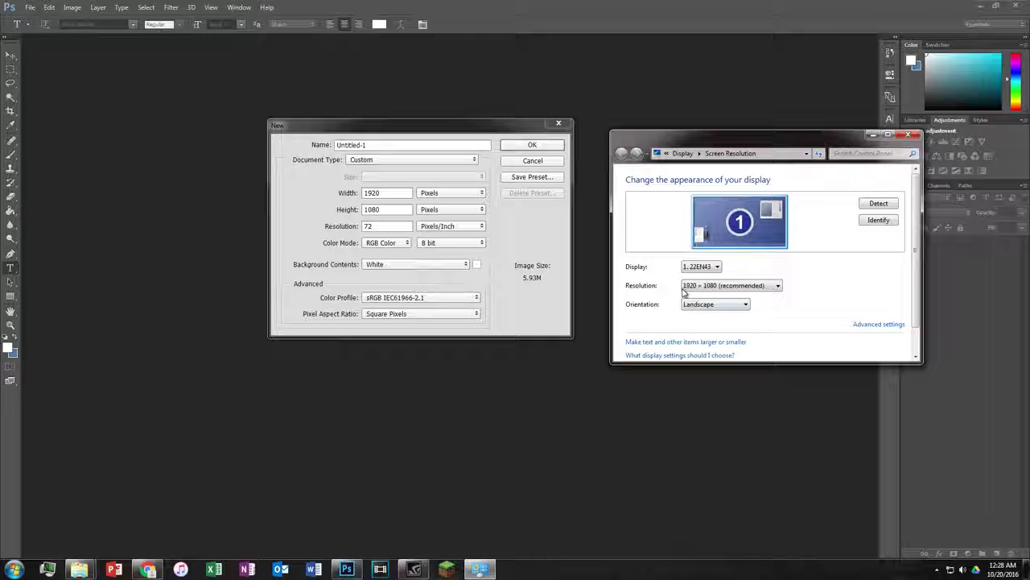
{"action": "left_click", "coordinate": [419, 226]}
{"action": "left_click", "coordinate": [390, 209]}
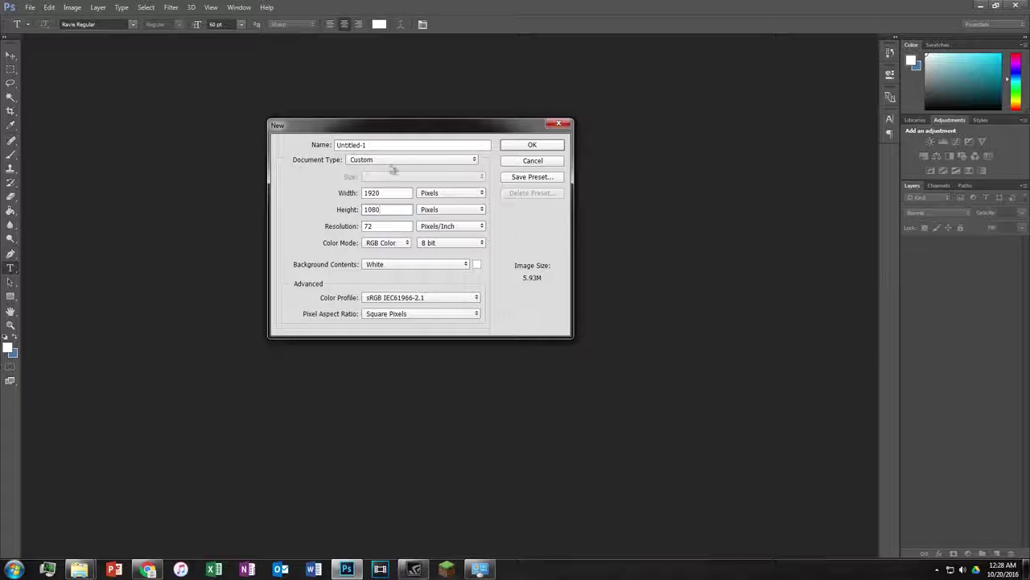
{"action": "left_click_drag", "start_coordinate": [332, 231], "coordinate": [357, 228]}
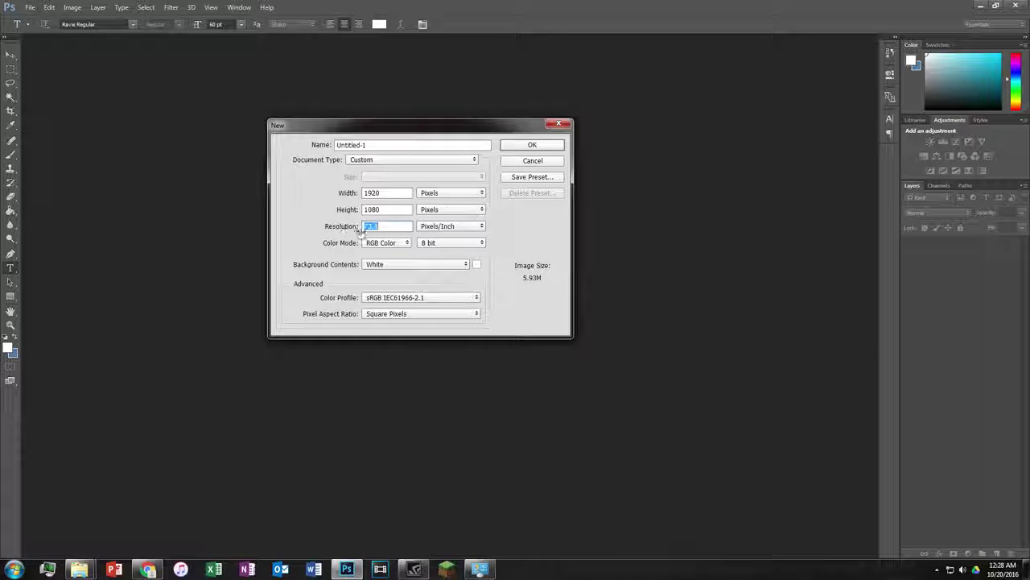
Set Width to 1920 and Resolution to 300 pixels/inch in the New dialog
{"action": "left_click", "coordinate": [393, 226]}
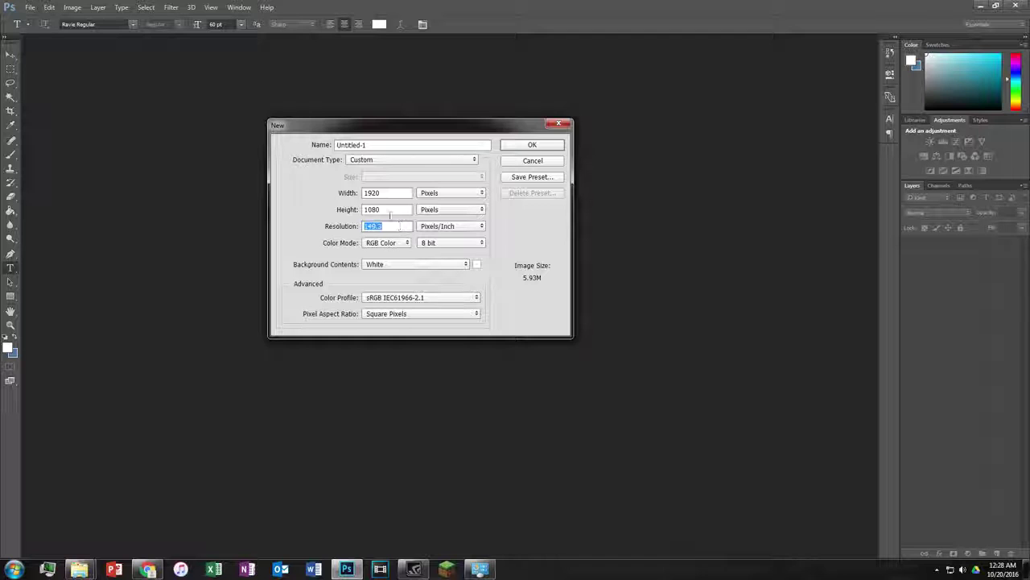
{"action": "double_click", "coordinate": [392, 193]}
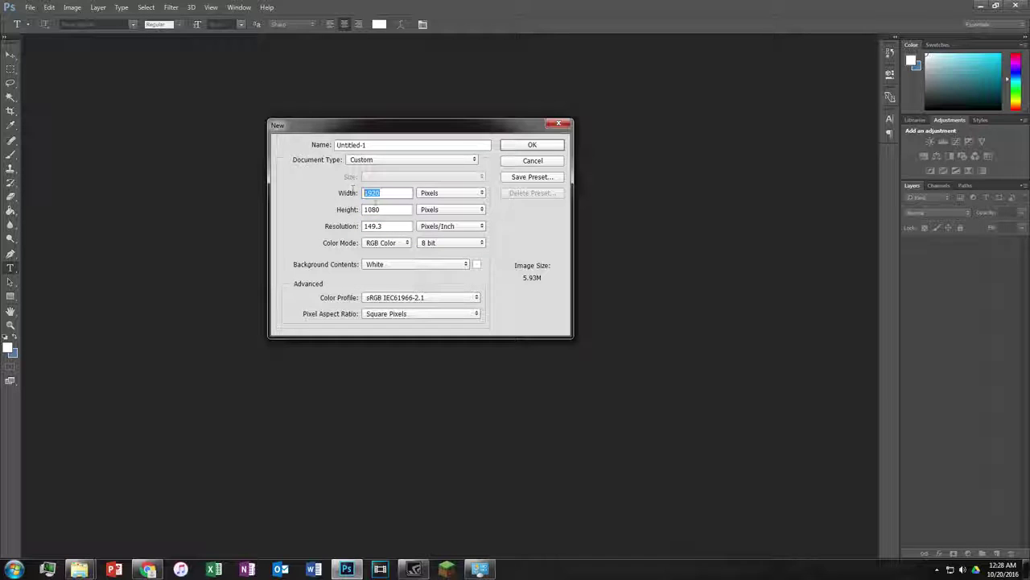
{"action": "type", "text": "1920"}
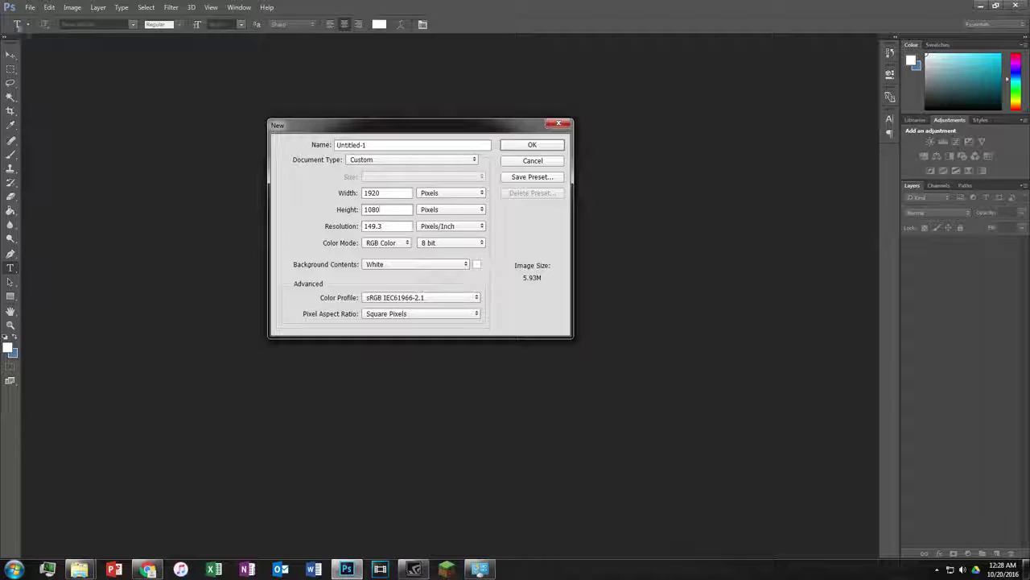
{"action": "double_click", "coordinate": [392, 226]}
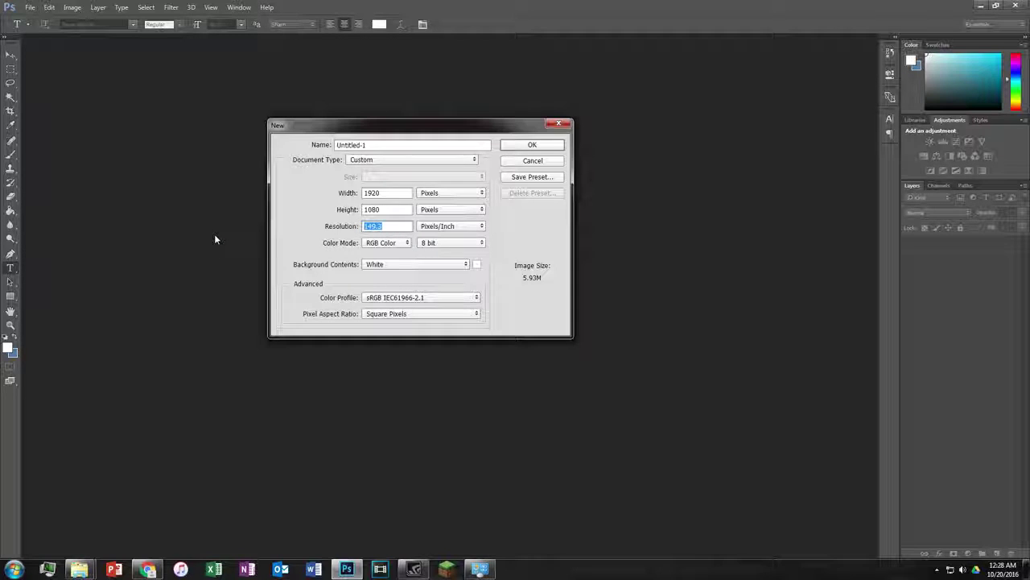
{"action": "type", "text": "300"}
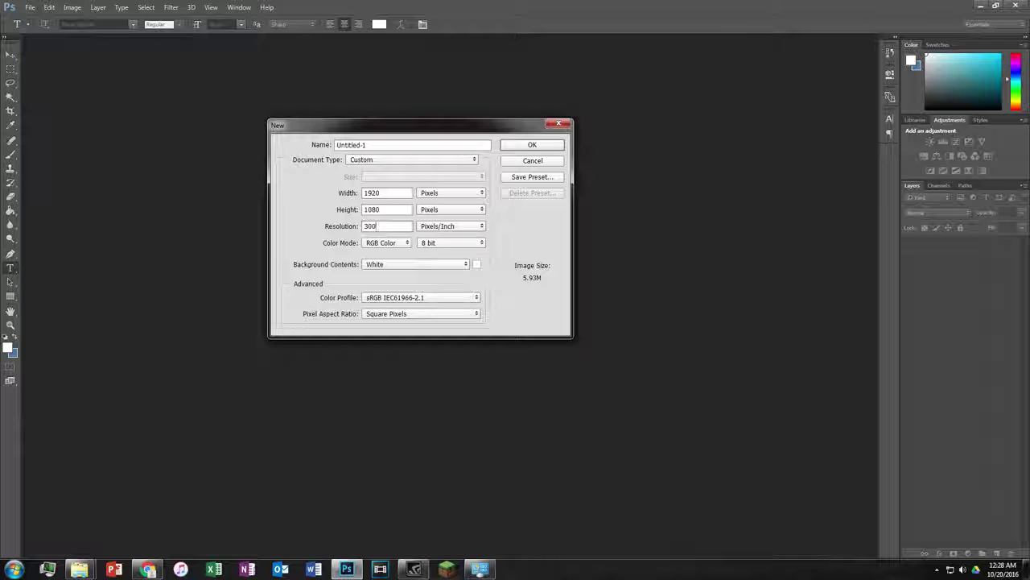
{"action": "double_click", "coordinate": [388, 193]}
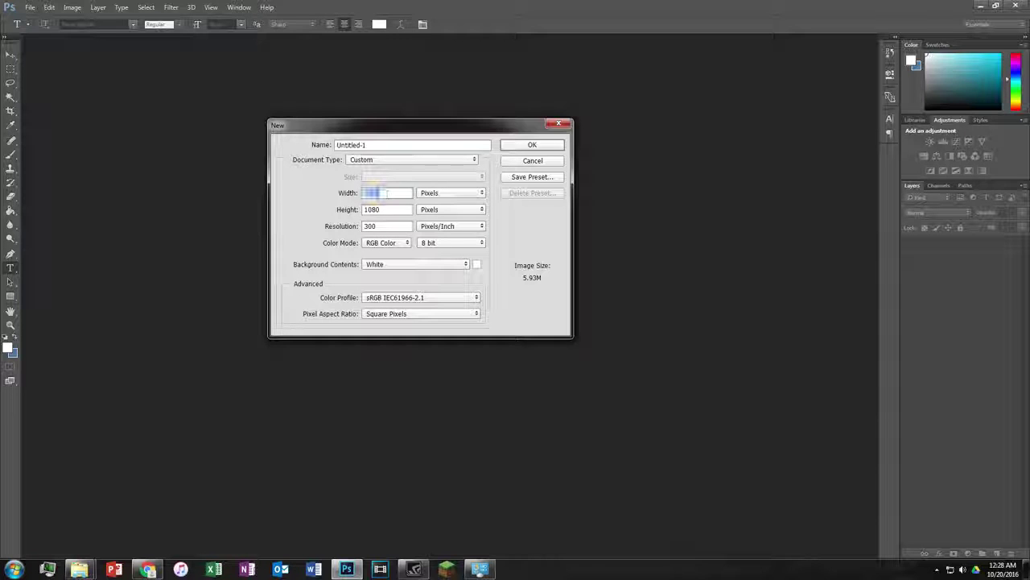
{"action": "key", "text": "Tab"}
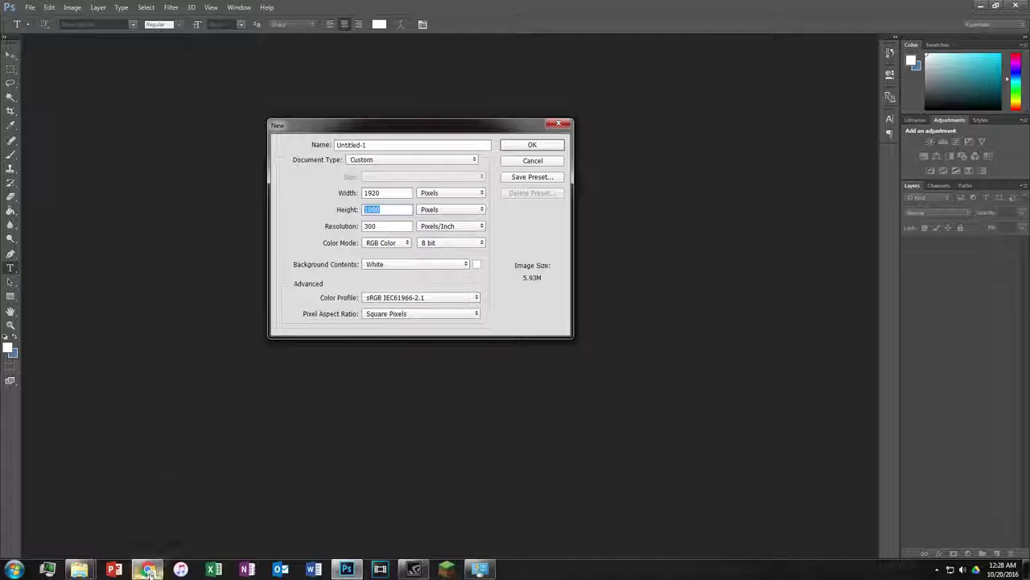
Search Google Images for 'youtube banner template' in a new Chrome tab
{"action": "left_click", "coordinate": [149, 570]}
{"action": "left_click", "coordinate": [635, 16]}
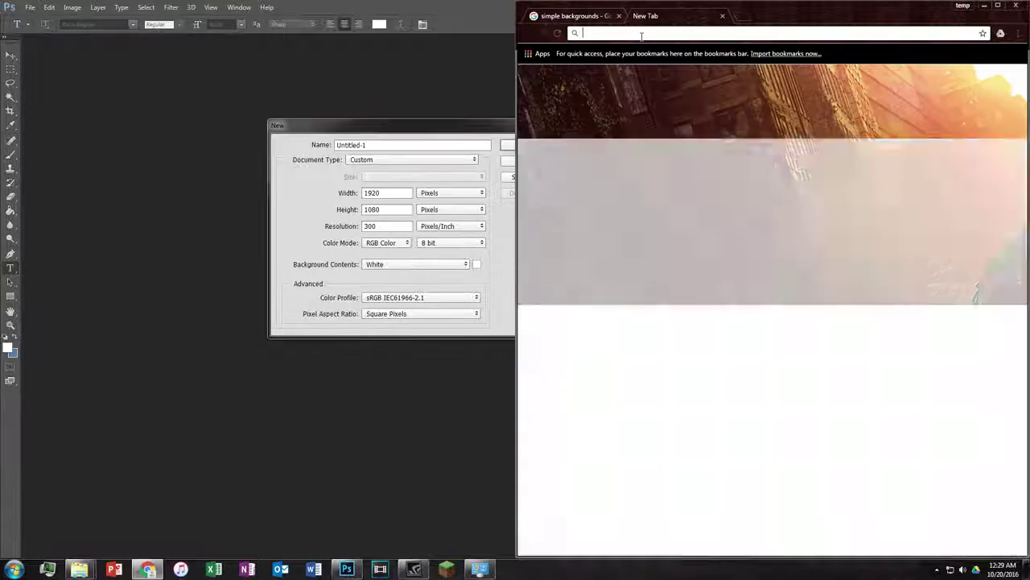
{"action": "type", "text": "youtube"}
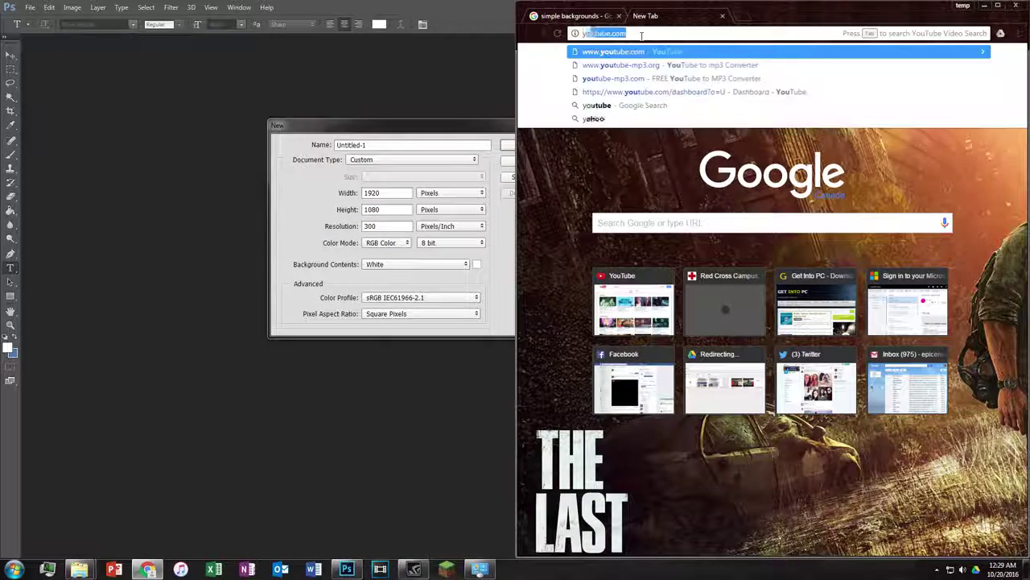
{"action": "type", "text": " bann"}
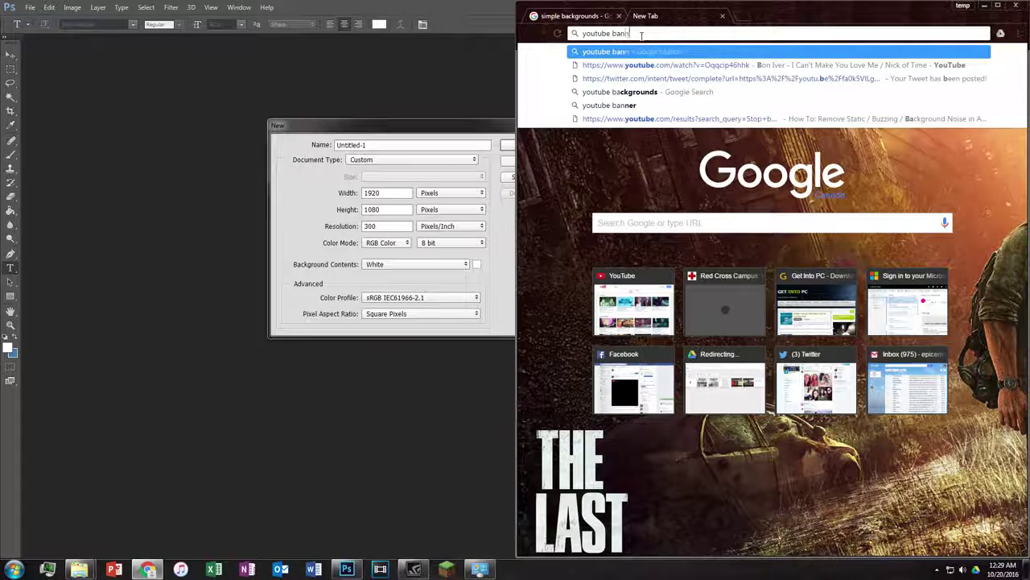
{"action": "type", "text": "er template"}
{"action": "key", "text": "Return"}
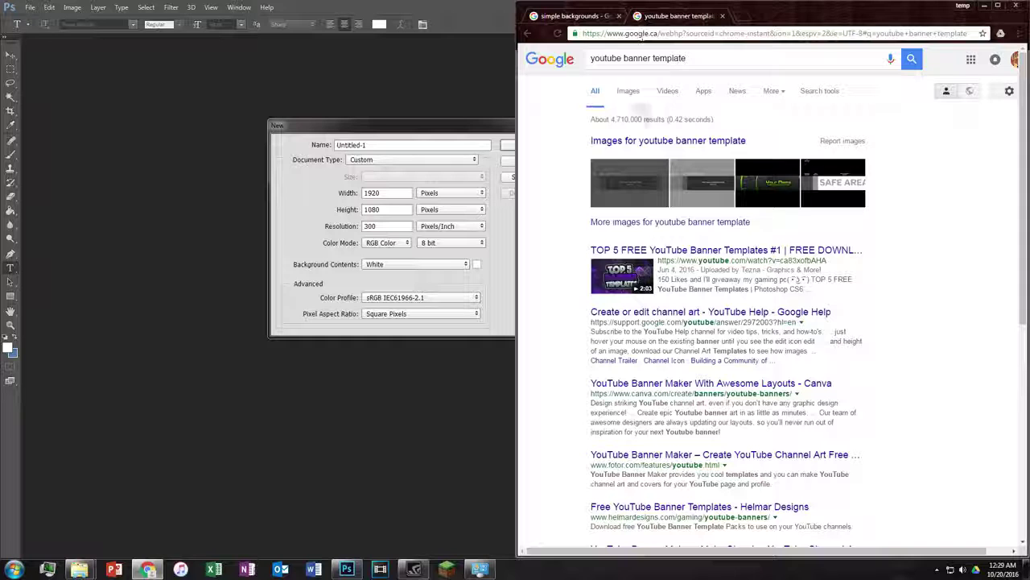
{"action": "left_click", "coordinate": [628, 91]}
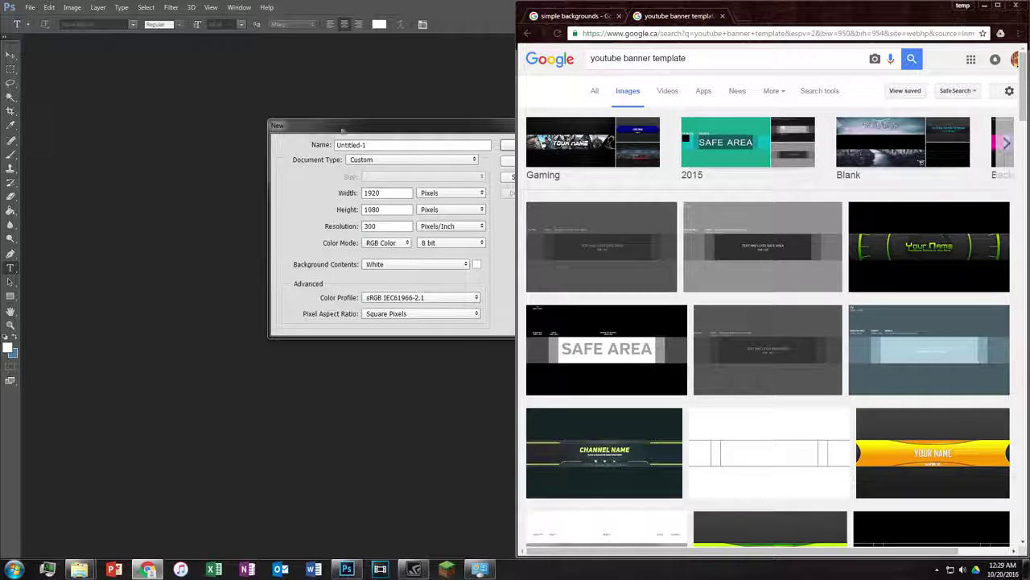
Place the New dialog beside Chrome and preview a 2560 × 1440 banner template
{"action": "left_click", "coordinate": [402, 132]}
{"action": "left_click_drag", "start_coordinate": [402, 131], "coordinate": [310, 147]}
{"action": "left_click", "coordinate": [148, 569]}
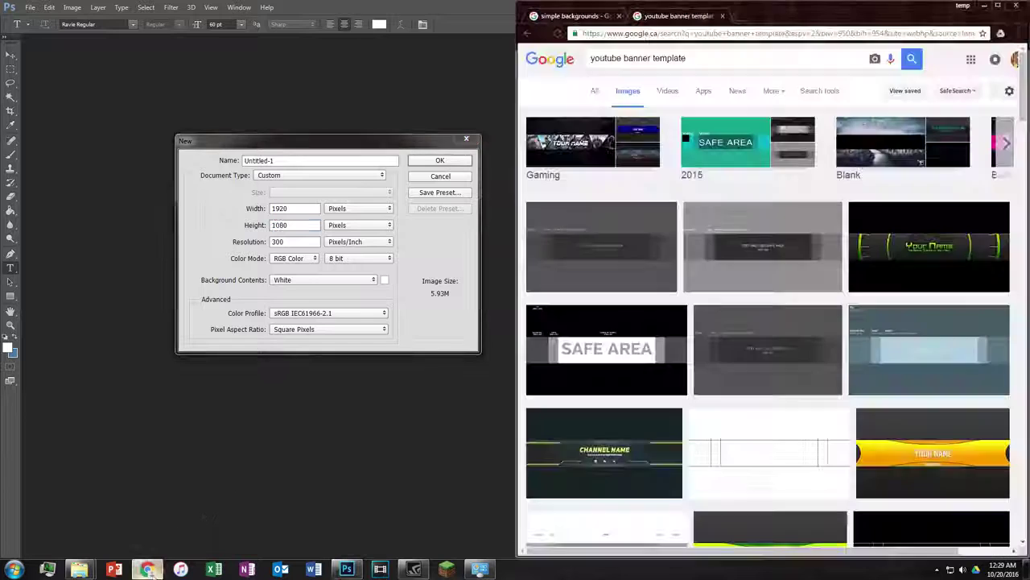
{"action": "left_click", "coordinate": [625, 245]}
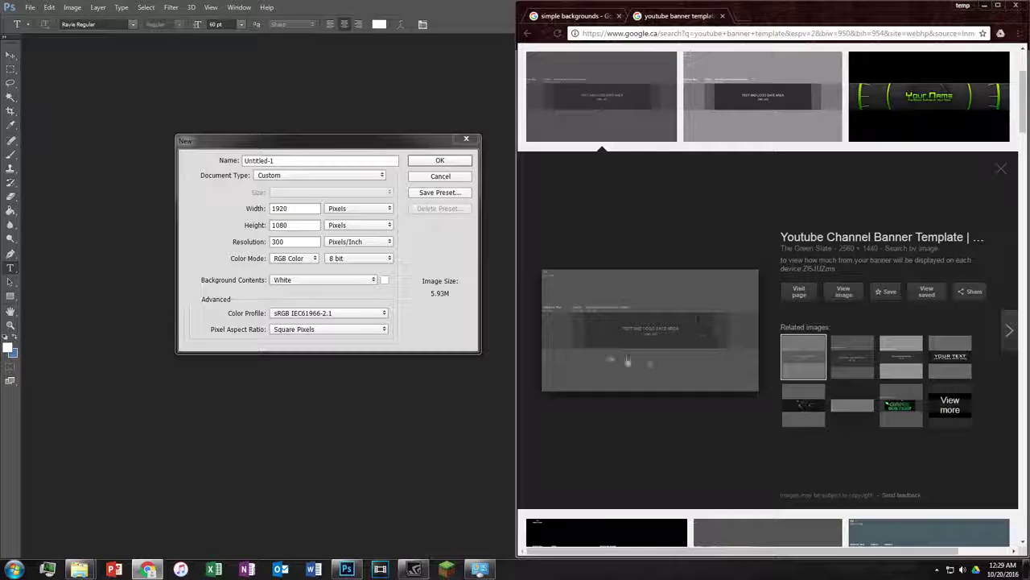
{"action": "left_click", "coordinate": [742, 16]}
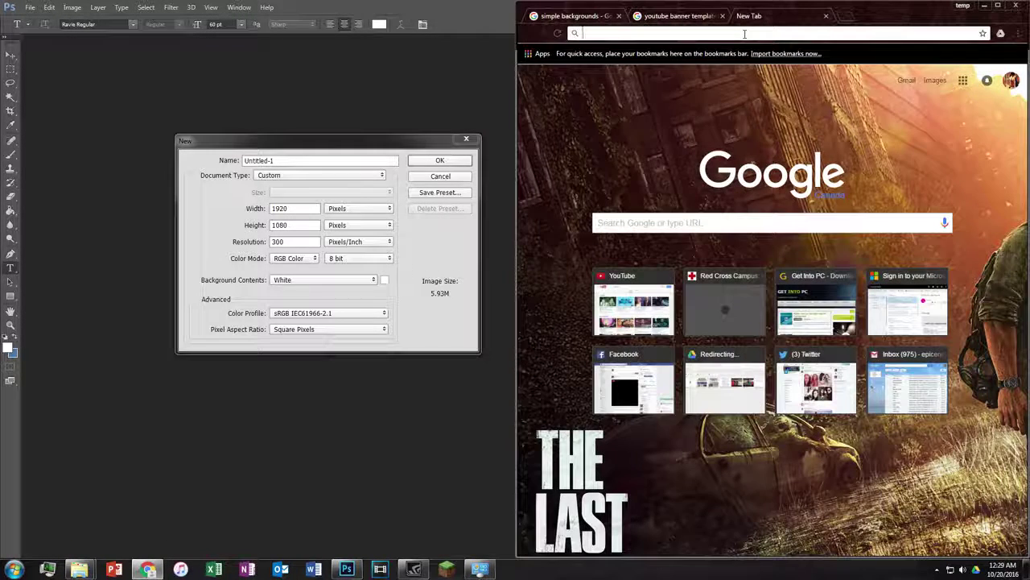
Open YouTube and view the channel's current banner via Creator Studio
{"action": "type", "text": "you"}
{"action": "key", "text": "Return"}
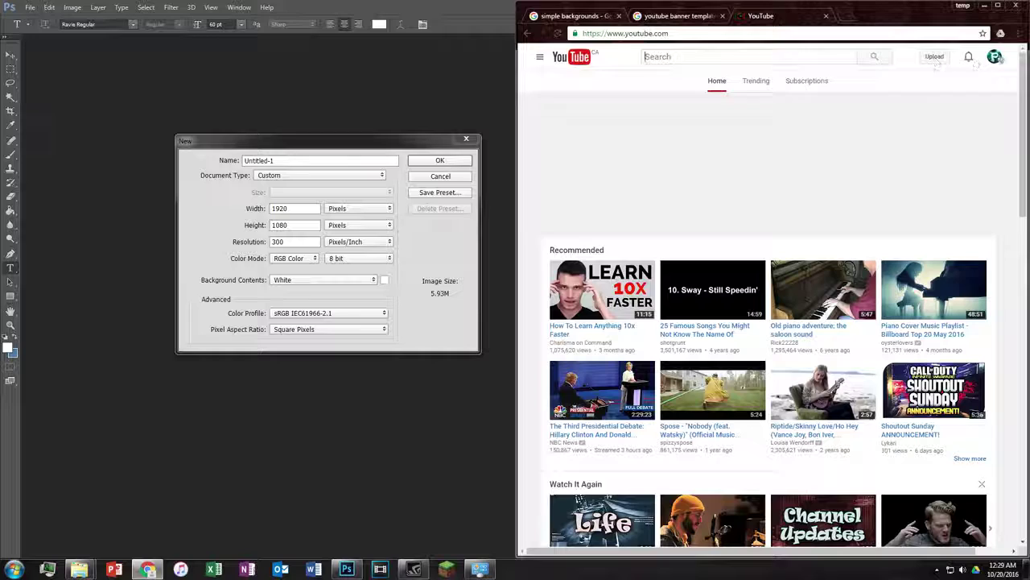
{"action": "left_click", "coordinate": [995, 57]}
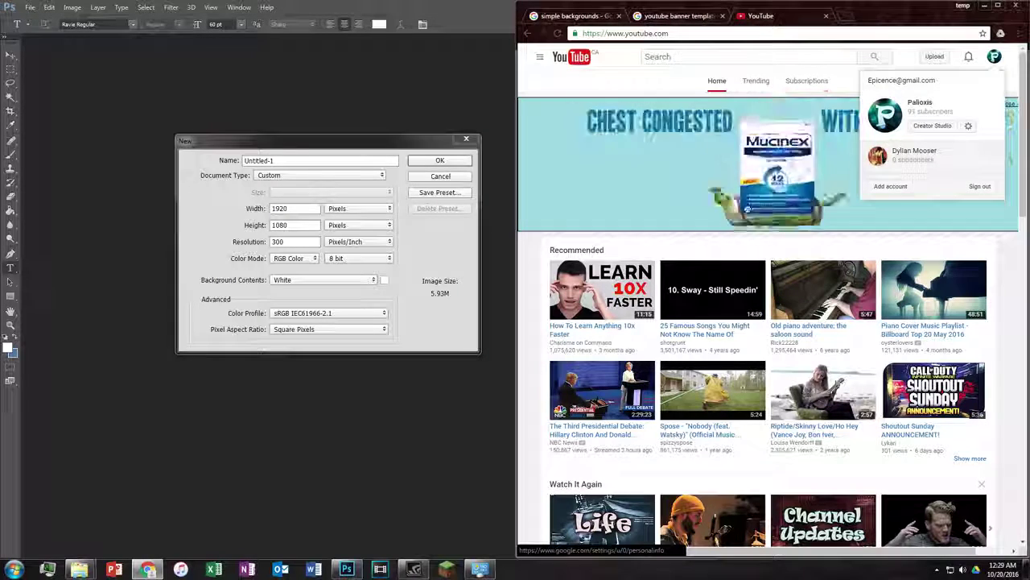
{"action": "left_click", "coordinate": [940, 127]}
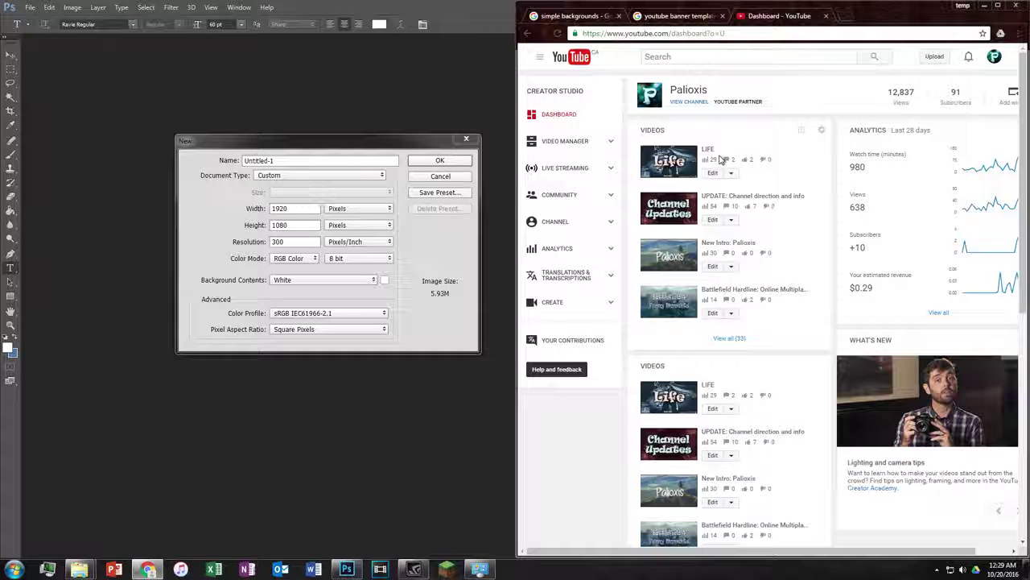
{"action": "left_click", "coordinate": [697, 104]}
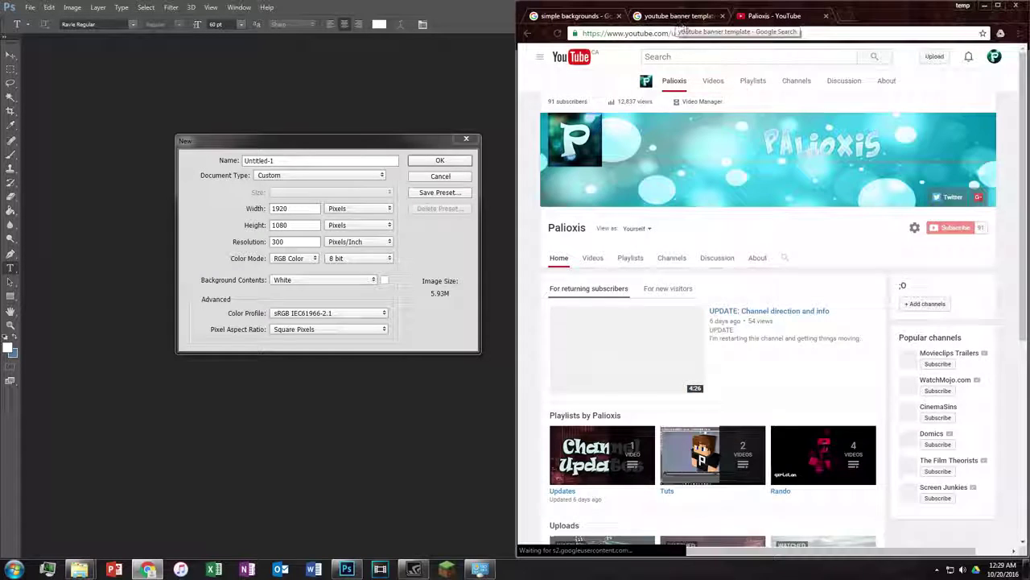
Close the YouTube and template tabs and centre Photoshop's New dialog
{"action": "left_click", "coordinate": [825, 16]}
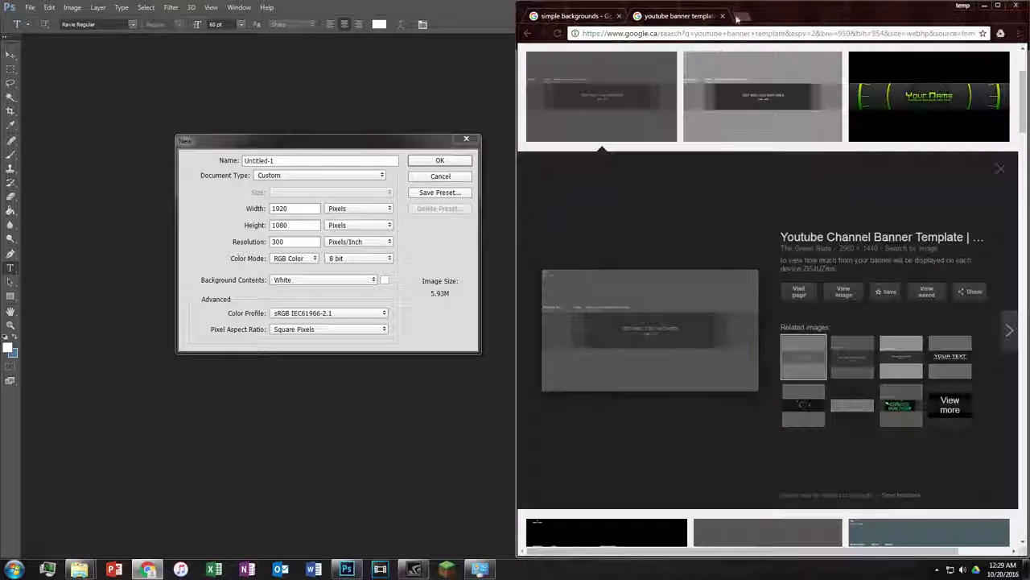
{"action": "left_click", "coordinate": [724, 16]}
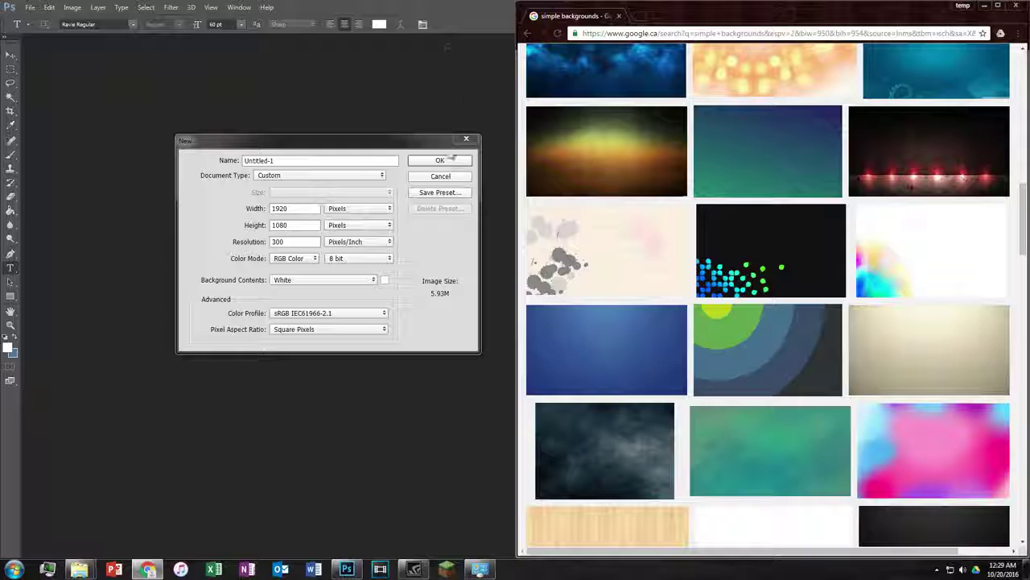
{"action": "left_click_drag", "start_coordinate": [376, 147], "coordinate": [593, 149]}
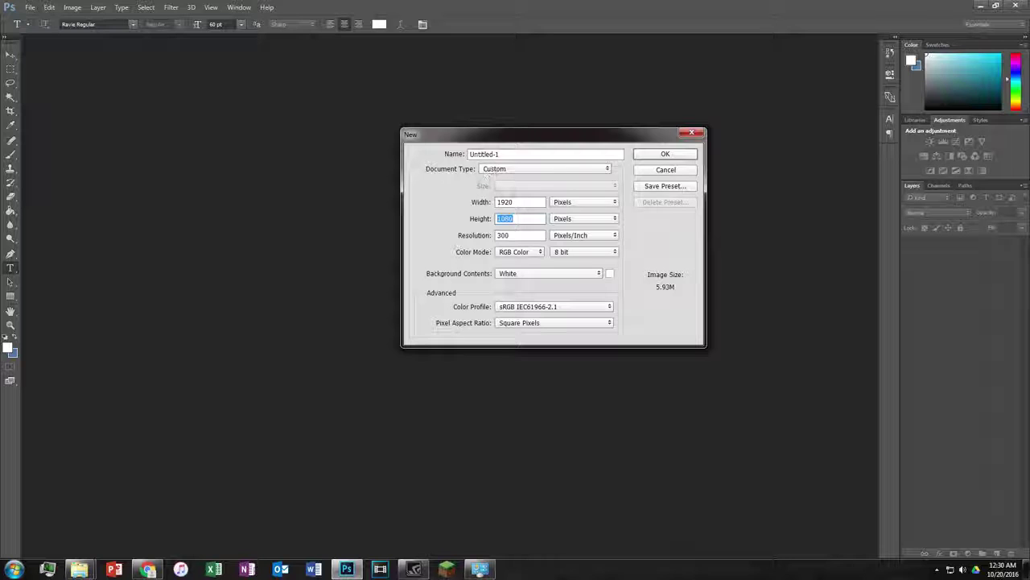
Name the document 'Whateveryouwant' and create it at 1920×1080, 300 ppi, white background
{"action": "left_click", "coordinate": [519, 155]}
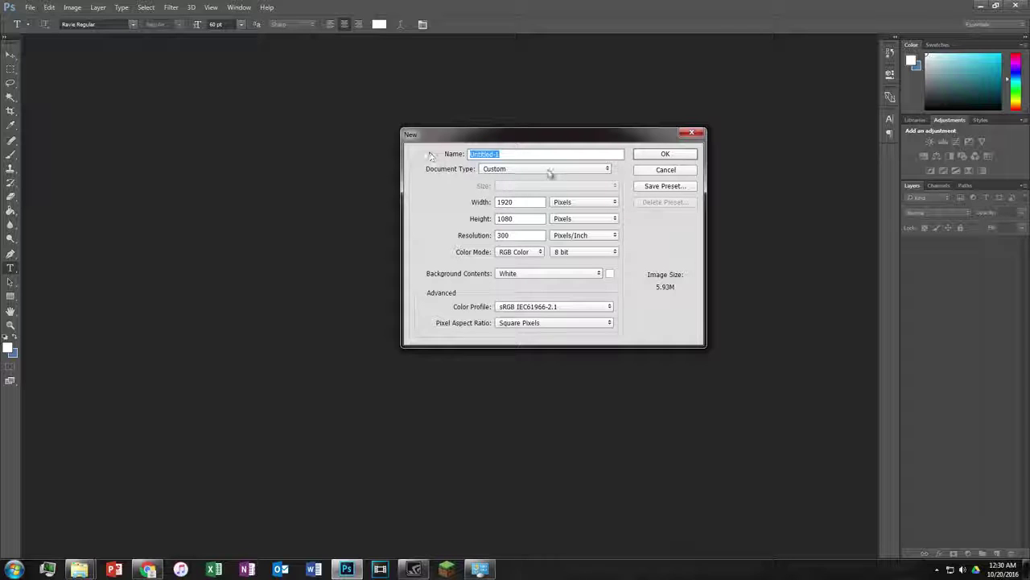
{"action": "type", "text": "Whateveryouwant"}
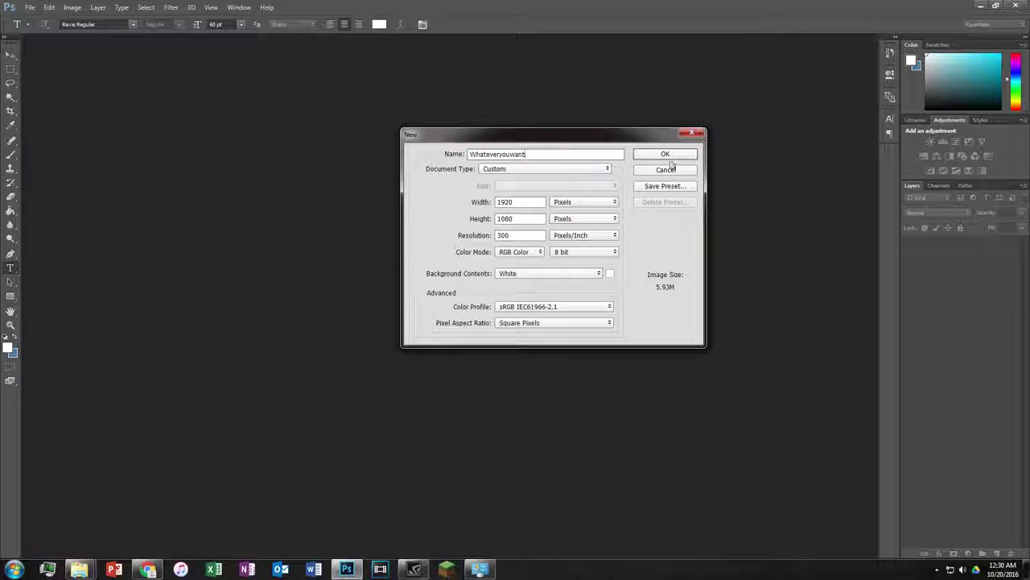
{"action": "left_click", "coordinate": [664, 156]}
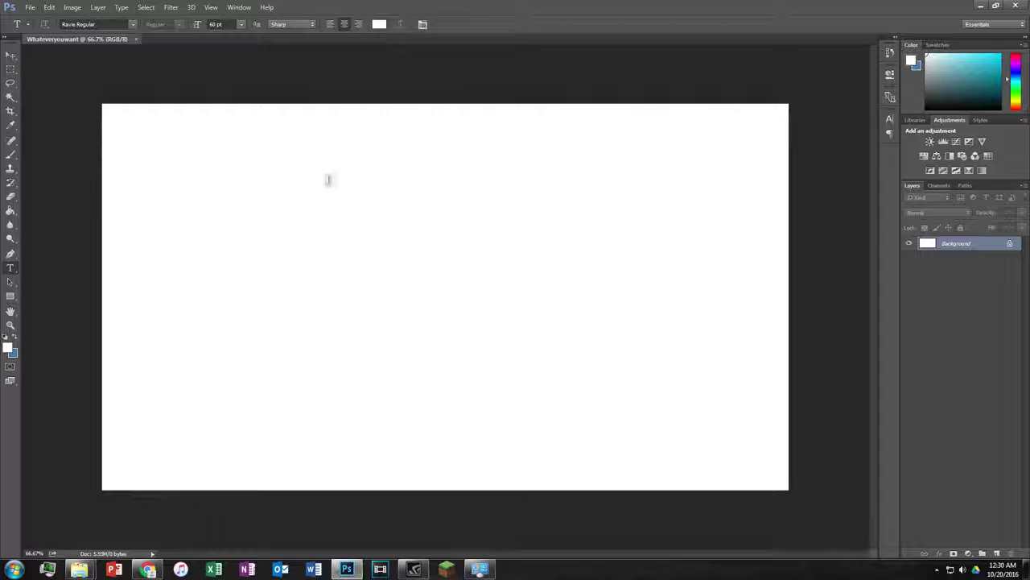
{"action": "left_click", "coordinate": [10, 54]}
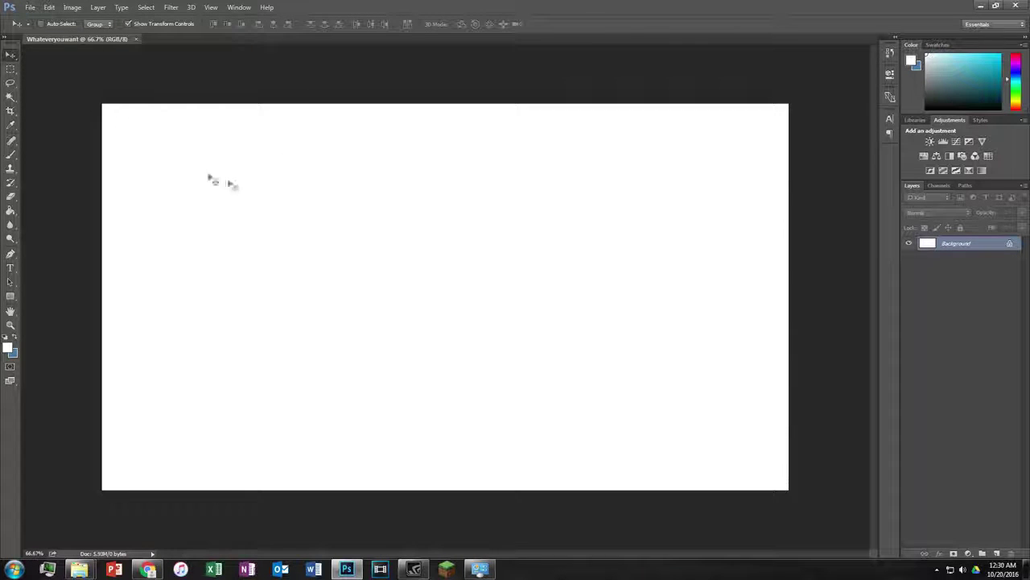
{"action": "left_click_drag", "start_coordinate": [677, 333], "coordinate": [549, 208]}
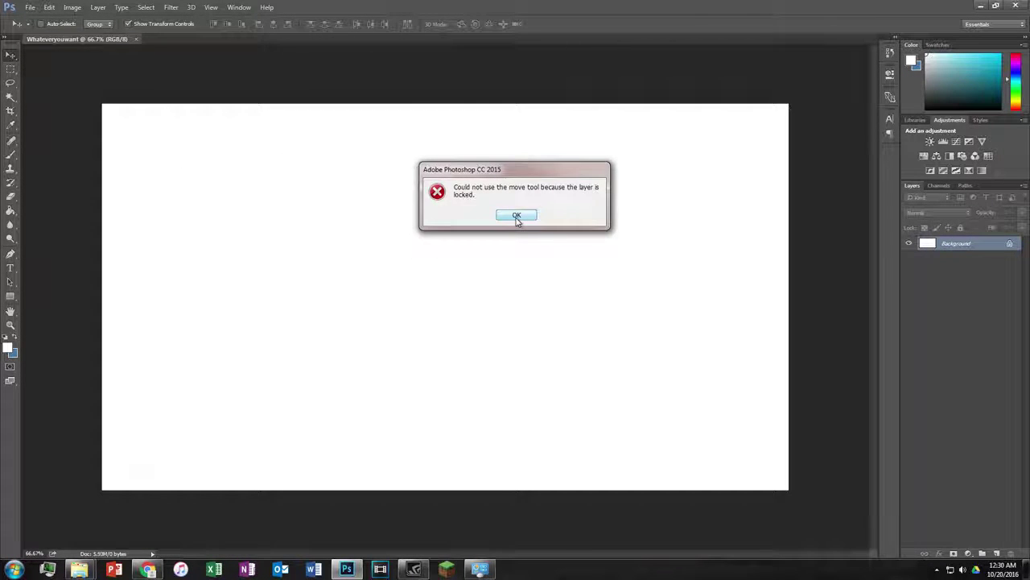
{"action": "left_click", "coordinate": [518, 218]}
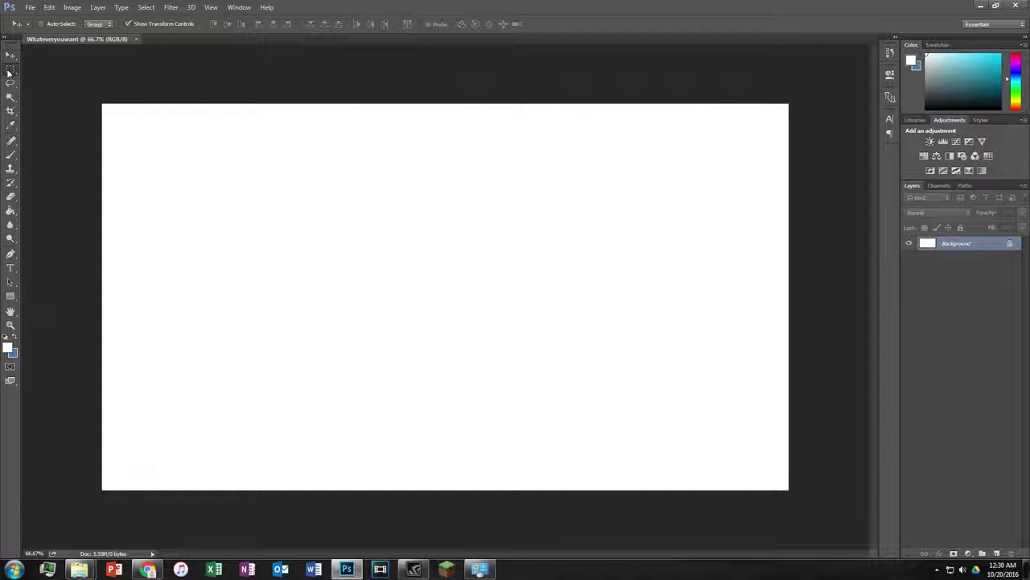
{"action": "left_click", "coordinate": [9, 71]}
{"action": "left_click_drag", "start_coordinate": [155, 166], "coordinate": [556, 341]}
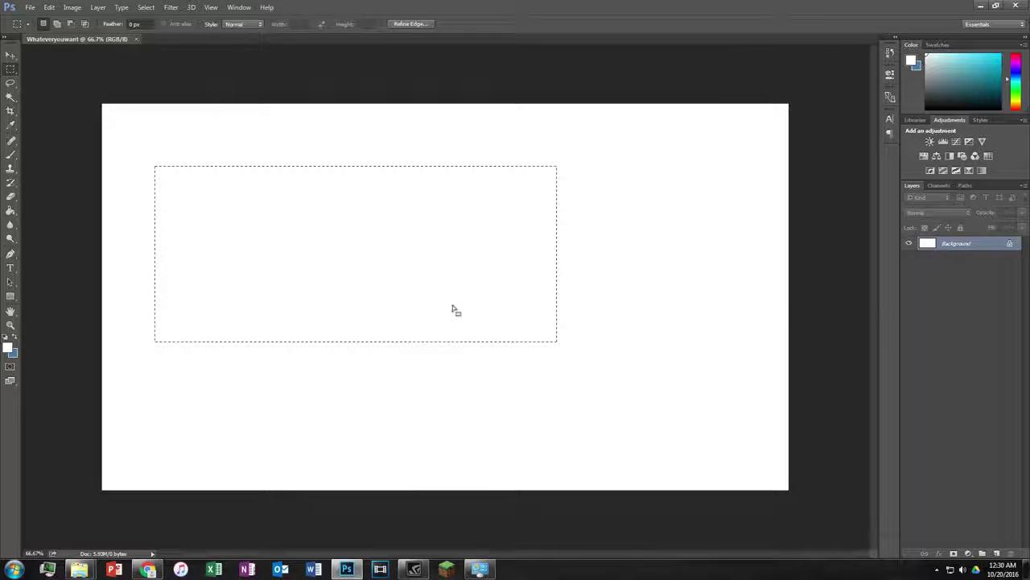
{"action": "key", "text": "l"}
{"action": "left_click", "coordinate": [224, 137]}
{"action": "left_click_drag", "start_coordinate": [225, 137], "coordinate": [295, 196]}
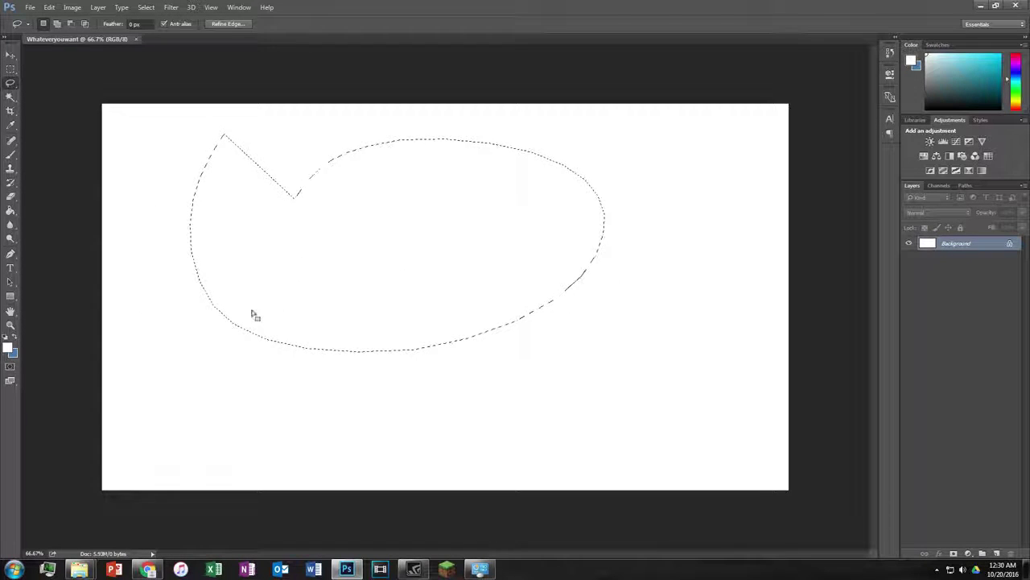
{"action": "left_click", "coordinate": [12, 57]}
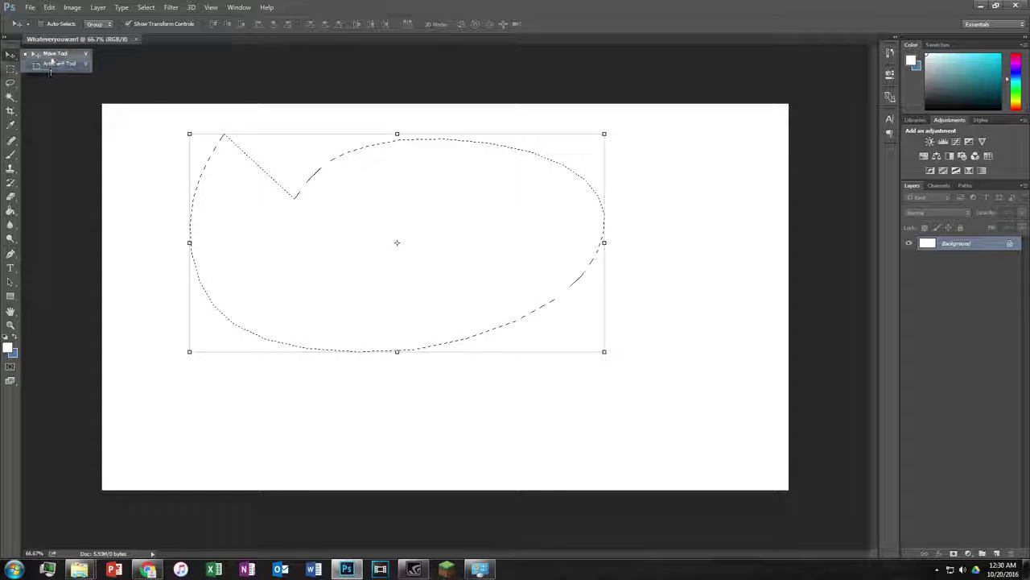
{"action": "left_click", "coordinate": [48, 54]}
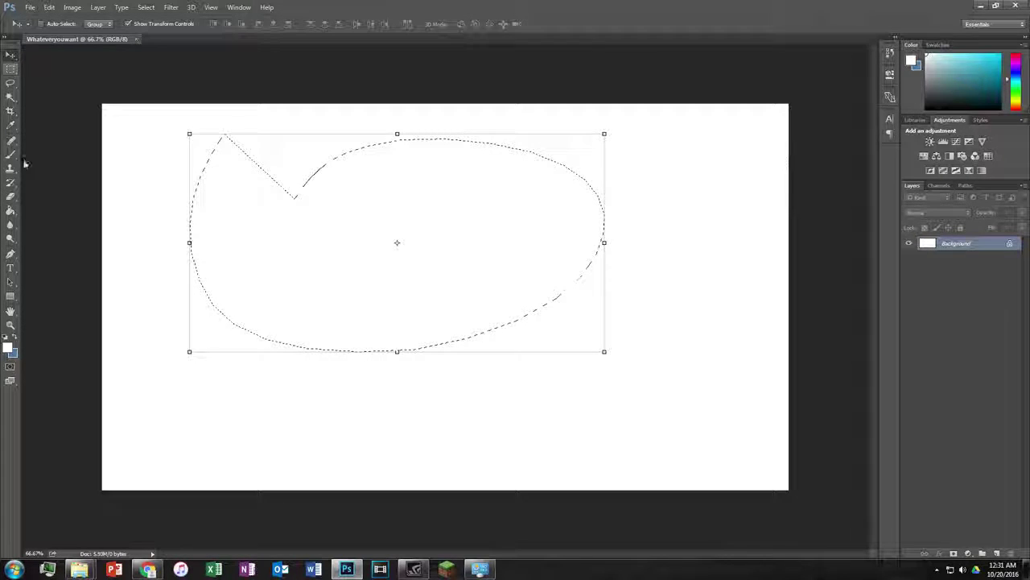
{"action": "left_click", "coordinate": [10, 97]}
{"action": "left_click", "coordinate": [153, 139]}
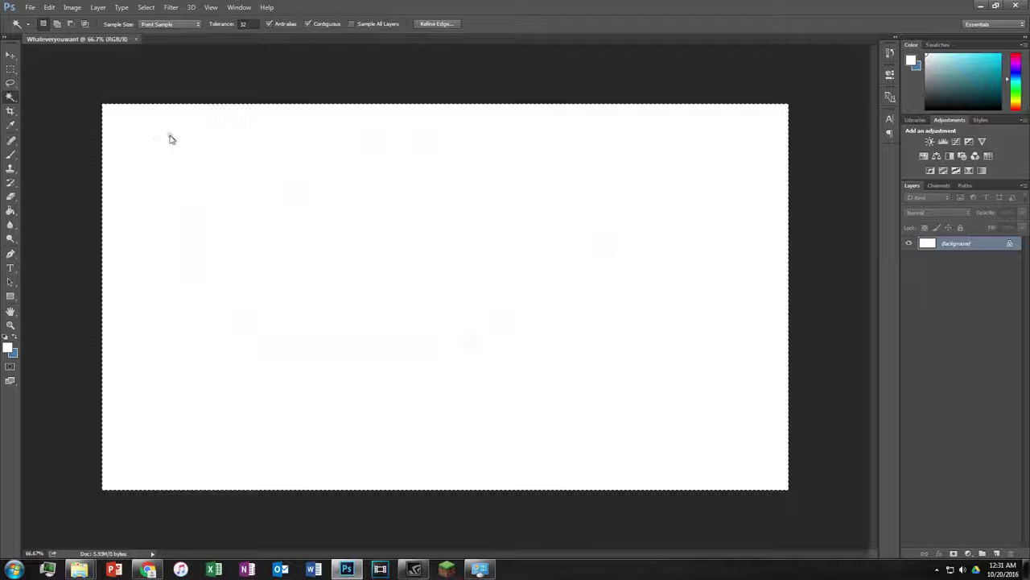
{"action": "left_click", "coordinate": [10, 70]}
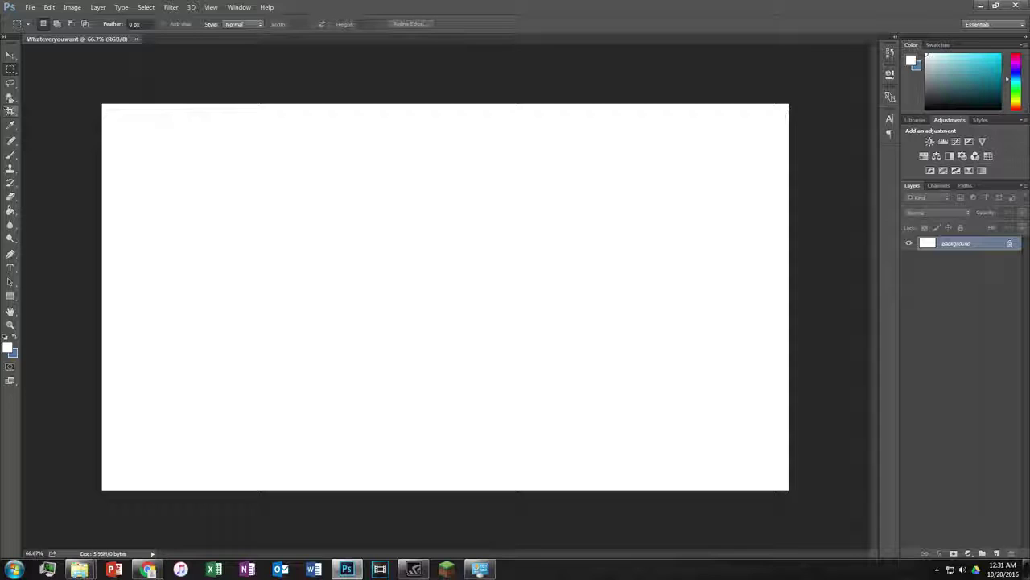
{"action": "left_click", "coordinate": [11, 110]}
{"action": "left_click", "coordinate": [11, 98]}
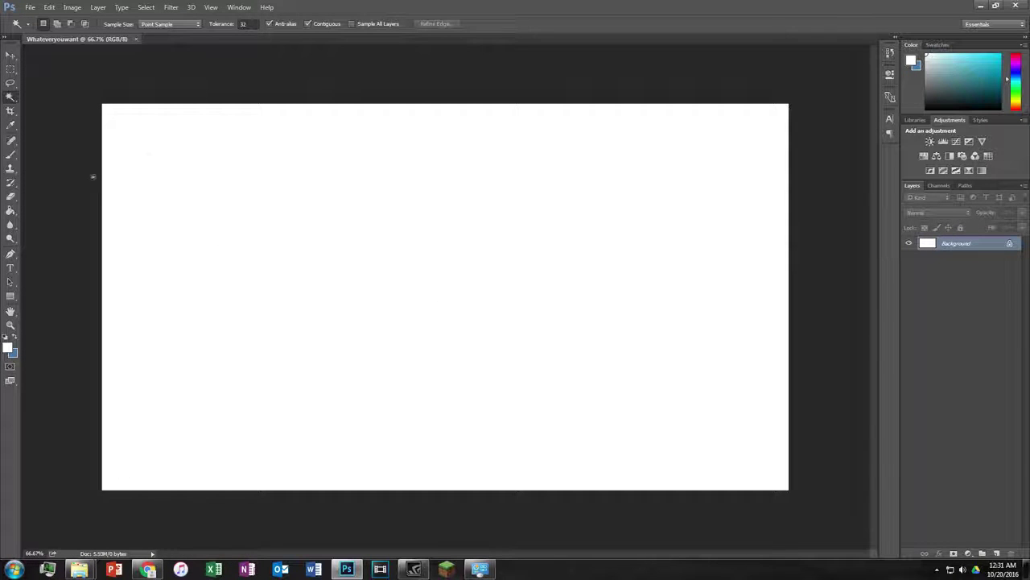
{"action": "left_click", "coordinate": [10, 110]}
{"action": "right_click", "coordinate": [11, 110]}
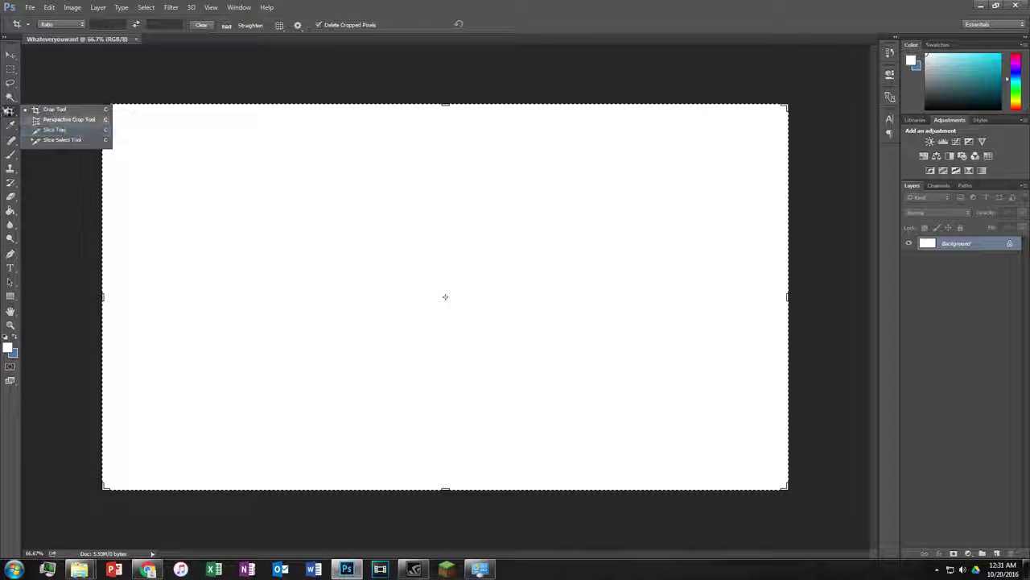
{"action": "left_click", "coordinate": [55, 110]}
{"action": "left_click", "coordinate": [11, 126]}
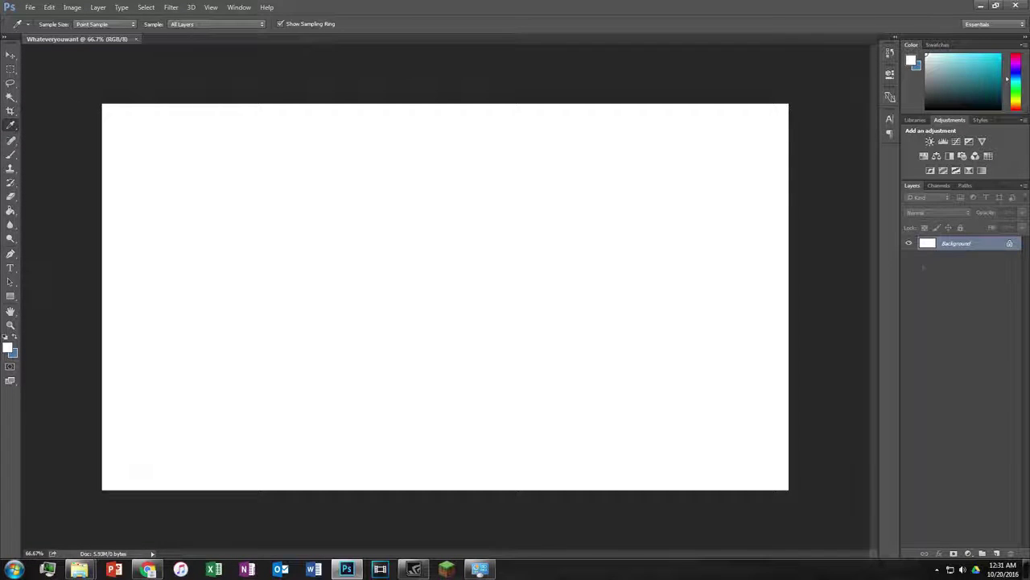
Sample near-black as the foreground colour, then test and undo a Paint Bucket fill
{"action": "left_click", "coordinate": [832, 232]}
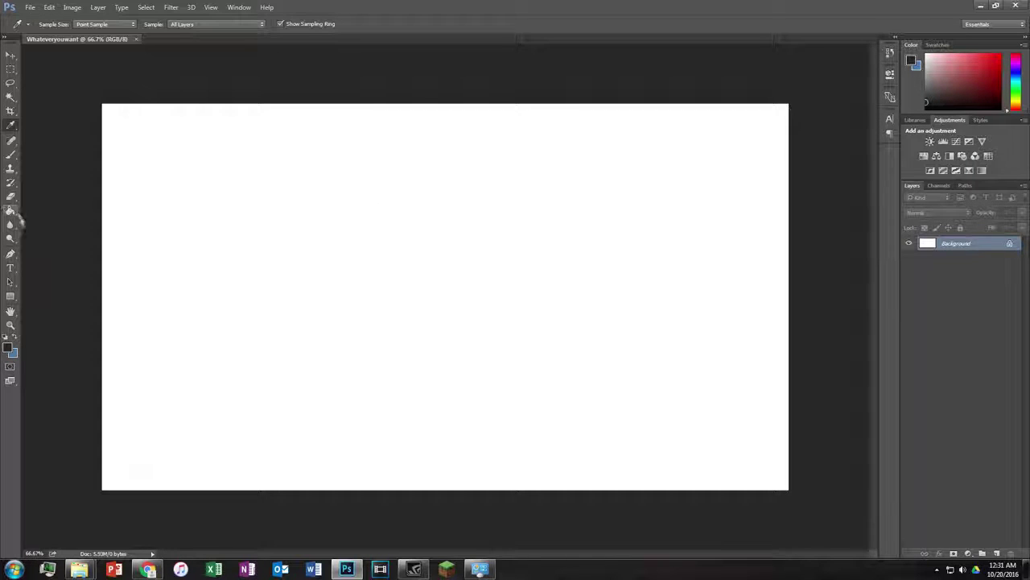
{"action": "left_click", "coordinate": [10, 211]}
{"action": "left_click", "coordinate": [232, 217]}
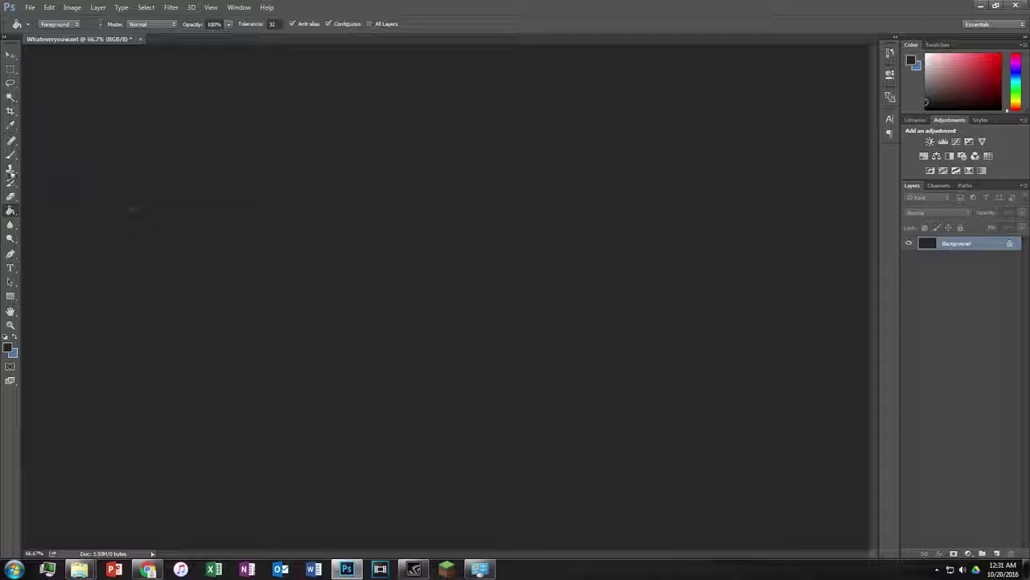
{"action": "key", "text": "ctrl+z"}
Paint a trial Brush squiggle across the canvas and undo it
{"action": "left_click", "coordinate": [12, 156]}
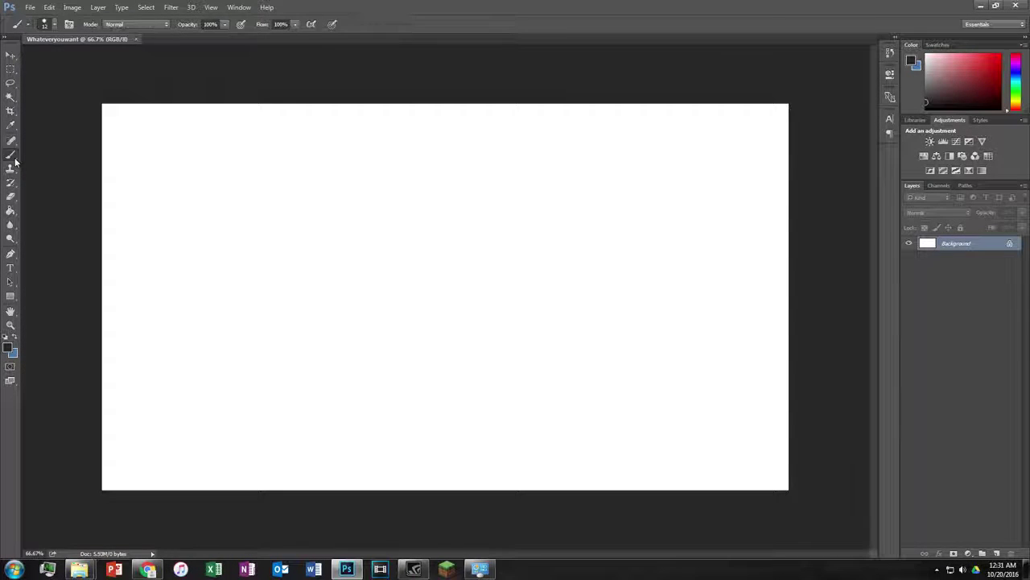
{"action": "right_click", "coordinate": [11, 156]}
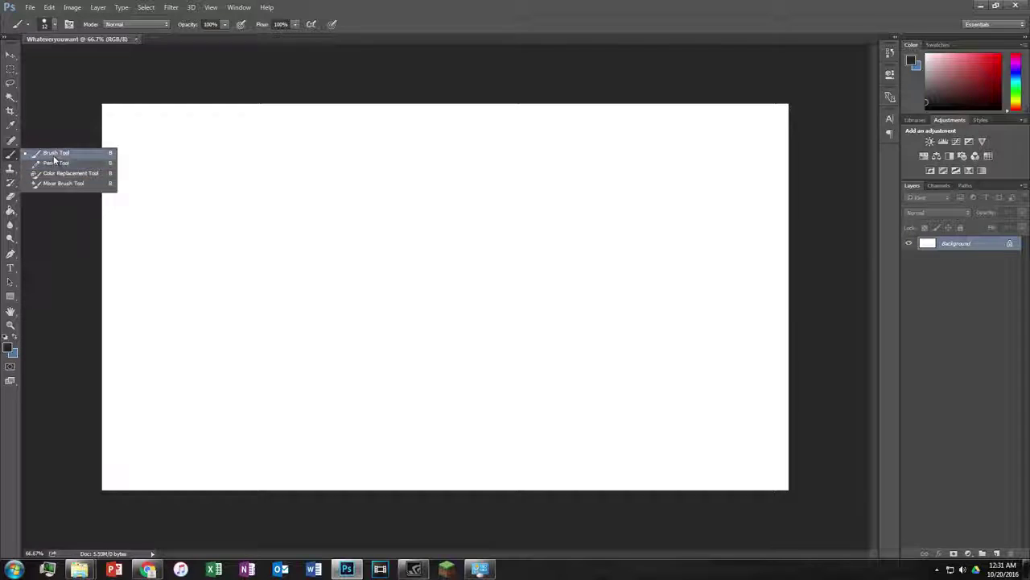
{"action": "left_click", "coordinate": [56, 153]}
{"action": "mouse_move", "coordinate": [169, 149]}
{"action": "left_mouse_down"}
{"action": "mouse_move", "coordinate": [217, 211]}
{"action": "mouse_move", "coordinate": [491, 166]}
{"action": "mouse_move", "coordinate": [311, 295]}
{"action": "mouse_move", "coordinate": [401, 211]}
{"action": "left_mouse_up"}
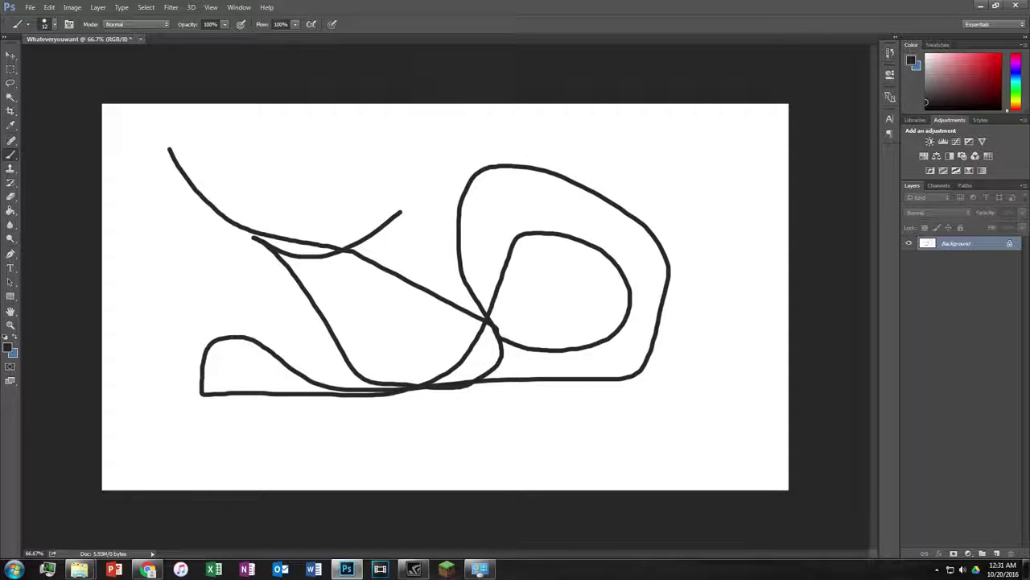
{"action": "key", "text": "ctrl+z"}
Draw and undo a trial Pencil curve, then return to the Brush tool
{"action": "right_click", "coordinate": [10, 154]}
{"action": "left_click", "coordinate": [49, 159]}
{"action": "mouse_move", "coordinate": [277, 198]}
{"action": "left_mouse_down"}
{"action": "mouse_move", "coordinate": [409, 279]}
{"action": "mouse_move", "coordinate": [464, 217]}
{"action": "left_mouse_up"}
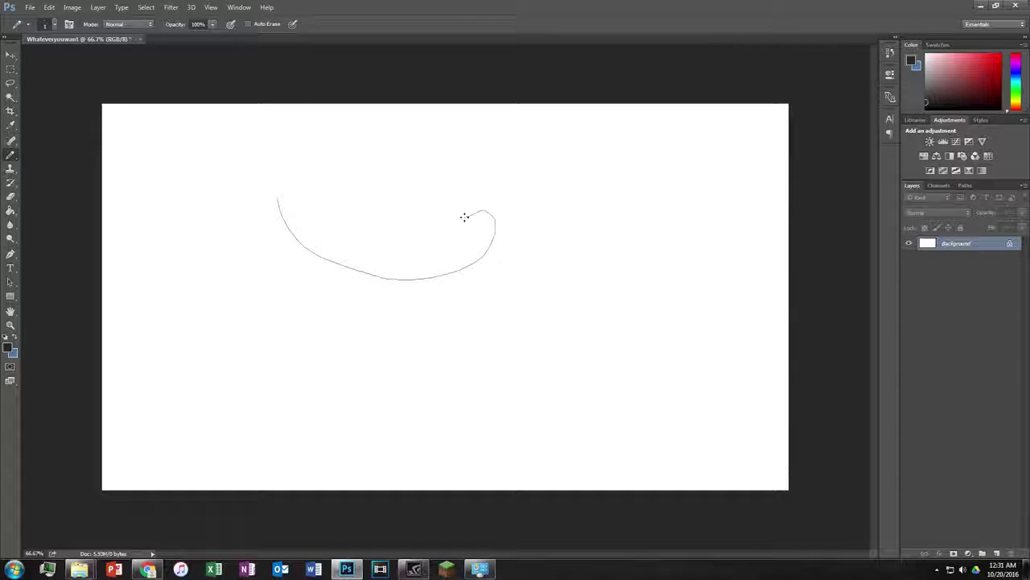
{"action": "key", "text": "ctrl+z"}
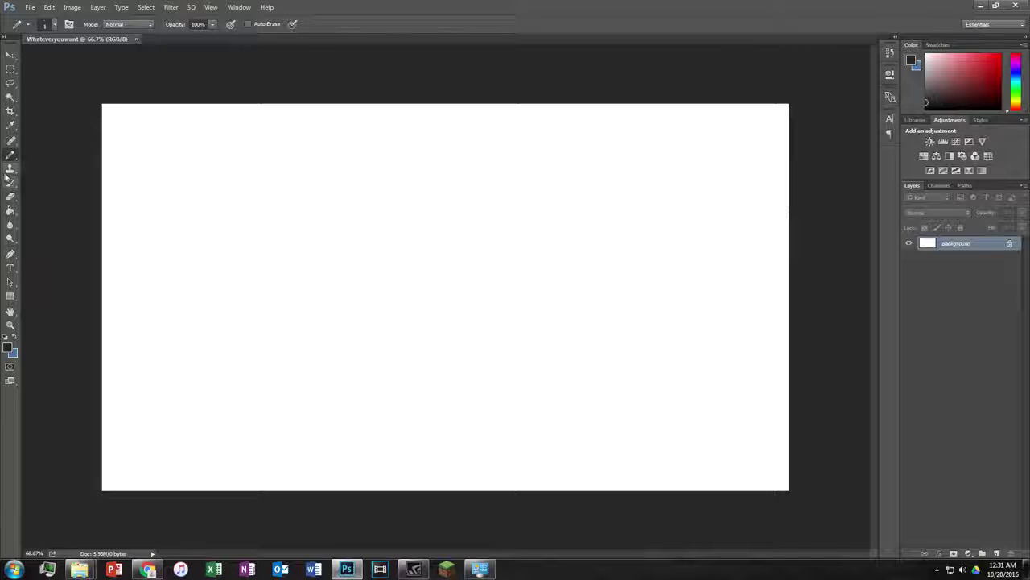
{"action": "right_click", "coordinate": [11, 154]}
{"action": "left_click", "coordinate": [40, 156]}
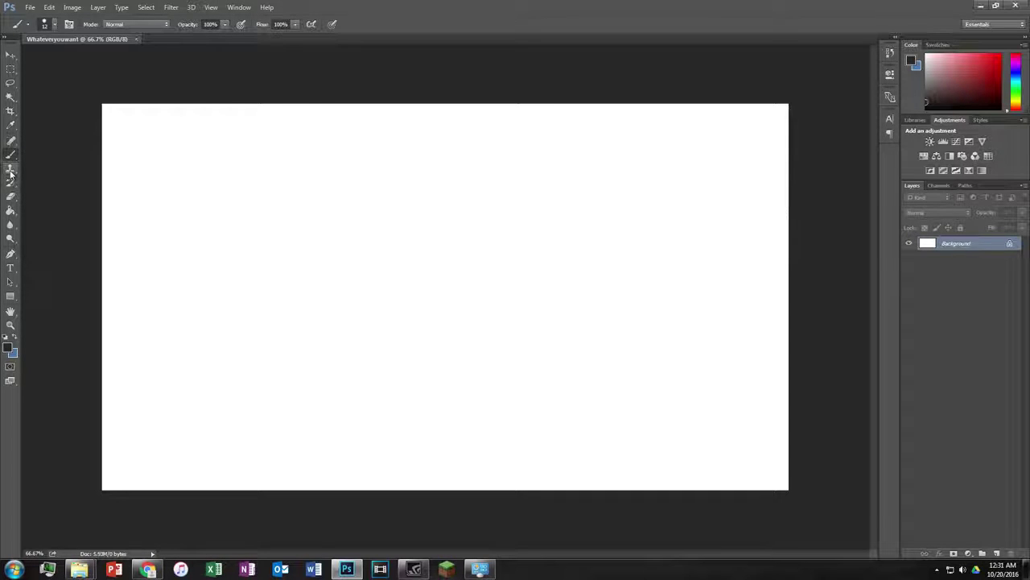
{"action": "left_click", "coordinate": [10, 169]}
{"action": "left_click", "coordinate": [10, 184]}
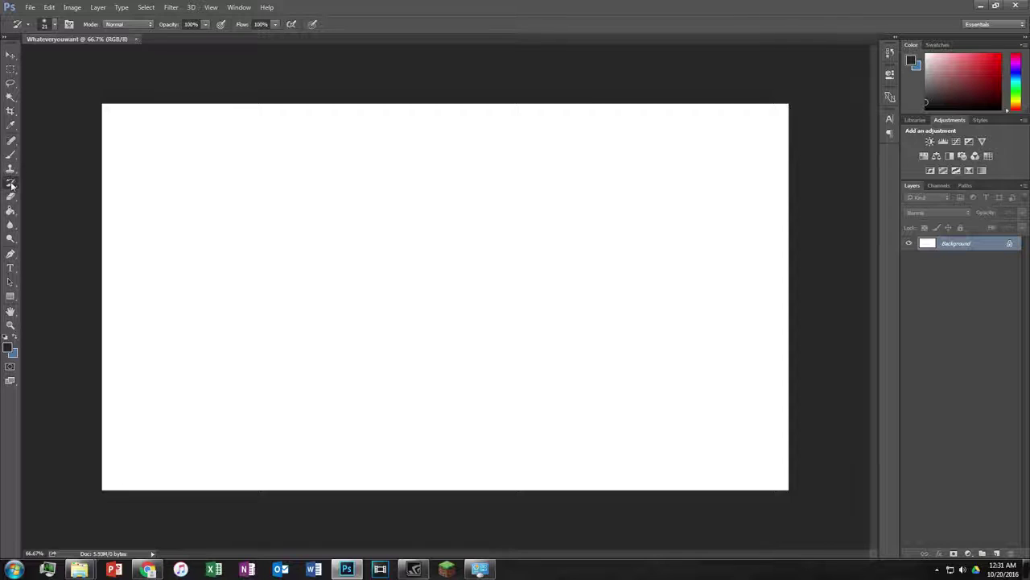
{"action": "left_click", "coordinate": [11, 171]}
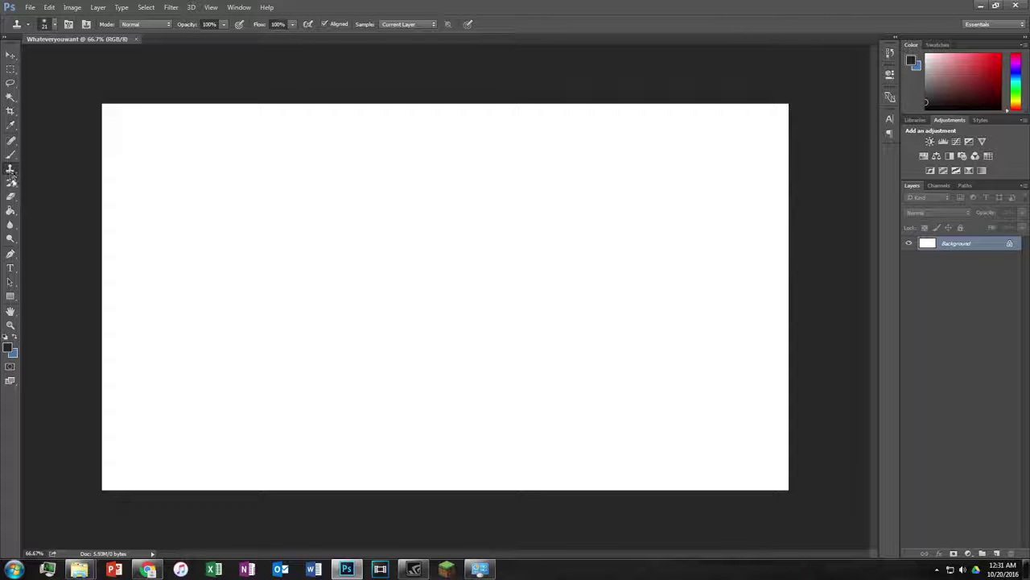
{"action": "right_click", "coordinate": [11, 171]}
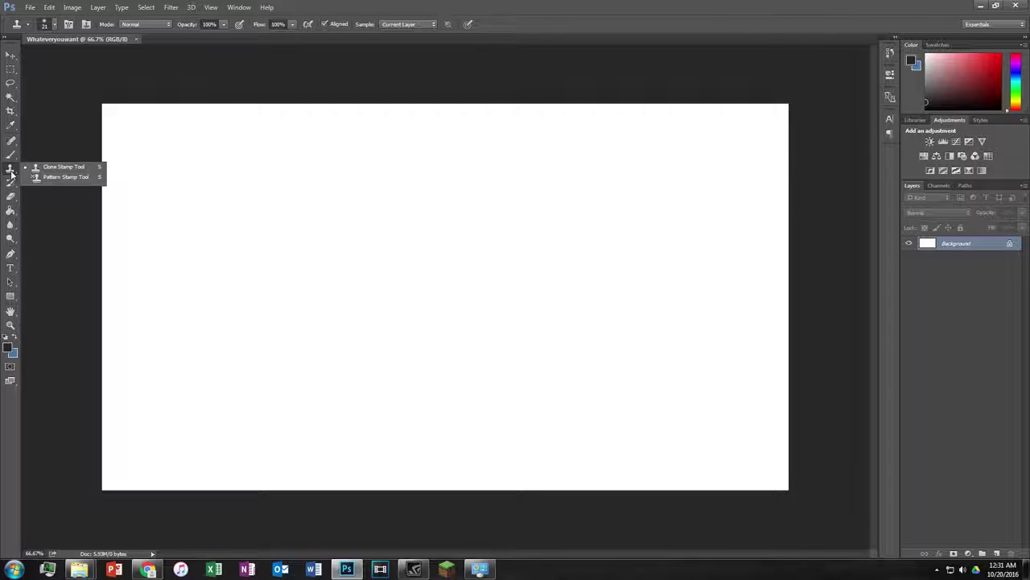
{"action": "left_click", "coordinate": [11, 172]}
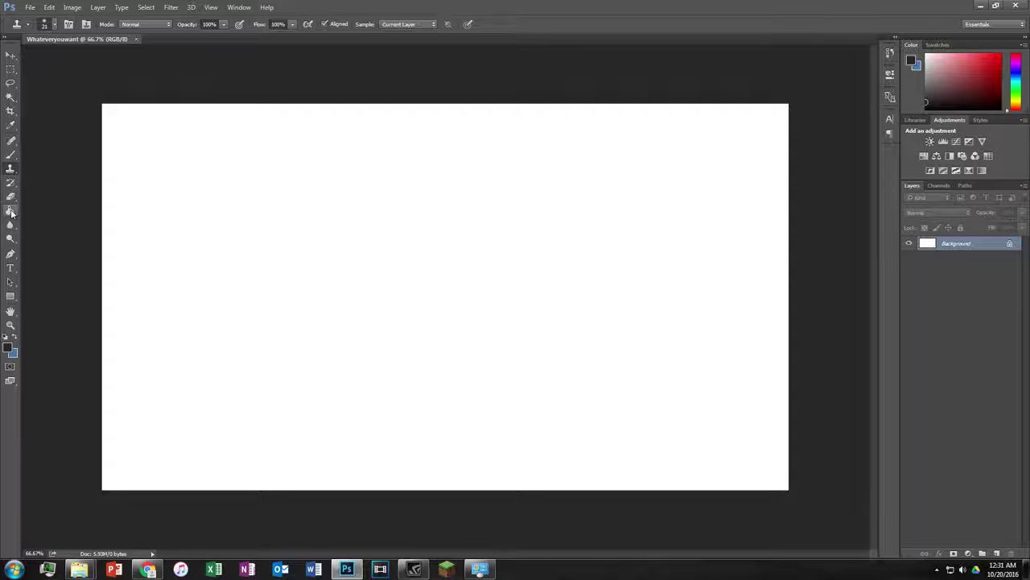
{"action": "left_click", "coordinate": [10, 197]}
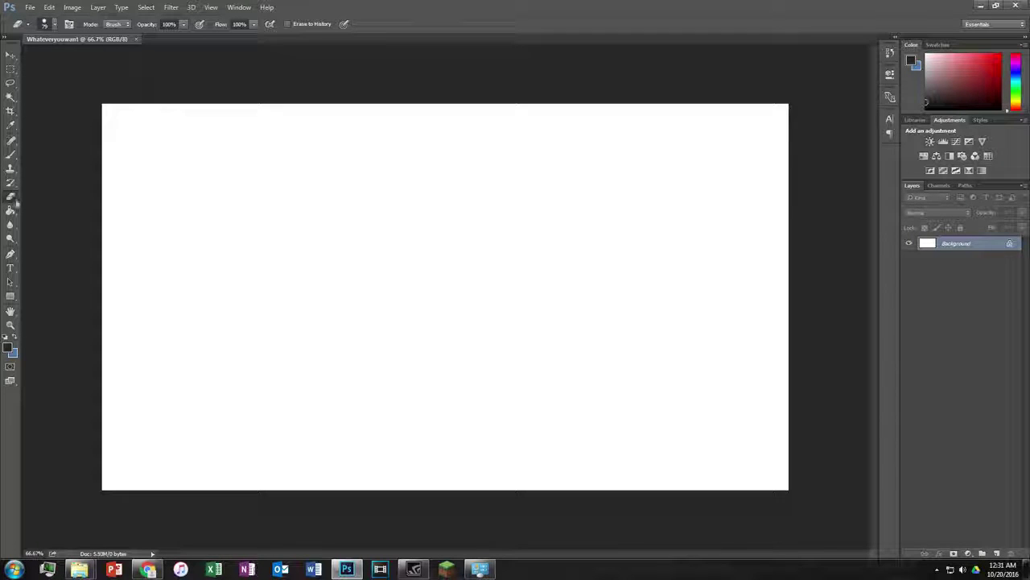
{"action": "right_click", "coordinate": [10, 197]}
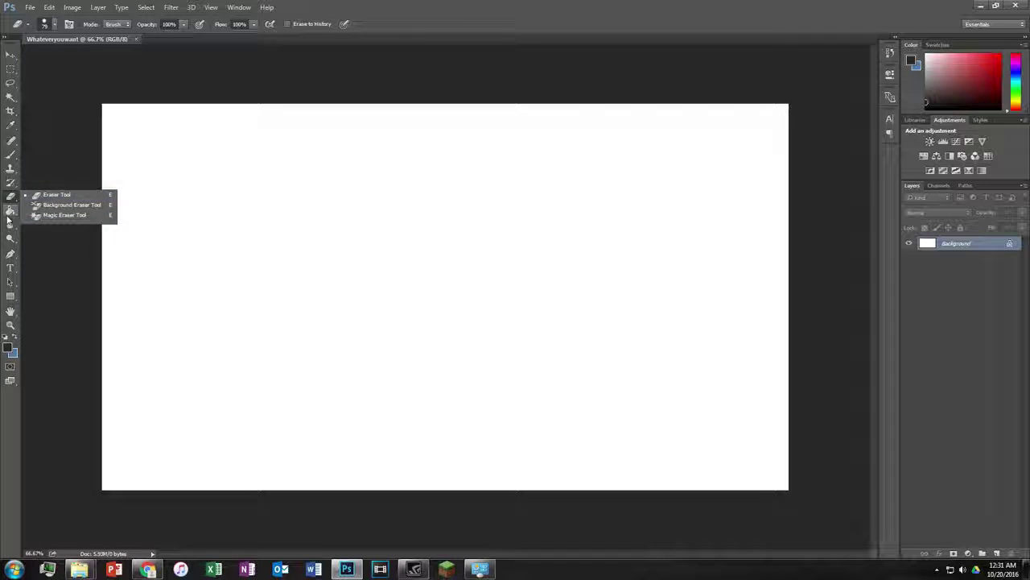
{"action": "left_click", "coordinate": [10, 212]}
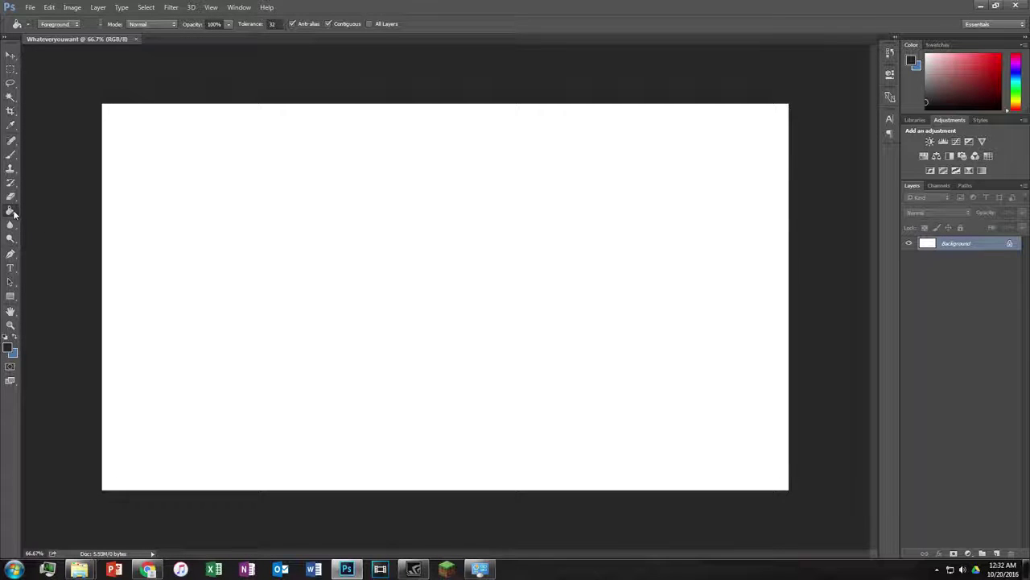
{"action": "right_click", "coordinate": [12, 211]}
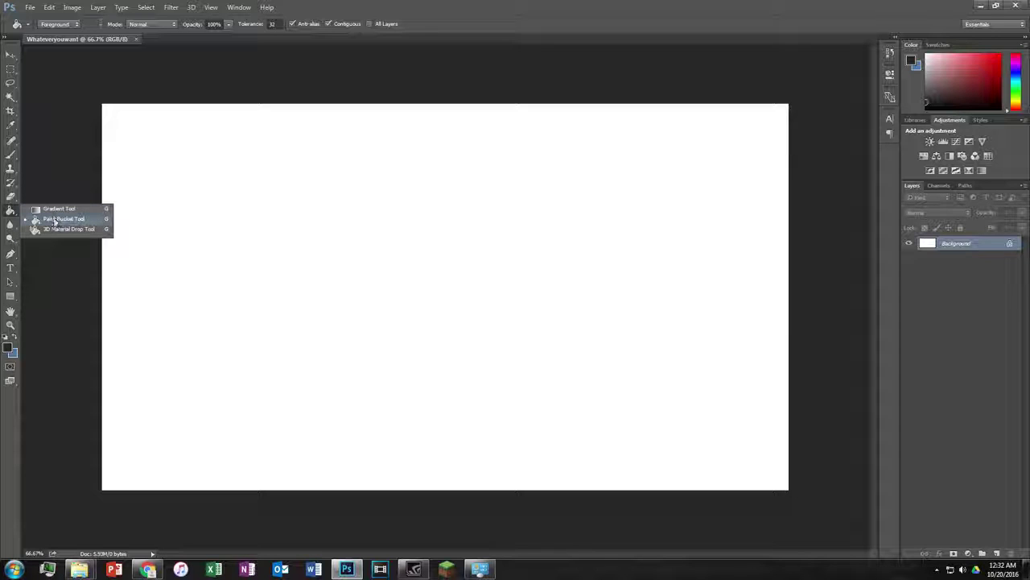
{"action": "left_click", "coordinate": [53, 210]}
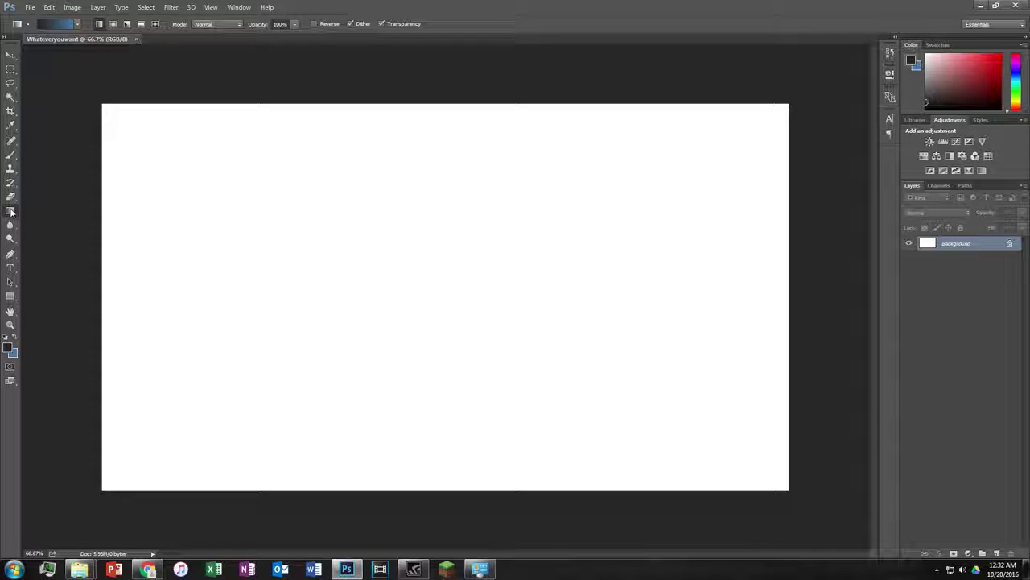
{"action": "left_click", "coordinate": [12, 226]}
{"action": "right_click", "coordinate": [11, 228]}
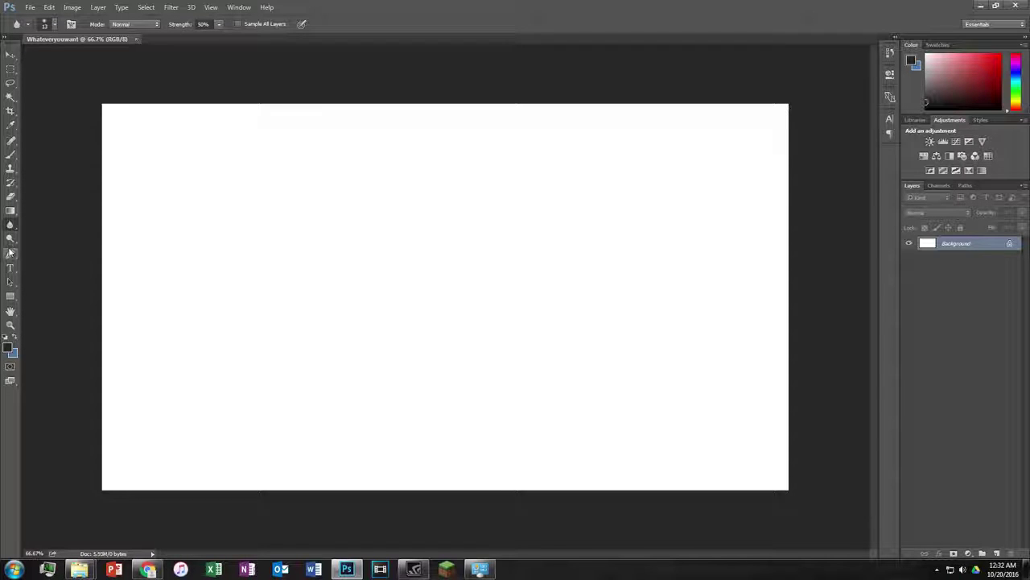
{"action": "left_click", "coordinate": [10, 239]}
{"action": "left_click", "coordinate": [10, 255]}
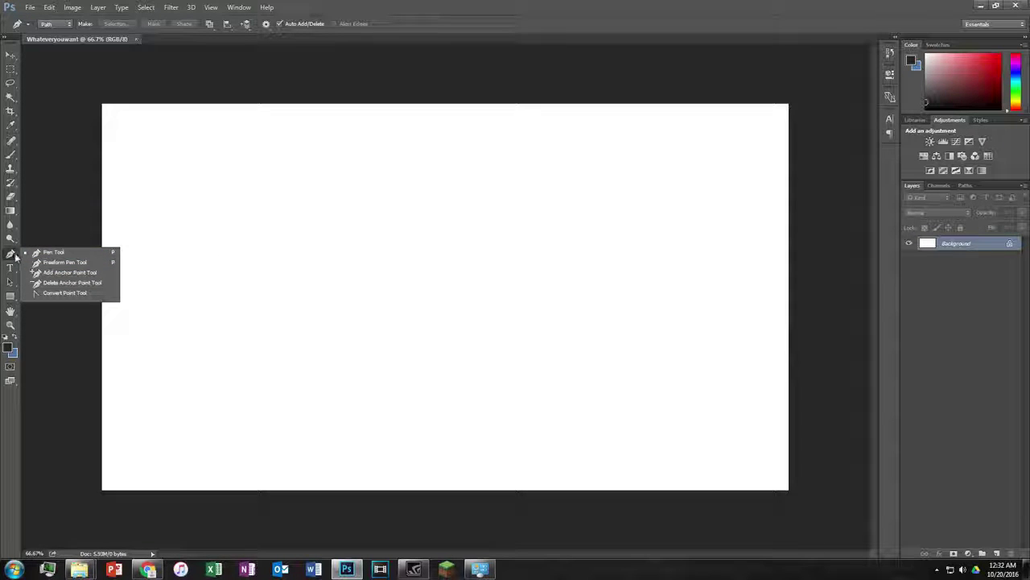
{"action": "left_click", "coordinate": [12, 256]}
{"action": "left_click", "coordinate": [11, 224]}
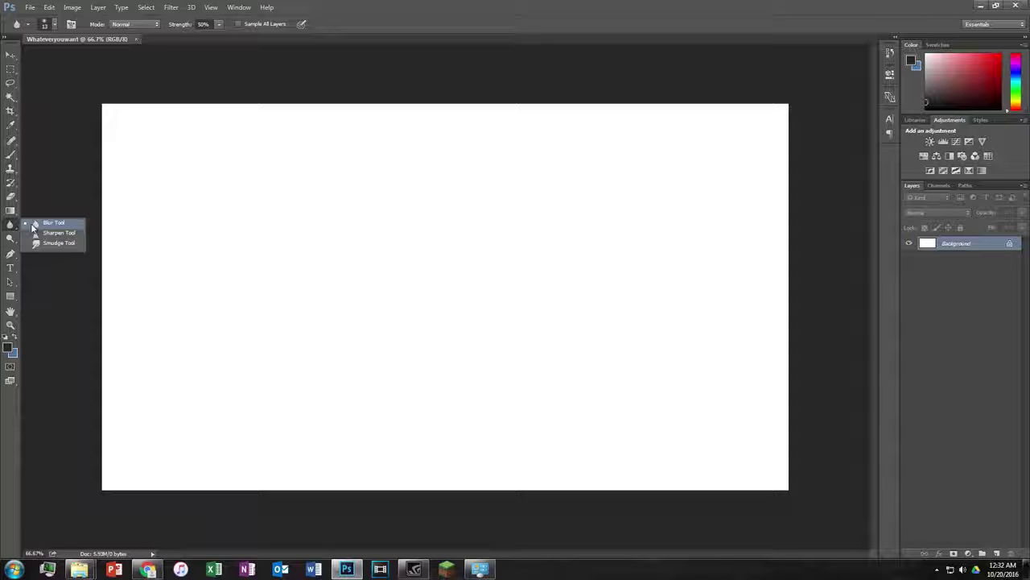
{"action": "left_click", "coordinate": [33, 226]}
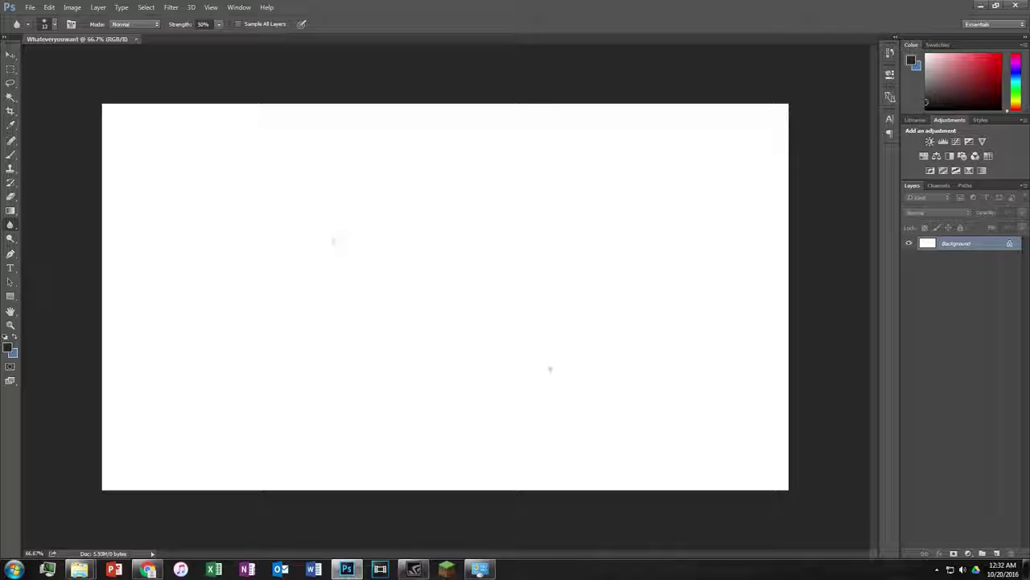
{"action": "left_click", "coordinate": [11, 254]}
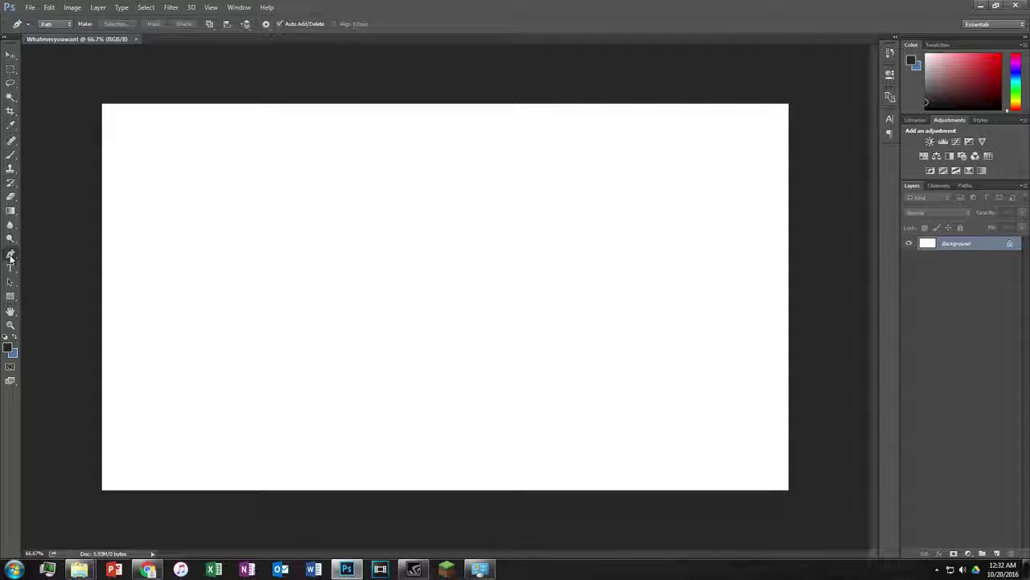
{"action": "left_click", "coordinate": [10, 267]}
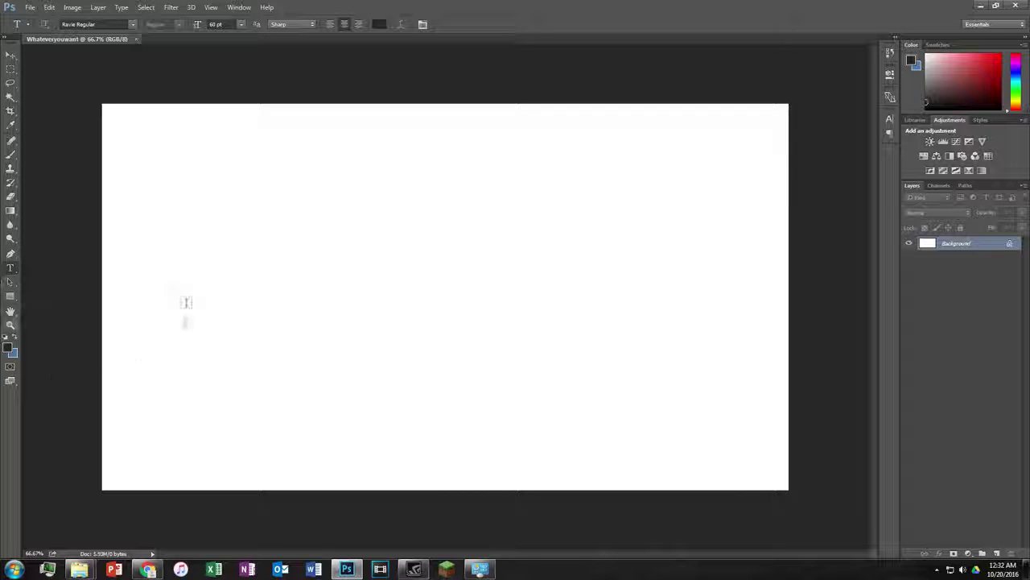
{"action": "left_click", "coordinate": [223, 260]}
{"action": "type", "text": "WEr"}
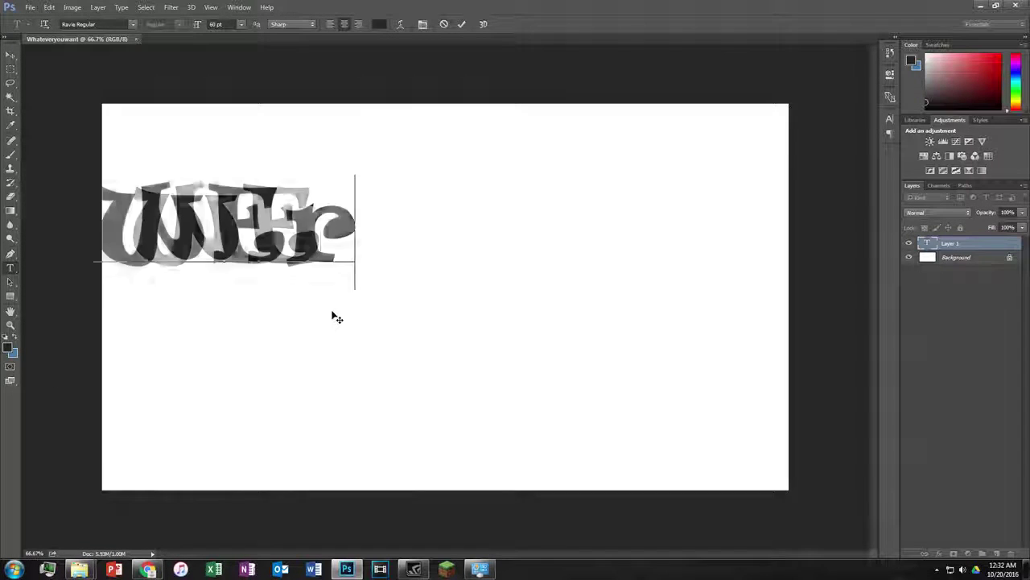
{"action": "type", "text": "cutiuf"}
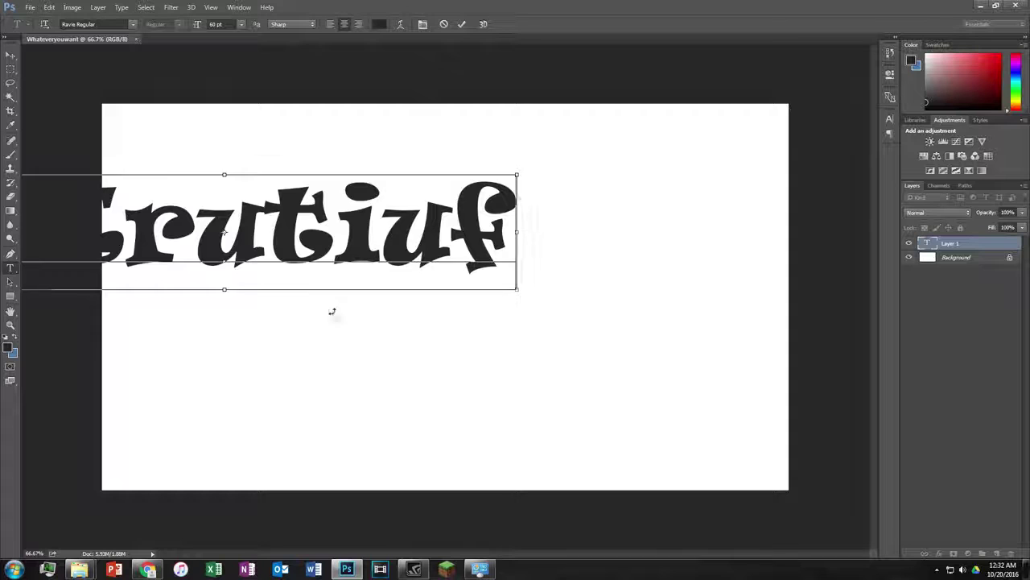
{"action": "left_click", "coordinate": [444, 24]}
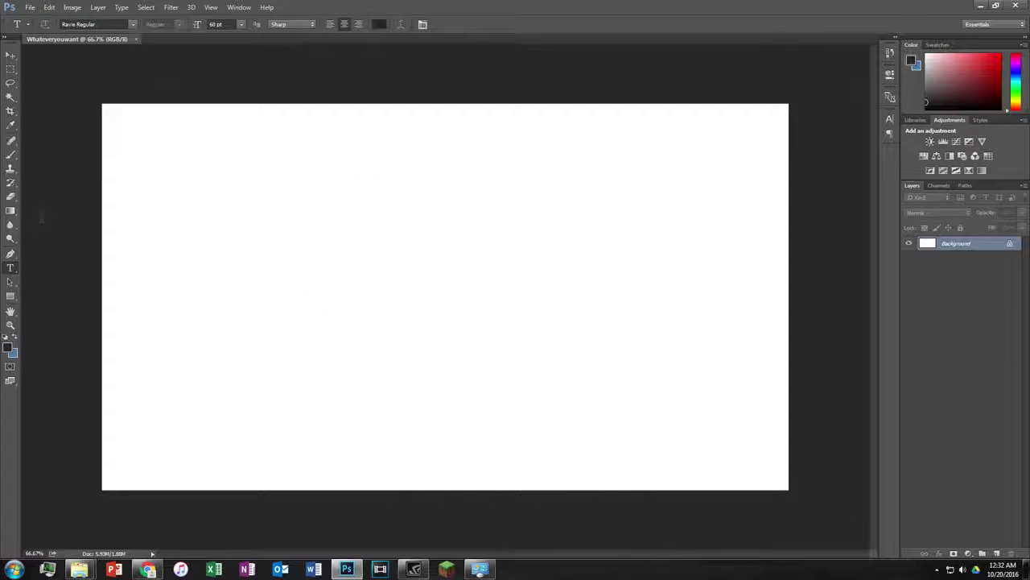
{"action": "left_click", "coordinate": [12, 281]}
{"action": "right_click", "coordinate": [11, 283]}
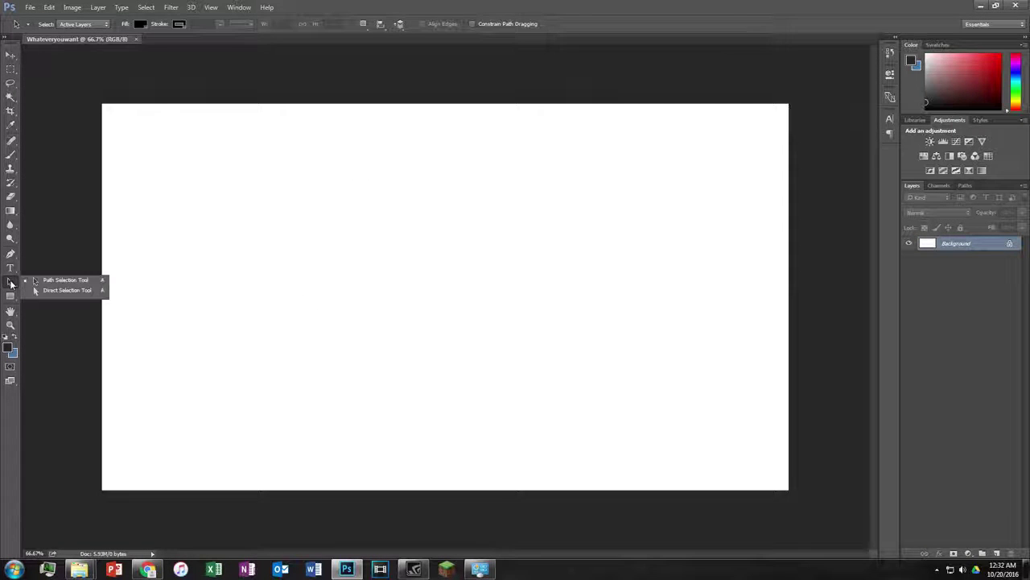
{"action": "left_click", "coordinate": [49, 281]}
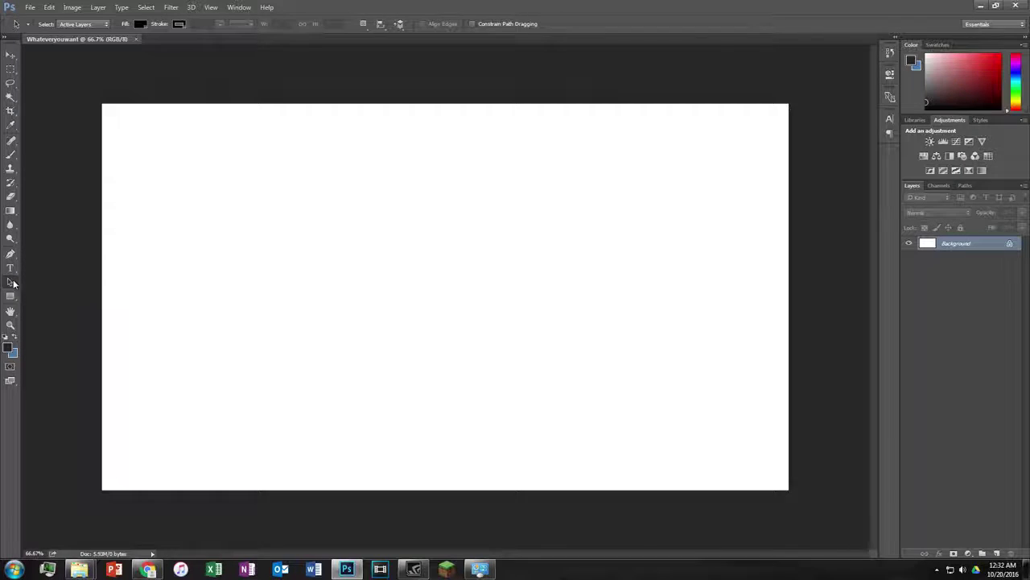
{"action": "left_click", "coordinate": [12, 298]}
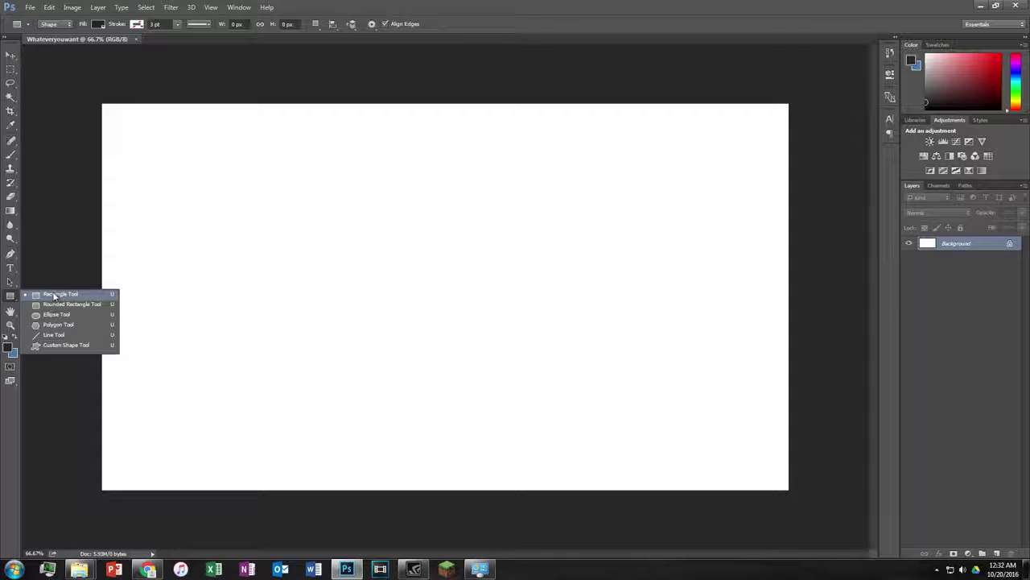
{"action": "left_click", "coordinate": [48, 295]}
{"action": "left_click_drag", "start_coordinate": [283, 242], "coordinate": [657, 449]}
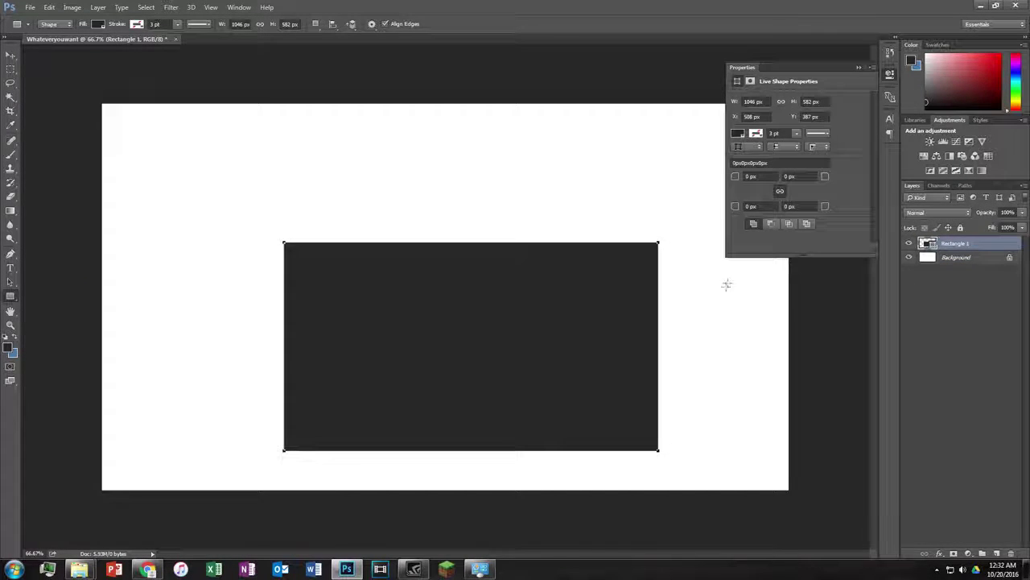
{"action": "left_click", "coordinate": [861, 67]}
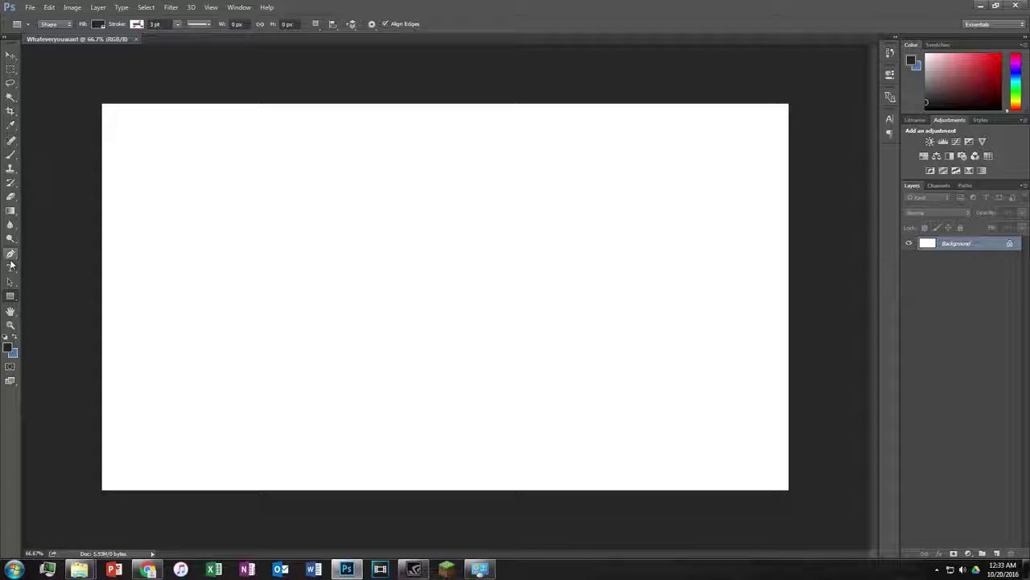
{"action": "left_click", "coordinate": [10, 255]}
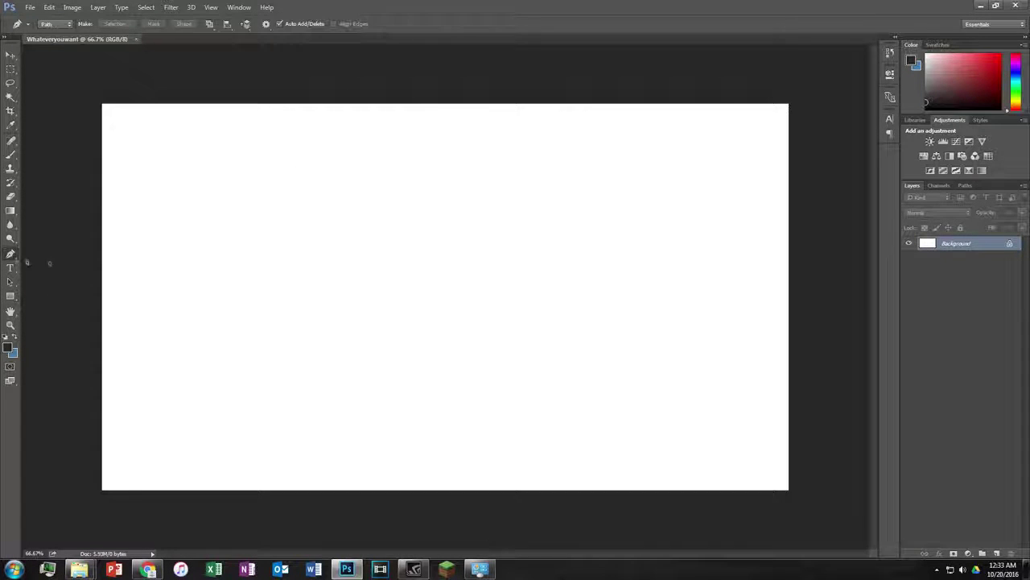
{"action": "left_click", "coordinate": [319, 193]}
{"action": "left_click", "coordinate": [528, 360]}
{"action": "left_click", "coordinate": [593, 297]}
{"action": "left_click", "coordinate": [487, 192]}
{"action": "left_click", "coordinate": [704, 192]}
{"action": "left_click", "coordinate": [704, 386]}
{"action": "left_click", "coordinate": [397, 386]}
{"action": "left_click", "coordinate": [218, 387]}
{"action": "key", "text": "ctrl+z"}
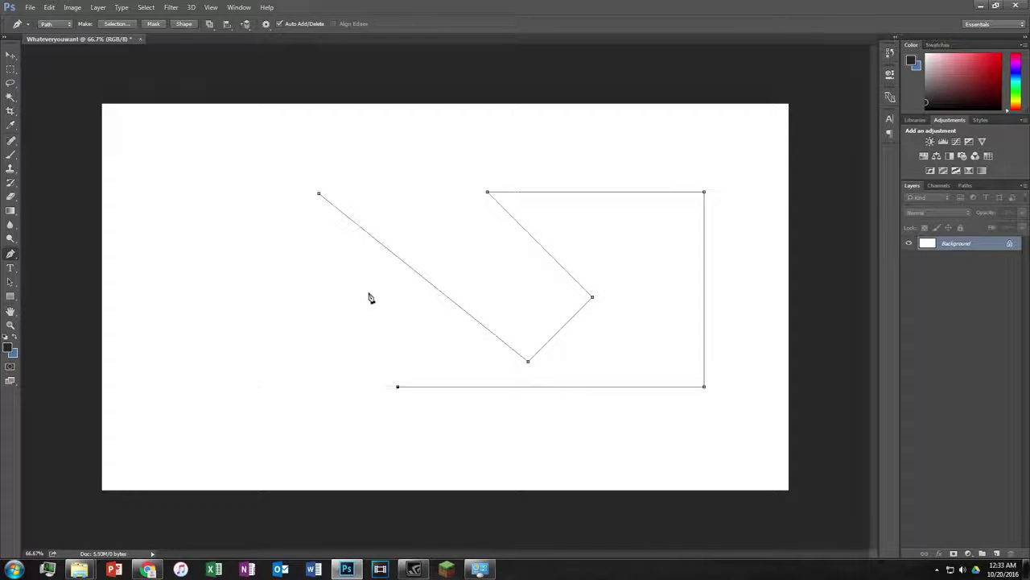
{"action": "key", "text": "ctrl+z"}
{"action": "key", "text": "ctrl+alt+z"}
{"action": "key", "text": "ctrl+alt+z"}
{"action": "key", "text": "ctrl+alt+z"}
{"action": "key", "text": "ctrl+alt+z"}
{"action": "key", "text": "ctrl+alt+z"}
{"action": "key", "text": "ctrl+alt+z"}
{"action": "key", "text": "ctrl+alt+z"}
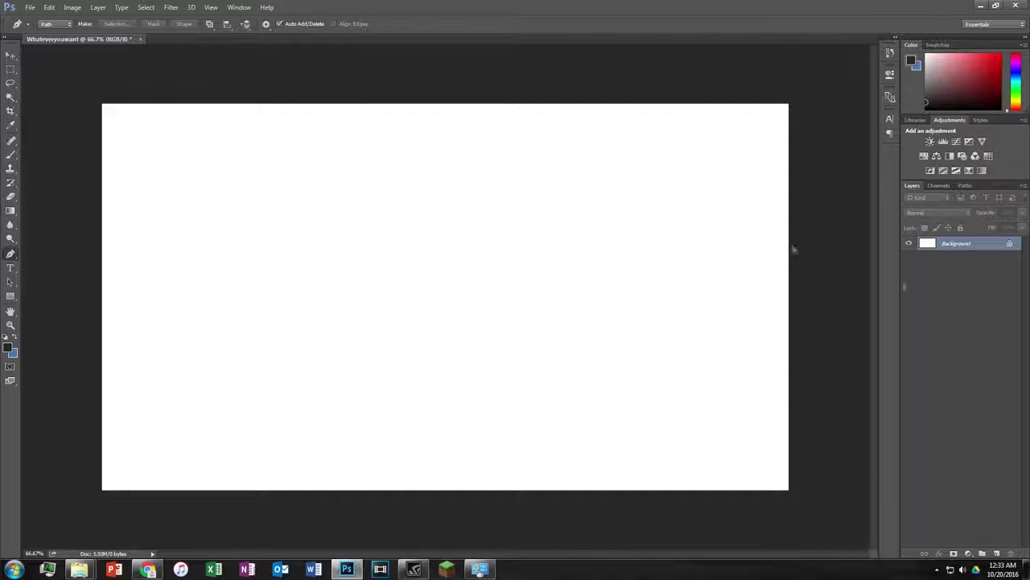
{"action": "left_click", "coordinate": [6, 71]}
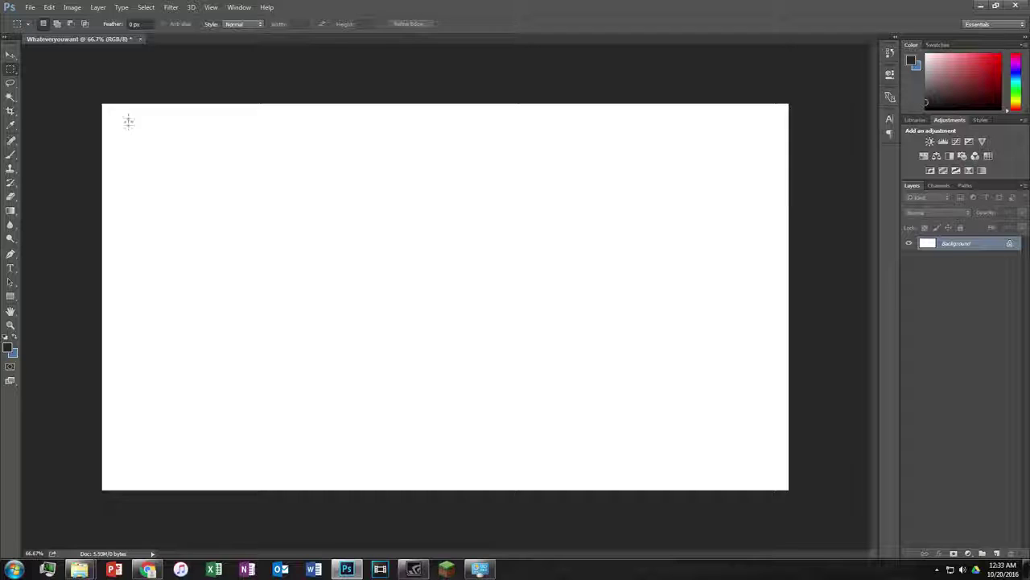
{"action": "key", "text": "ctrl+a"}
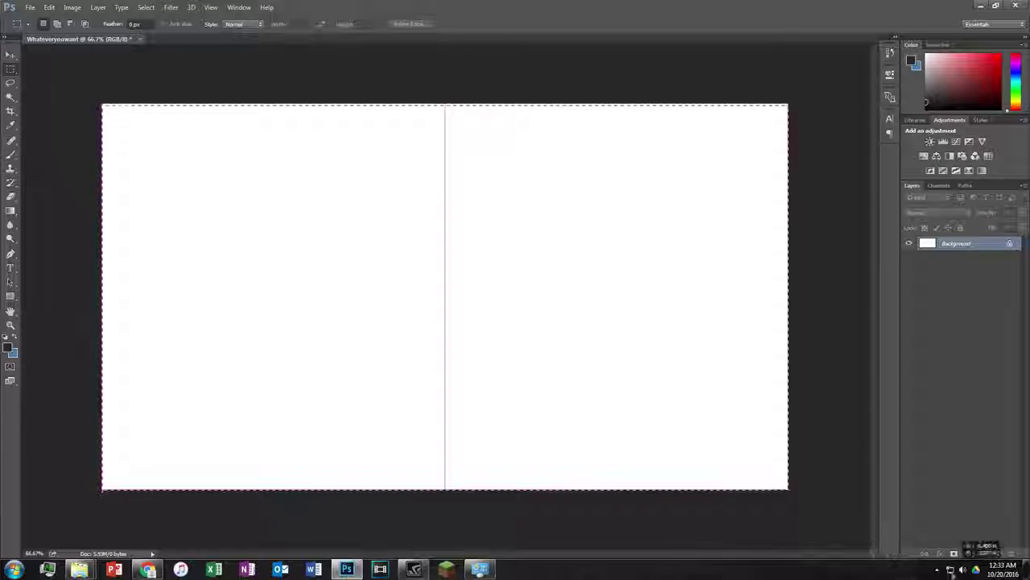
{"action": "left_click_drag", "start_coordinate": [465, 104], "coordinate": [519, 489]}
{"action": "key", "text": "ctrl+d"}
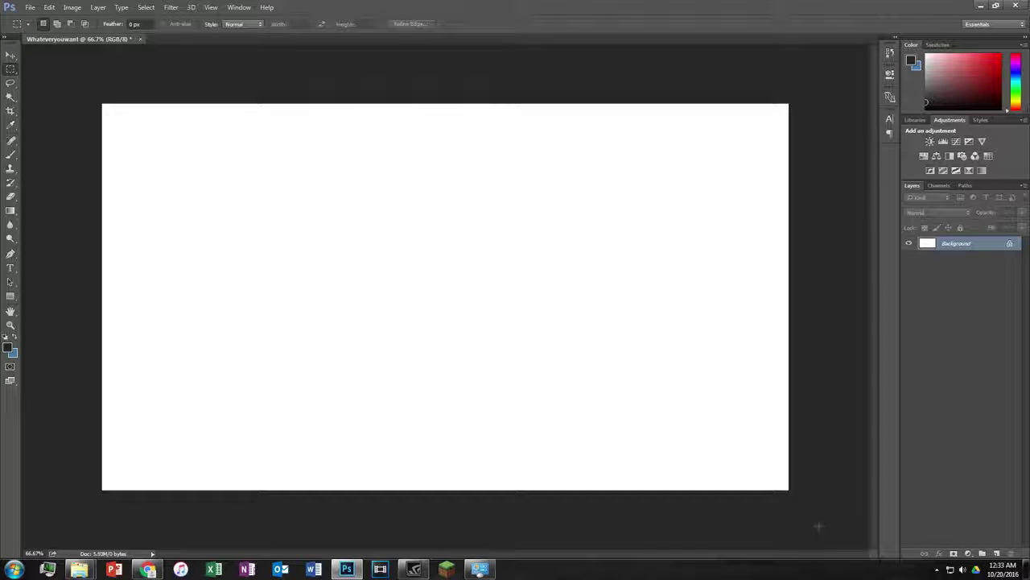
{"action": "key", "text": "ctrl+a"}
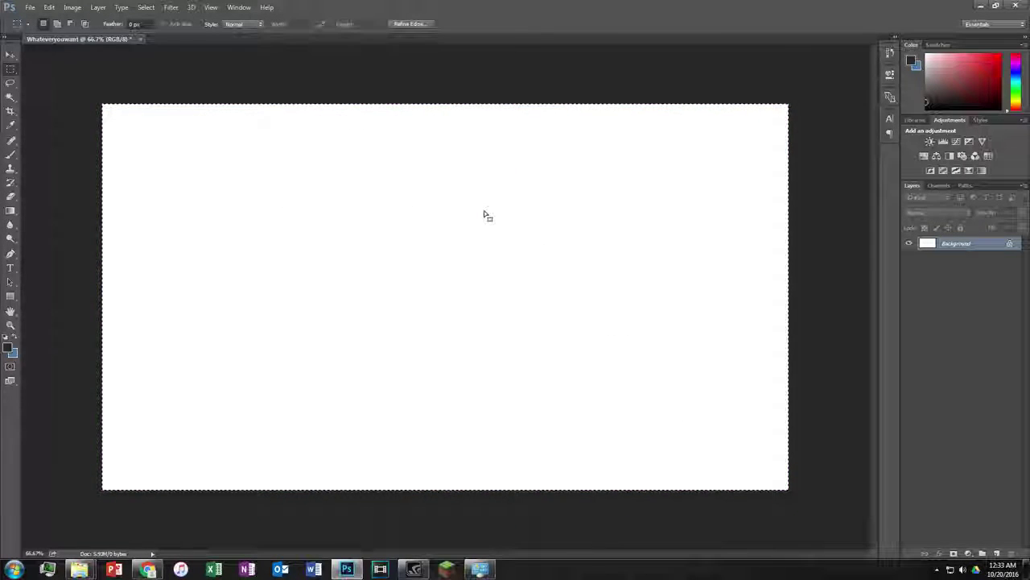
{"action": "key", "text": "ctrl+d"}
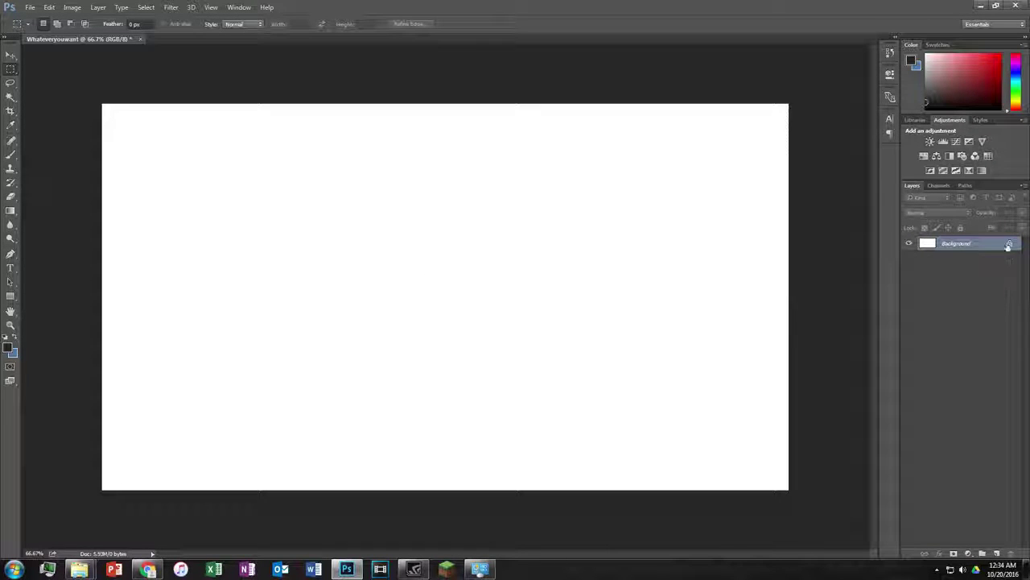
{"action": "left_click", "coordinate": [1010, 245]}
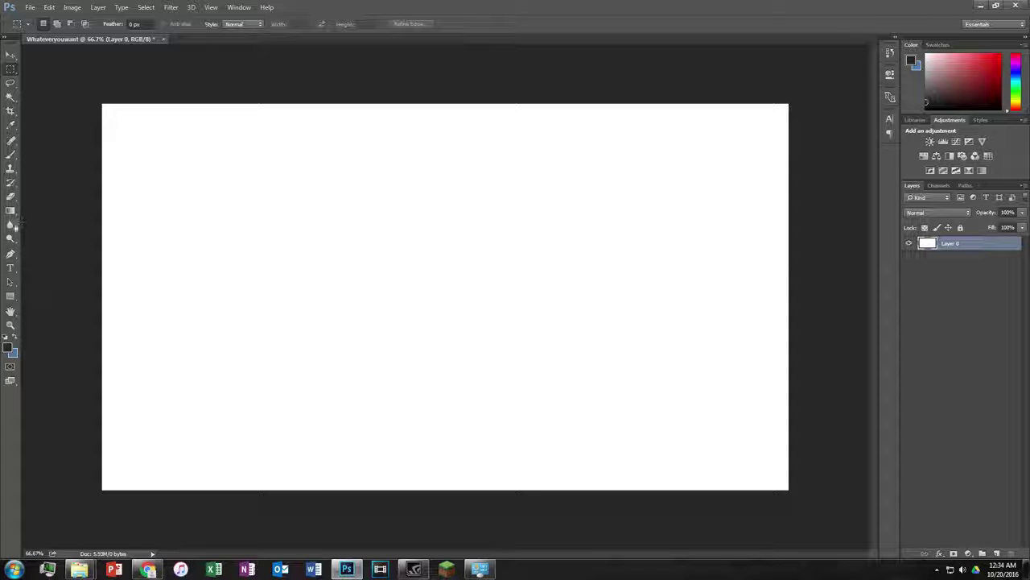
{"action": "left_click", "coordinate": [10, 197]}
{"action": "mouse_move", "coordinate": [391, 214]}
{"action": "left_mouse_down"}
{"action": "mouse_move", "coordinate": [640, 335]}
{"action": "mouse_move", "coordinate": [276, 340]}
{"action": "mouse_move", "coordinate": [218, 386]}
{"action": "mouse_move", "coordinate": [334, 157]}
{"action": "mouse_move", "coordinate": [349, 364]}
{"action": "mouse_move", "coordinate": [451, 297]}
{"action": "left_mouse_up"}
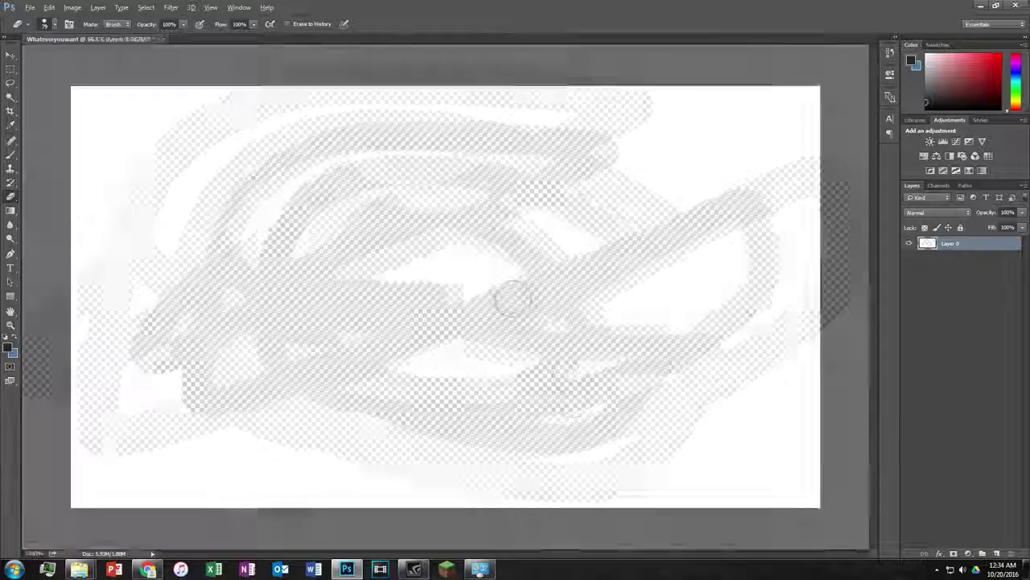
{"action": "scroll", "coordinate": [527, 301], "scroll_direction": "up", "scroll_amount": 2}
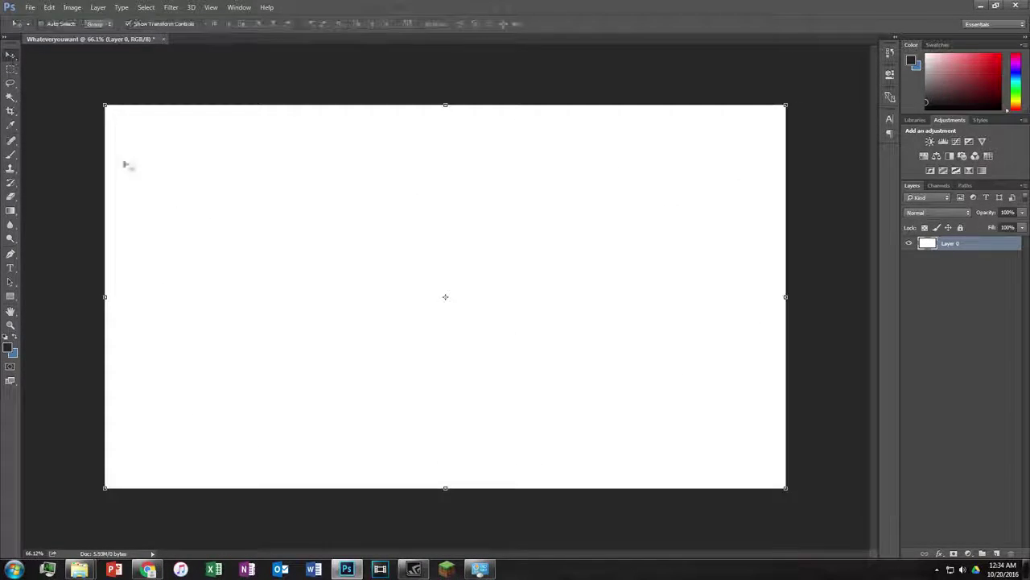
{"action": "left_click_drag", "start_coordinate": [125, 164], "coordinate": [276, 253]}
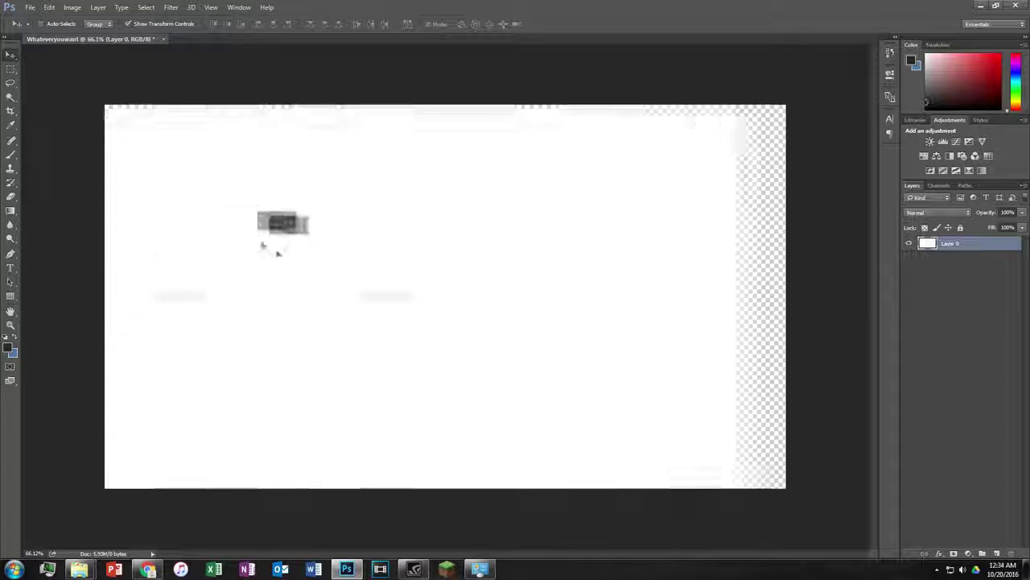
{"action": "left_click_drag", "start_coordinate": [276, 253], "coordinate": [354, 396]}
{"action": "key", "text": "ctrl+z"}
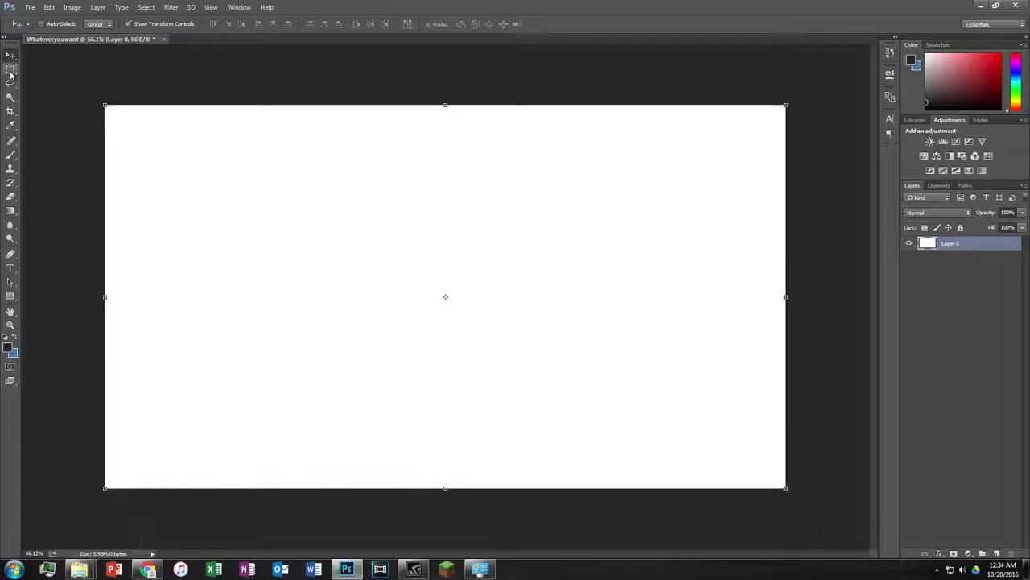
{"action": "left_click", "coordinate": [10, 68]}
{"action": "left_click_drag", "start_coordinate": [234, 178], "coordinate": [591, 393]}
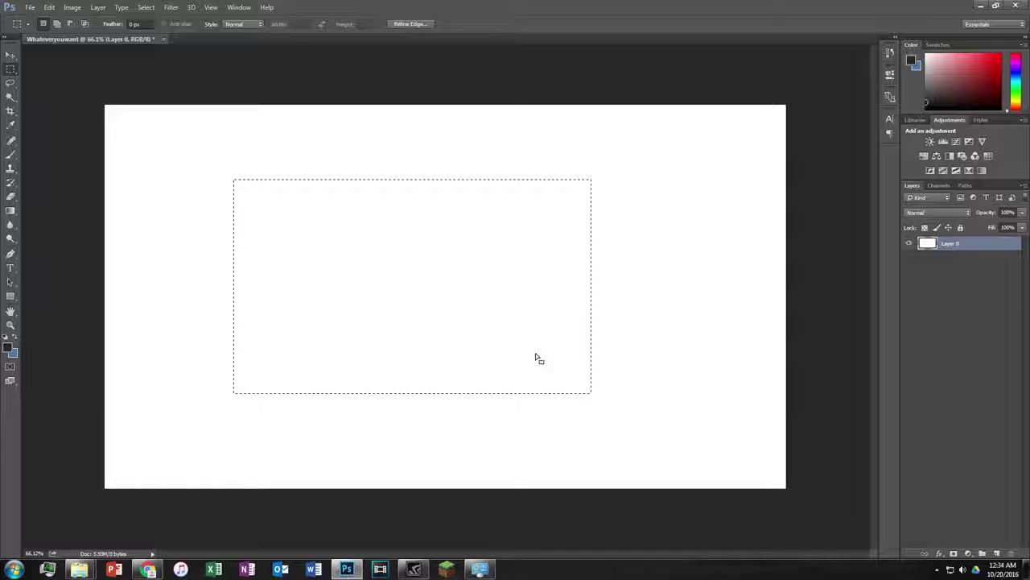
{"action": "key", "text": "Delete"}
{"action": "key", "text": "ctrl+z"}
{"action": "key", "text": "ctrl+d"}
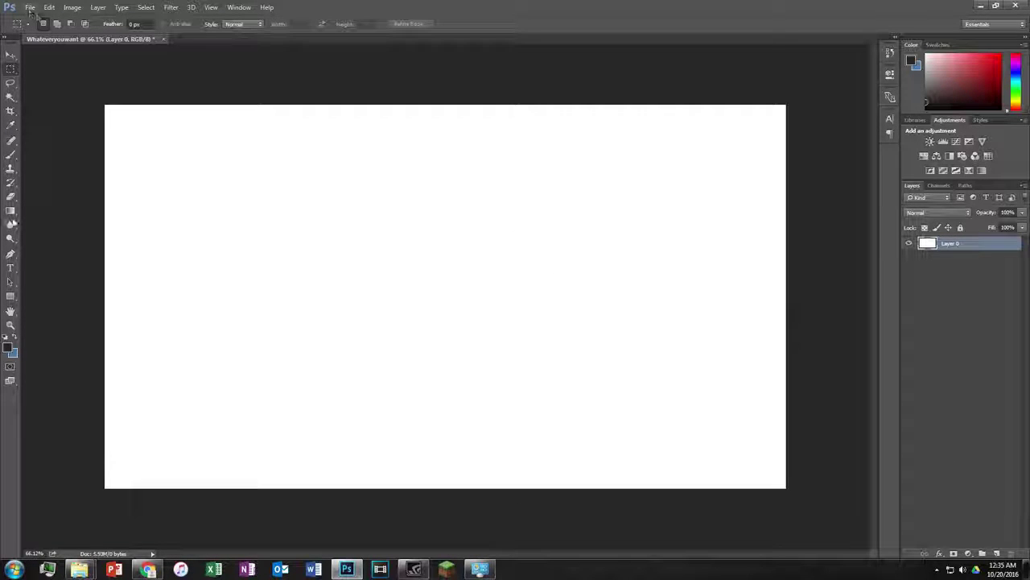
Paint five horizontal brush lines: two black, then red, blue and green
{"action": "left_click", "coordinate": [11, 153]}
{"action": "left_click_drag", "start_coordinate": [273, 221], "coordinate": [571, 230]}
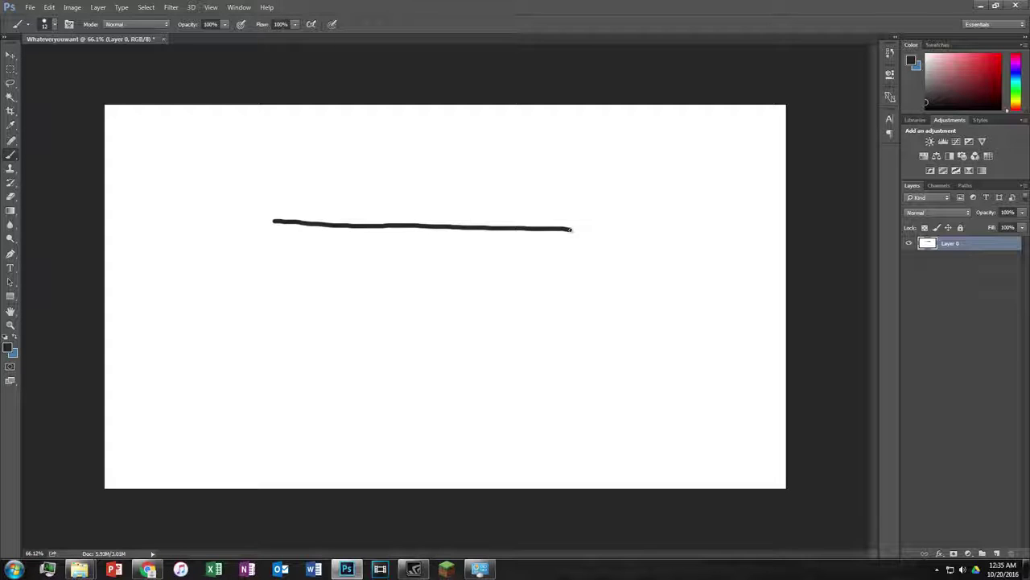
{"action": "left_click_drag", "start_coordinate": [258, 254], "coordinate": [649, 258]}
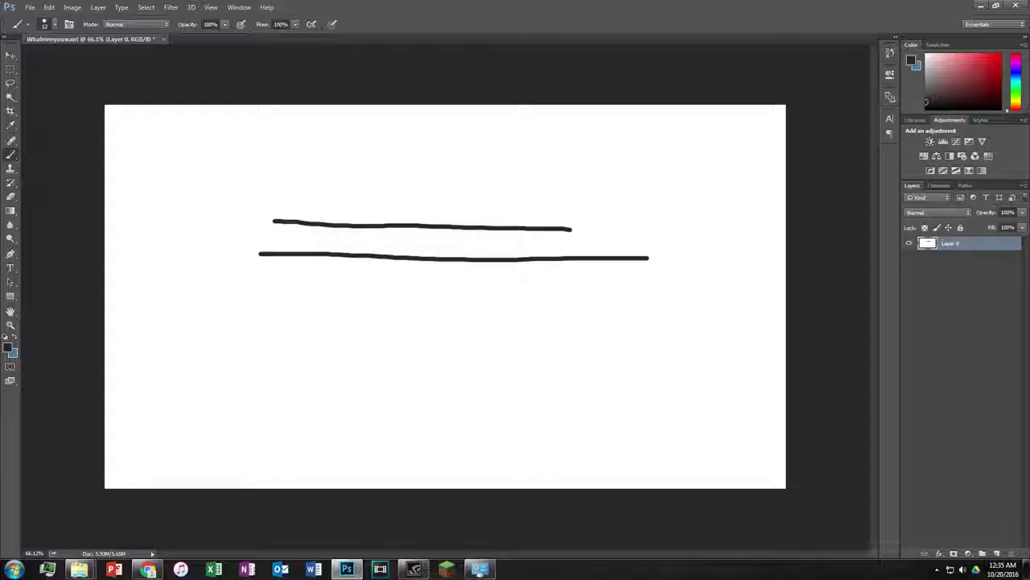
{"action": "left_click_drag", "start_coordinate": [254, 287], "coordinate": [629, 294]}
{"action": "left_click", "coordinate": [1015, 75]}
{"action": "left_click_drag", "start_coordinate": [242, 331], "coordinate": [675, 335]}
{"action": "left_click", "coordinate": [1015, 91]}
{"action": "left_click_drag", "start_coordinate": [218, 375], "coordinate": [697, 365]}
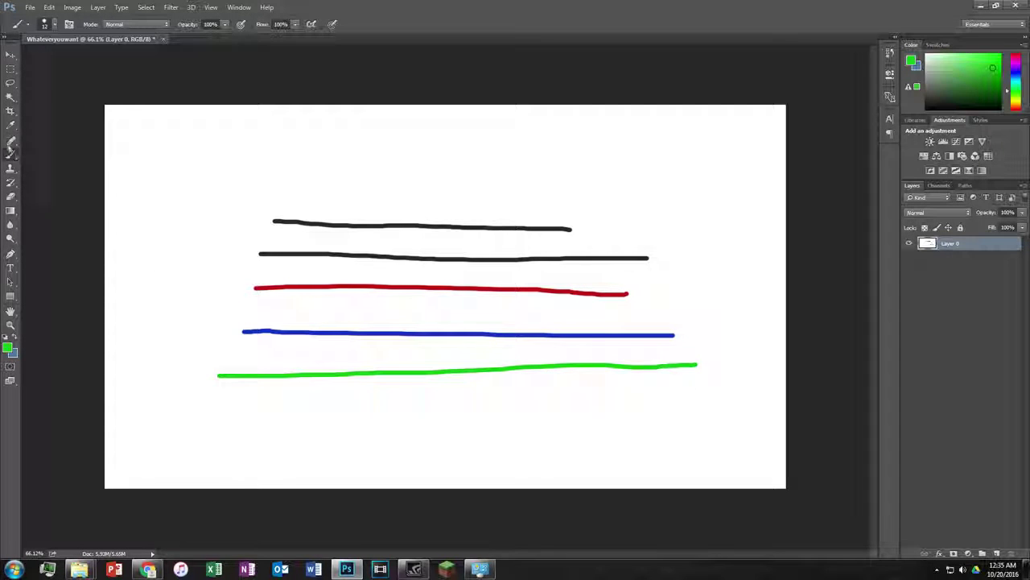
Select and delete the two black lines, then try and undo a green arrow stroke
{"action": "left_click", "coordinate": [10, 69]}
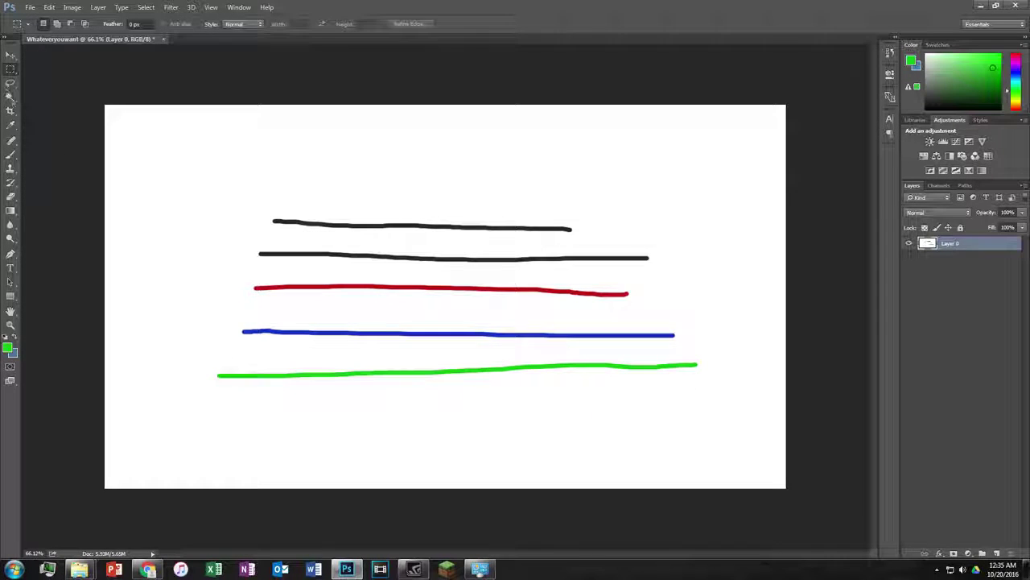
{"action": "mouse_move", "coordinate": [667, 265]}
{"action": "left_mouse_down"}
{"action": "mouse_move", "coordinate": [199, 164]}
{"action": "mouse_move", "coordinate": [204, 190]}
{"action": "left_mouse_up"}
{"action": "key", "text": "Delete"}
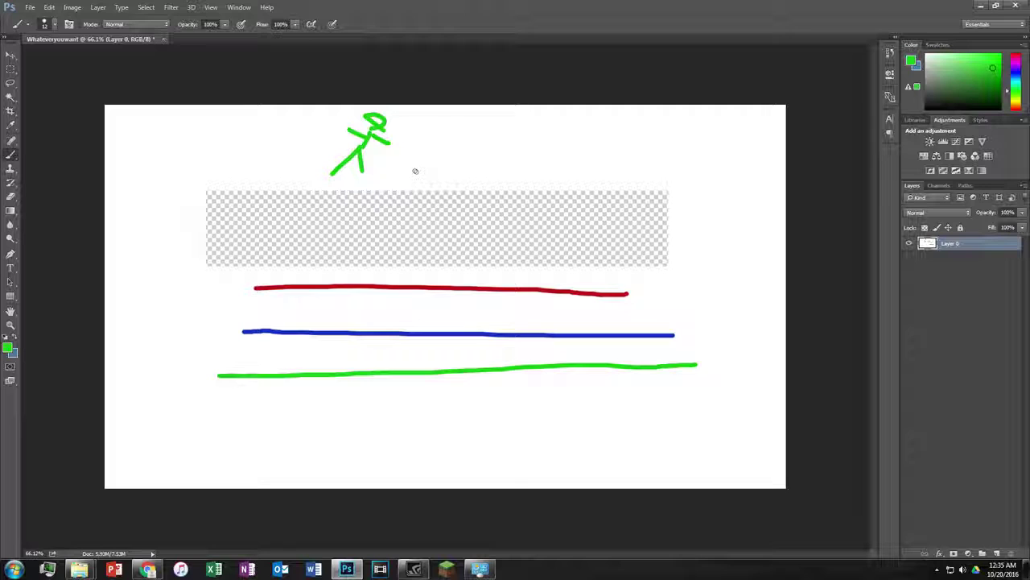
{"action": "mouse_move", "coordinate": [404, 141]}
{"action": "left_mouse_down"}
{"action": "mouse_move", "coordinate": [398, 256]}
{"action": "mouse_move", "coordinate": [424, 239]}
{"action": "left_mouse_up"}
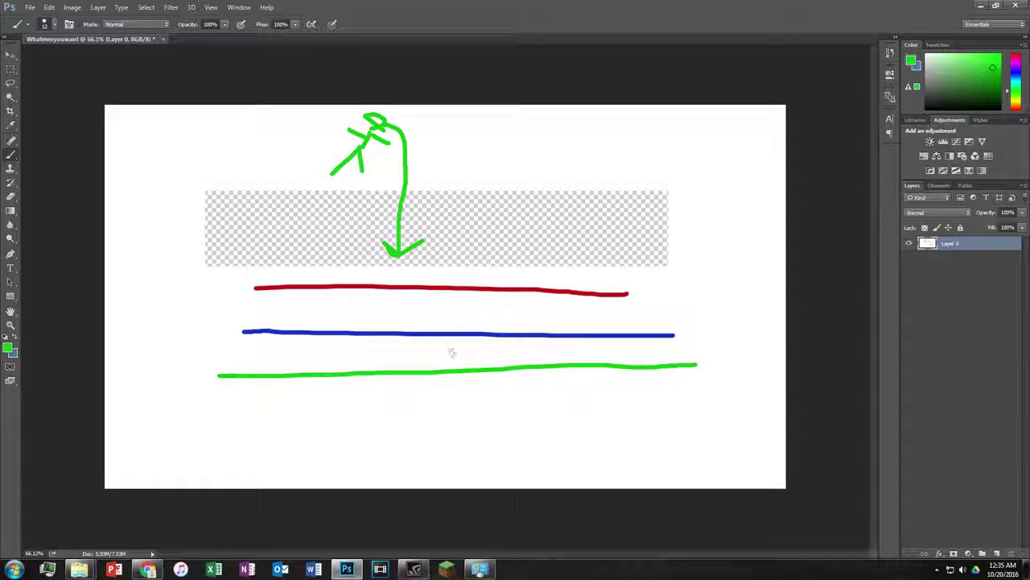
{"action": "key", "text": "ctrl+z"}
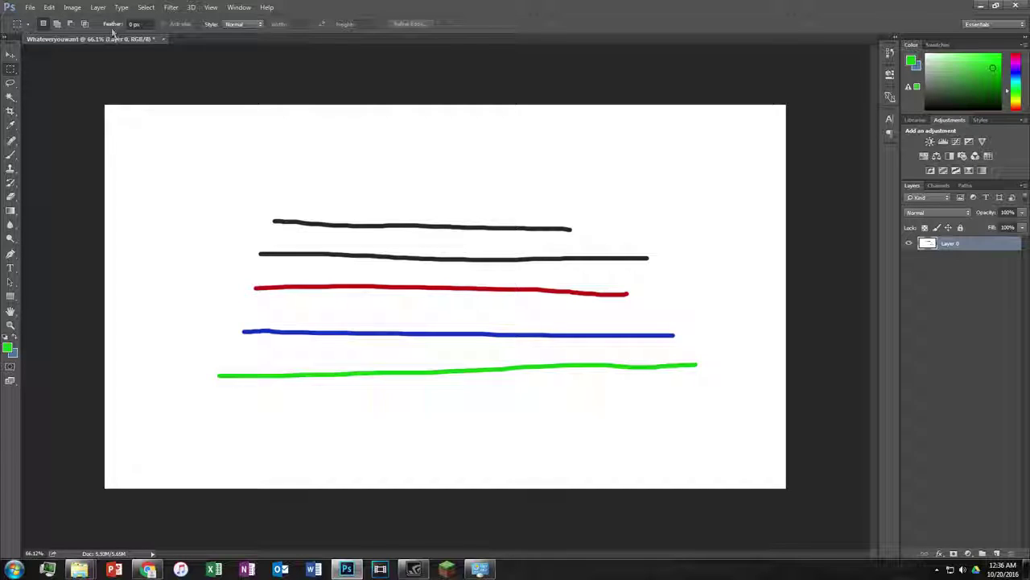
Add a new Layer 1 and fill it solid green with the Paint Bucket
{"action": "left_click", "coordinate": [98, 7]}
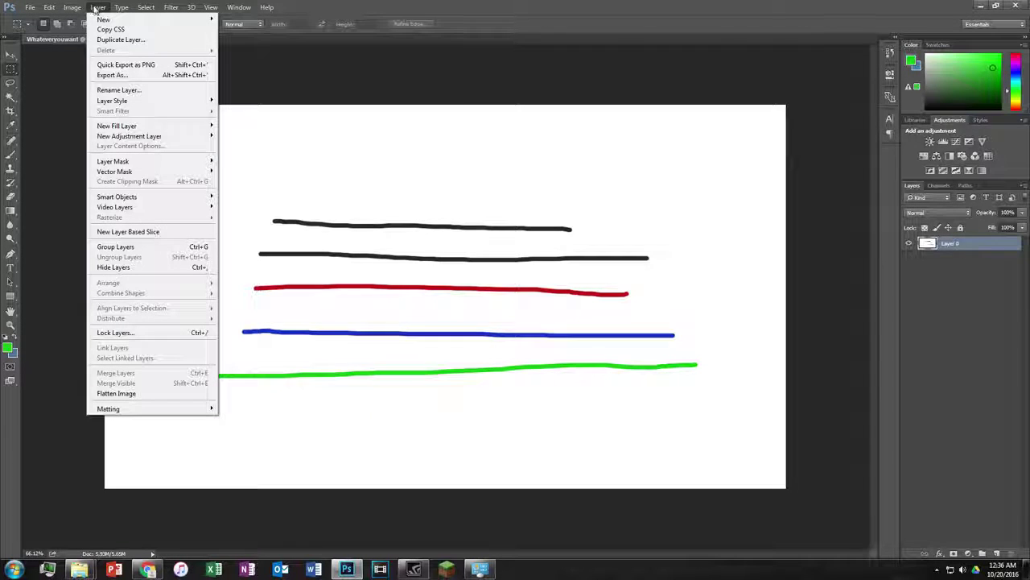
{"action": "left_click", "coordinate": [238, 19]}
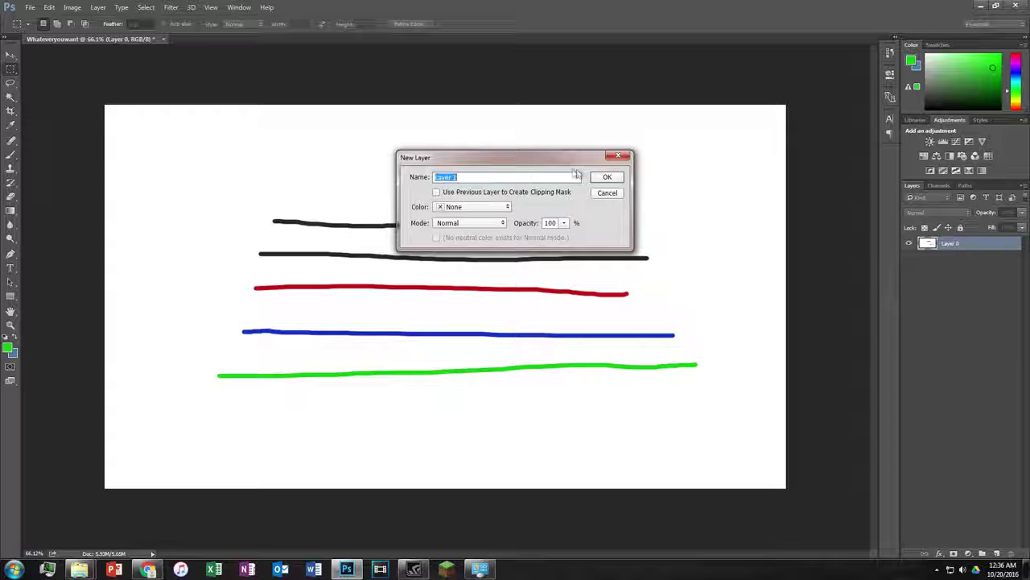
{"action": "left_click", "coordinate": [615, 177]}
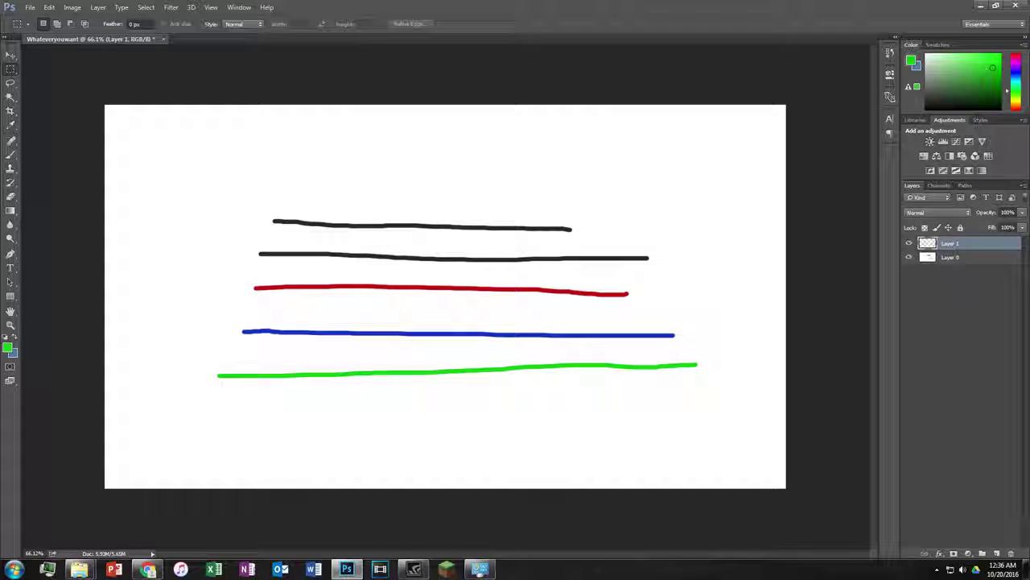
{"action": "left_click", "coordinate": [11, 210]}
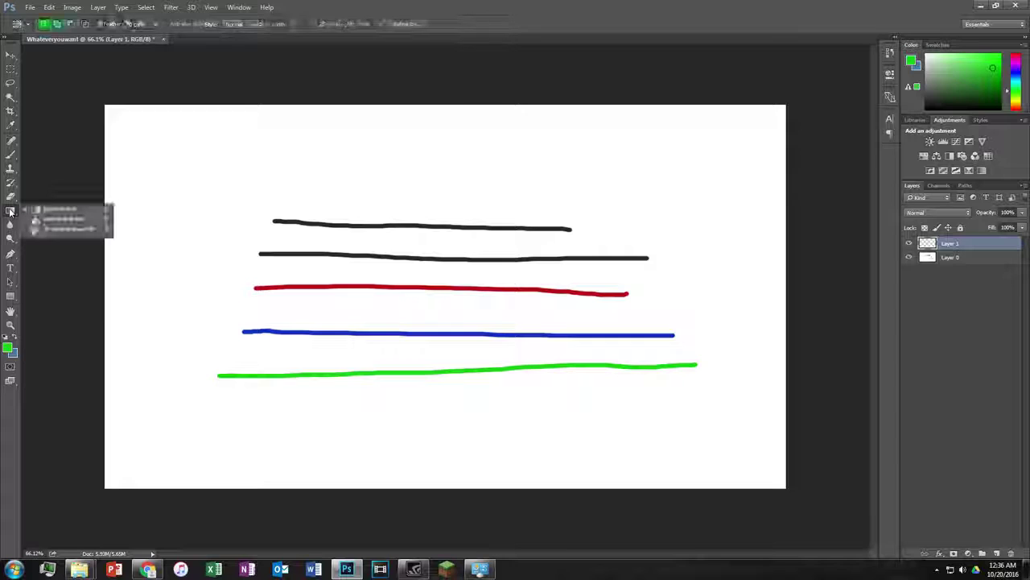
{"action": "left_click", "coordinate": [60, 219]}
{"action": "left_click", "coordinate": [449, 200]}
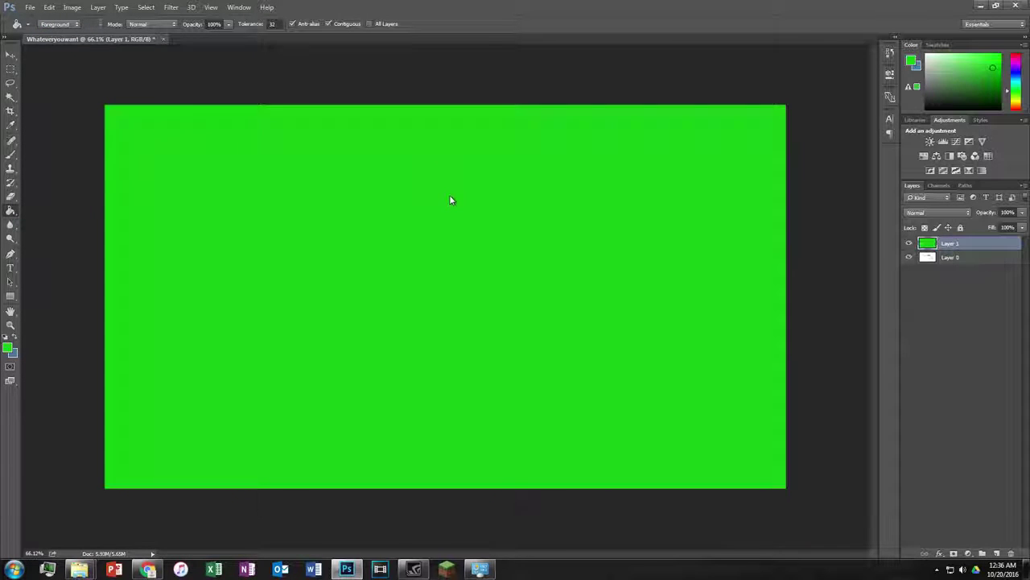
{"action": "left_click", "coordinate": [10, 68]}
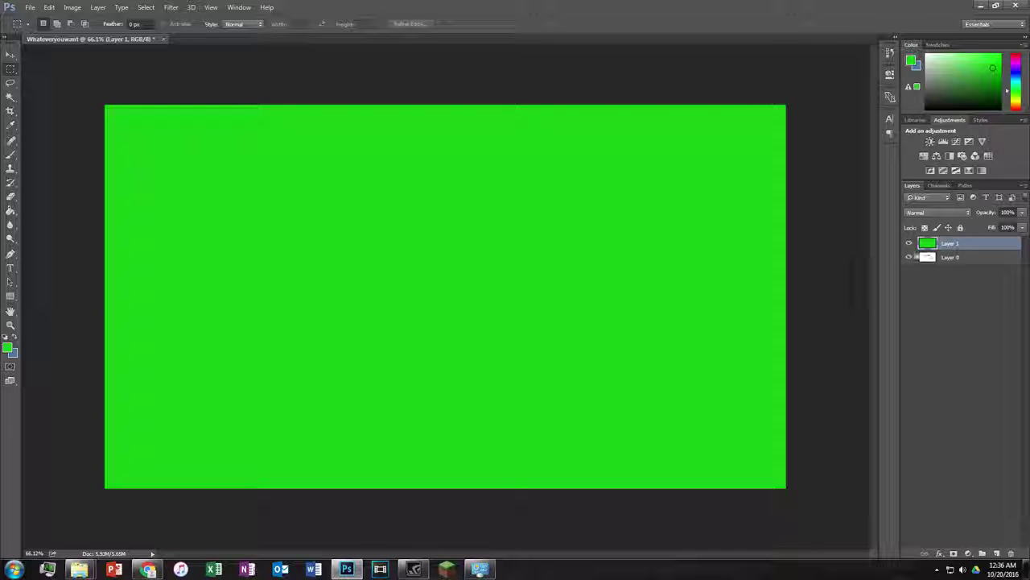
Move Layer 0 above green Layer 1, toggling visibility to check the stack
{"action": "left_click", "coordinate": [909, 243]}
{"action": "left_click", "coordinate": [909, 243]}
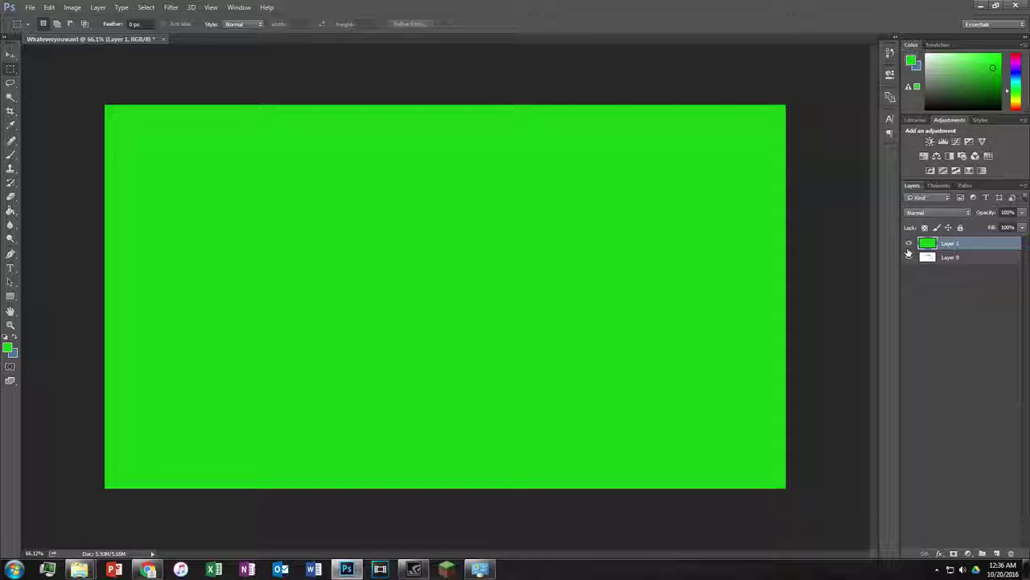
{"action": "left_click", "coordinate": [908, 245]}
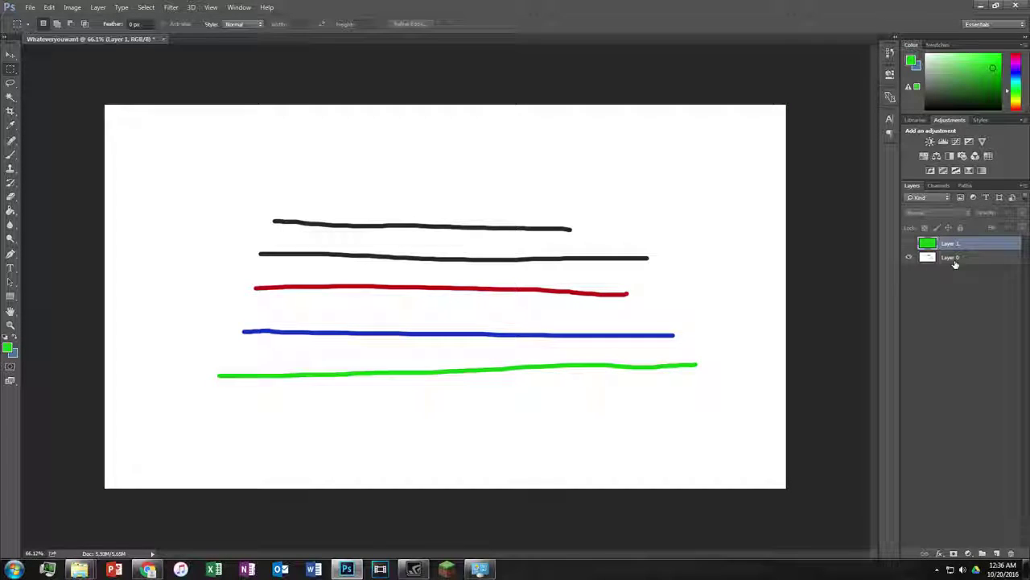
{"action": "left_click", "coordinate": [956, 261]}
{"action": "left_click_drag", "start_coordinate": [958, 241], "coordinate": [955, 239]}
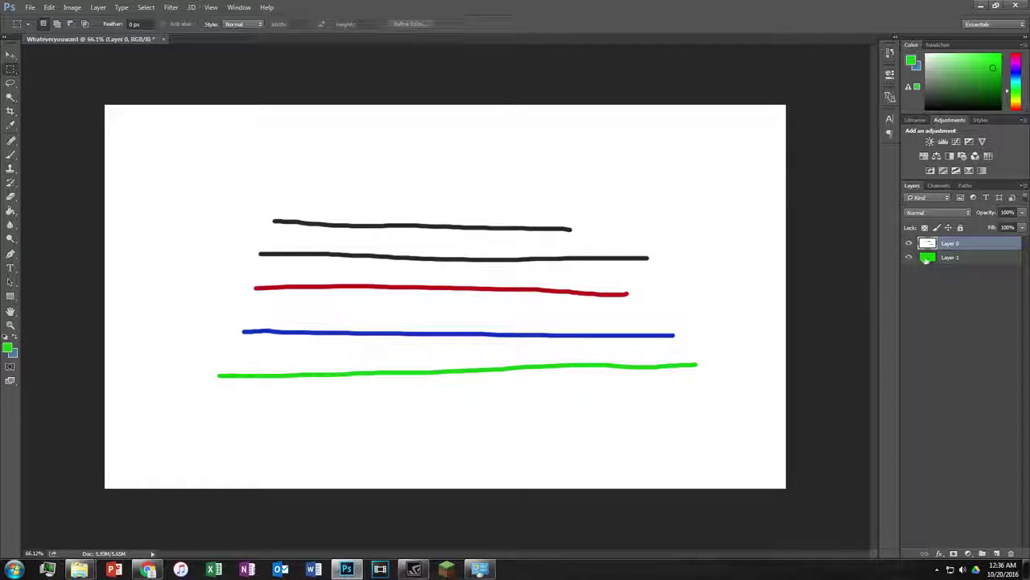
{"action": "left_click", "coordinate": [910, 243]}
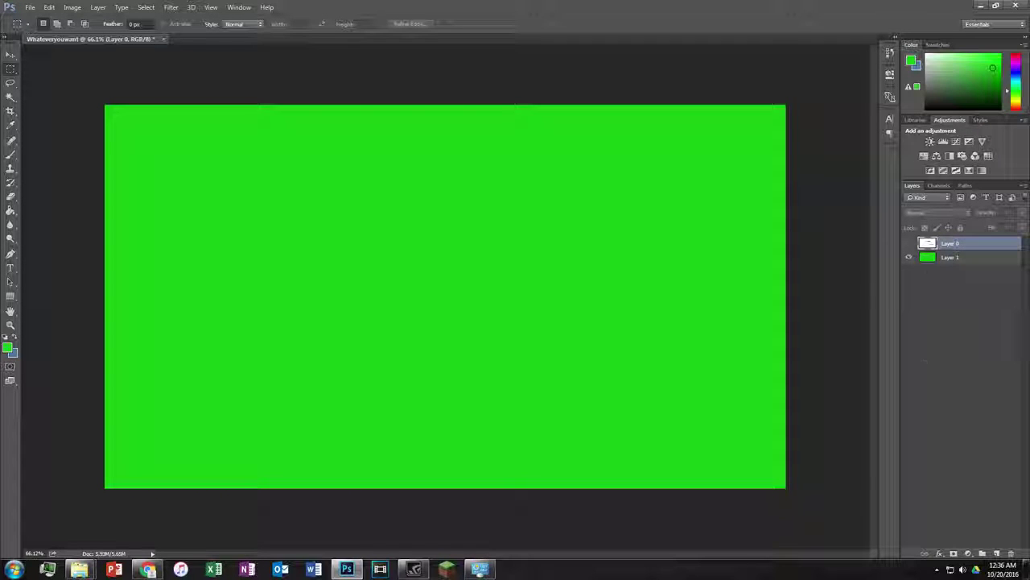
{"action": "left_click", "coordinate": [909, 243]}
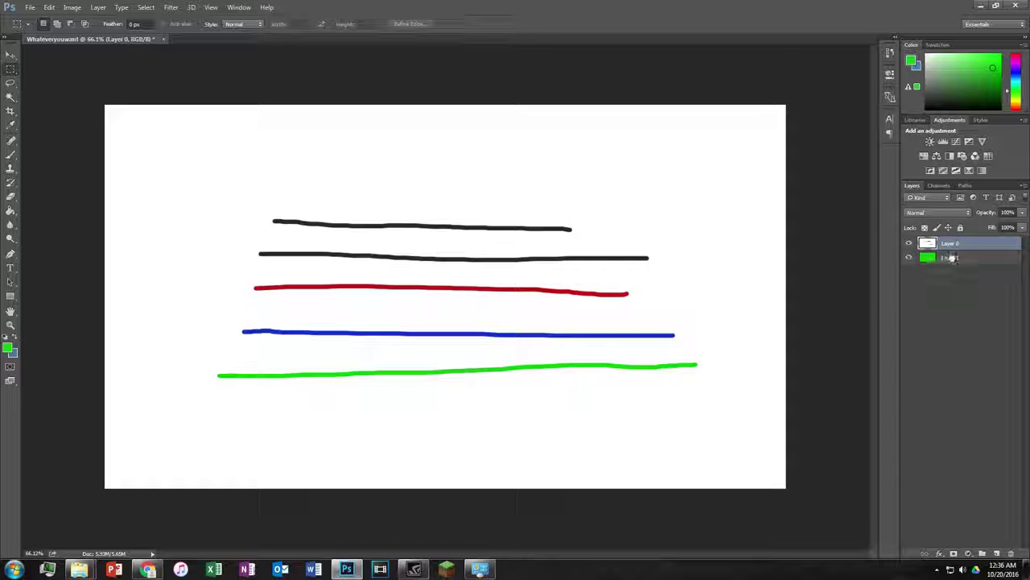
{"action": "left_click", "coordinate": [954, 258]}
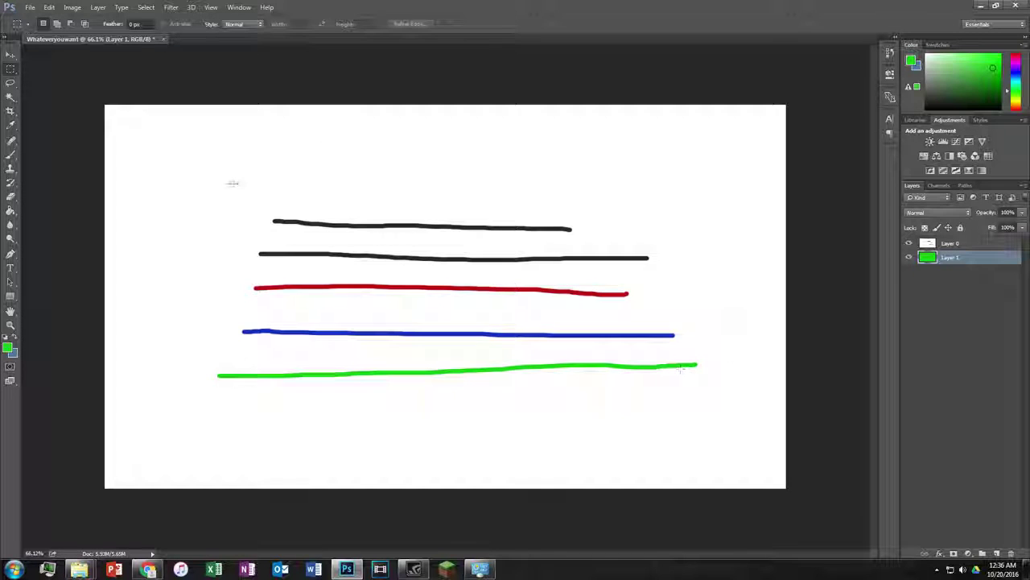
Magic Wand-select the black, red and green lines on Layer 0
{"action": "left_click", "coordinate": [10, 96]}
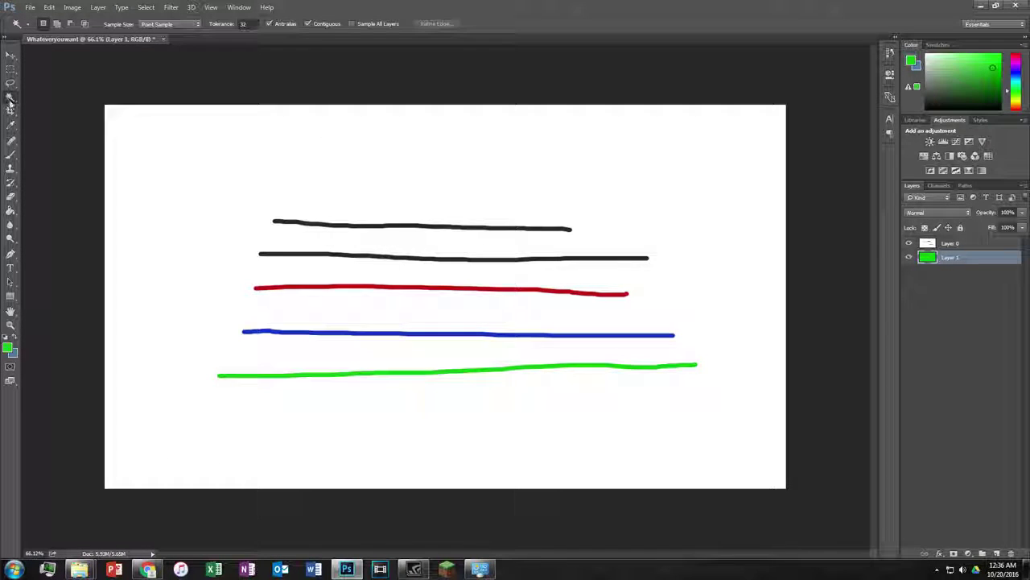
{"action": "left_click", "coordinate": [397, 228]}
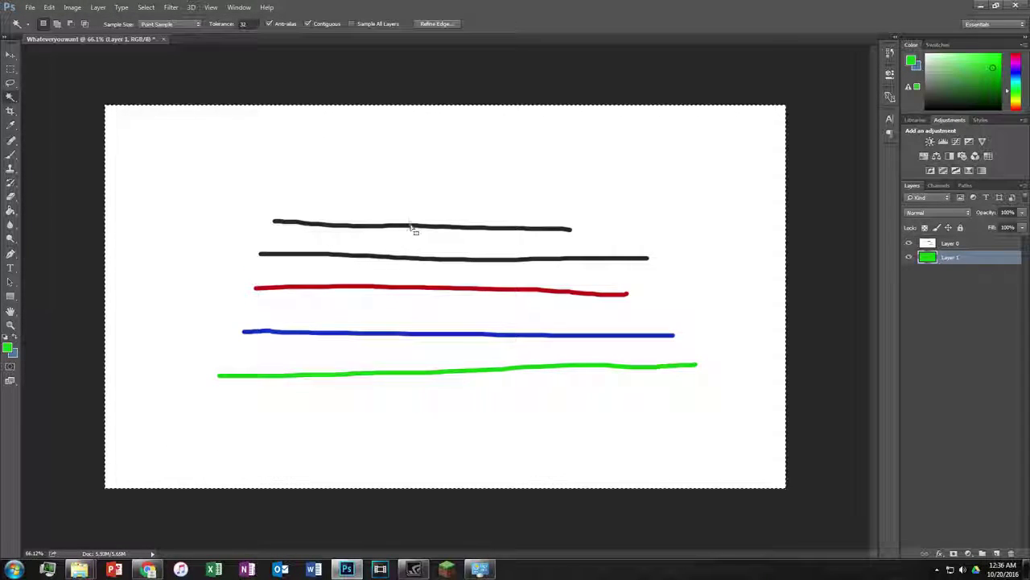
{"action": "key", "text": "ctrl+d"}
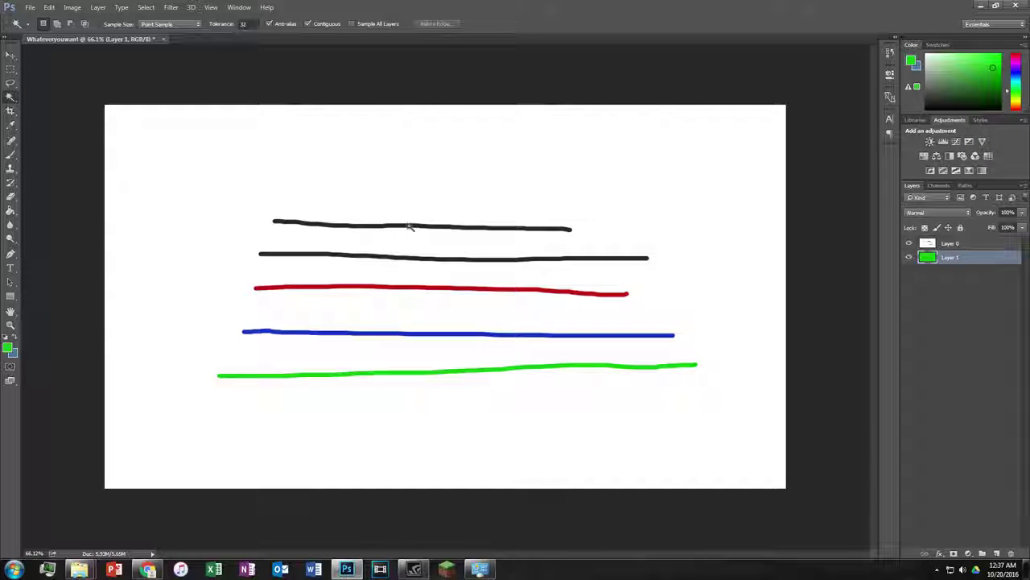
{"action": "left_click", "coordinate": [951, 243]}
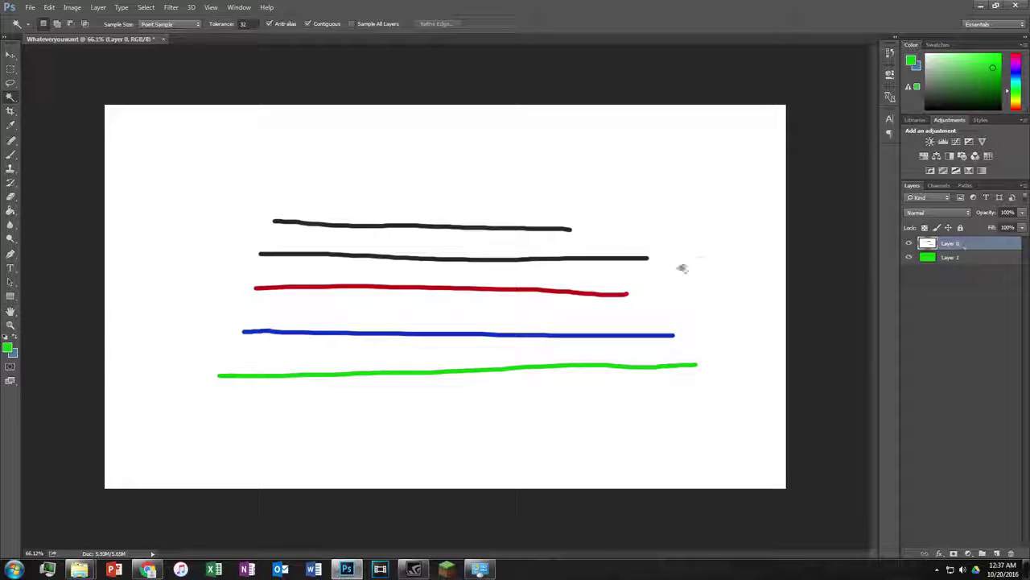
{"action": "left_click", "coordinate": [448, 226]}
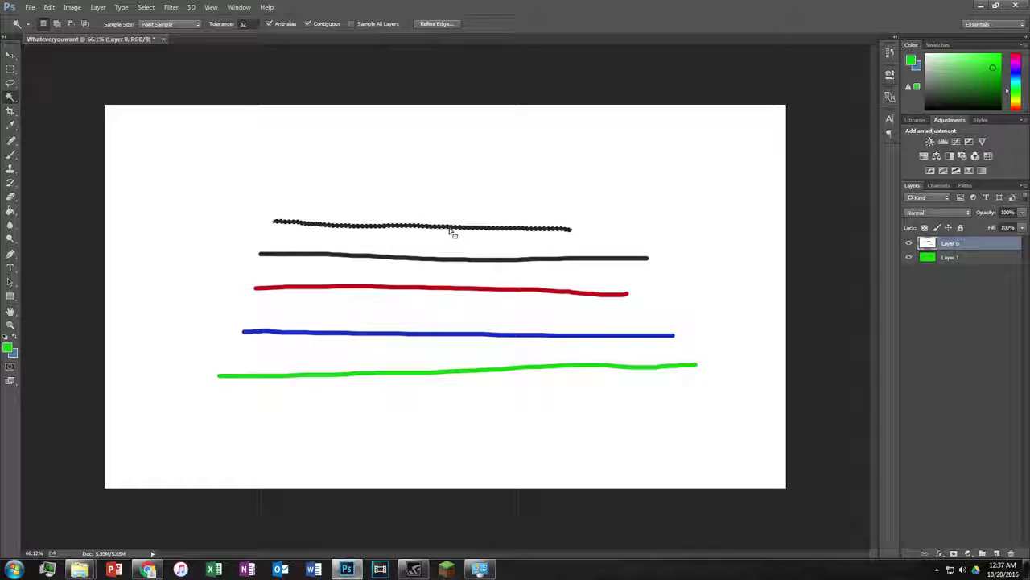
{"action": "key", "text": "ctrl+d"}
{"action": "left_click", "coordinate": [453, 229]}
{"action": "left_click", "coordinate": [452, 288], "text": "shift"}
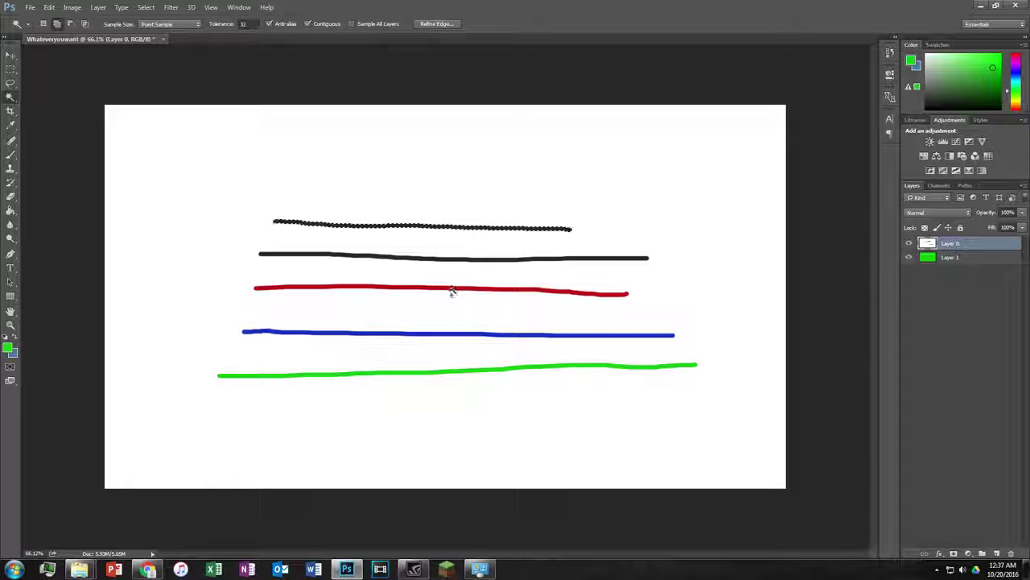
{"action": "left_click", "coordinate": [464, 369], "text": "shift"}
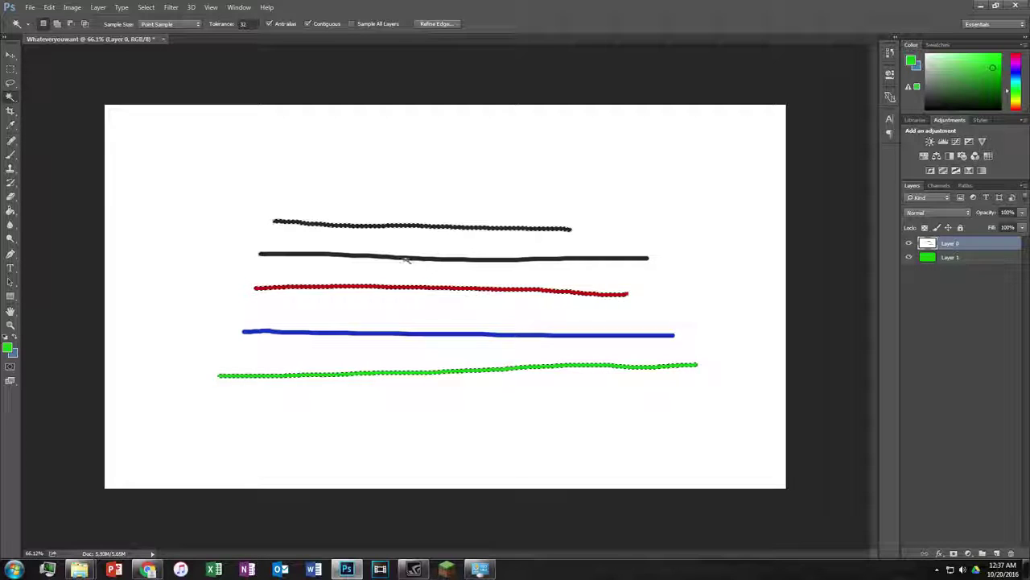
Copy the lines to Layer 2 via Layer Via Copy, then delete Layer 0 and Layer 2
{"action": "right_click", "coordinate": [439, 249]}
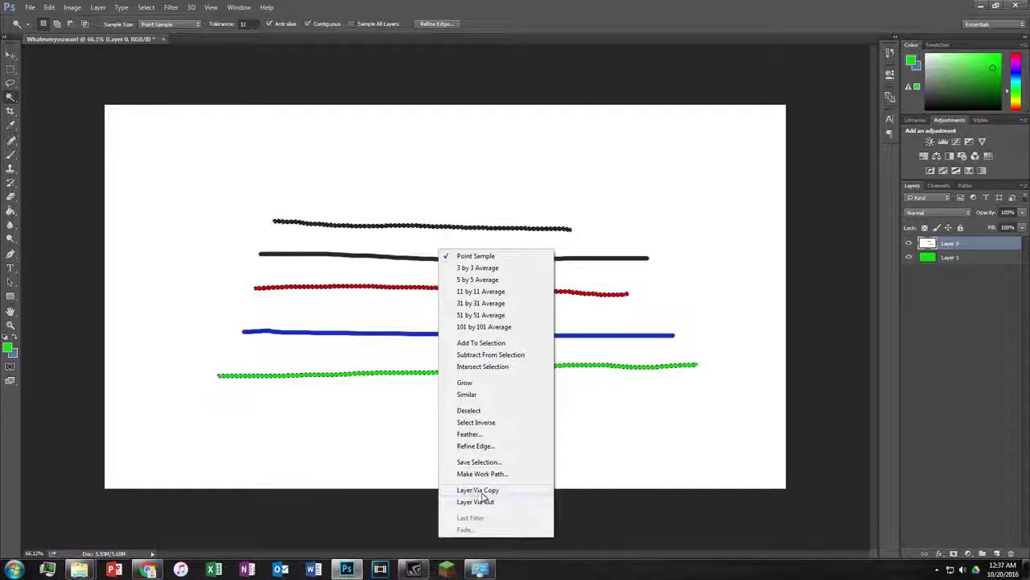
{"action": "left_click", "coordinate": [482, 491]}
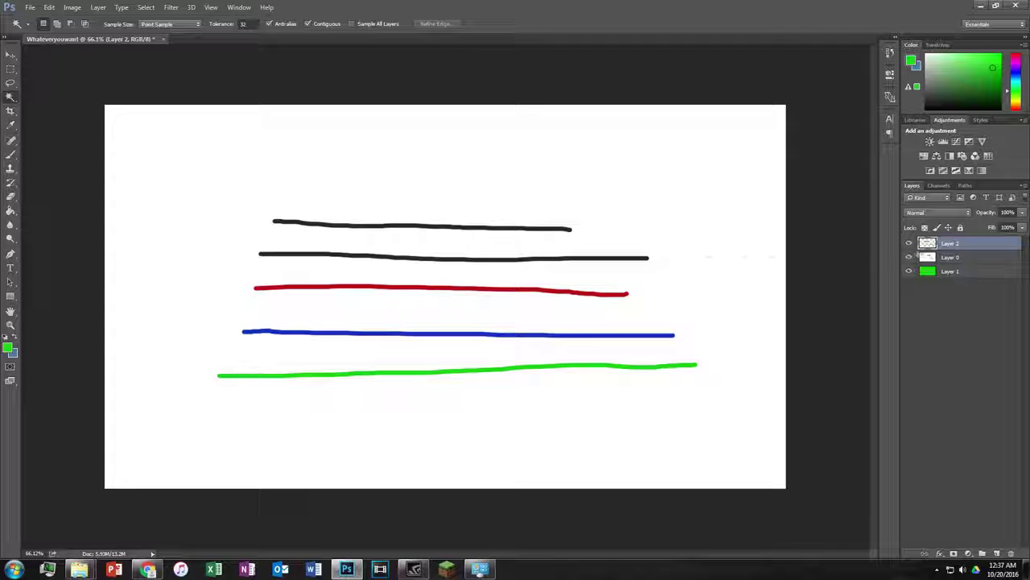
{"action": "left_click_drag", "start_coordinate": [958, 243], "coordinate": [954, 265]}
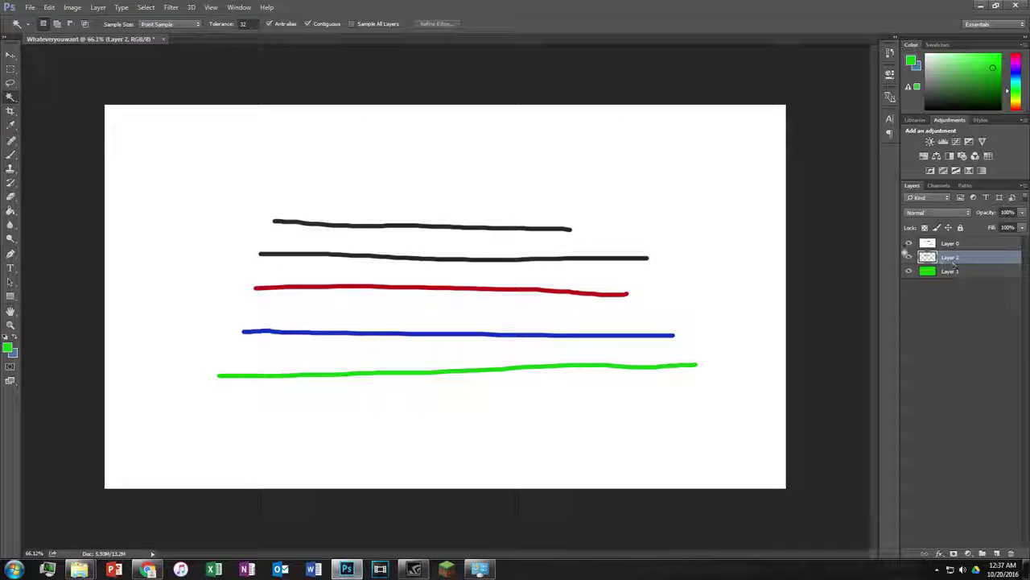
{"action": "left_click", "coordinate": [910, 244]}
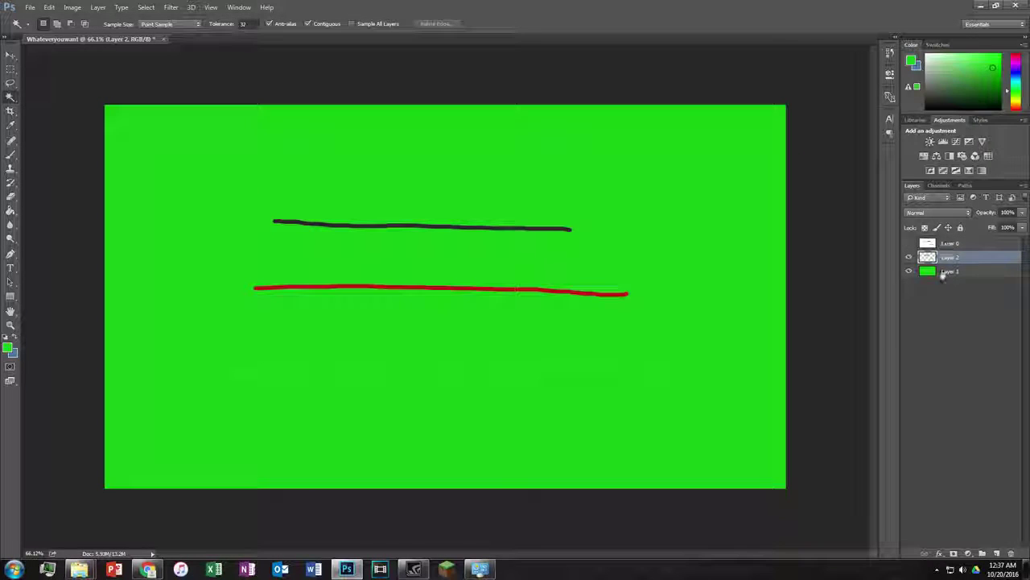
{"action": "left_click", "coordinate": [924, 244]}
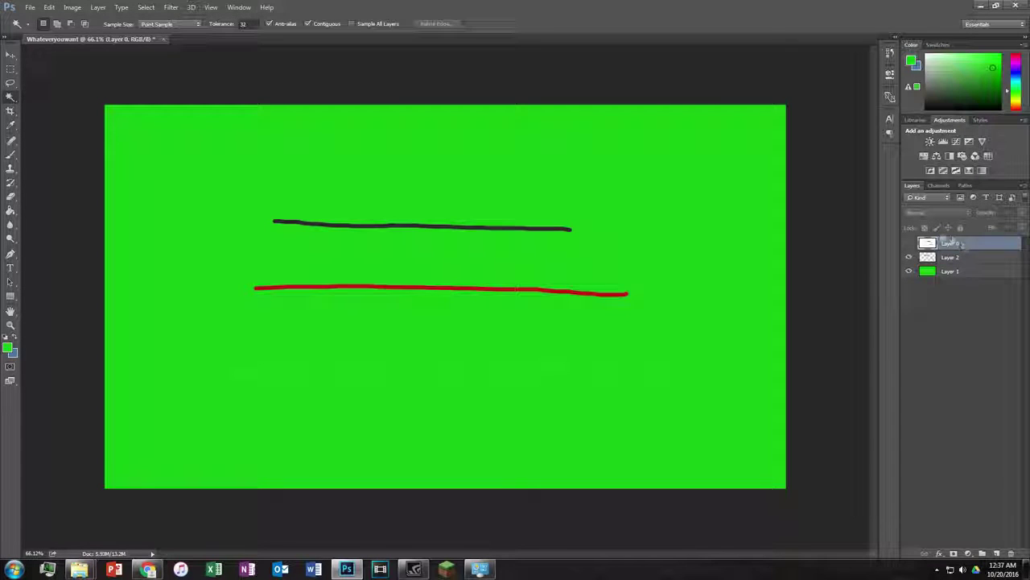
{"action": "key", "text": "Return"}
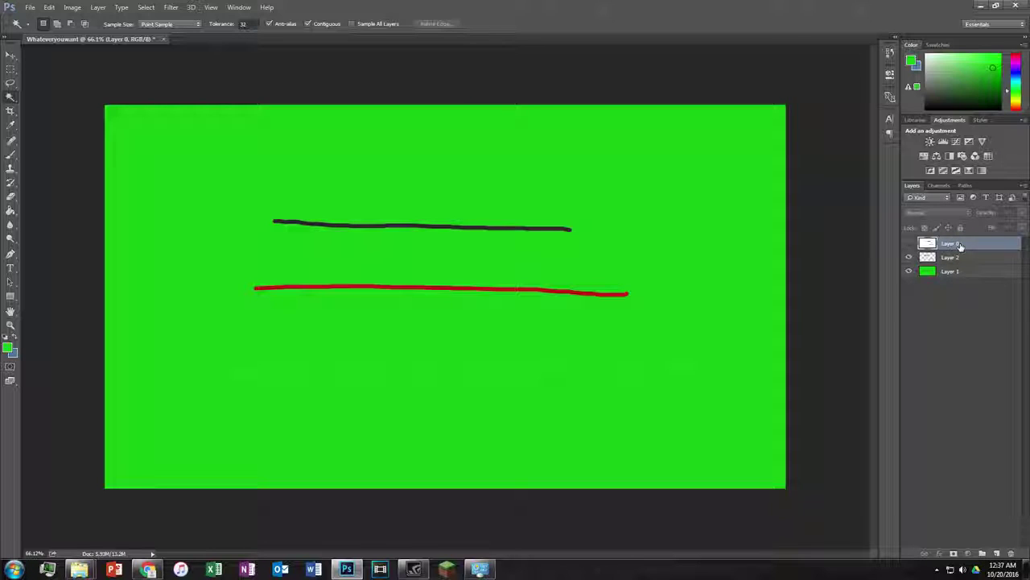
{"action": "key", "text": "Delete"}
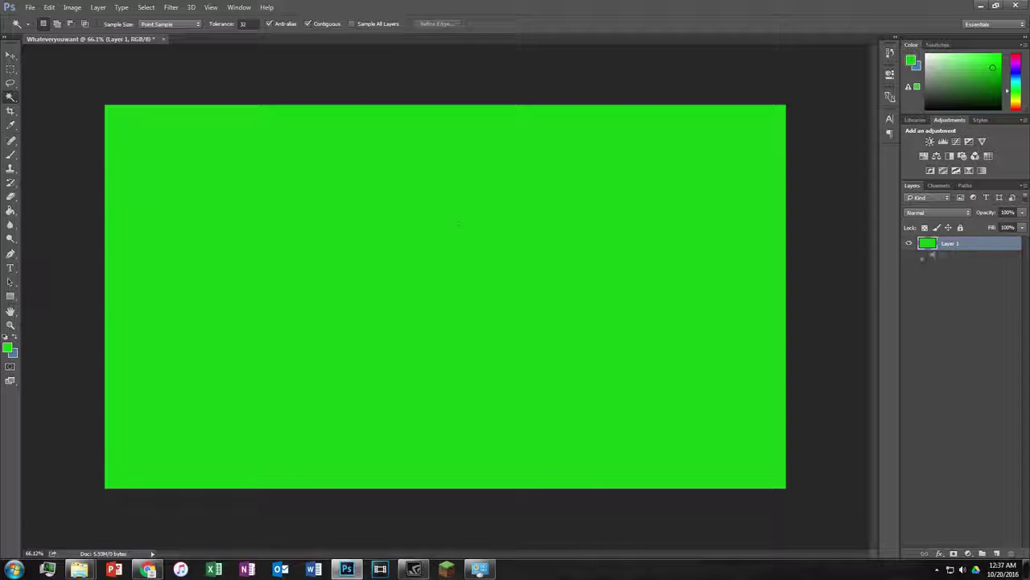
{"action": "left_click", "coordinate": [12, 71]}
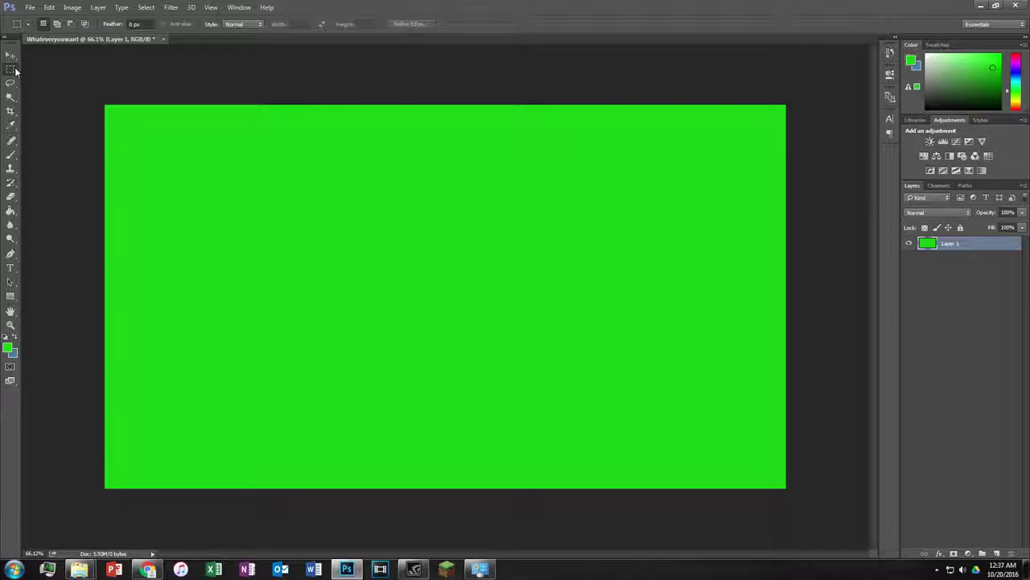
Paste a green rectangle onto a new Layer 2 in the upper middle of the canvas
{"action": "left_click_drag", "start_coordinate": [272, 170], "coordinate": [600, 326]}
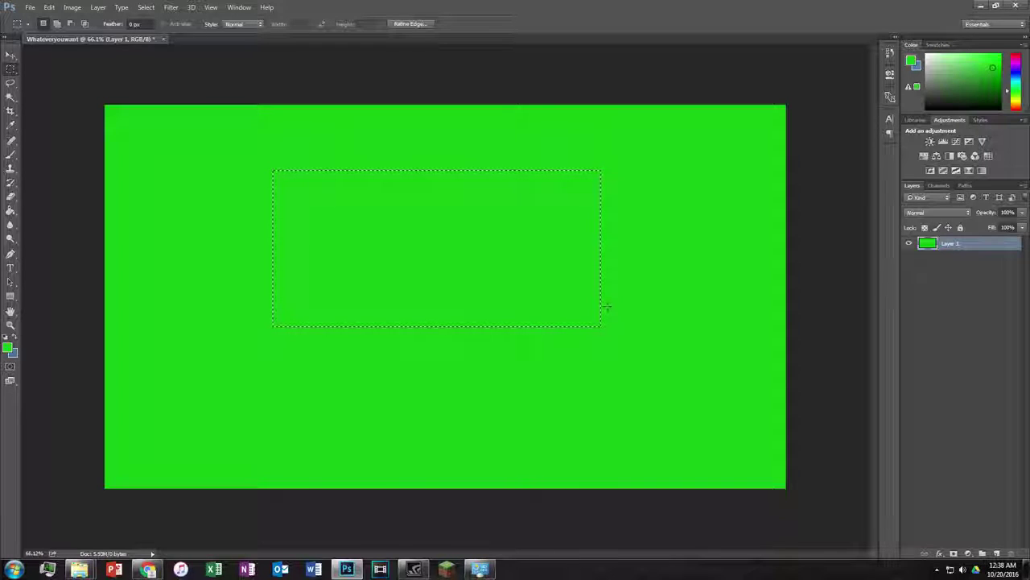
{"action": "left_click", "coordinate": [607, 307]}
{"action": "key", "text": "ctrl+comma"}
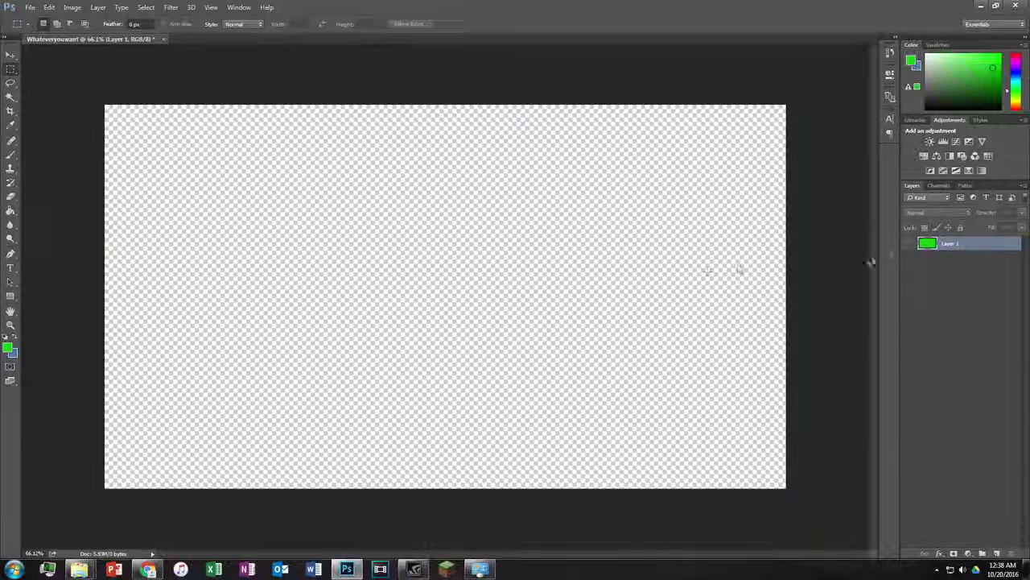
{"action": "left_click", "coordinate": [97, 7]}
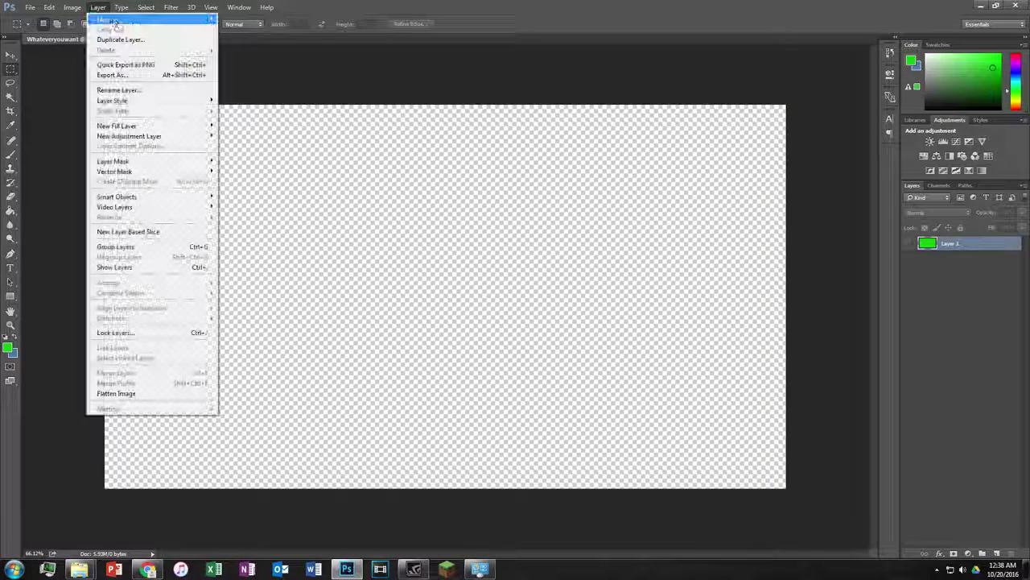
{"action": "left_click", "coordinate": [242, 21]}
{"action": "left_click", "coordinate": [605, 176]}
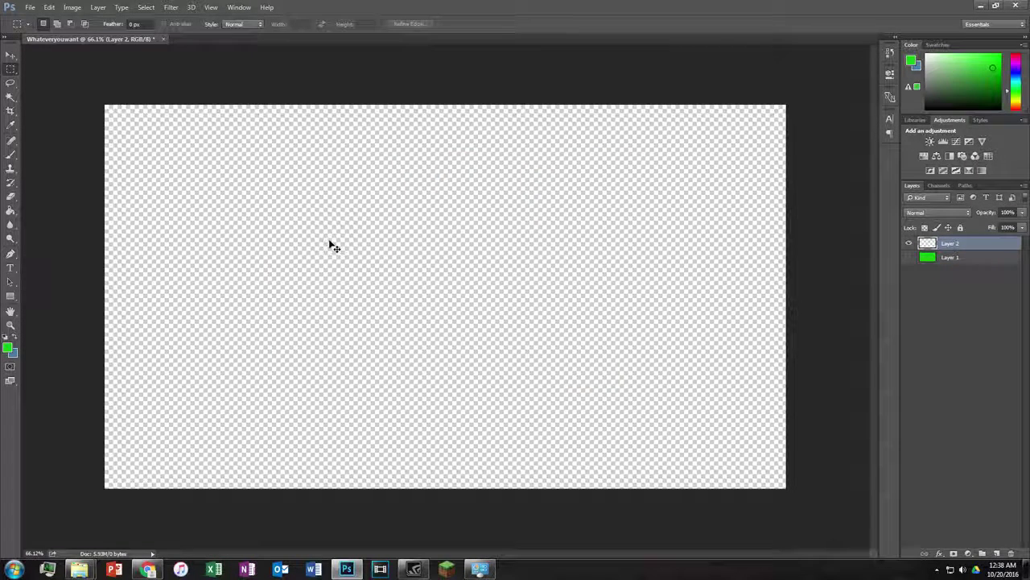
{"action": "key", "text": "ctrl+v"}
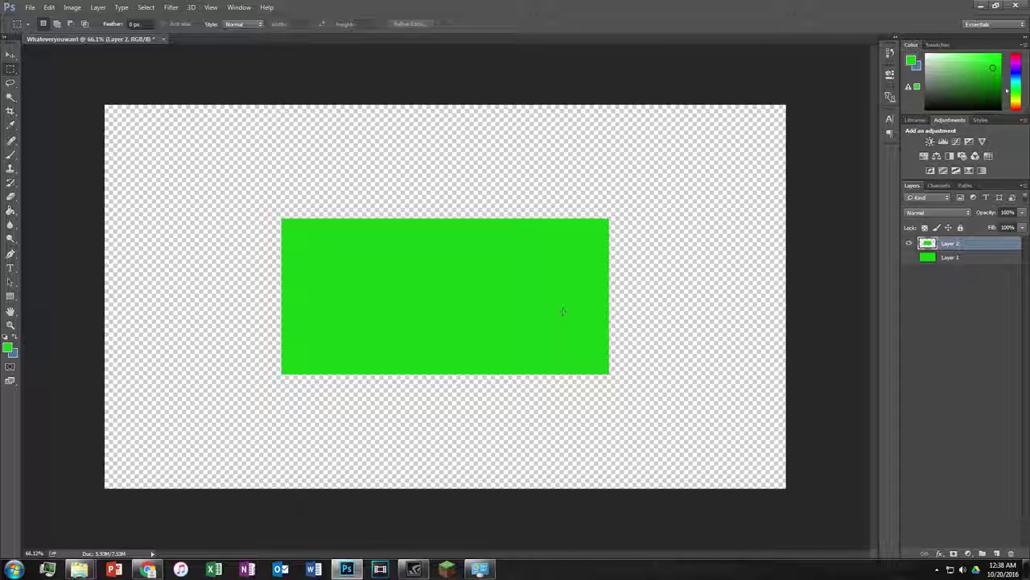
Try deleting and cutting the rectangle from Layer 1, undo both, then close the document
{"action": "left_click", "coordinate": [969, 258]}
{"action": "left_click", "coordinate": [909, 256]}
{"action": "left_click", "coordinate": [908, 243]}
{"action": "key", "text": "ctrl+shift+d"}
{"action": "key", "text": "Delete"}
{"action": "key", "text": "ctrl+z"}
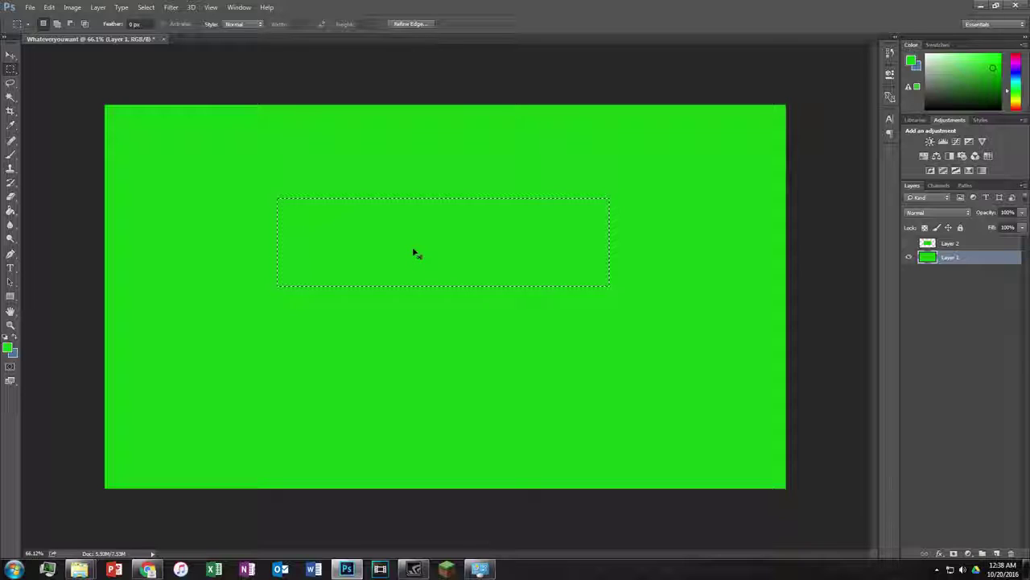
{"action": "key", "text": "ctrl+x"}
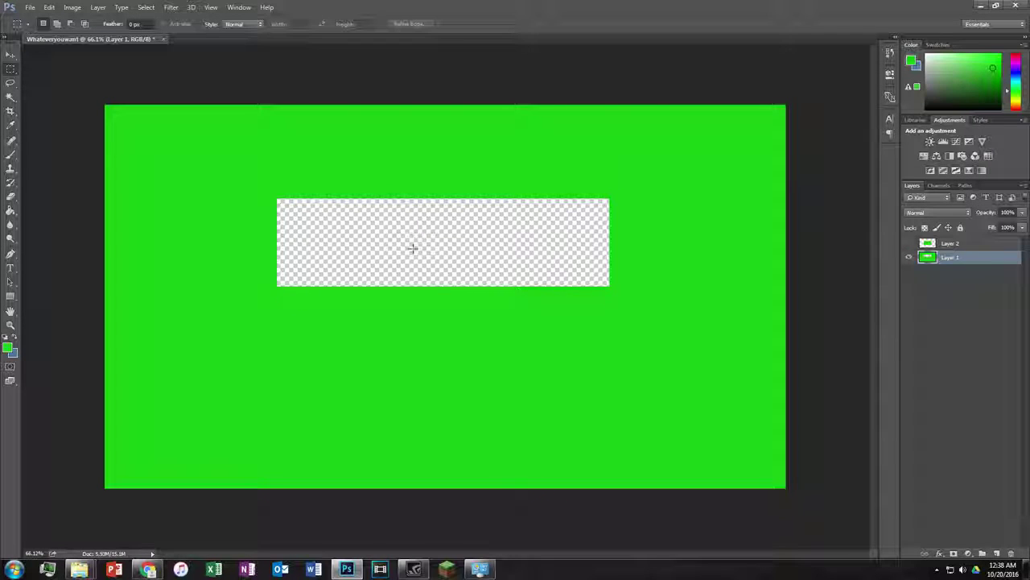
{"action": "key", "text": "ctrl+z"}
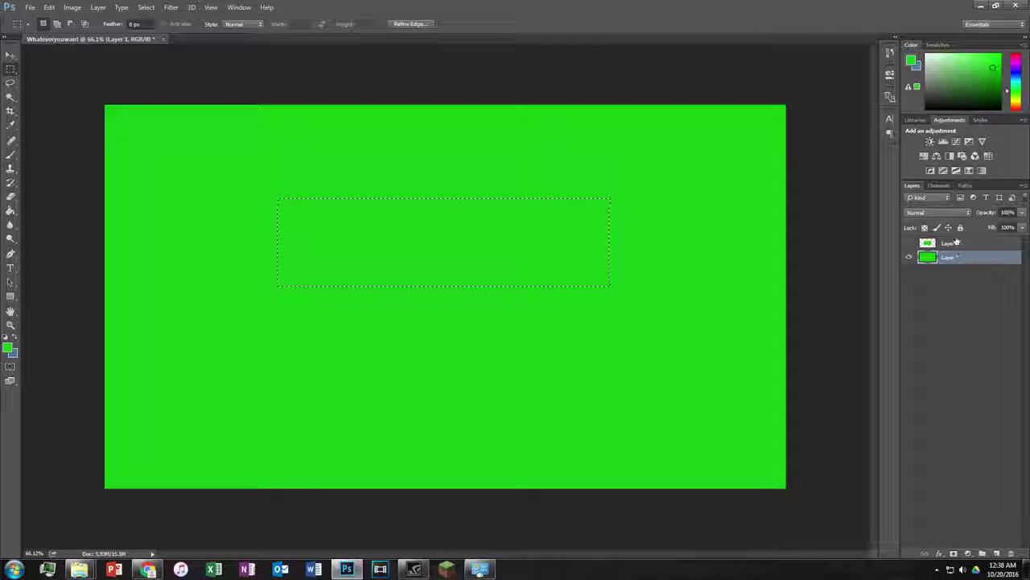
{"action": "left_click", "coordinate": [495, 371]}
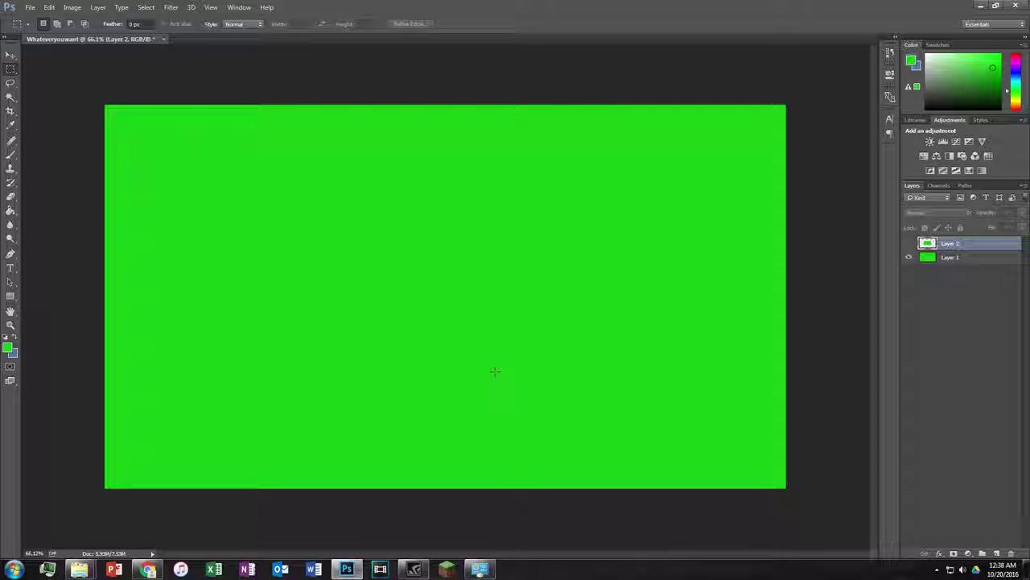
{"action": "key", "text": "ctrl+w"}
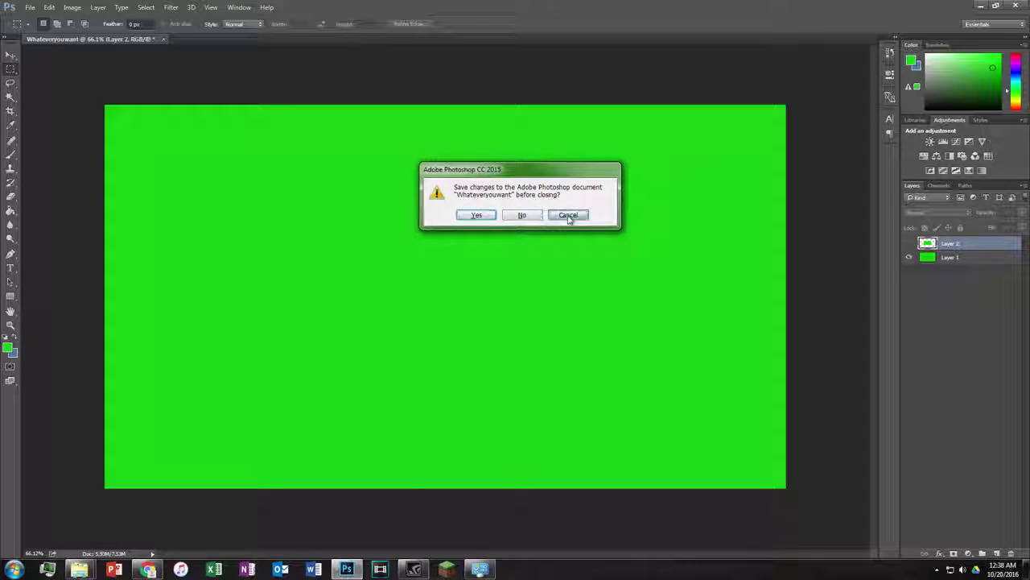
Cancel closing and save the document to the Desktop as Whateveryouwant.psd
{"action": "left_click", "coordinate": [569, 216]}
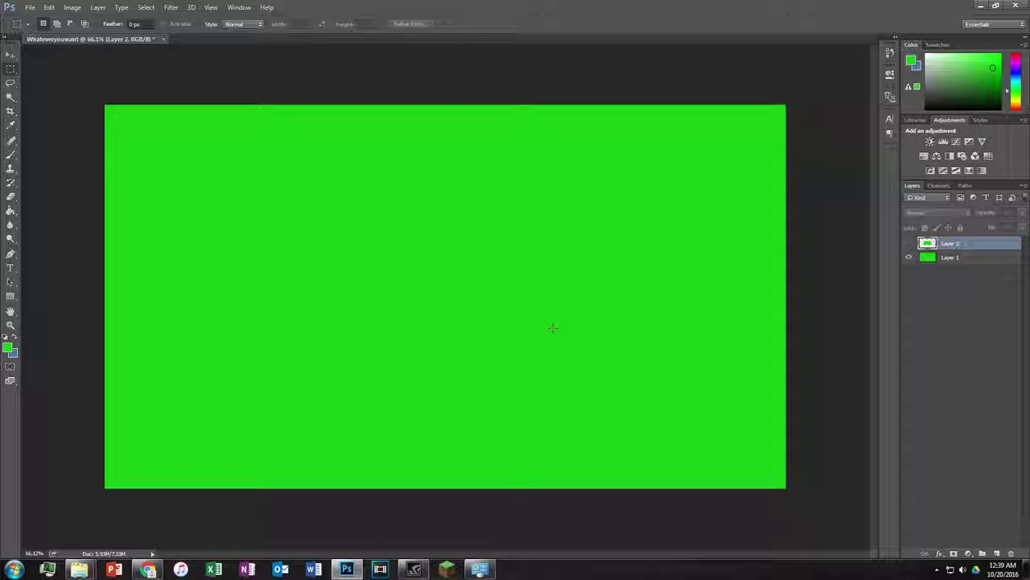
{"action": "key", "text": "ctrl+s"}
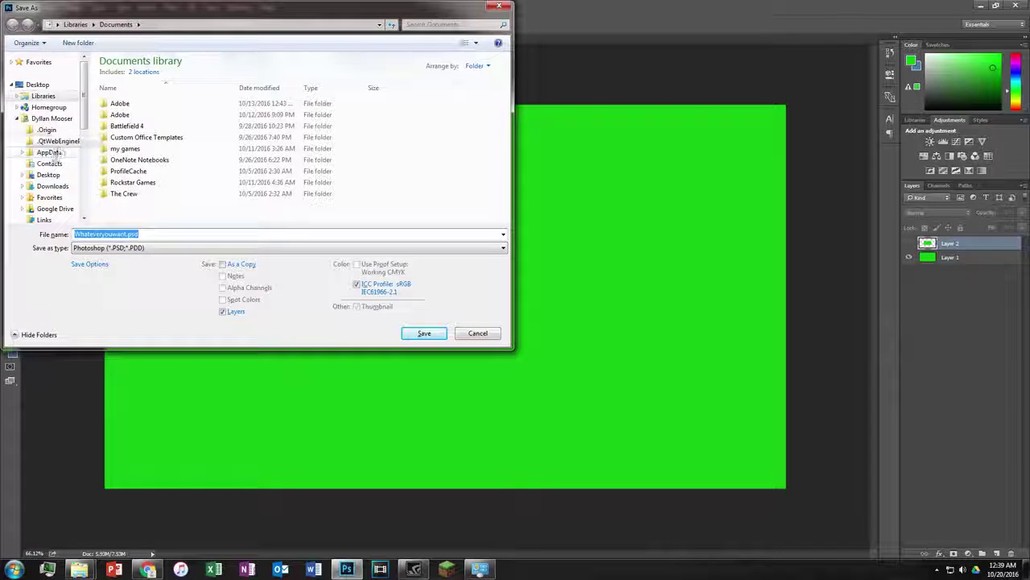
{"action": "left_click", "coordinate": [48, 174]}
{"action": "left_click", "coordinate": [423, 334]}
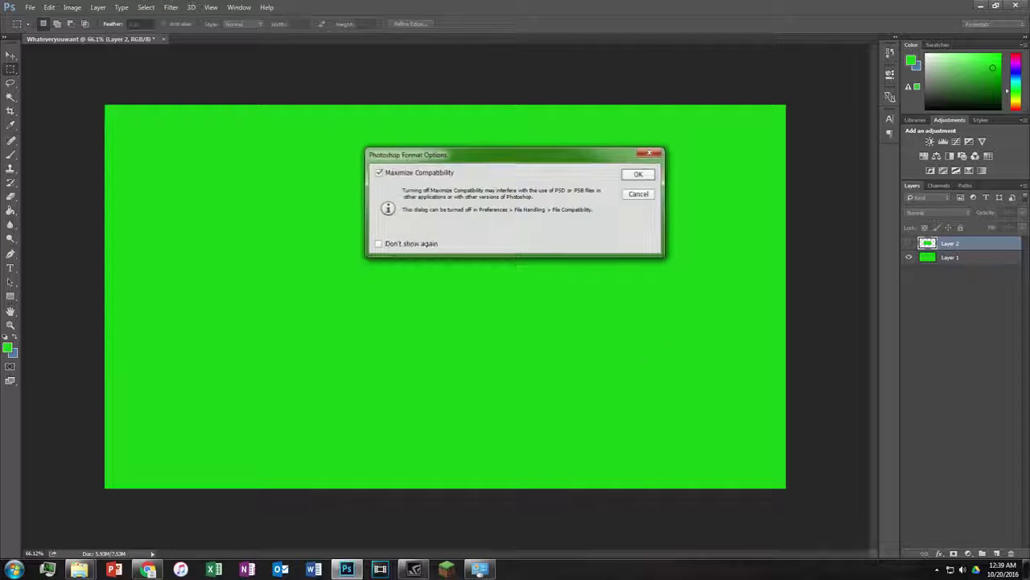
{"action": "left_click", "coordinate": [641, 173]}
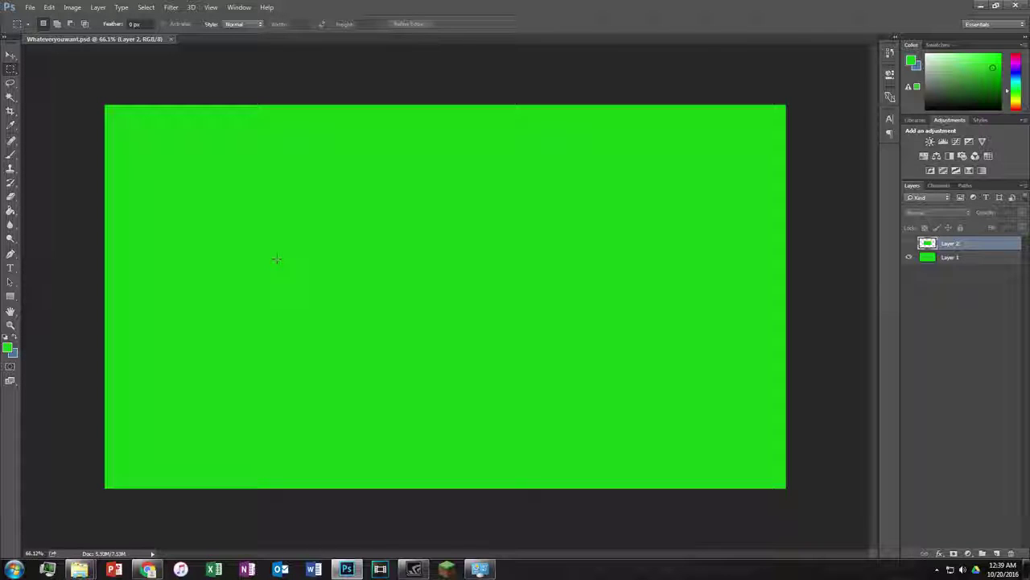
Start a Save As copy named ASFAG, then cancel it
{"action": "key", "text": "ctrl+alt+s"}
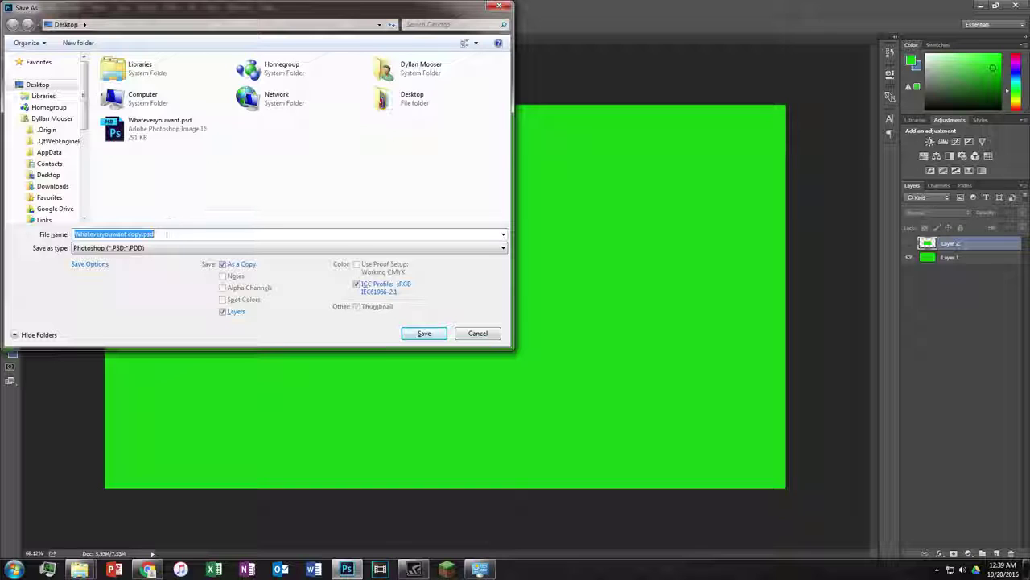
{"action": "left_click", "coordinate": [153, 126]}
{"action": "double_click", "coordinate": [105, 234]}
{"action": "type", "text": "ASFAG"}
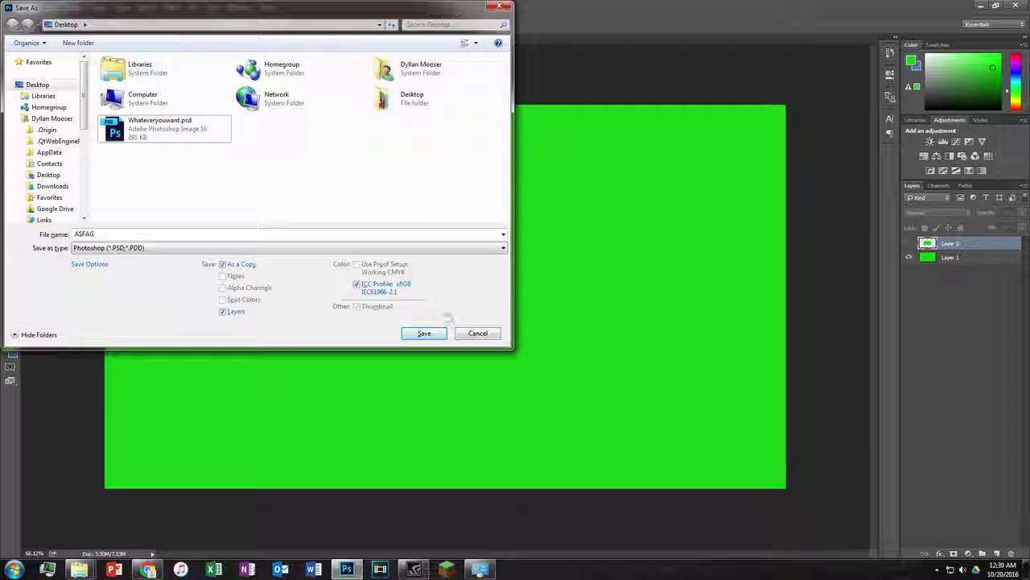
{"action": "left_click", "coordinate": [476, 333]}
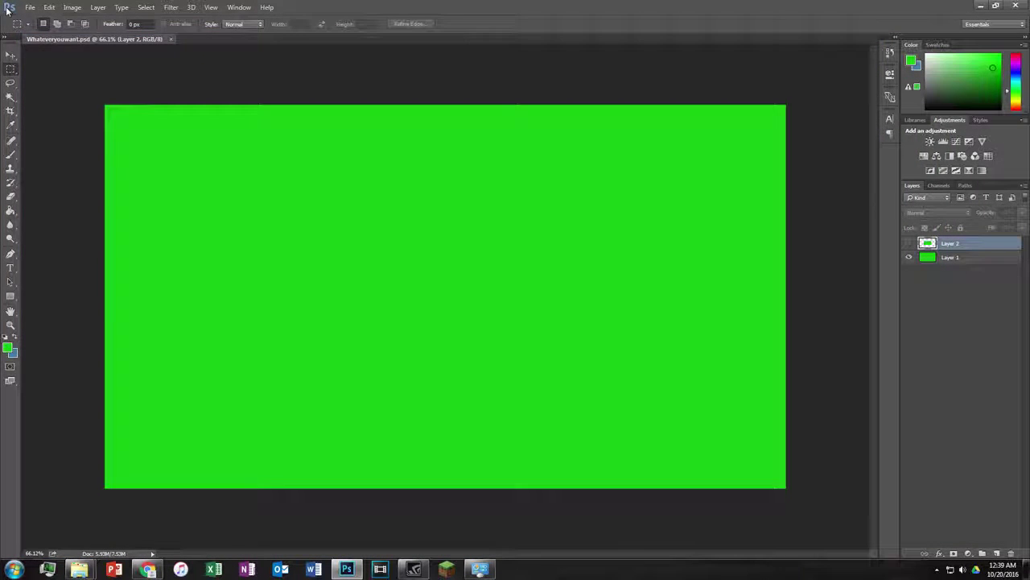
Create a new blank white document, Untitled-1, with the default settings
{"action": "left_click", "coordinate": [29, 7]}
{"action": "left_click", "coordinate": [40, 18]}
{"action": "left_click", "coordinate": [660, 151]}
Float both document windows, then dock Untitled-1 so it fills the workspace
{"action": "left_click", "coordinate": [126, 41]}
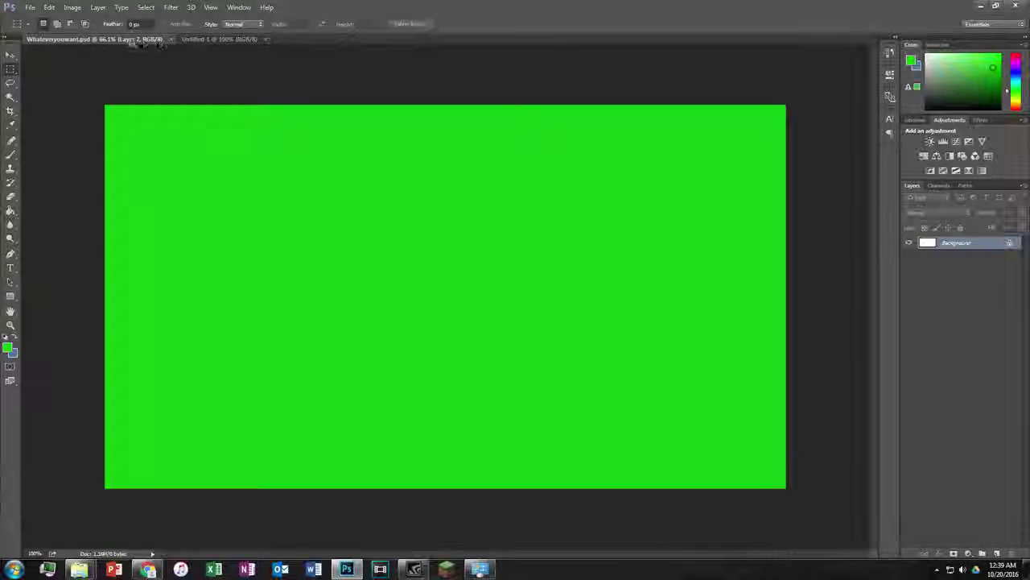
{"action": "left_click", "coordinate": [207, 38]}
{"action": "left_click", "coordinate": [148, 39]}
{"action": "left_click_drag", "start_coordinate": [214, 38], "coordinate": [424, 113]}
{"action": "left_click_drag", "start_coordinate": [97, 39], "coordinate": [97, 75]}
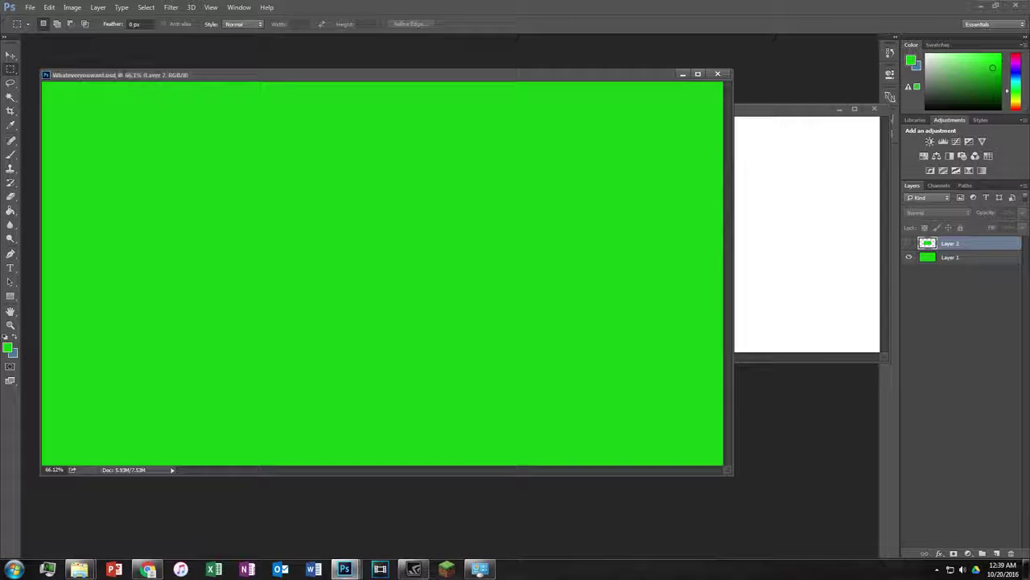
{"action": "mouse_move", "coordinate": [296, 74]}
{"action": "left_mouse_down"}
{"action": "mouse_move", "coordinate": [387, 189]}
{"action": "mouse_move", "coordinate": [386, 293]}
{"action": "mouse_move", "coordinate": [328, 231]}
{"action": "left_mouse_up"}
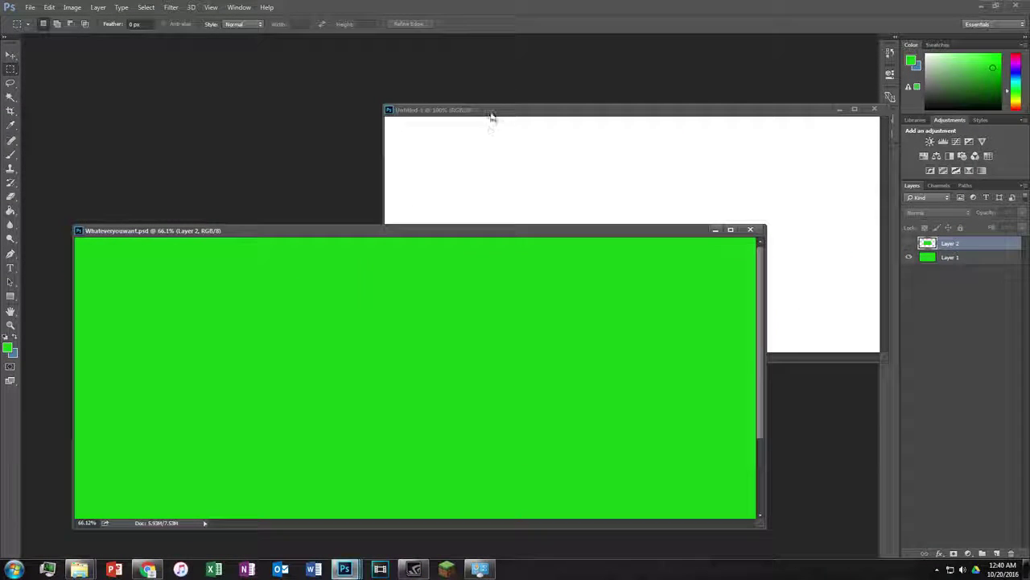
{"action": "left_click_drag", "start_coordinate": [492, 117], "coordinate": [210, 42]}
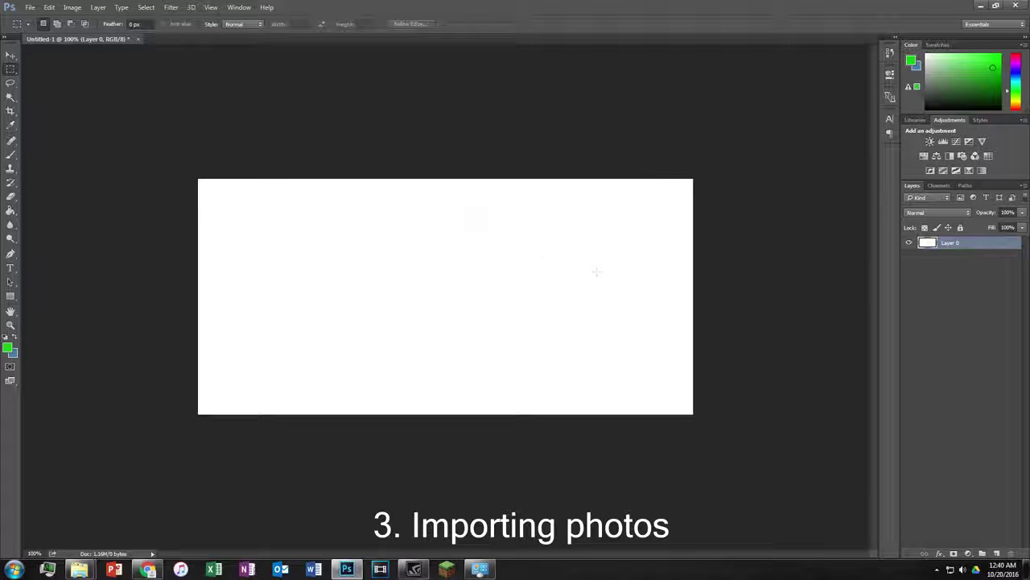
{"action": "left_click", "coordinate": [147, 569]}
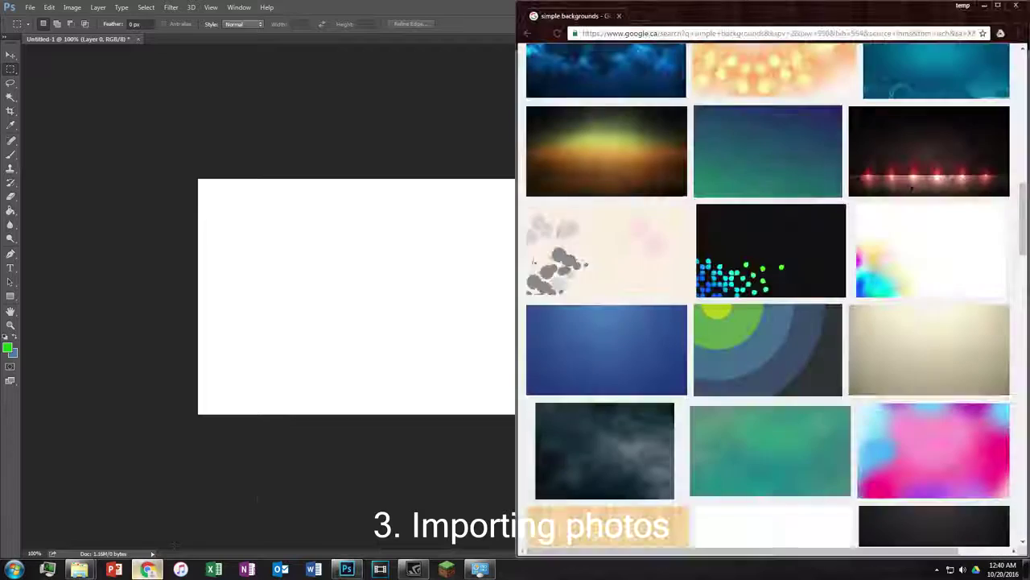
Open the teal-green background preview in Google Images and drag it onto the desktop
{"action": "scroll", "coordinate": [779, 334], "scroll_direction": "up", "scroll_amount": 1}
{"action": "scroll", "coordinate": [778, 330], "scroll_direction": "up", "scroll_amount": 2}
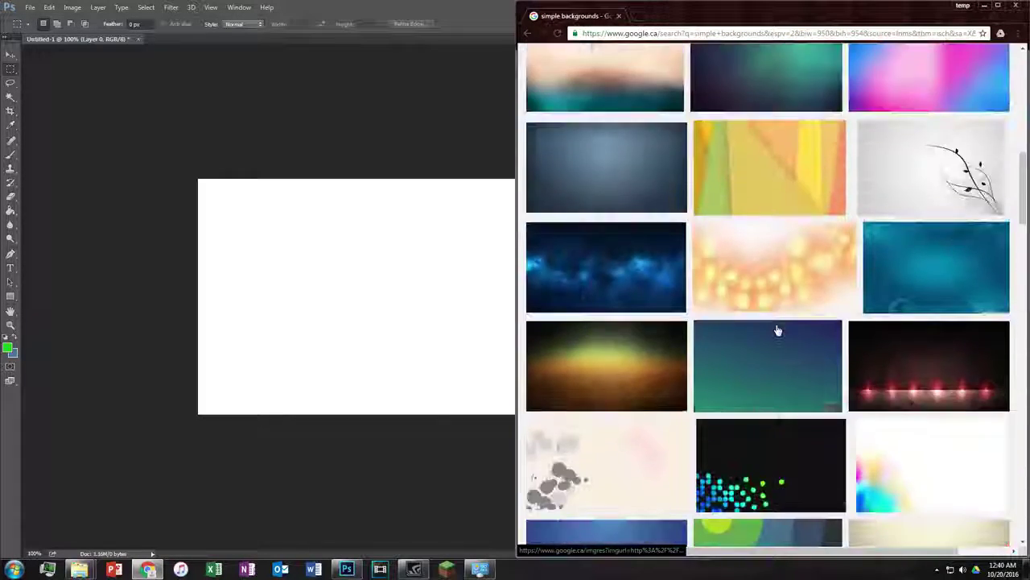
{"action": "scroll", "coordinate": [778, 330], "scroll_direction": "up", "scroll_amount": 3}
{"action": "scroll", "coordinate": [778, 330], "scroll_direction": "up", "scroll_amount": 3}
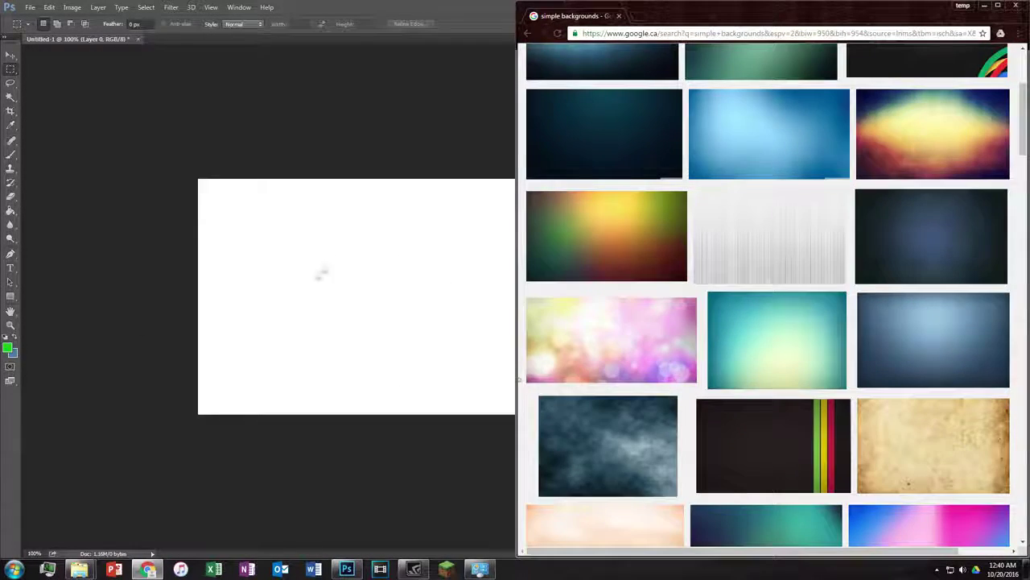
{"action": "scroll", "coordinate": [736, 378], "scroll_direction": "up", "scroll_amount": 2}
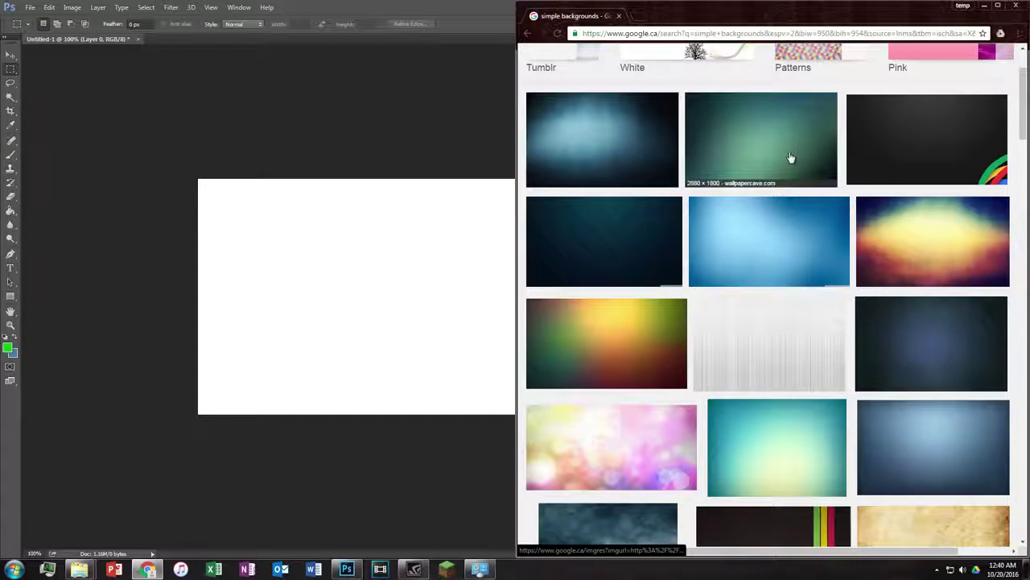
{"action": "left_click", "coordinate": [790, 157]}
{"action": "double_click", "coordinate": [888, 12]}
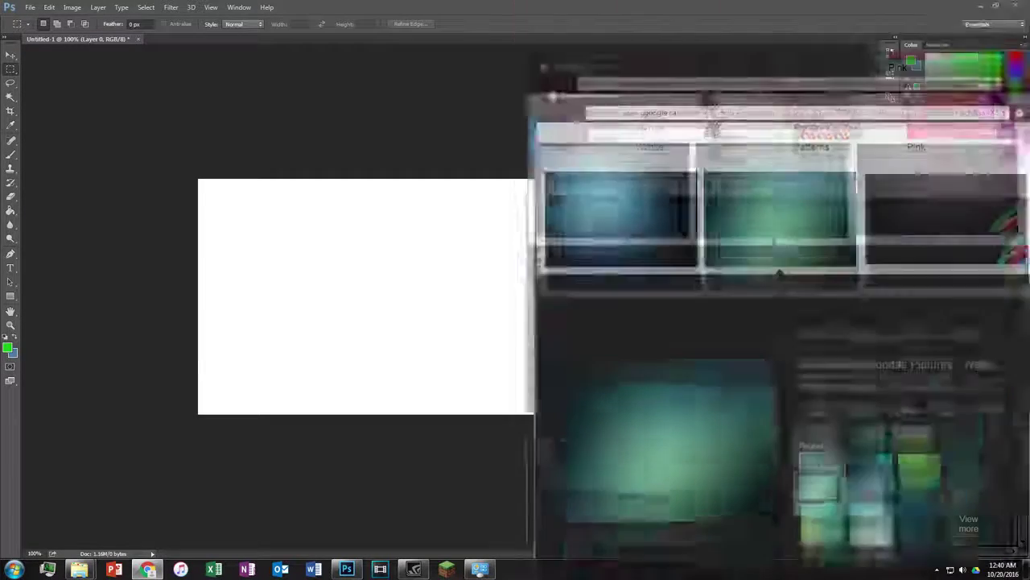
{"action": "left_click_drag", "start_coordinate": [414, 356], "coordinate": [419, 363]}
{"action": "left_click_drag", "start_coordinate": [897, 552], "coordinate": [970, 530]}
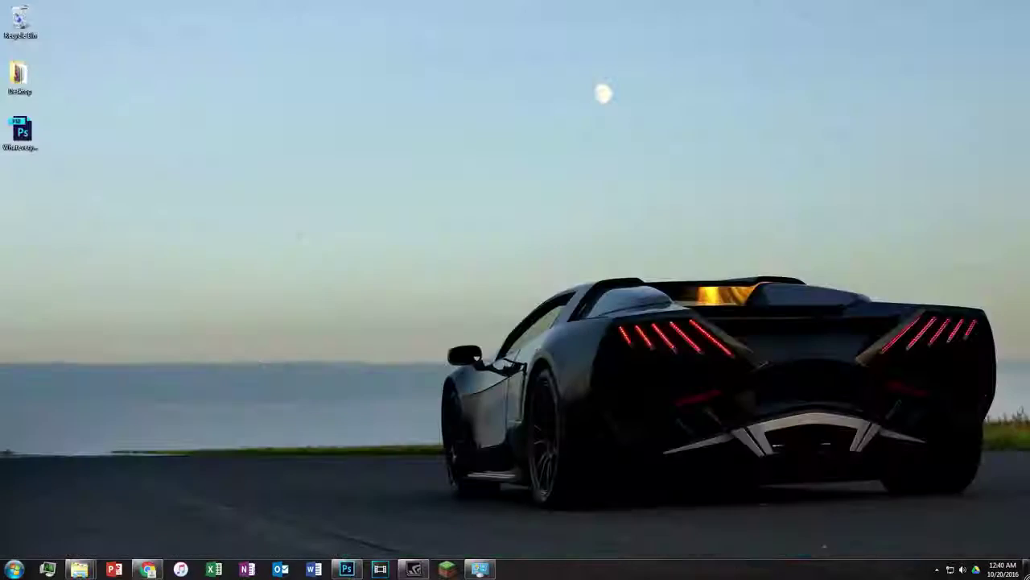
{"action": "left_click_drag", "start_coordinate": [688, 363], "coordinate": [689, 362]}
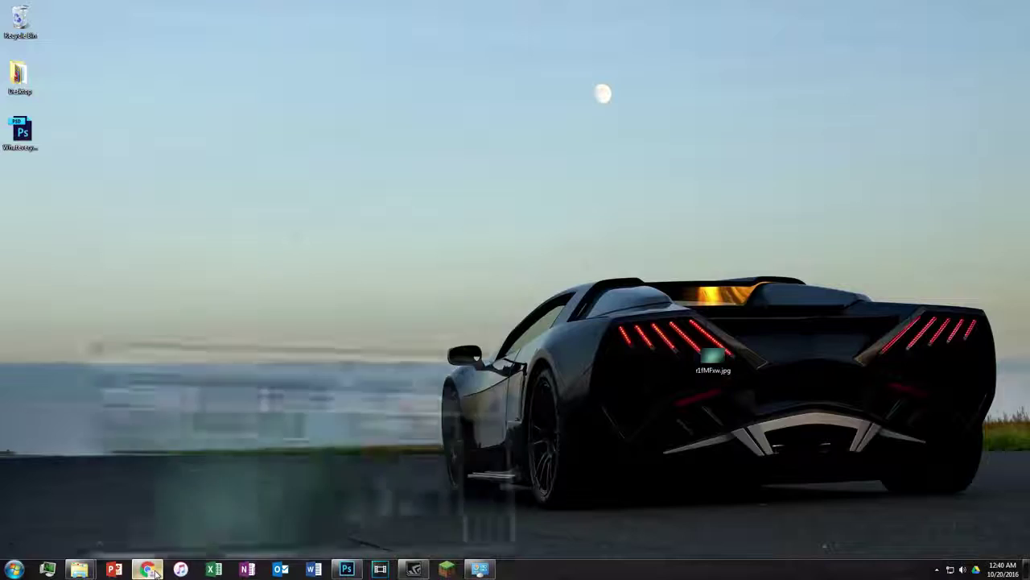
Save the teal image to the Desktop as r1fMFxw.jpg with Save image as
{"action": "left_click", "coordinate": [148, 569]}
{"action": "right_click", "coordinate": [282, 328]}
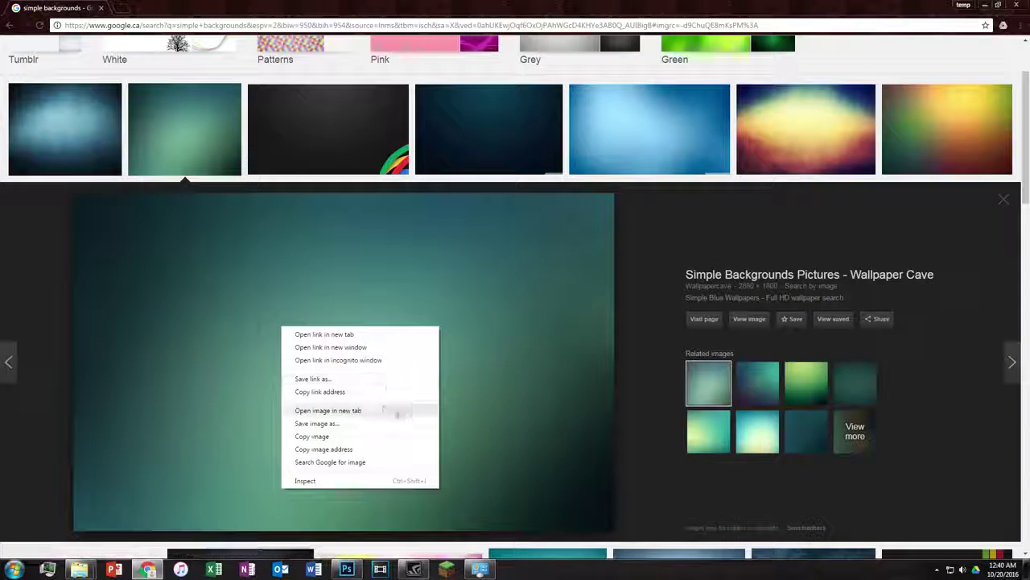
{"action": "left_click", "coordinate": [318, 424]}
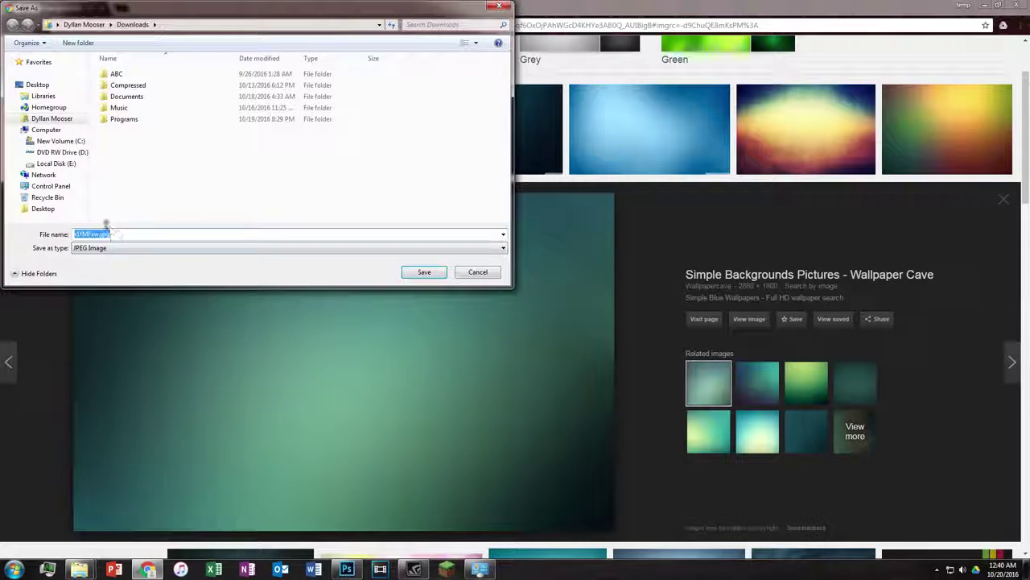
{"action": "left_click", "coordinate": [37, 84]}
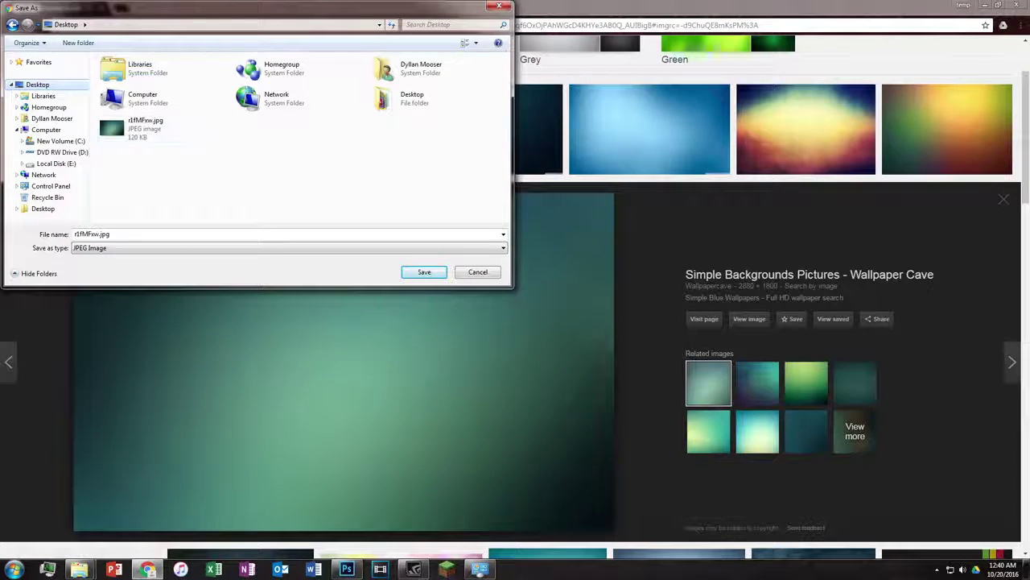
{"action": "left_click", "coordinate": [493, 272]}
{"action": "left_click", "coordinate": [964, 5]}
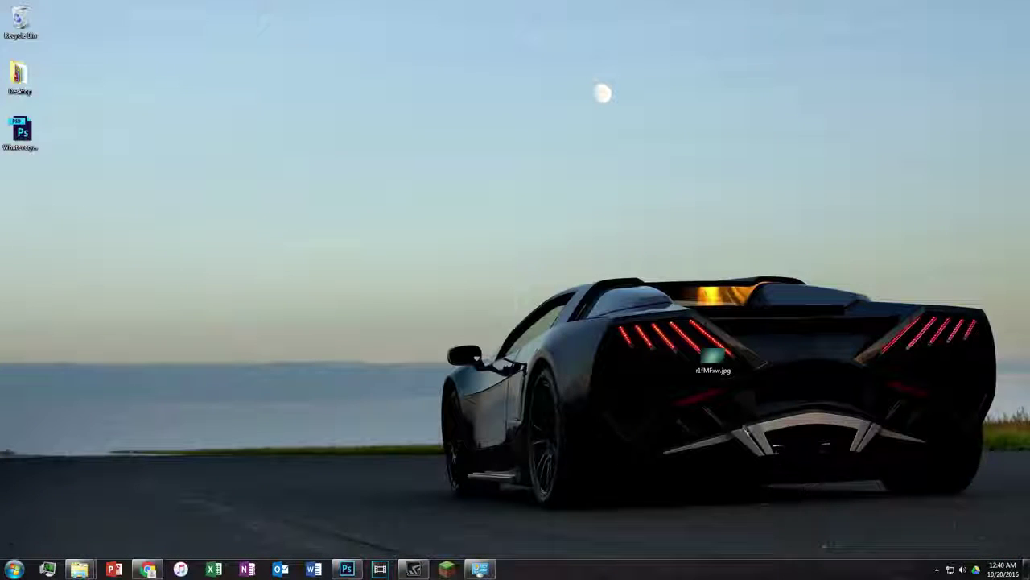
{"action": "mouse_move", "coordinate": [712, 359]}
{"action": "left_mouse_down"}
{"action": "mouse_move", "coordinate": [591, 188]}
{"action": "mouse_move", "coordinate": [527, 179]}
{"action": "mouse_move", "coordinate": [347, 569]}
{"action": "mouse_move", "coordinate": [385, 347]}
{"action": "left_mouse_up"}
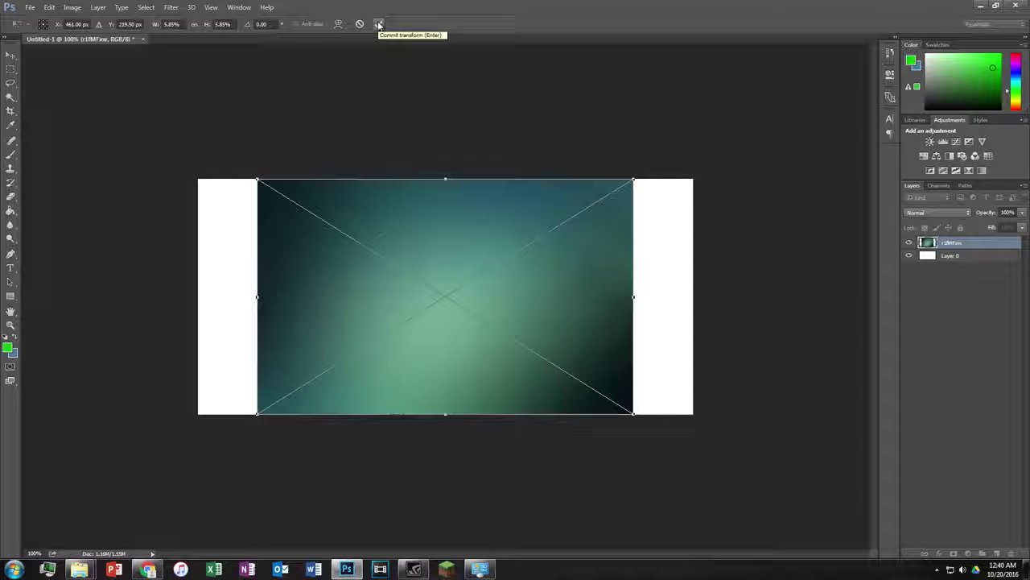
Commit the placed r1fMFxw teal image as a layer above Layer 0
{"action": "left_click", "coordinate": [379, 25]}
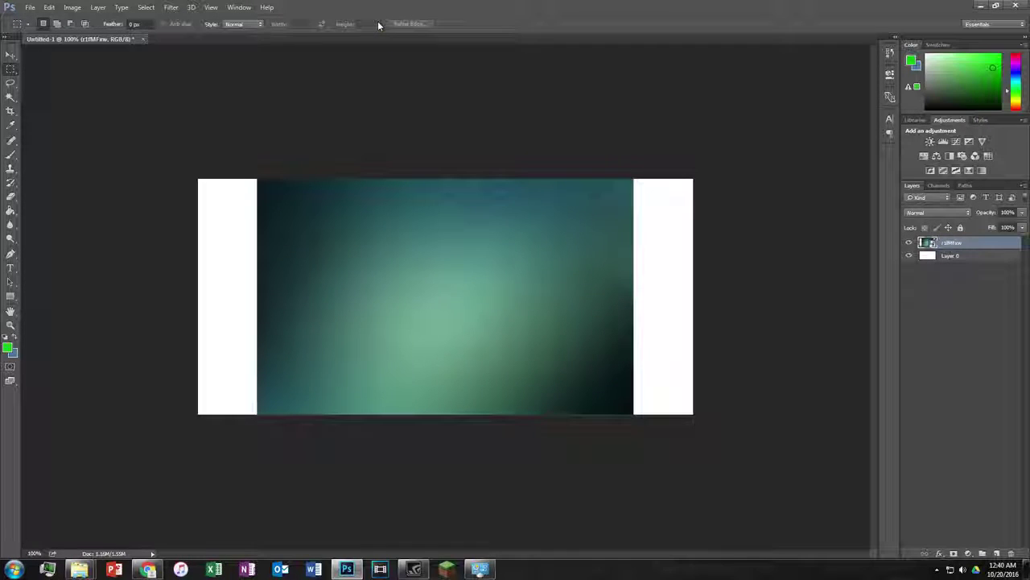
Search Google Images for COOLL and drag the tattooed hands-with-heart image onto the desktop
{"action": "left_click", "coordinate": [149, 569]}
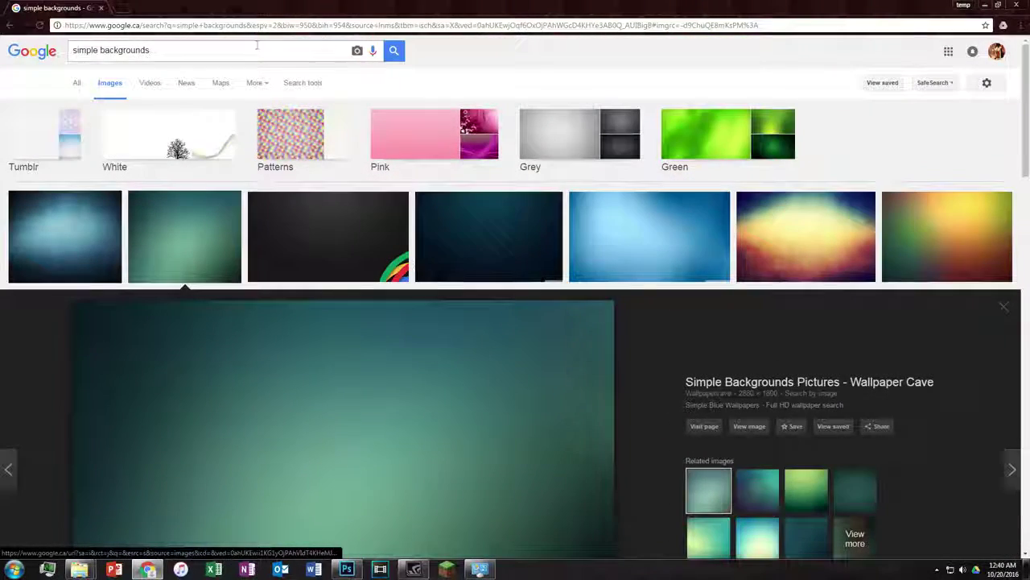
{"action": "triple_click", "coordinate": [212, 48]}
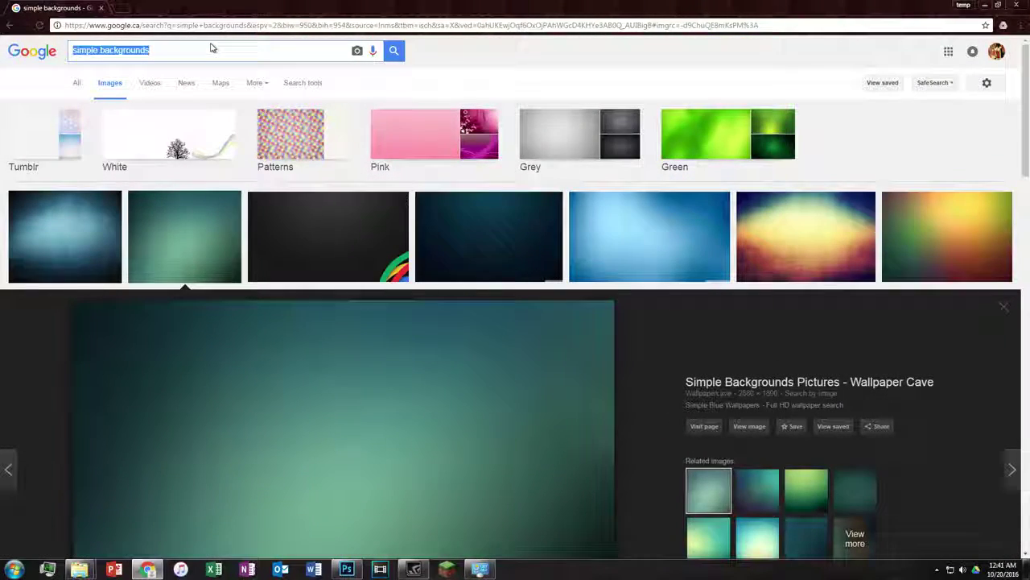
{"action": "type", "text": "COOLL"}
{"action": "key", "text": "Return"}
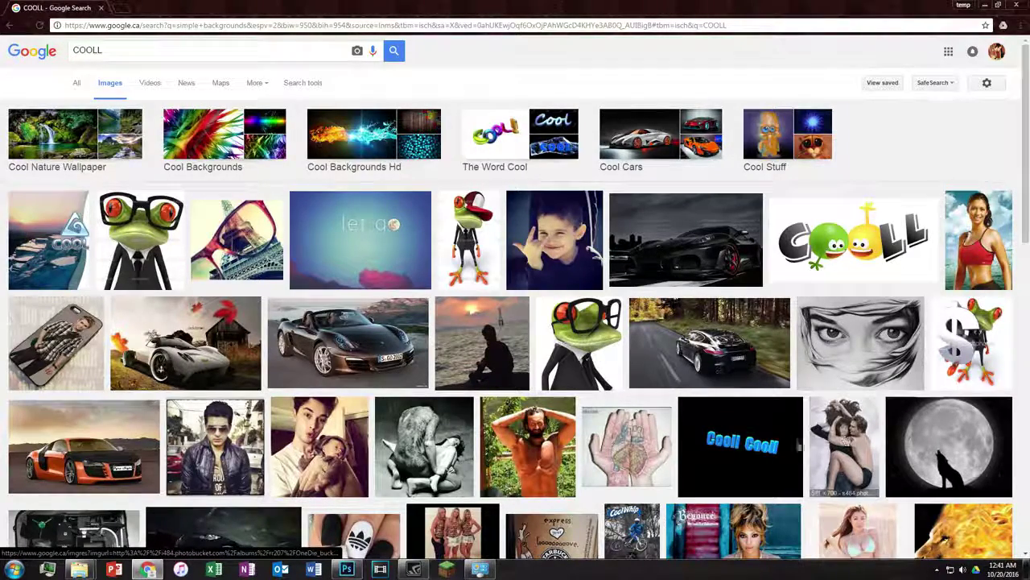
{"action": "left_click", "coordinate": [621, 438]}
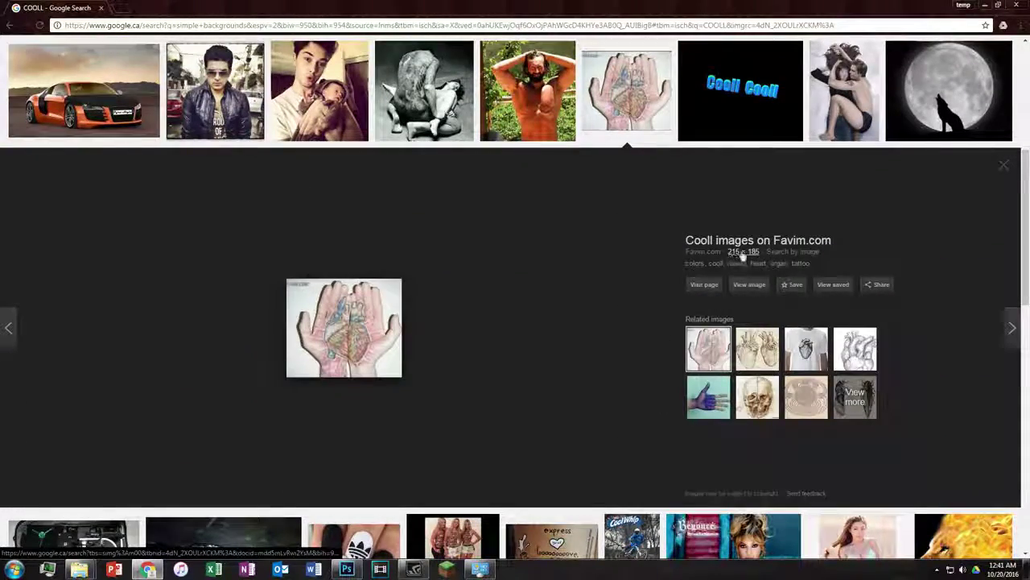
{"action": "mouse_move", "coordinate": [343, 328]}
{"action": "left_mouse_down"}
{"action": "mouse_move", "coordinate": [737, 375]}
{"action": "mouse_move", "coordinate": [345, 570]}
{"action": "mouse_move", "coordinate": [409, 366]}
{"action": "left_mouse_up"}
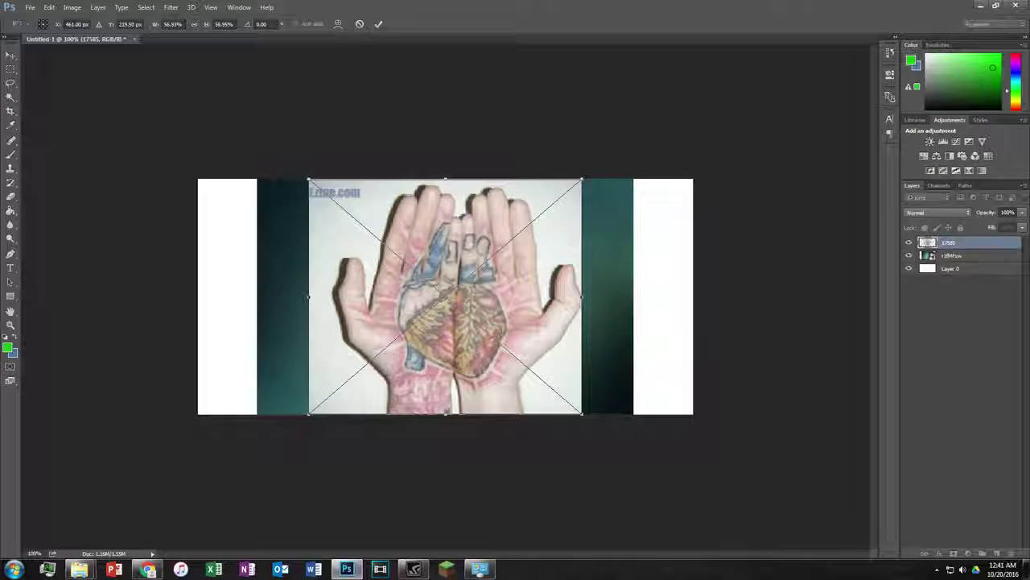
Commit the 17585 hands layer, fit the view and select the Move tool, then return to Chrome
{"action": "left_click", "coordinate": [379, 25]}
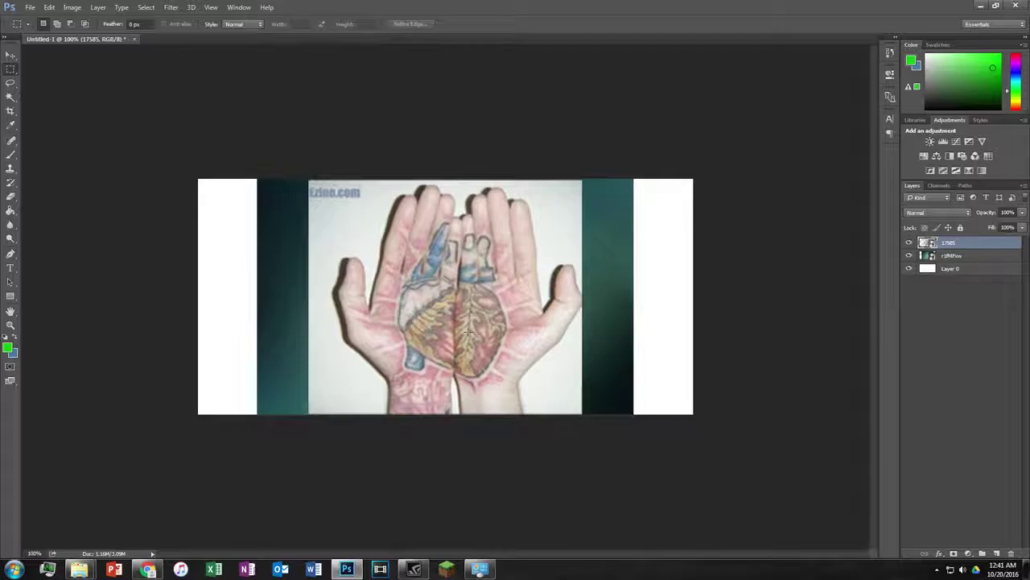
{"action": "key", "text": "ctrl+0"}
{"action": "scroll", "coordinate": [467, 330], "scroll_direction": "down", "scroll_amount": 2}
{"action": "scroll", "coordinate": [467, 330], "scroll_direction": "up", "scroll_amount": 2}
{"action": "scroll", "coordinate": [467, 330], "scroll_direction": "down", "scroll_amount": 2}
{"action": "scroll", "coordinate": [467, 331], "scroll_direction": "up", "scroll_amount": 1}
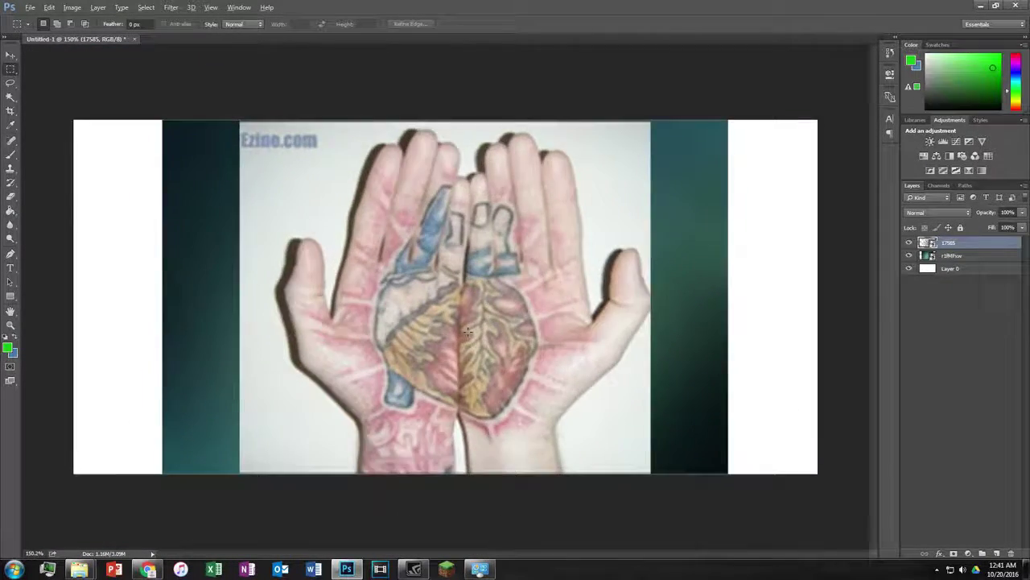
{"action": "scroll", "coordinate": [467, 330], "scroll_direction": "down", "scroll_amount": 1}
{"action": "left_click", "coordinate": [11, 54]}
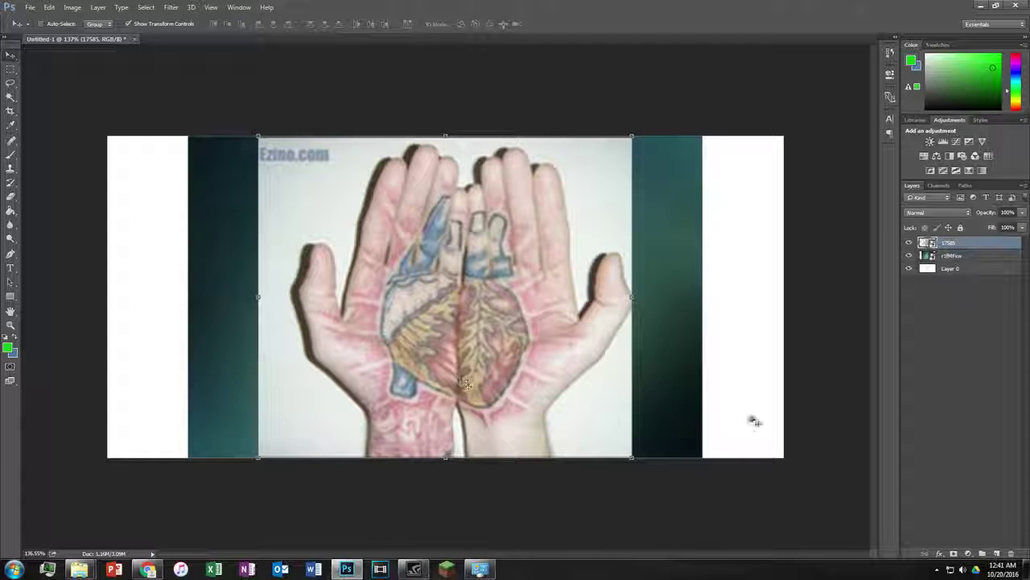
{"action": "left_click", "coordinate": [147, 570]}
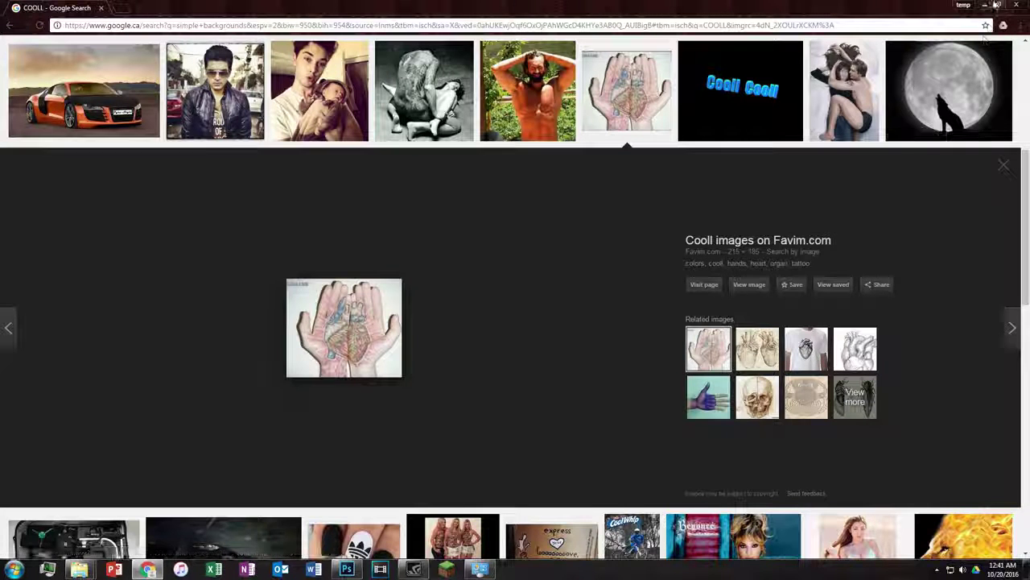
Shrink the hands image to a small thumbnail near the upper centre and commit it
{"action": "left_click", "coordinate": [985, 5]}
{"action": "mouse_move", "coordinate": [627, 147]}
{"action": "left_mouse_down"}
{"action": "mouse_move", "coordinate": [332, 395]}
{"action": "mouse_move", "coordinate": [543, 251]}
{"action": "left_mouse_up"}
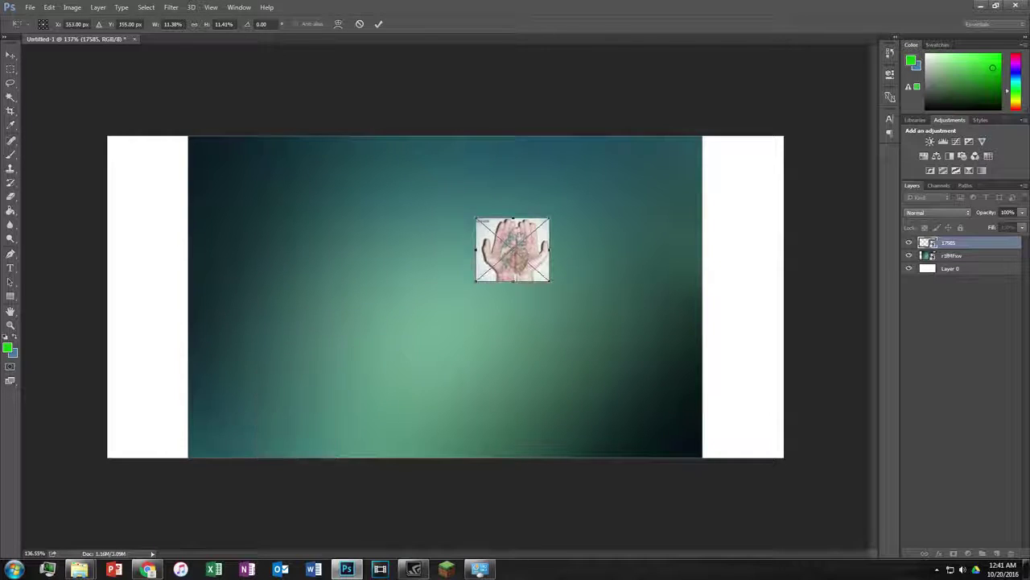
{"action": "left_click", "coordinate": [379, 24]}
{"action": "scroll", "coordinate": [547, 229], "scroll_direction": "up", "scroll_amount": 2}
{"action": "scroll", "coordinate": [548, 230], "scroll_direction": "up", "scroll_amount": 3}
{"action": "scroll", "coordinate": [547, 229], "scroll_direction": "down", "scroll_amount": 2}
{"action": "scroll", "coordinate": [540, 242], "scroll_direction": "down", "scroll_amount": 3}
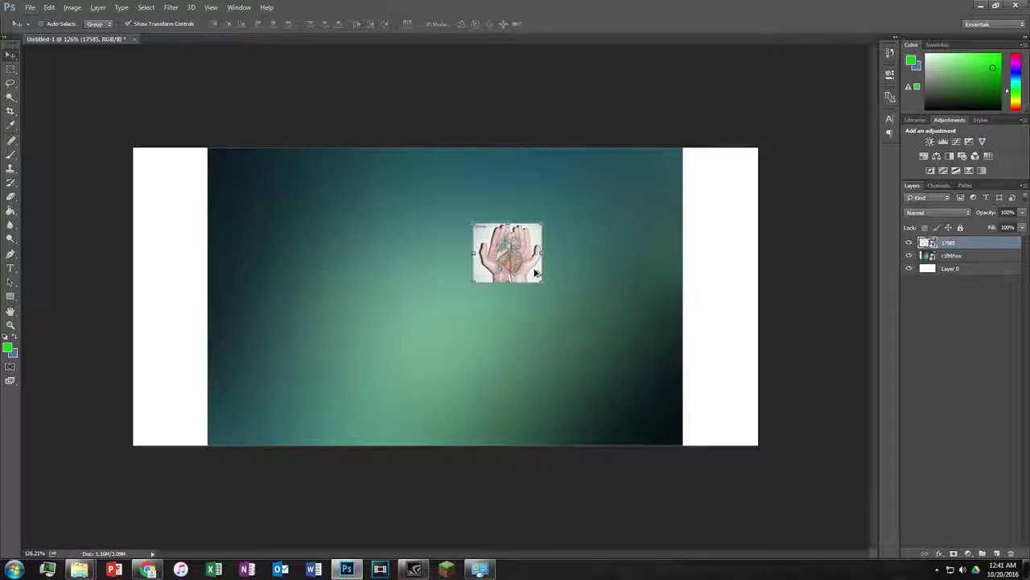
Delete the hands layer, leaving only the teal background, and open the teal layer's options
{"action": "scroll", "coordinate": [536, 274], "scroll_direction": "up", "scroll_amount": 1}
{"action": "scroll", "coordinate": [524, 265], "scroll_direction": "up", "scroll_amount": 2}
{"action": "scroll", "coordinate": [507, 257], "scroll_direction": "up", "scroll_amount": 1}
{"action": "scroll", "coordinate": [497, 254], "scroll_direction": "down", "scroll_amount": 1}
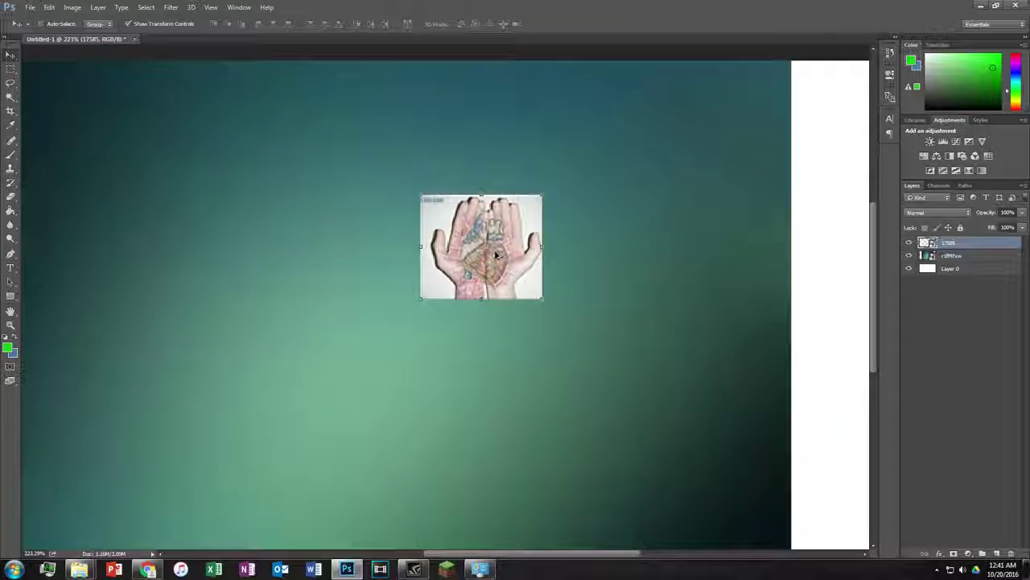
{"action": "scroll", "coordinate": [497, 254], "scroll_direction": "down", "scroll_amount": 3}
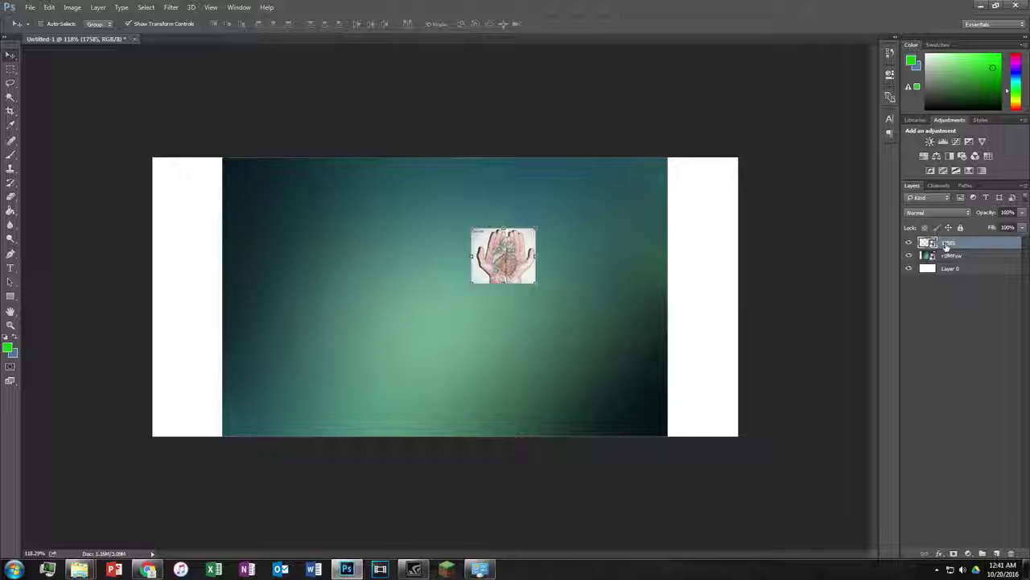
{"action": "key", "text": "Delete"}
{"action": "right_click", "coordinate": [953, 245]}
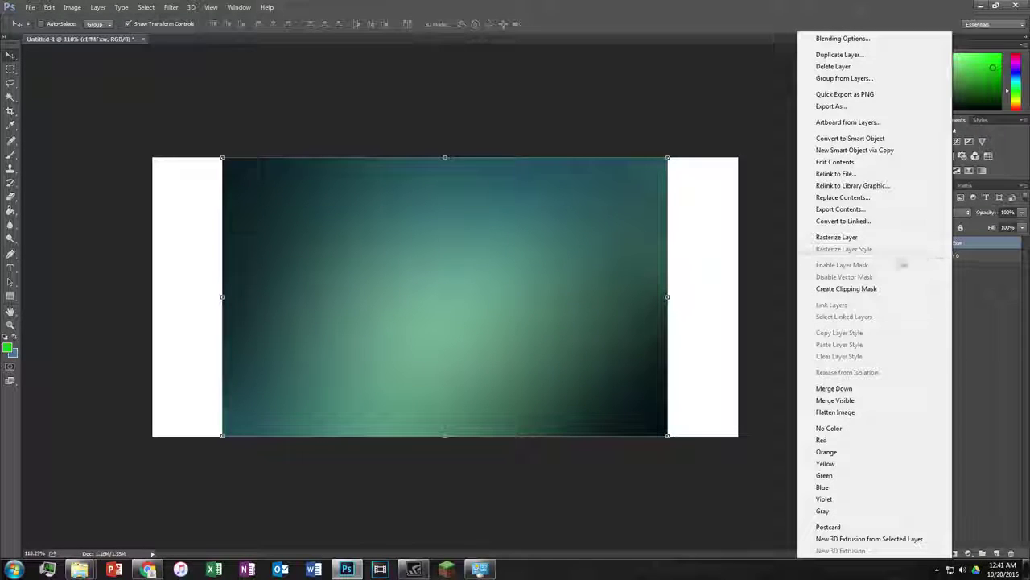
Rasterize the teal background layer and resize the canvas to 1920 × 1080 pixels
{"action": "left_click", "coordinate": [878, 237]}
{"action": "scroll", "coordinate": [518, 242], "scroll_direction": "down", "scroll_amount": 1}
{"action": "left_click", "coordinate": [73, 7]}
{"action": "left_click", "coordinate": [89, 94]}
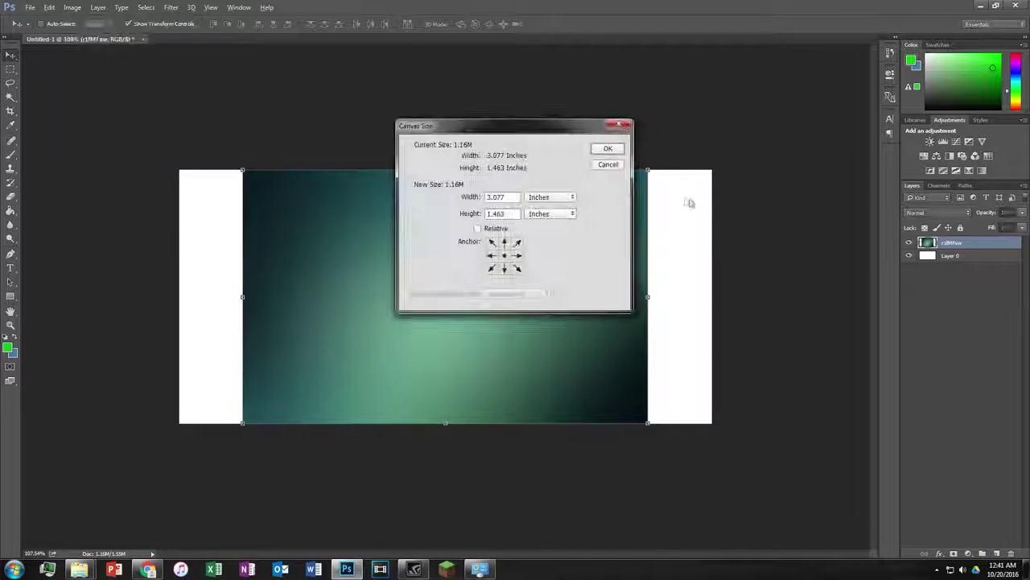
{"action": "left_click", "coordinate": [535, 203]}
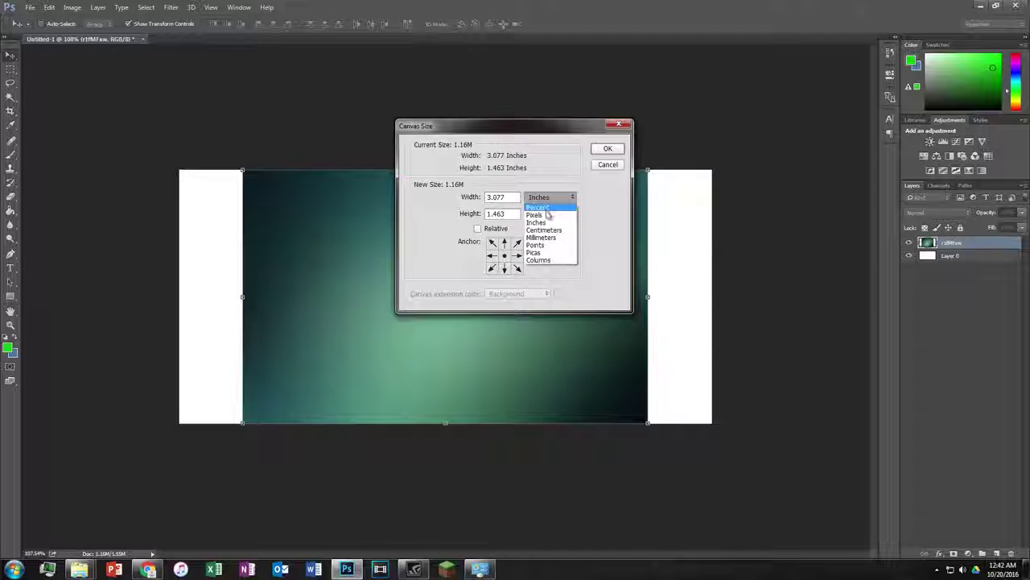
{"action": "left_click", "coordinate": [539, 216]}
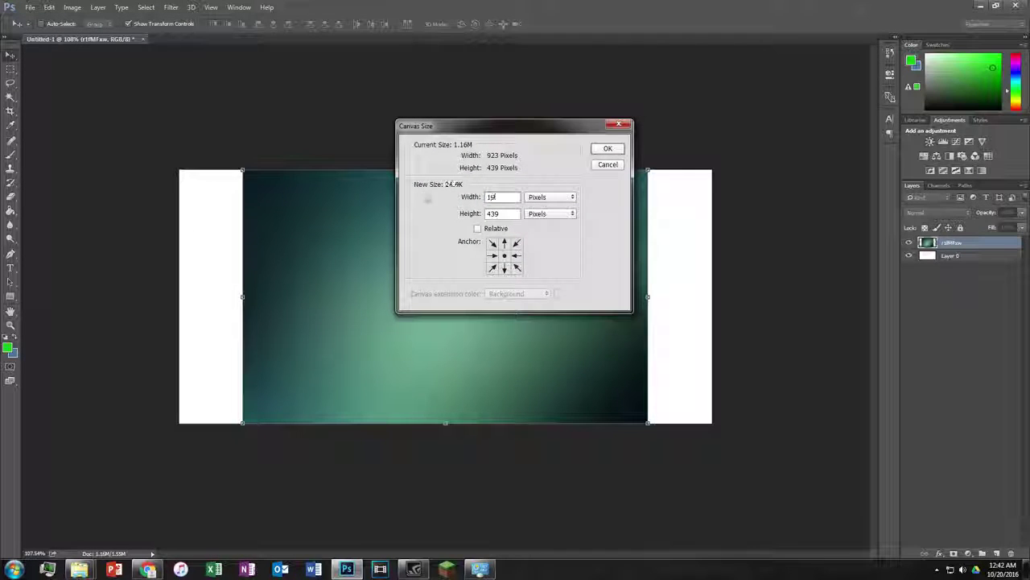
{"action": "type", "text": "192"}
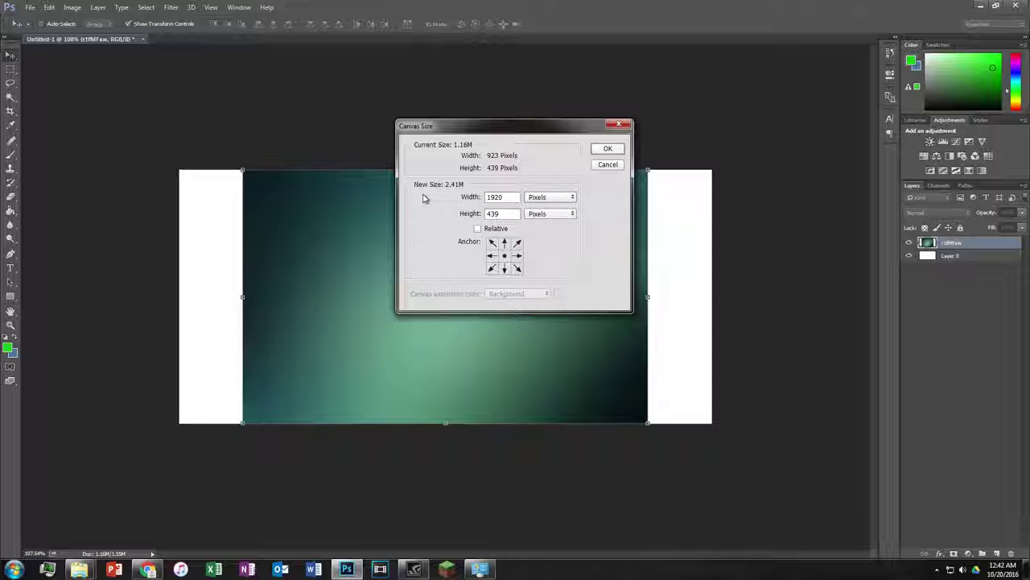
{"action": "type", "text": "080"}
{"action": "left_click", "coordinate": [607, 148]}
{"action": "scroll", "coordinate": [519, 294], "scroll_direction": "down", "scroll_amount": 5}
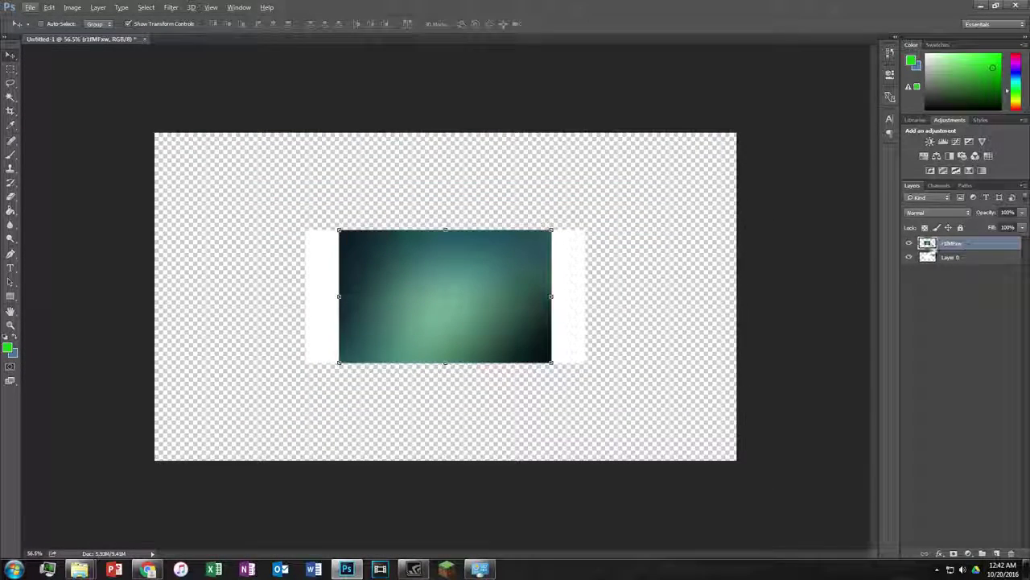
Delete the old teal background, hide Layer 0, and place the gradient image onto the canvas
{"action": "key", "text": "Delete"}
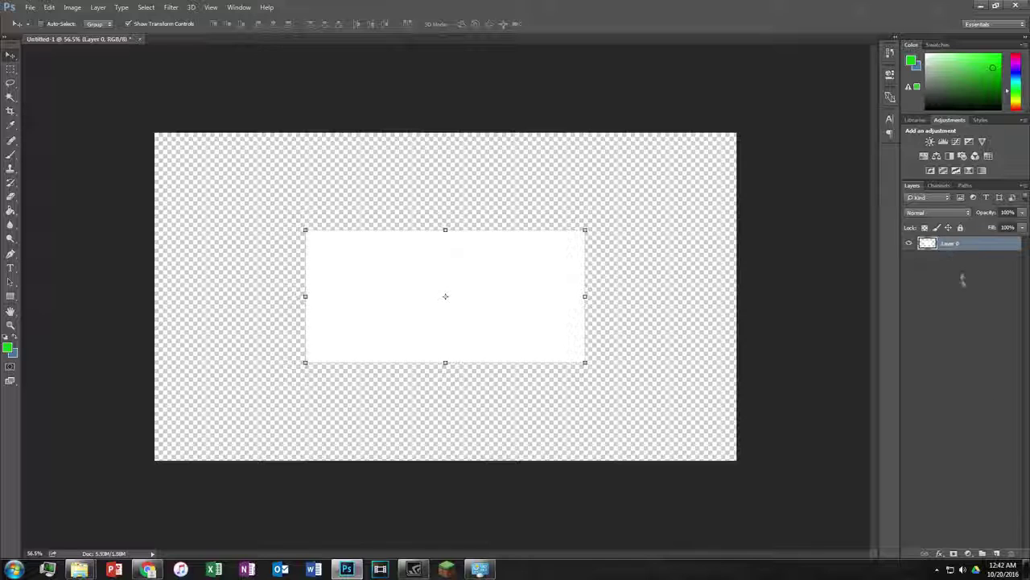
{"action": "left_click", "coordinate": [909, 243]}
{"action": "key", "text": "super+d"}
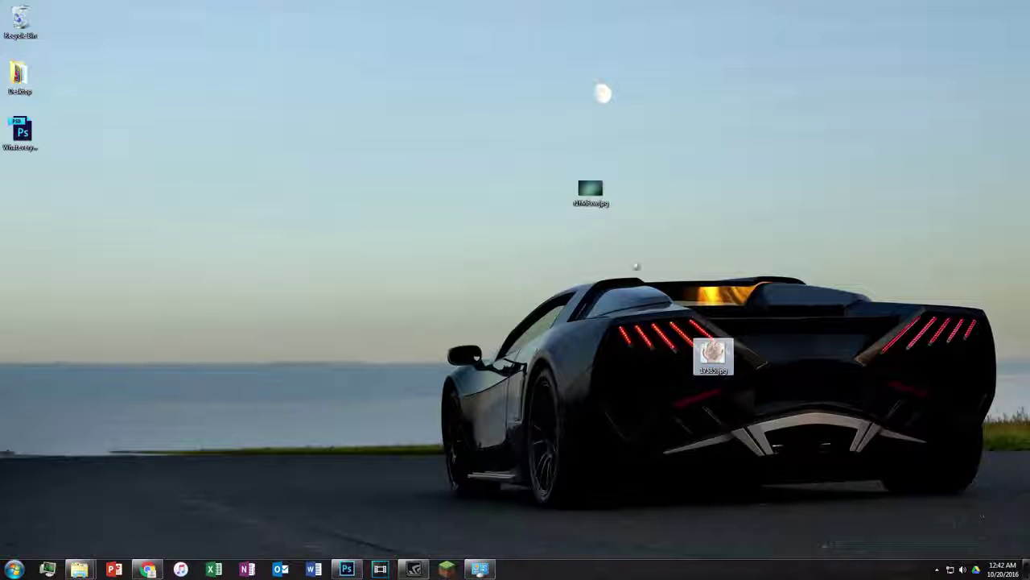
{"action": "left_click_drag", "start_coordinate": [713, 354], "coordinate": [385, 527]}
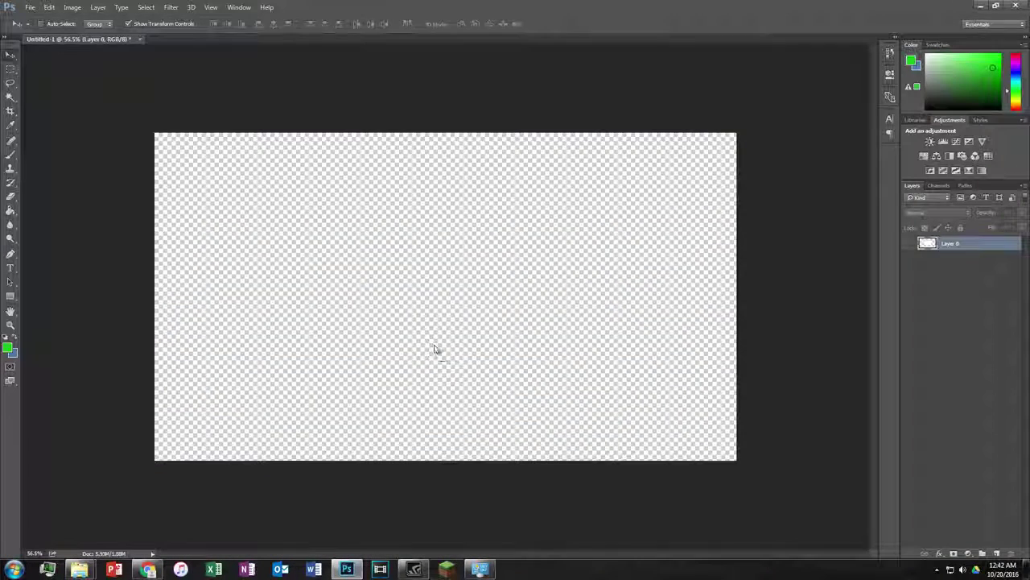
{"action": "left_click_drag", "start_coordinate": [385, 528], "coordinate": [439, 368]}
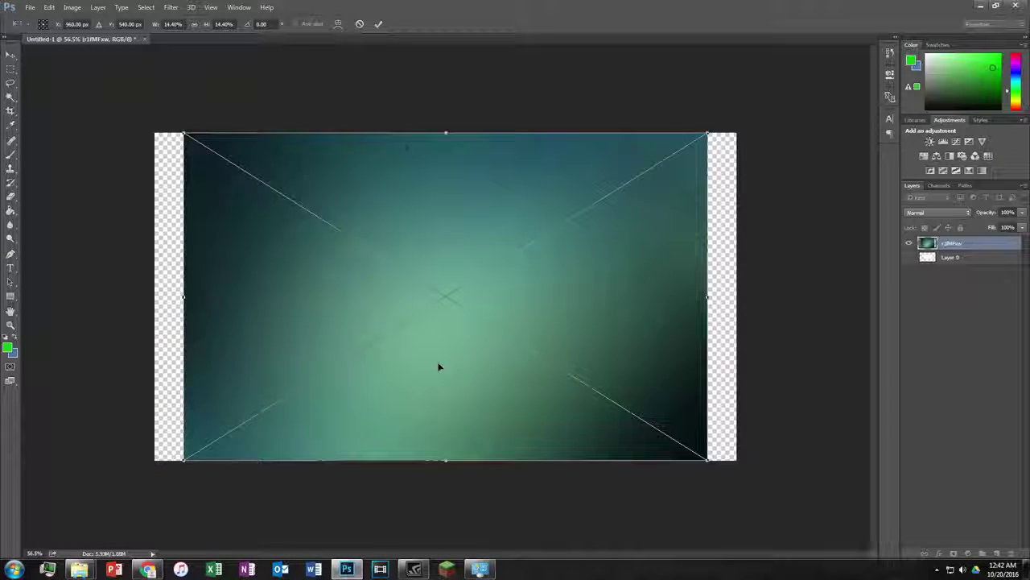
{"action": "left_click", "coordinate": [378, 24]}
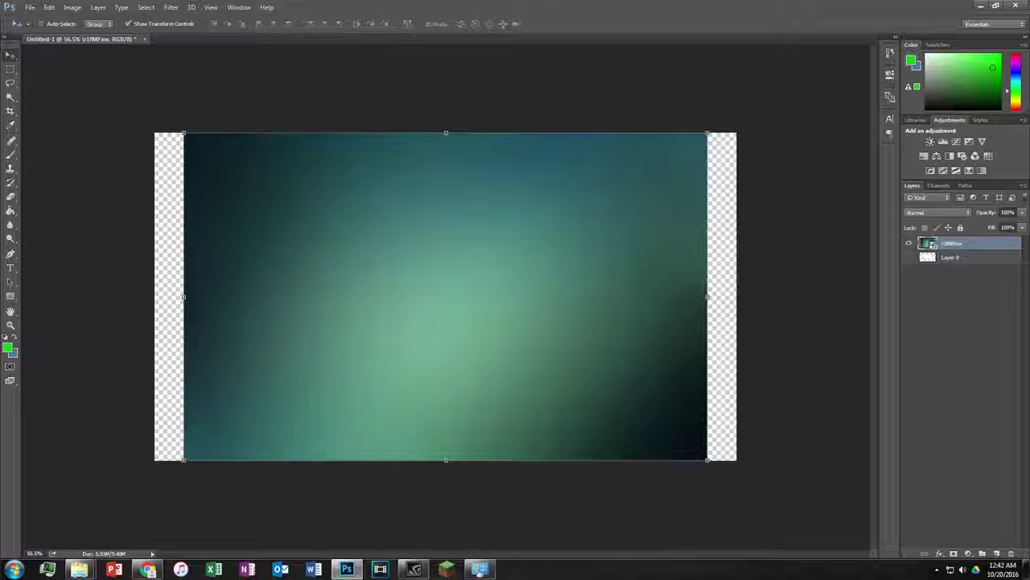
Enlarge the placed gradient from its top-left and bottom-right corners and commit
{"action": "left_click_drag", "start_coordinate": [184, 132], "coordinate": [153, 115]}
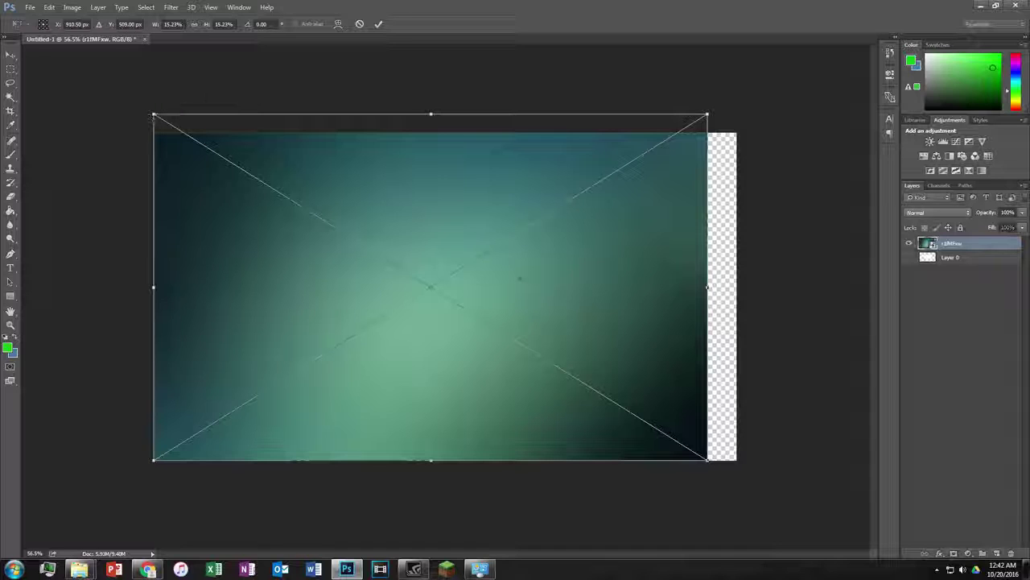
{"action": "left_click_drag", "start_coordinate": [708, 460], "coordinate": [739, 479]}
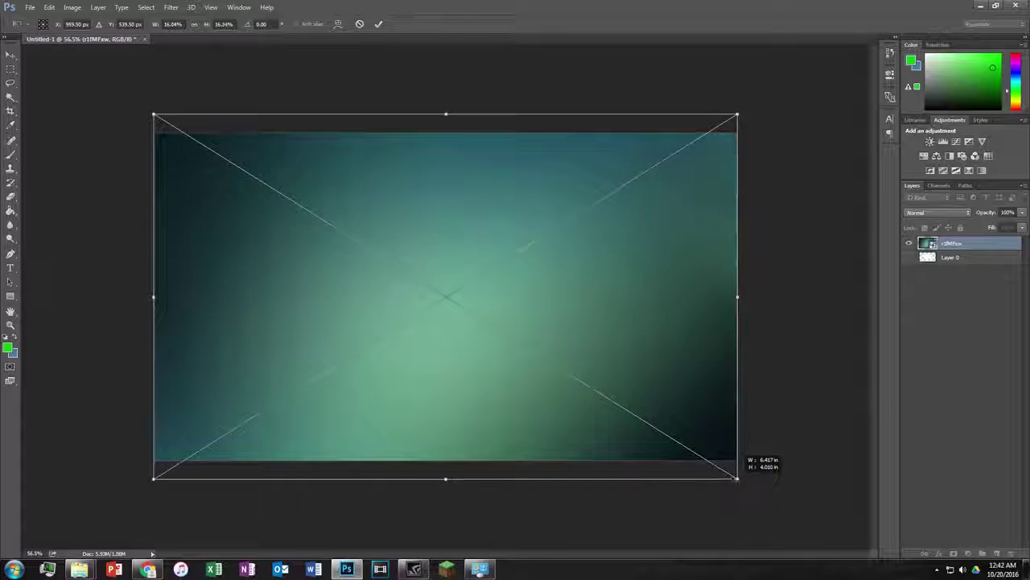
{"action": "left_click", "coordinate": [379, 25]}
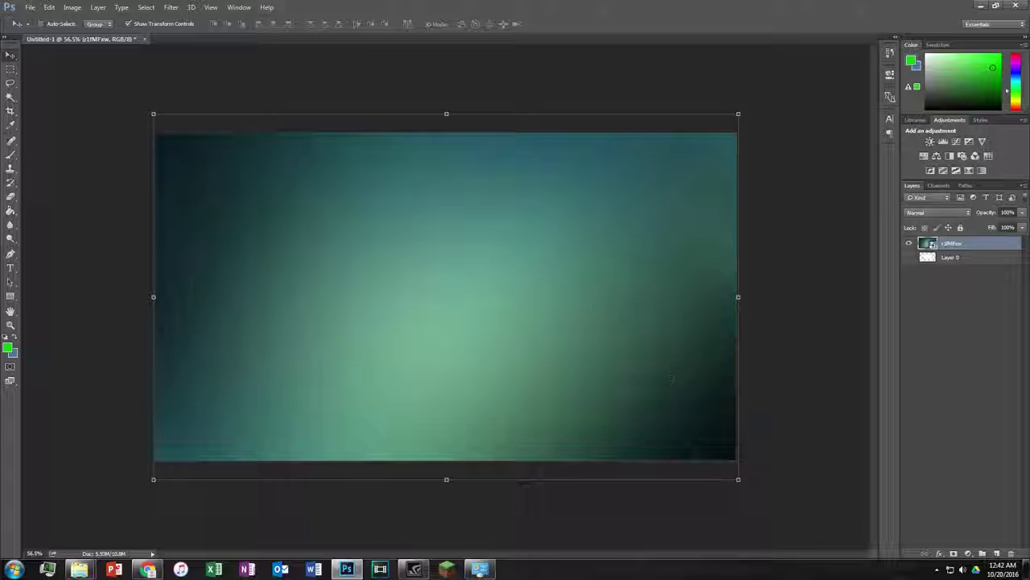
{"action": "scroll", "coordinate": [679, 414], "scroll_direction": "down", "scroll_amount": 2}
{"action": "scroll", "coordinate": [636, 413], "scroll_direction": "down", "scroll_amount": 3}
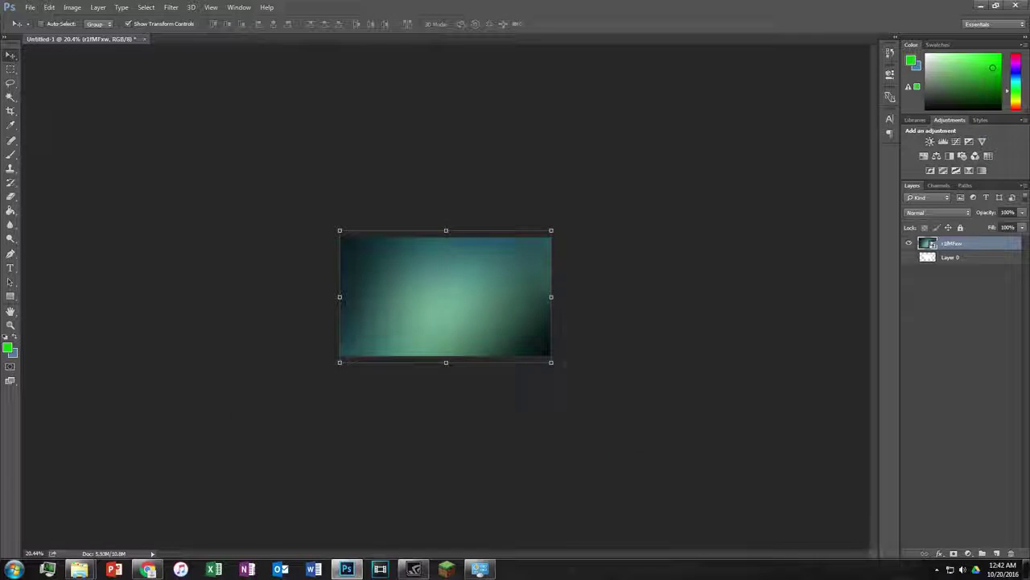
Try rescaling the gradient layer to about 33.7% width, then shrink it back to 16%
{"action": "left_click_drag", "start_coordinate": [551, 362], "coordinate": [781, 506]}
{"action": "scroll", "coordinate": [458, 327], "scroll_direction": "up", "scroll_amount": 4}
{"action": "scroll", "coordinate": [458, 327], "scroll_direction": "up", "scroll_amount": 3}
{"action": "scroll", "coordinate": [458, 327], "scroll_direction": "up", "scroll_amount": 3}
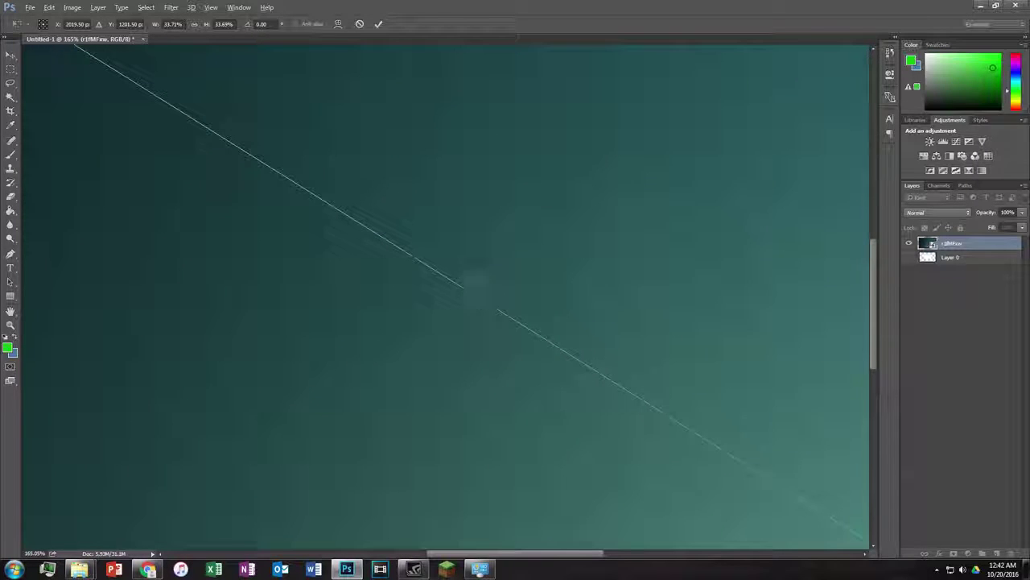
{"action": "scroll", "coordinate": [453, 328], "scroll_direction": "down", "scroll_amount": 2}
{"action": "scroll", "coordinate": [453, 328], "scroll_direction": "down", "scroll_amount": 1}
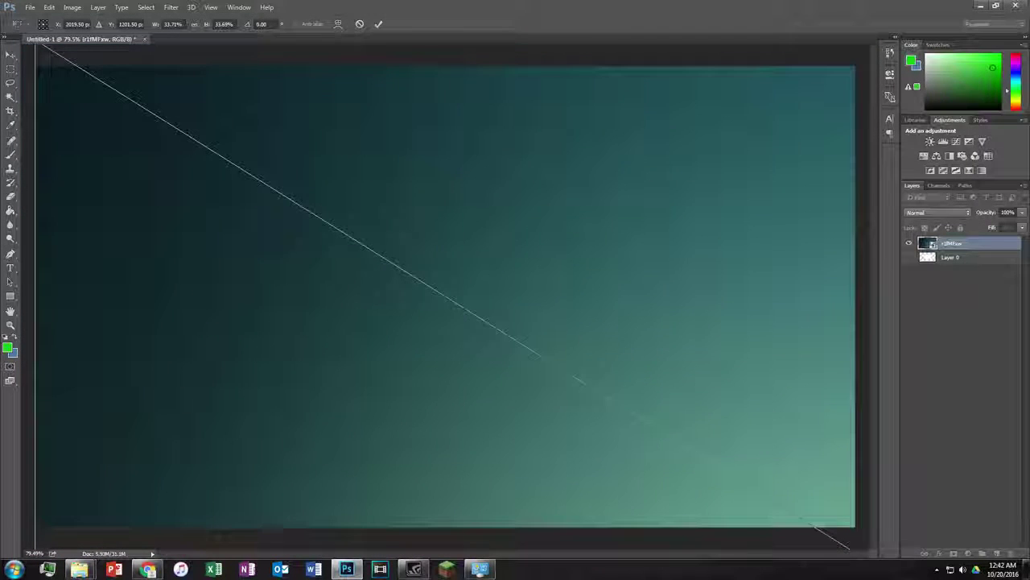
{"action": "scroll", "coordinate": [452, 329], "scroll_direction": "down", "scroll_amount": 2}
{"action": "scroll", "coordinate": [504, 314], "scroll_direction": "down", "scroll_amount": 2}
{"action": "scroll", "coordinate": [504, 314], "scroll_direction": "down", "scroll_amount": 1}
{"action": "scroll", "coordinate": [504, 314], "scroll_direction": "down", "scroll_amount": 2}
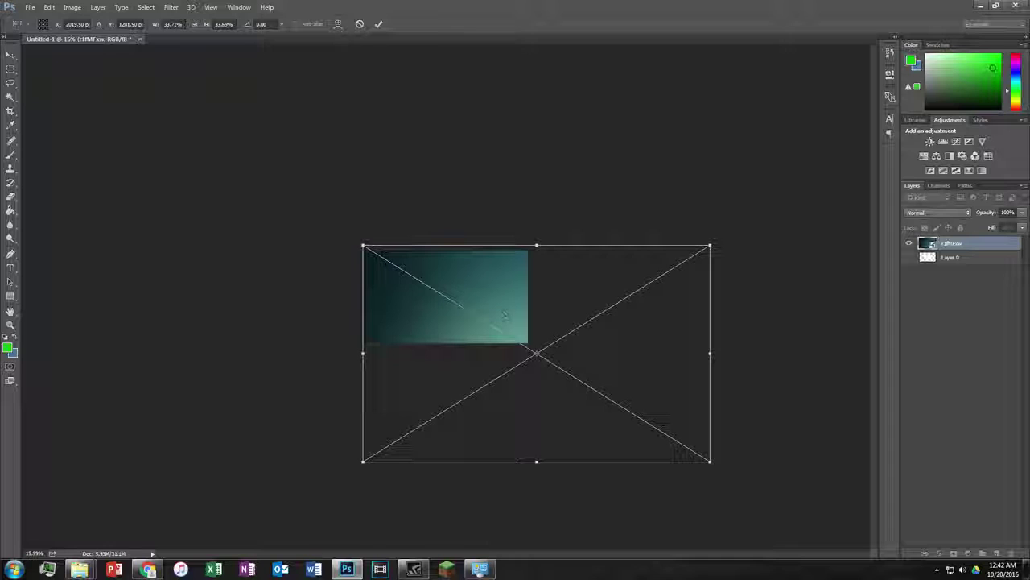
{"action": "left_click_drag", "start_coordinate": [710, 462], "coordinate": [528, 350]}
{"action": "key", "text": "ctrl+plus"}
{"action": "key", "text": "ctrl+plus"}
{"action": "key", "text": "ctrl+plus"}
{"action": "key", "text": "ctrl+plus"}
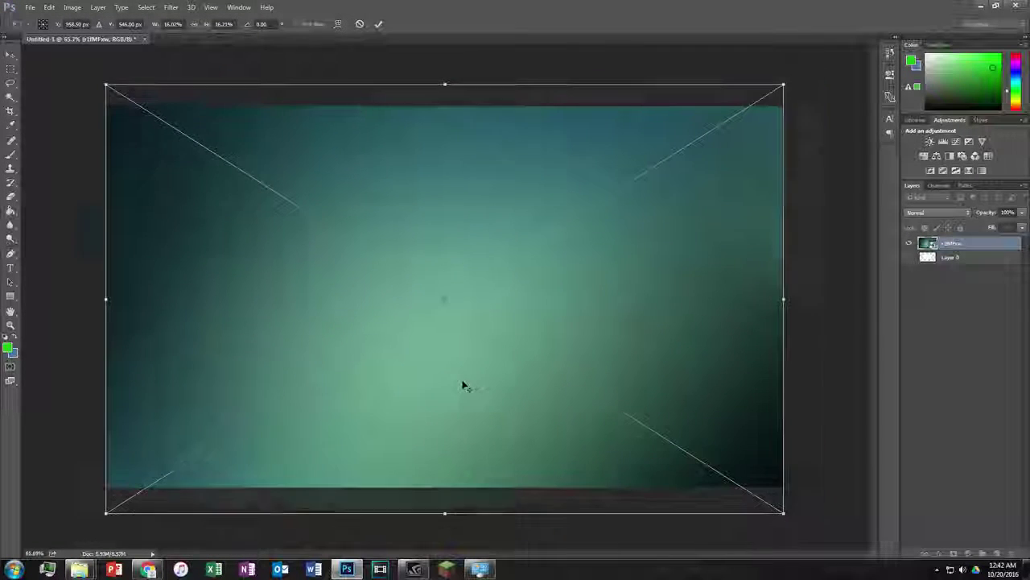
{"action": "key", "text": "ctrl+plus"}
{"action": "key", "text": "ctrl+minus"}
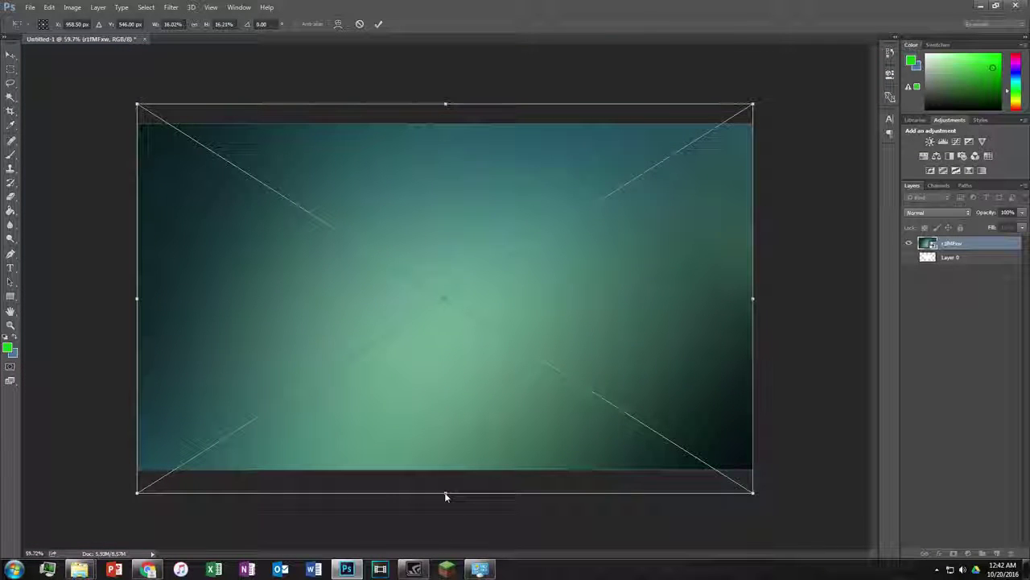
Stretch the gradient's top and bottom edges to the canvas edges and commit the transform
{"action": "left_click_drag", "start_coordinate": [445, 494], "coordinate": [447, 467]}
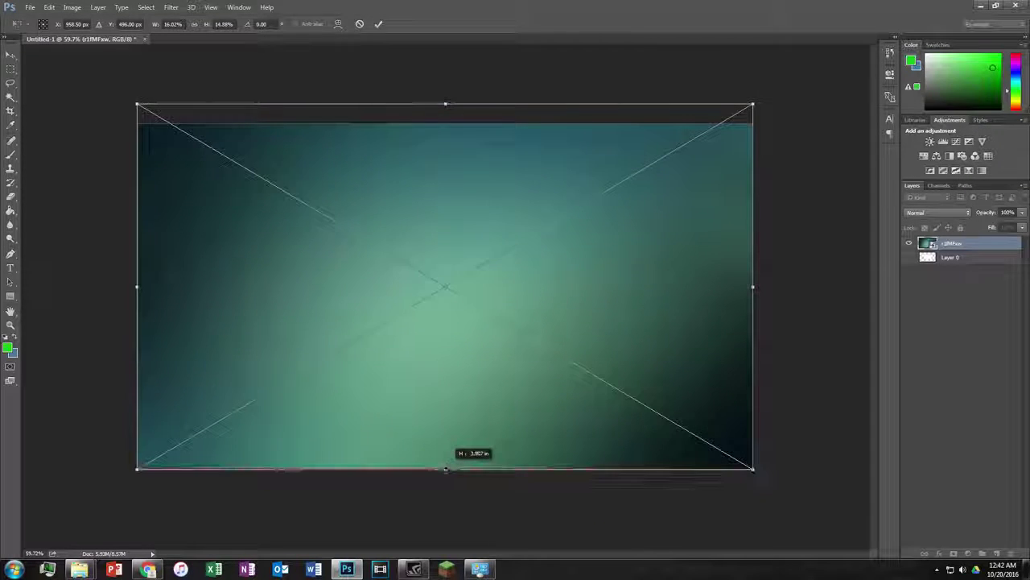
{"action": "left_click_drag", "start_coordinate": [447, 468], "coordinate": [445, 469]}
{"action": "left_click_drag", "start_coordinate": [445, 105], "coordinate": [445, 124]}
{"action": "scroll", "coordinate": [475, 363], "scroll_direction": "down", "scroll_amount": 2, "text": "alt"}
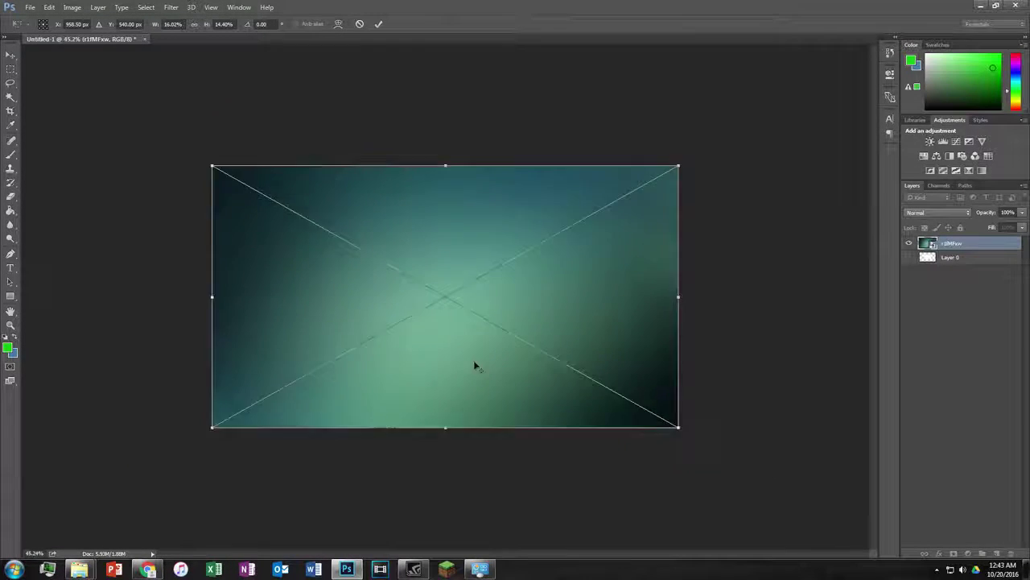
{"action": "scroll", "coordinate": [475, 362], "scroll_direction": "down", "scroll_amount": 2, "text": "alt"}
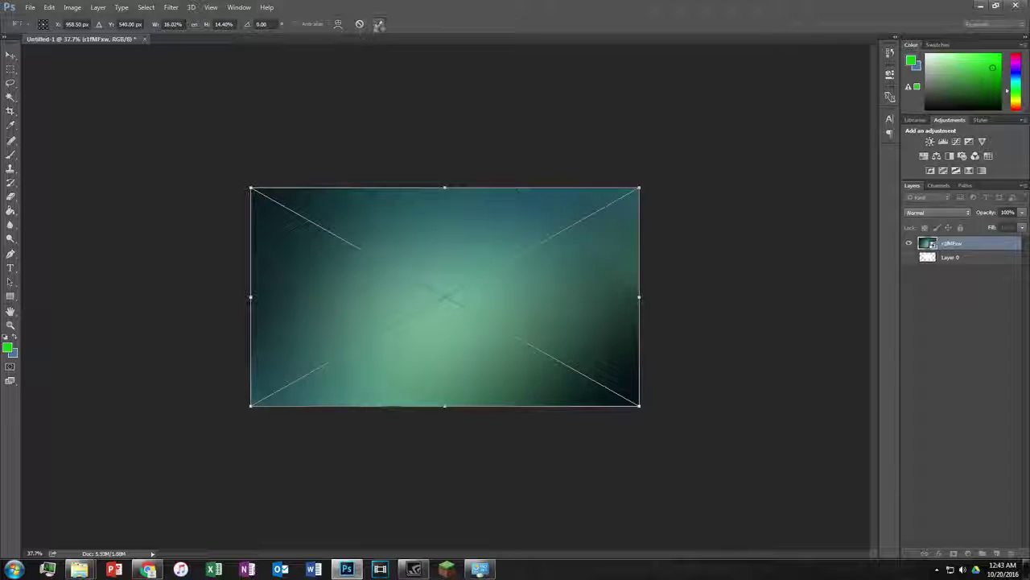
{"action": "left_click", "coordinate": [378, 23]}
{"action": "scroll", "coordinate": [480, 347], "scroll_direction": "up", "scroll_amount": 2}
{"action": "scroll", "coordinate": [481, 347], "scroll_direction": "up", "scroll_amount": 1}
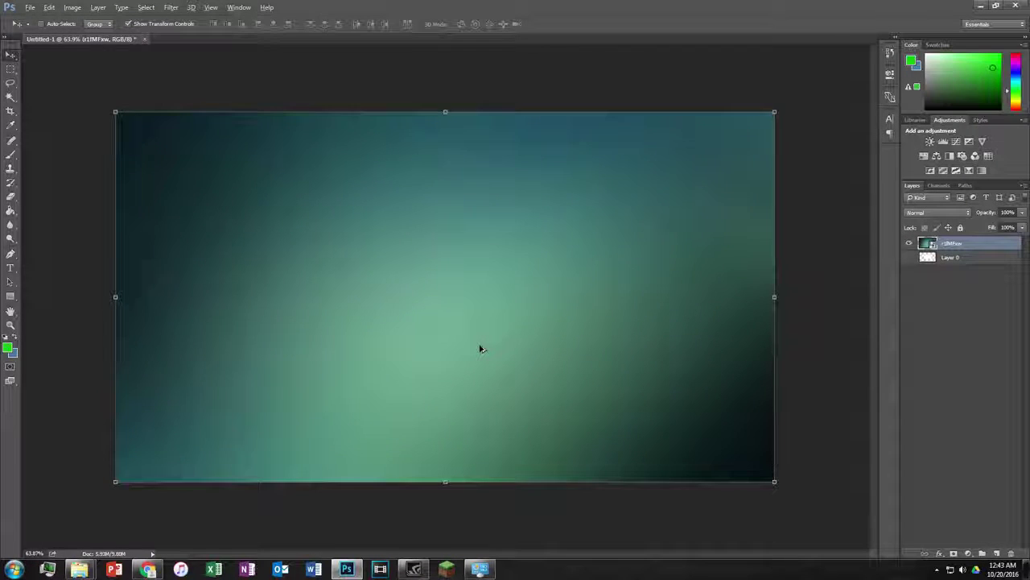
{"action": "scroll", "coordinate": [481, 347], "scroll_direction": "up", "scroll_amount": 1}
{"action": "scroll", "coordinate": [757, 488], "scroll_direction": "up", "scroll_amount": 1}
{"action": "scroll", "coordinate": [736, 478], "scroll_direction": "up", "scroll_amount": 1}
{"action": "scroll", "coordinate": [736, 477], "scroll_direction": "down", "scroll_amount": 2}
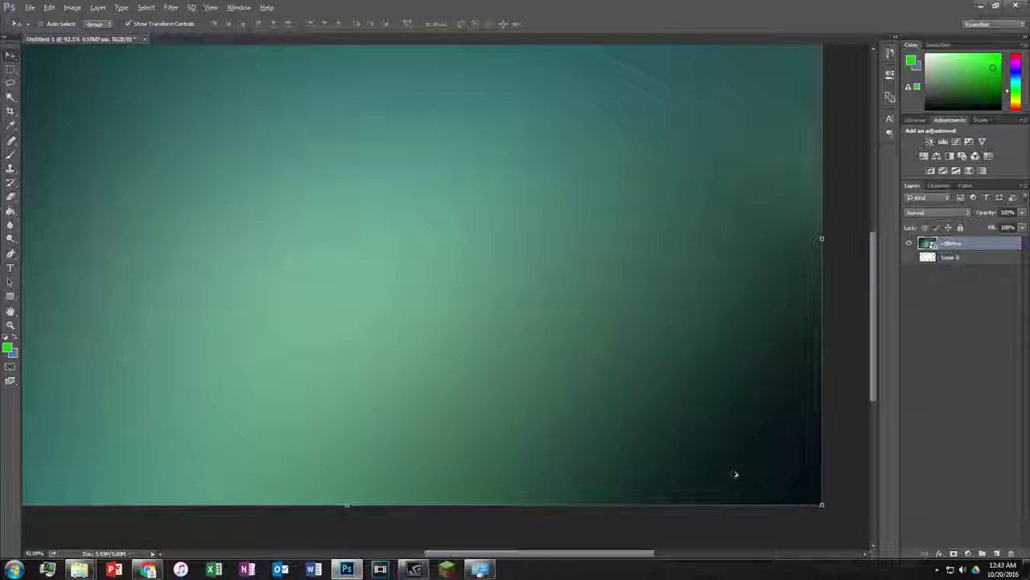
{"action": "scroll", "coordinate": [732, 471], "scroll_direction": "down", "scroll_amount": 1}
{"action": "scroll", "coordinate": [732, 471], "scroll_direction": "up", "scroll_amount": 1}
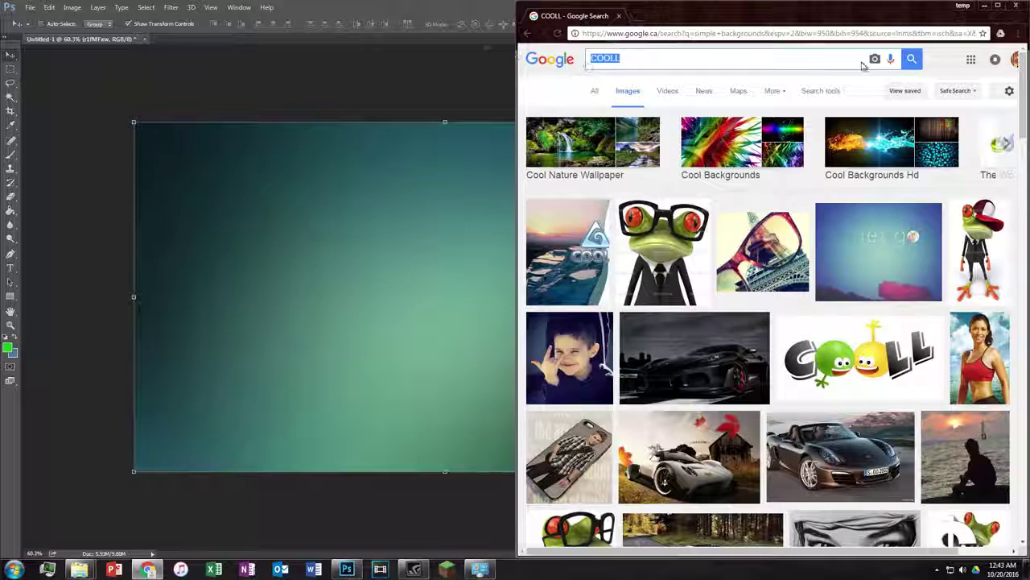
Search Google Images for 'Texture background fabric hd' and preview a beige linen result
{"action": "type", "text": "Texture background fa"}
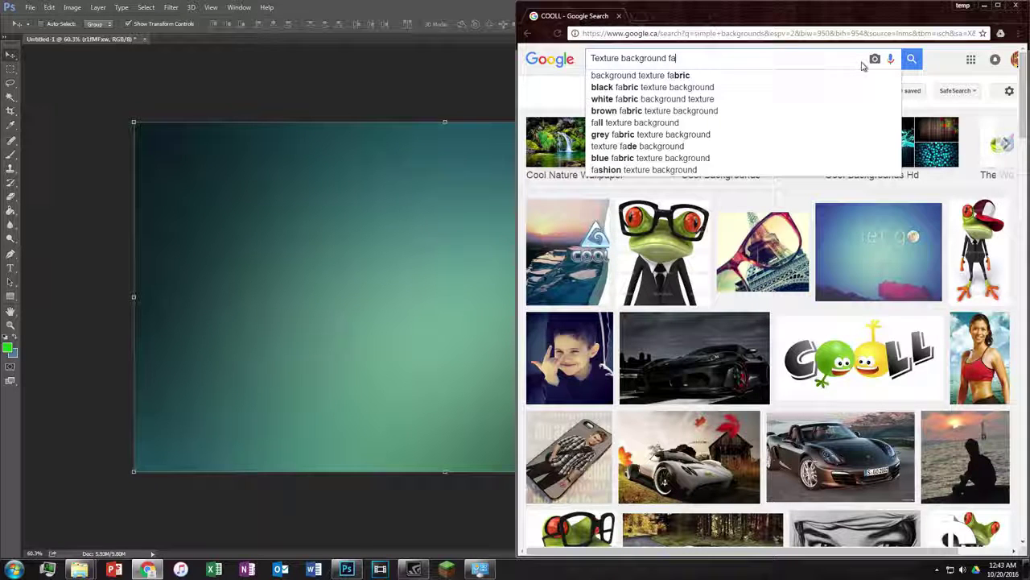
{"action": "type", "text": "bric "}
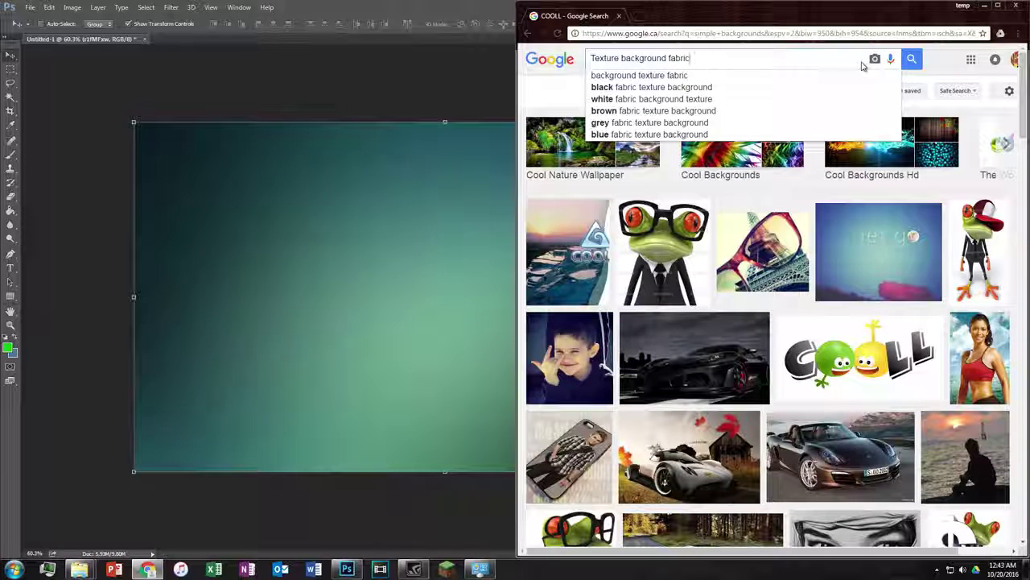
{"action": "type", "text": "hd"}
{"action": "key", "text": "Return"}
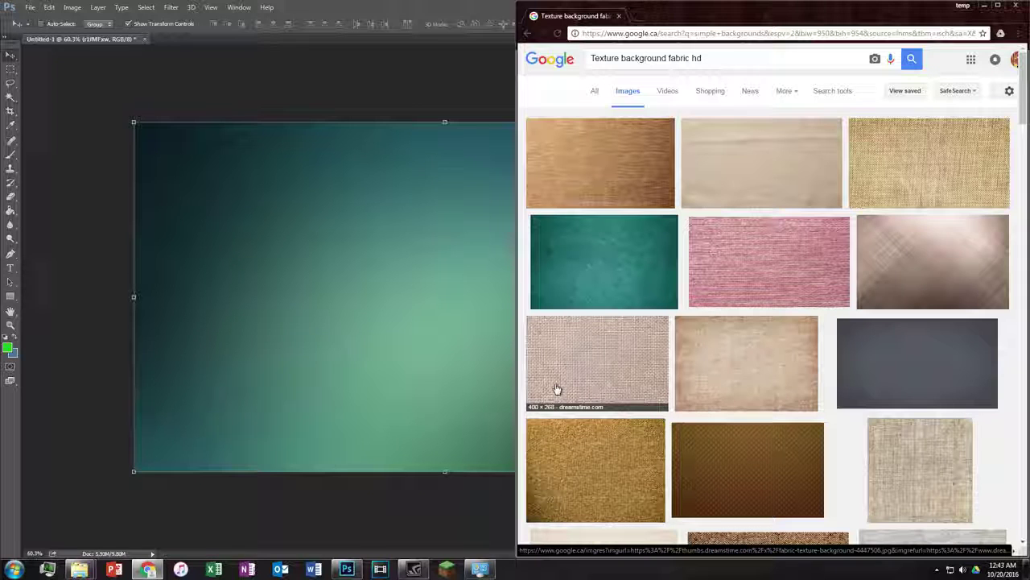
{"action": "left_click", "coordinate": [605, 367]}
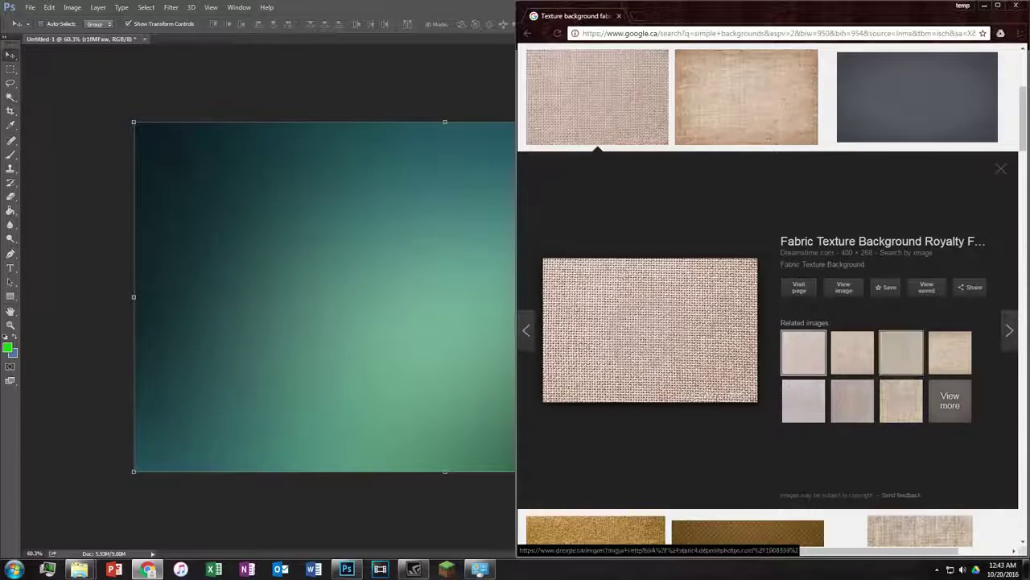
{"action": "left_click", "coordinate": [1004, 177]}
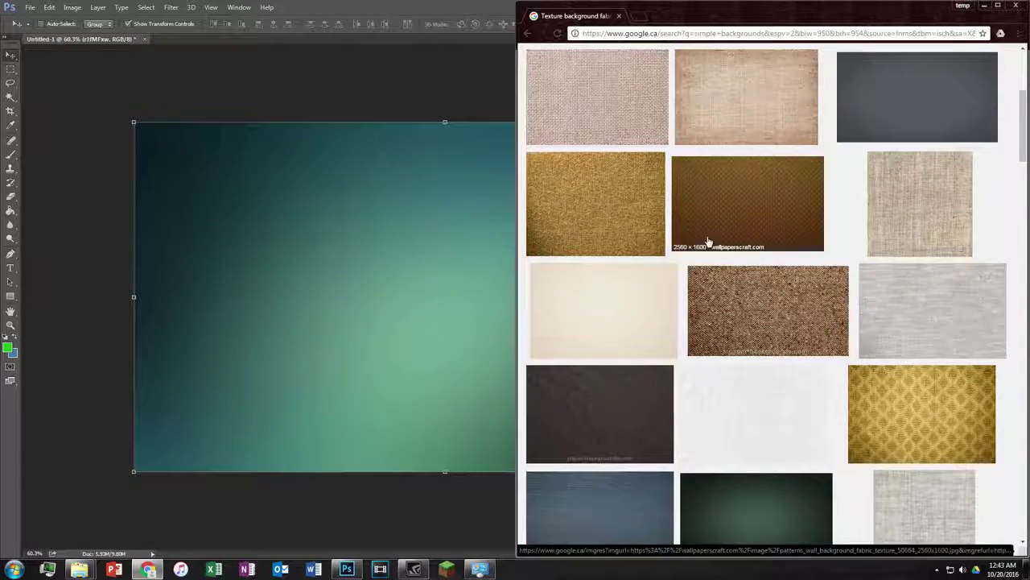
{"action": "scroll", "coordinate": [700, 332], "scroll_direction": "up", "scroll_amount": 3}
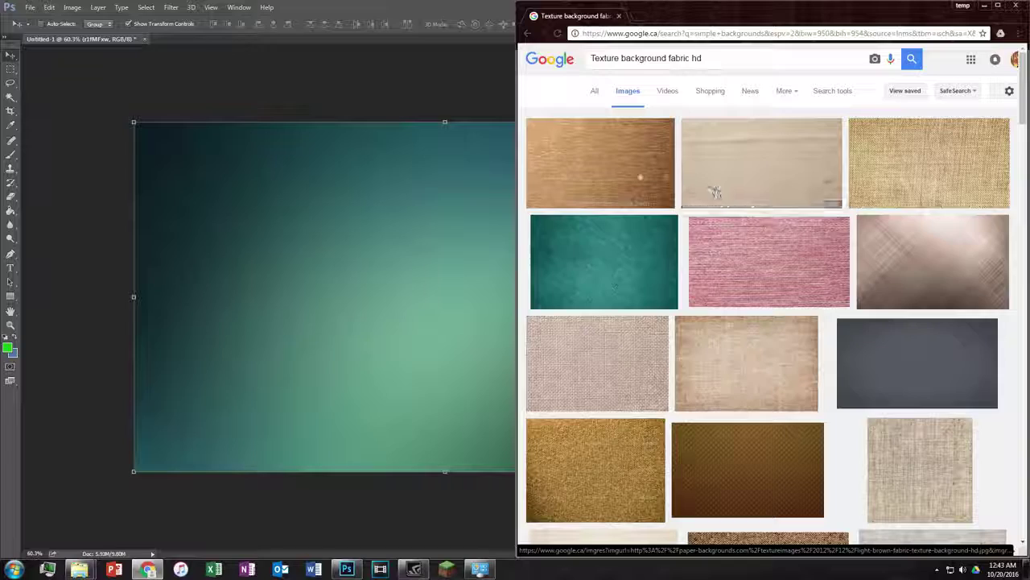
Browse the results and save the teal fabric texture image to the desktop
{"action": "left_click", "coordinate": [741, 187]}
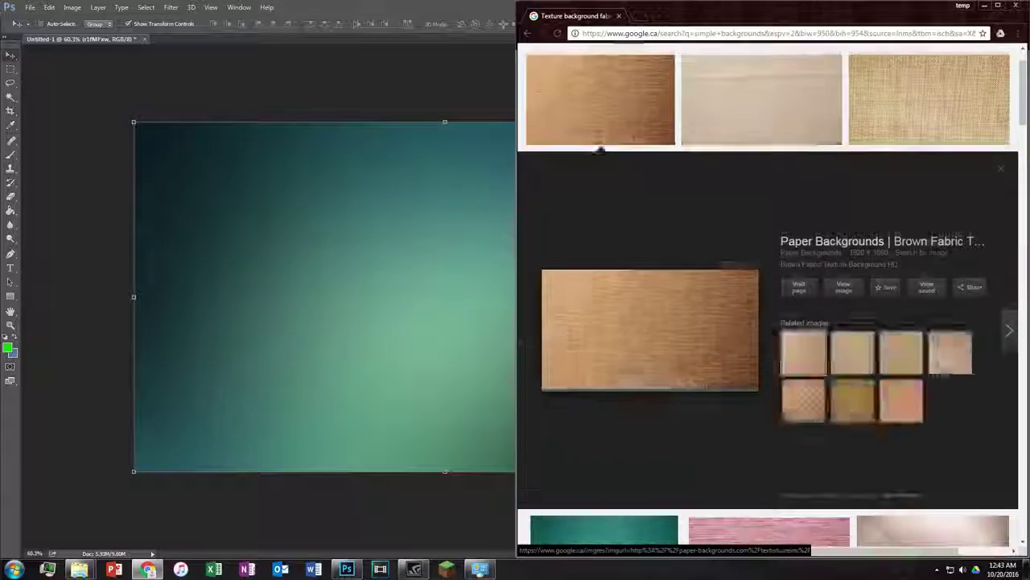
{"action": "scroll", "coordinate": [732, 328], "scroll_direction": "down", "scroll_amount": 1}
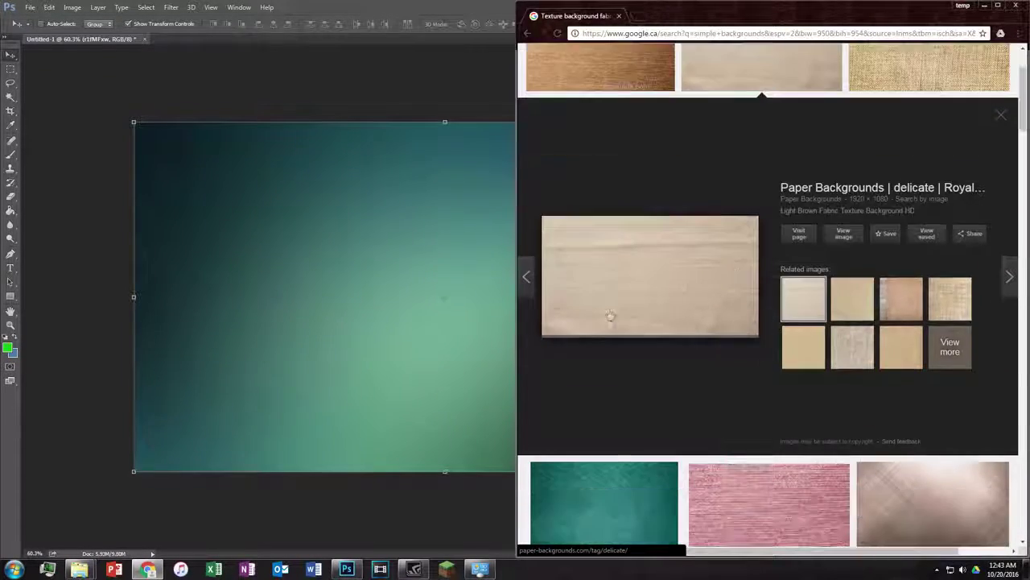
{"action": "scroll", "coordinate": [671, 317], "scroll_direction": "down", "scroll_amount": 1}
{"action": "scroll", "coordinate": [671, 317], "scroll_direction": "down", "scroll_amount": 1}
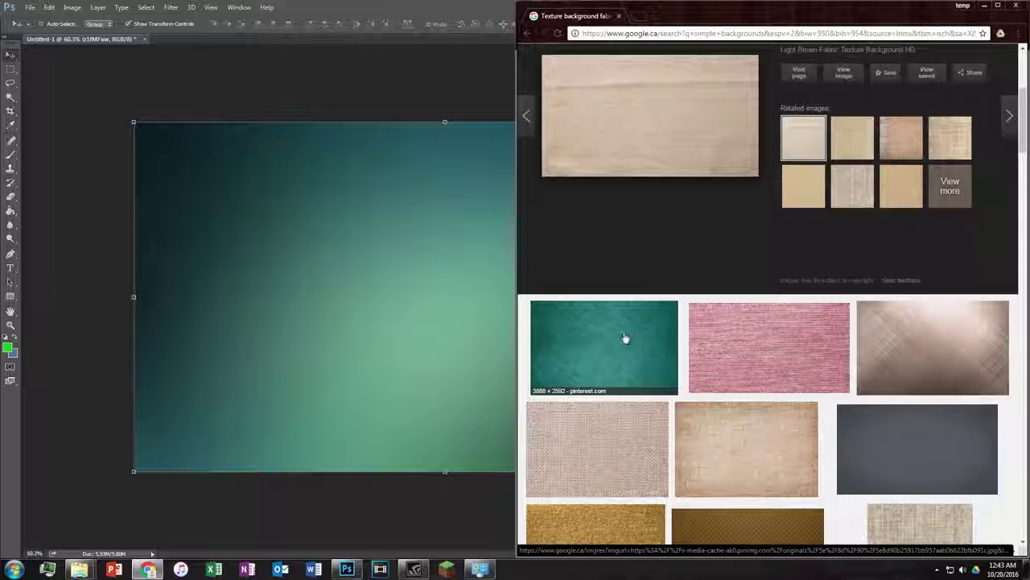
{"action": "left_click", "coordinate": [626, 338]}
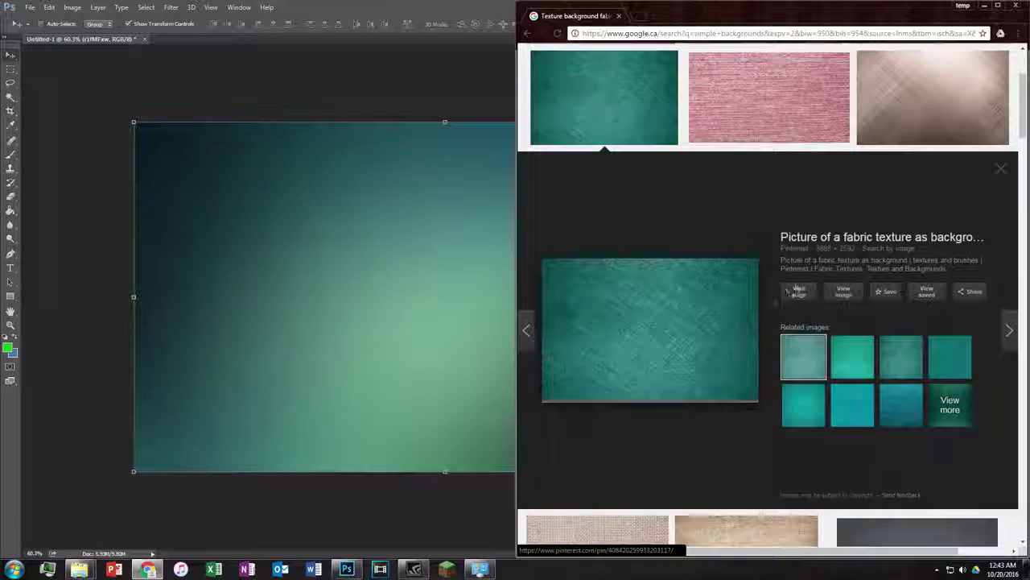
{"action": "double_click", "coordinate": [801, 12]}
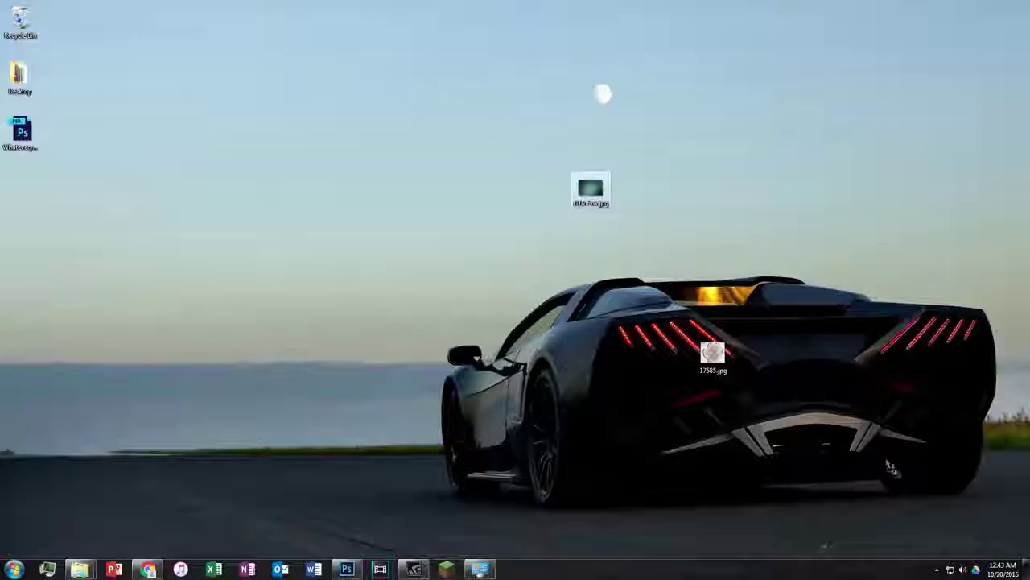
{"action": "left_click_drag", "start_coordinate": [344, 382], "coordinate": [757, 333]}
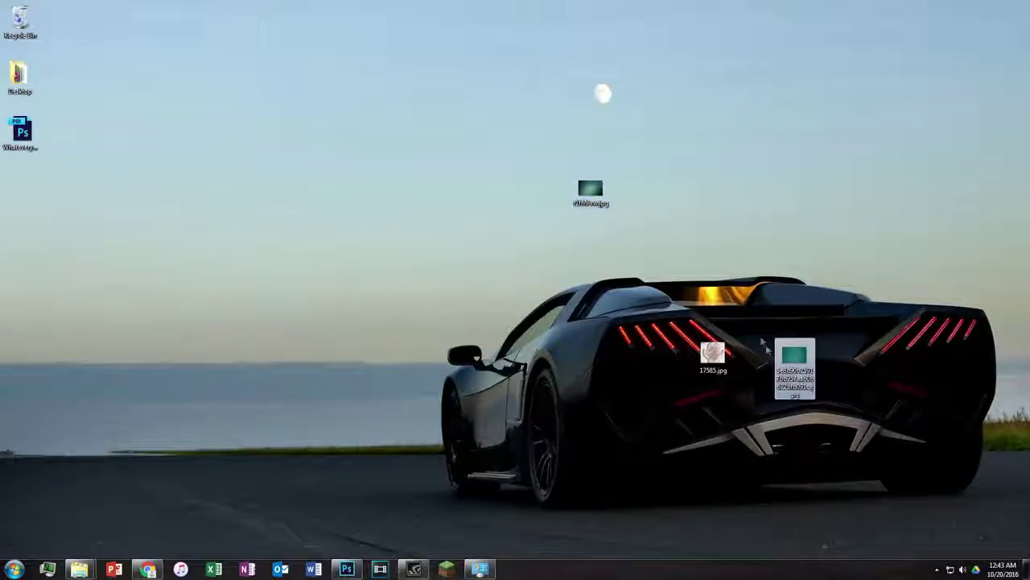
Place the teal fabric texture into Untitled-1 above r1fMFxw, scaled and positioned to cover the canvas
{"action": "left_click_drag", "start_coordinate": [795, 366], "coordinate": [406, 340]}
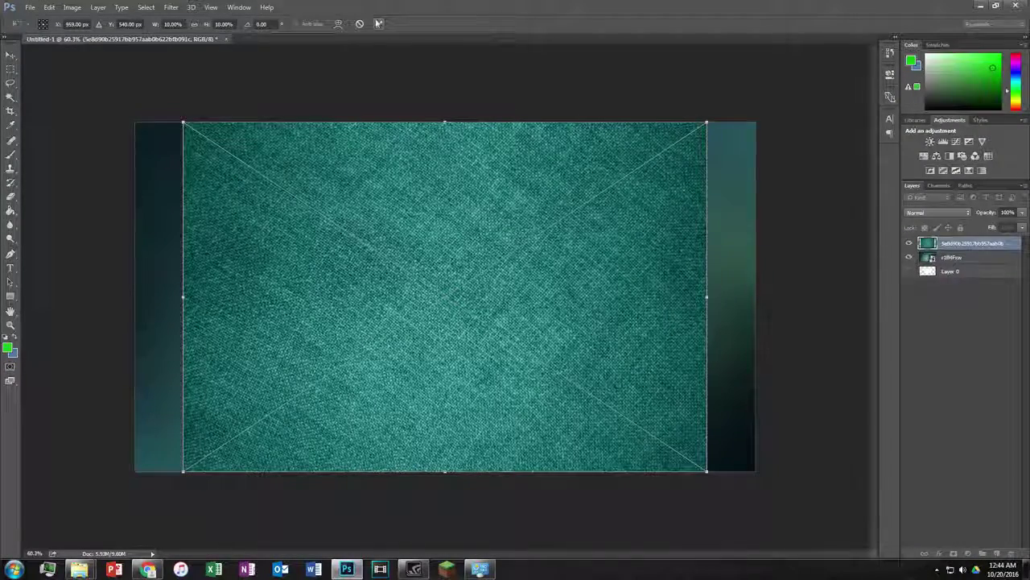
{"action": "left_click_drag", "start_coordinate": [184, 123], "coordinate": [103, 69]}
{"action": "mouse_move", "coordinate": [707, 471]}
{"action": "left_mouse_down"}
{"action": "mouse_move", "coordinate": [730, 486]}
{"action": "mouse_move", "coordinate": [566, 427]}
{"action": "mouse_move", "coordinate": [667, 483]}
{"action": "mouse_move", "coordinate": [732, 495]}
{"action": "mouse_move", "coordinate": [698, 375]}
{"action": "mouse_move", "coordinate": [746, 407]}
{"action": "mouse_move", "coordinate": [445, 448]}
{"action": "mouse_move", "coordinate": [533, 336]}
{"action": "mouse_move", "coordinate": [413, 373]}
{"action": "mouse_move", "coordinate": [684, 407]}
{"action": "mouse_move", "coordinate": [742, 296]}
{"action": "mouse_move", "coordinate": [303, 327]}
{"action": "mouse_move", "coordinate": [449, 186]}
{"action": "mouse_move", "coordinate": [569, 315]}
{"action": "mouse_move", "coordinate": [683, 347]}
{"action": "mouse_move", "coordinate": [660, 471]}
{"action": "mouse_move", "coordinate": [748, 483]}
{"action": "mouse_move", "coordinate": [734, 491]}
{"action": "left_mouse_up"}
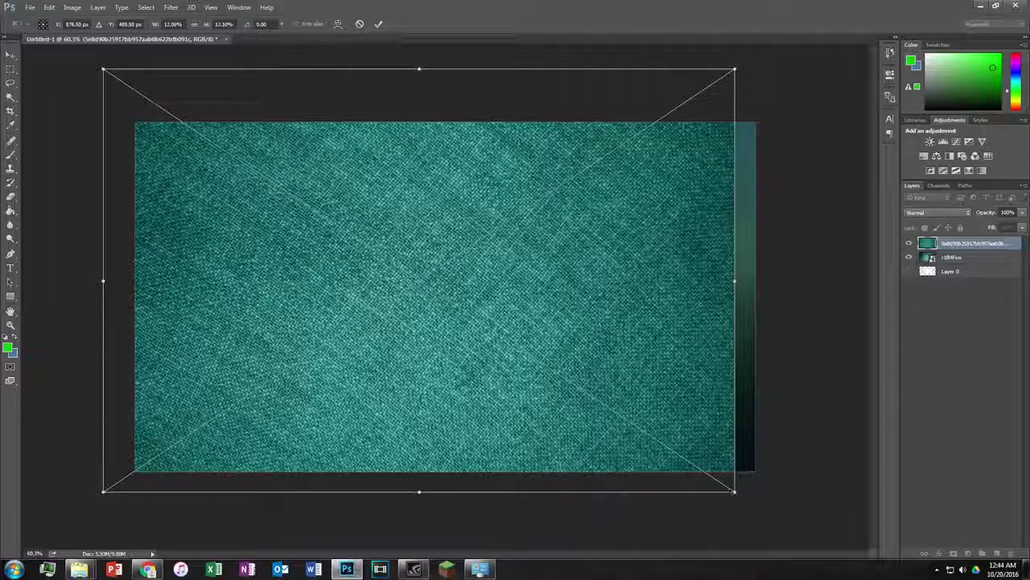
{"action": "mouse_move", "coordinate": [735, 491]}
{"action": "left_mouse_down"}
{"action": "mouse_move", "coordinate": [825, 473]}
{"action": "mouse_move", "coordinate": [730, 467]}
{"action": "mouse_move", "coordinate": [528, 362]}
{"action": "mouse_move", "coordinate": [769, 515]}
{"action": "mouse_move", "coordinate": [527, 358]}
{"action": "mouse_move", "coordinate": [745, 493]}
{"action": "mouse_move", "coordinate": [770, 486]}
{"action": "left_mouse_up"}
{"action": "mouse_move", "coordinate": [532, 341]}
{"action": "left_mouse_down"}
{"action": "mouse_move", "coordinate": [554, 336]}
{"action": "mouse_move", "coordinate": [548, 350]}
{"action": "left_mouse_up"}
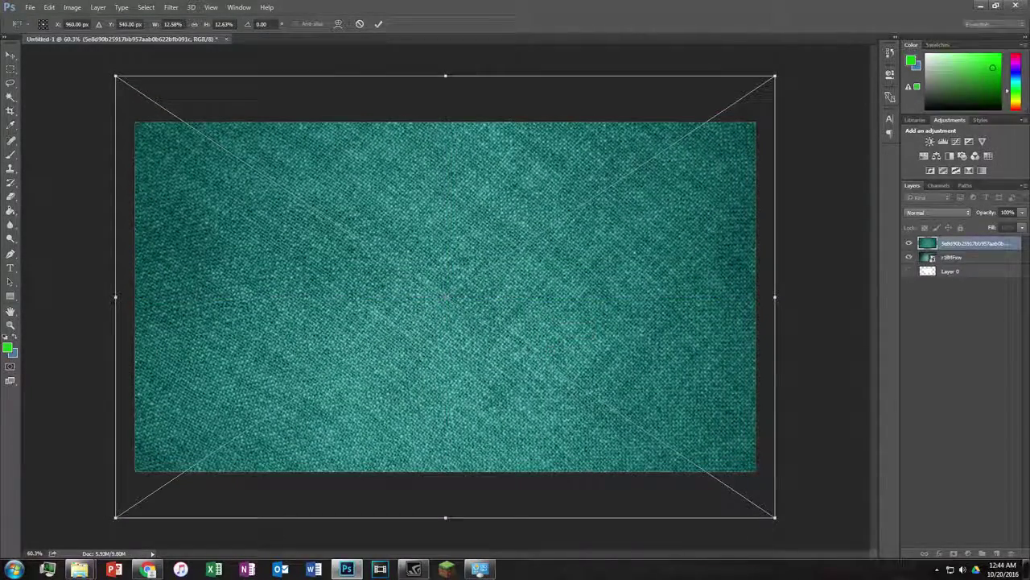
{"action": "left_click", "coordinate": [378, 24]}
{"action": "scroll", "coordinate": [453, 297], "scroll_direction": "up", "scroll_amount": 2}
{"action": "scroll", "coordinate": [456, 299], "scroll_direction": "up", "scroll_amount": 1}
{"action": "scroll", "coordinate": [456, 299], "scroll_direction": "down", "scroll_amount": 1}
{"action": "scroll", "coordinate": [455, 301], "scroll_direction": "down", "scroll_amount": 3}
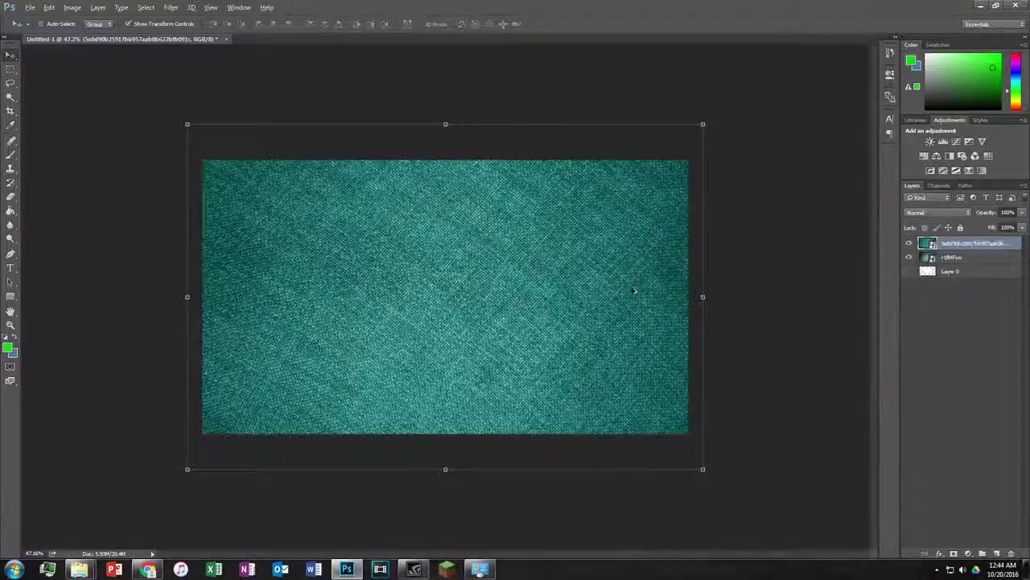
{"action": "scroll", "coordinate": [546, 304], "scroll_direction": "up", "scroll_amount": 2}
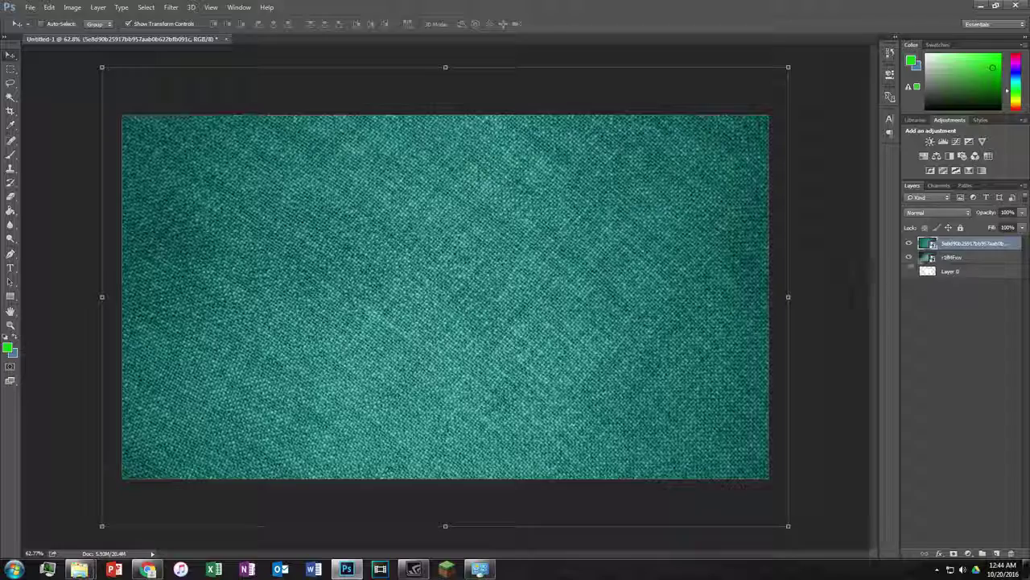
Rasterize the fabric texture layer
{"action": "right_click", "coordinate": [953, 243]}
{"action": "left_click", "coordinate": [981, 243]}
{"action": "right_click", "coordinate": [980, 243]}
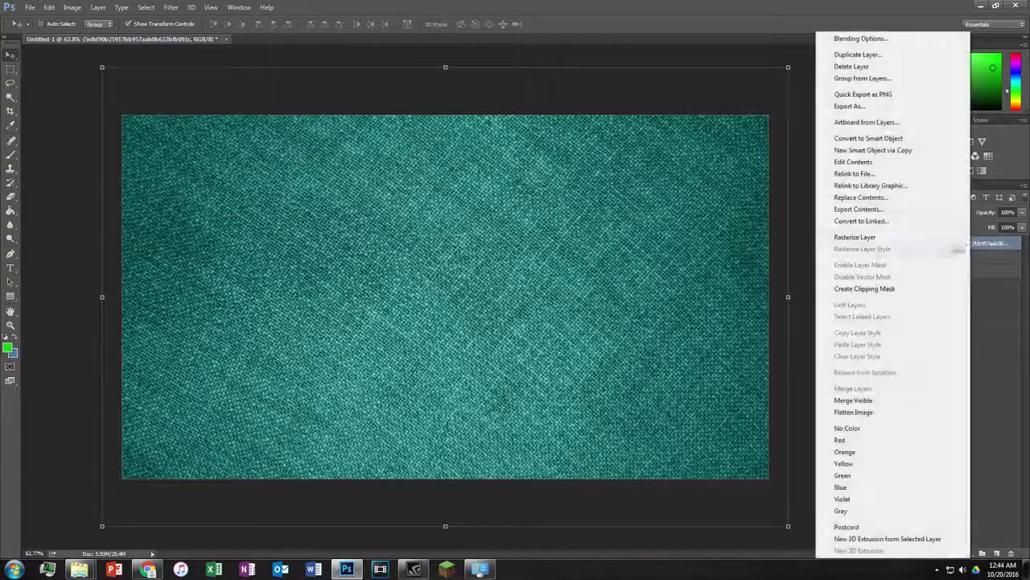
{"action": "left_click", "coordinate": [862, 241]}
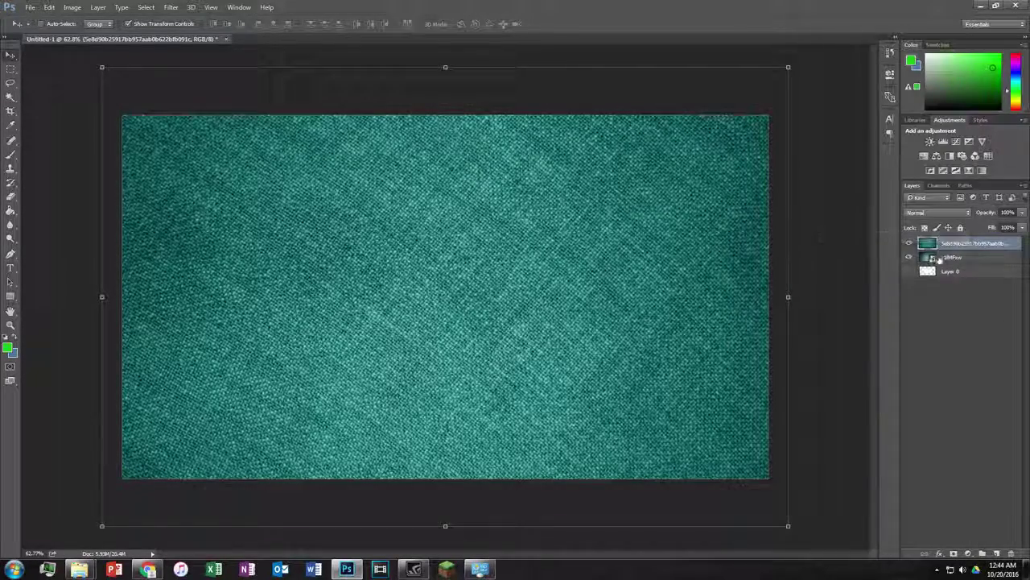
{"action": "right_click", "coordinate": [966, 245]}
{"action": "left_click", "coordinate": [883, 241]}
{"action": "left_click", "coordinate": [952, 246]}
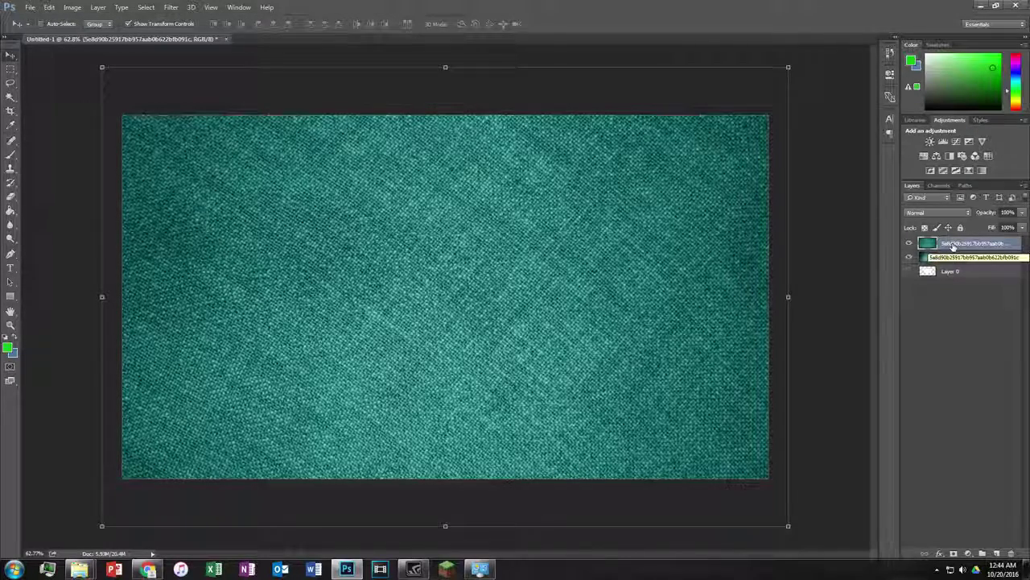
{"action": "right_click", "coordinate": [954, 246]}
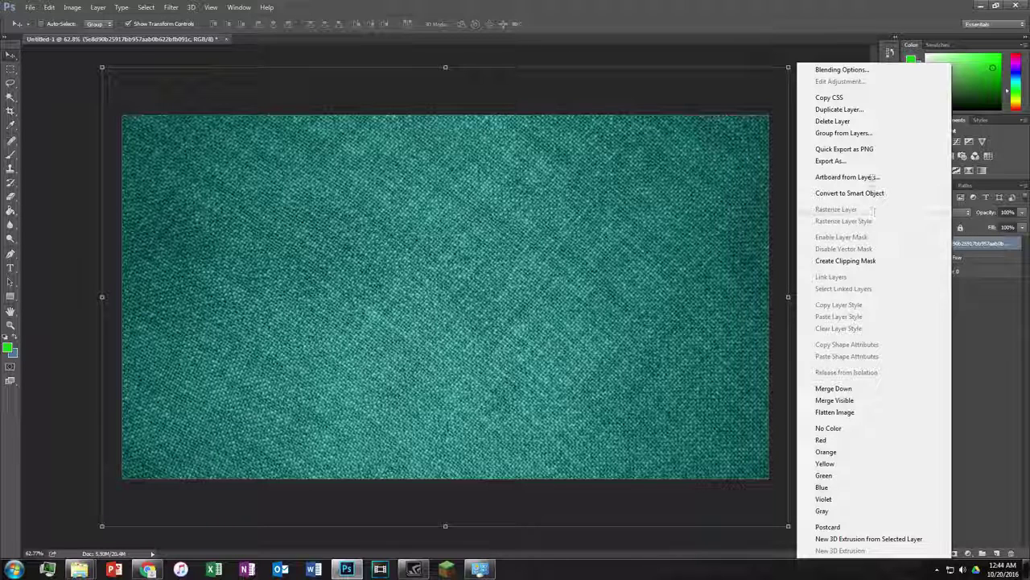
{"action": "left_click", "coordinate": [975, 246]}
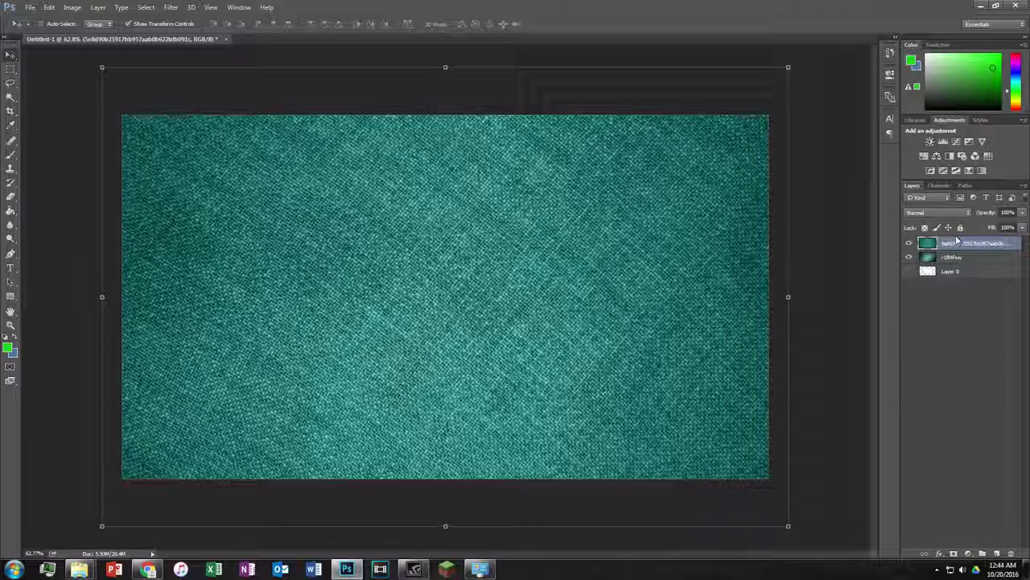
{"action": "right_click", "coordinate": [967, 250]}
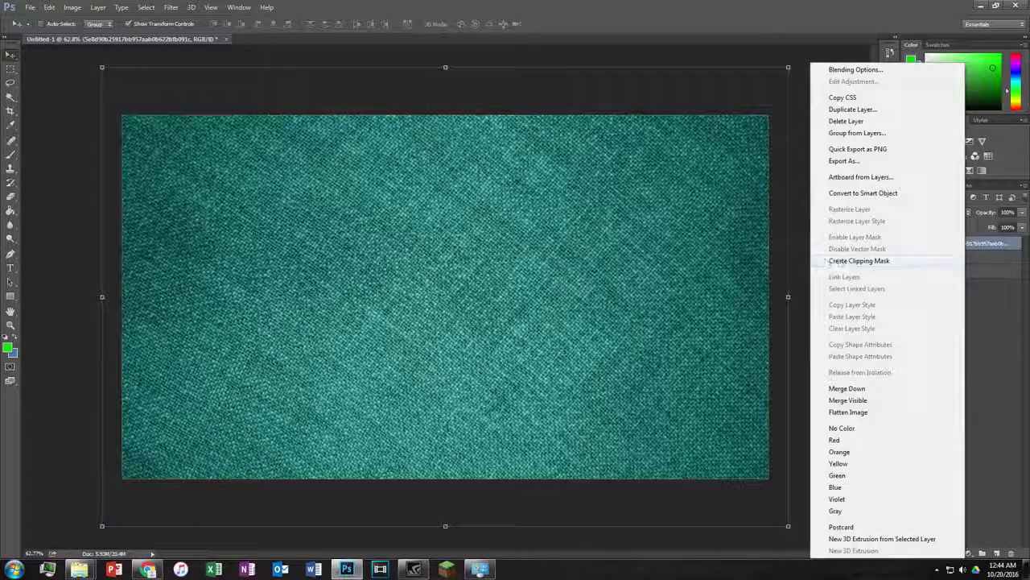
{"action": "right_click", "coordinate": [992, 243]}
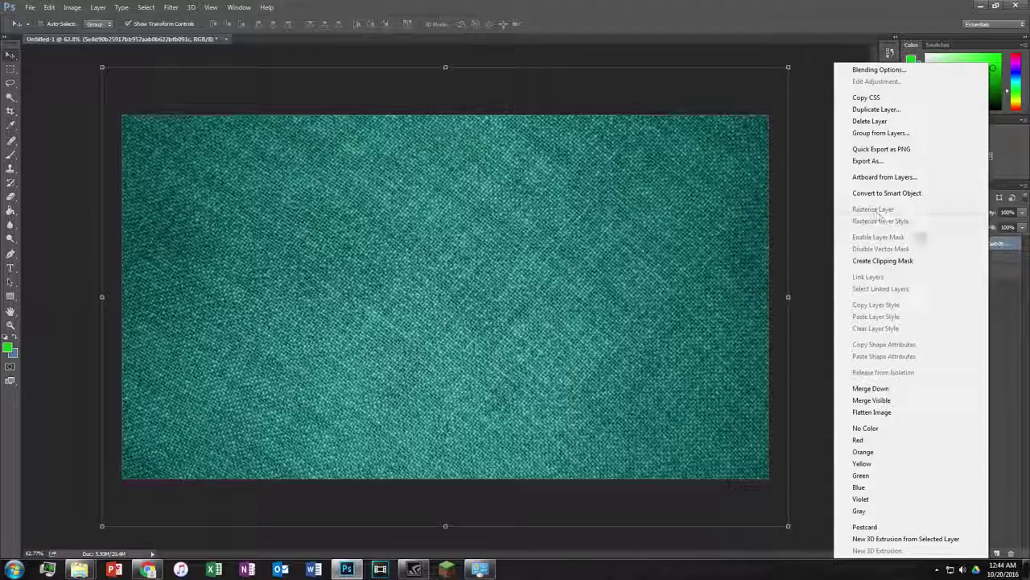
{"action": "left_click", "coordinate": [958, 248]}
Rename the fabric layer 'Top Layer' and the gradient layer 'Bottom Layer'
{"action": "double_click", "coordinate": [958, 247]}
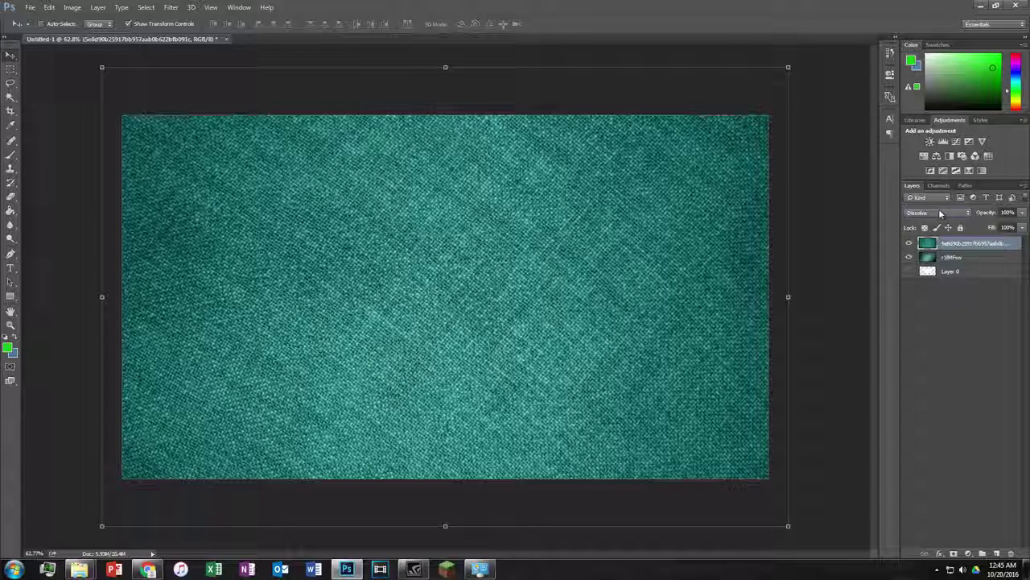
{"action": "scroll", "coordinate": [940, 212], "scroll_direction": "up", "scroll_amount": 1}
{"action": "double_click", "coordinate": [960, 244]}
{"action": "type", "text": "Top Layer"}
{"action": "key", "text": "Return"}
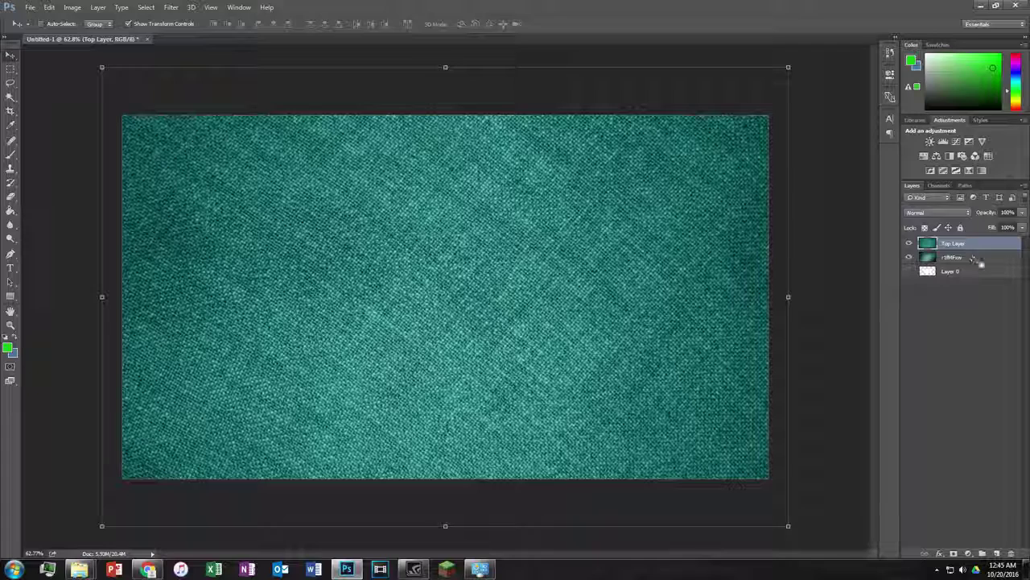
{"action": "double_click", "coordinate": [952, 257]}
{"action": "type", "text": "Bottom Layer"}
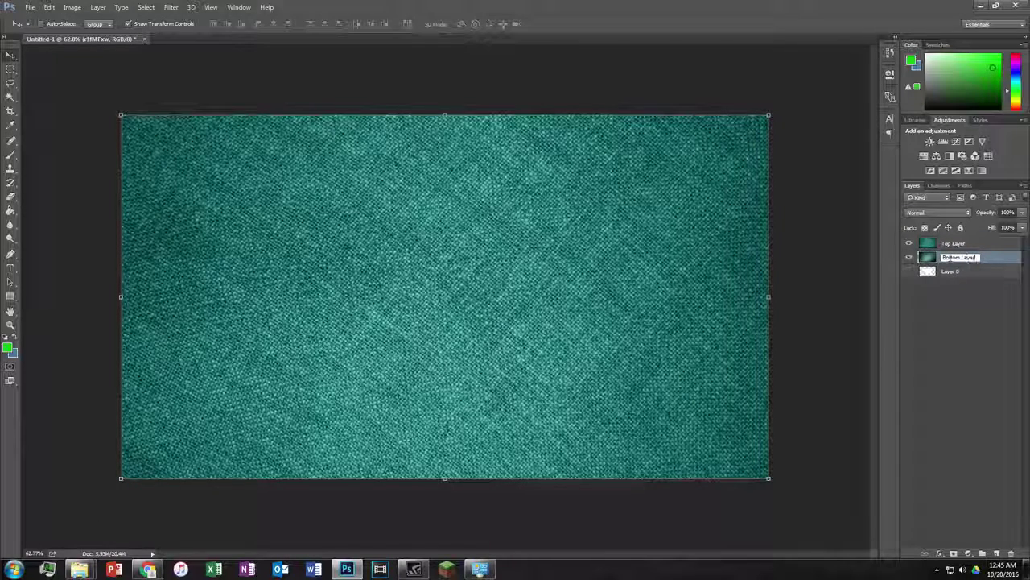
{"action": "key", "text": "Return"}
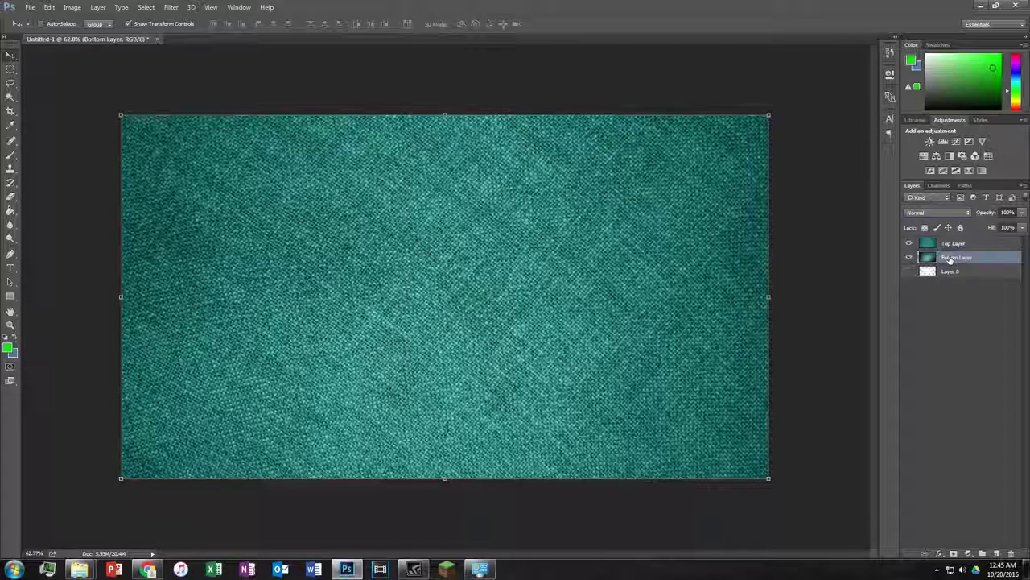
{"action": "left_click", "coordinate": [955, 244]}
Cycle Top Layer through Dissolve, Darken, Multiply, Color Burn, Darker Color and Screen blend modes
{"action": "left_click", "coordinate": [941, 212]}
{"action": "left_click", "coordinate": [945, 214]}
{"action": "left_click", "coordinate": [945, 211]}
{"action": "left_click", "coordinate": [930, 229]}
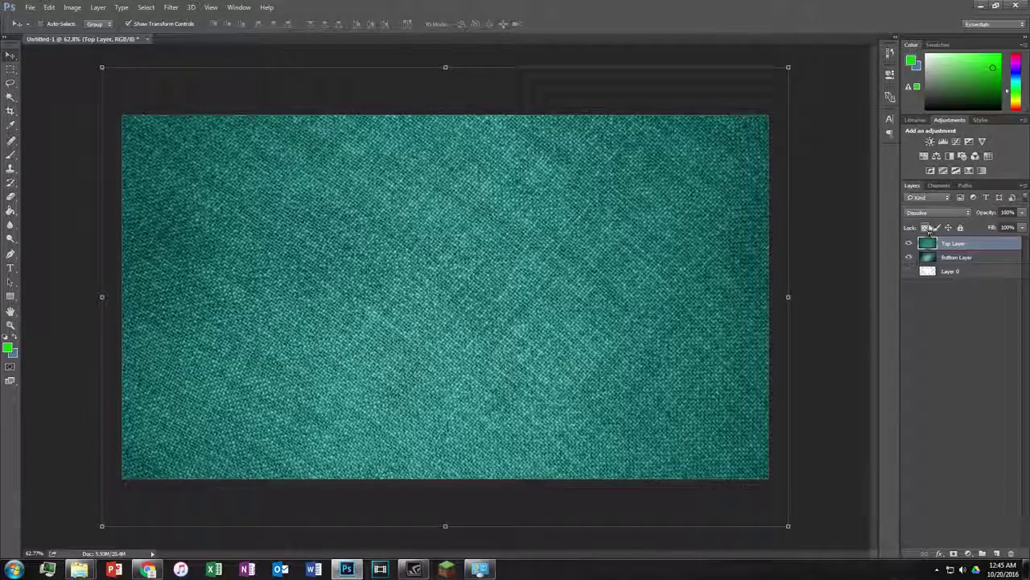
{"action": "left_click", "coordinate": [935, 212]}
{"action": "left_click", "coordinate": [934, 229]}
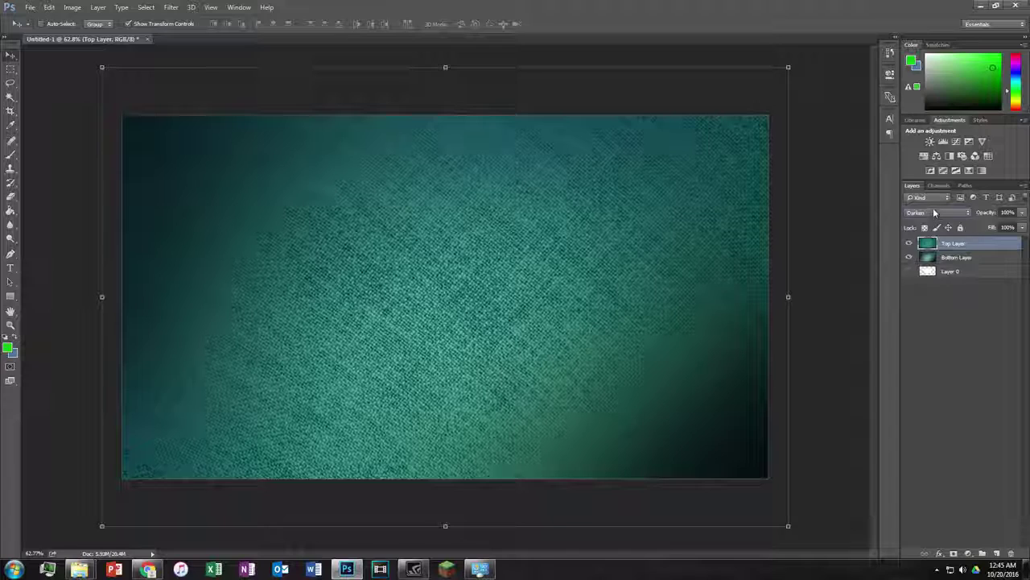
{"action": "left_click", "coordinate": [934, 213]}
{"action": "left_click", "coordinate": [934, 238]}
{"action": "left_click", "coordinate": [934, 213]}
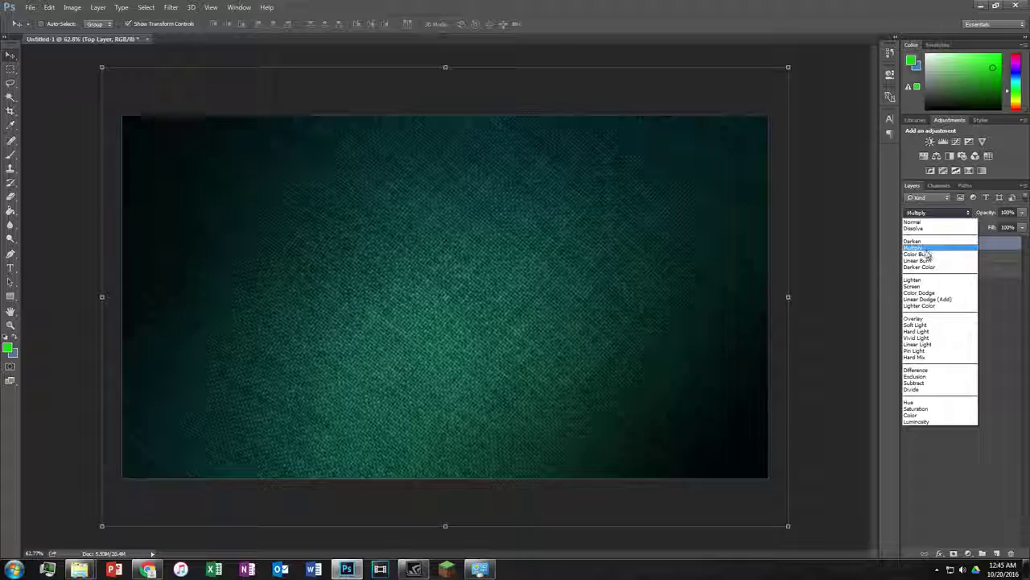
{"action": "left_click", "coordinate": [926, 254]}
{"action": "left_click", "coordinate": [933, 213]}
{"action": "left_click", "coordinate": [926, 267]}
{"action": "left_click", "coordinate": [935, 212]}
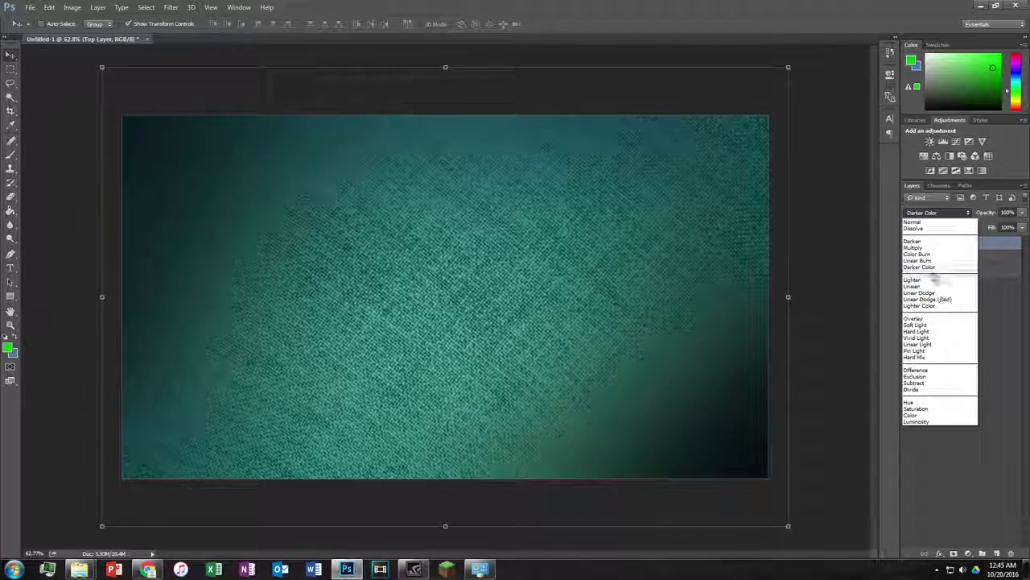
{"action": "left_click", "coordinate": [936, 288]}
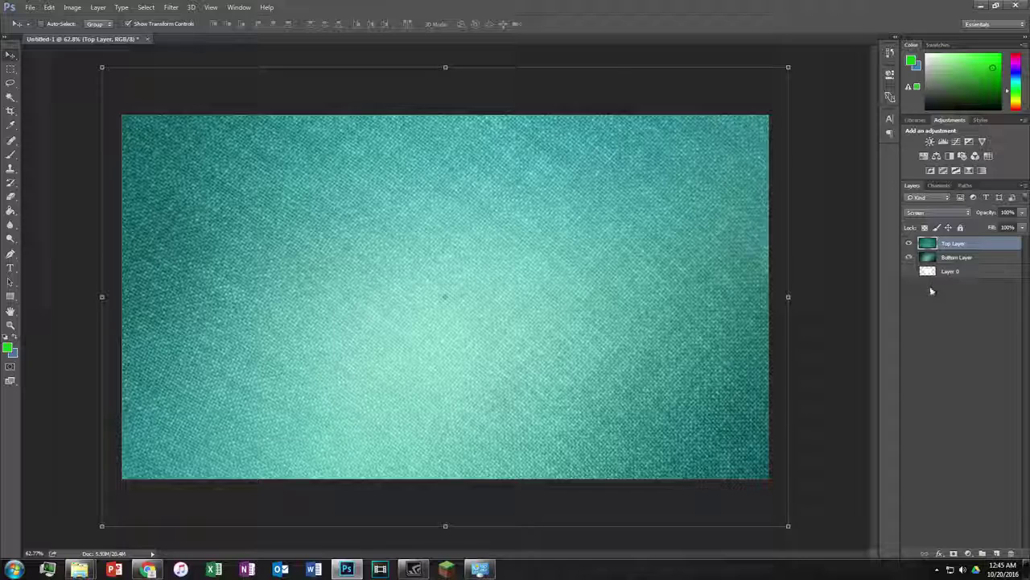
Lower Top Layer's opacity to 46% and try another blend mode
{"action": "left_click", "coordinate": [1022, 212]}
{"action": "left_click_drag", "start_coordinate": [1017, 227], "coordinate": [991, 231]}
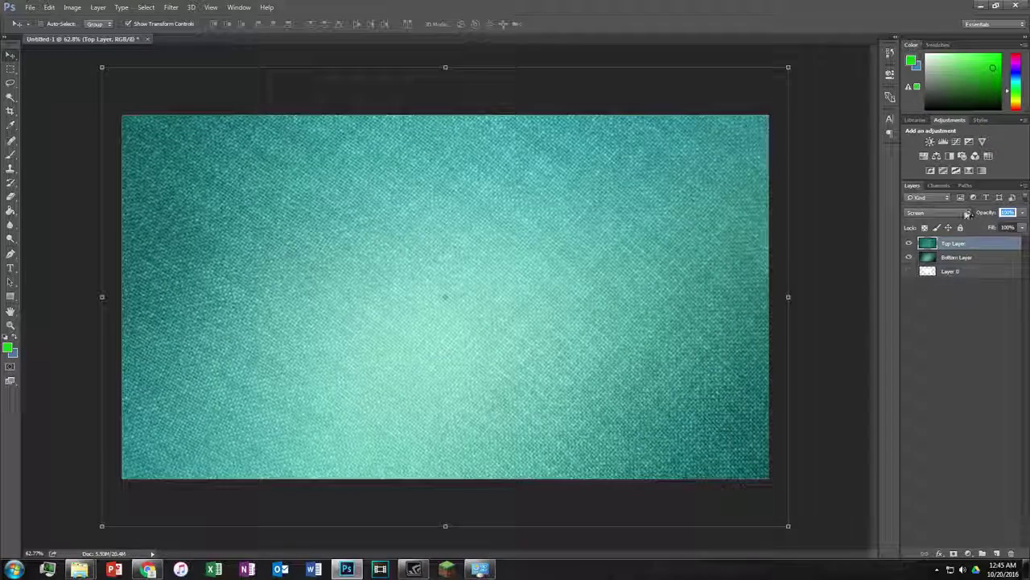
{"action": "left_click", "coordinate": [940, 213]}
{"action": "left_click", "coordinate": [947, 214]}
{"action": "scroll", "coordinate": [946, 214], "scroll_direction": "up", "scroll_amount": 2}
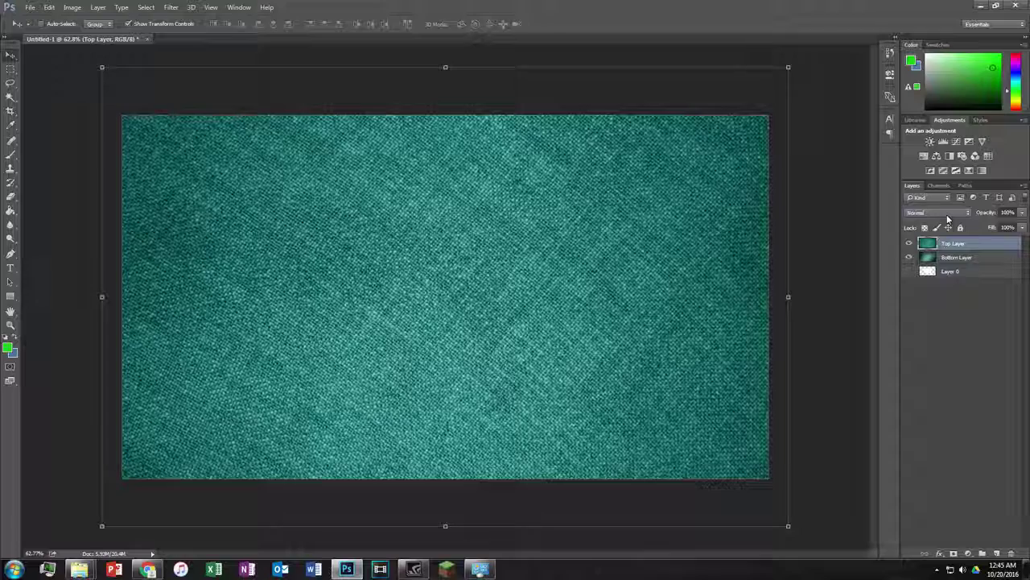
{"action": "scroll", "coordinate": [949, 219], "scroll_direction": "up", "scroll_amount": 3}
{"action": "scroll", "coordinate": [947, 214], "scroll_direction": "down", "scroll_amount": 1}
{"action": "scroll", "coordinate": [947, 214], "scroll_direction": "down", "scroll_amount": 1}
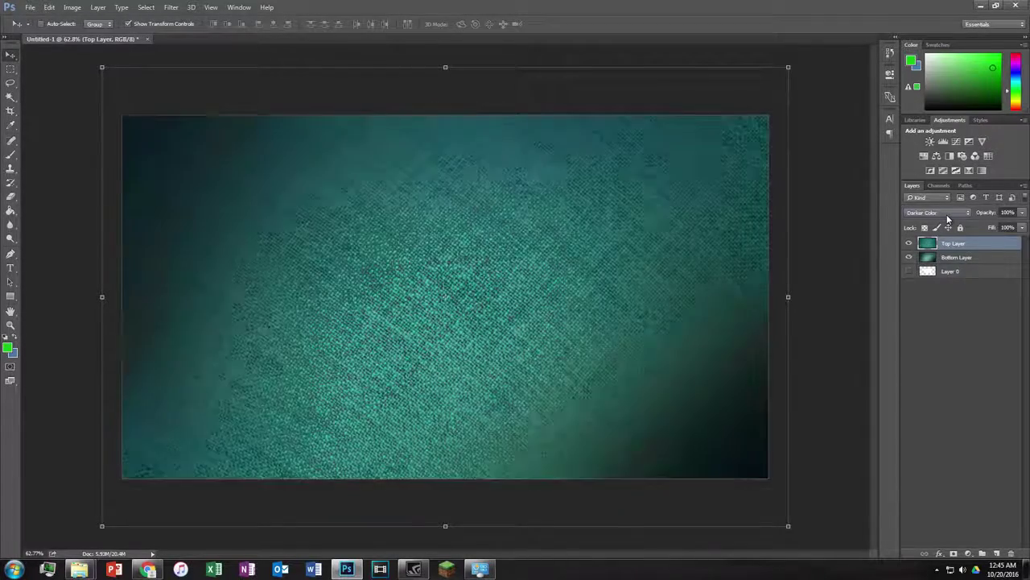
{"action": "scroll", "coordinate": [947, 214], "scroll_direction": "down", "scroll_amount": 1}
{"action": "scroll", "coordinate": [946, 214], "scroll_direction": "down", "scroll_amount": 1}
{"action": "scroll", "coordinate": [946, 214], "scroll_direction": "down", "scroll_amount": 2}
{"action": "scroll", "coordinate": [947, 214], "scroll_direction": "down", "scroll_amount": 1}
{"action": "scroll", "coordinate": [947, 214], "scroll_direction": "down", "scroll_amount": 2}
{"action": "scroll", "coordinate": [947, 219], "scroll_direction": "down", "scroll_amount": 2}
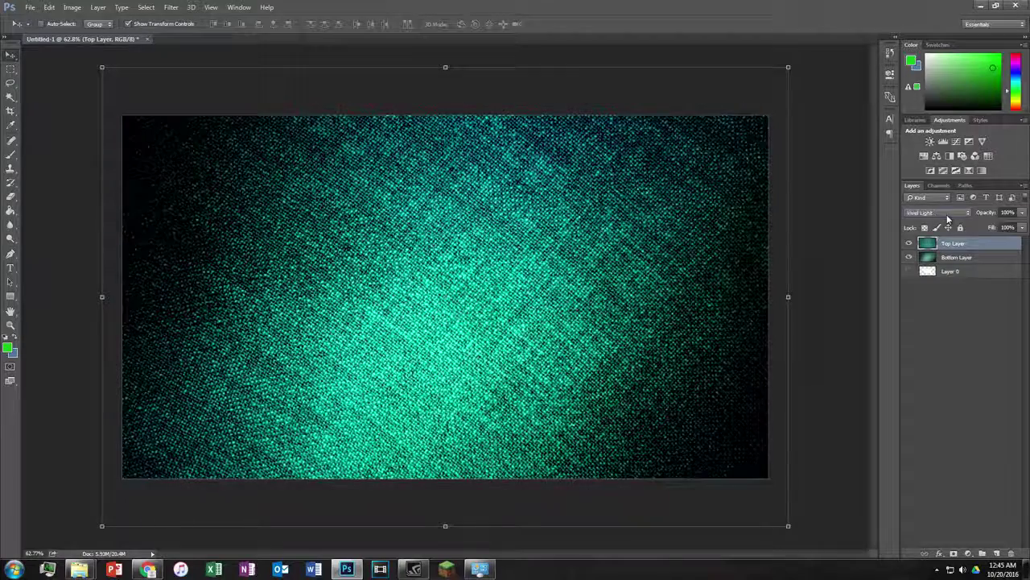
{"action": "scroll", "coordinate": [947, 219], "scroll_direction": "up", "scroll_amount": 1}
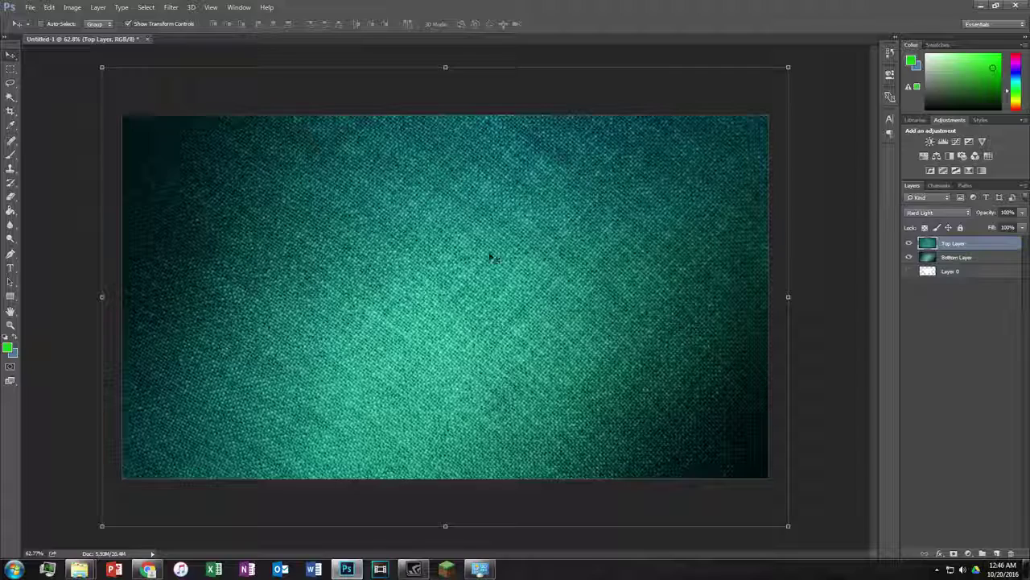
Settle Top Layer on its final blend mode, Darker Color, and review the blended texture
{"action": "left_click", "coordinate": [967, 214]}
{"action": "left_click", "coordinate": [960, 218]}
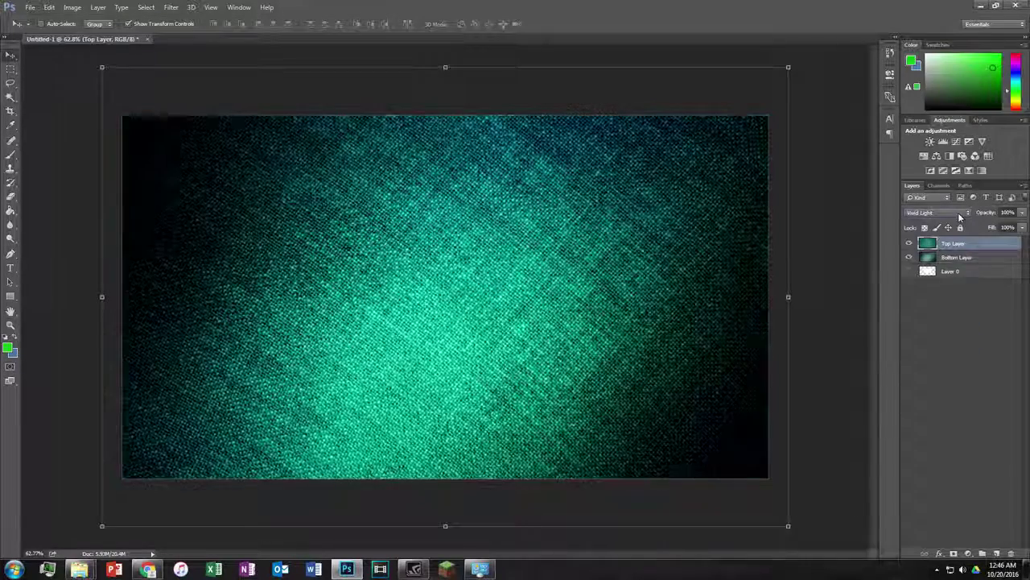
{"action": "scroll", "coordinate": [960, 218], "scroll_direction": "down", "scroll_amount": 2}
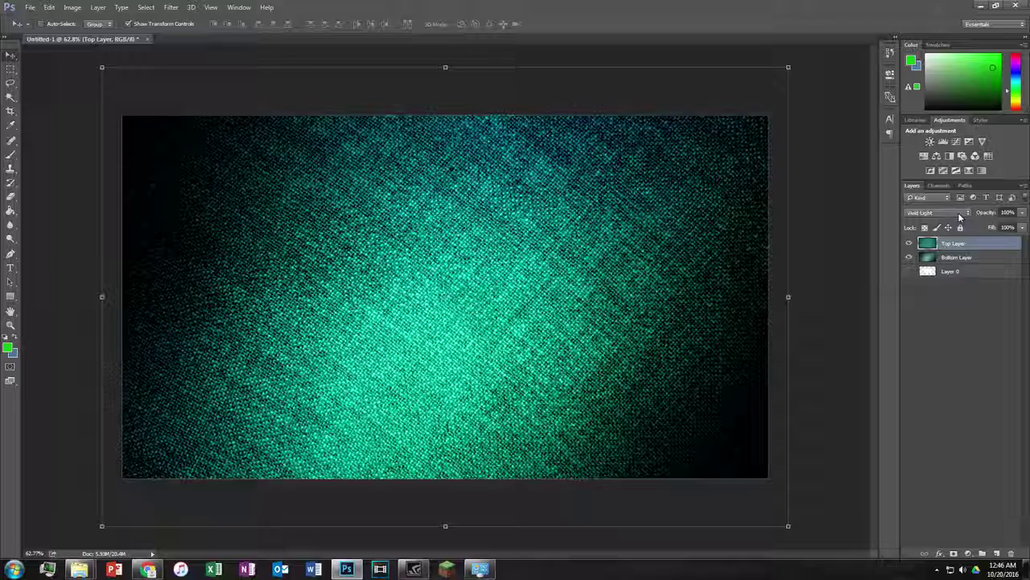
{"action": "scroll", "coordinate": [958, 212], "scroll_direction": "down", "scroll_amount": 1}
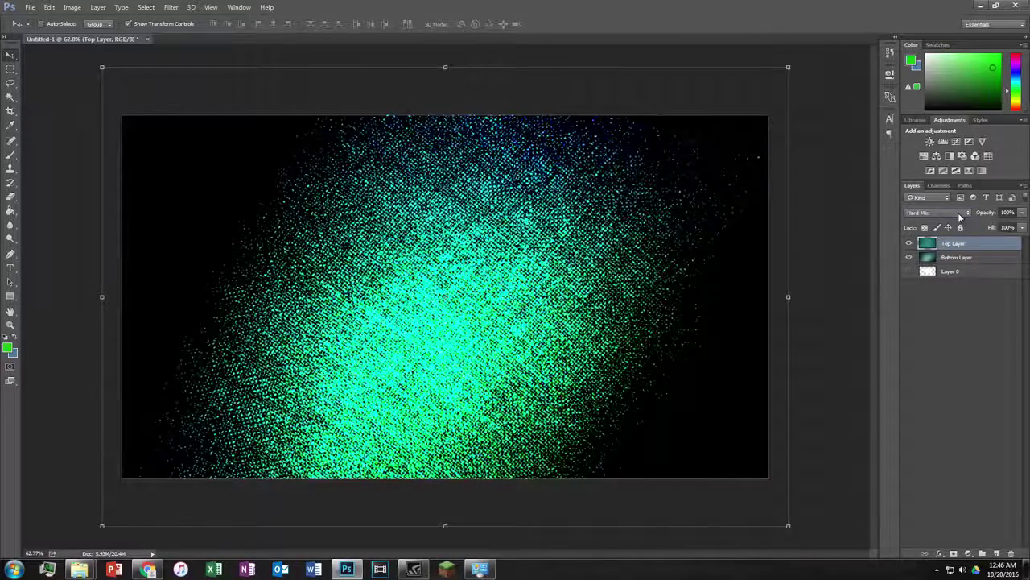
{"action": "scroll", "coordinate": [958, 213], "scroll_direction": "down", "scroll_amount": 1}
{"action": "scroll", "coordinate": [960, 217], "scroll_direction": "up", "scroll_amount": 1}
{"action": "scroll", "coordinate": [959, 217], "scroll_direction": "down", "scroll_amount": 1}
{"action": "scroll", "coordinate": [960, 217], "scroll_direction": "down", "scroll_amount": 6}
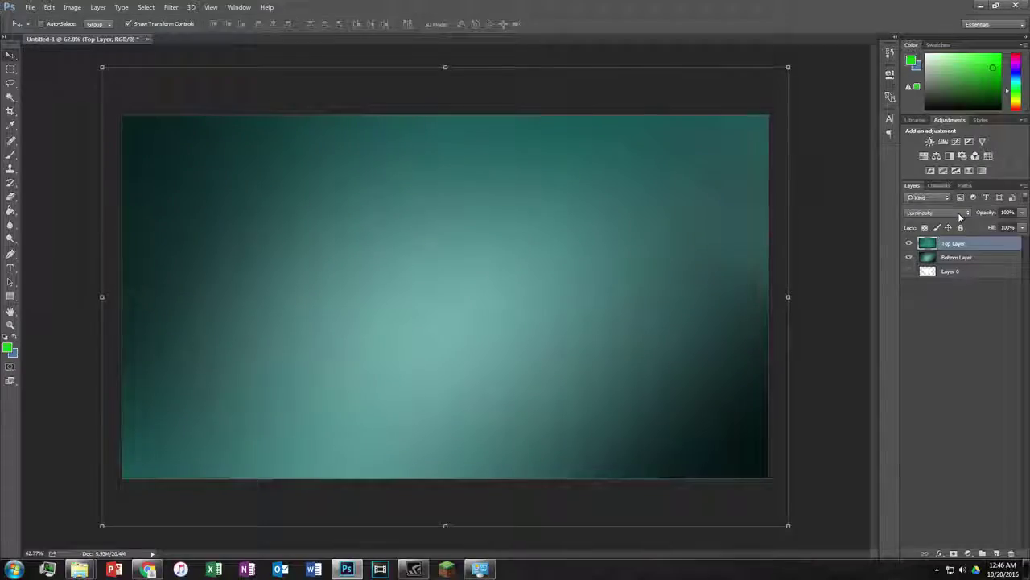
{"action": "scroll", "coordinate": [960, 218], "scroll_direction": "down", "scroll_amount": 1}
{"action": "scroll", "coordinate": [958, 212], "scroll_direction": "up", "scroll_amount": 15}
{"action": "scroll", "coordinate": [958, 212], "scroll_direction": "up", "scroll_amount": 11}
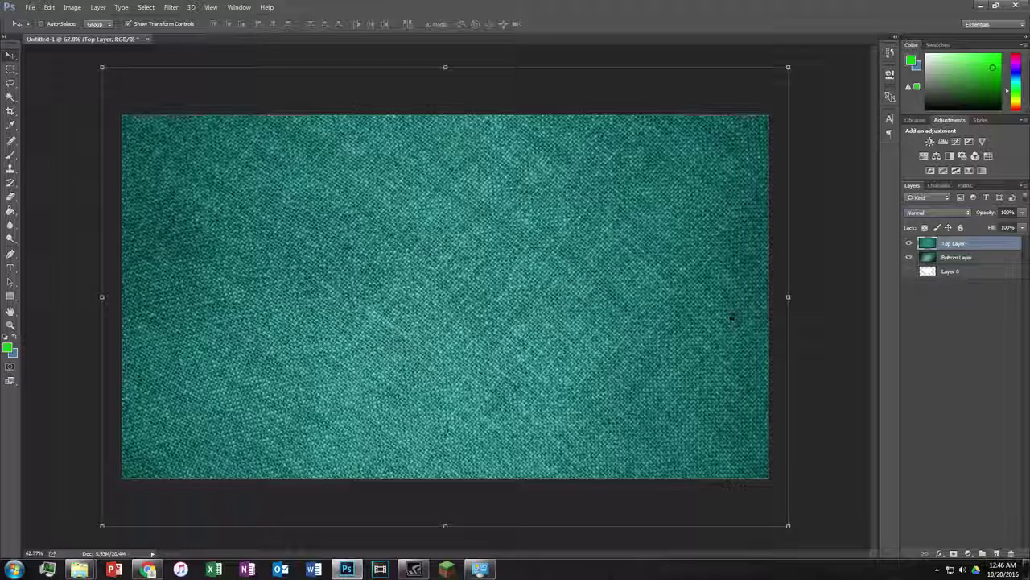
{"action": "scroll", "coordinate": [941, 214], "scroll_direction": "down", "scroll_amount": 1}
{"action": "scroll", "coordinate": [940, 214], "scroll_direction": "down", "scroll_amount": 1}
{"action": "scroll", "coordinate": [940, 214], "scroll_direction": "down", "scroll_amount": 1}
{"action": "scroll", "coordinate": [940, 214], "scroll_direction": "down", "scroll_amount": 1}
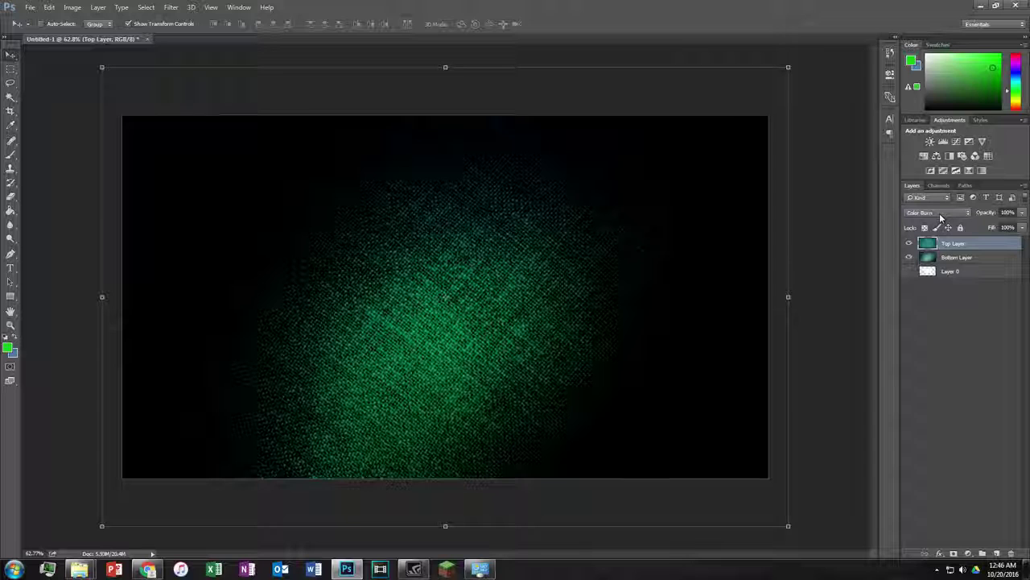
{"action": "scroll", "coordinate": [940, 214], "scroll_direction": "down", "scroll_amount": 1}
{"action": "scroll", "coordinate": [941, 214], "scroll_direction": "down", "scroll_amount": 1}
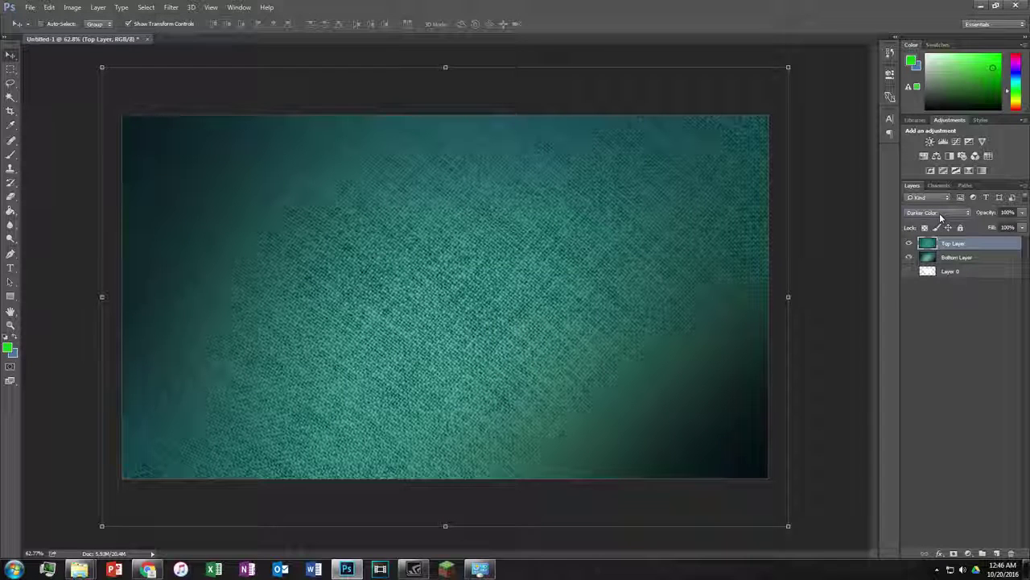
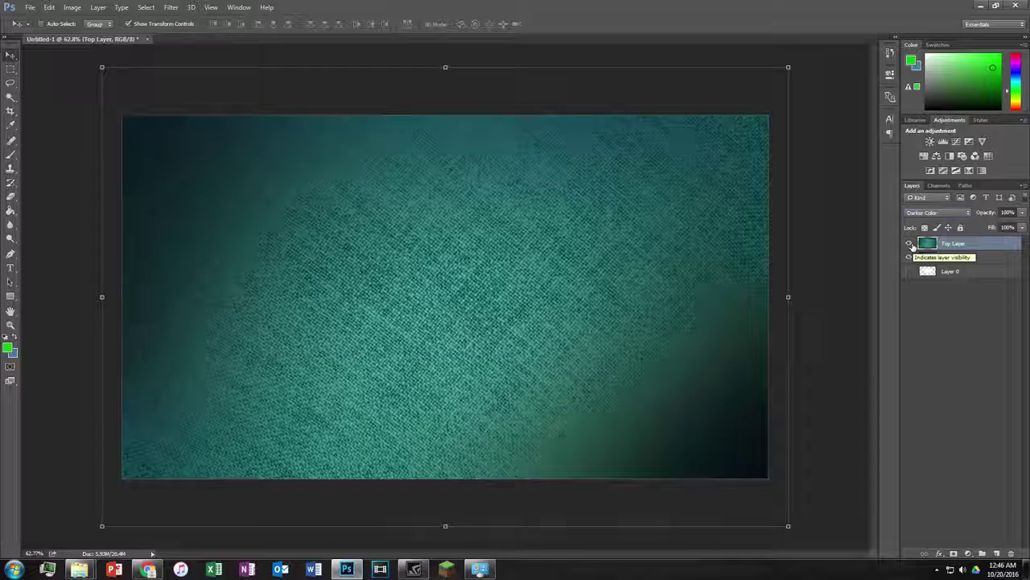
Hide the texture layers and delete the white rectangle from the canvas
{"action": "left_click_drag", "start_coordinate": [910, 245], "coordinate": [910, 271]}
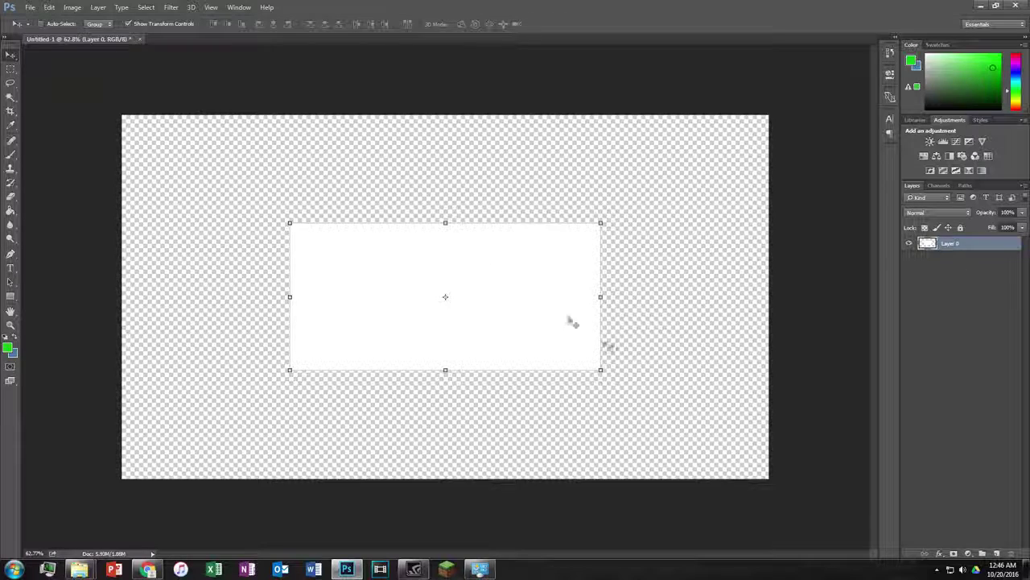
{"action": "key", "text": "m"}
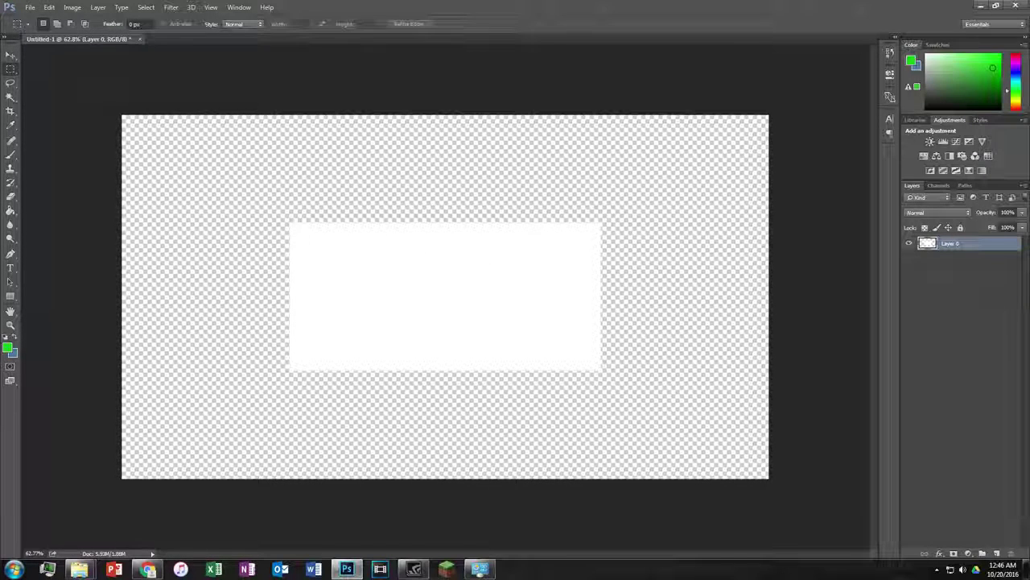
{"action": "left_click_drag", "start_coordinate": [231, 172], "coordinate": [648, 423]}
{"action": "key", "text": "Delete"}
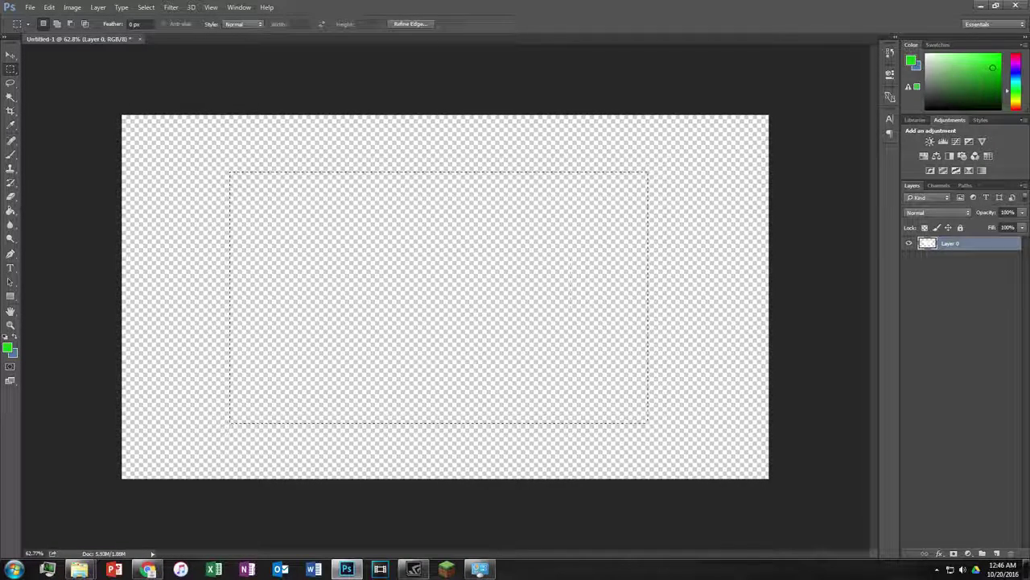
{"action": "key", "text": "ctrl+d"}
Paint Bucket fill the blank canvas and set the foreground colour to white #ffffff
{"action": "left_click", "coordinate": [10, 210]}
{"action": "key", "text": "shift+g"}
{"action": "left_click", "coordinate": [427, 288]}
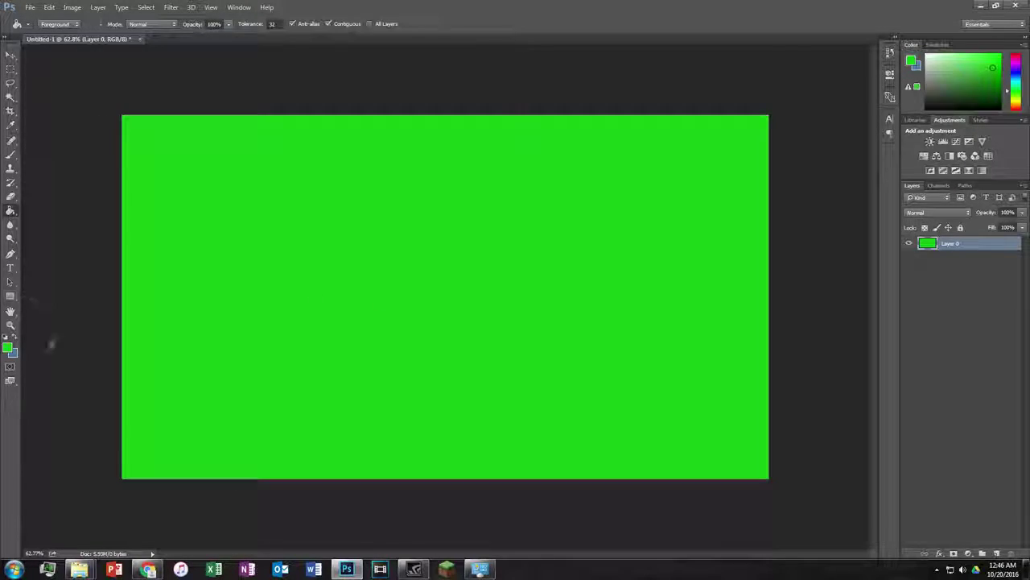
{"action": "left_click", "coordinate": [9, 346]}
{"action": "type", "text": "ffffff"}
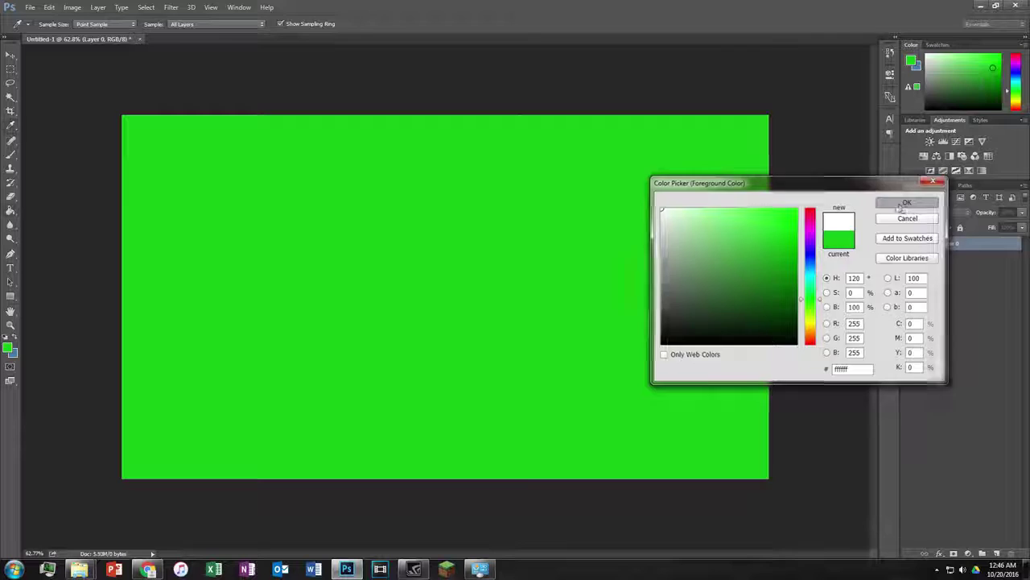
{"action": "key", "text": "Return"}
{"action": "left_click", "coordinate": [451, 258]}
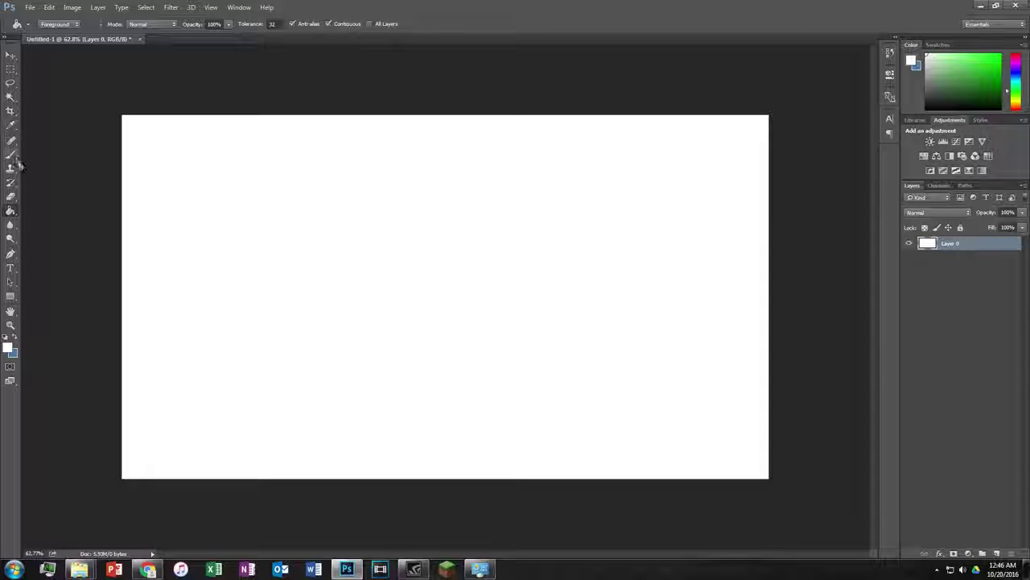
Draw a Pen path from upper left to lower right, bent by a middle anchor
{"action": "left_click", "coordinate": [11, 255]}
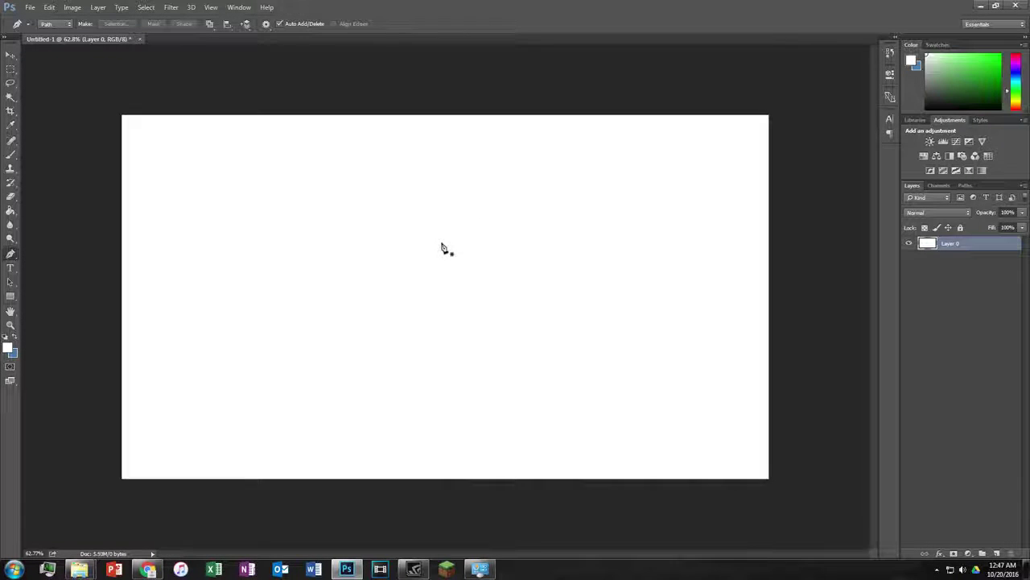
{"action": "left_click", "coordinate": [301, 246]}
{"action": "left_click", "coordinate": [570, 369]}
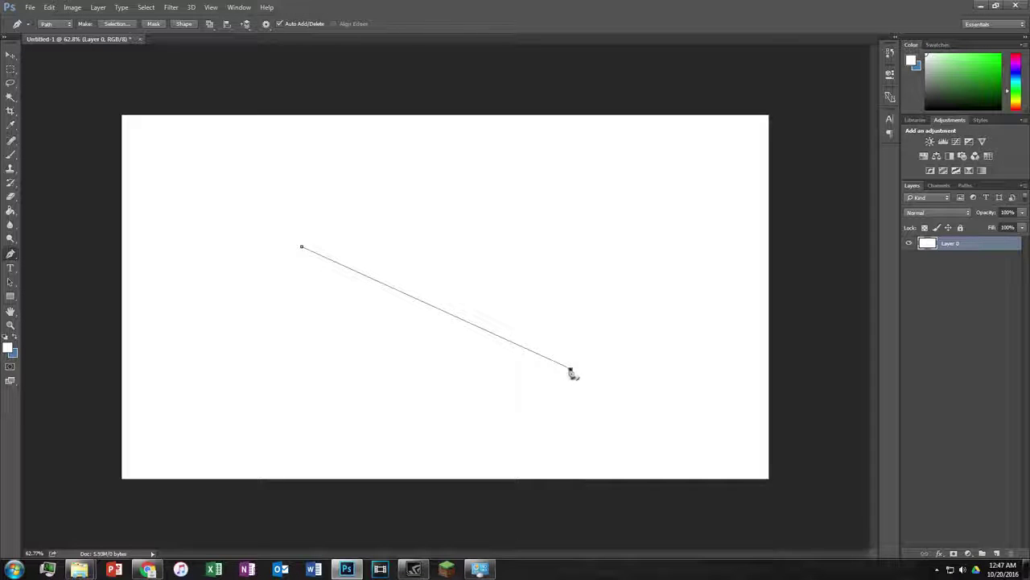
{"action": "left_click", "coordinate": [442, 317]}
{"action": "left_click_drag", "start_coordinate": [442, 317], "coordinate": [412, 364]}
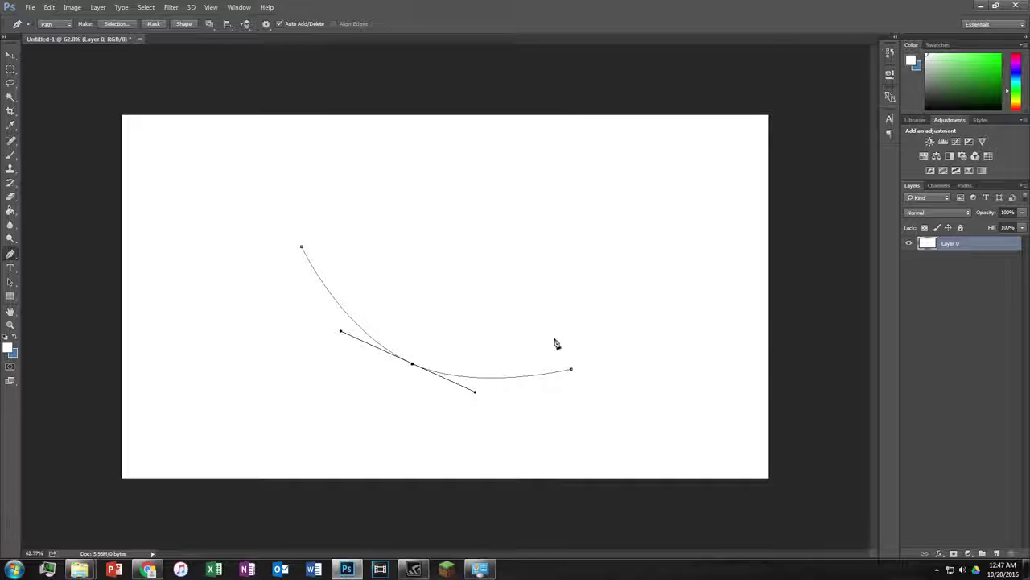
{"action": "left_click_drag", "start_coordinate": [412, 367], "coordinate": [501, 368]}
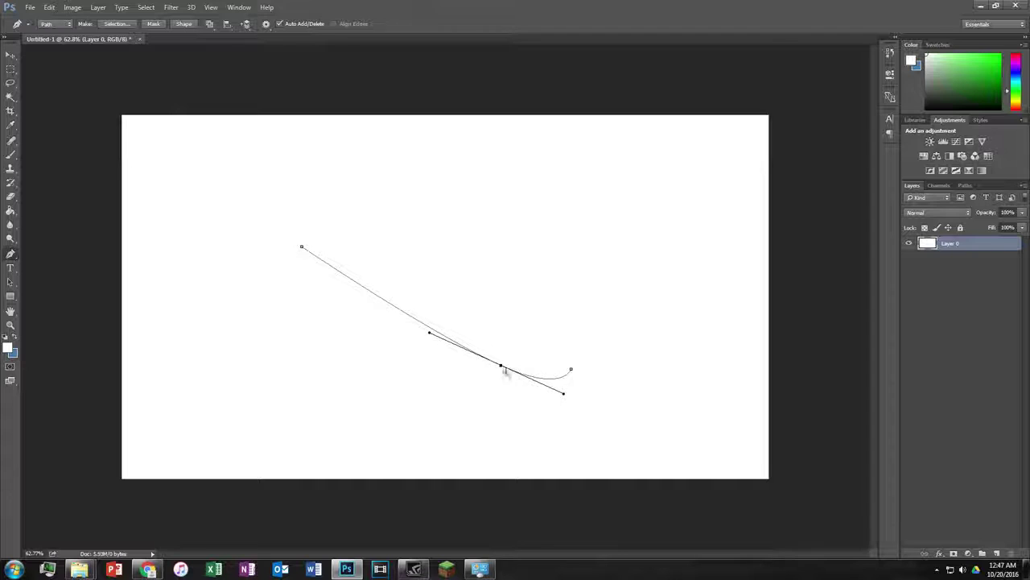
Stroke the curved path with the brush
{"action": "right_click", "coordinate": [502, 298]}
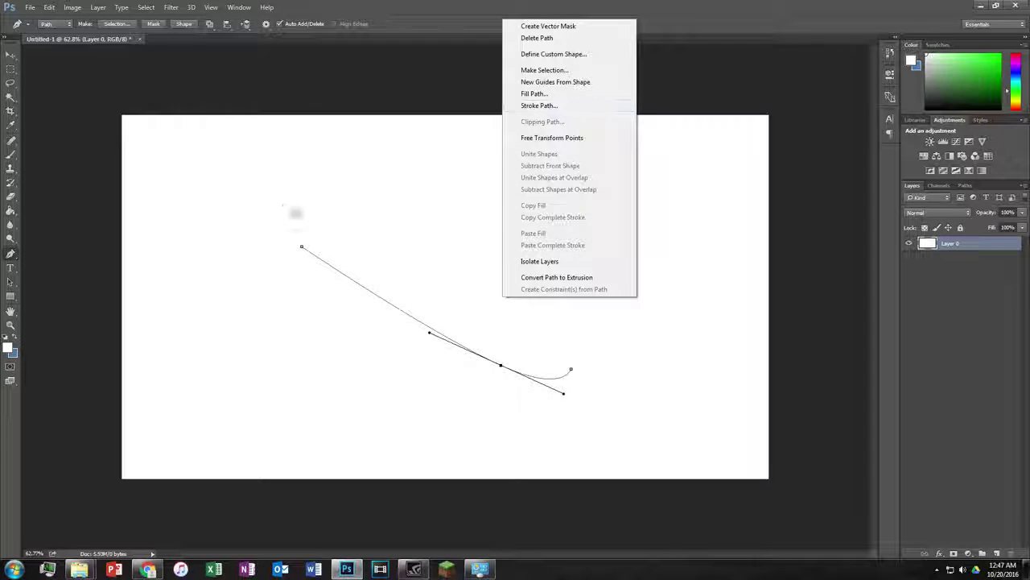
{"action": "left_click", "coordinate": [549, 108]}
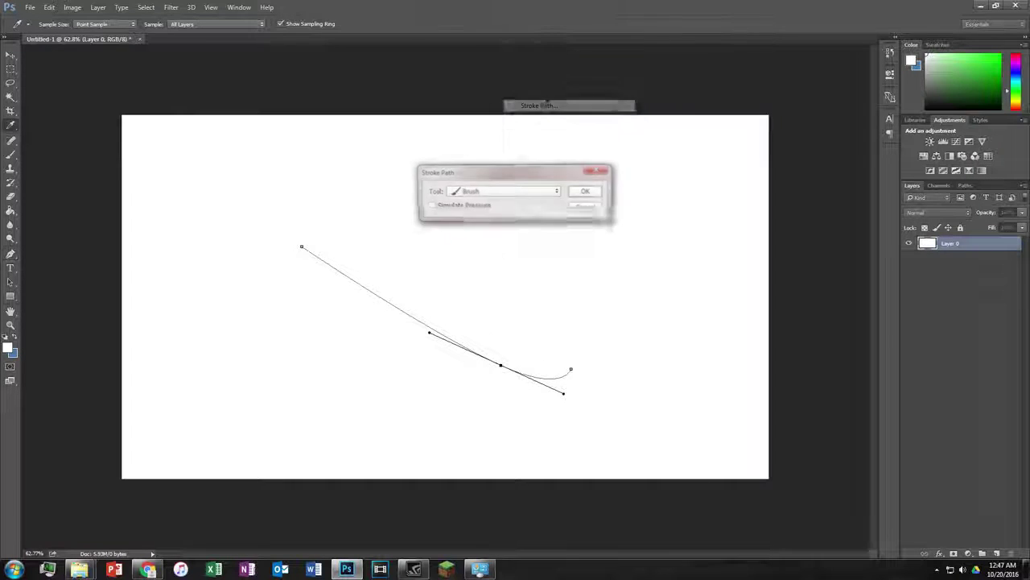
{"action": "left_click", "coordinate": [589, 193]}
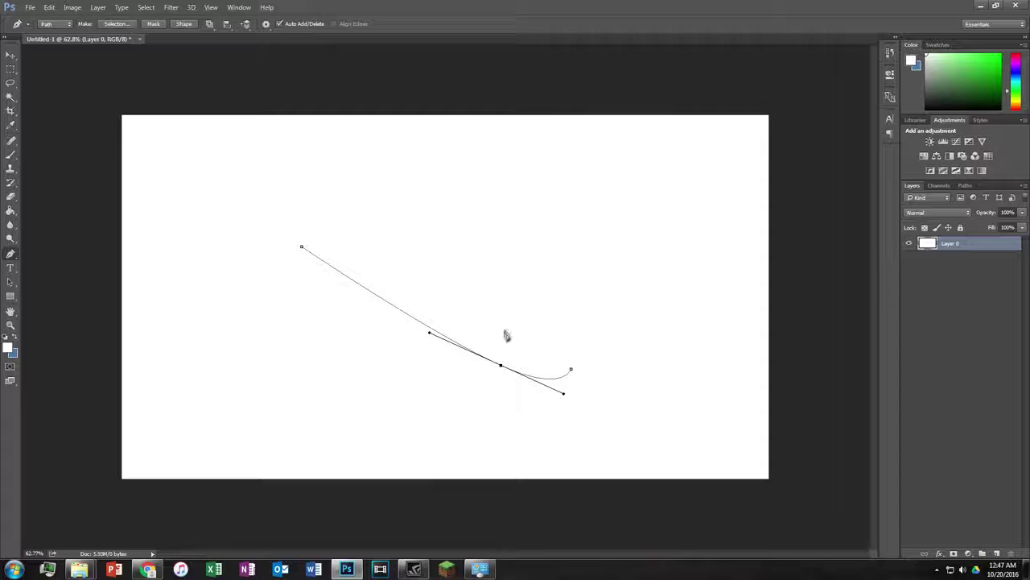
{"action": "scroll", "coordinate": [487, 358], "scroll_direction": "up", "scroll_amount": 3}
{"action": "scroll", "coordinate": [491, 387], "scroll_direction": "up", "scroll_amount": 1}
{"action": "scroll", "coordinate": [489, 387], "scroll_direction": "down", "scroll_amount": 2}
{"action": "scroll", "coordinate": [490, 386], "scroll_direction": "down", "scroll_amount": 2}
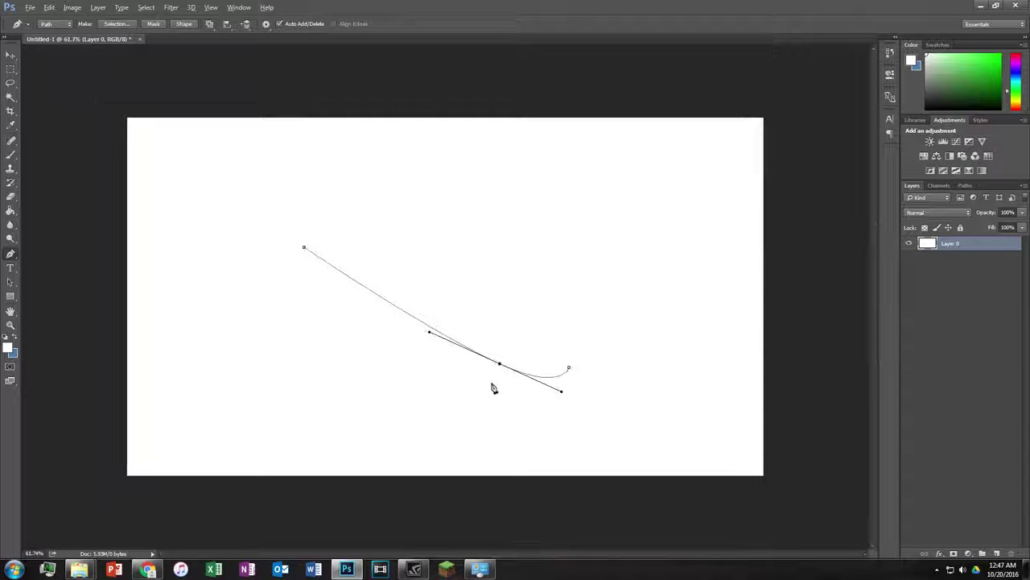
{"action": "left_click", "coordinate": [8, 347]}
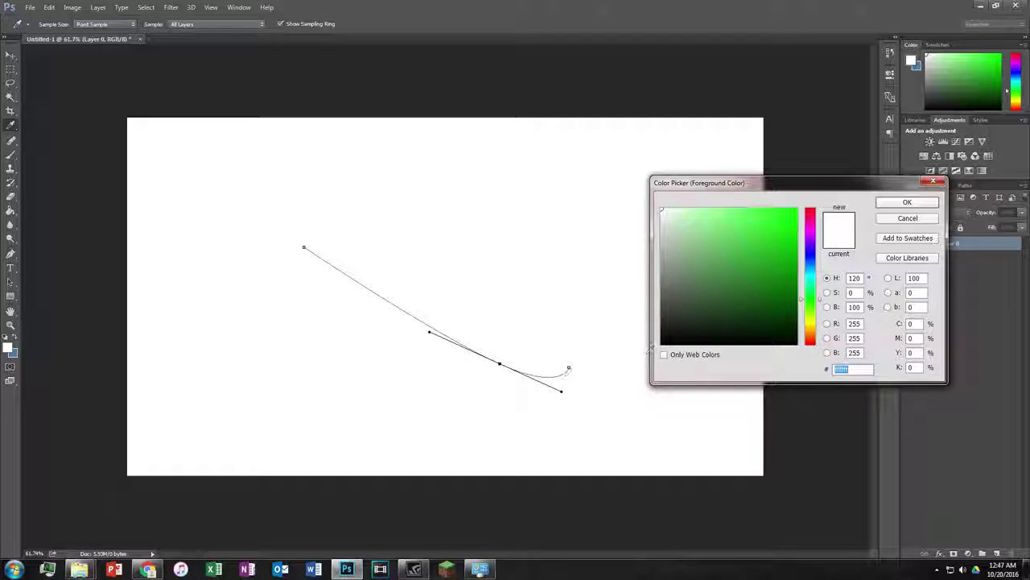
Set the foreground to #000000 and stroke the path with a thick black brush
{"action": "type", "text": "000000"}
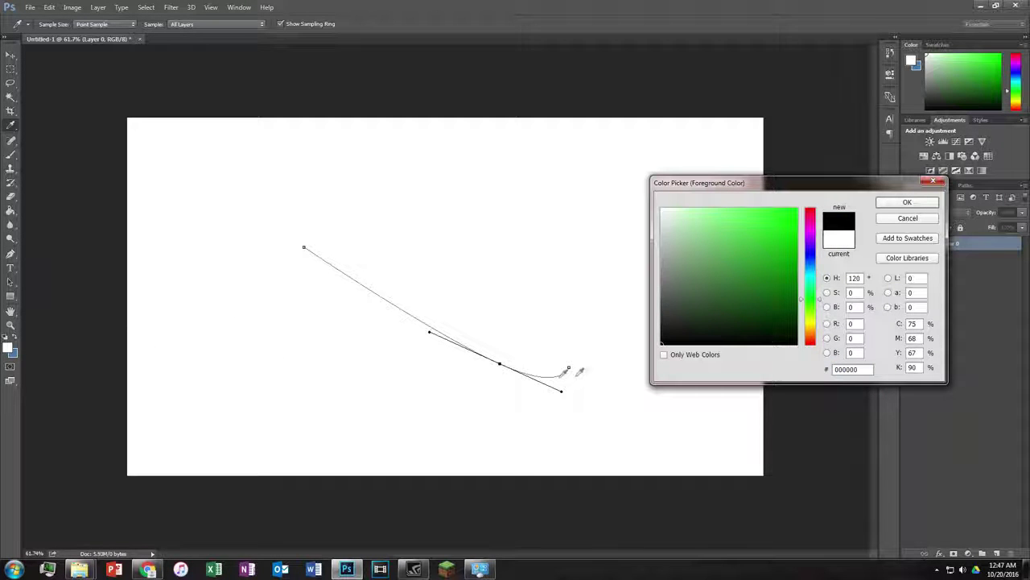
{"action": "key", "text": "Return"}
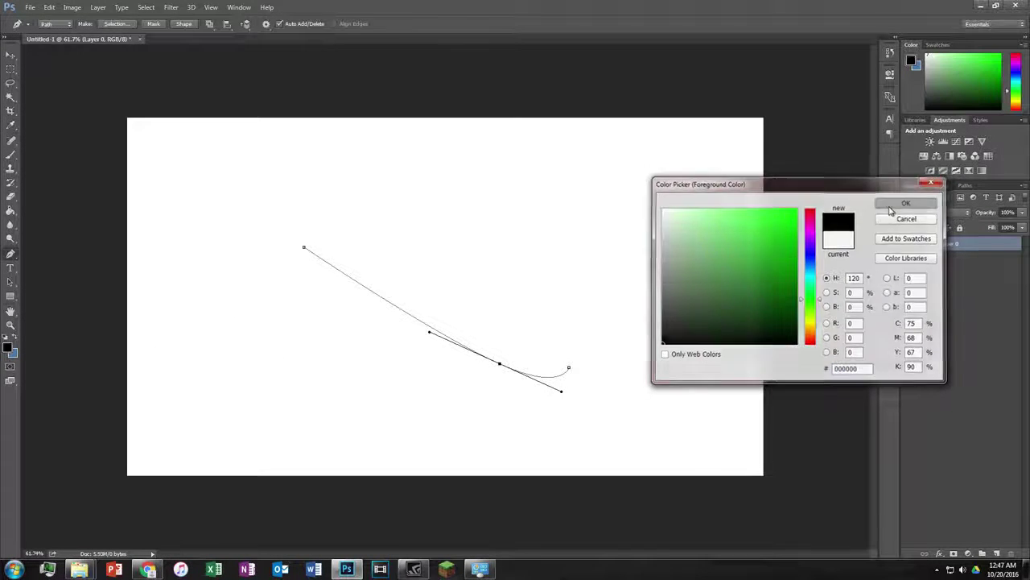
{"action": "right_click", "coordinate": [489, 330]}
{"action": "left_click", "coordinate": [531, 345]}
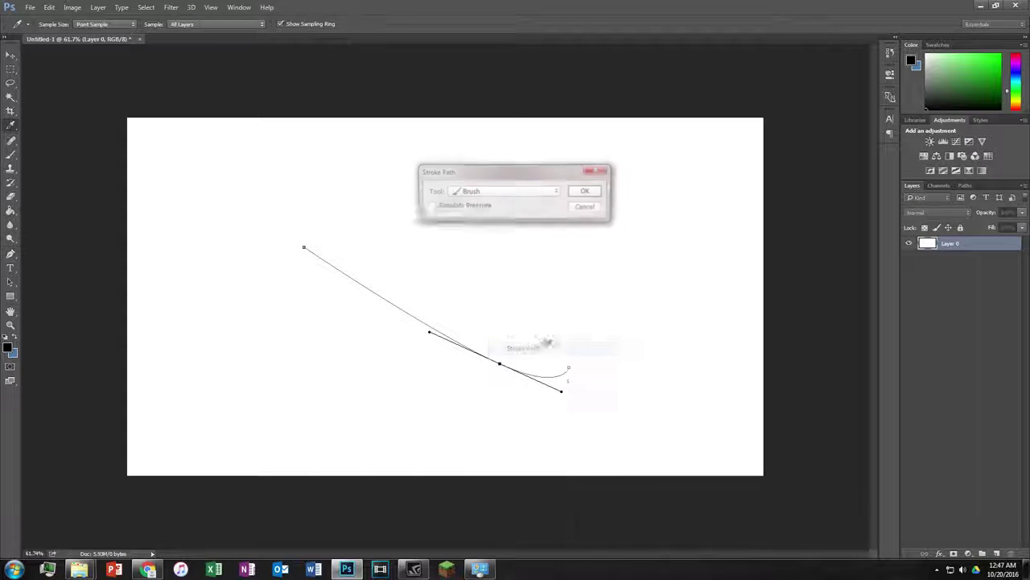
{"action": "left_click", "coordinate": [588, 191]}
{"action": "scroll", "coordinate": [472, 333], "scroll_direction": "up", "scroll_amount": 1}
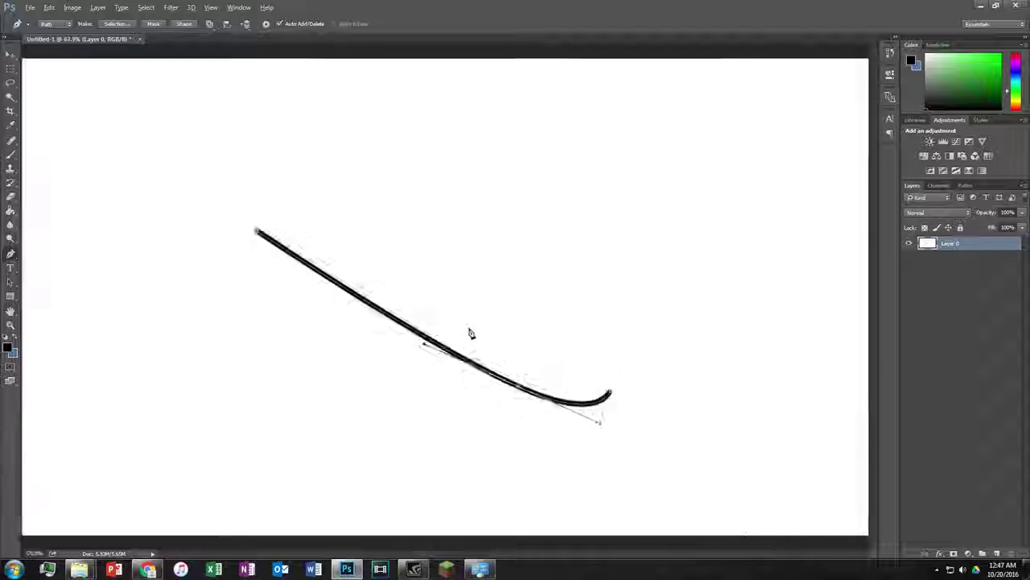
{"action": "scroll", "coordinate": [472, 333], "scroll_direction": "down", "scroll_amount": 2}
Delete the path, keeping the black slope, and minimize Photoshop to the desktop
{"action": "right_click", "coordinate": [470, 334]}
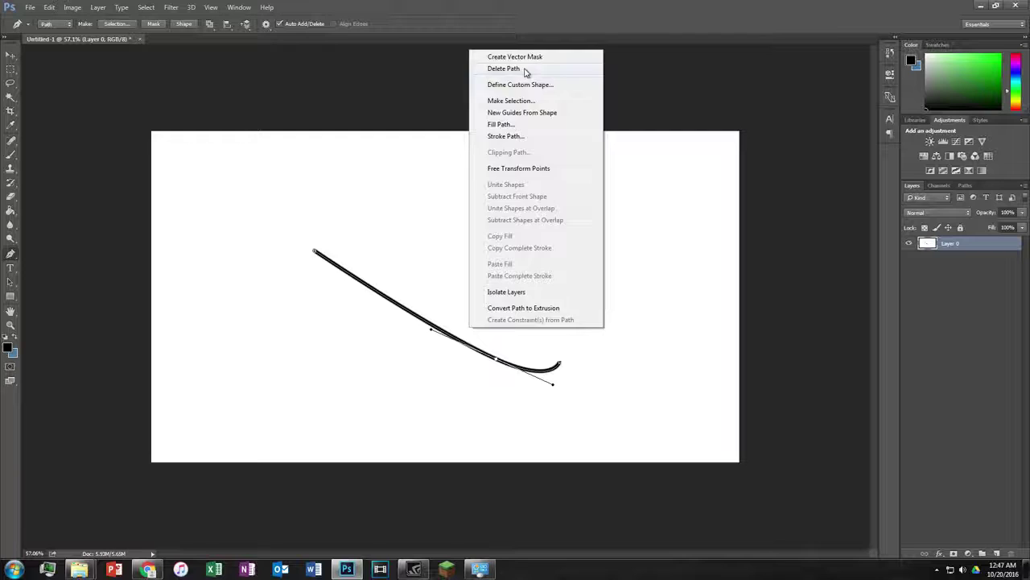
{"action": "left_click", "coordinate": [525, 67]}
{"action": "scroll", "coordinate": [464, 320], "scroll_direction": "up", "scroll_amount": 1}
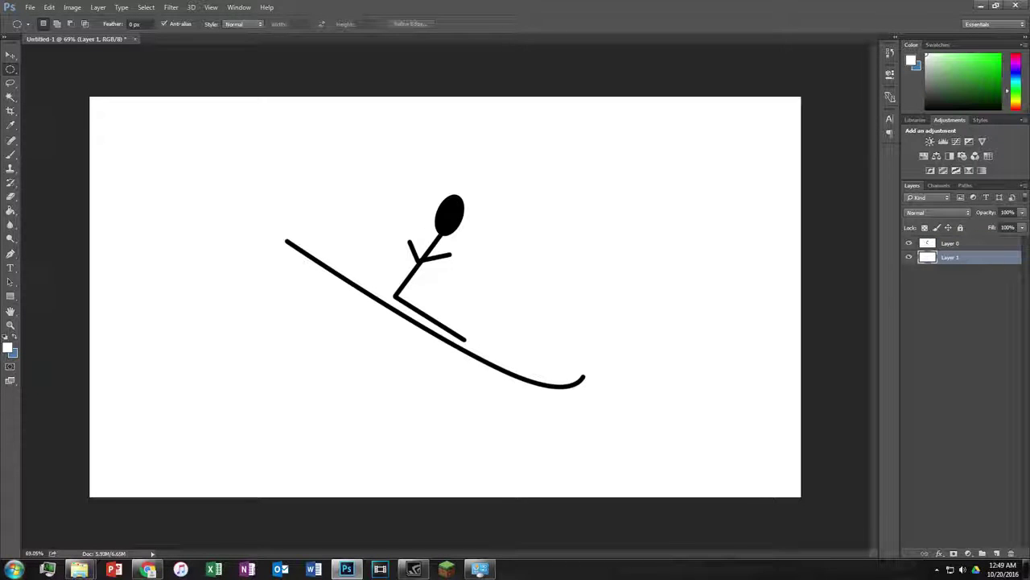
{"action": "left_click", "coordinate": [346, 569]}
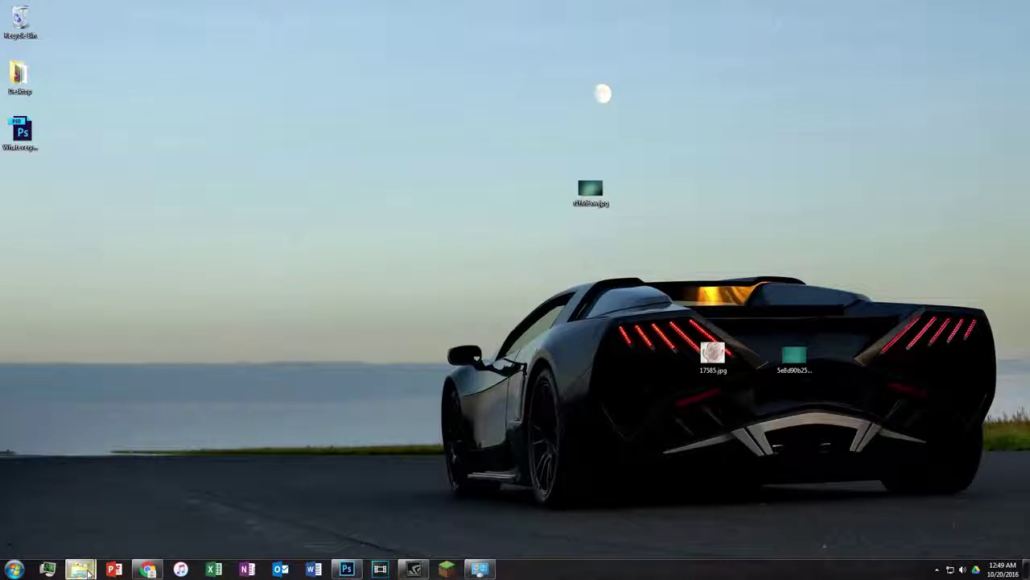
Preview PP.png and the bokeh texture image from the PP folder in Photo Viewer
{"action": "left_click", "coordinate": [69, 507]}
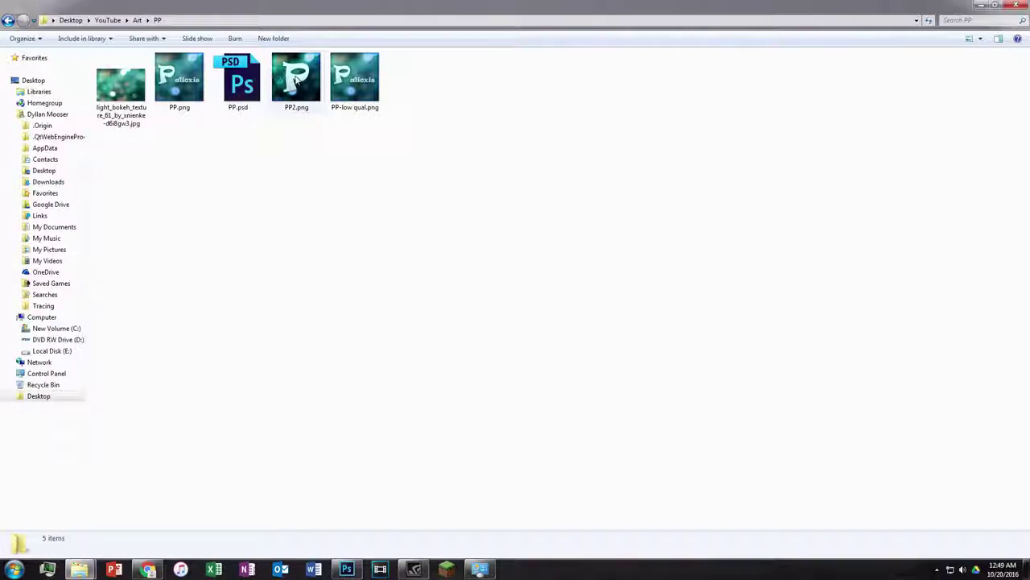
{"action": "double_click", "coordinate": [179, 81]}
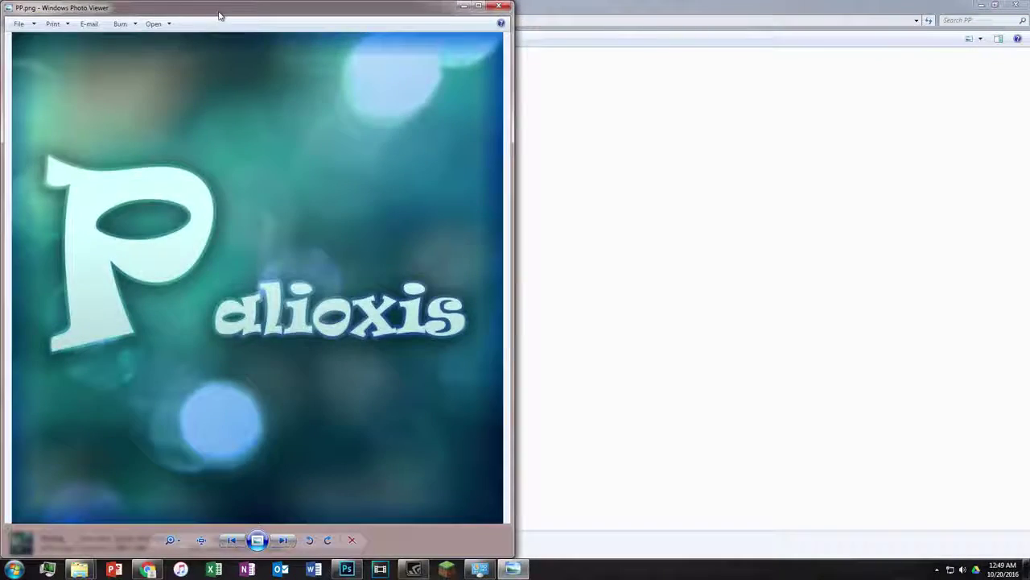
{"action": "left_click_drag", "start_coordinate": [218, 17], "coordinate": [673, 20]}
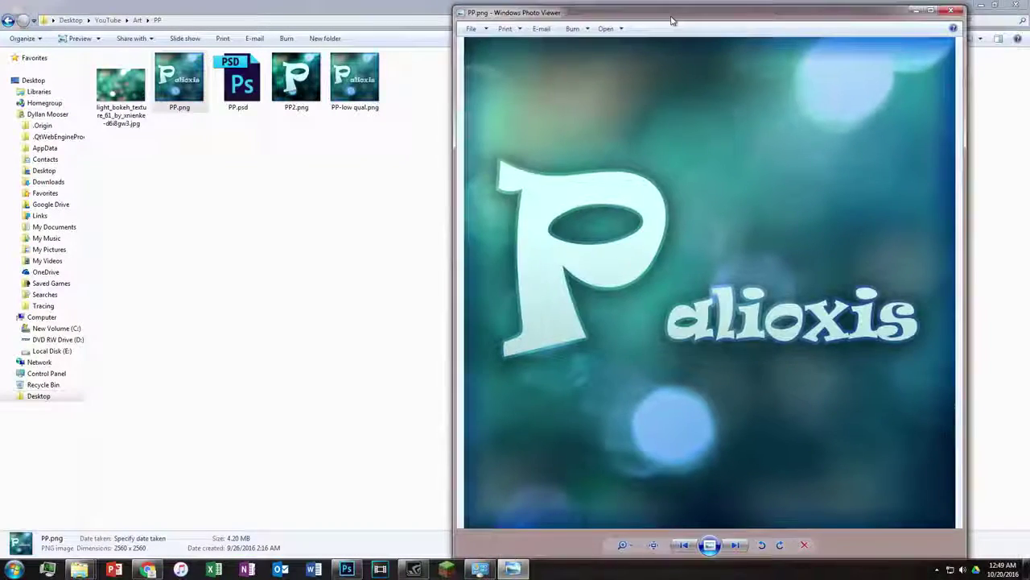
{"action": "double_click", "coordinate": [121, 84]}
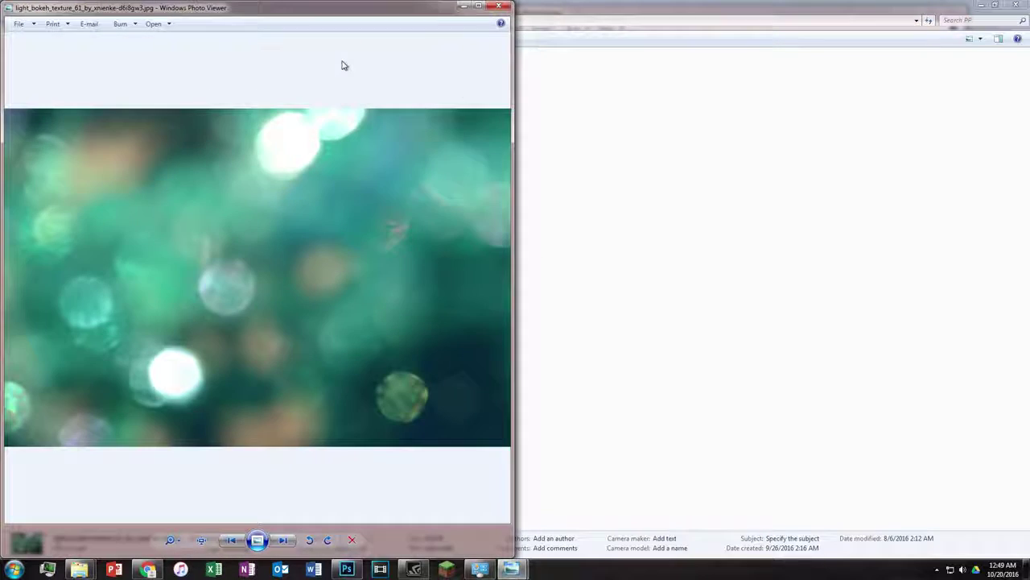
{"action": "left_click_drag", "start_coordinate": [344, 14], "coordinate": [516, 63]}
{"action": "left_click_drag", "start_coordinate": [621, 63], "coordinate": [638, 73]}
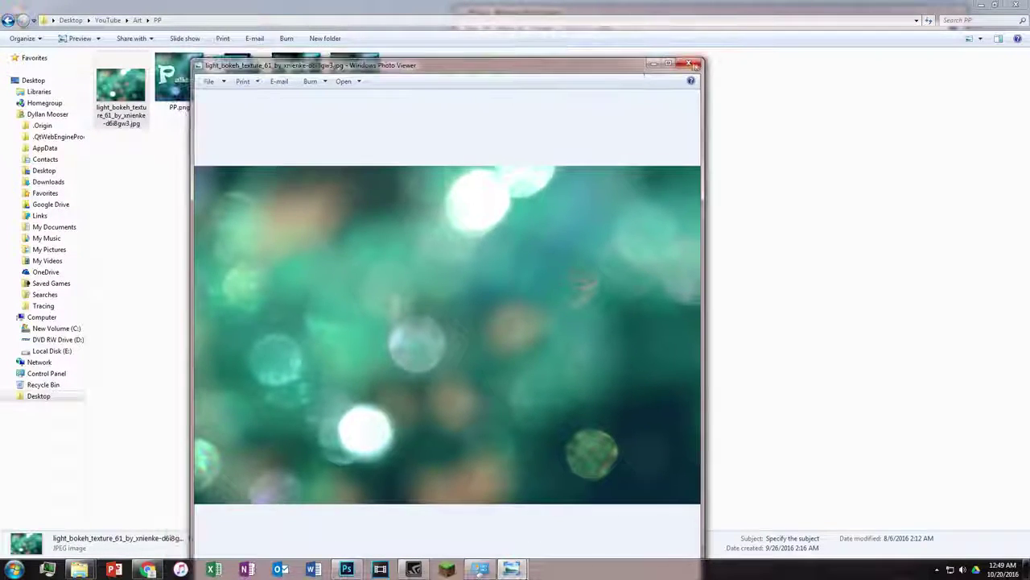
{"action": "left_click", "coordinate": [690, 64]}
{"action": "left_click", "coordinate": [303, 86]}
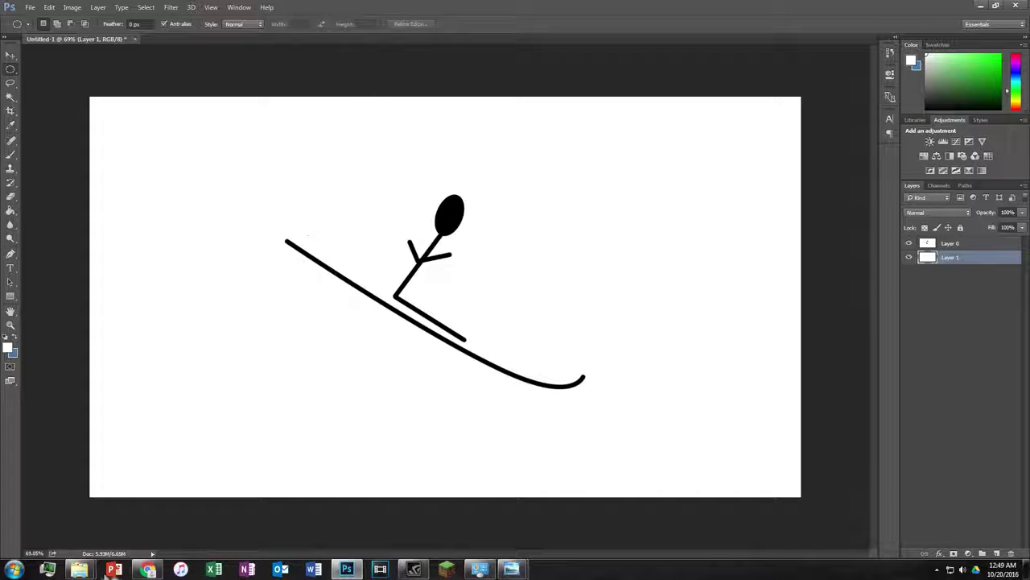
Drag the bokeh image from the PP folder onto the Photoshop canvas as a placed layer
{"action": "mouse_move", "coordinate": [79, 570]}
{"action": "left_click", "coordinate": [69, 511]}
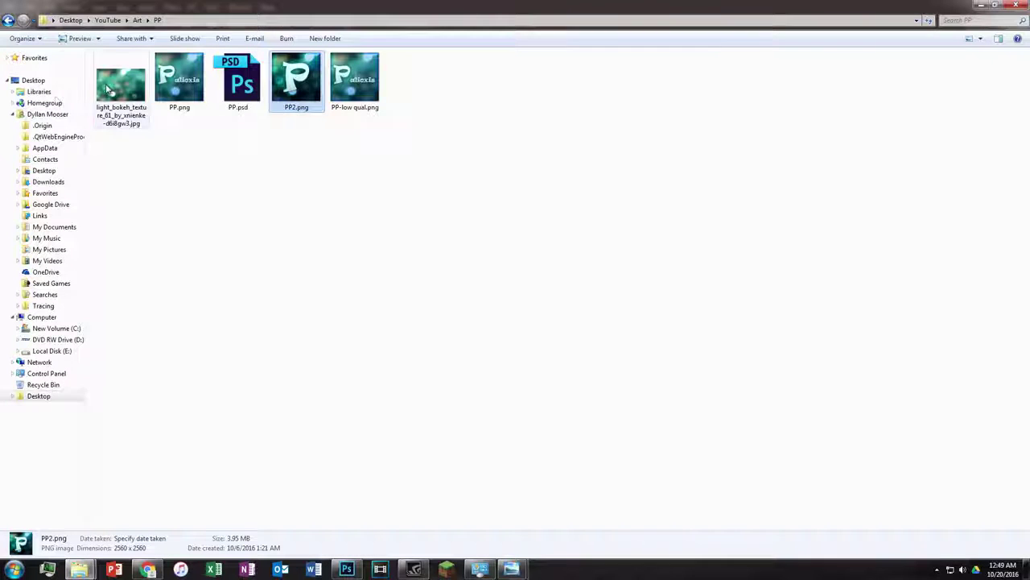
{"action": "left_click_drag", "start_coordinate": [108, 88], "coordinate": [346, 564]}
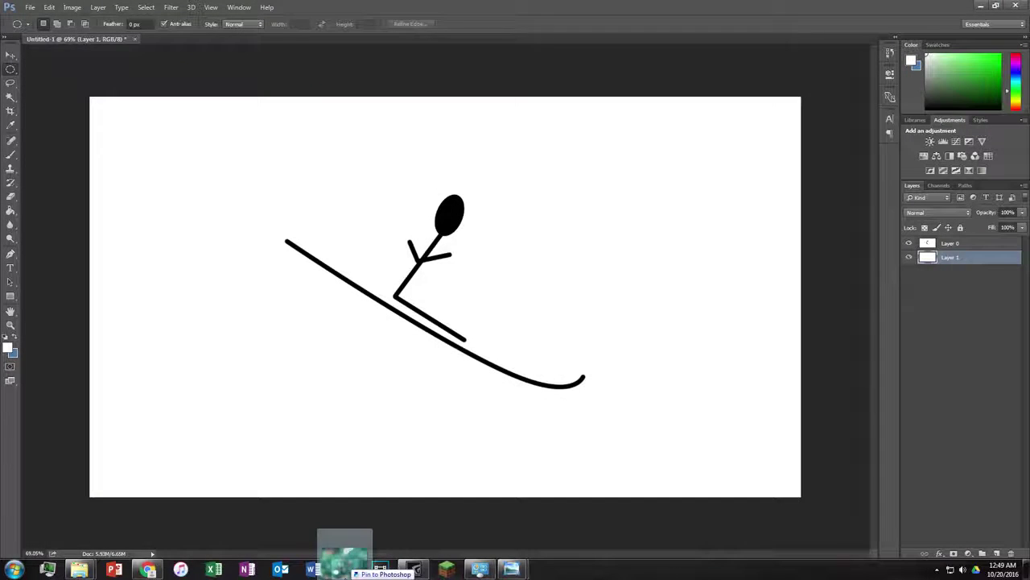
{"action": "left_click_drag", "start_coordinate": [346, 563], "coordinate": [356, 363]}
{"action": "left_click", "coordinate": [379, 26]}
Move the bokeh layer to the top, hide Layer 0 and Layer 1, and rasterize it
{"action": "left_click_drag", "start_coordinate": [966, 257], "coordinate": [957, 244]}
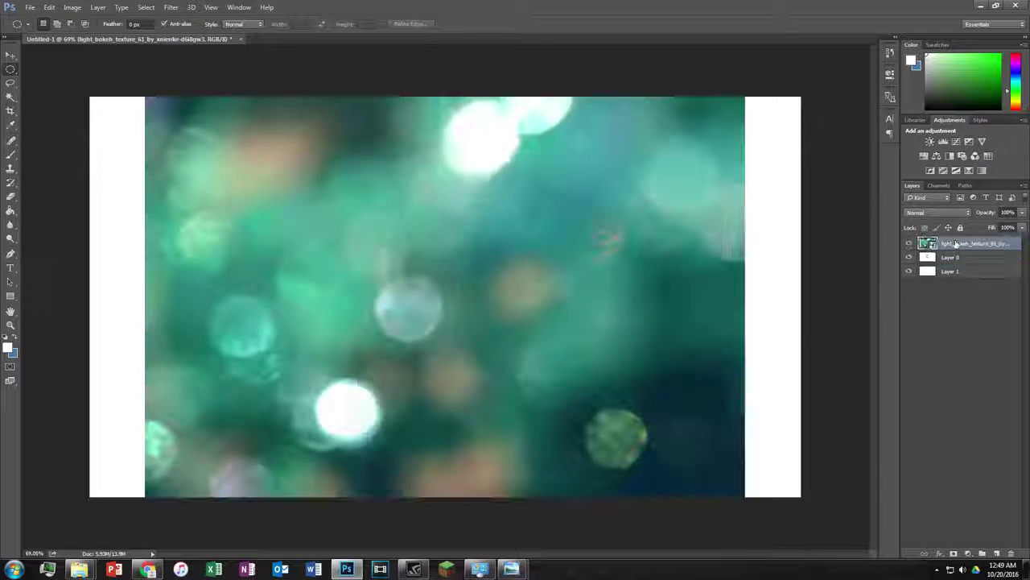
{"action": "left_click_drag", "start_coordinate": [911, 273], "coordinate": [909, 256]}
{"action": "right_click", "coordinate": [961, 243]}
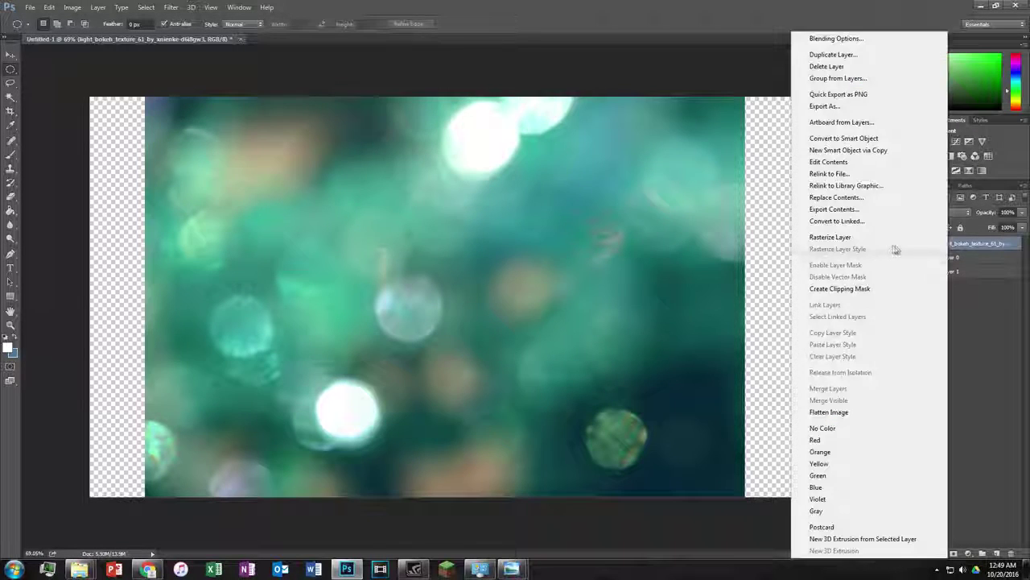
{"action": "left_click", "coordinate": [886, 244]}
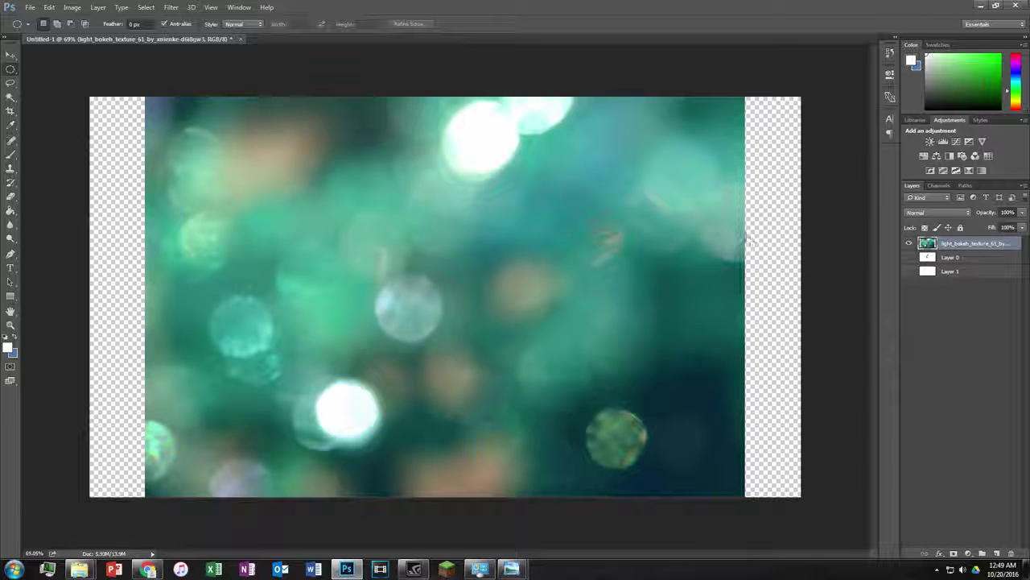
{"action": "left_click", "coordinate": [170, 8]}
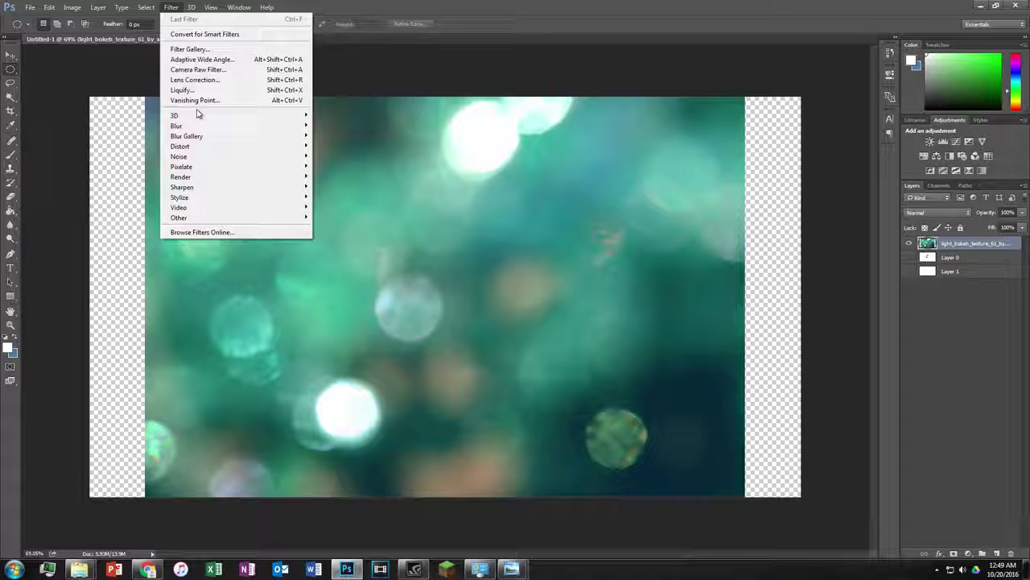
{"action": "mouse_move", "coordinate": [209, 101]}
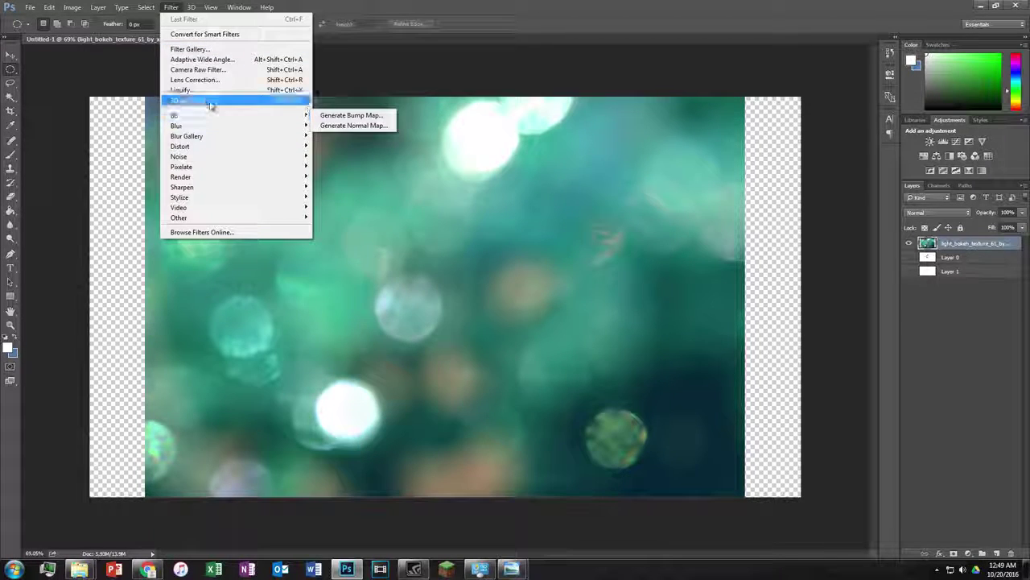
Apply Lens Correction: fringe +84.92/-96.03, vignette +84, midpoint +71, distortion +42
{"action": "left_click", "coordinate": [215, 80]}
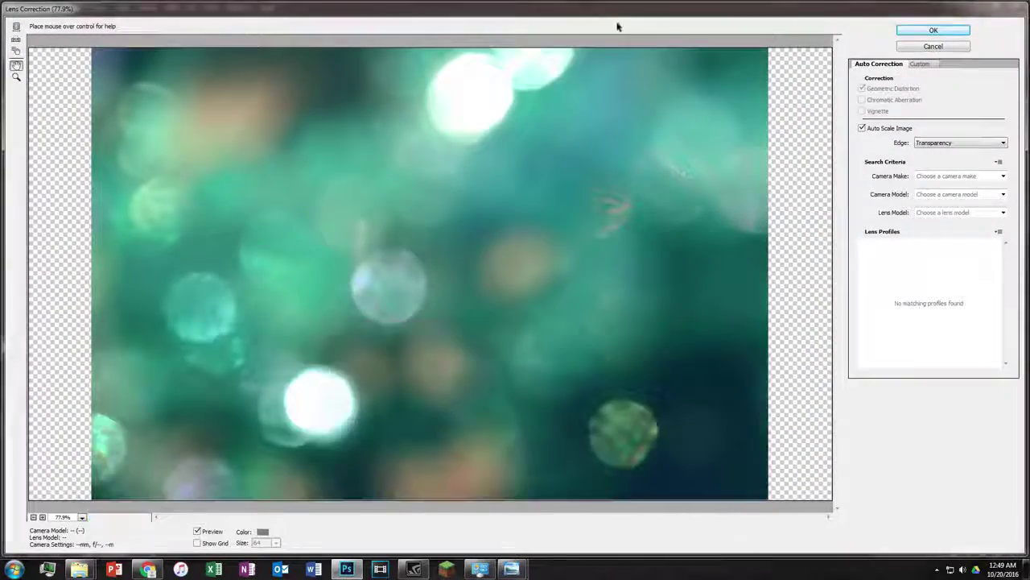
{"action": "double_click", "coordinate": [623, 13]}
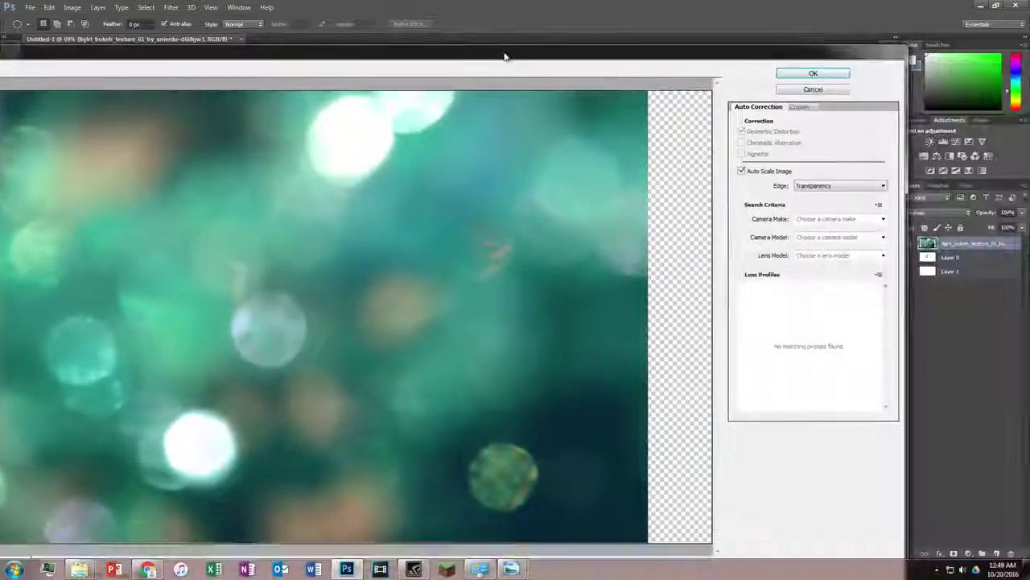
{"action": "left_click", "coordinate": [801, 107]}
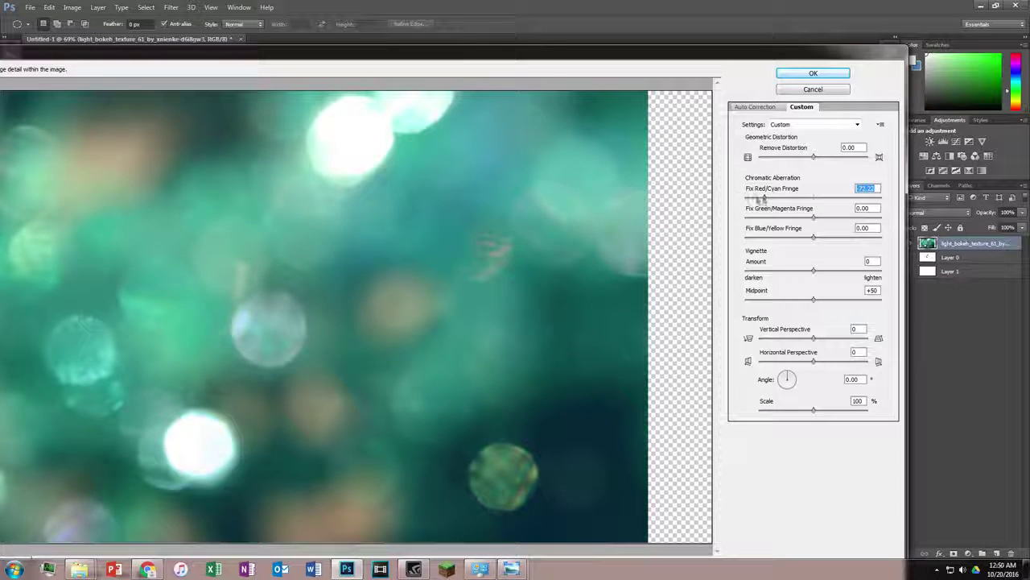
{"action": "left_click_drag", "start_coordinate": [813, 217], "coordinate": [874, 217]}
{"action": "left_click_drag", "start_coordinate": [814, 237], "coordinate": [749, 237]}
{"action": "left_click_drag", "start_coordinate": [860, 273], "coordinate": [875, 273]}
{"action": "mouse_move", "coordinate": [813, 299]}
{"action": "left_mouse_down"}
{"action": "mouse_move", "coordinate": [862, 300]}
{"action": "mouse_move", "coordinate": [845, 300]}
{"action": "left_mouse_up"}
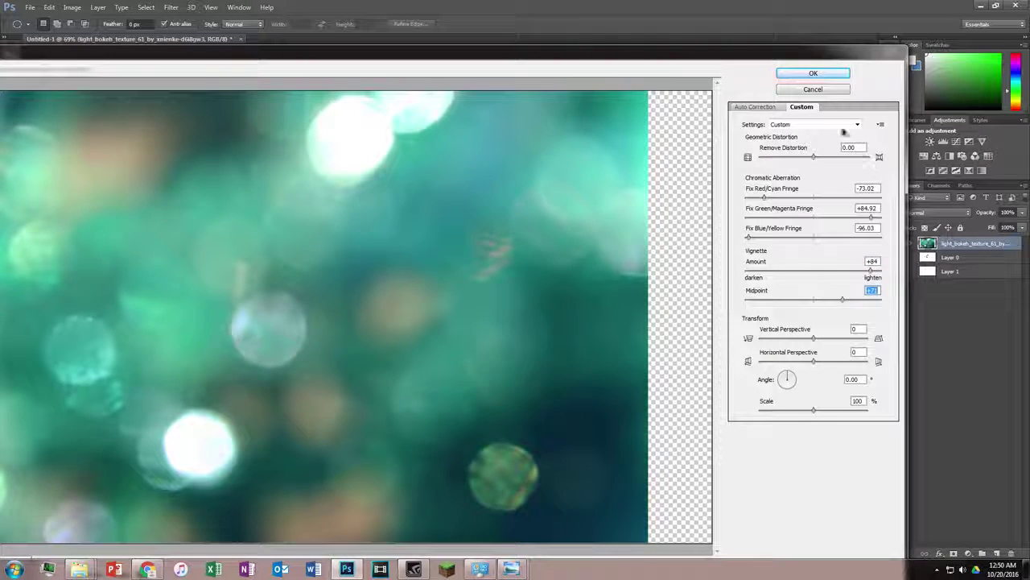
{"action": "left_click_drag", "start_coordinate": [812, 158], "coordinate": [835, 158]}
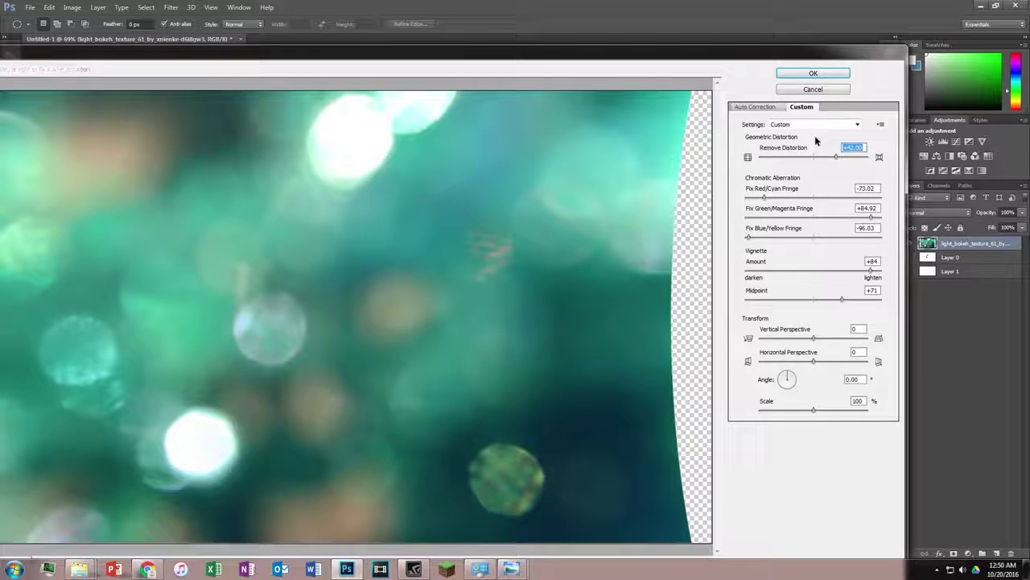
{"action": "left_click", "coordinate": [834, 73]}
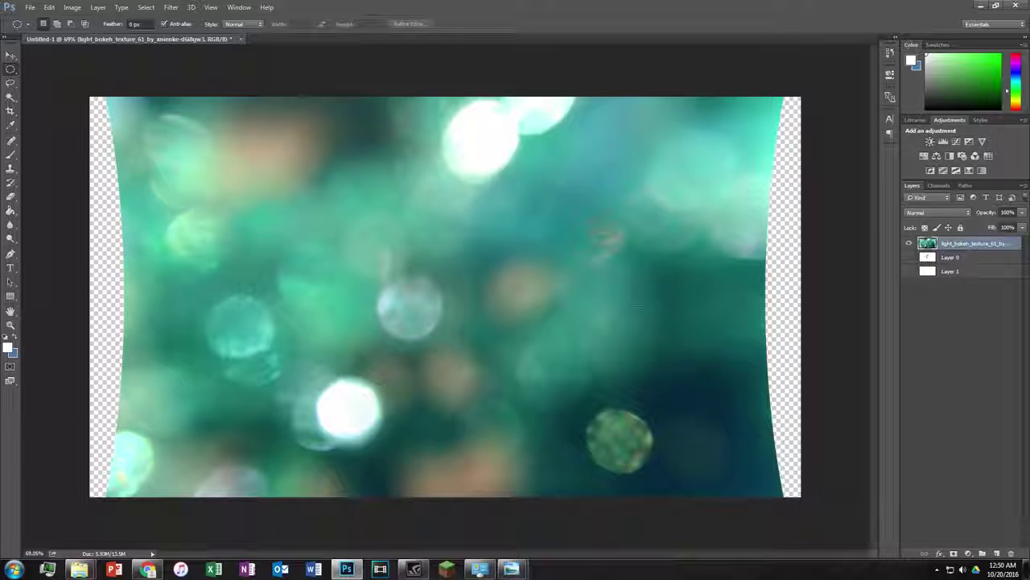
{"action": "left_click", "coordinate": [171, 7]}
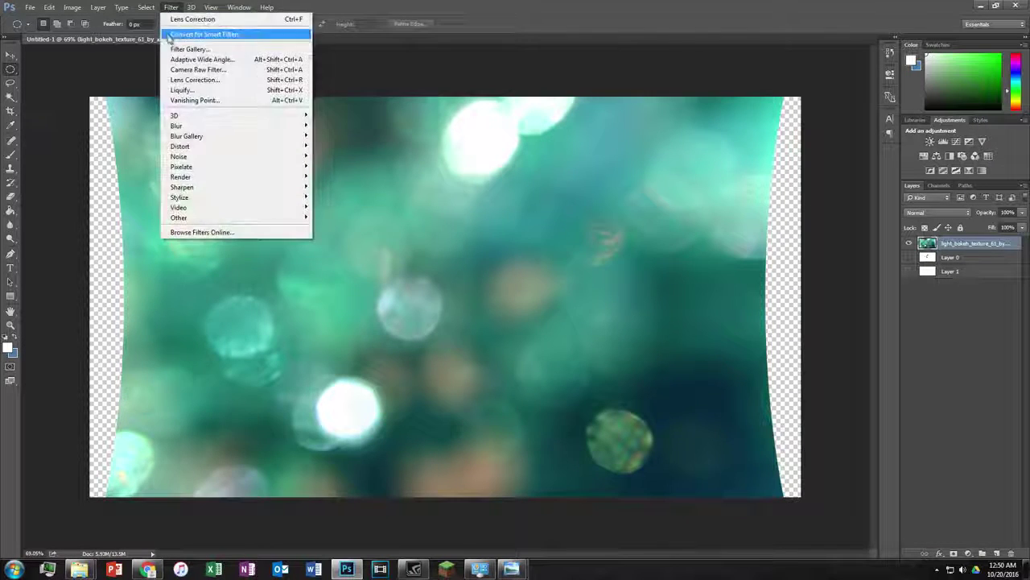
{"action": "left_click", "coordinate": [211, 91]}
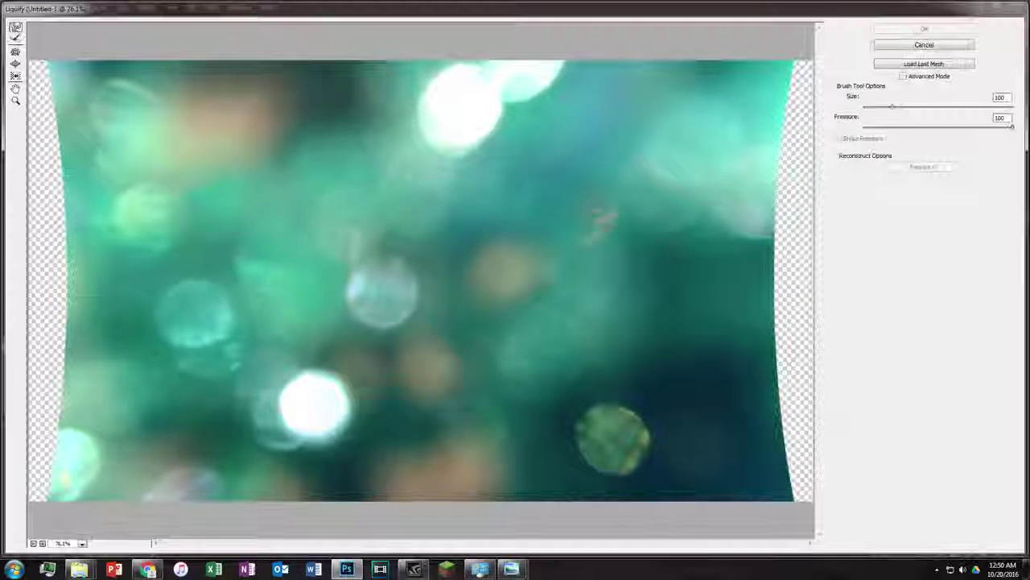
{"action": "mouse_move", "coordinate": [379, 274]}
{"action": "left_mouse_down"}
{"action": "mouse_move", "coordinate": [407, 343]}
{"action": "mouse_move", "coordinate": [402, 371]}
{"action": "mouse_move", "coordinate": [346, 403]}
{"action": "mouse_move", "coordinate": [375, 394]}
{"action": "mouse_move", "coordinate": [282, 318]}
{"action": "left_mouse_up"}
{"action": "mouse_move", "coordinate": [120, 290]}
{"action": "left_mouse_down"}
{"action": "mouse_move", "coordinate": [89, 282]}
{"action": "mouse_move", "coordinate": [483, 242]}
{"action": "mouse_move", "coordinate": [654, 153]}
{"action": "left_mouse_up"}
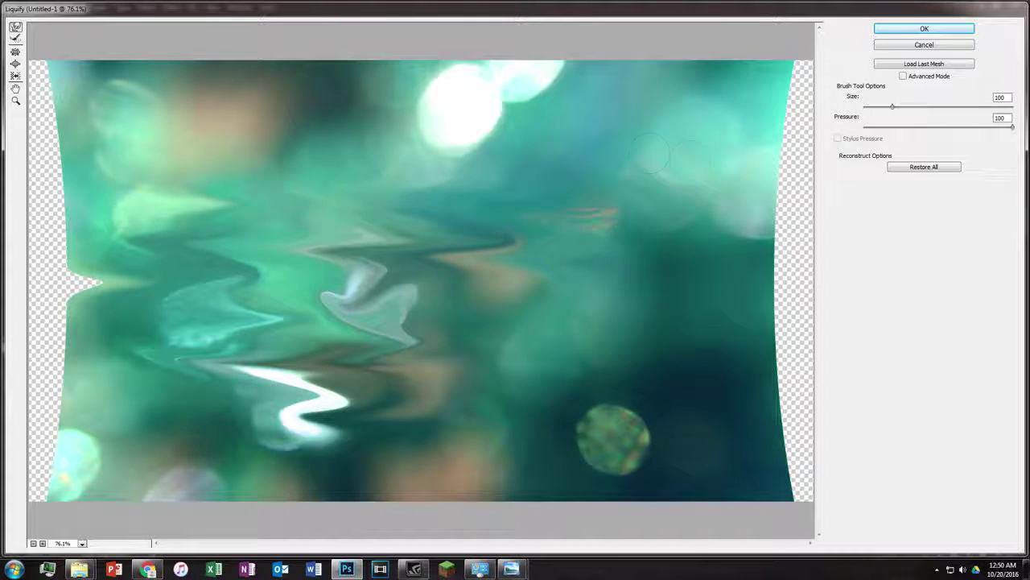
{"action": "left_click_drag", "start_coordinate": [467, 117], "coordinate": [371, 123]}
{"action": "left_click_drag", "start_coordinate": [564, 386], "coordinate": [342, 377]}
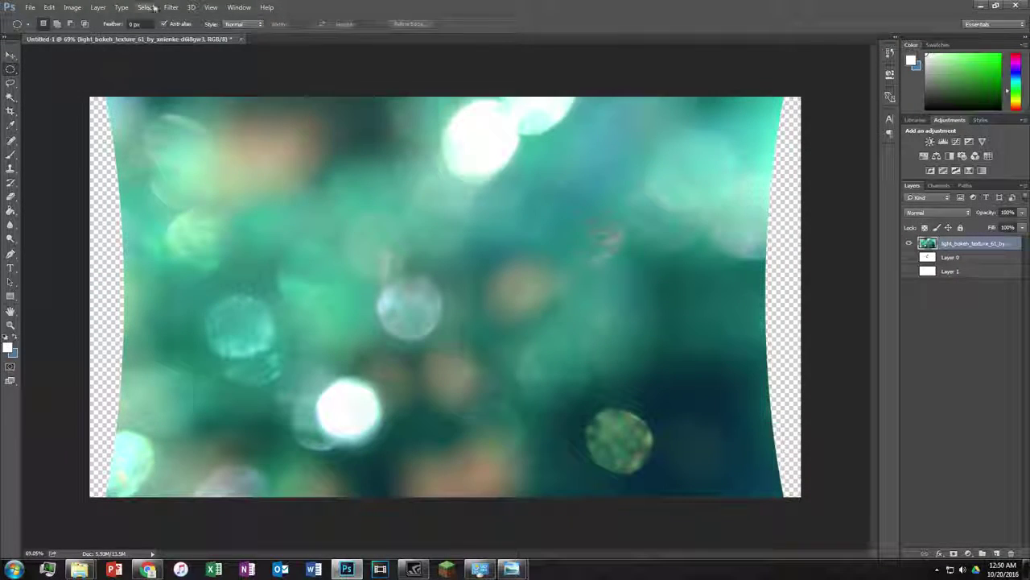
Blur the bokeh layer with a Gaussian Blur of 6.3-pixel radius
{"action": "left_click", "coordinate": [171, 7]}
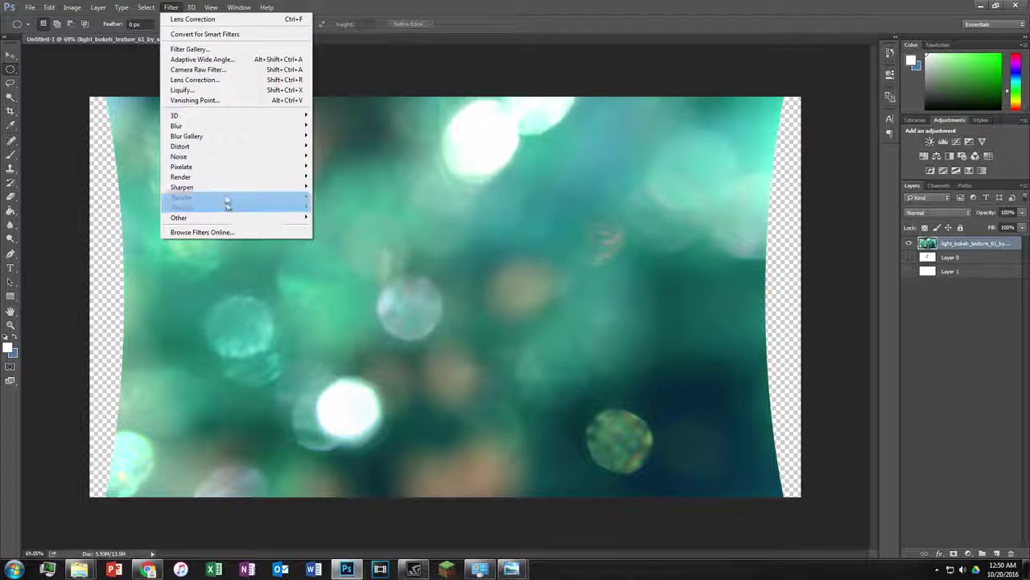
{"action": "mouse_move", "coordinate": [176, 126]}
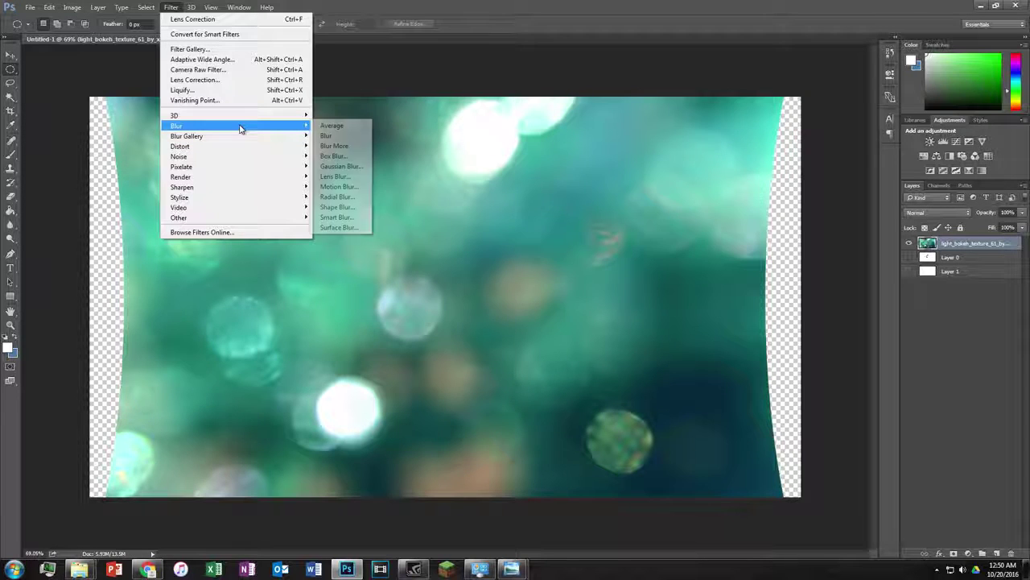
{"action": "left_click", "coordinate": [340, 166]}
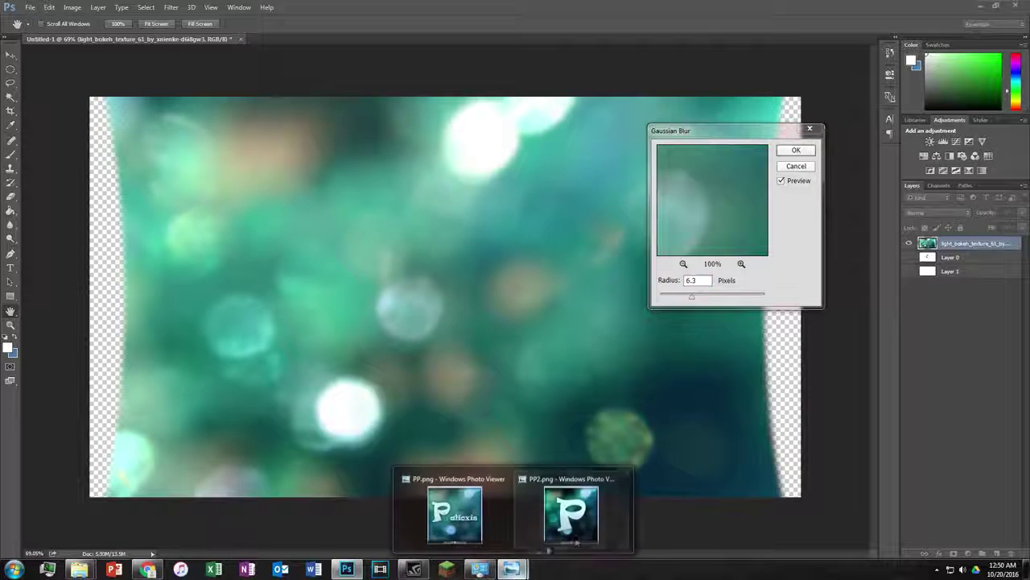
{"action": "mouse_move", "coordinate": [512, 569]}
{"action": "left_click", "coordinate": [538, 527]}
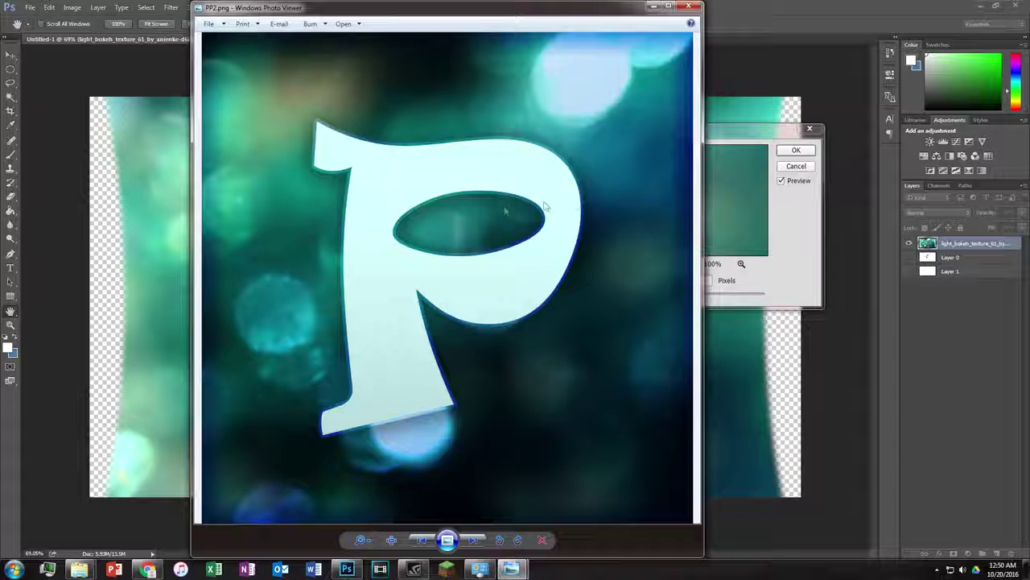
{"action": "left_click", "coordinate": [654, 7]}
{"action": "left_click", "coordinate": [797, 153]}
{"action": "key", "text": "m"}
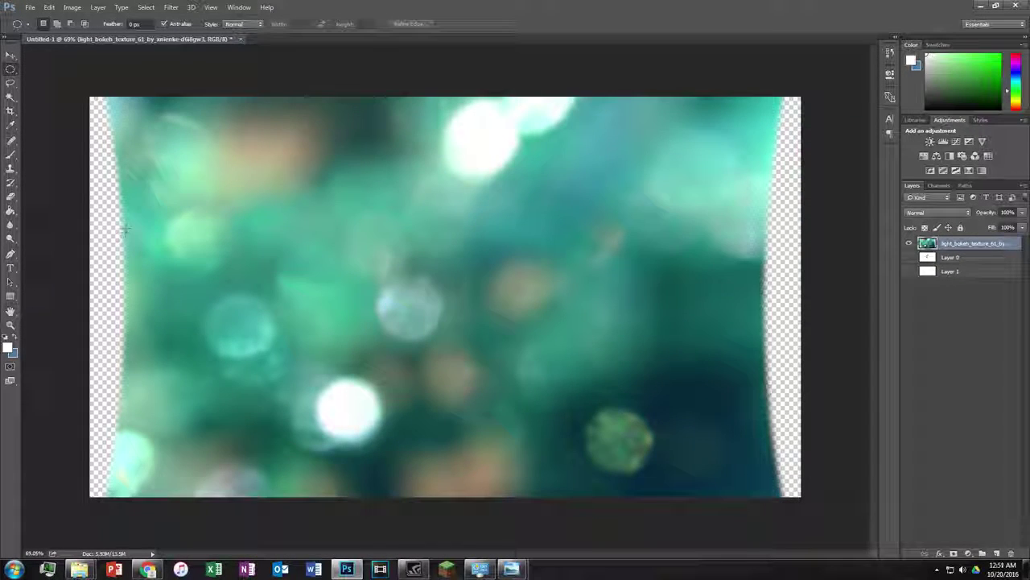
{"action": "left_click", "coordinate": [10, 267]}
Type 'Channel Name' in a text box above the canvas centre and nudge it right
{"action": "left_click", "coordinate": [373, 250]}
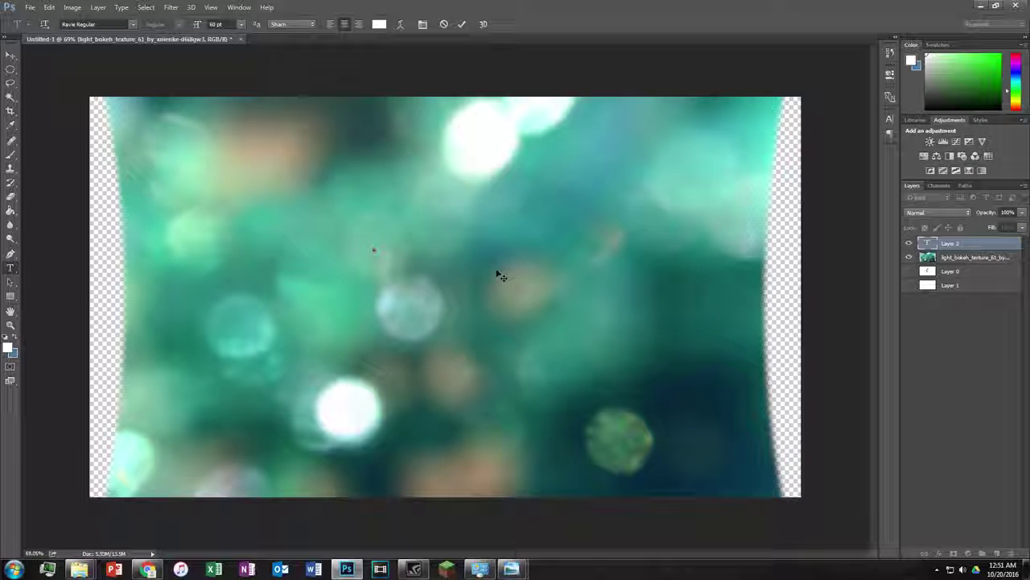
{"action": "type", "text": "C"}
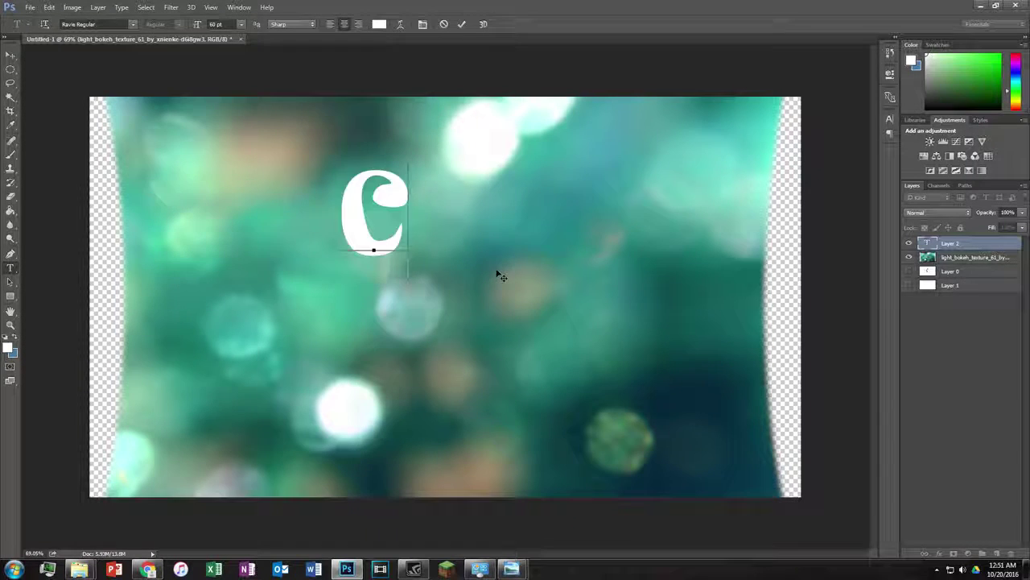
{"action": "type", "text": "hannel Name"}
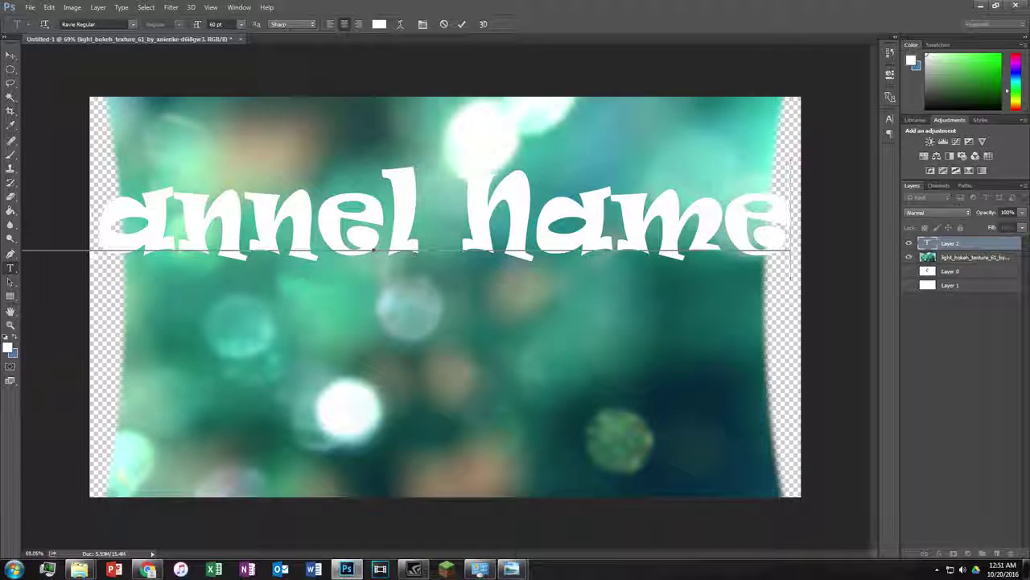
{"action": "key", "text": "ctrl+a"}
{"action": "left_click_drag", "start_coordinate": [392, 347], "coordinate": [395, 349]}
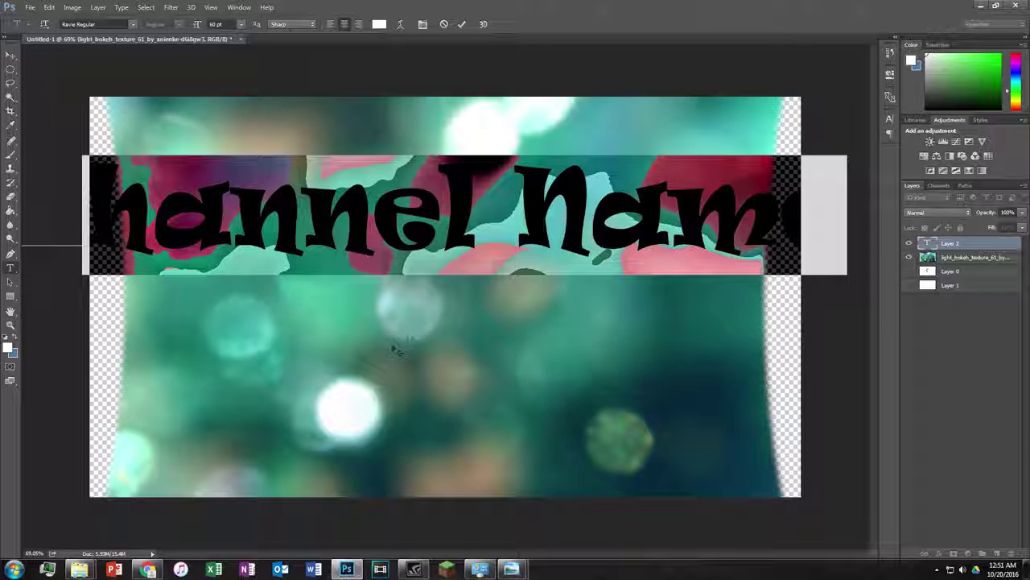
In the Character panel, stretch the title and squeeze the letters after the C narrower
{"action": "left_click", "coordinate": [423, 24]}
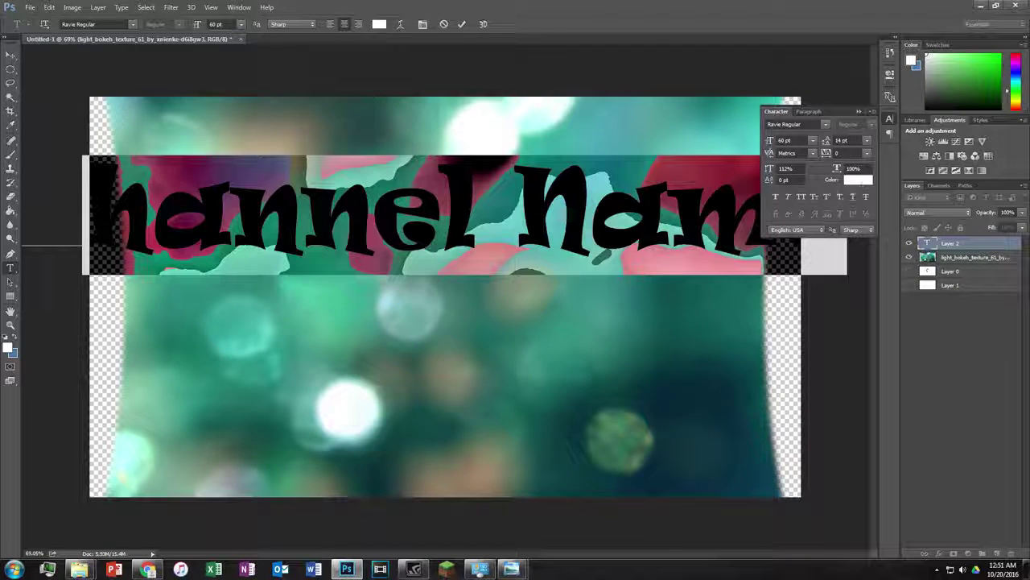
{"action": "left_click", "coordinate": [424, 24]}
{"action": "left_click", "coordinate": [424, 25]}
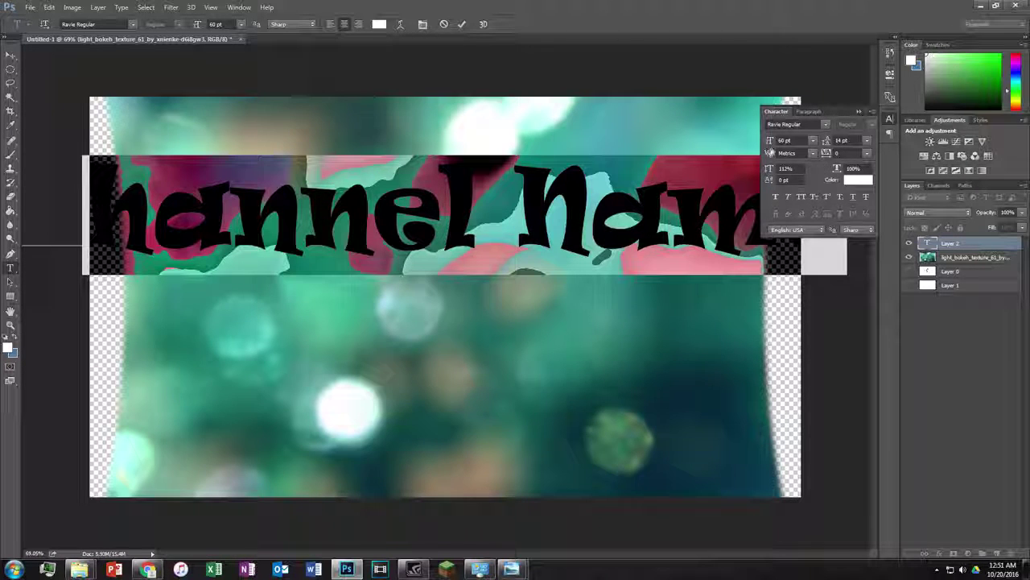
{"action": "left_click_drag", "start_coordinate": [770, 168], "coordinate": [743, 173]}
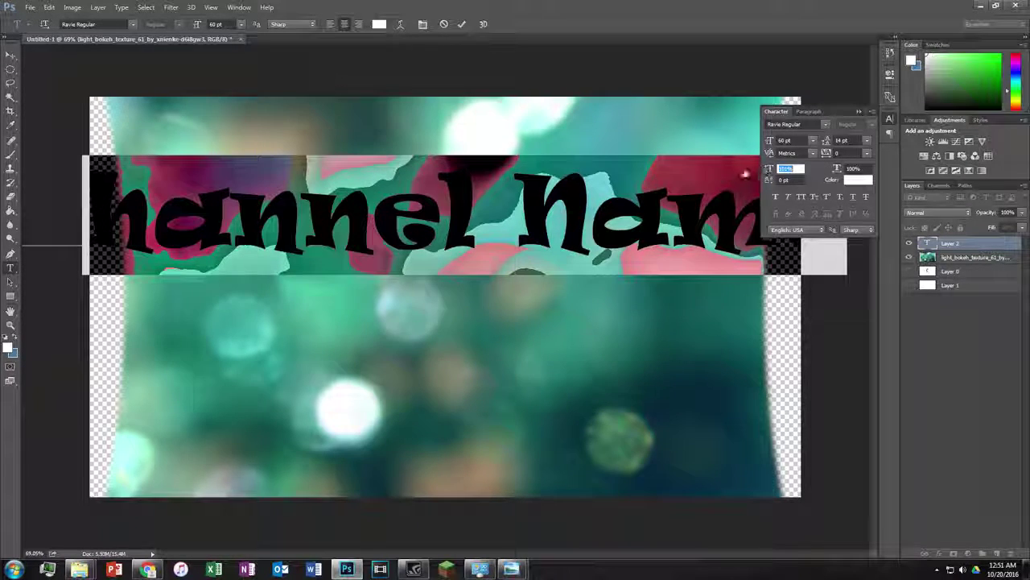
{"action": "mouse_move", "coordinate": [743, 173]}
{"action": "left_mouse_down"}
{"action": "mouse_move", "coordinate": [561, 355]}
{"action": "mouse_move", "coordinate": [844, 169]}
{"action": "left_mouse_up"}
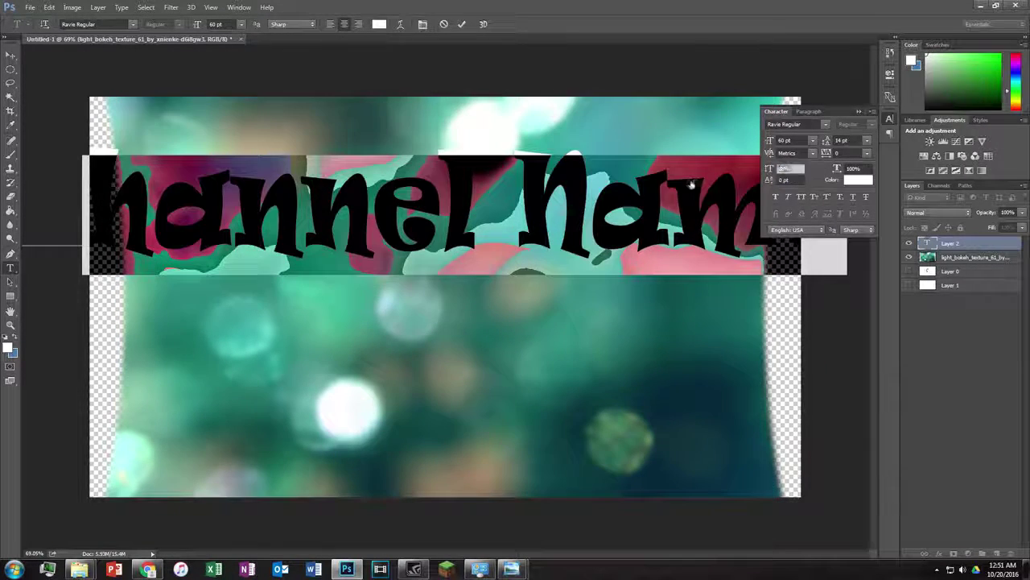
{"action": "type", "text": "88"}
{"action": "left_click_drag", "start_coordinate": [844, 169], "coordinate": [754, 182]}
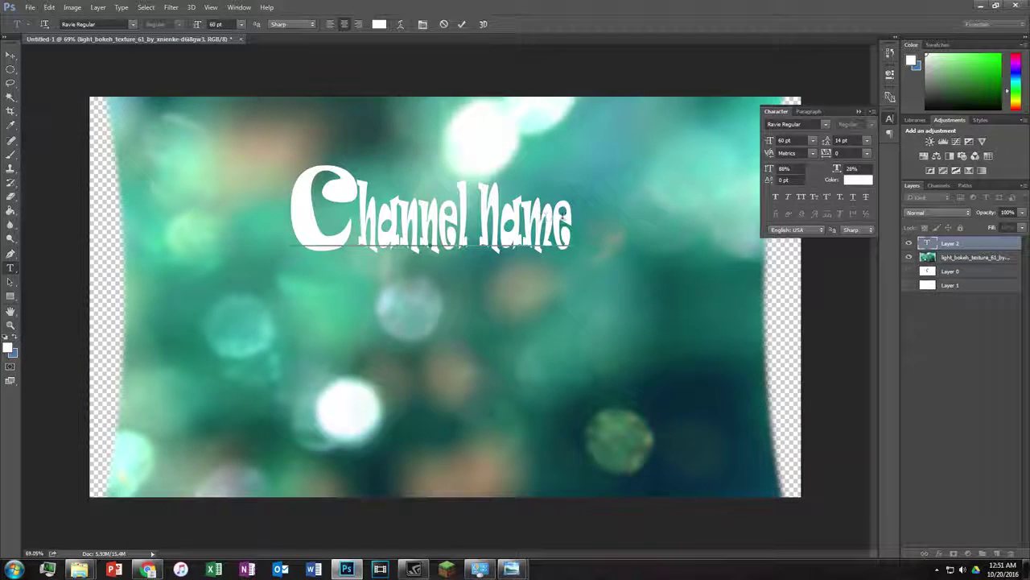
{"action": "left_click_drag", "start_coordinate": [572, 225], "coordinate": [359, 225]}
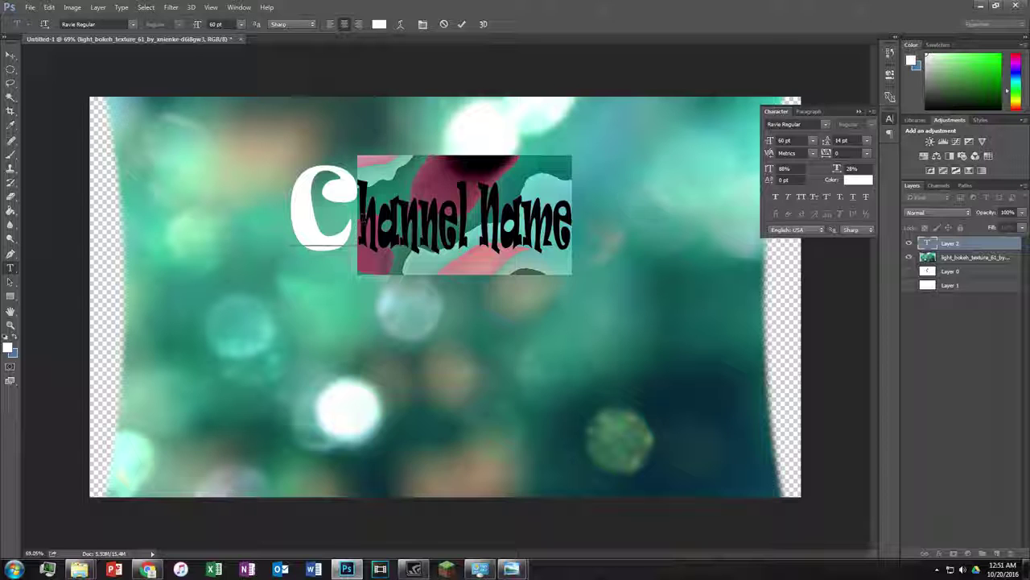
{"action": "left_click_drag", "start_coordinate": [770, 169], "coordinate": [748, 184]}
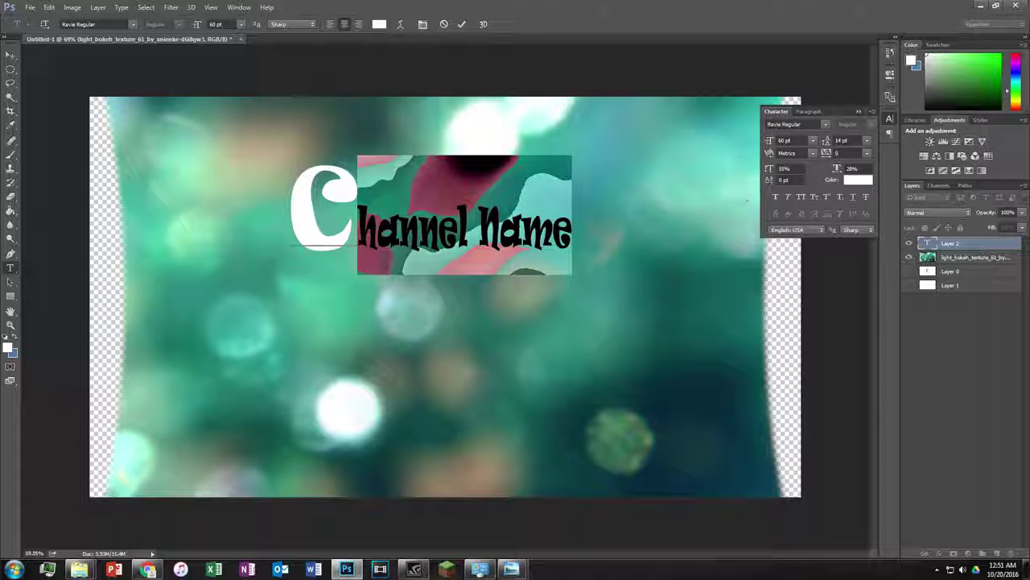
{"action": "mouse_move", "coordinate": [573, 230]}
{"action": "left_mouse_down"}
{"action": "mouse_move", "coordinate": [354, 240]}
{"action": "mouse_move", "coordinate": [303, 228]}
{"action": "left_mouse_up"}
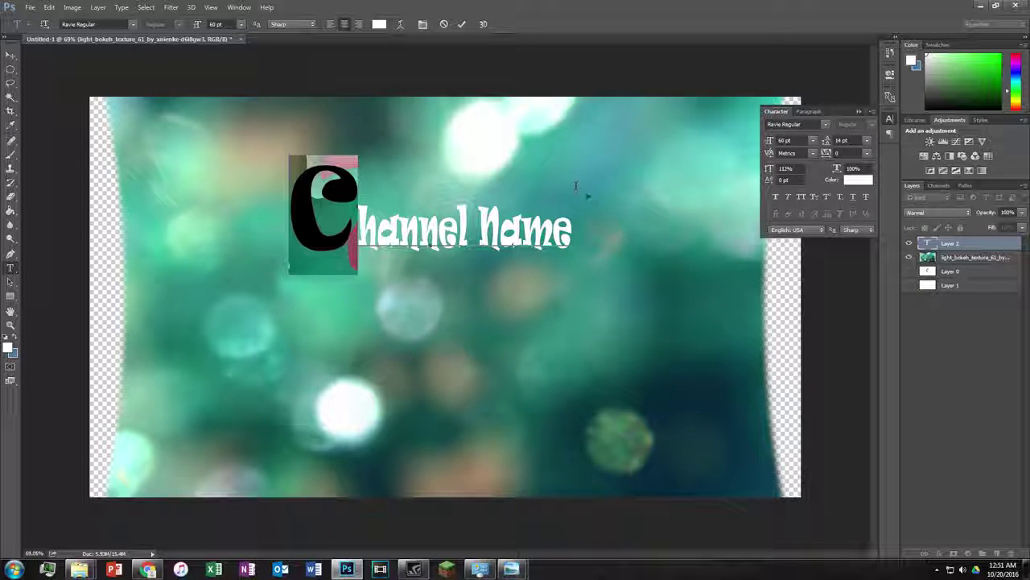
{"action": "key", "text": "ctrl+a"}
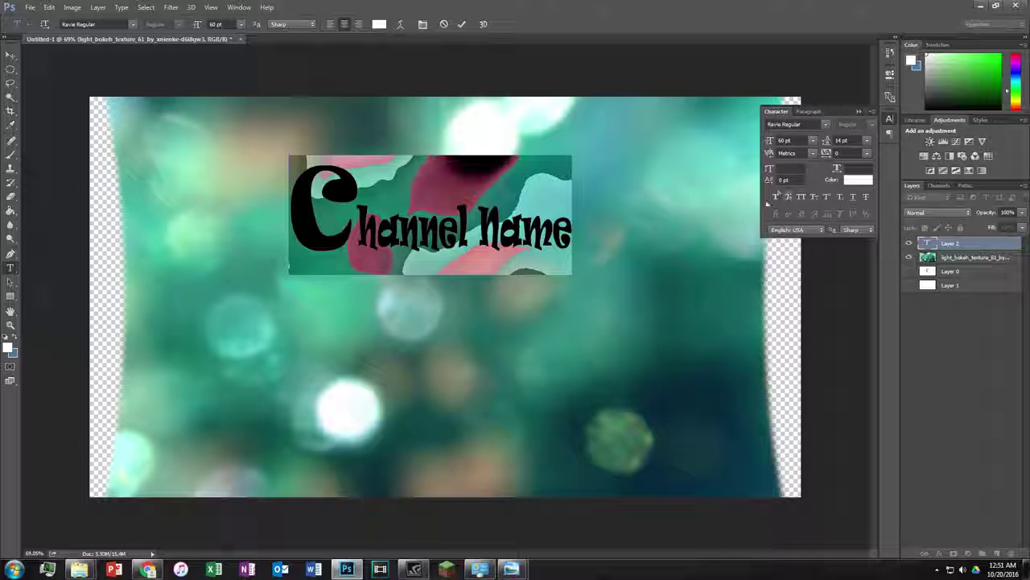
Try Faux Bold, Faux Italic and All Caps on the title, then remove them
{"action": "left_click", "coordinate": [776, 197]}
{"action": "left_click", "coordinate": [776, 197]}
{"action": "left_click", "coordinate": [776, 198]}
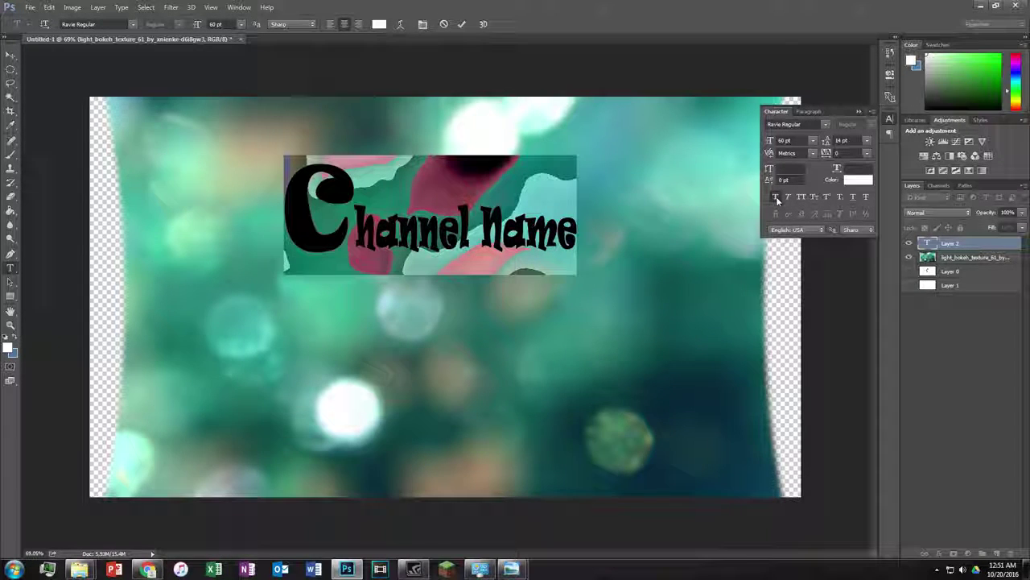
{"action": "left_click", "coordinate": [789, 198]}
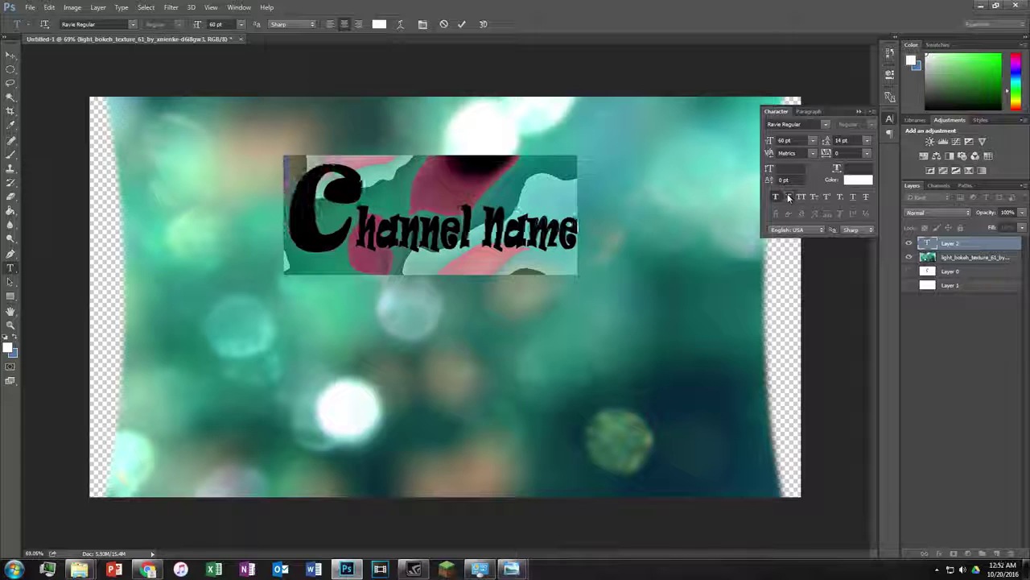
{"action": "left_click", "coordinate": [801, 197]}
{"action": "left_click", "coordinate": [802, 198]}
{"action": "left_click", "coordinate": [801, 197]}
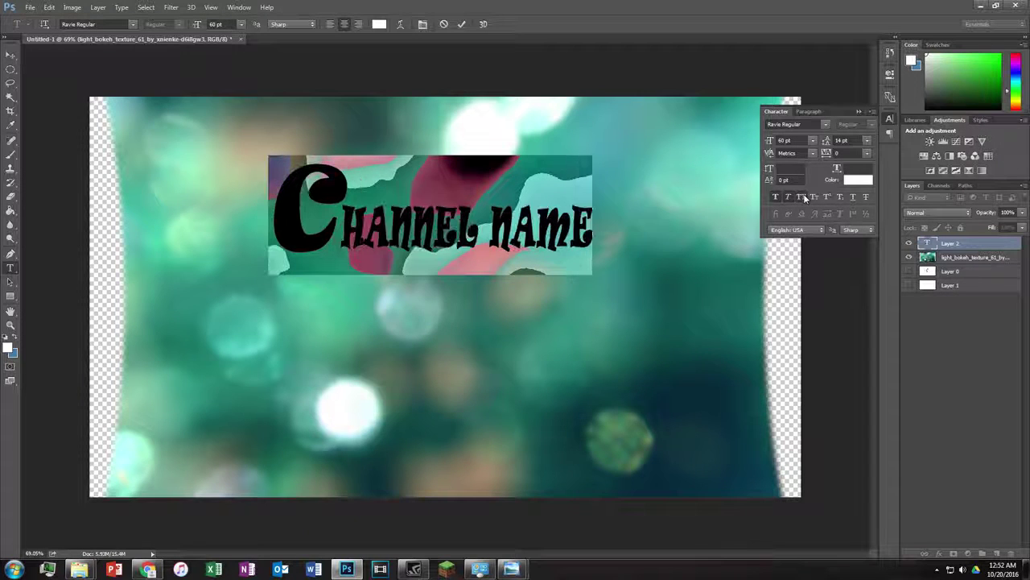
{"action": "left_click", "coordinate": [777, 197]}
{"action": "left_click", "coordinate": [777, 197]}
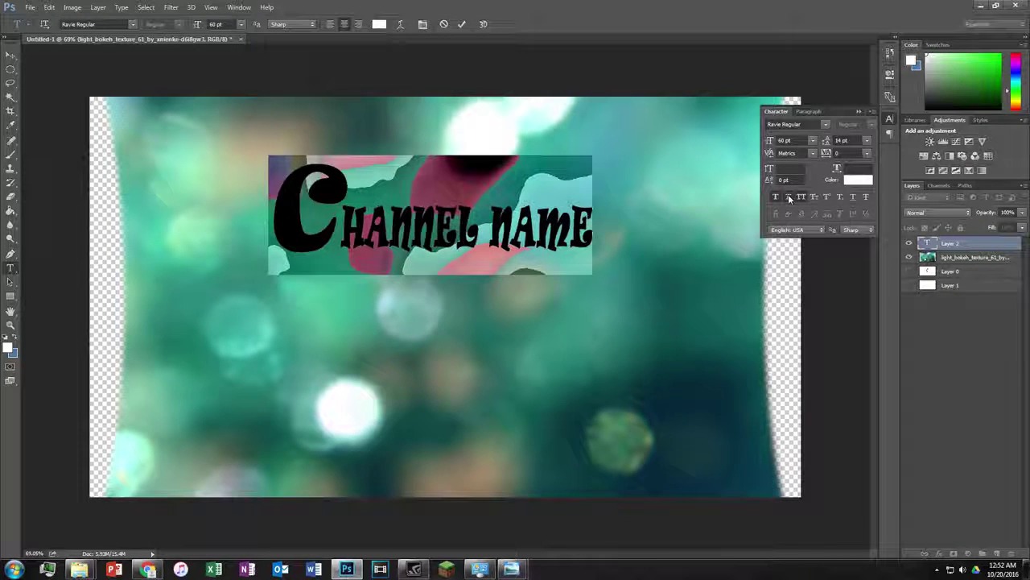
Set the title to Small Caps after testing Superscript, and commit the text
{"action": "left_click", "coordinate": [818, 197]}
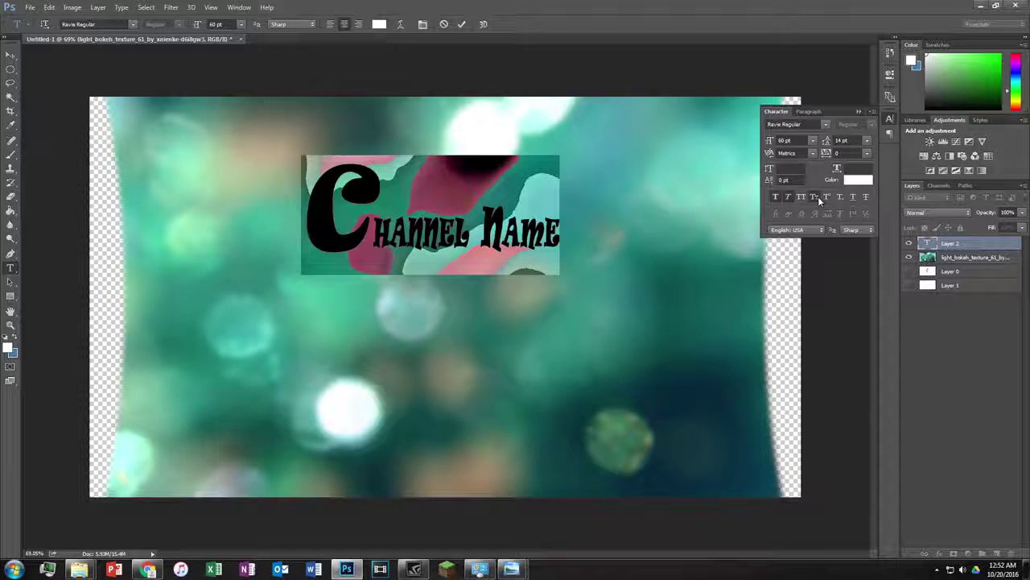
{"action": "left_click", "coordinate": [827, 196]}
{"action": "left_click", "coordinate": [827, 196]}
{"action": "left_click", "coordinate": [814, 197]}
{"action": "left_click", "coordinate": [611, 238]}
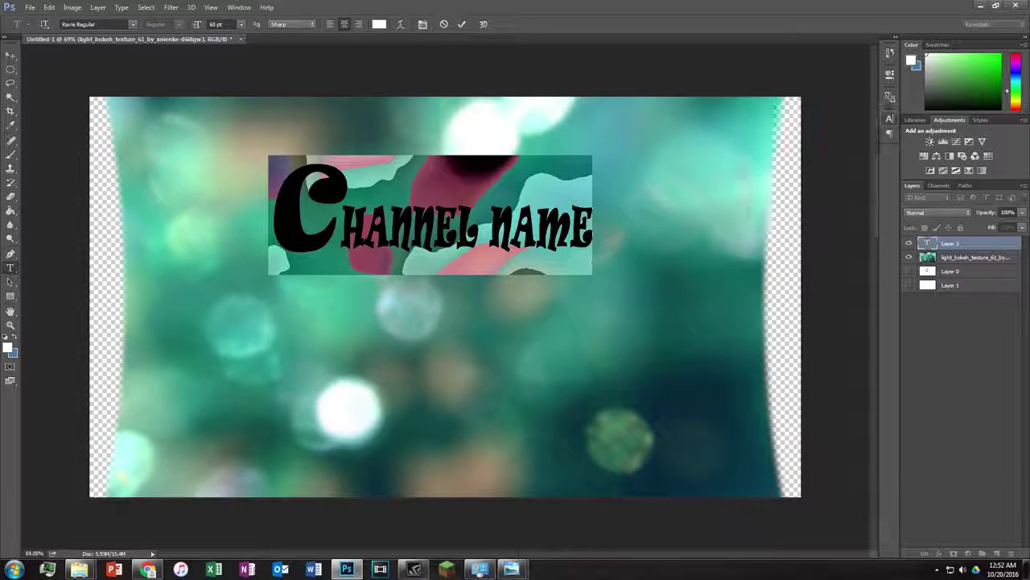
{"action": "left_click", "coordinate": [612, 239]}
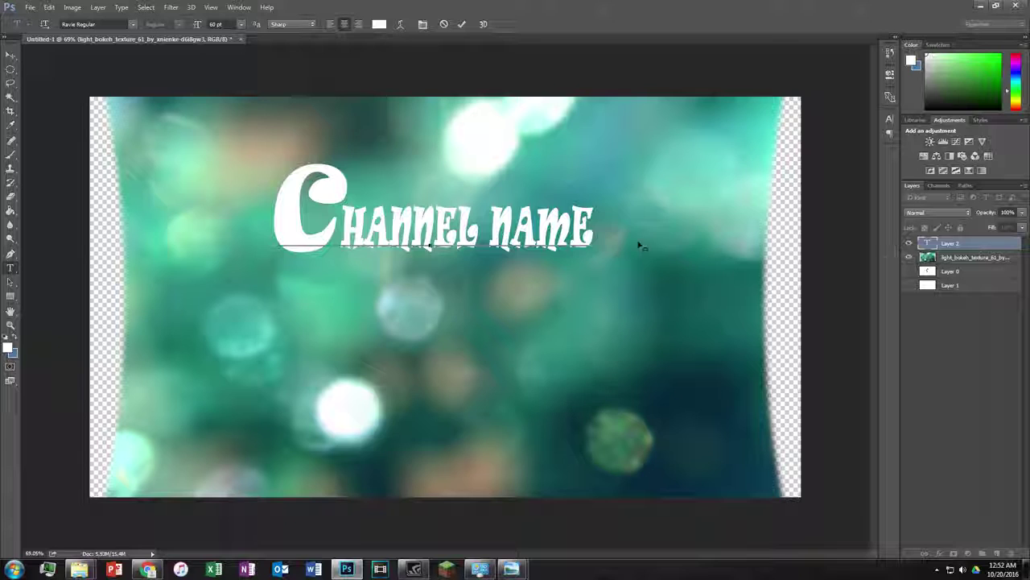
{"action": "left_click", "coordinate": [950, 248]}
Try Darken, Darker Color and Lighten blend modes on the title layer
{"action": "left_click", "coordinate": [947, 212]}
{"action": "left_click", "coordinate": [947, 212]}
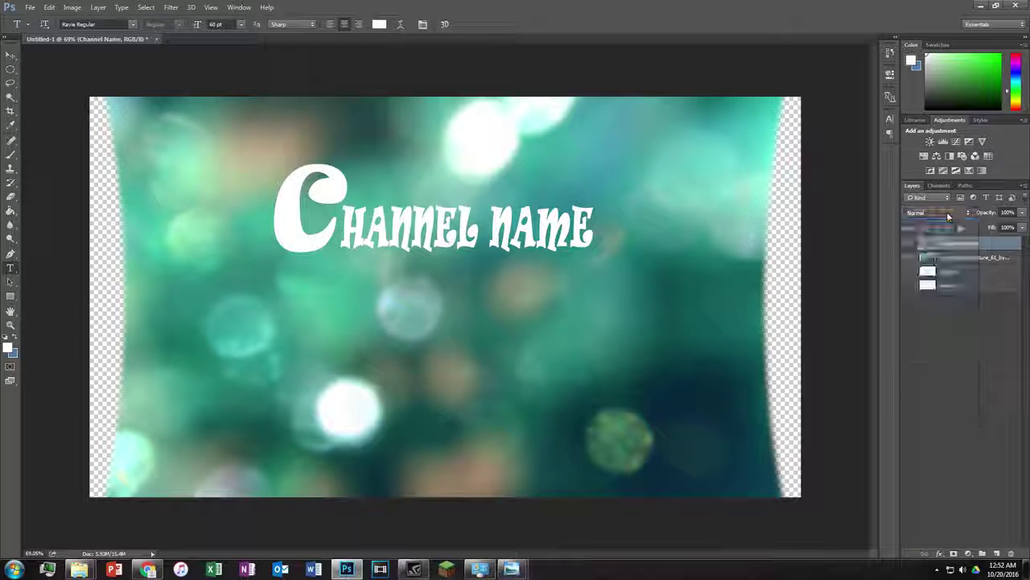
{"action": "scroll", "coordinate": [947, 212], "scroll_direction": "down", "scroll_amount": 2}
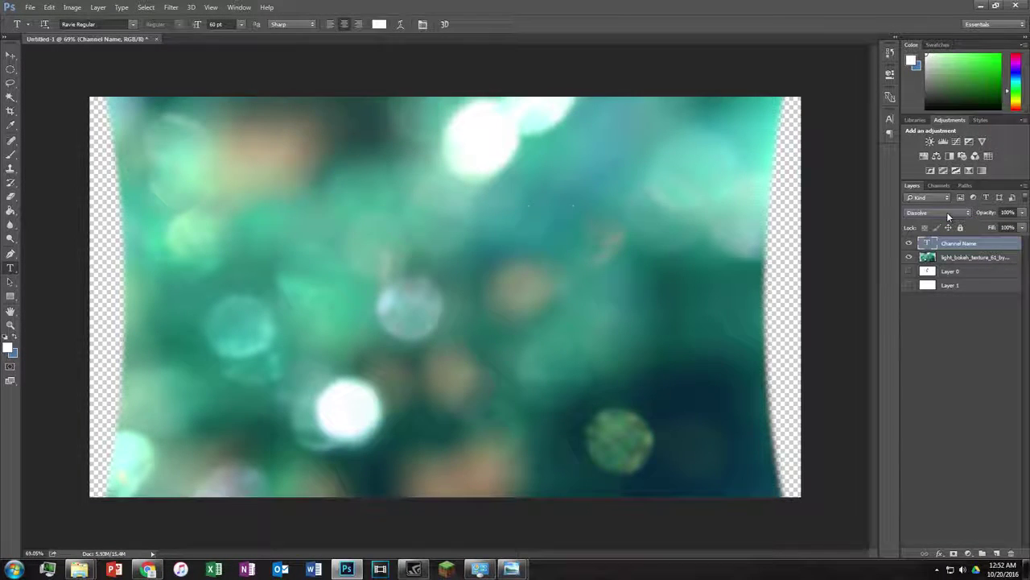
{"action": "scroll", "coordinate": [947, 212], "scroll_direction": "up", "scroll_amount": 1}
{"action": "scroll", "coordinate": [947, 212], "scroll_direction": "down", "scroll_amount": 1}
{"action": "left_click", "coordinate": [947, 212]}
{"action": "left_click", "coordinate": [938, 229]}
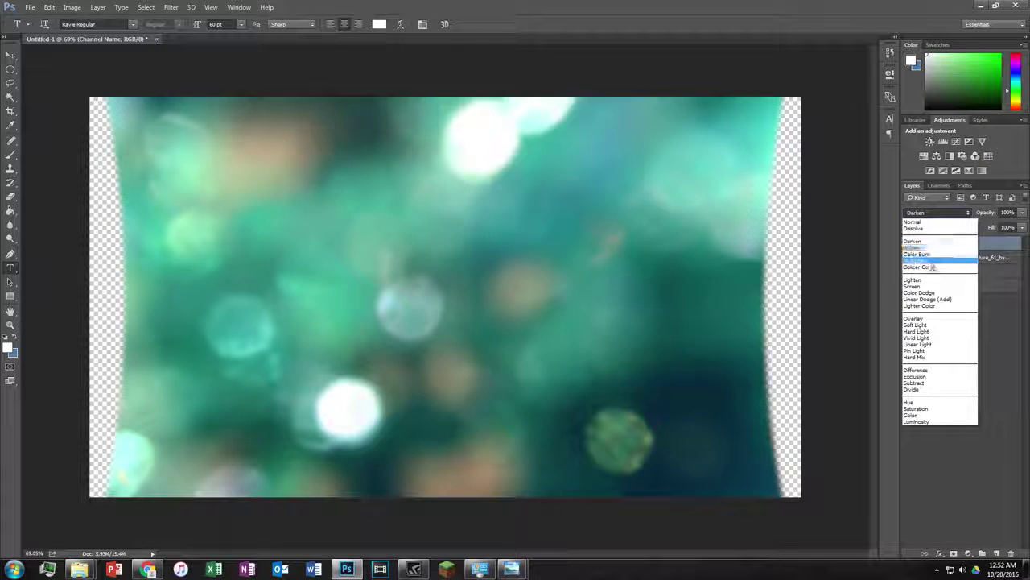
{"action": "left_click", "coordinate": [941, 213]}
{"action": "left_click", "coordinate": [934, 267]}
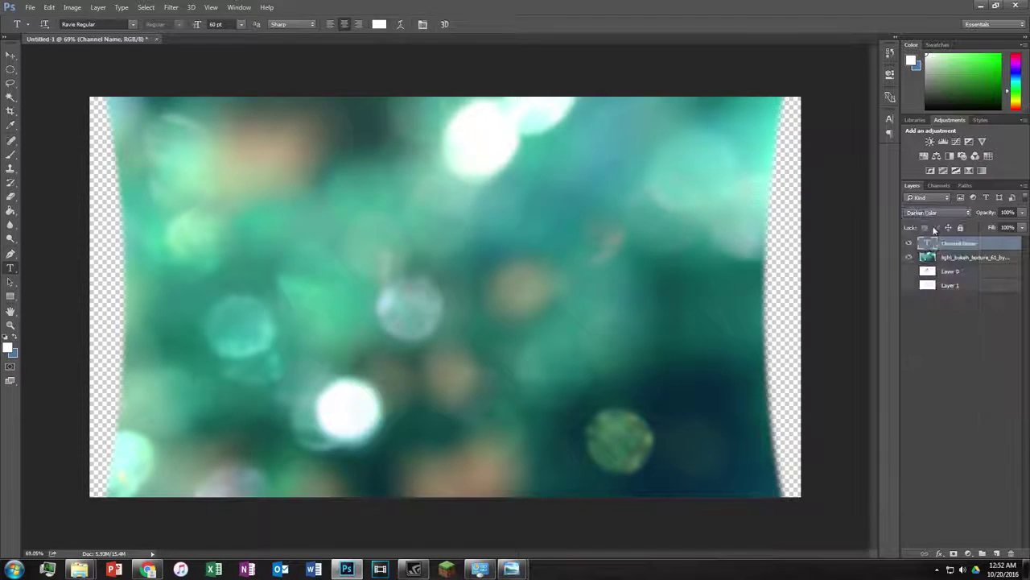
{"action": "left_click", "coordinate": [940, 213]}
{"action": "left_click", "coordinate": [934, 280]}
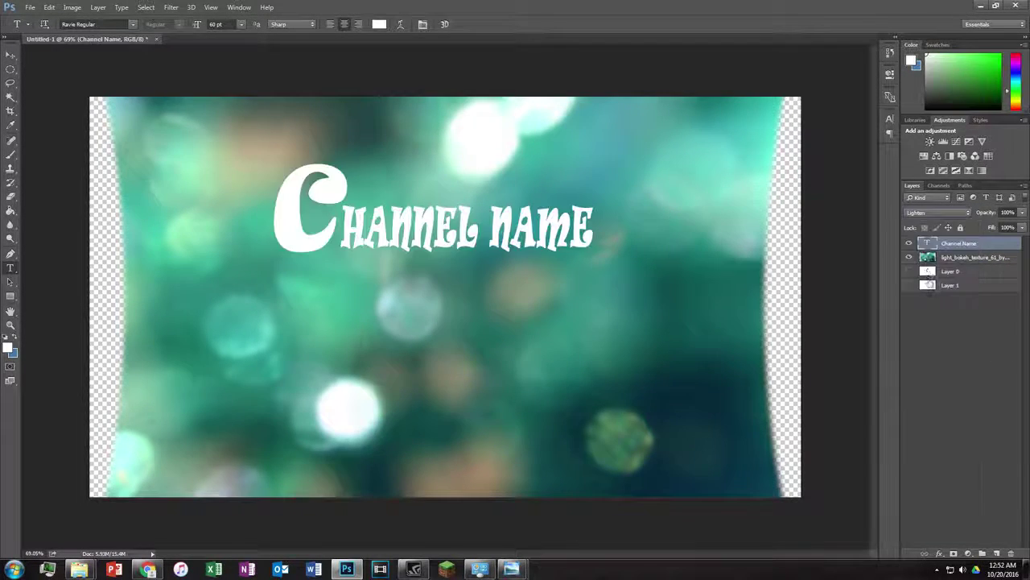
Try Screen, Color Dodge and Soft Light, then set the title layer to Overlay
{"action": "left_click", "coordinate": [936, 213]}
{"action": "left_click", "coordinate": [933, 285]}
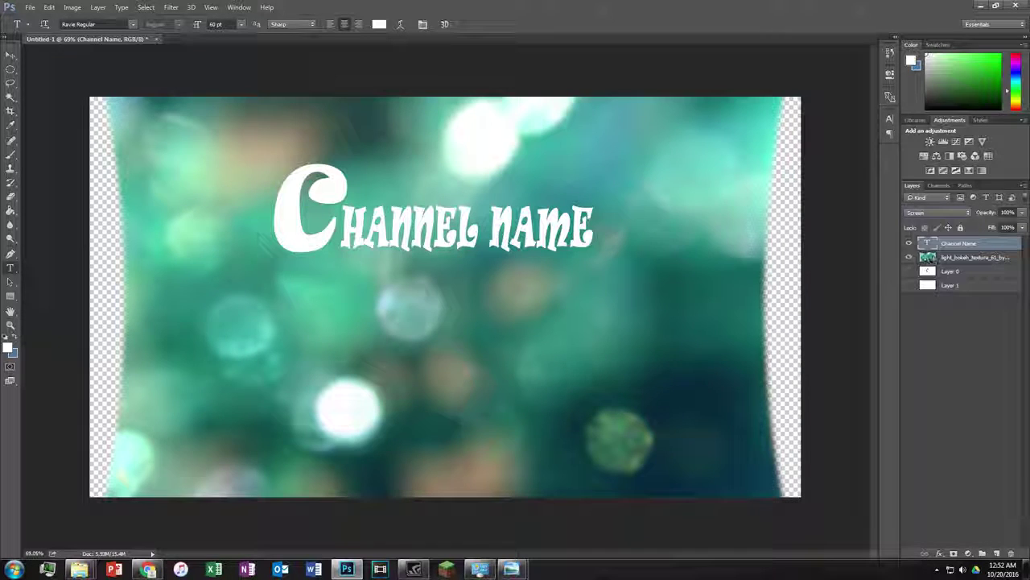
{"action": "left_click", "coordinate": [935, 213]}
{"action": "left_click", "coordinate": [925, 292]}
{"action": "left_click", "coordinate": [936, 213]}
{"action": "left_click", "coordinate": [935, 326]}
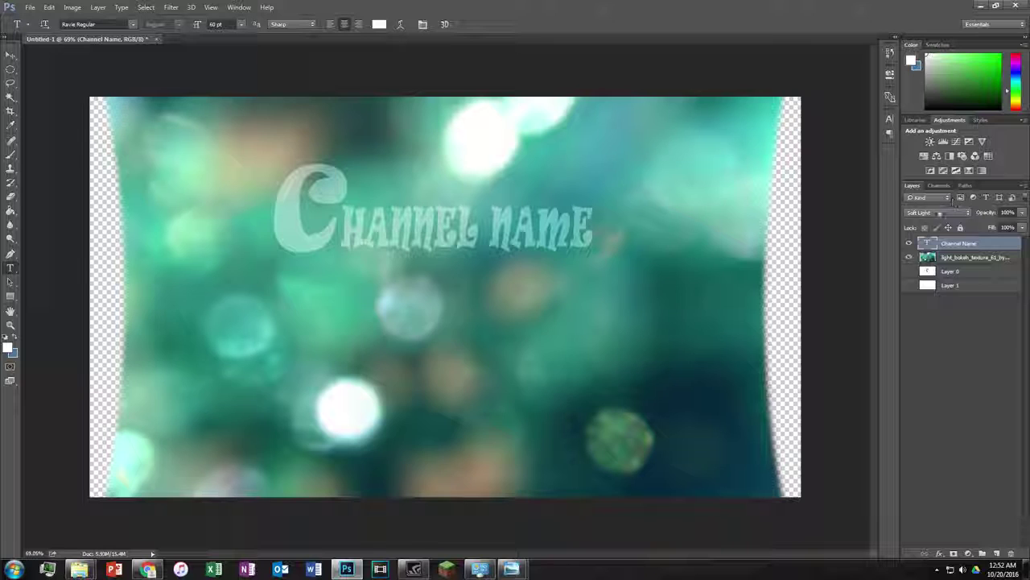
{"action": "left_click", "coordinate": [935, 213]}
{"action": "left_click", "coordinate": [917, 318]}
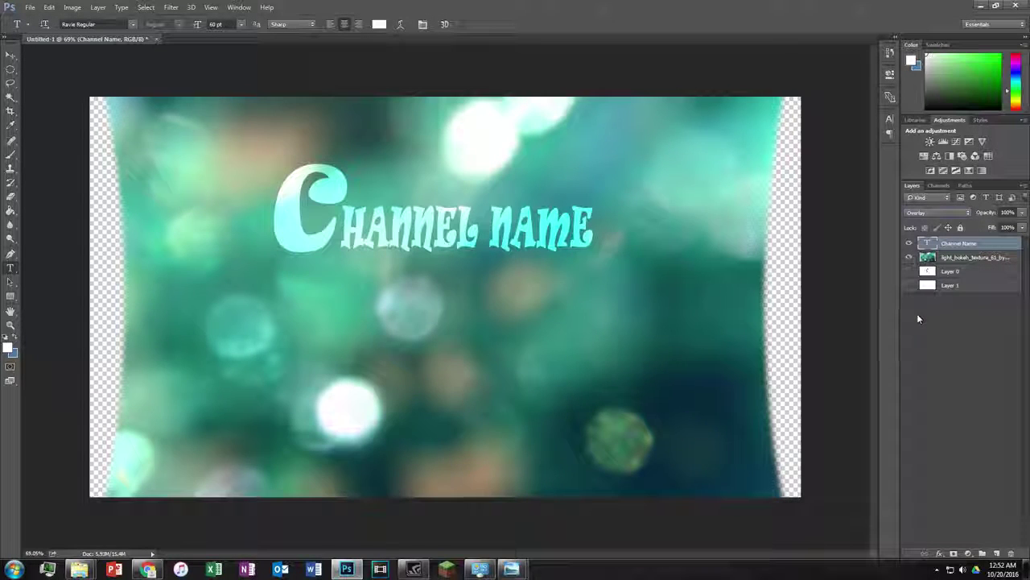
Move the Channel Name title down near the centre, then back up about 60 px
{"action": "left_click", "coordinate": [550, 239]}
{"action": "left_click_drag", "start_coordinate": [504, 359], "coordinate": [490, 403]}
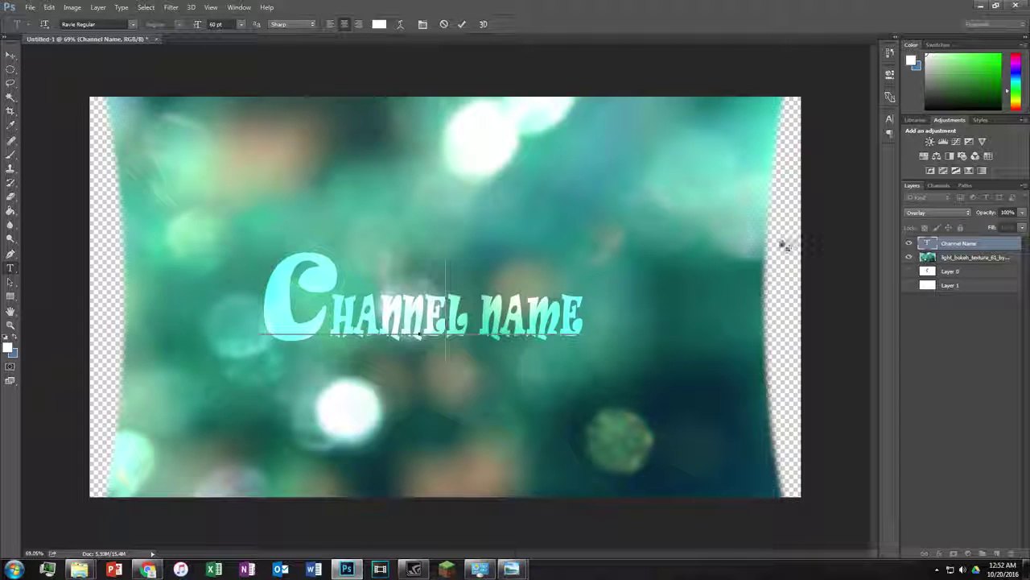
{"action": "left_click", "coordinate": [924, 214]}
{"action": "left_click", "coordinate": [934, 213]}
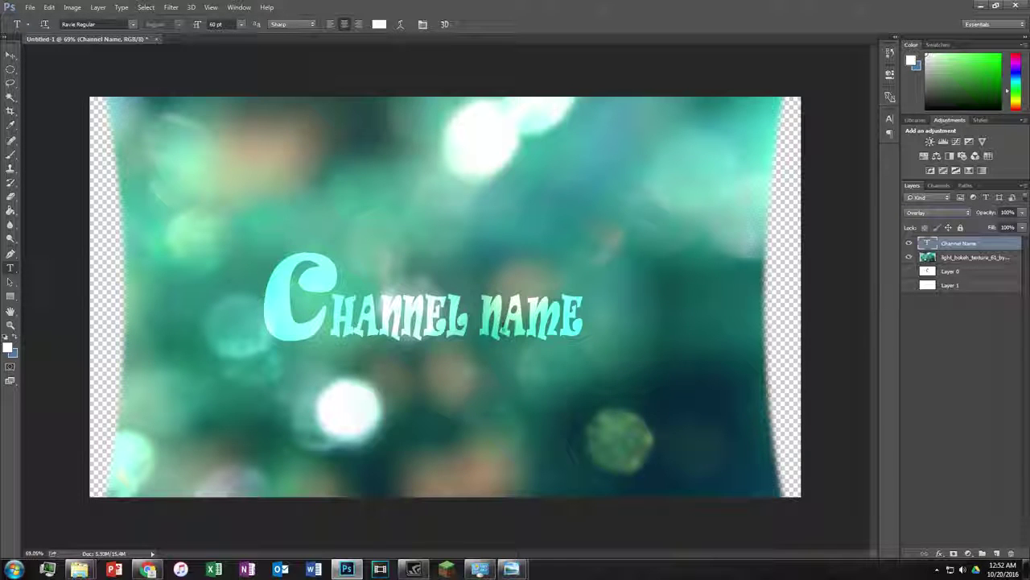
{"action": "left_click_drag", "start_coordinate": [467, 345], "coordinate": [473, 296]}
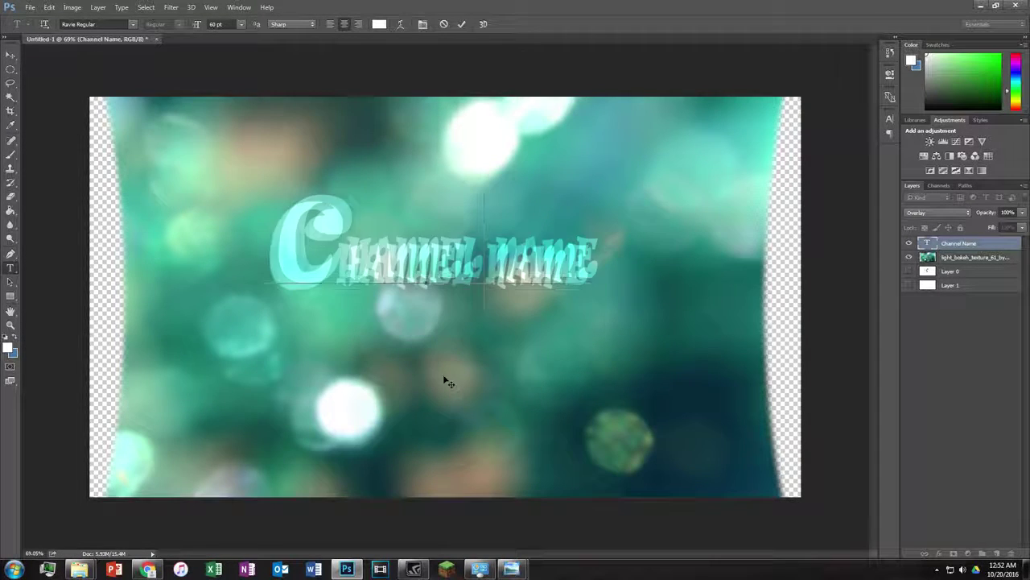
Underline the Channel Name title in the Character panel, then remove the underline again
{"action": "left_click_drag", "start_coordinate": [591, 257], "coordinate": [264, 258]}
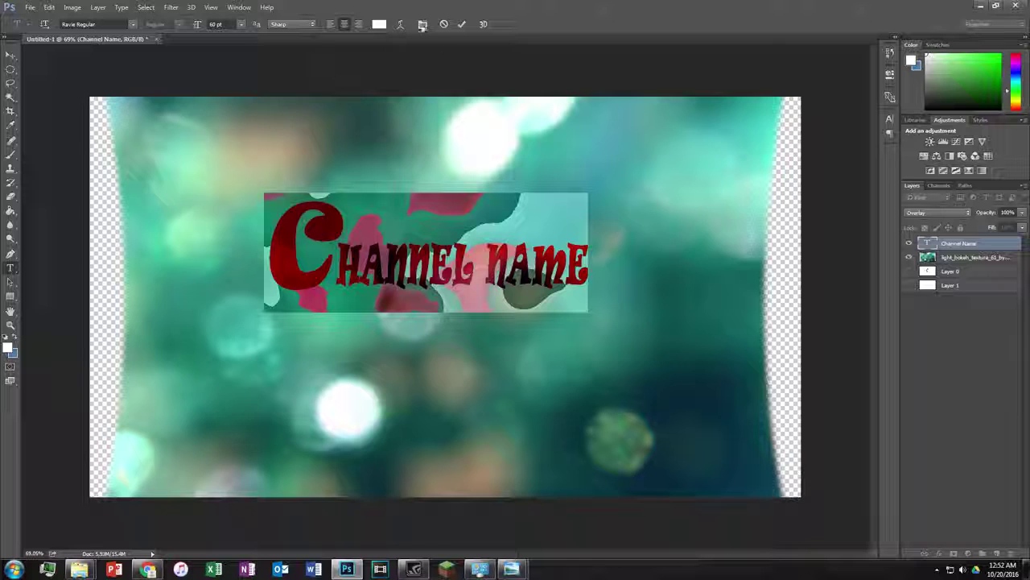
{"action": "left_click", "coordinate": [422, 24]}
{"action": "left_click", "coordinate": [852, 197]}
{"action": "left_click", "coordinate": [578, 284]}
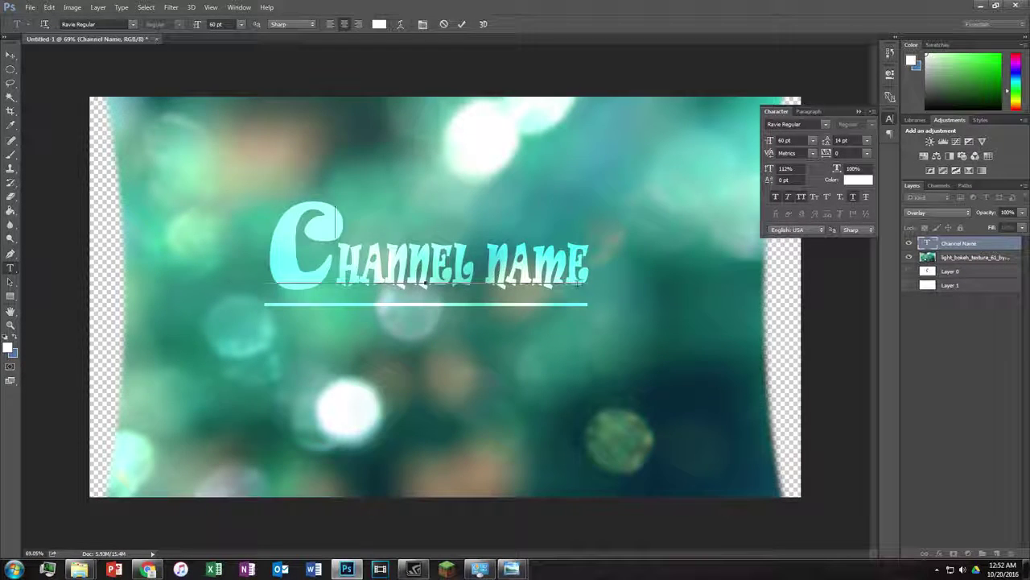
{"action": "key", "text": "ctrl+a"}
{"action": "left_click", "coordinate": [855, 198]}
Hide the Character panel and click the title with the Brush to trigger the rasterize prompt
{"action": "left_click", "coordinate": [859, 111]}
{"action": "left_click", "coordinate": [582, 224]}
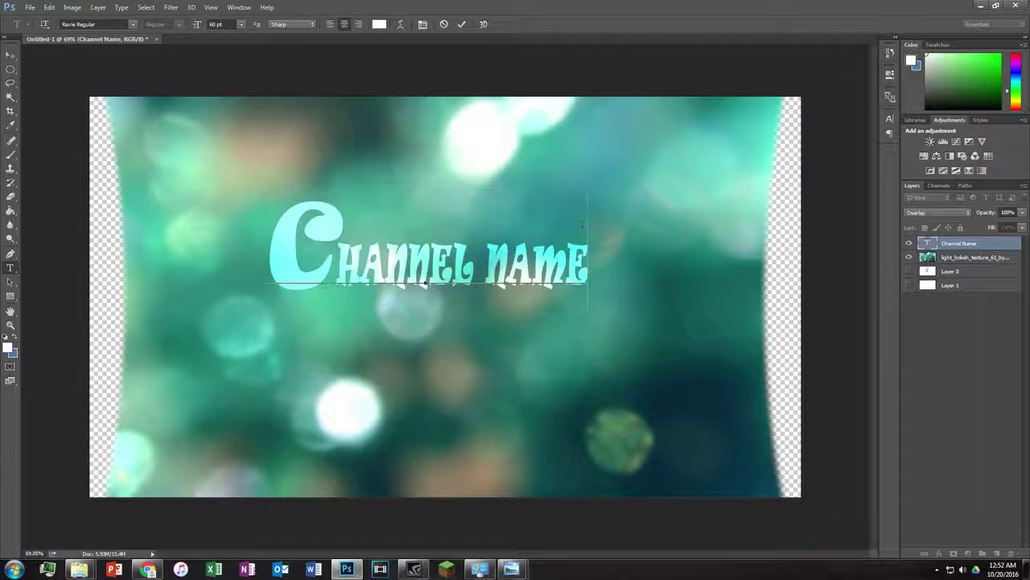
{"action": "left_click", "coordinate": [11, 154]}
{"action": "left_click", "coordinate": [266, 306]}
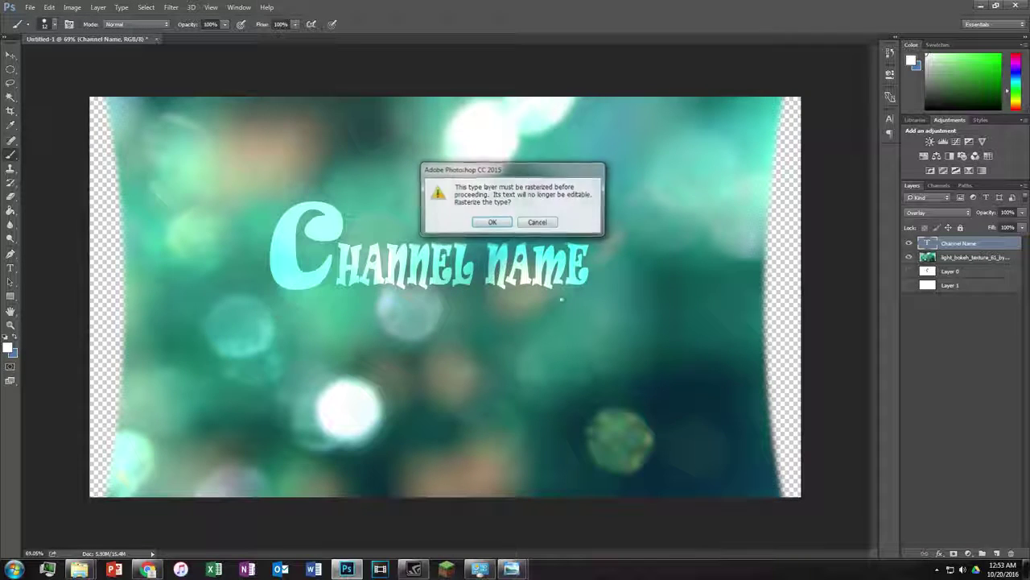
Rasterize the Channel Name layer, select the bokeh layer, and undo a trial white underline stroke
{"action": "left_click", "coordinate": [491, 223]}
{"action": "left_click", "coordinate": [974, 258]}
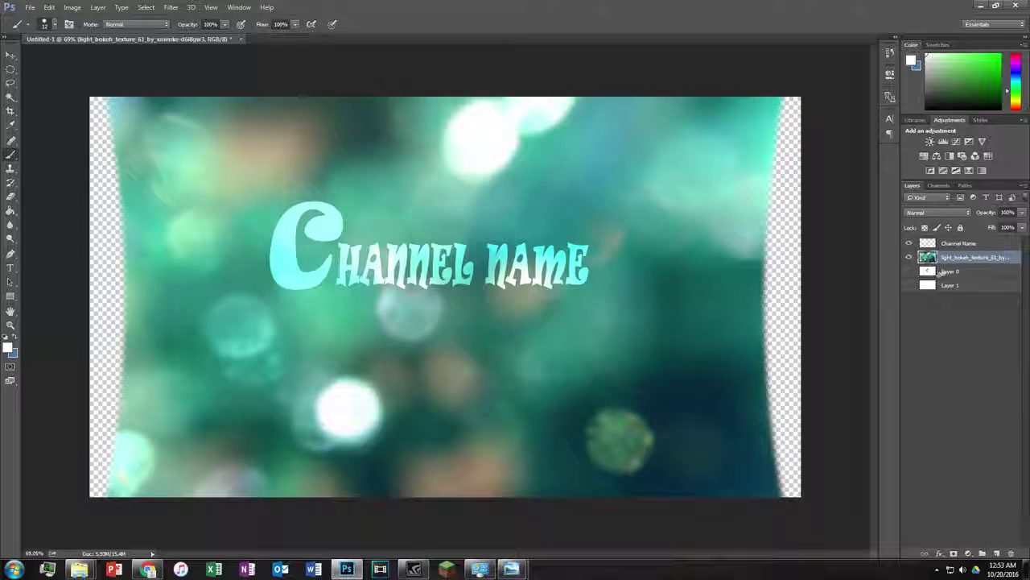
{"action": "left_click_drag", "start_coordinate": [286, 304], "coordinate": [628, 299]}
{"action": "key", "text": "ctrl+z"}
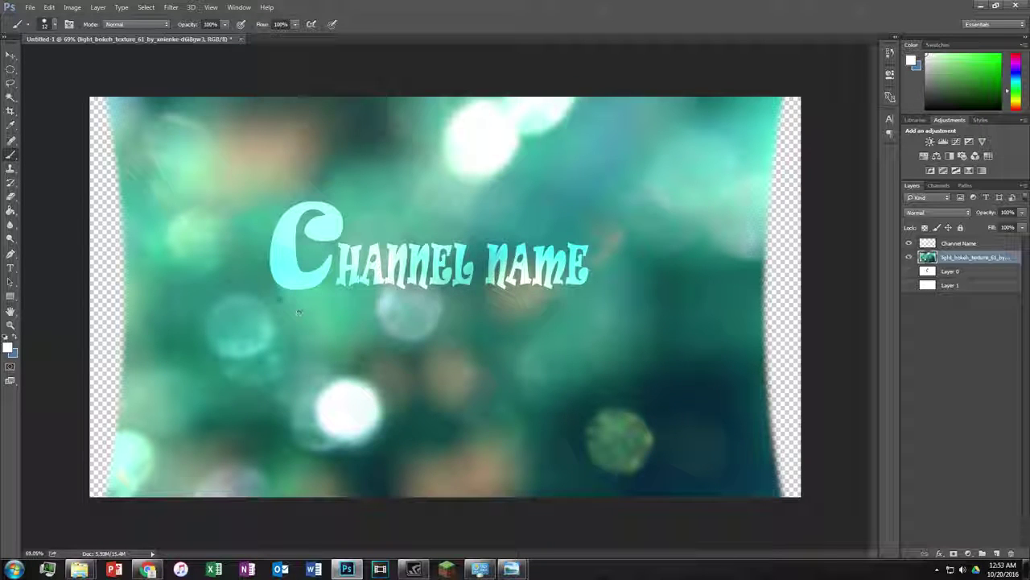
Try curved and longer white underline strokes, undoing each so no underline remains
{"action": "left_click_drag", "start_coordinate": [272, 310], "coordinate": [659, 285]}
{"action": "key", "text": "ctrl+z"}
{"action": "left_click_drag", "start_coordinate": [292, 302], "coordinate": [576, 299]}
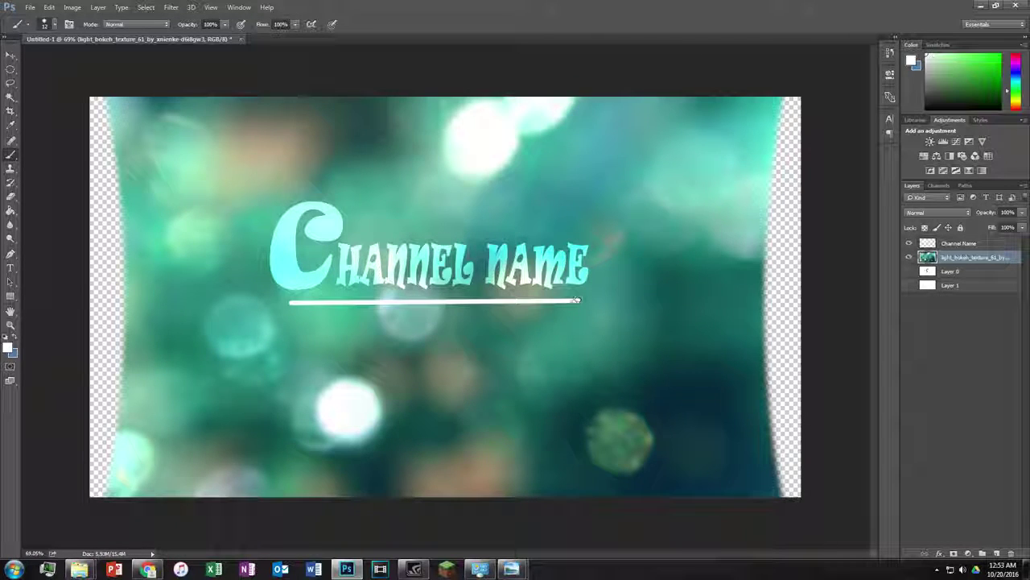
{"action": "key", "text": "ctrl+z"}
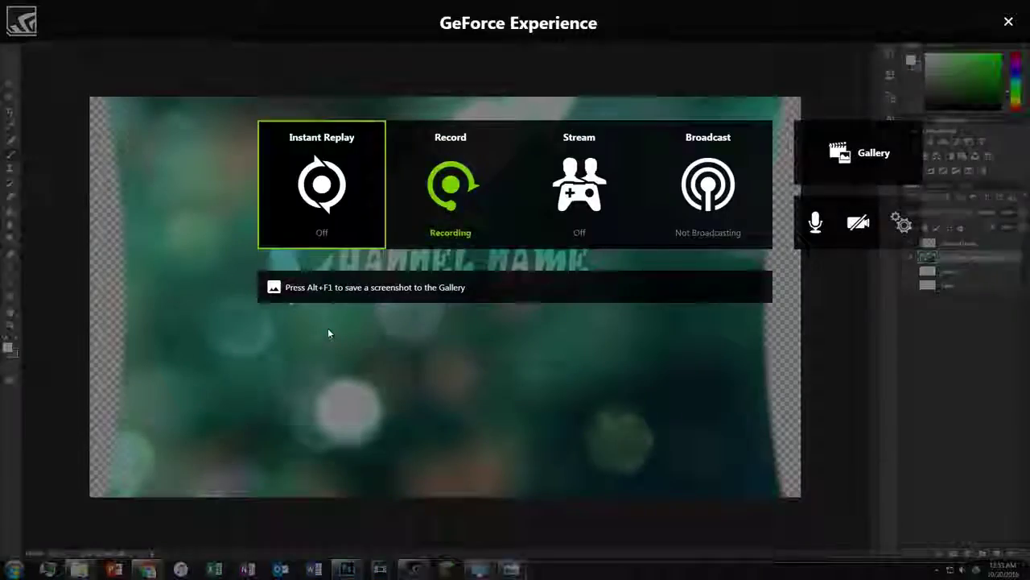
{"action": "key", "text": "alt+z"}
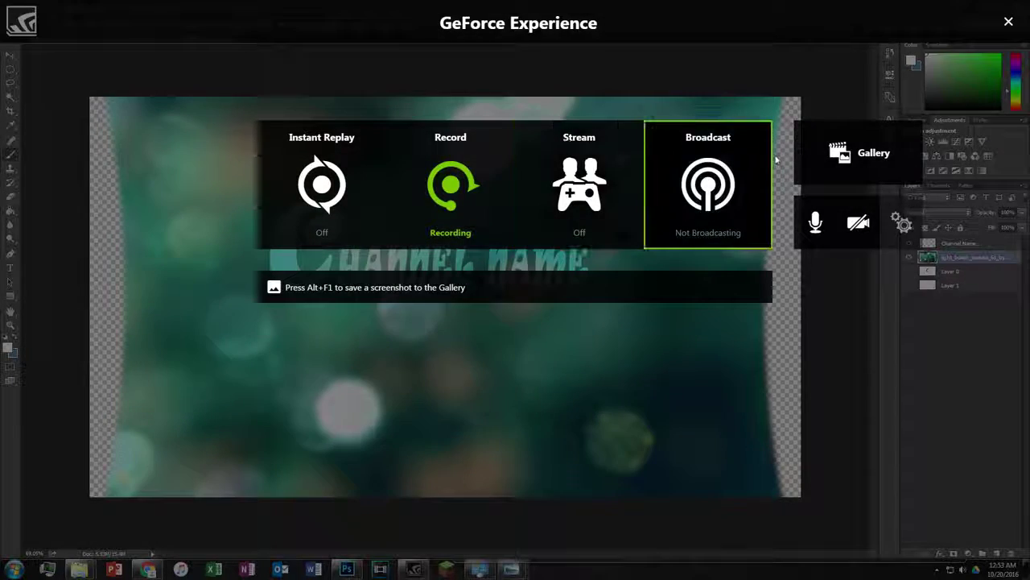
{"action": "key", "text": "alt+z"}
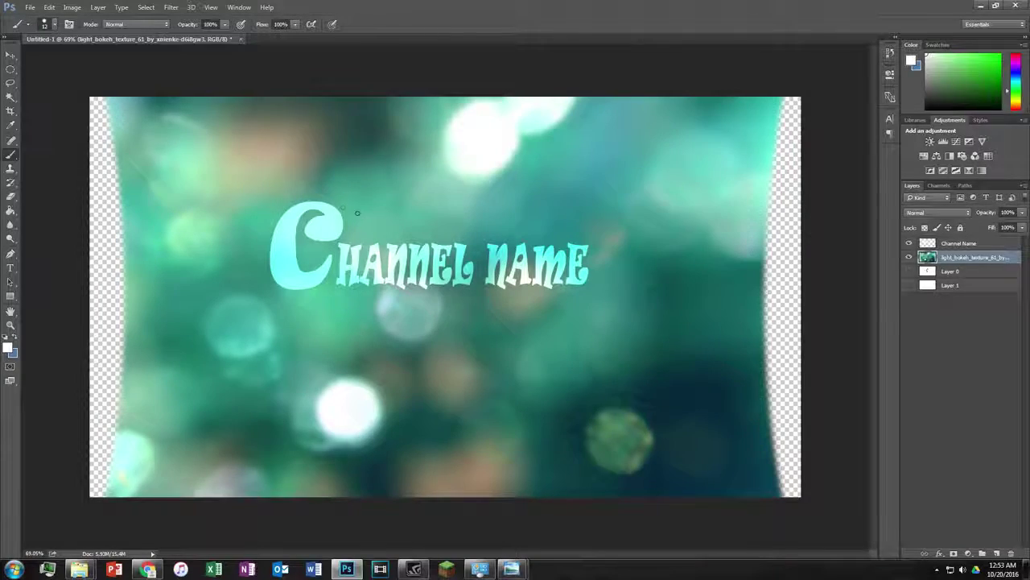
Pick the Elliptical Marquee, glance at the Window and Filter menus, and add Hue/Saturation 1
{"action": "left_click", "coordinate": [11, 70]}
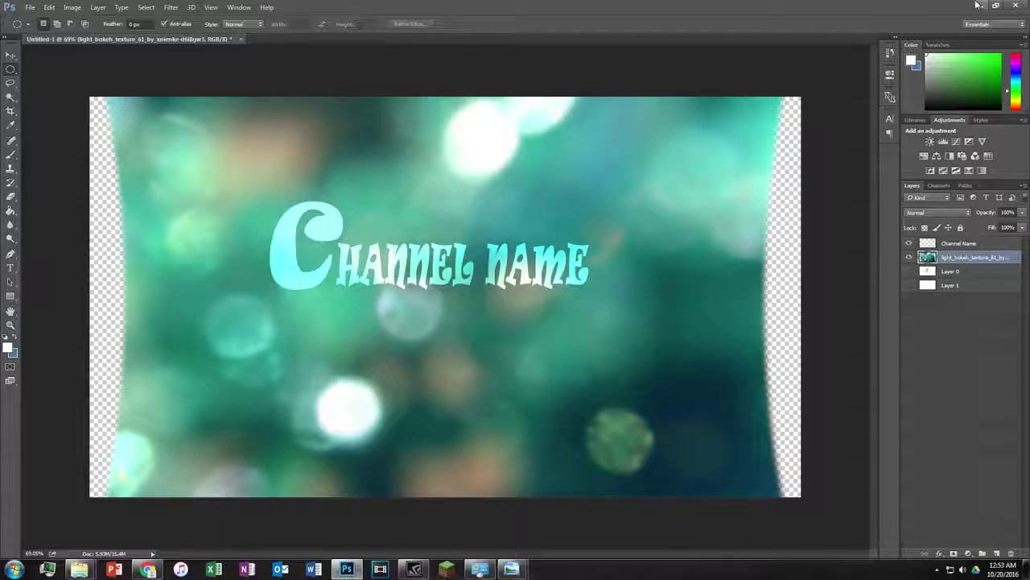
{"action": "left_click", "coordinate": [236, 8]}
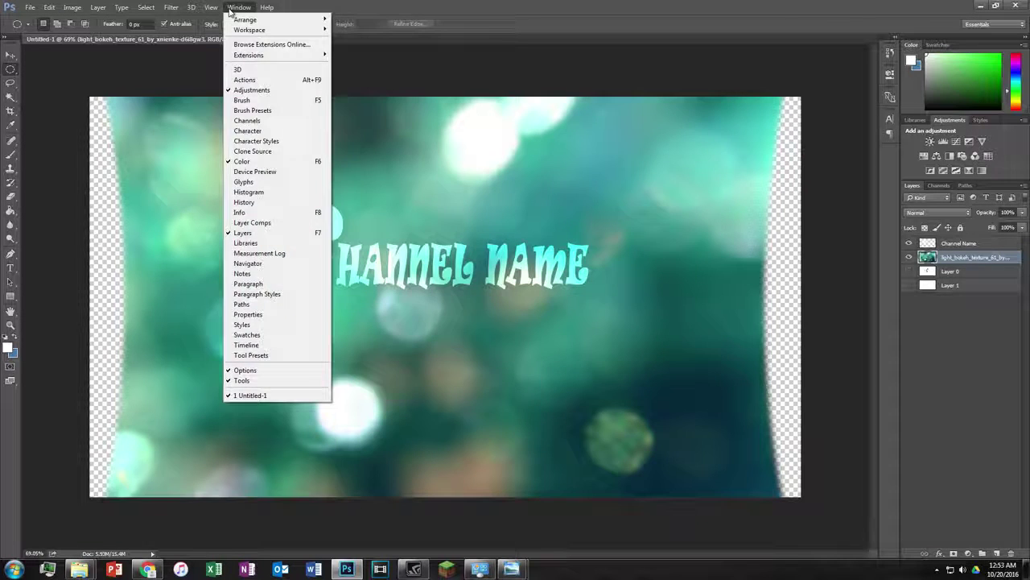
{"action": "left_click", "coordinate": [231, 9]}
{"action": "left_click", "coordinate": [171, 7]}
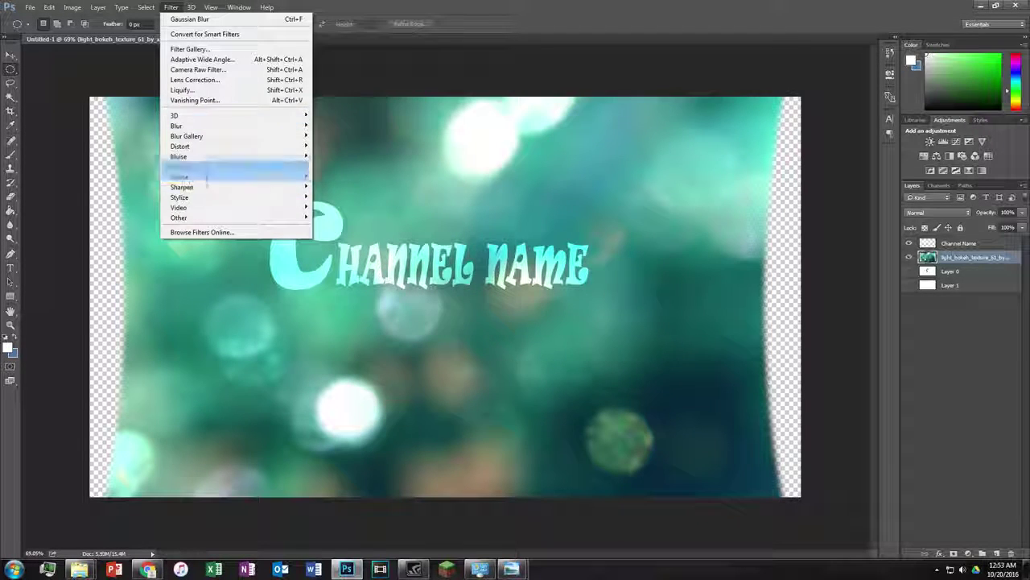
{"action": "left_click", "coordinate": [884, 187]}
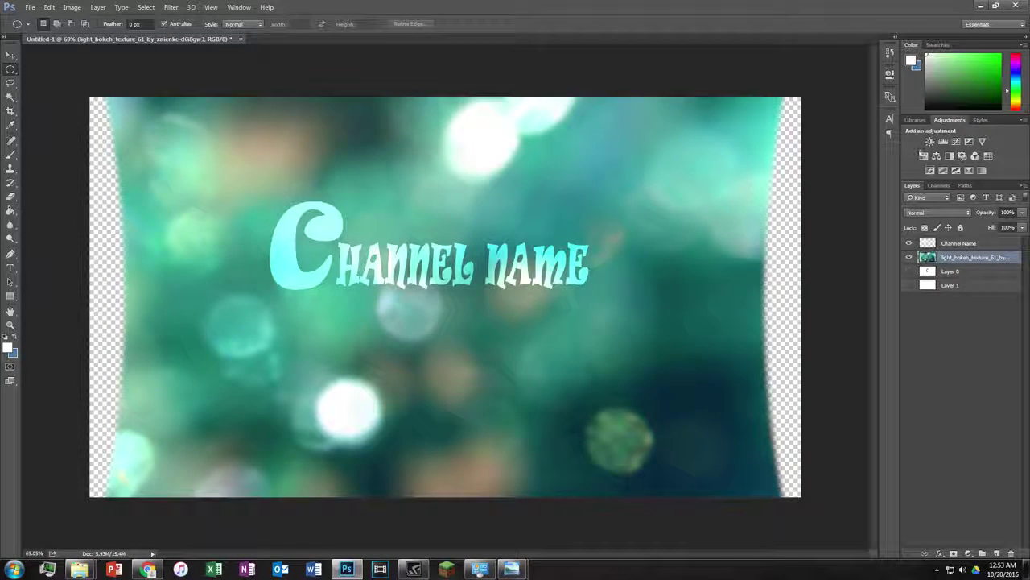
{"action": "left_click", "coordinate": [925, 159]}
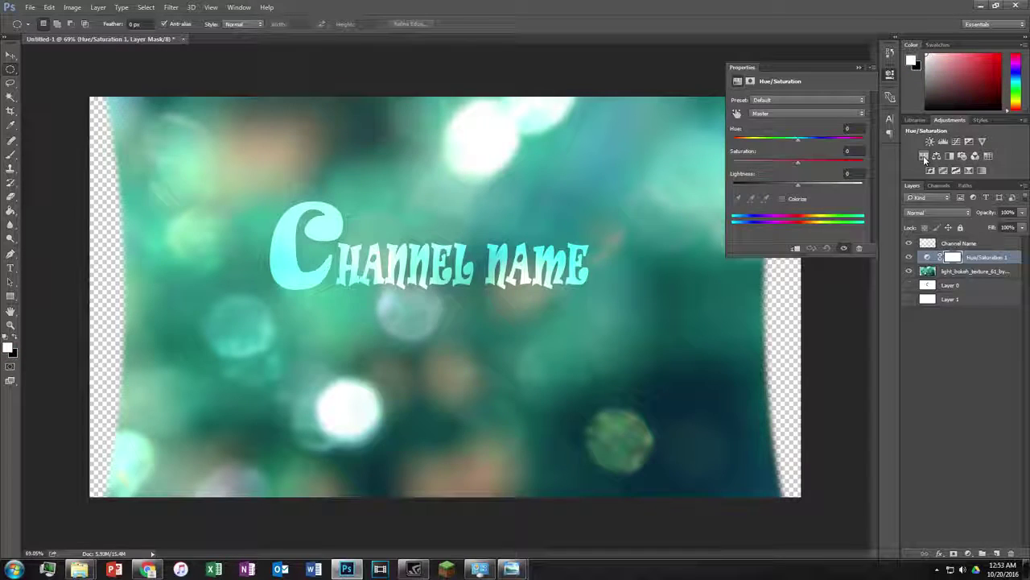
Shift the hue to +7 and add Color Balance with Cyan–Red pushed to +55
{"action": "left_click_drag", "start_coordinate": [797, 140], "coordinate": [846, 142]}
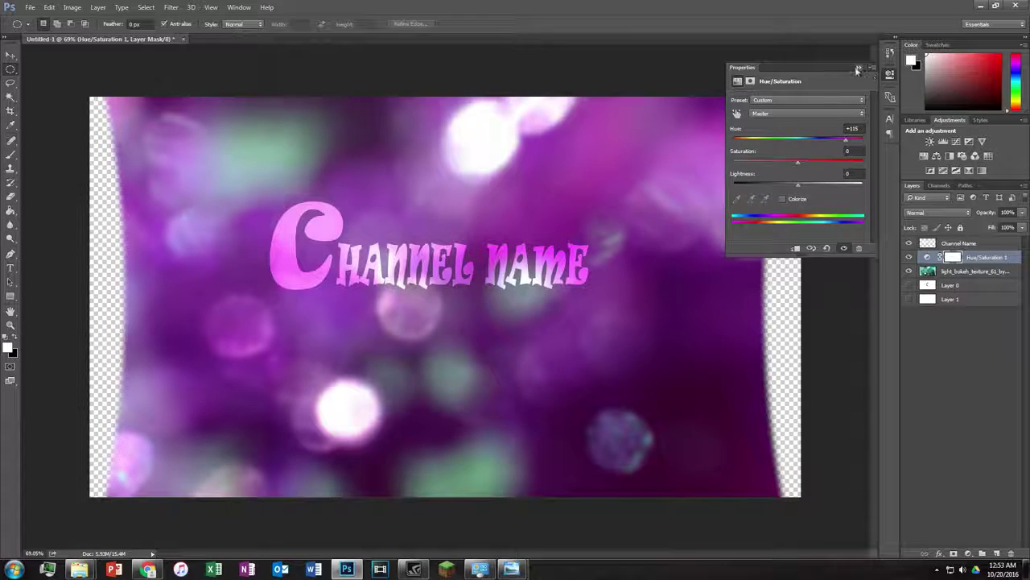
{"action": "left_click", "coordinate": [859, 67]}
{"action": "left_click", "coordinate": [937, 156]}
{"action": "left_click_drag", "start_coordinate": [783, 123], "coordinate": [811, 122]}
{"action": "left_click", "coordinate": [859, 68]}
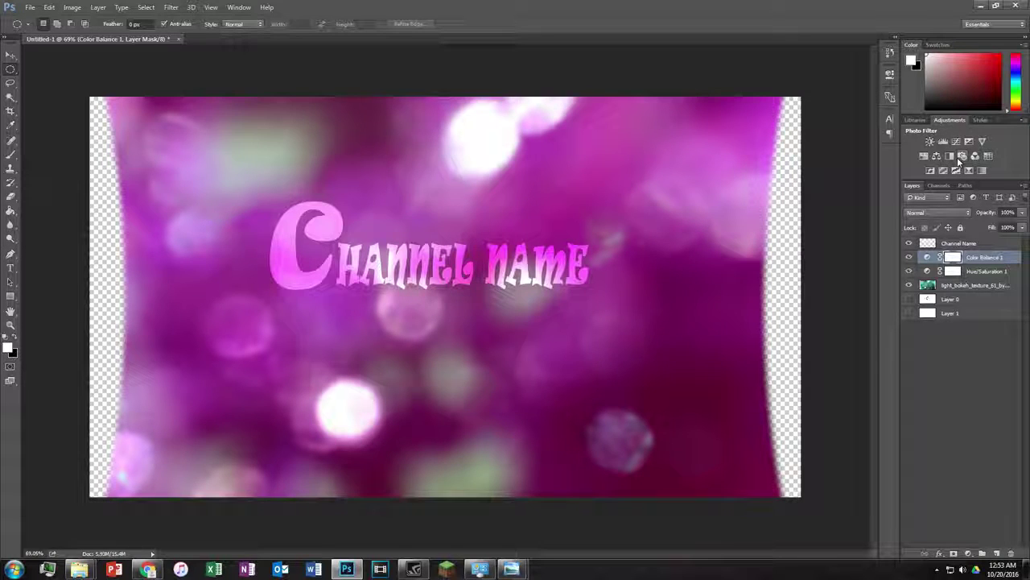
Try a warming Photo Filter, delete it, and toggle Hue/Saturation visibility to compare
{"action": "left_click", "coordinate": [964, 156]}
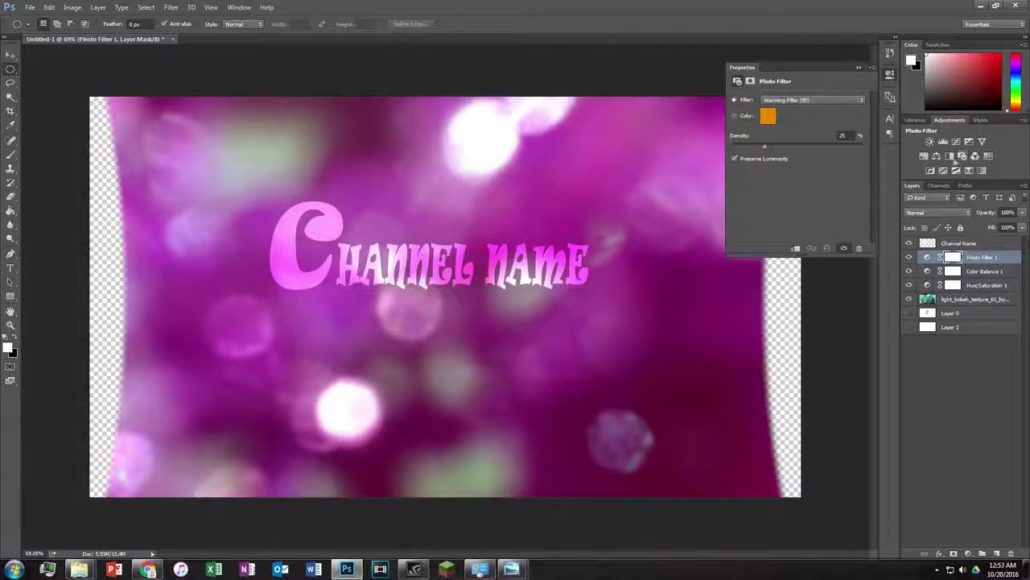
{"action": "left_click", "coordinate": [765, 117]}
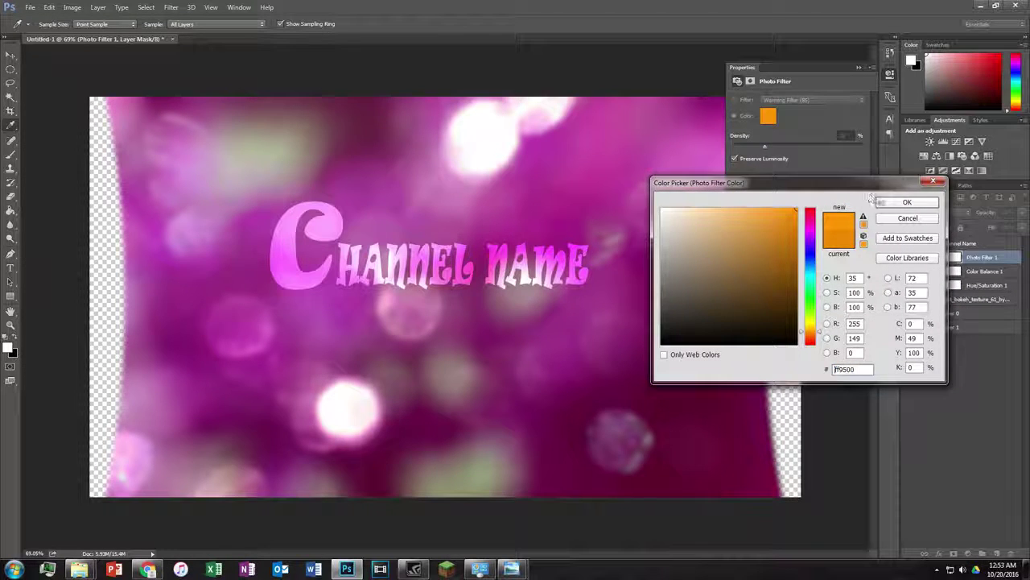
{"action": "left_click", "coordinate": [894, 201]}
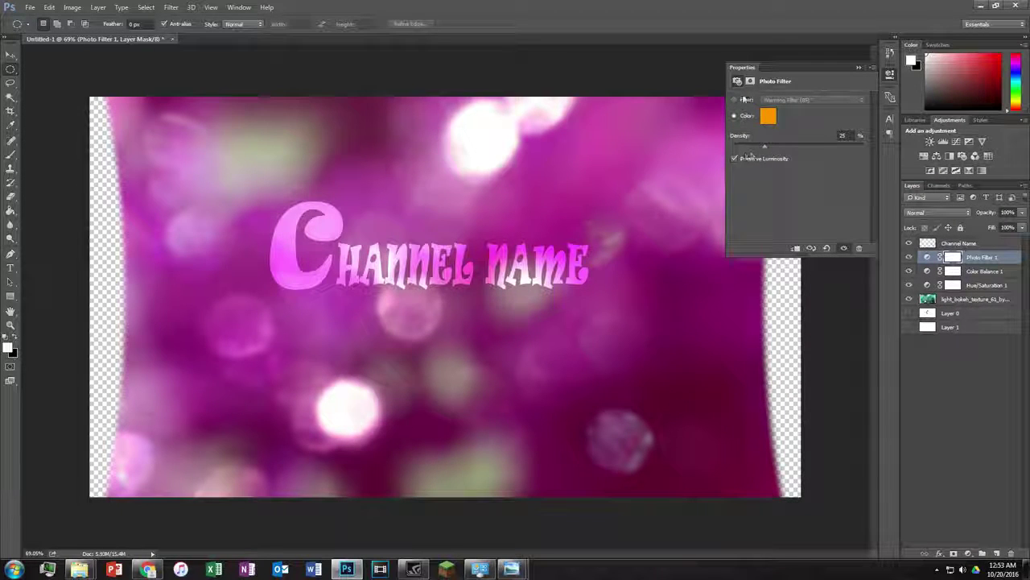
{"action": "left_click", "coordinate": [813, 100]}
{"action": "left_click", "coordinate": [805, 109]}
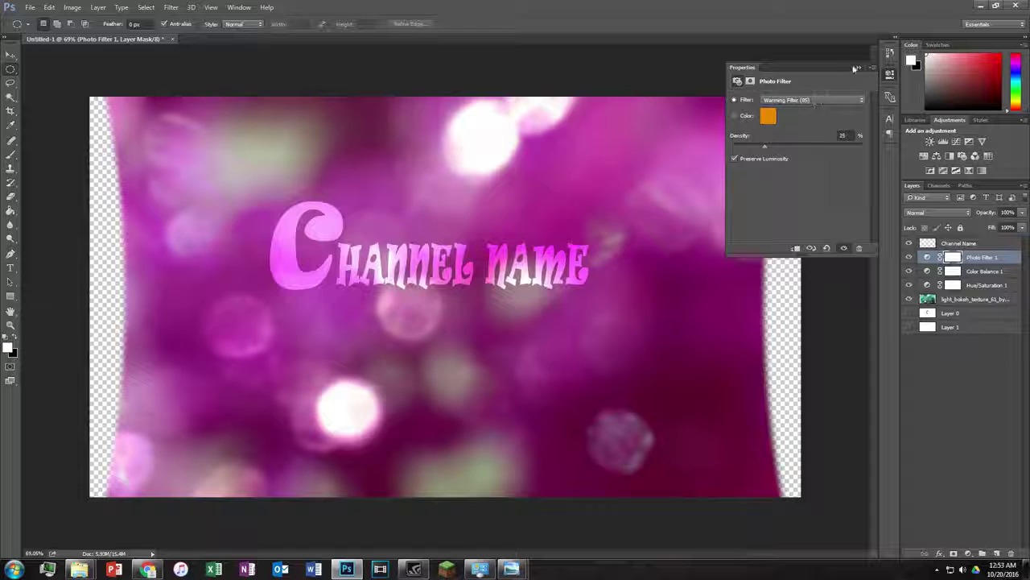
{"action": "left_click", "coordinate": [859, 67]}
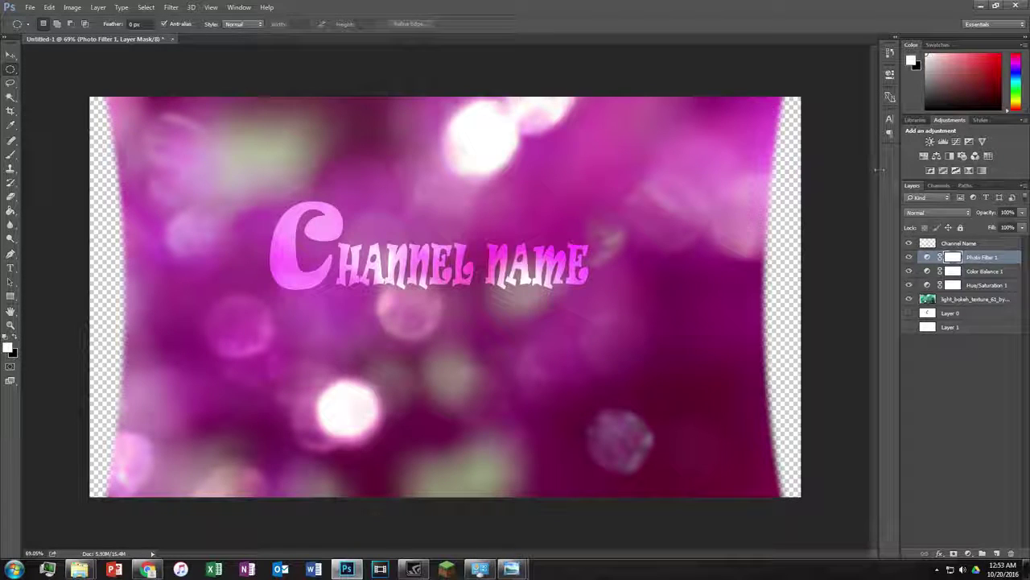
{"action": "key", "text": "Delete"}
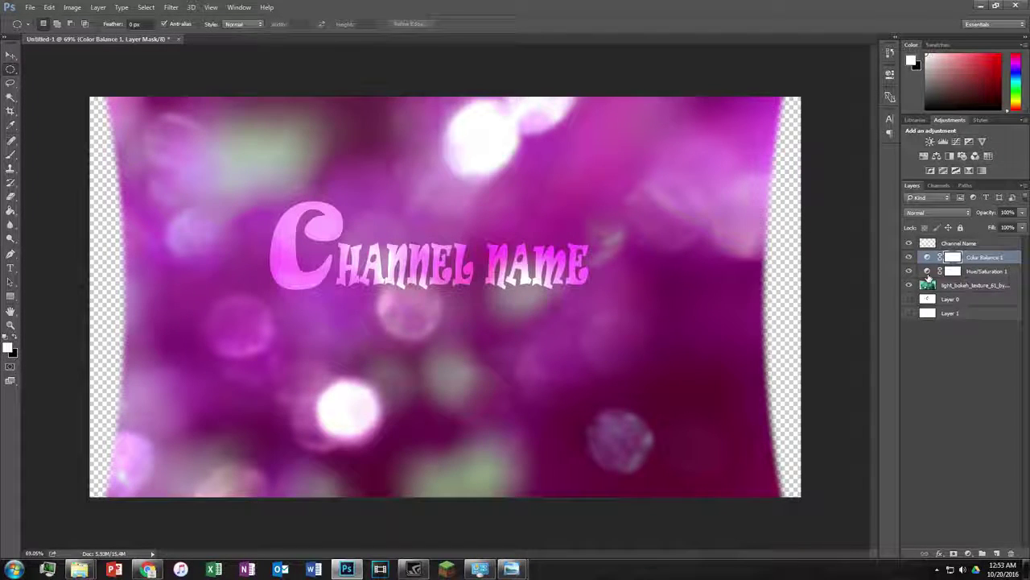
{"action": "left_click", "coordinate": [909, 272]}
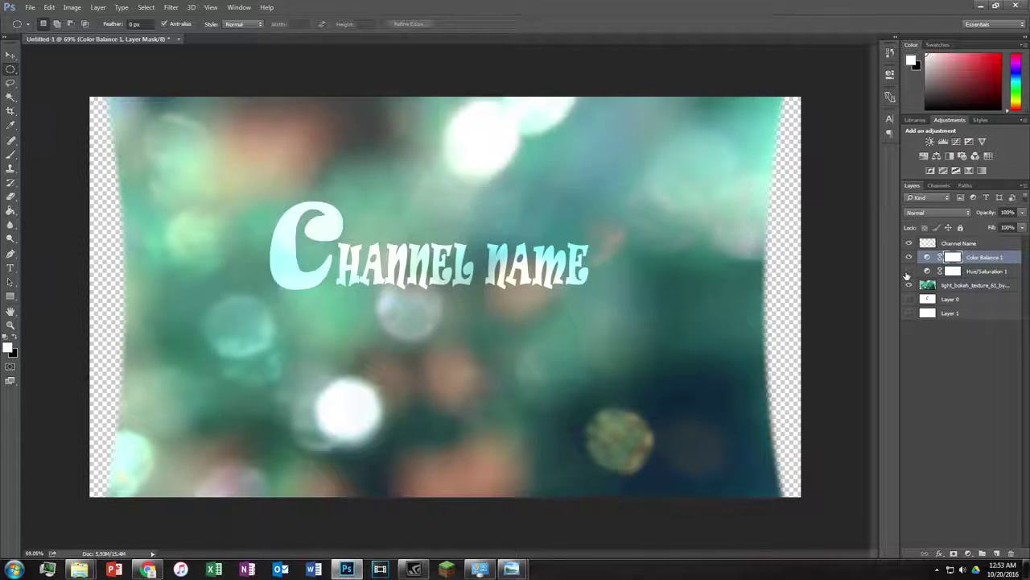
{"action": "left_click", "coordinate": [909, 272]}
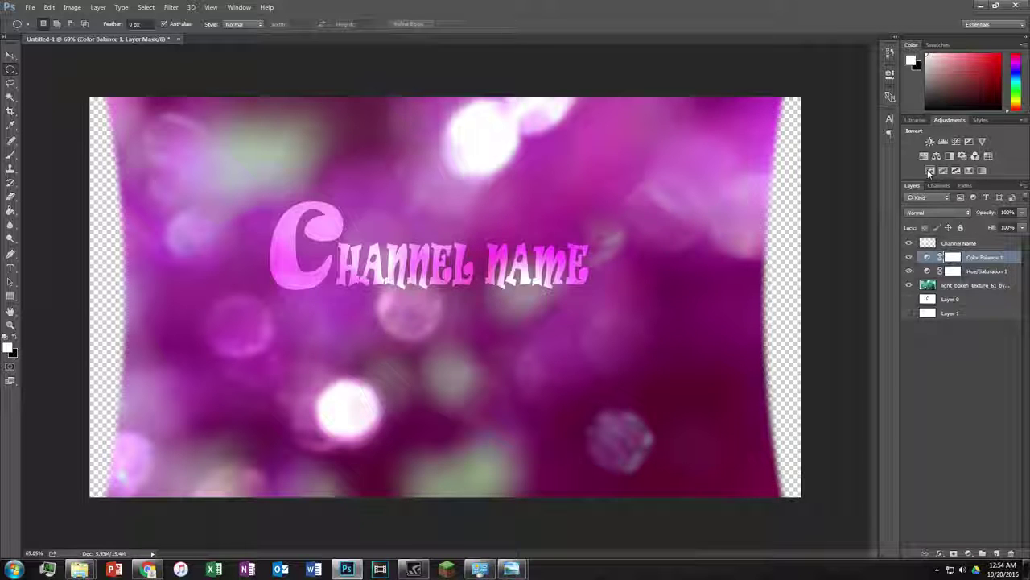
Add a Brightness/Contrast layer set to Brightness 17 and Contrast 100
{"action": "left_click", "coordinate": [931, 140]}
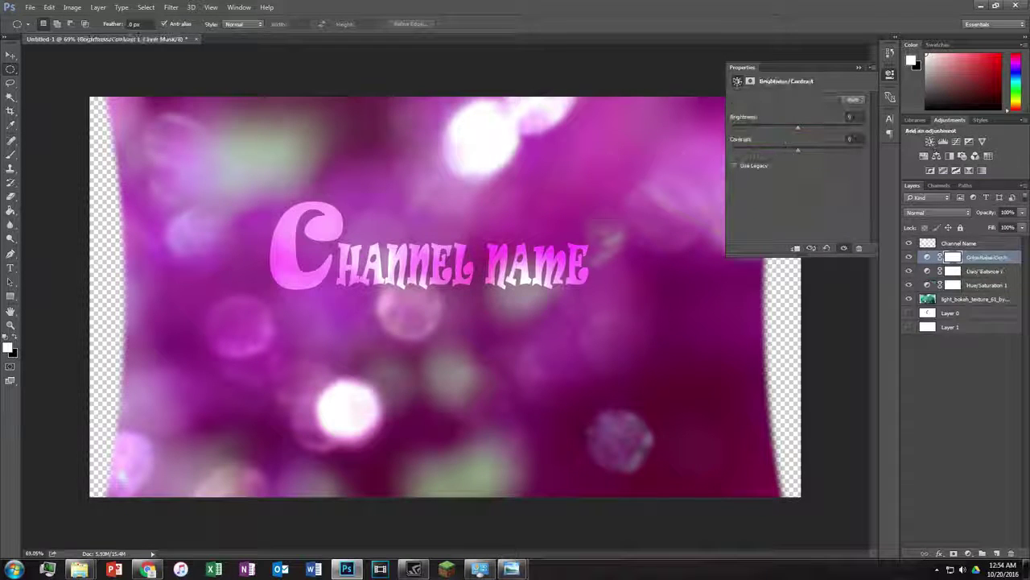
{"action": "left_click_drag", "start_coordinate": [798, 128], "coordinate": [752, 127]}
{"action": "mouse_move", "coordinate": [798, 151]}
{"action": "left_mouse_down"}
{"action": "mouse_move", "coordinate": [783, 153]}
{"action": "mouse_move", "coordinate": [864, 151]}
{"action": "left_mouse_up"}
{"action": "left_click_drag", "start_coordinate": [752, 127], "coordinate": [806, 131]}
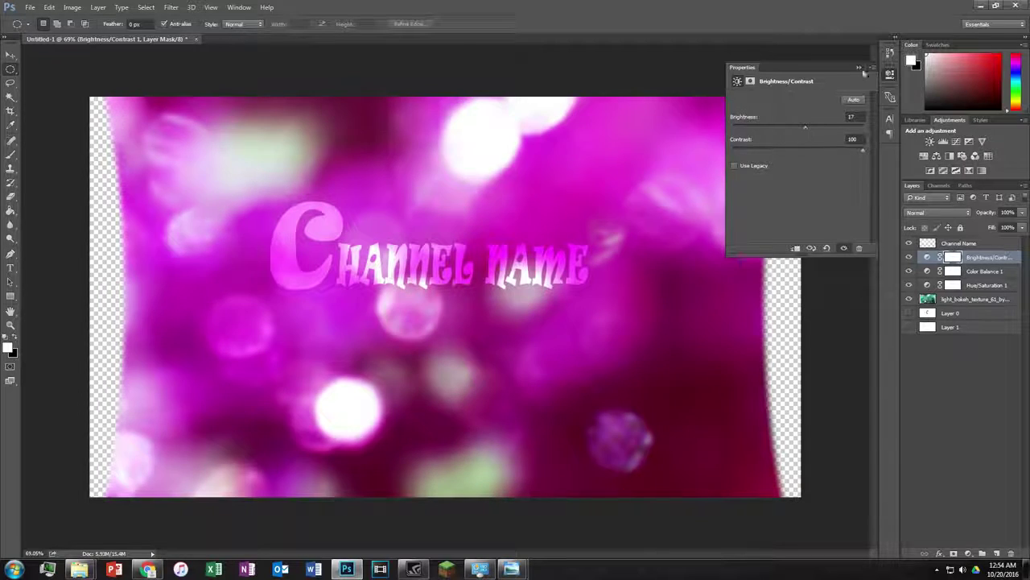
{"action": "left_click", "coordinate": [862, 69]}
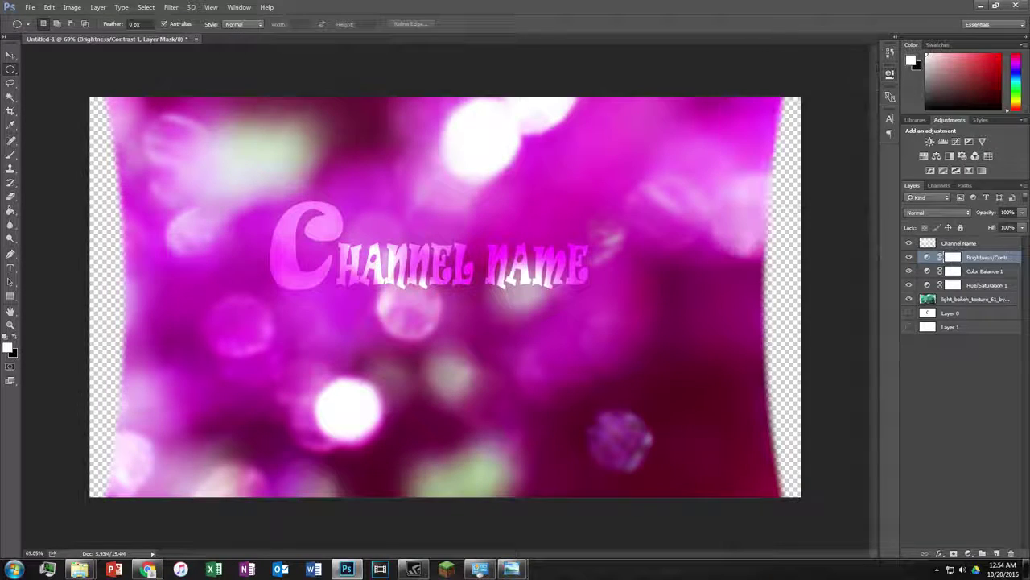
Add a Levels layer with the midtone slider shifted to deepen the shadows
{"action": "left_click", "coordinate": [943, 142]}
{"action": "mouse_move", "coordinate": [806, 178]}
{"action": "left_mouse_down"}
{"action": "mouse_move", "coordinate": [771, 185]}
{"action": "mouse_move", "coordinate": [852, 176]}
{"action": "left_mouse_up"}
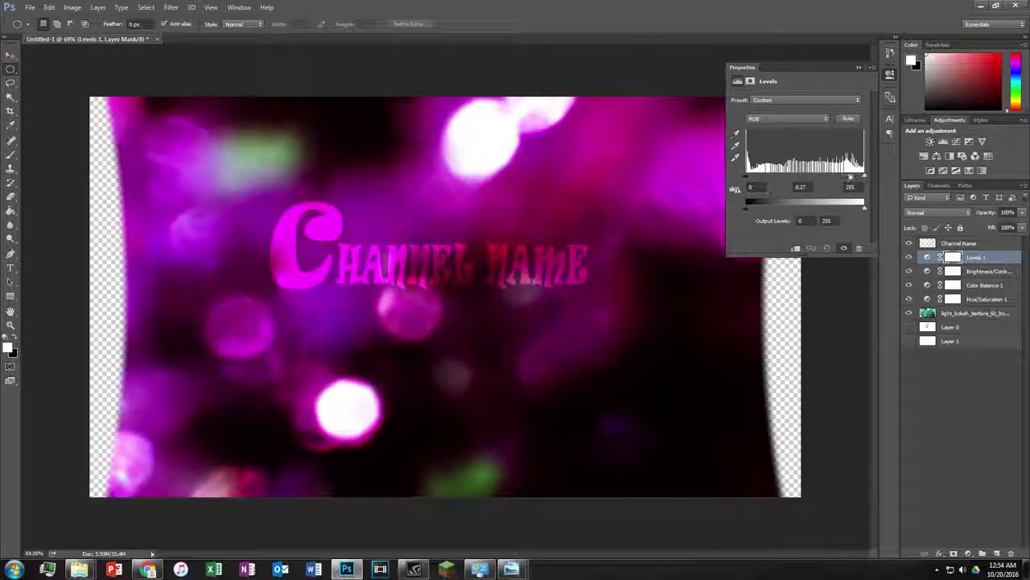
{"action": "left_click_drag", "start_coordinate": [851, 176], "coordinate": [843, 177]}
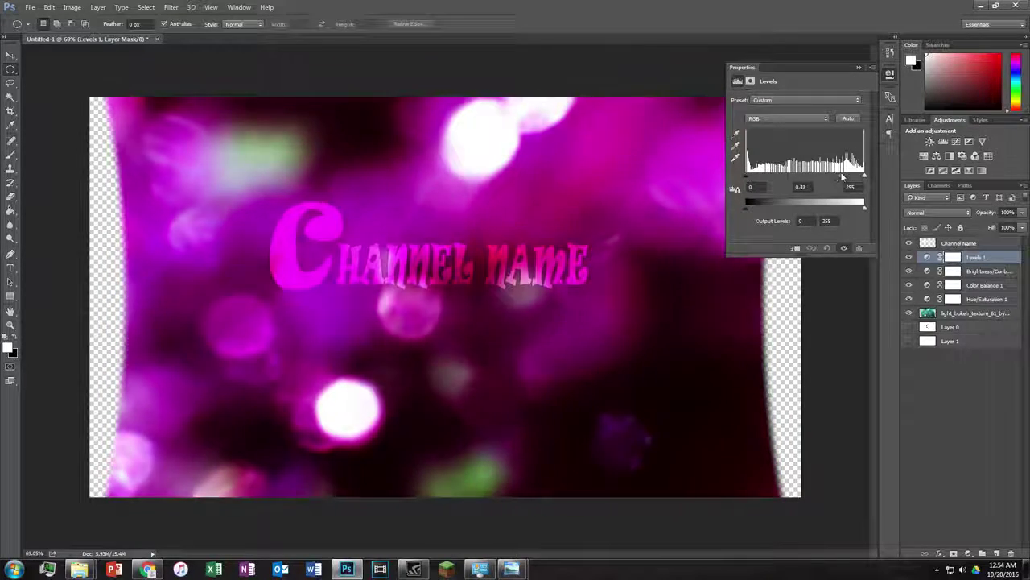
{"action": "left_click", "coordinate": [859, 67]}
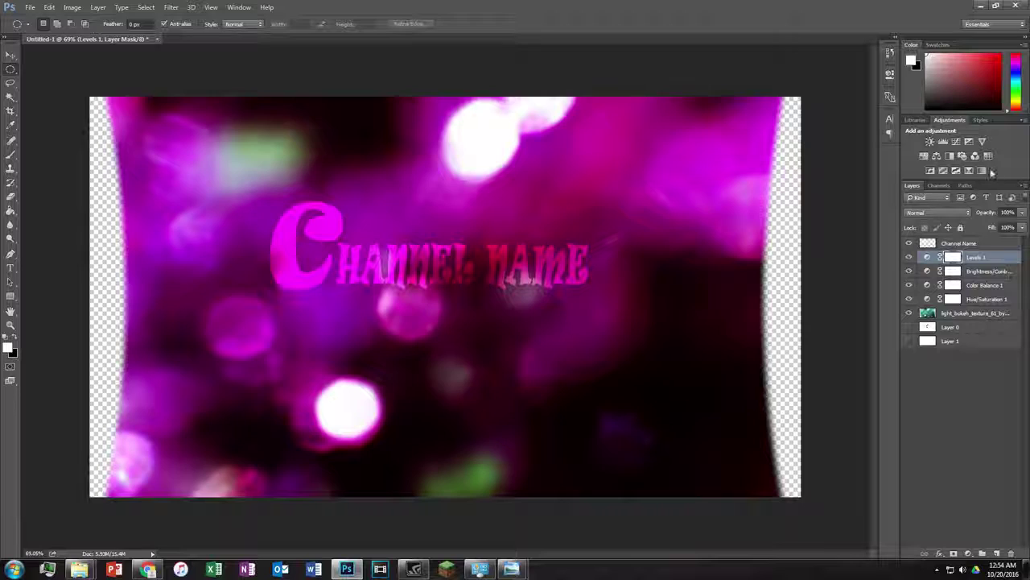
Add Curves 1 and bow the RGB curve slightly below the diagonal to darken midtones
{"action": "left_click", "coordinate": [955, 141]}
{"action": "mouse_move", "coordinate": [837, 150]}
{"action": "left_mouse_down"}
{"action": "mouse_move", "coordinate": [840, 211]}
{"action": "mouse_move", "coordinate": [816, 133]}
{"action": "left_mouse_up"}
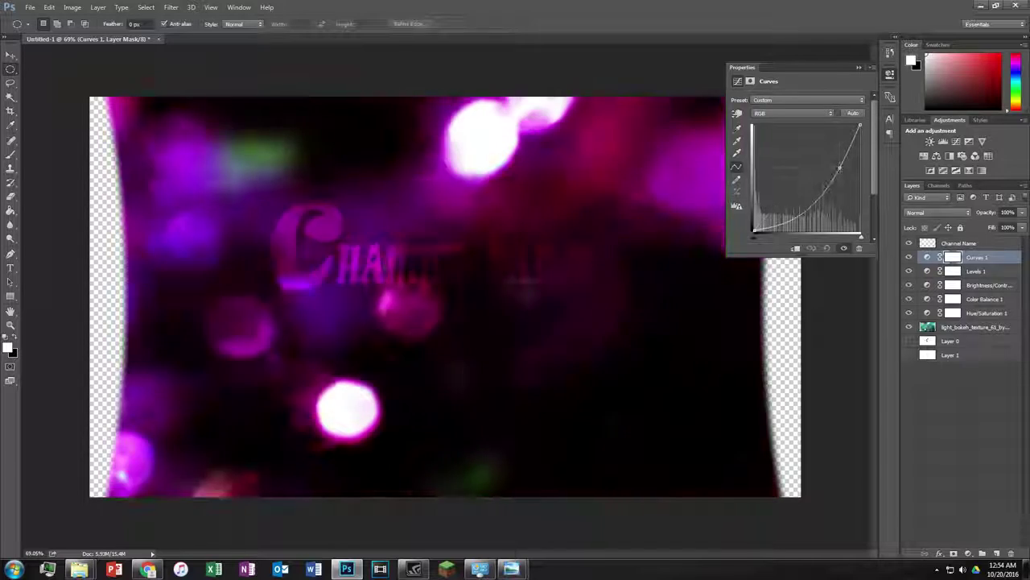
{"action": "left_click_drag", "start_coordinate": [816, 132], "coordinate": [839, 149]}
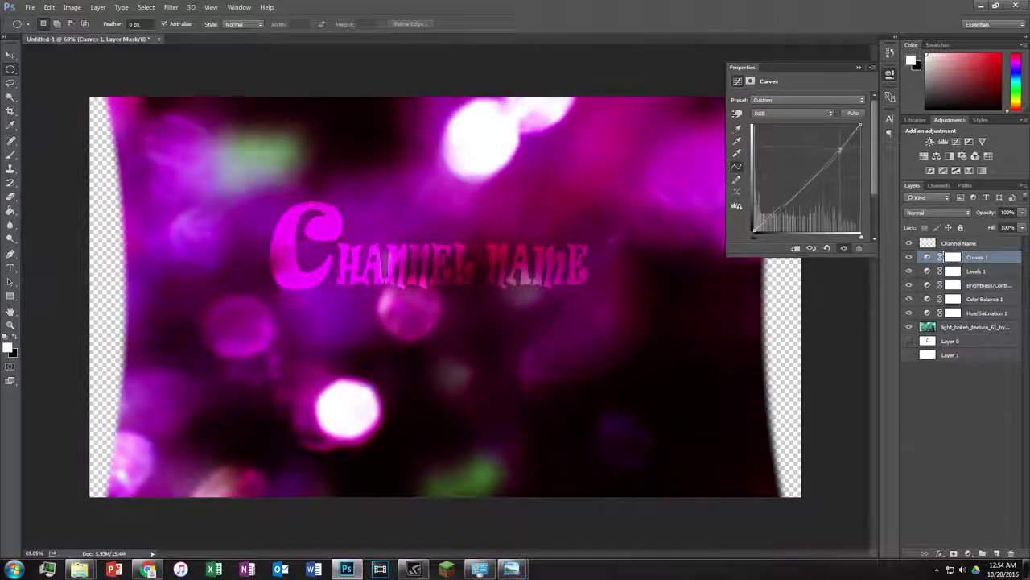
{"action": "mouse_move", "coordinate": [838, 153]}
{"action": "left_mouse_down"}
{"action": "mouse_move", "coordinate": [836, 180]}
{"action": "mouse_move", "coordinate": [834, 165]}
{"action": "mouse_move", "coordinate": [874, 241]}
{"action": "left_mouse_up"}
{"action": "mouse_move", "coordinate": [813, 171]}
{"action": "left_mouse_down"}
{"action": "mouse_move", "coordinate": [839, 218]}
{"action": "mouse_move", "coordinate": [814, 174]}
{"action": "mouse_move", "coordinate": [823, 175]}
{"action": "left_mouse_up"}
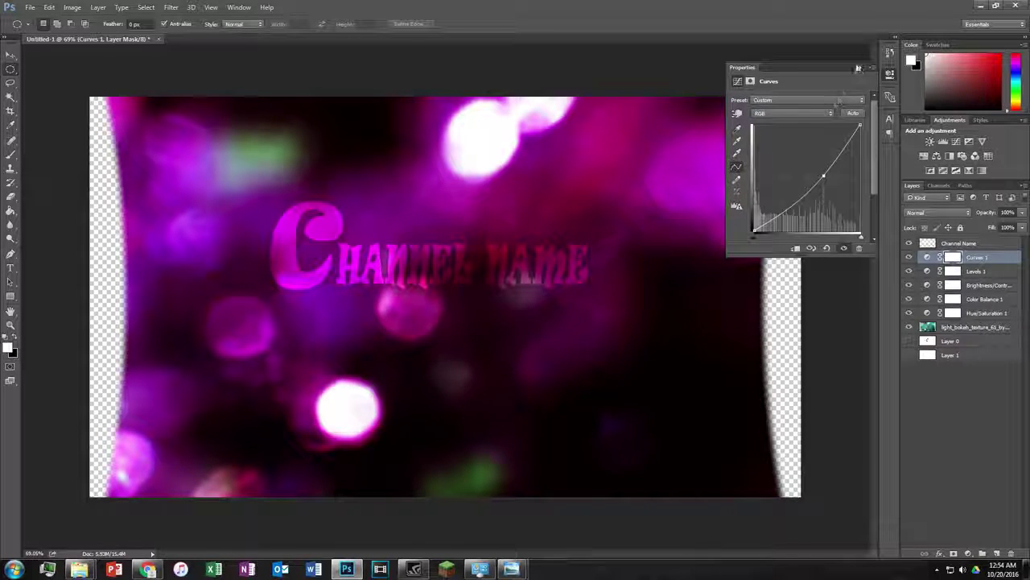
{"action": "left_click", "coordinate": [858, 67]}
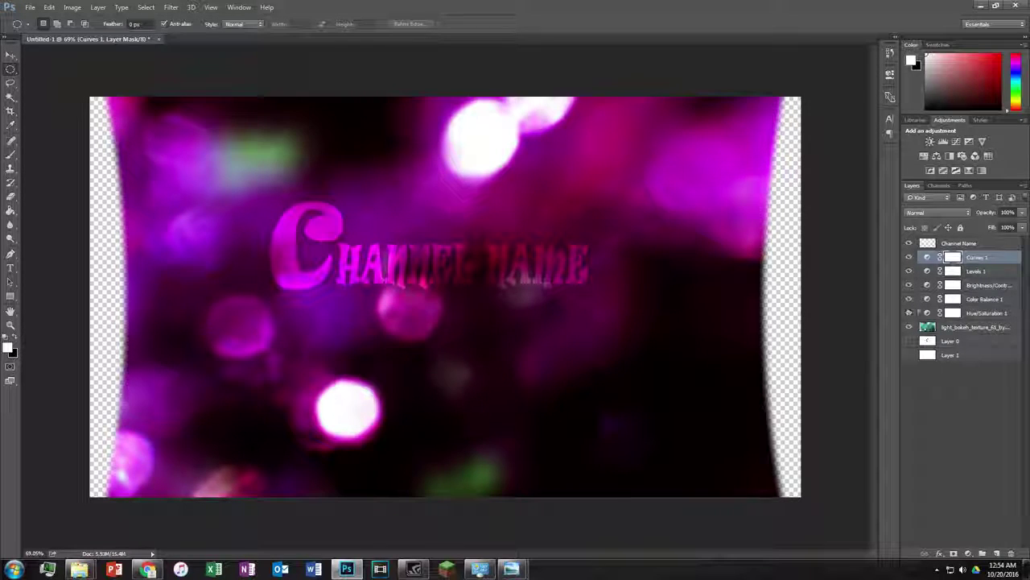
Select the Channel Name layer and scroll through its blend modes
{"action": "left_click", "coordinate": [971, 328]}
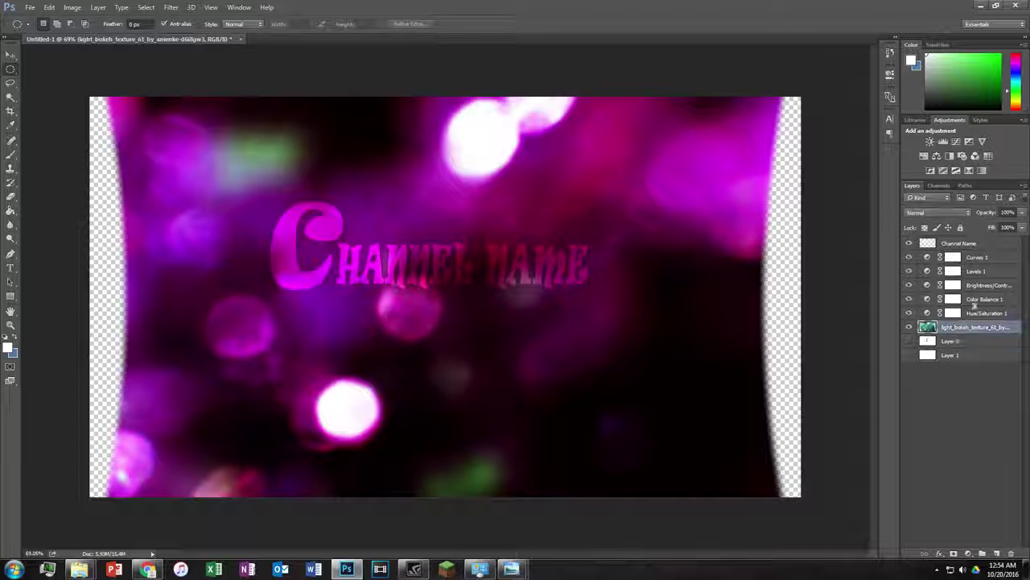
{"action": "left_click", "coordinate": [970, 243]}
{"action": "left_click", "coordinate": [947, 213]}
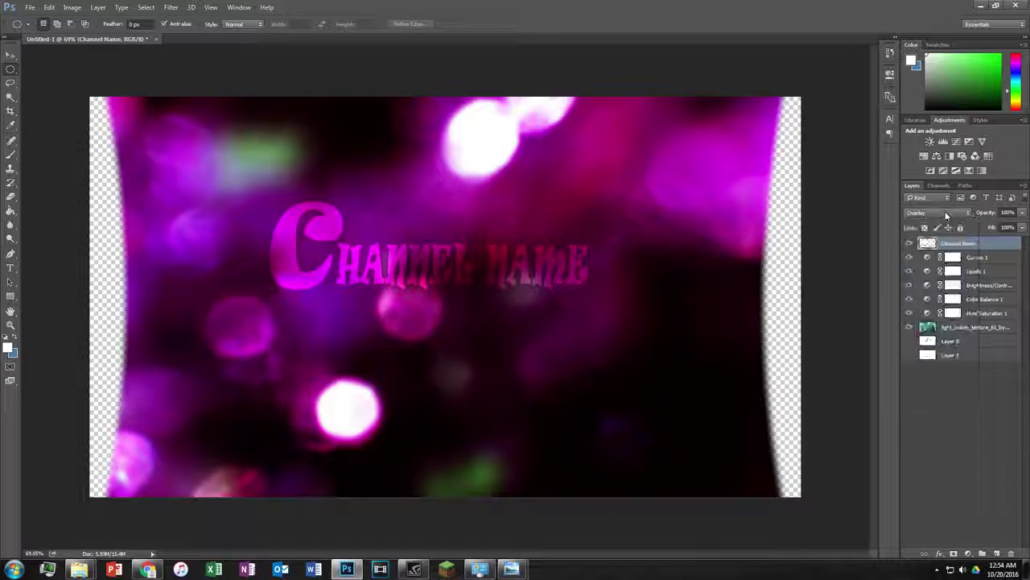
{"action": "scroll", "coordinate": [941, 210], "scroll_direction": "down", "scroll_amount": 2}
{"action": "scroll", "coordinate": [941, 210], "scroll_direction": "down", "scroll_amount": 3}
{"action": "scroll", "coordinate": [941, 210], "scroll_direction": "down", "scroll_amount": 2}
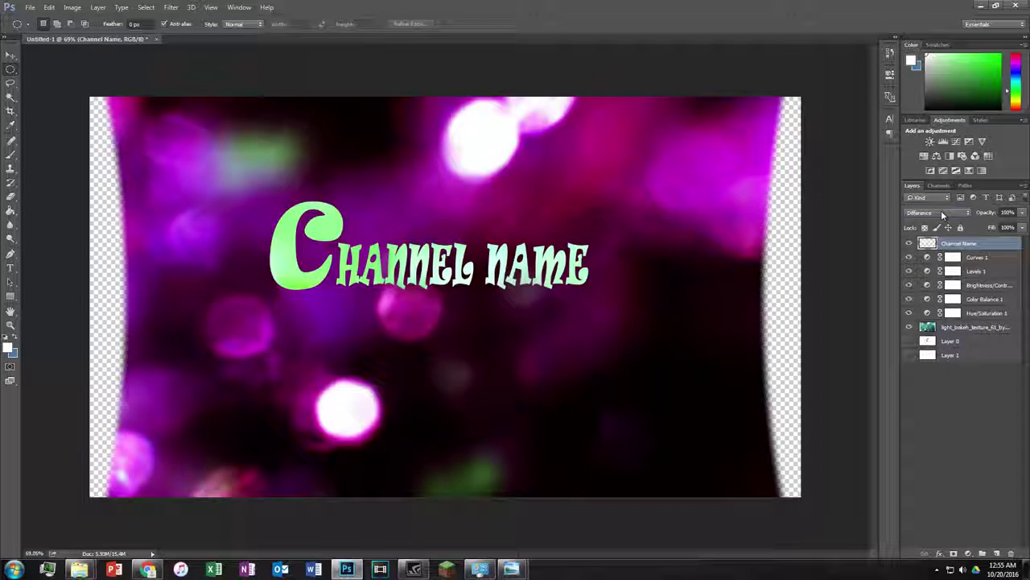
{"action": "scroll", "coordinate": [941, 210], "scroll_direction": "down", "scroll_amount": 1}
{"action": "scroll", "coordinate": [941, 210], "scroll_direction": "down", "scroll_amount": 2}
Start new type layers on the canvas, cancel the empty entries, and switch to Chrome
{"action": "key", "text": "t"}
{"action": "left_click", "coordinate": [801, 310]}
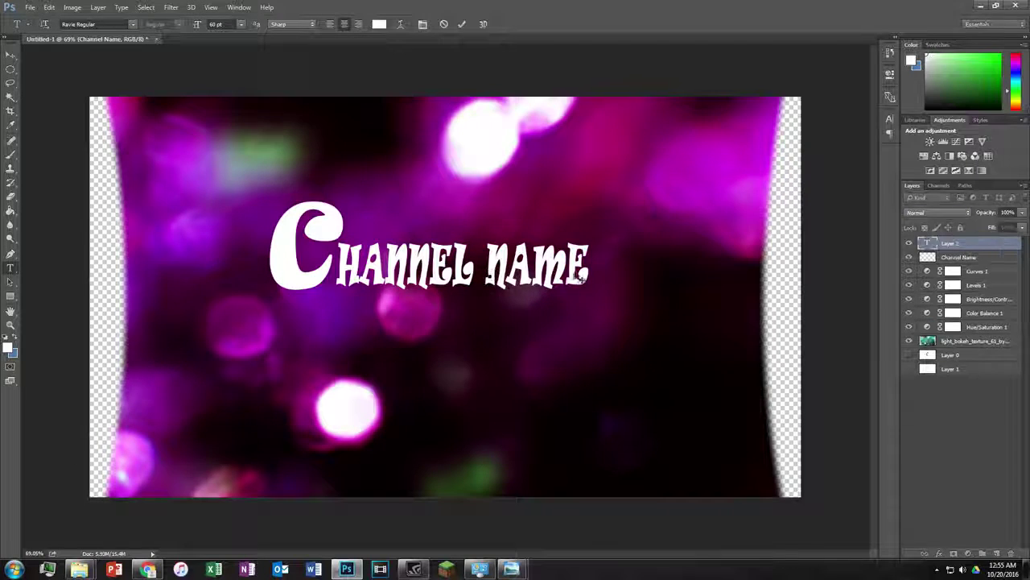
{"action": "left_click", "coordinate": [443, 24]}
{"action": "left_click", "coordinate": [447, 274]}
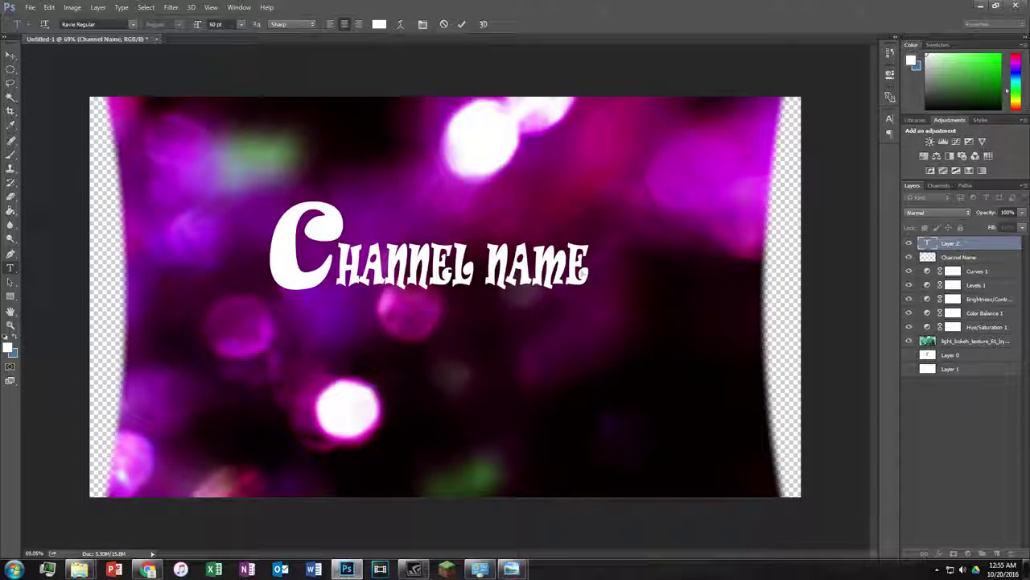
{"action": "left_click", "coordinate": [444, 23]}
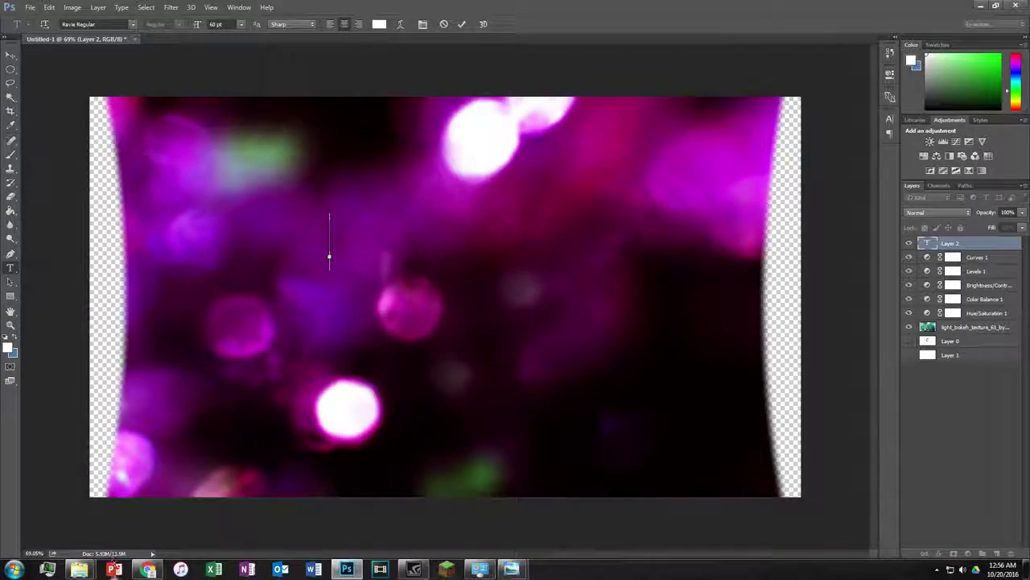
{"action": "left_click", "coordinate": [148, 569]}
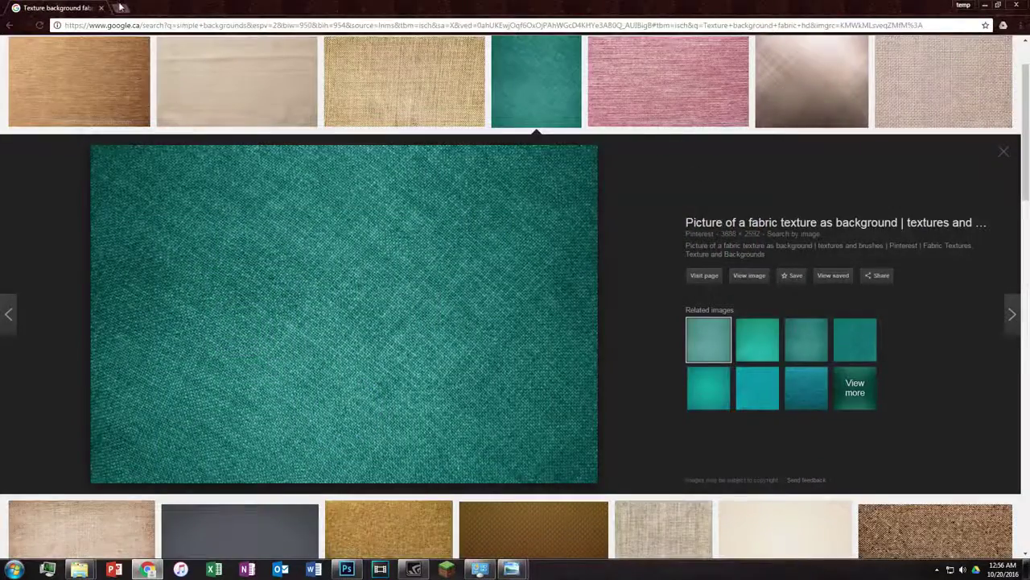
Search 'Thumnail size' in Chrome, confirm 1280 × 720 in image results, and return to Photoshop
{"action": "left_click", "coordinate": [120, 6]}
{"action": "mouse_move", "coordinate": [266, 7]}
{"action": "left_mouse_down"}
{"action": "mouse_move", "coordinate": [540, 156]}
{"action": "mouse_move", "coordinate": [748, 62]}
{"action": "left_mouse_up"}
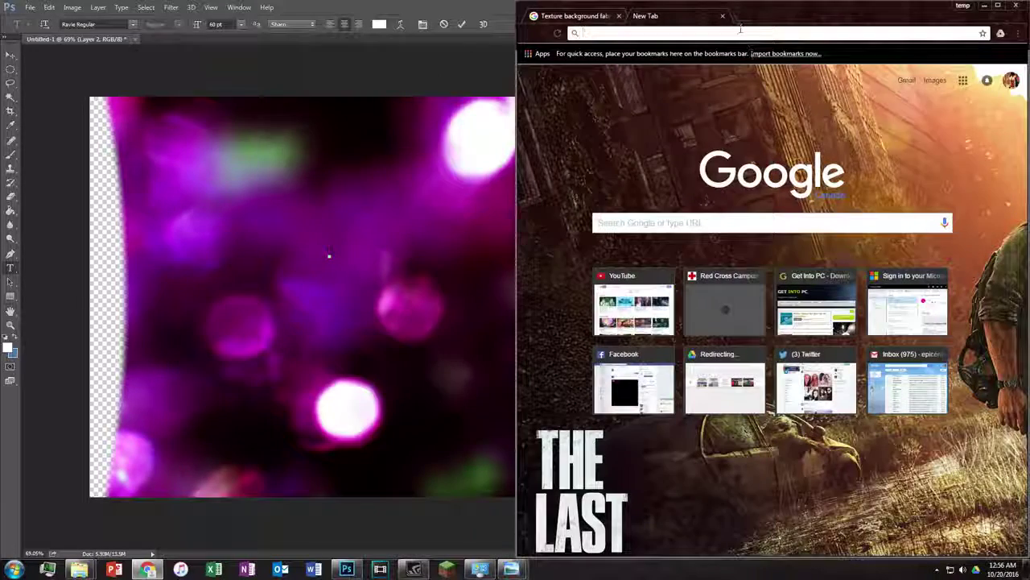
{"action": "type", "text": "Thum"}
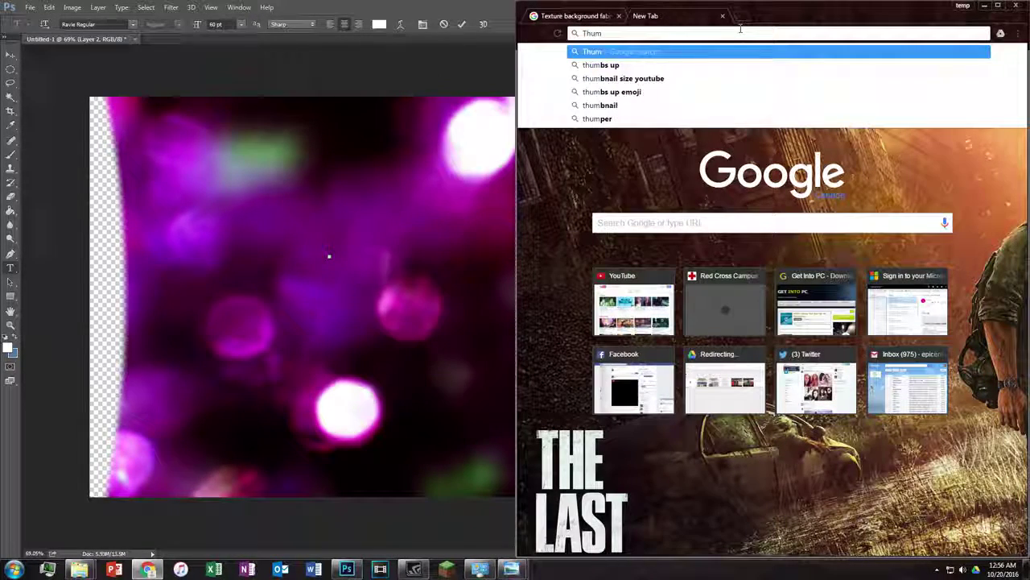
{"action": "type", "text": "bnail size"}
{"action": "key", "text": "Return"}
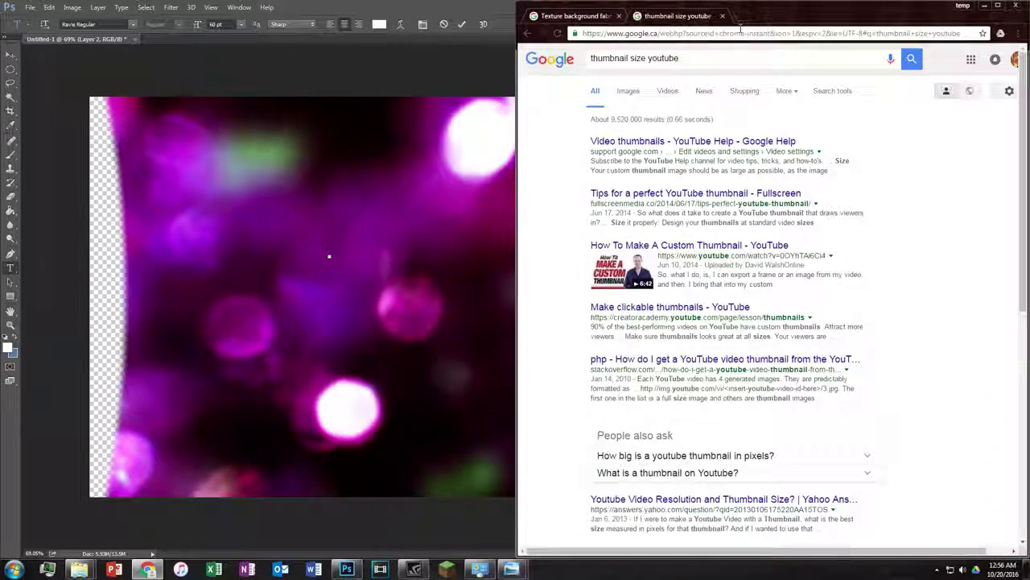
{"action": "left_click", "coordinate": [628, 92]}
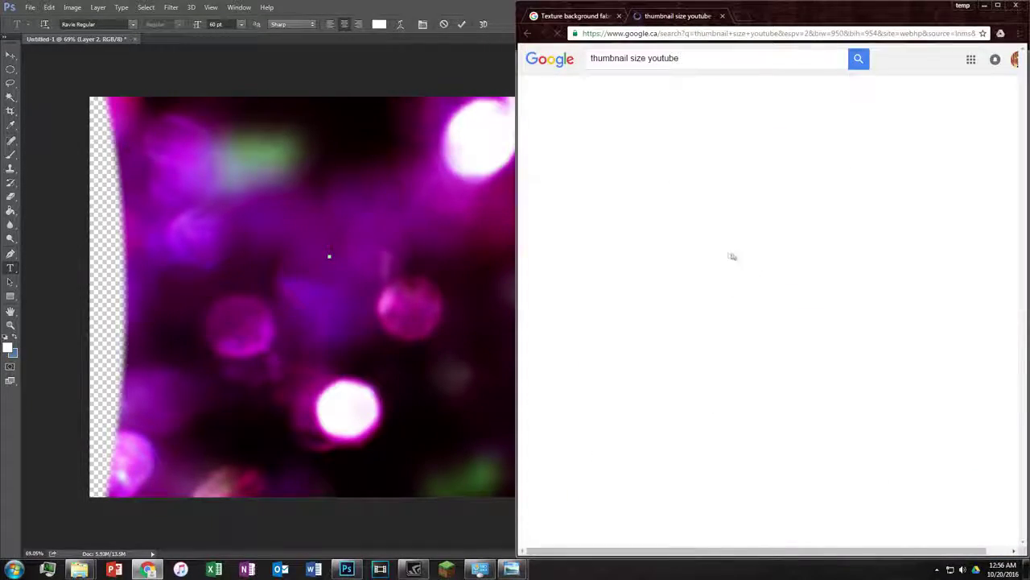
{"action": "left_click", "coordinate": [616, 193]}
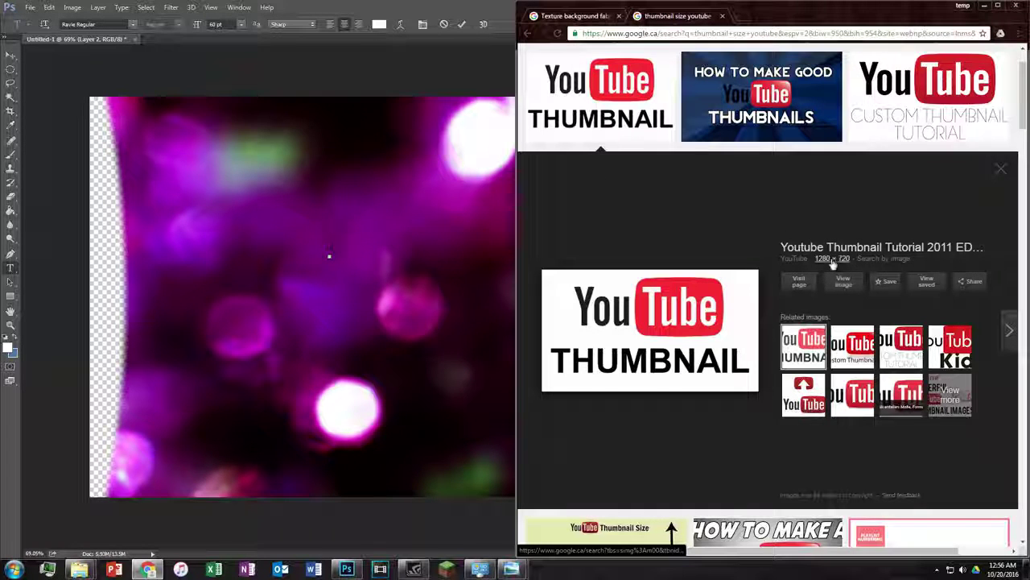
{"action": "key", "text": "alt+Tab"}
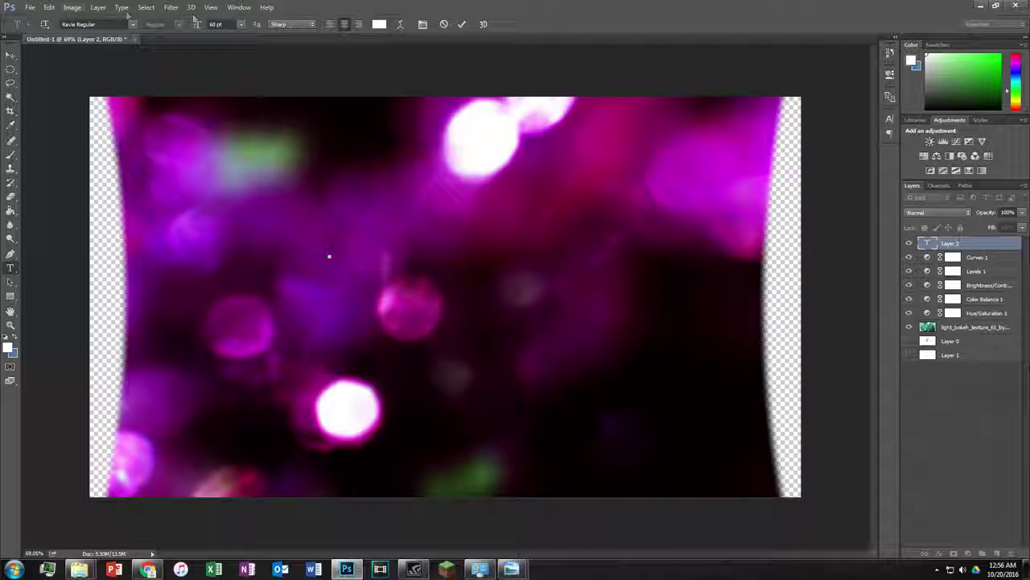
Create a new 1280 × 720 px document, Untitled-2
{"action": "key", "text": "Escape"}
{"action": "left_click", "coordinate": [47, 7]}
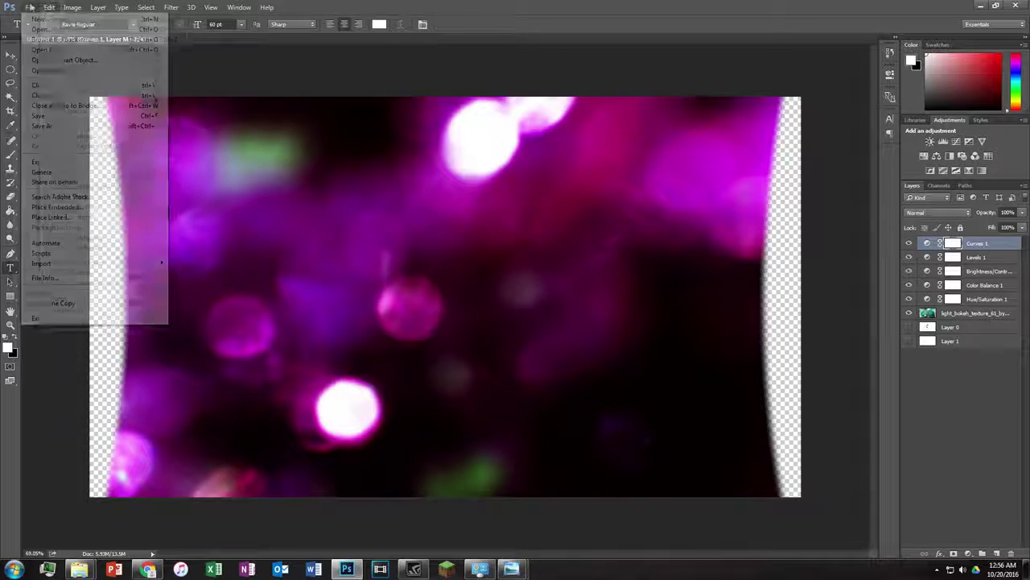
{"action": "left_click", "coordinate": [41, 19]}
{"action": "left_click_drag", "start_coordinate": [537, 201], "coordinate": [499, 202]}
{"action": "type", "text": "1280"}
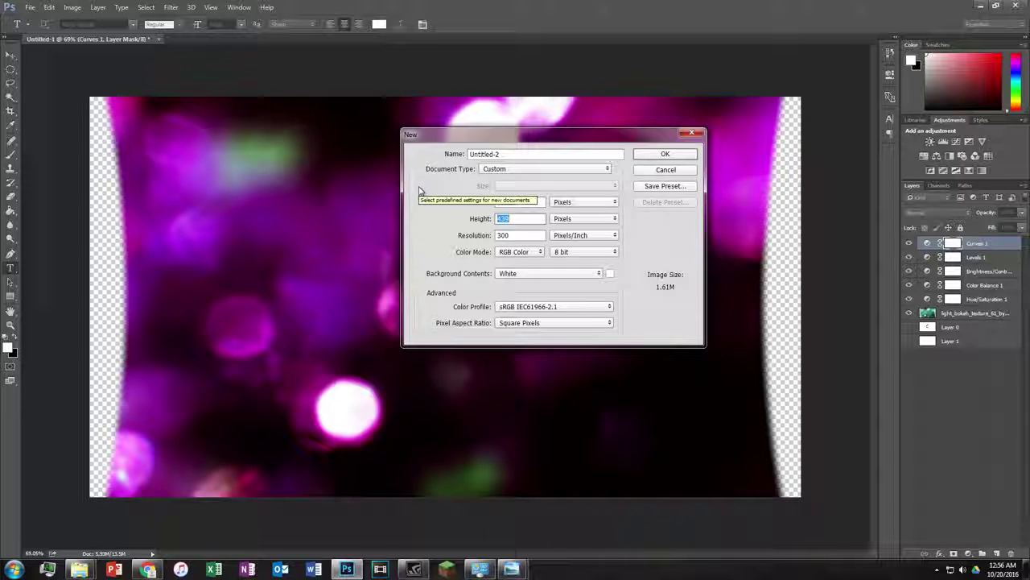
{"action": "type", "text": "7"}
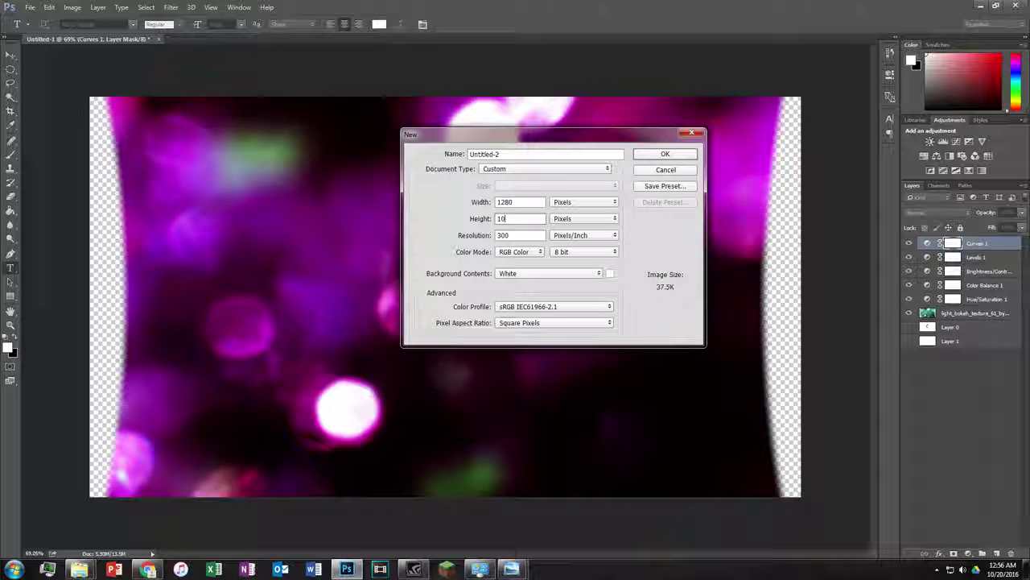
{"action": "type", "text": "0"}
{"action": "key", "text": "Return"}
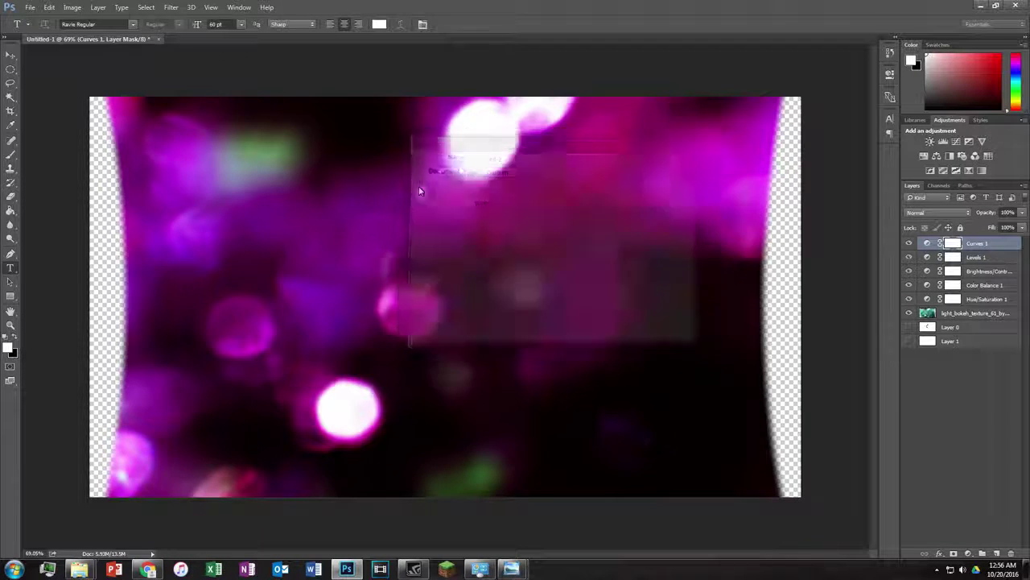
Unlock the Background as Layer 0 and delete its white fill to leave full transparency
{"action": "left_click", "coordinate": [1011, 245]}
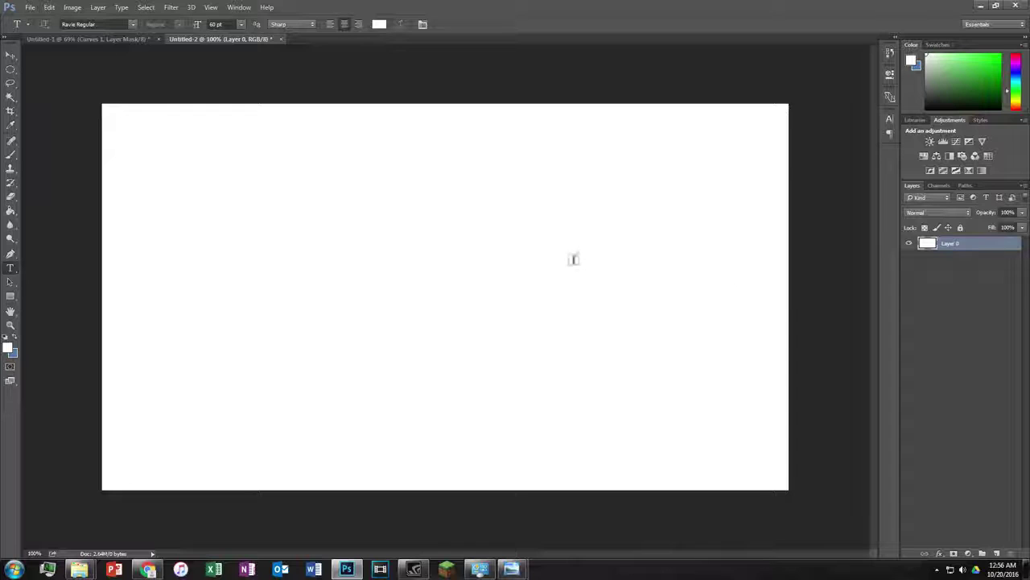
{"action": "left_click", "coordinate": [10, 69]}
{"action": "right_click", "coordinate": [11, 69]}
{"action": "left_click", "coordinate": [60, 70]}
{"action": "key", "text": "ctrl+a"}
{"action": "key", "text": "Delete"}
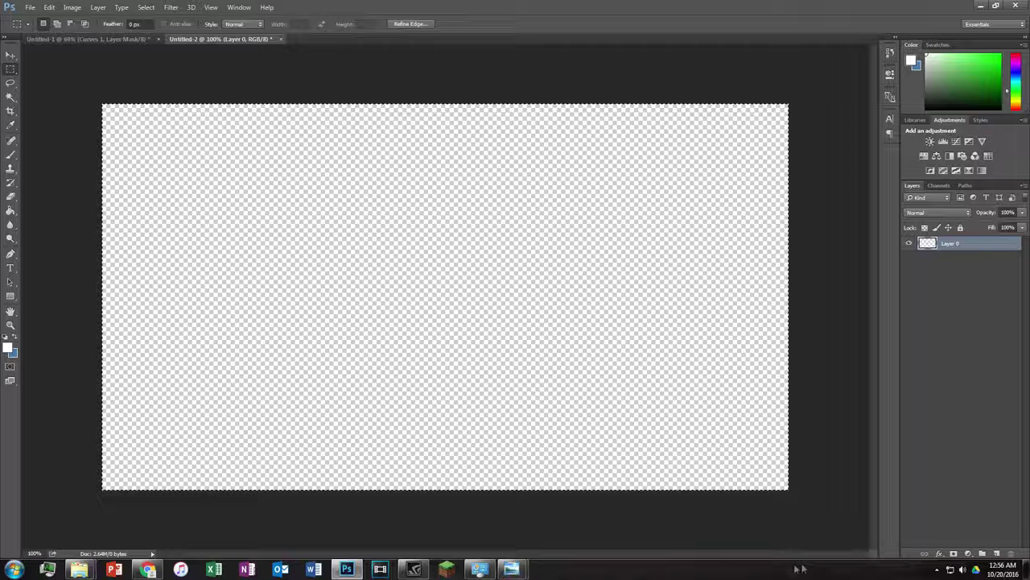
{"action": "key", "text": "ctrl+d"}
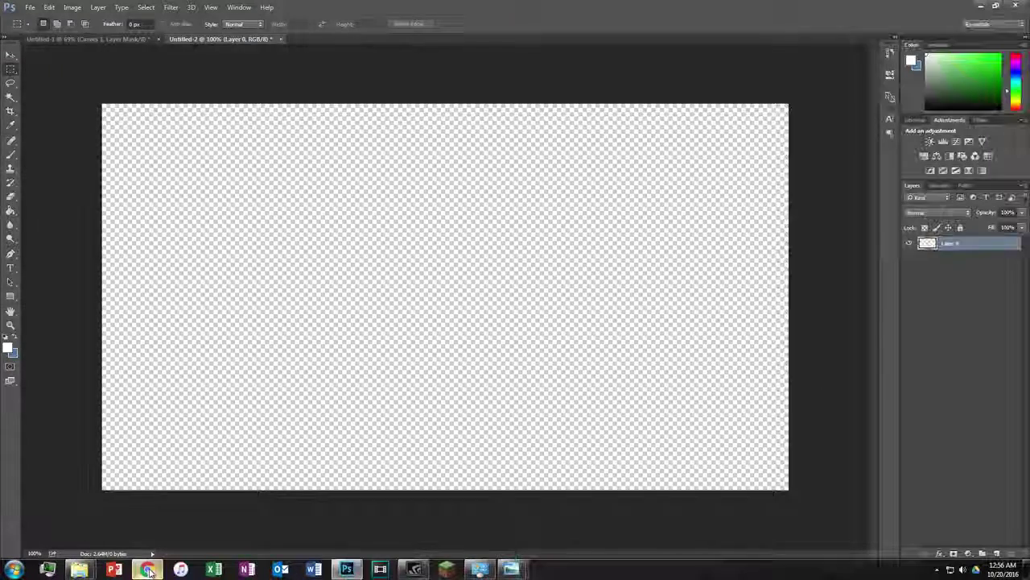
Replace the thumbnail tab with a new Chrome search showing image results for 'Photoshop'
{"action": "left_click", "coordinate": [147, 569]}
{"action": "left_click", "coordinate": [722, 15]}
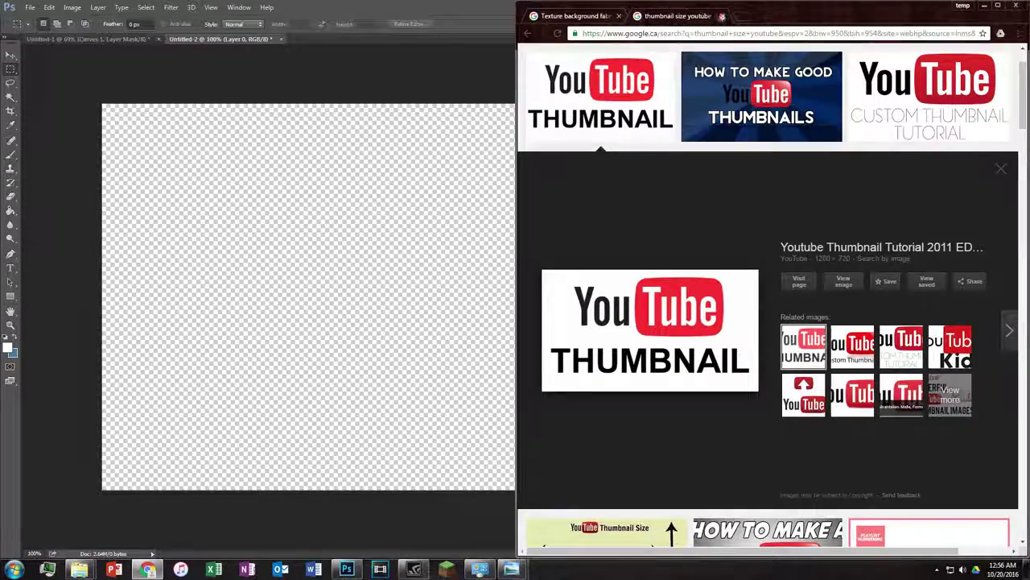
{"action": "left_click", "coordinate": [638, 16]}
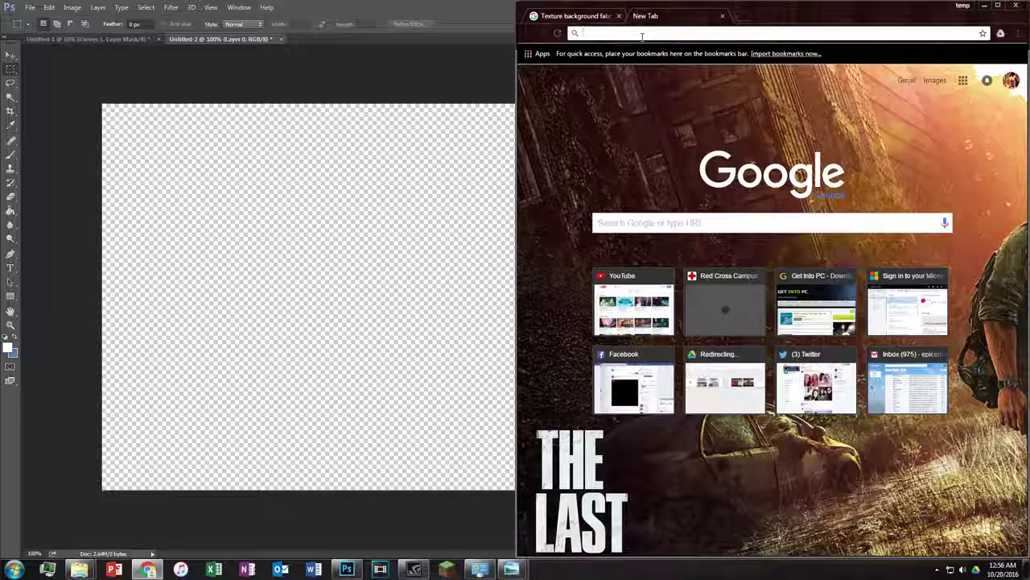
{"action": "left_click", "coordinate": [348, 571]}
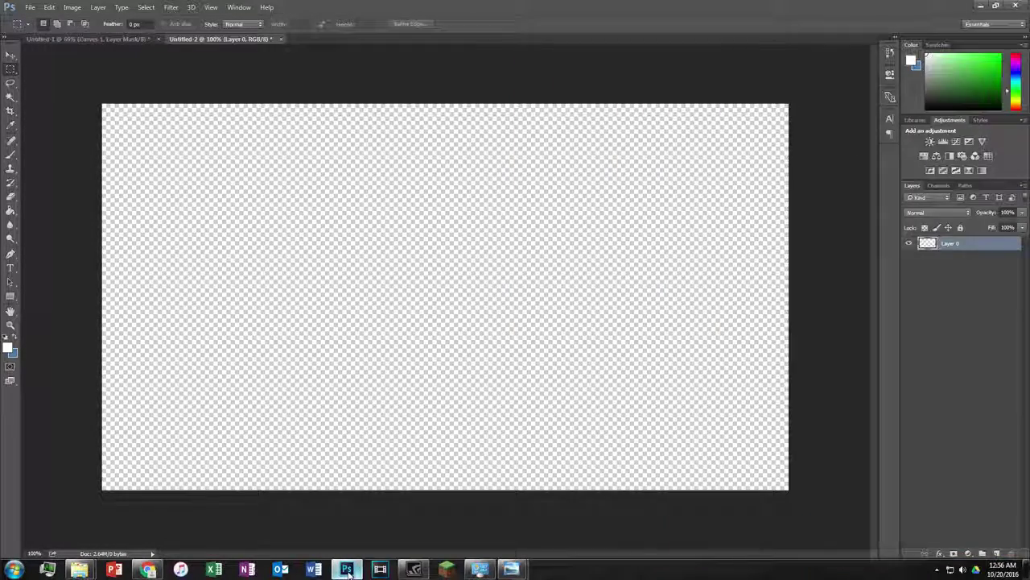
{"action": "left_click", "coordinate": [149, 569]}
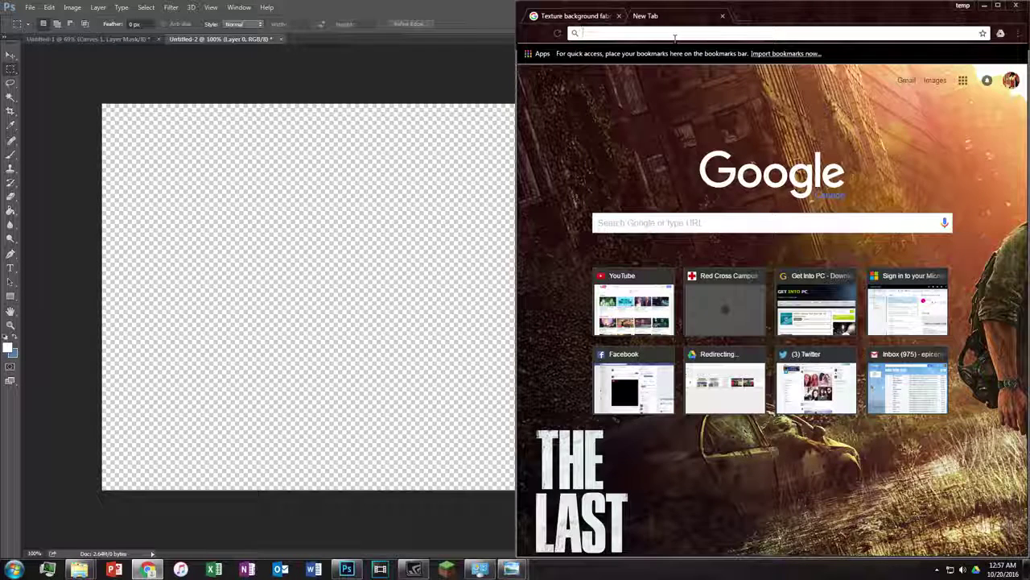
{"action": "type", "text": "Photoshop"}
{"action": "key", "text": "Return"}
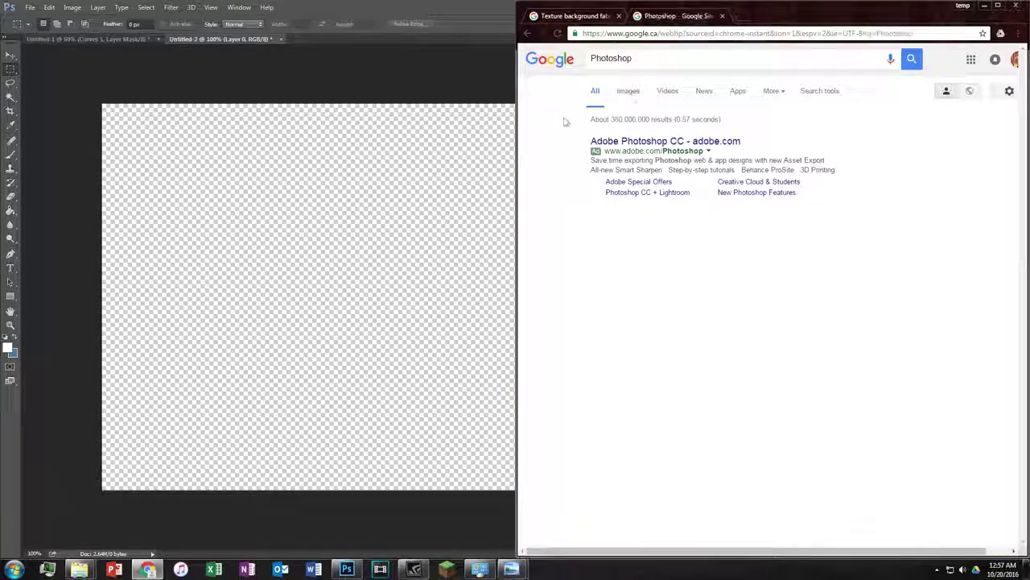
{"action": "left_click", "coordinate": [631, 94]}
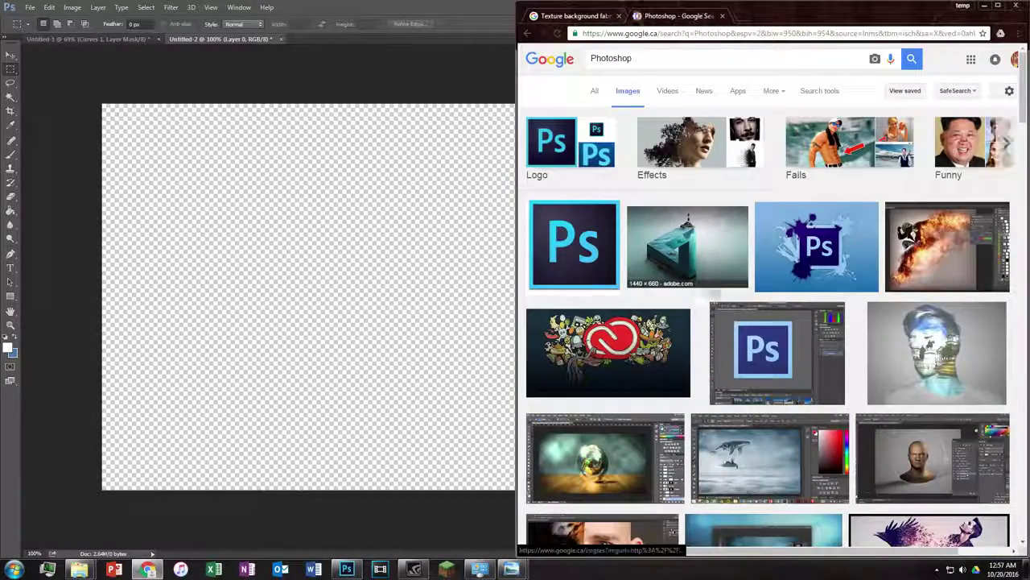
Preview several Ps logo images and drag the chosen logo into Untitled-2
{"action": "scroll", "coordinate": [588, 345], "scroll_direction": "down", "scroll_amount": 1}
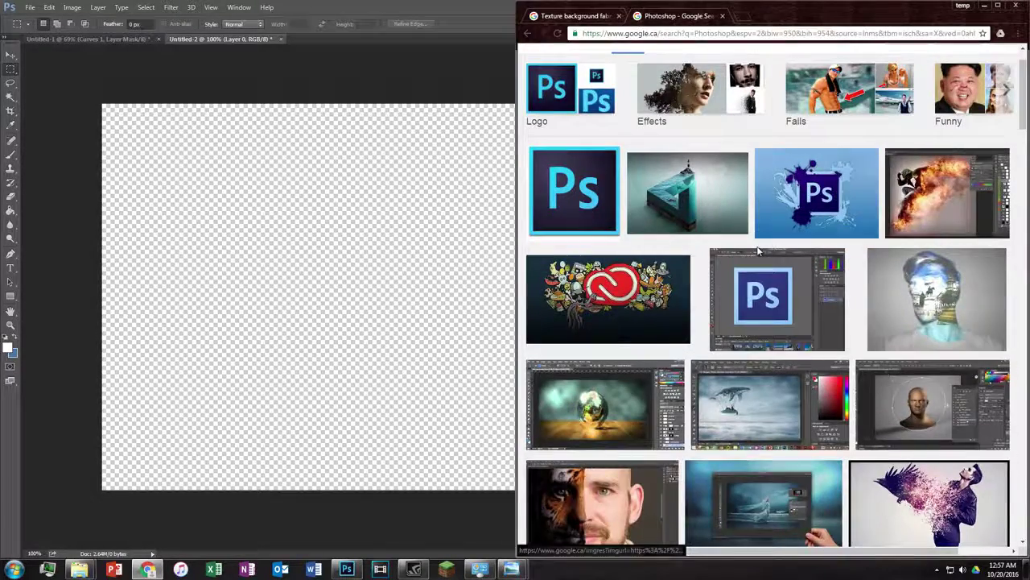
{"action": "left_click", "coordinate": [574, 191]}
{"action": "left_click", "coordinate": [894, 348]}
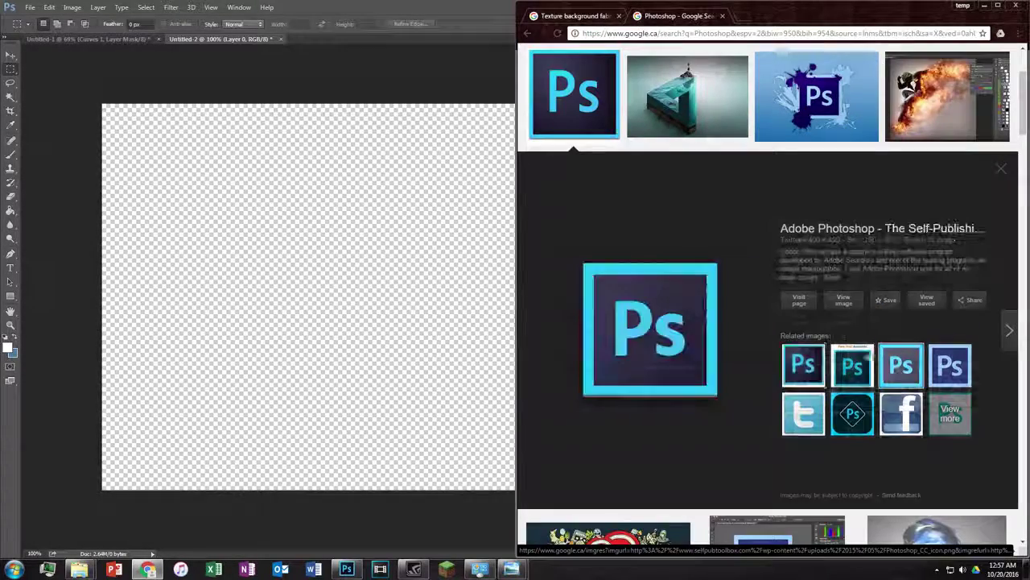
{"action": "left_click", "coordinate": [802, 417]}
{"action": "left_click", "coordinate": [902, 352]}
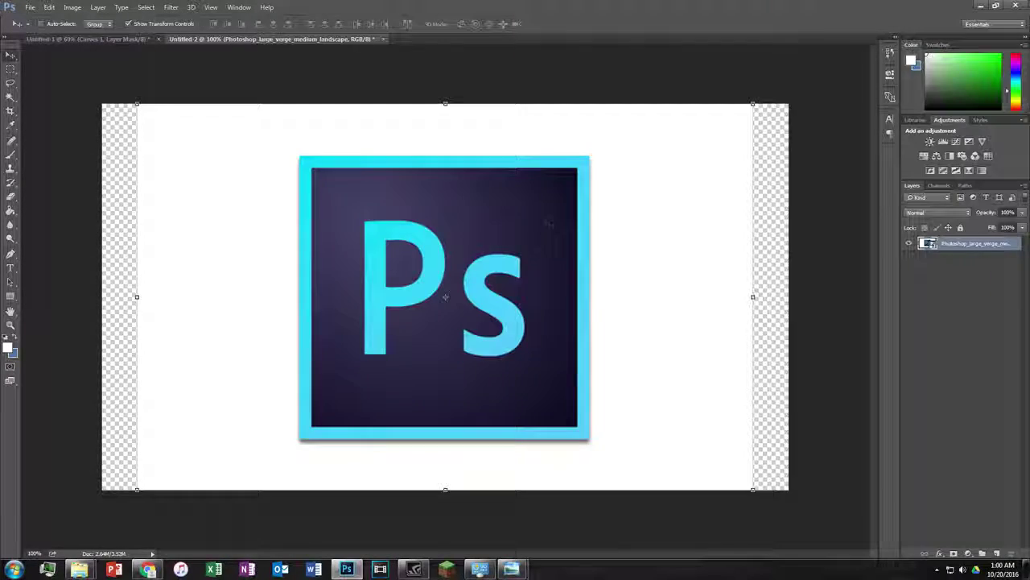
{"action": "mouse_move", "coordinate": [640, 265]}
{"action": "left_mouse_down"}
{"action": "mouse_move", "coordinate": [547, 262]}
{"action": "mouse_move", "coordinate": [563, 258]}
{"action": "left_mouse_up"}
Scale the Ps logo down and draw a rectangular marquee around the logo square
{"action": "key", "text": "ctrl+t"}
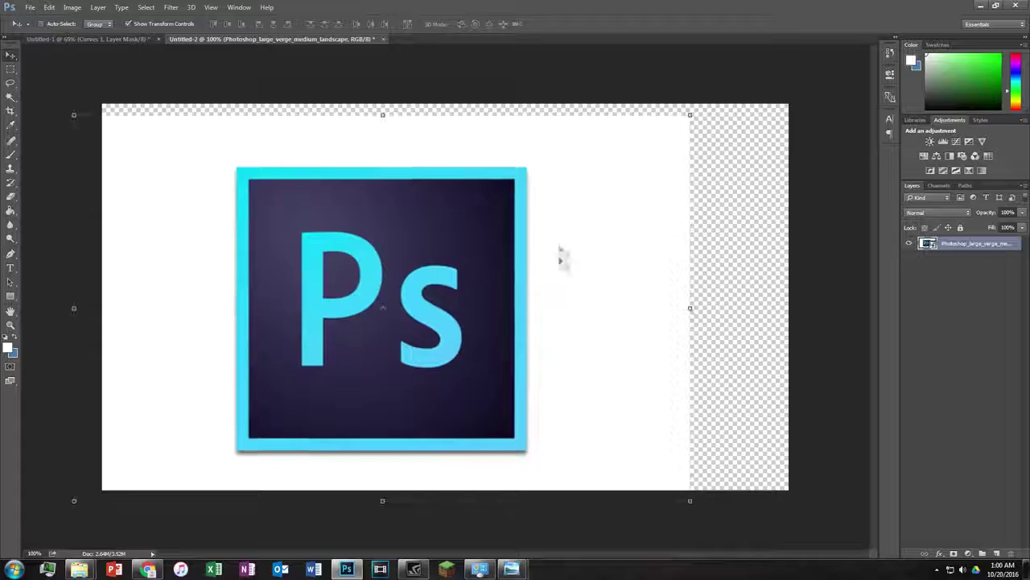
{"action": "mouse_move", "coordinate": [681, 108]}
{"action": "left_mouse_down"}
{"action": "mouse_move", "coordinate": [680, 121]}
{"action": "mouse_move", "coordinate": [477, 286]}
{"action": "mouse_move", "coordinate": [510, 276]}
{"action": "mouse_move", "coordinate": [511, 322]}
{"action": "left_mouse_up"}
{"action": "left_click", "coordinate": [378, 24]}
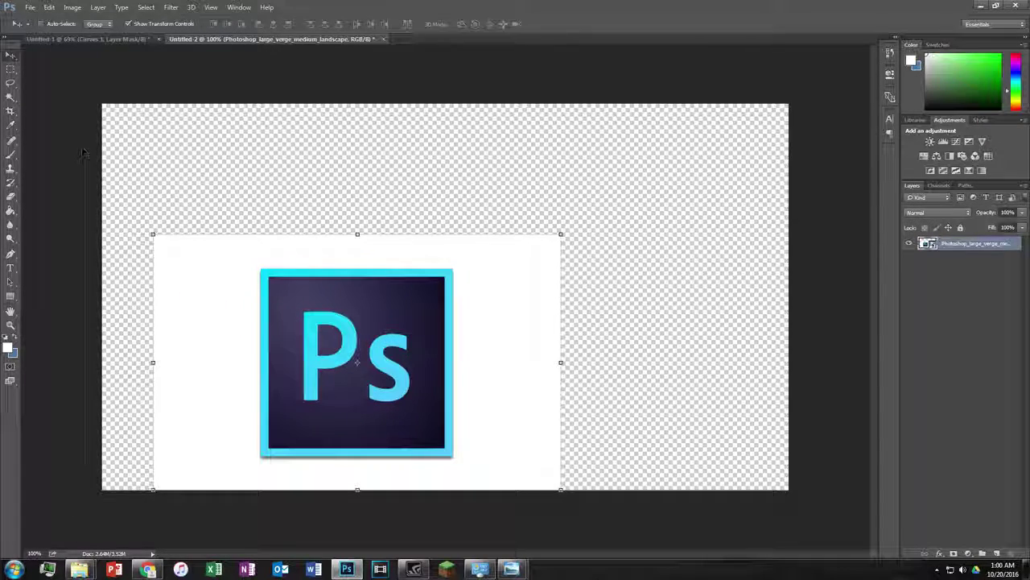
{"action": "left_click", "coordinate": [11, 69]}
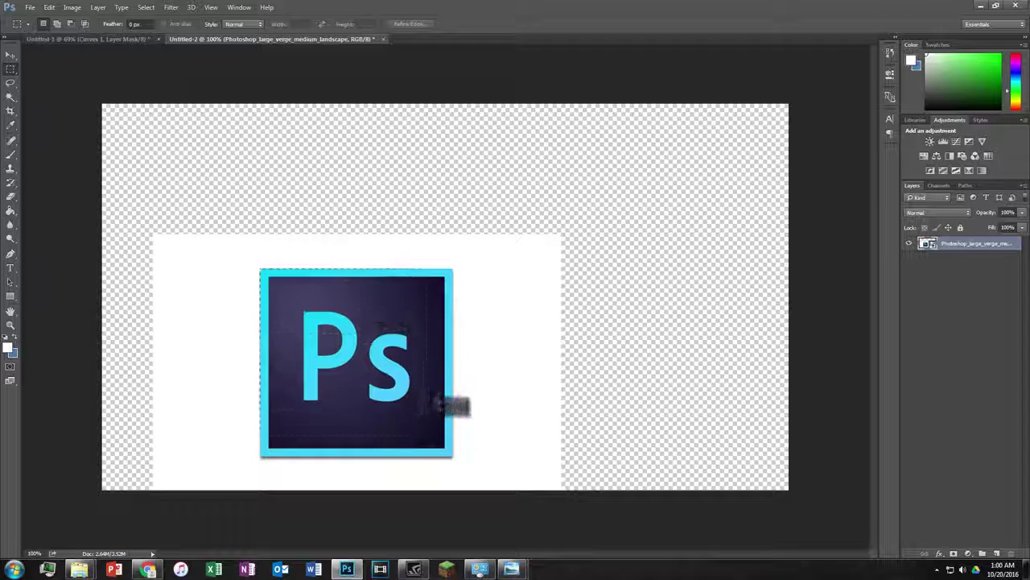
{"action": "left_click_drag", "start_coordinate": [453, 456], "coordinate": [453, 460]}
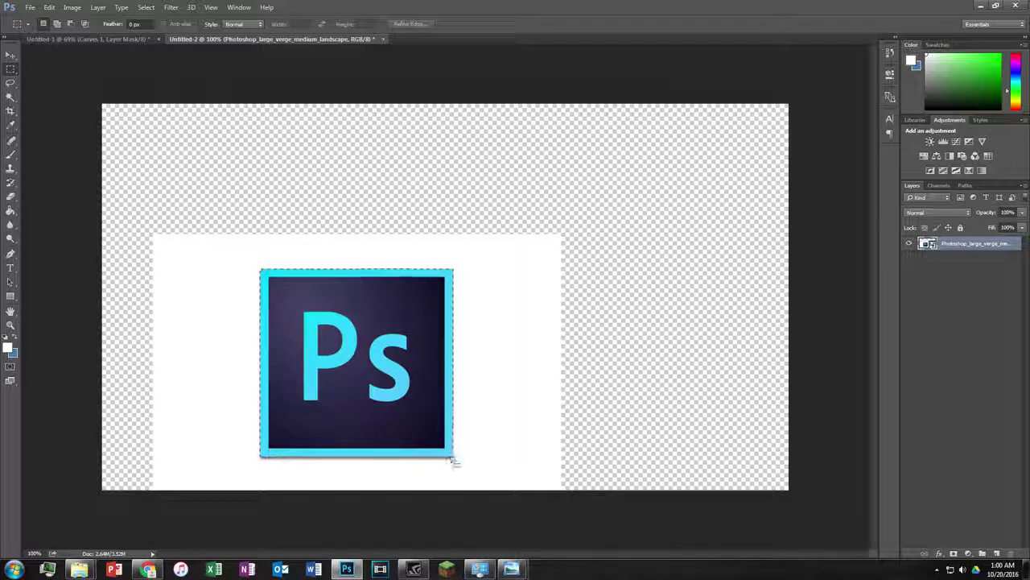
{"action": "scroll", "coordinate": [453, 459], "scroll_direction": "up", "scroll_amount": 3}
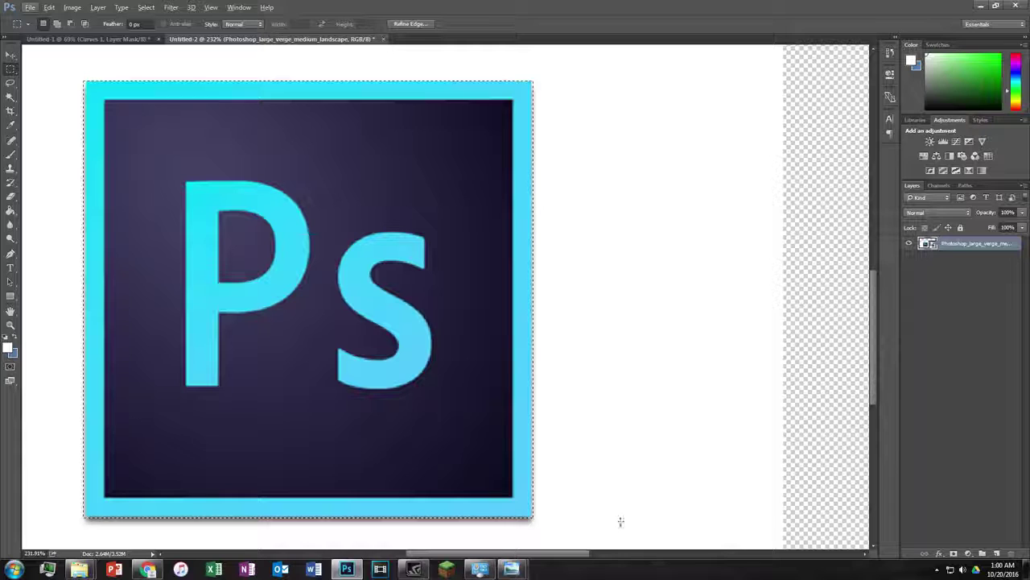
{"action": "key", "text": "ctrl+d"}
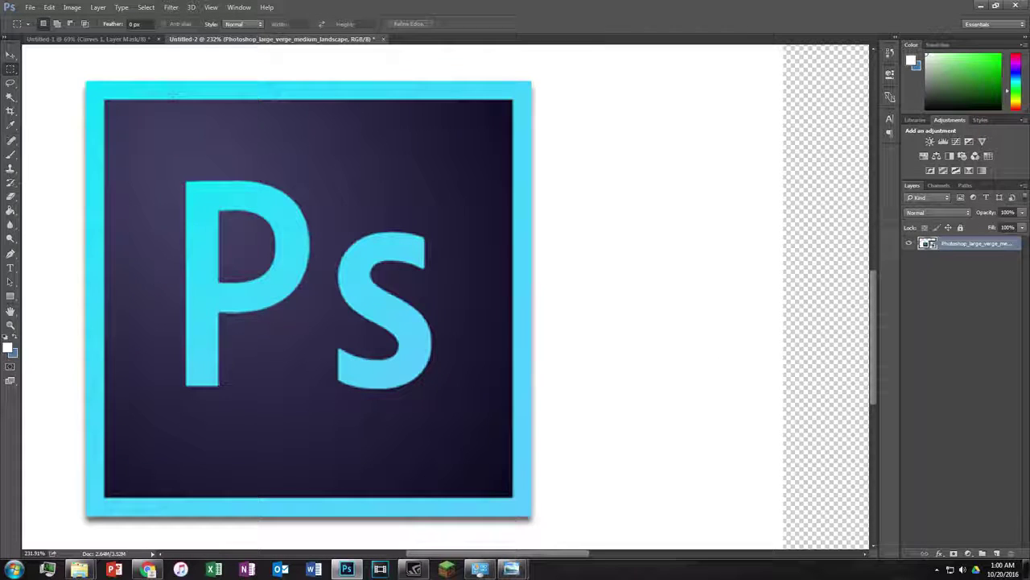
{"action": "left_click_drag", "start_coordinate": [84, 81], "coordinate": [531, 517]}
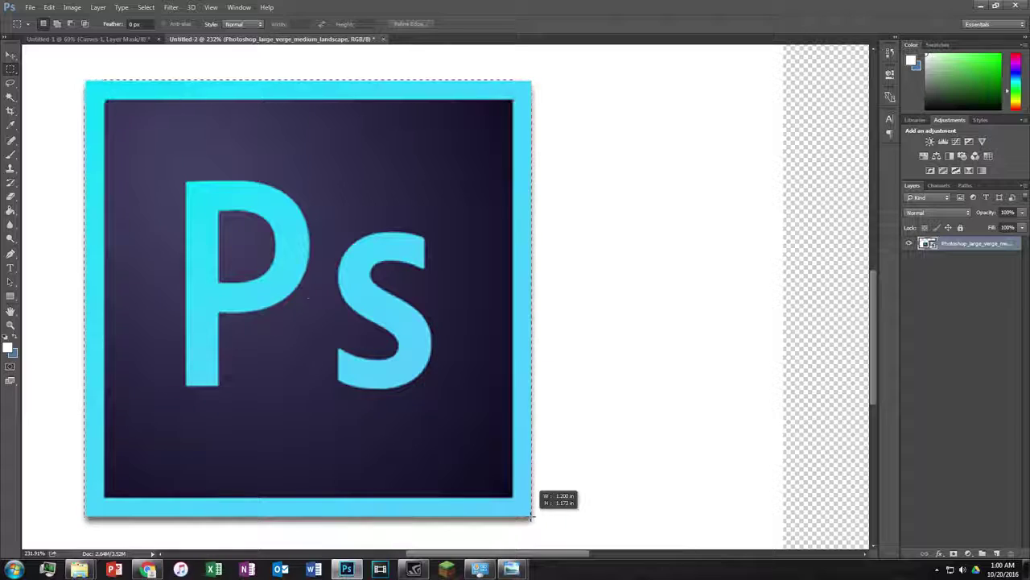
{"action": "left_click_drag", "start_coordinate": [532, 517], "coordinate": [532, 518]}
Invert the selection, rasterize the logo layer and delete the white around the logo
{"action": "scroll", "coordinate": [541, 472], "scroll_direction": "down", "scroll_amount": 2}
{"action": "right_click", "coordinate": [565, 359]}
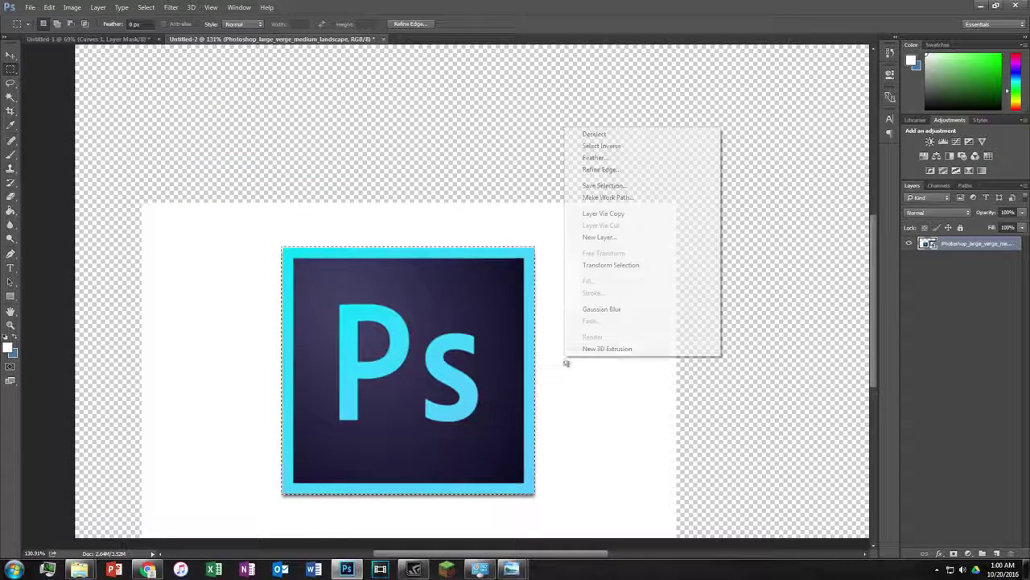
{"action": "left_click", "coordinate": [603, 146]}
{"action": "scroll", "coordinate": [437, 252], "scroll_direction": "down", "scroll_amount": 1}
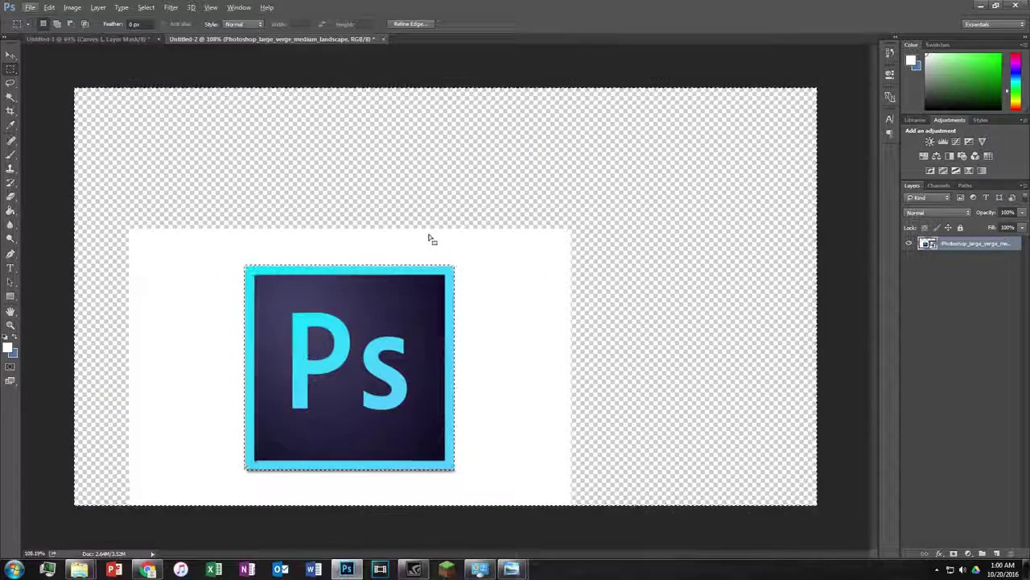
{"action": "key", "text": "Delete"}
{"action": "left_click", "coordinate": [515, 214]}
{"action": "right_click", "coordinate": [970, 243]}
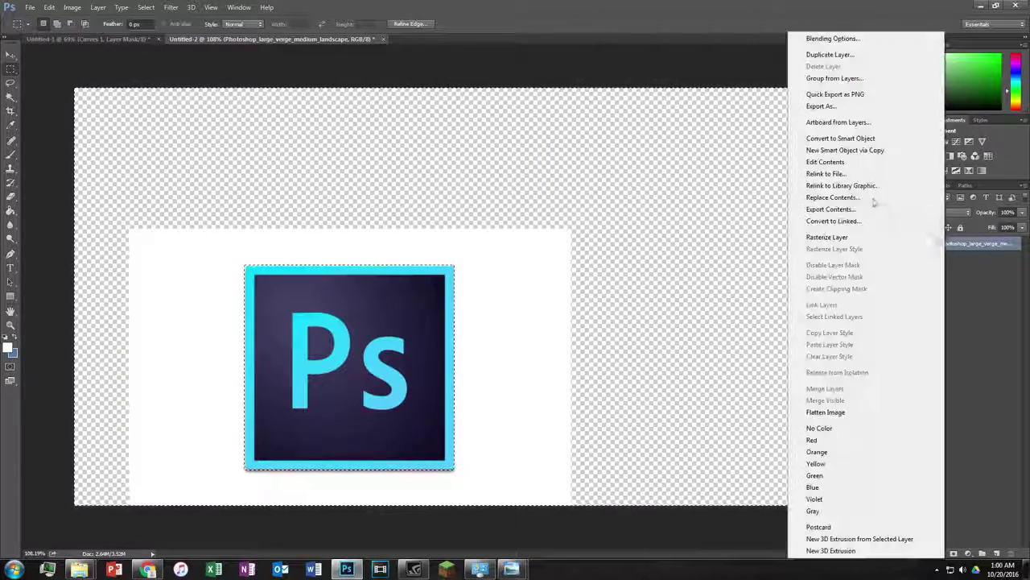
{"action": "left_click", "coordinate": [820, 238]}
{"action": "key", "text": "Delete"}
{"action": "key", "text": "ctrl+d"}
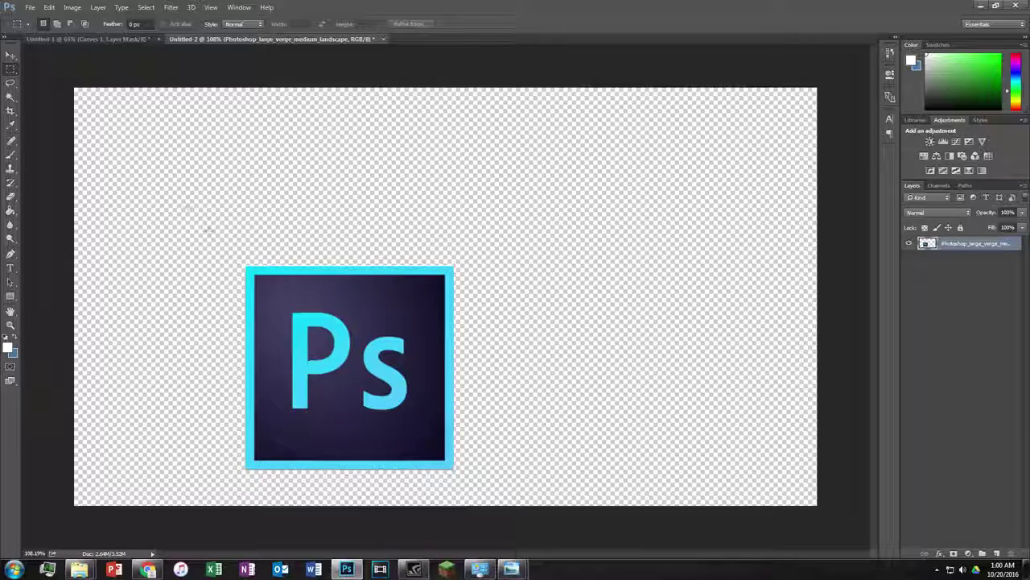
Move the Ps logo up and left of centre, then start a new Chrome tab
{"action": "left_click", "coordinate": [10, 54]}
{"action": "left_click_drag", "start_coordinate": [371, 349], "coordinate": [291, 322]}
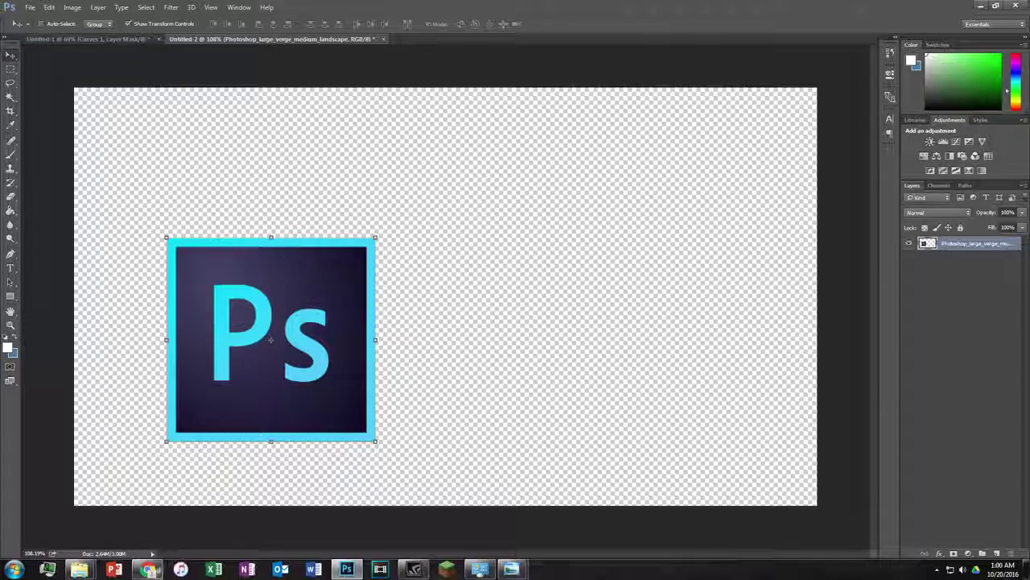
{"action": "left_click", "coordinate": [148, 569]}
{"action": "left_click", "coordinate": [223, 8]}
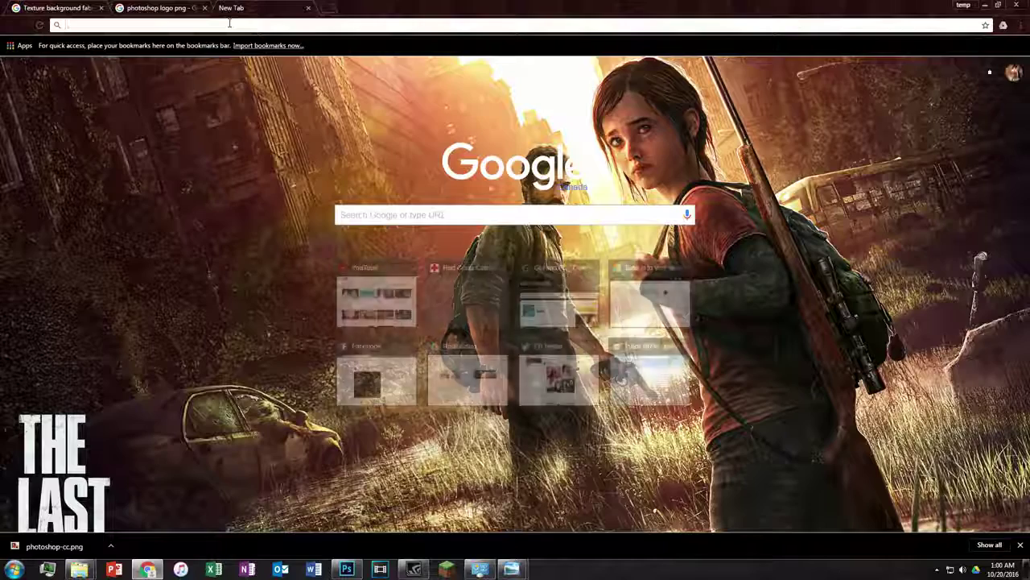
Open your YouTube channel page, then drag the Ps logo down-left in Photoshop
{"action": "type", "text": "you"}
{"action": "key", "text": "Return"}
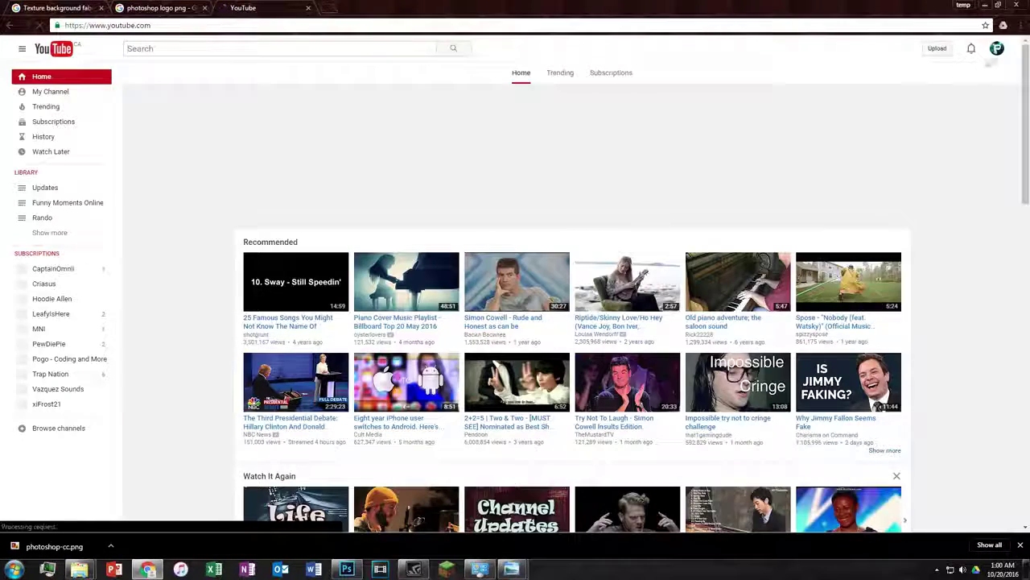
{"action": "left_click", "coordinate": [997, 49]}
{"action": "left_click", "coordinate": [934, 118]}
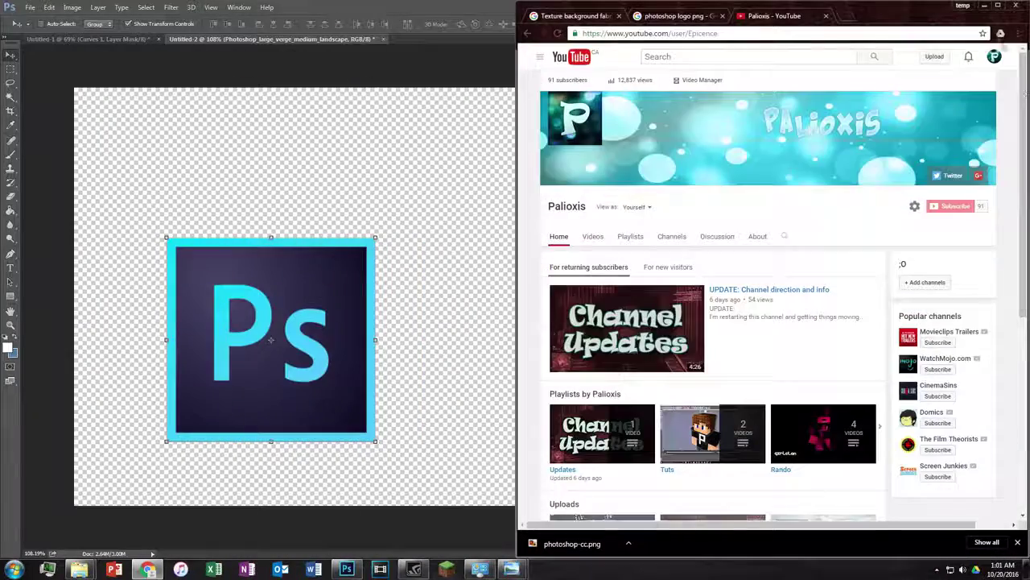
{"action": "left_click", "coordinate": [984, 6]}
{"action": "left_click_drag", "start_coordinate": [353, 277], "coordinate": [320, 292]}
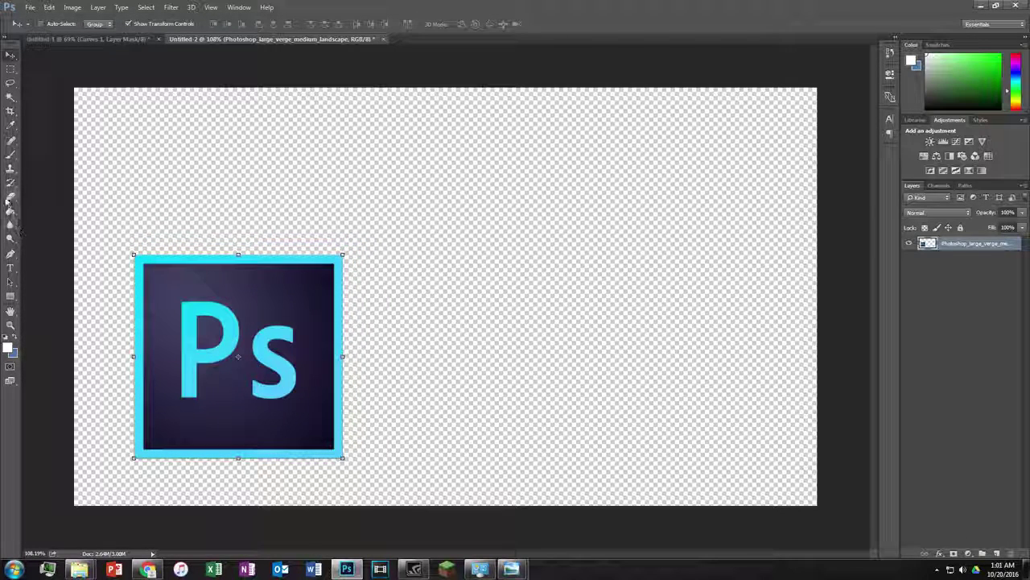
Select the Gradient Tool and try a diagonal gradient on the canvas, then undo it
{"action": "right_click", "coordinate": [10, 211]}
{"action": "left_click", "coordinate": [81, 210]}
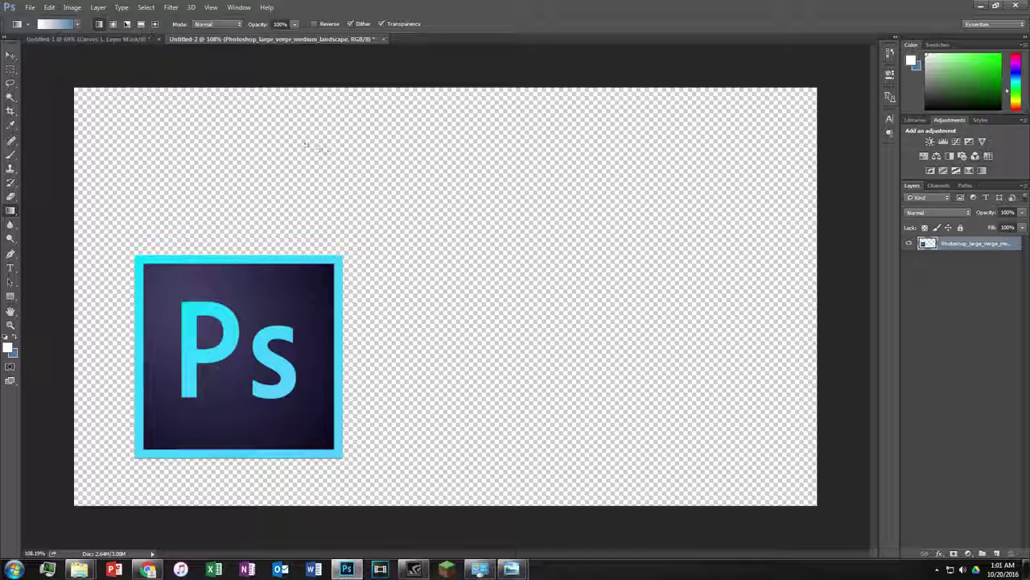
{"action": "left_click_drag", "start_coordinate": [414, 184], "coordinate": [458, 370]}
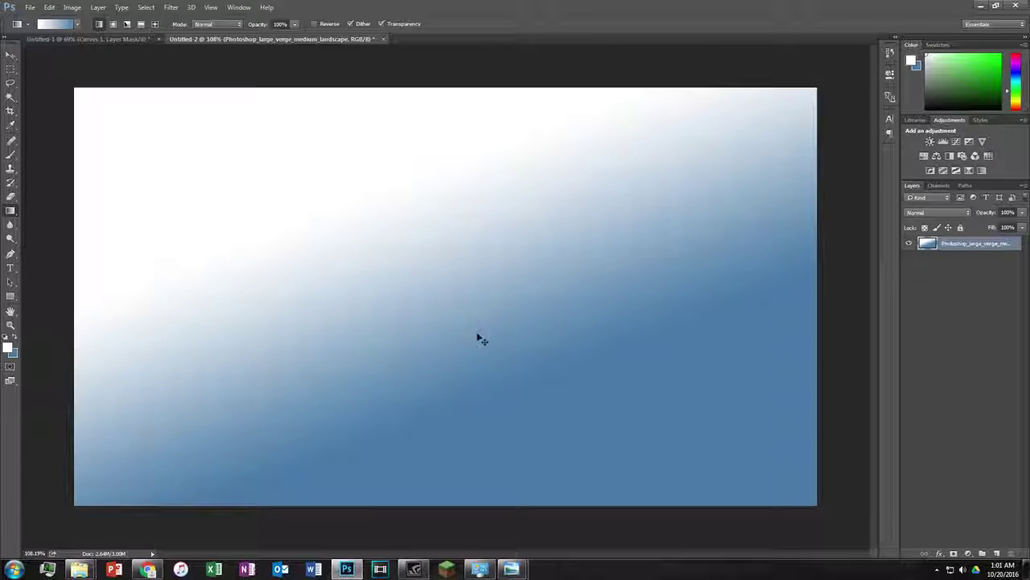
{"action": "key", "text": "ctrl+z"}
Create Layer 1 via Layer > New > Layer and test a gradient and reorder on it
{"action": "left_click", "coordinate": [50, 8]}
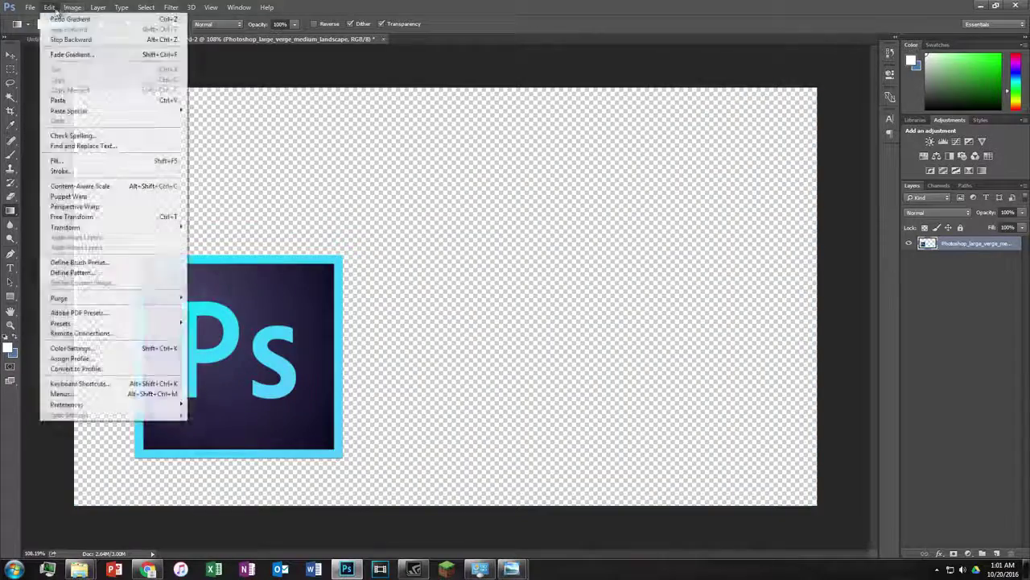
{"action": "left_click", "coordinate": [50, 7]}
{"action": "left_click", "coordinate": [97, 8]}
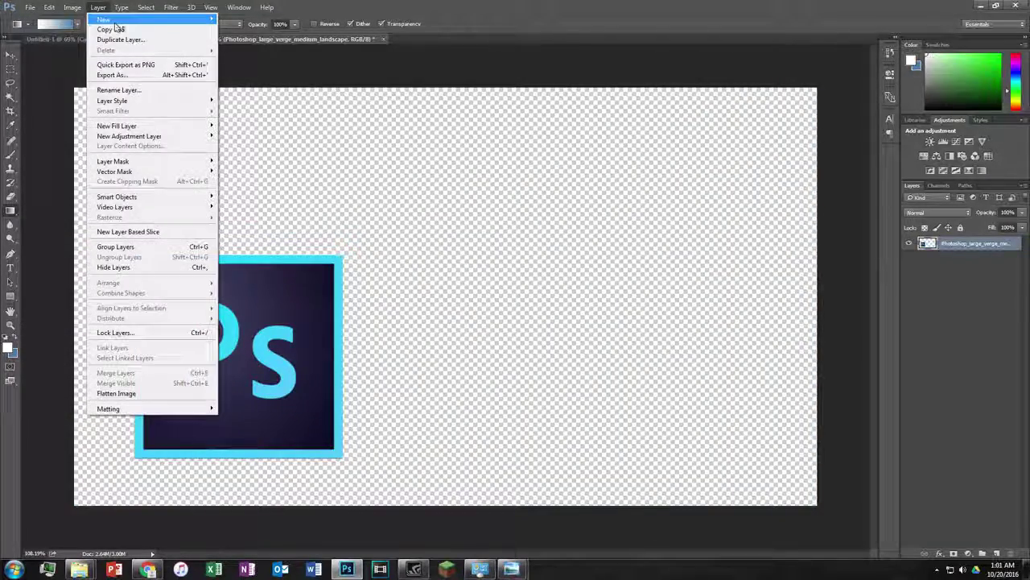
{"action": "left_click", "coordinate": [235, 18]}
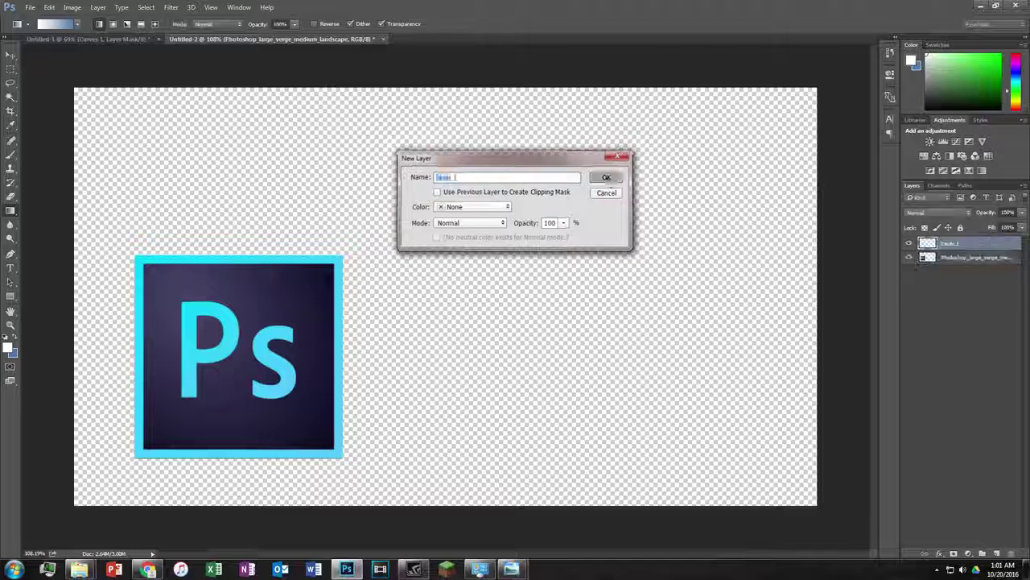
{"action": "left_click", "coordinate": [608, 177]}
{"action": "left_click_drag", "start_coordinate": [270, 168], "coordinate": [482, 431]}
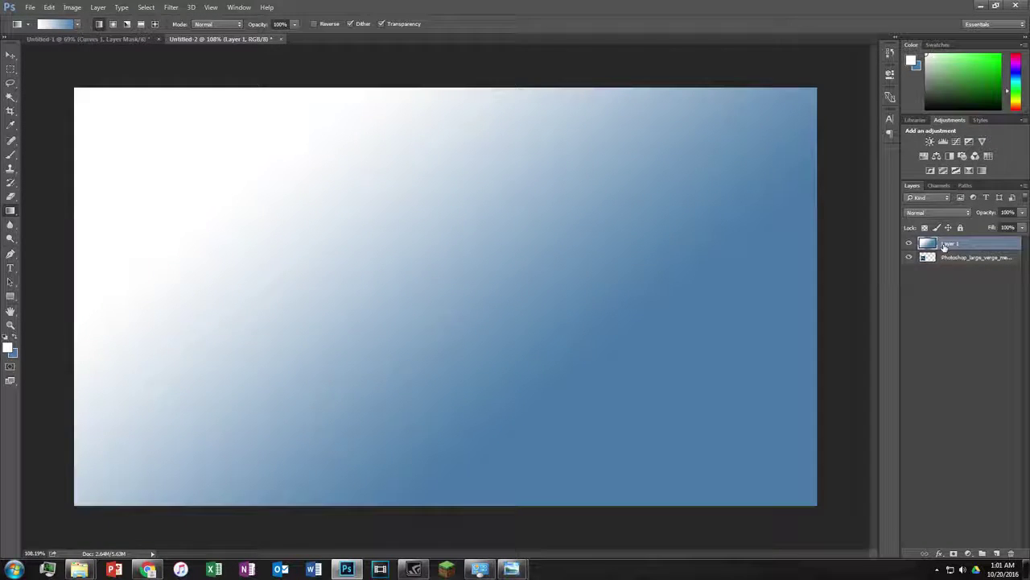
{"action": "left_click_drag", "start_coordinate": [977, 273], "coordinate": [943, 281]}
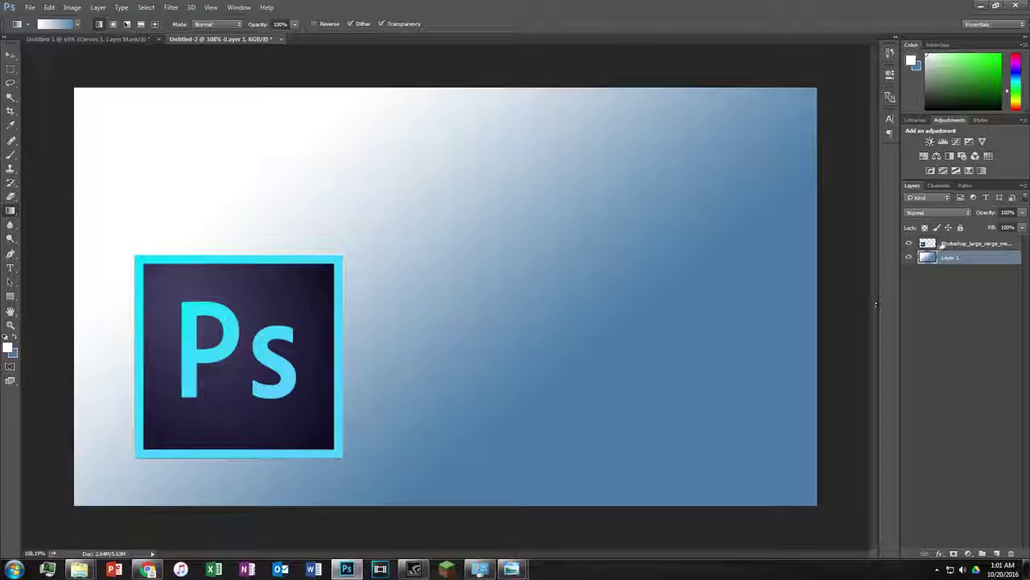
{"action": "key", "text": "ctrl+alt+z"}
{"action": "key", "text": "ctrl+alt+z"}
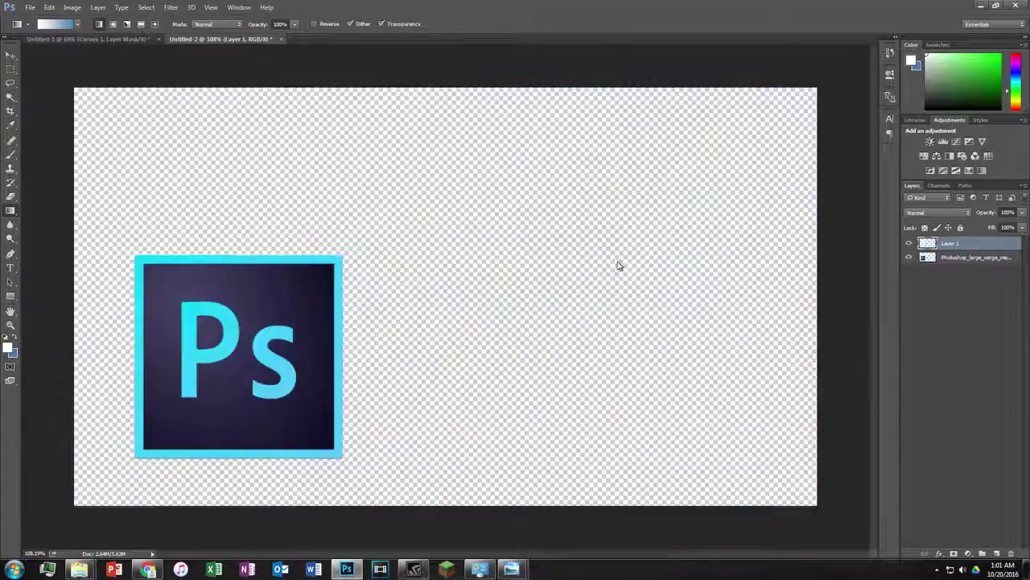
{"action": "key", "text": "alt+z"}
Put Layer 1 beneath the Ps logo layer and draw a diagonal white-to-blue gradient on it
{"action": "left_click", "coordinate": [1009, 21]}
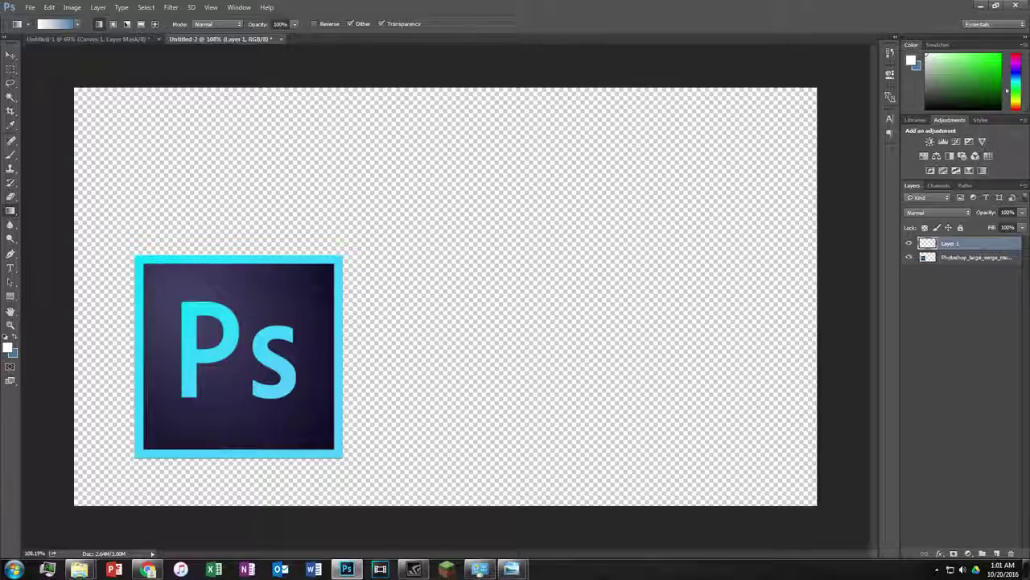
{"action": "left_click_drag", "start_coordinate": [988, 249], "coordinate": [982, 264]}
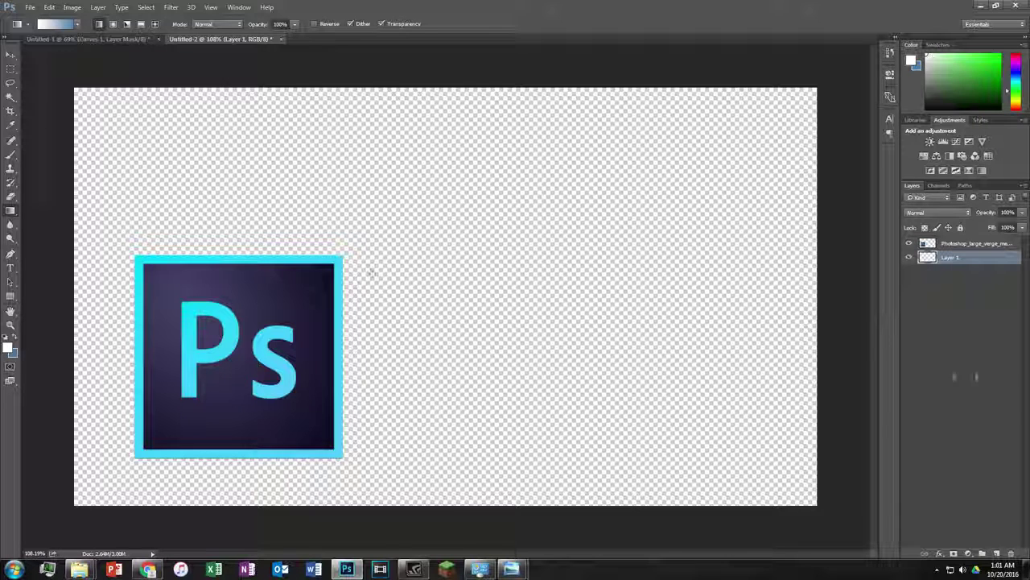
{"action": "left_click_drag", "start_coordinate": [340, 240], "coordinate": [425, 377]}
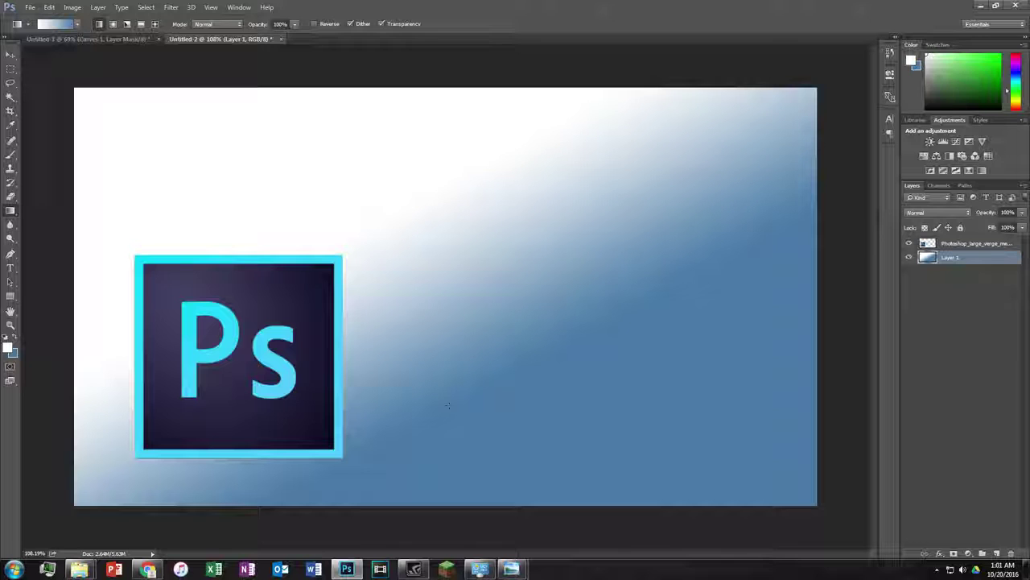
{"action": "left_click", "coordinate": [148, 569]}
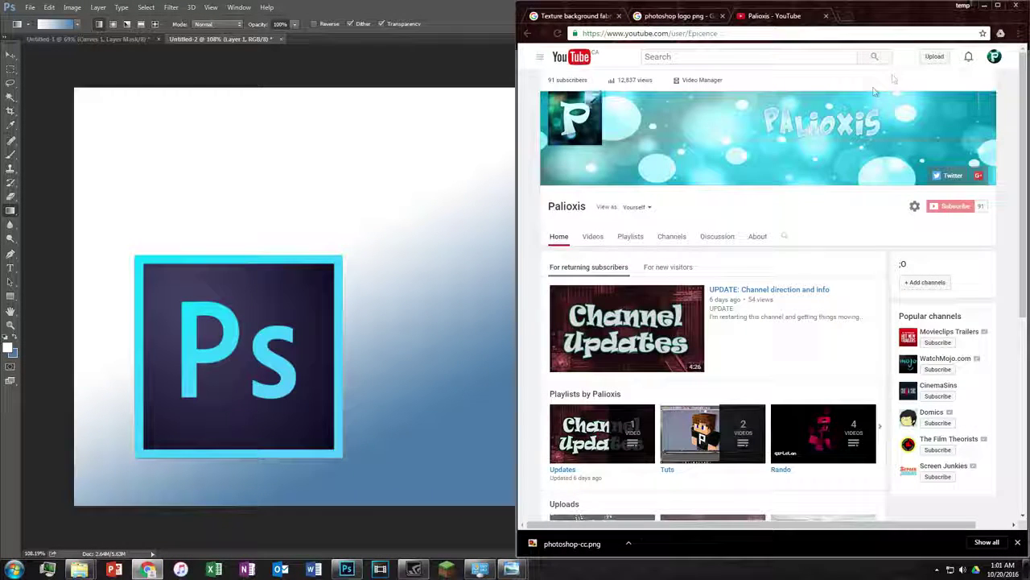
{"action": "left_click", "coordinate": [984, 6]}
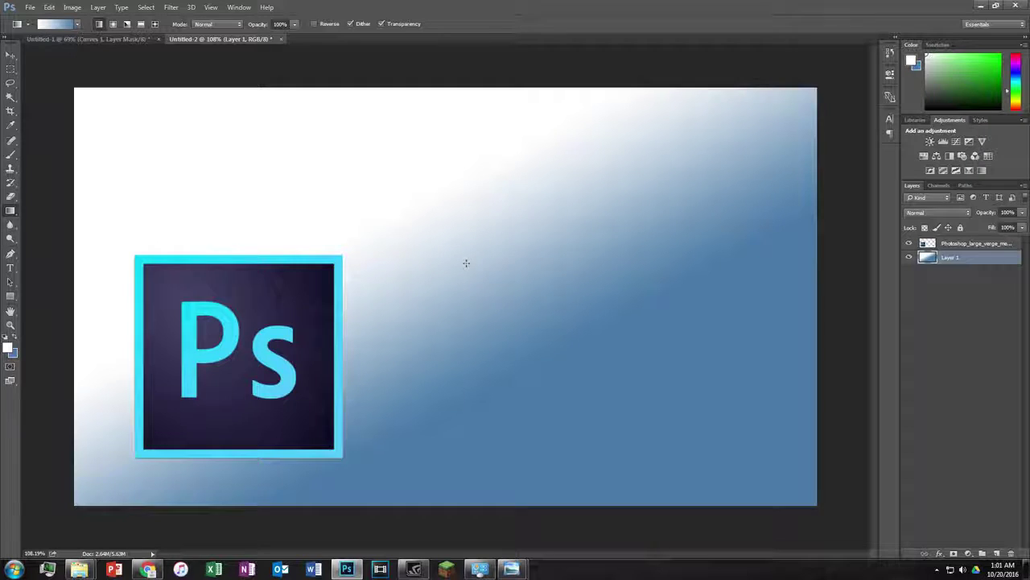
{"action": "scroll", "coordinate": [466, 262], "scroll_direction": "down", "scroll_amount": 4}
{"action": "scroll", "coordinate": [471, 258], "scroll_direction": "up", "scroll_amount": 3}
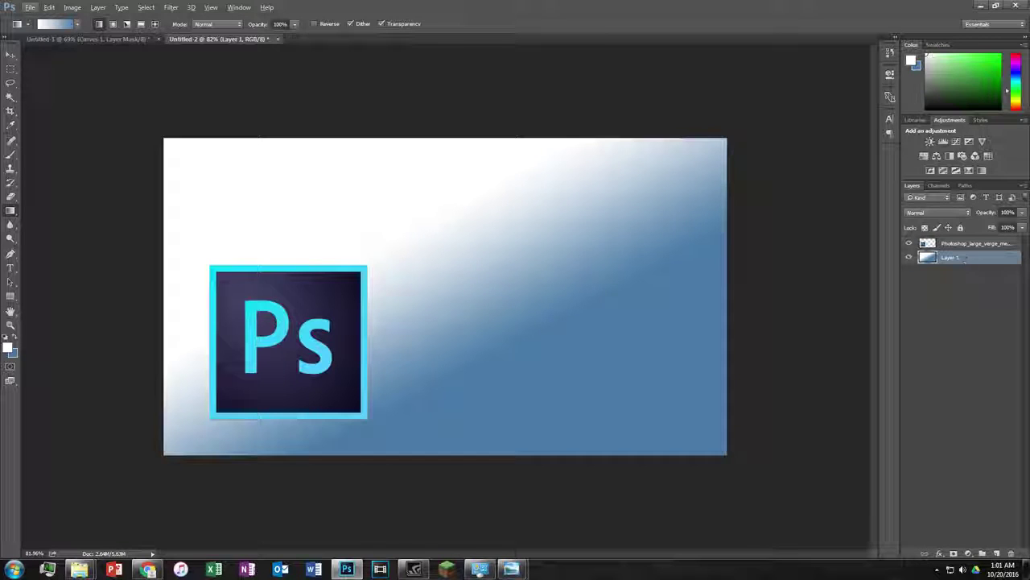
{"action": "key", "text": "ctrl+alt+z"}
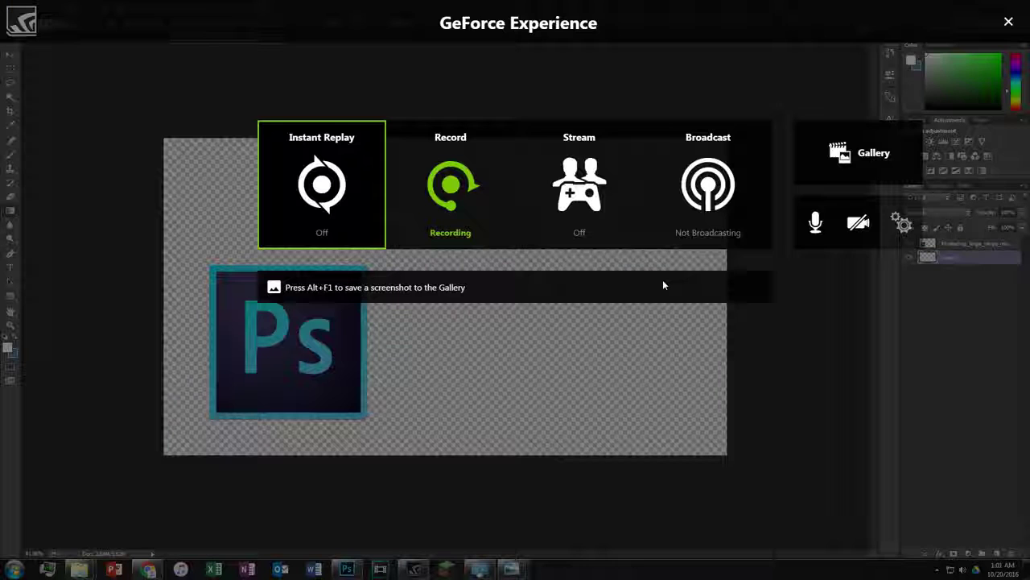
Search Google for 'Background hd' in a new Chrome tab
{"action": "key", "text": "Escape"}
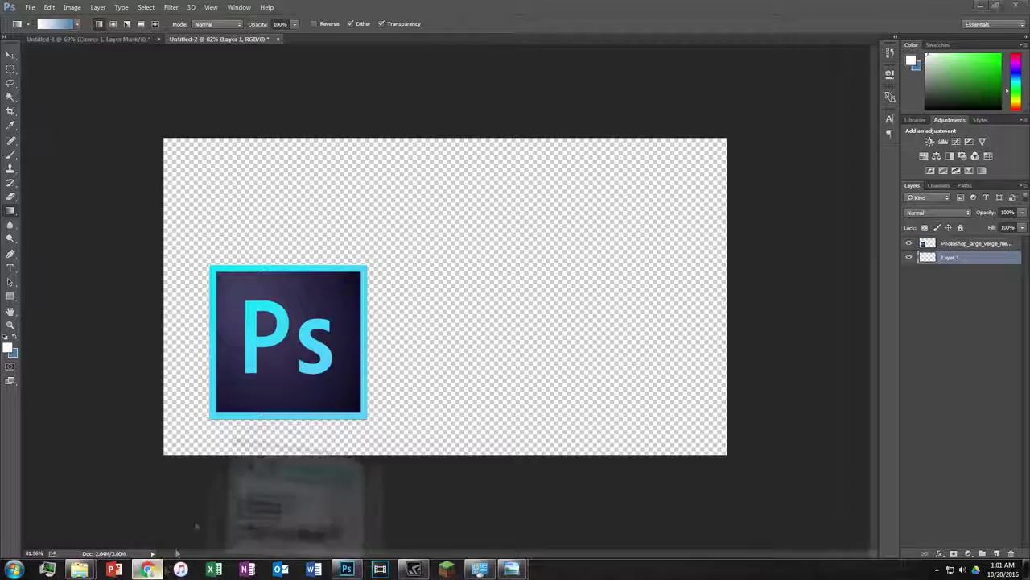
{"action": "left_click", "coordinate": [257, 524]}
{"action": "left_click", "coordinate": [831, 16]}
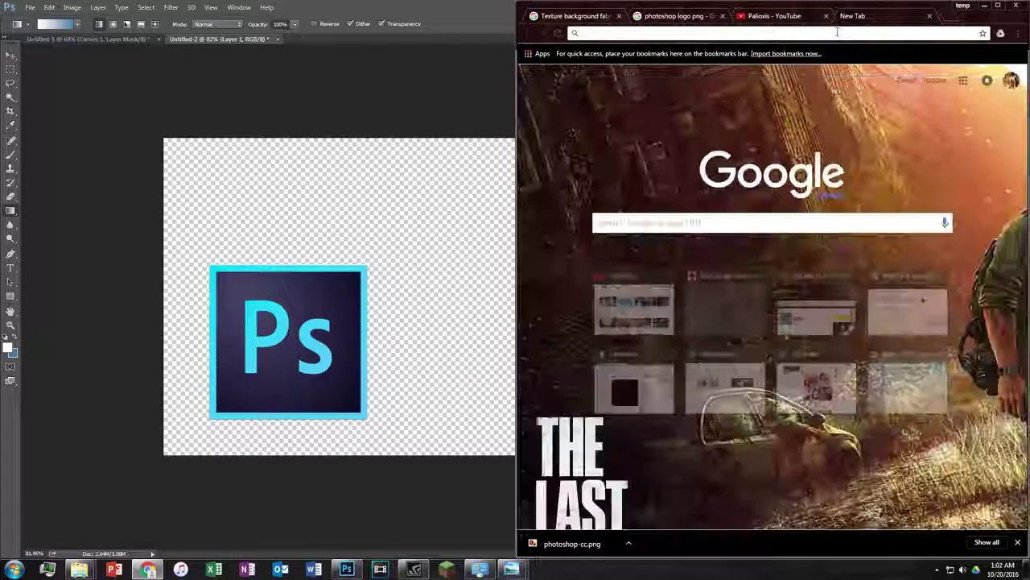
{"action": "type", "text": "Background hd"}
{"action": "key", "text": "Return"}
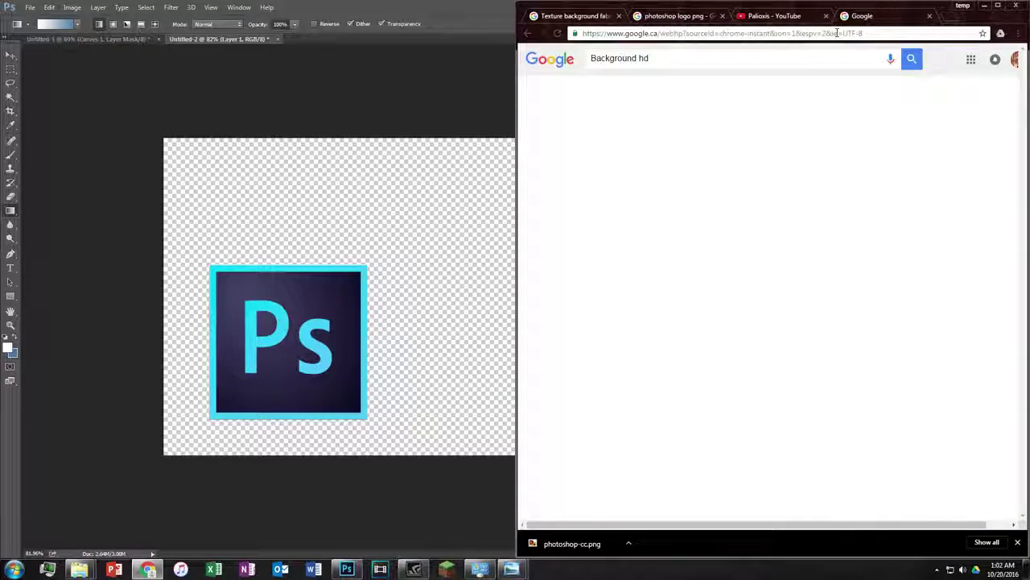
Check the YouTube channel's Videos page, then return to Photoshop
{"action": "left_click", "coordinate": [780, 19]}
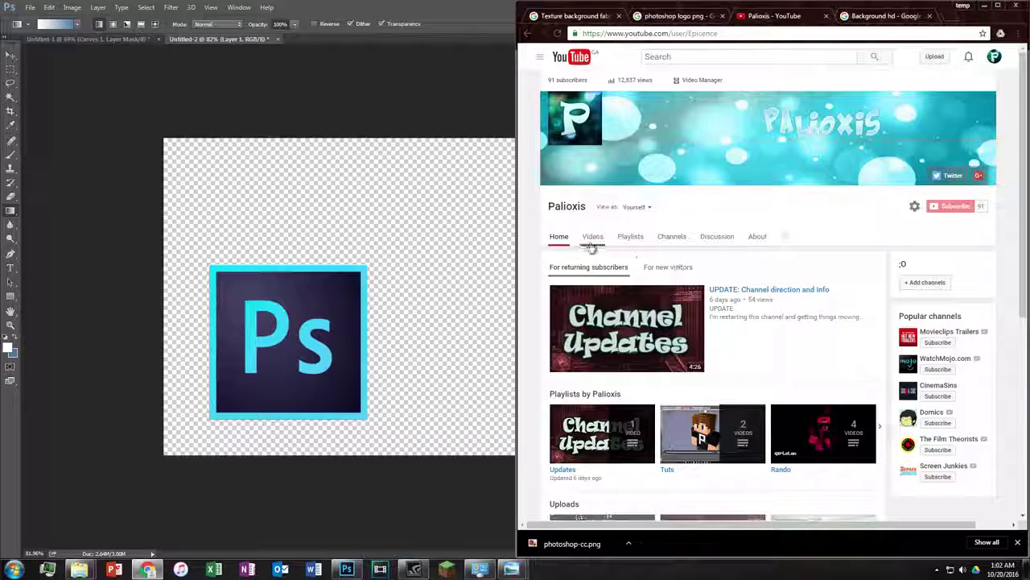
{"action": "left_click", "coordinate": [591, 245]}
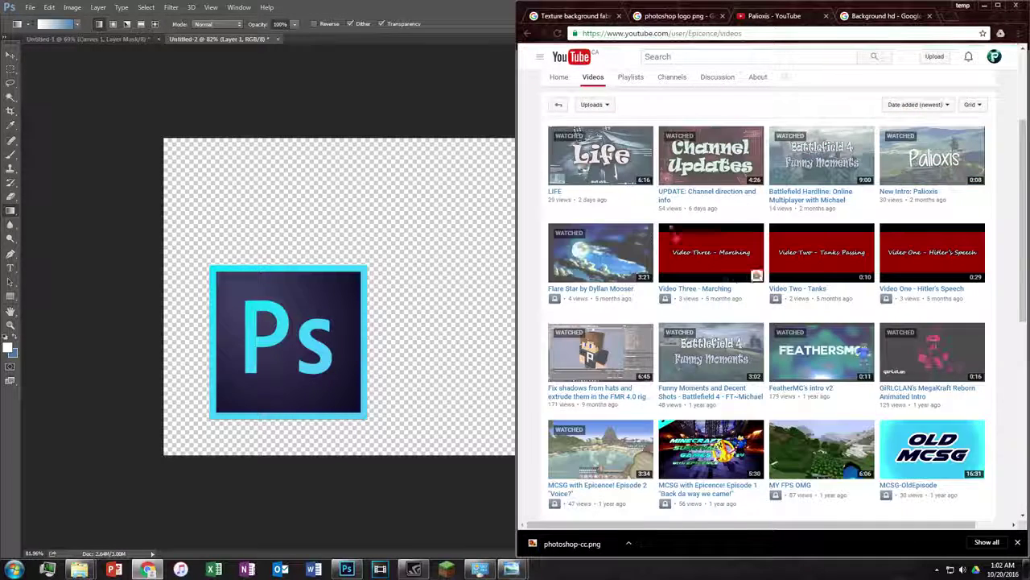
{"action": "left_click", "coordinate": [100, 522]}
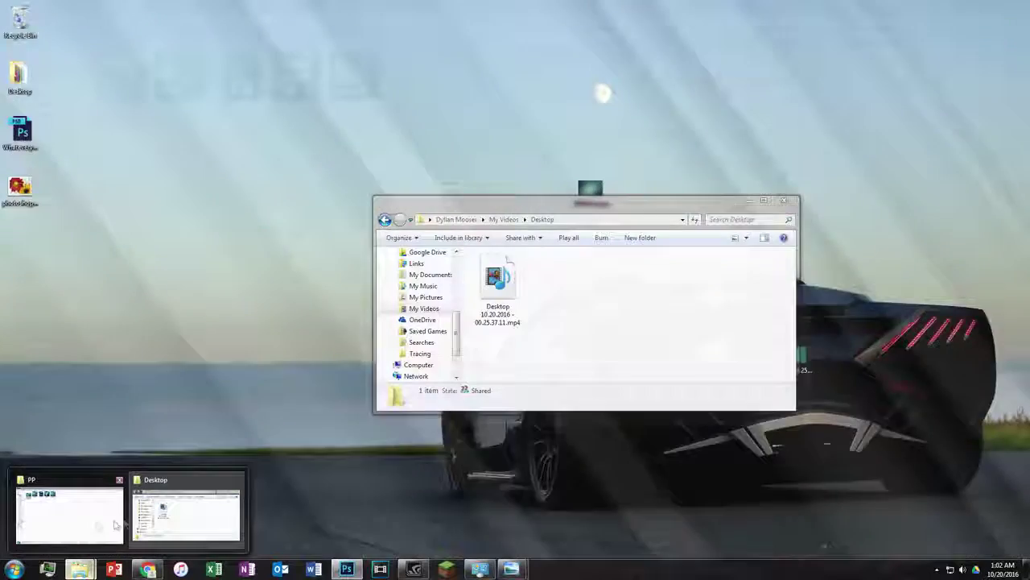
Preview Photo.jpeg from the Art > Intro folder in Photo Viewer, then close it
{"action": "left_click", "coordinate": [62, 505]}
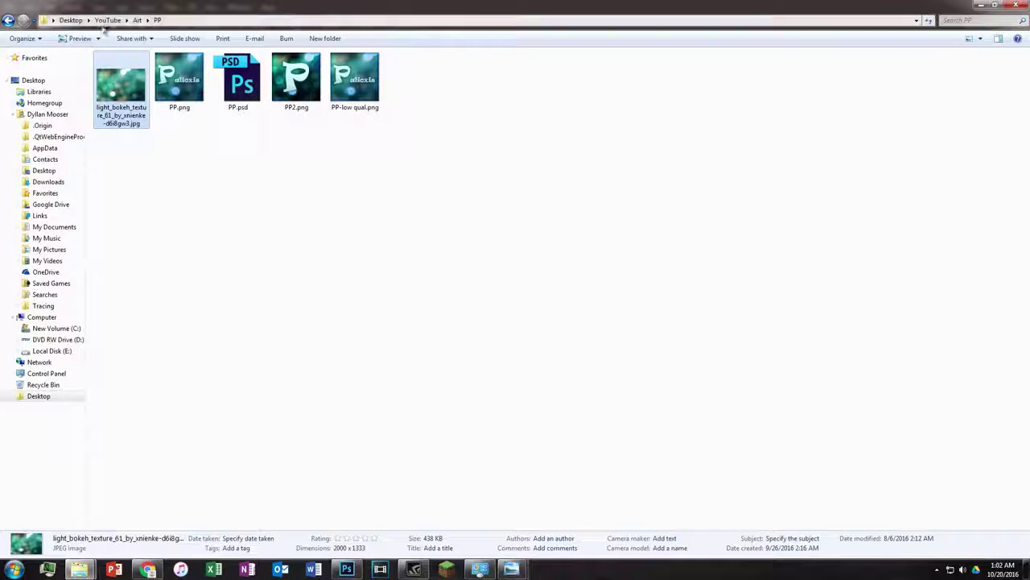
{"action": "left_click", "coordinate": [136, 20]}
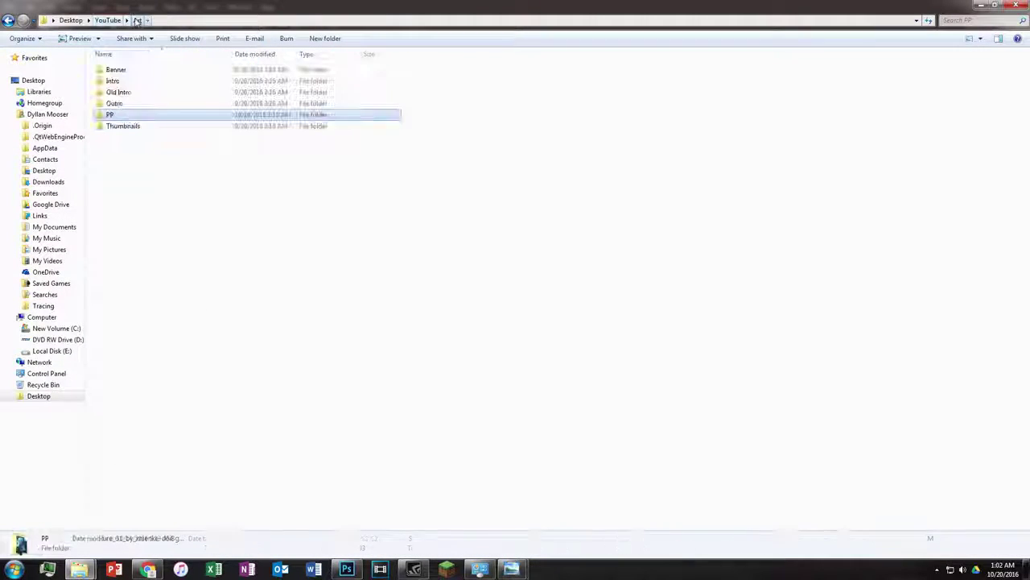
{"action": "double_click", "coordinate": [167, 85]}
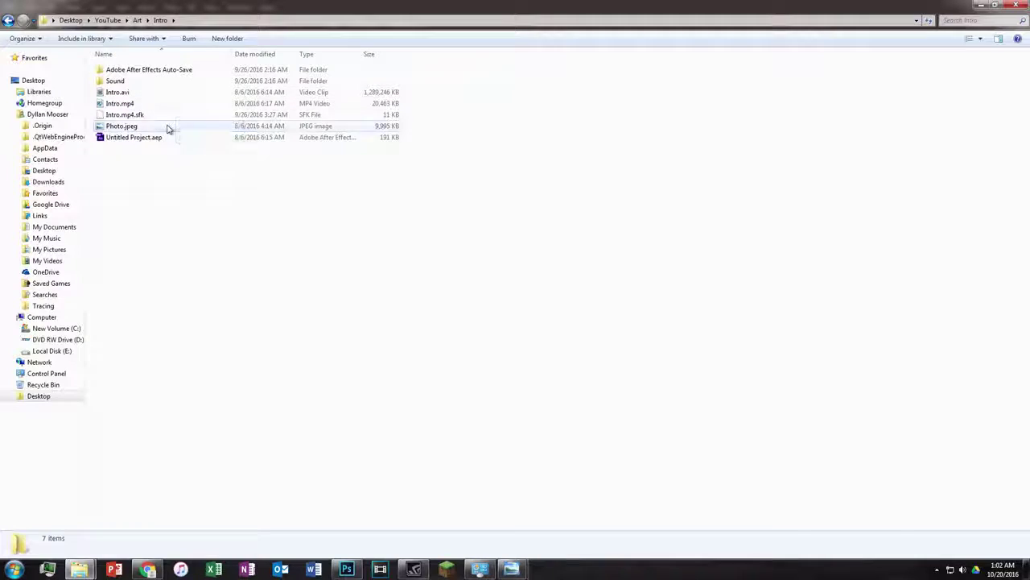
{"action": "double_click", "coordinate": [167, 127]}
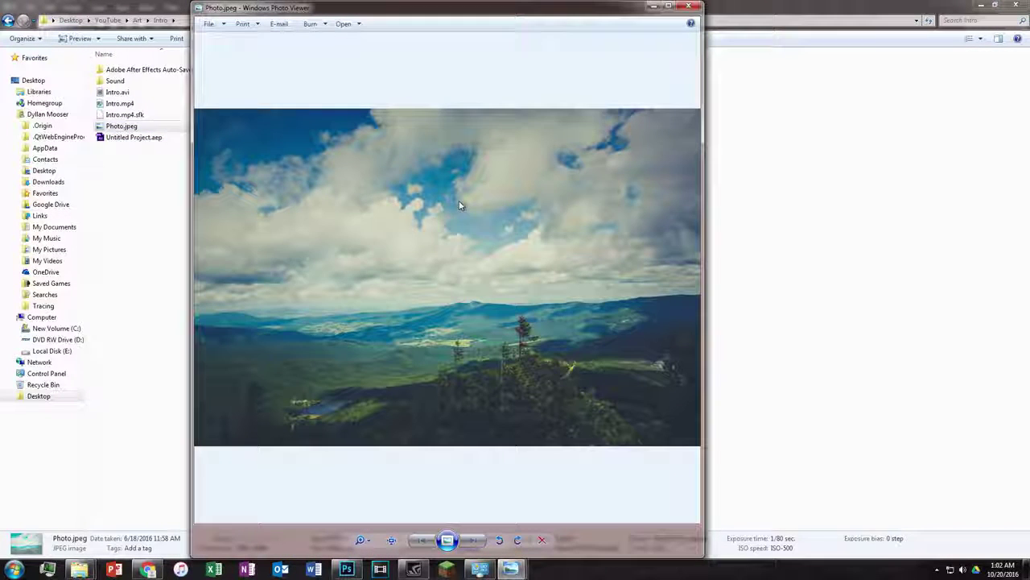
{"action": "scroll", "coordinate": [527, 339], "scroll_direction": "up", "scroll_amount": 3}
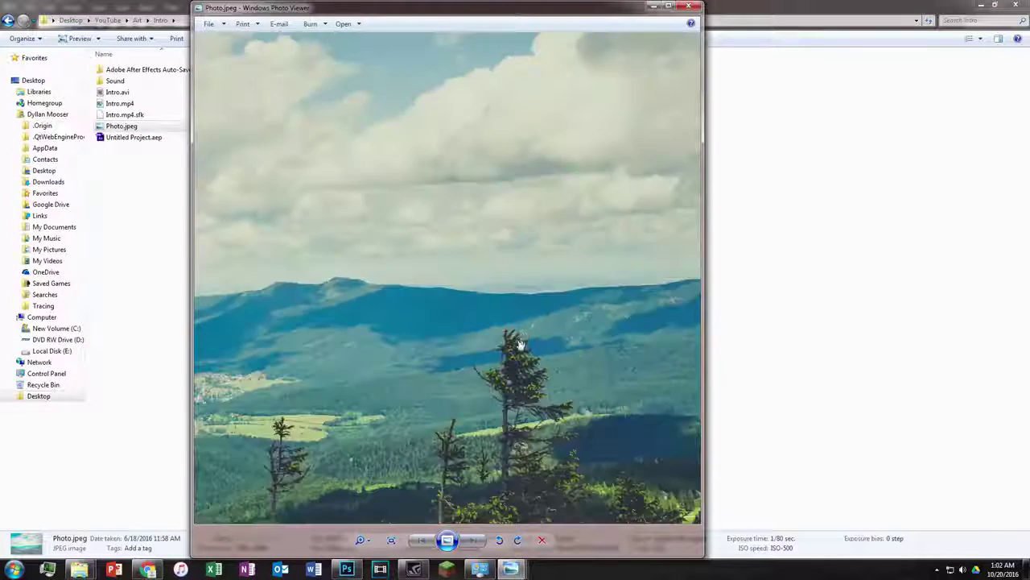
{"action": "scroll", "coordinate": [515, 398], "scroll_direction": "down", "scroll_amount": 3}
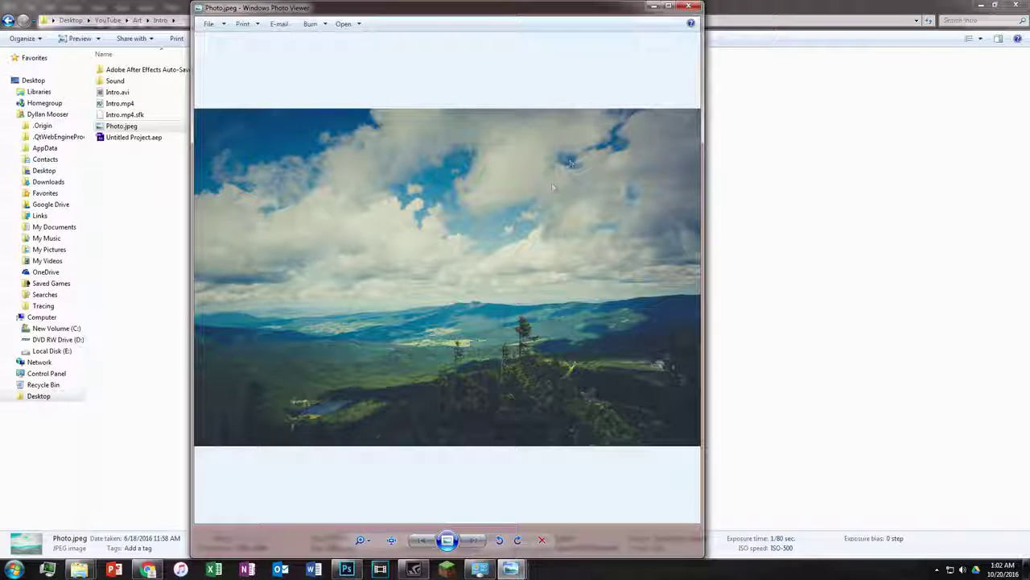
{"action": "left_click", "coordinate": [687, 7]}
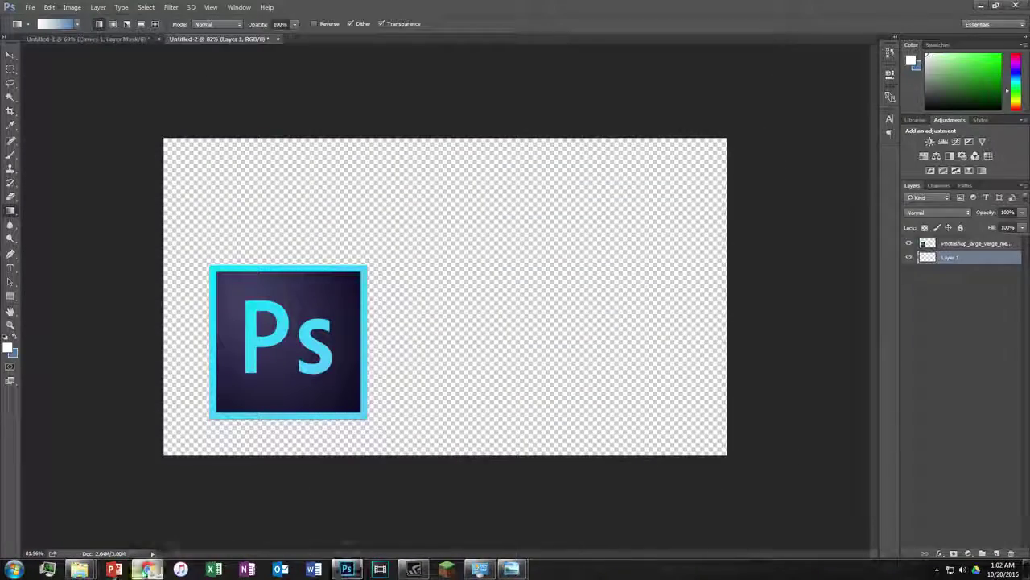
{"action": "left_click", "coordinate": [147, 570]}
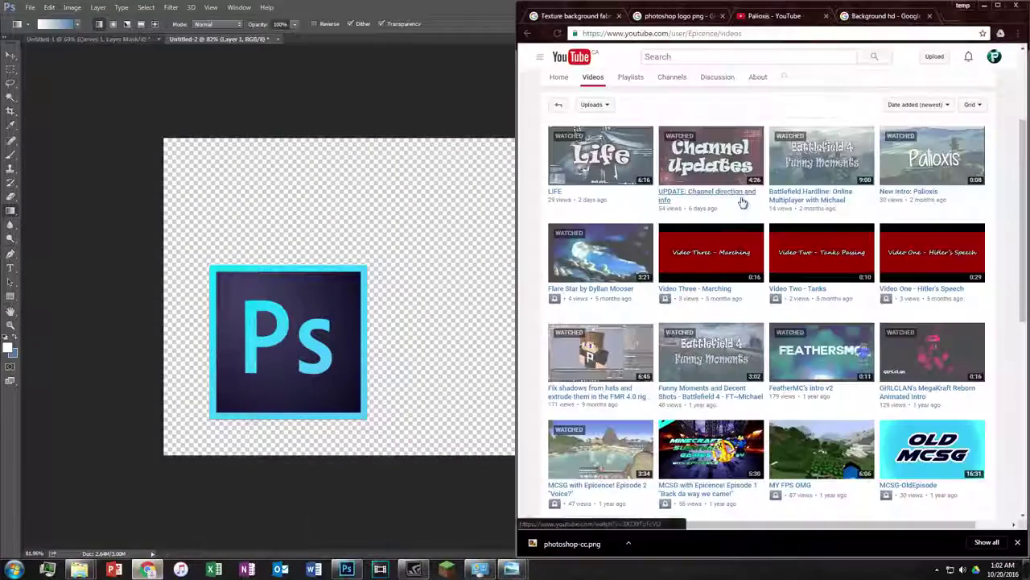
Search Google for 'royalty free' images from Chrome's address bar
{"action": "left_click", "coordinate": [885, 15]}
{"action": "key", "text": "alt+Left"}
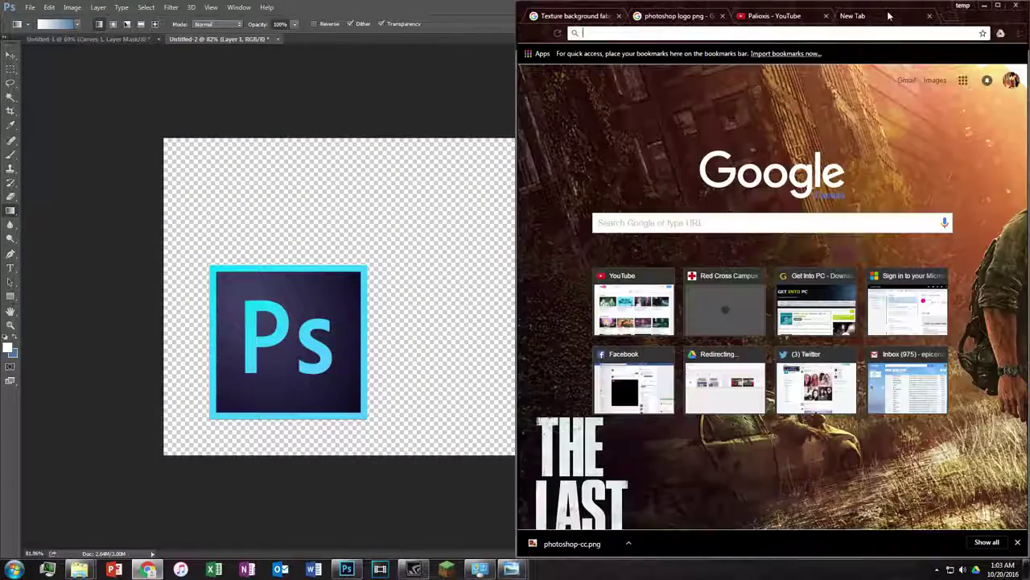
{"action": "left_click", "coordinate": [388, 4]}
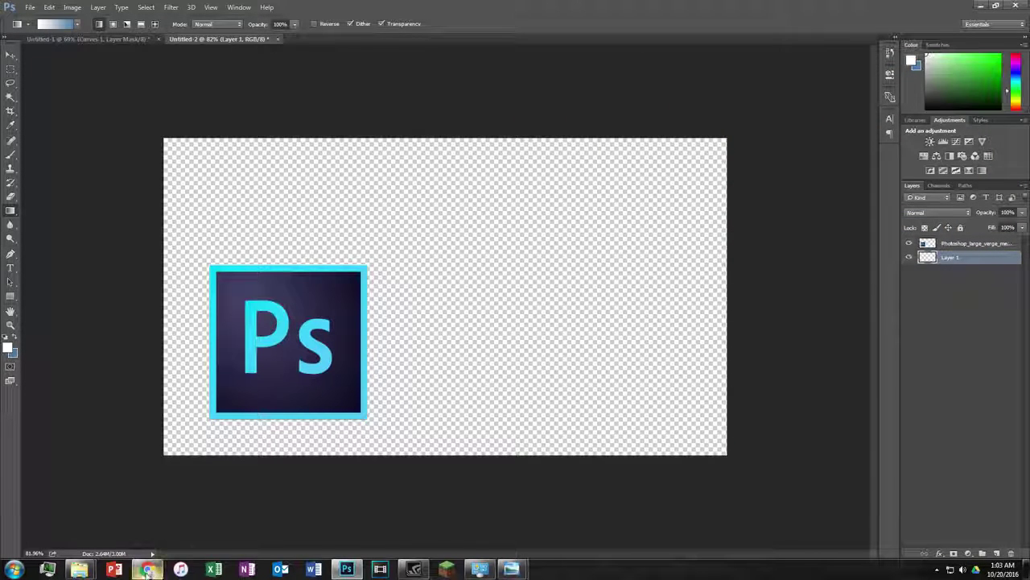
{"action": "left_click", "coordinate": [147, 569]}
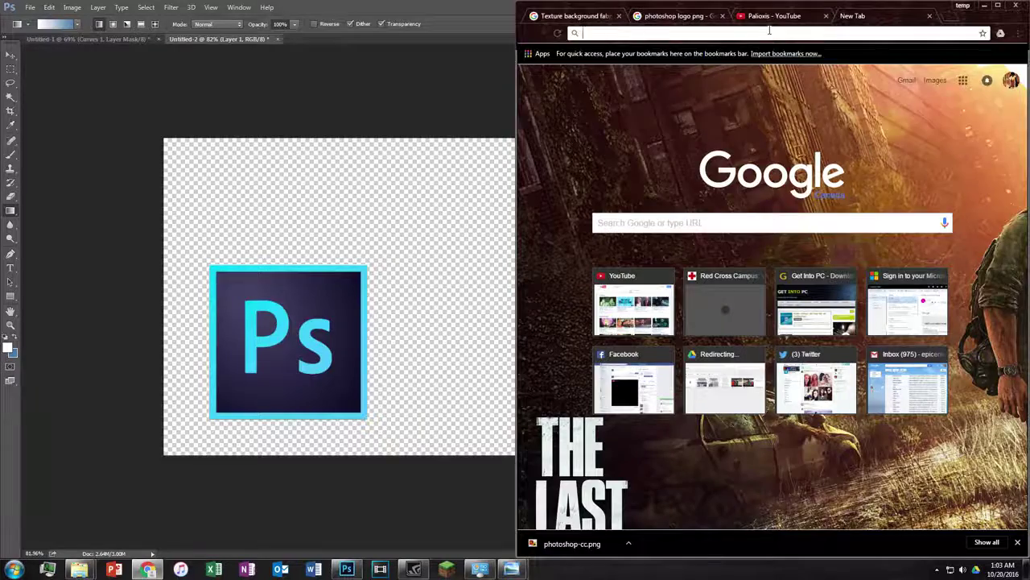
{"action": "type", "text": "royal"}
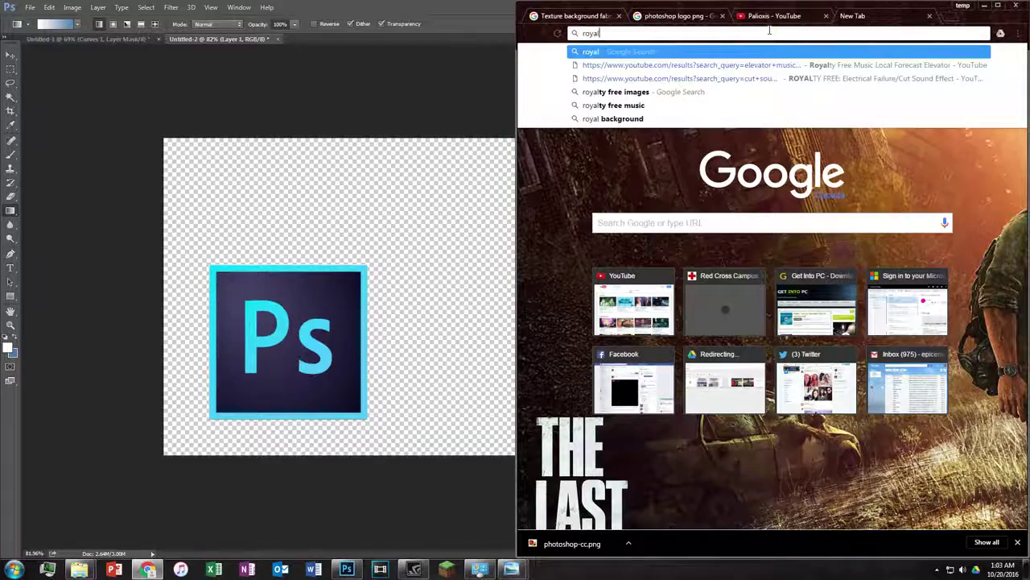
{"action": "type", "text": "ty free ima"}
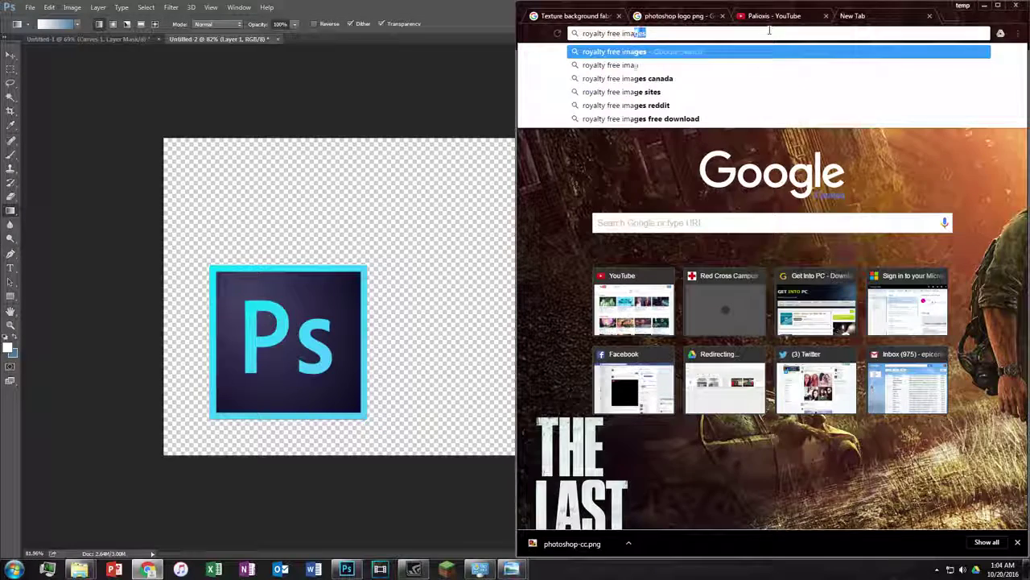
{"action": "key", "text": "Return"}
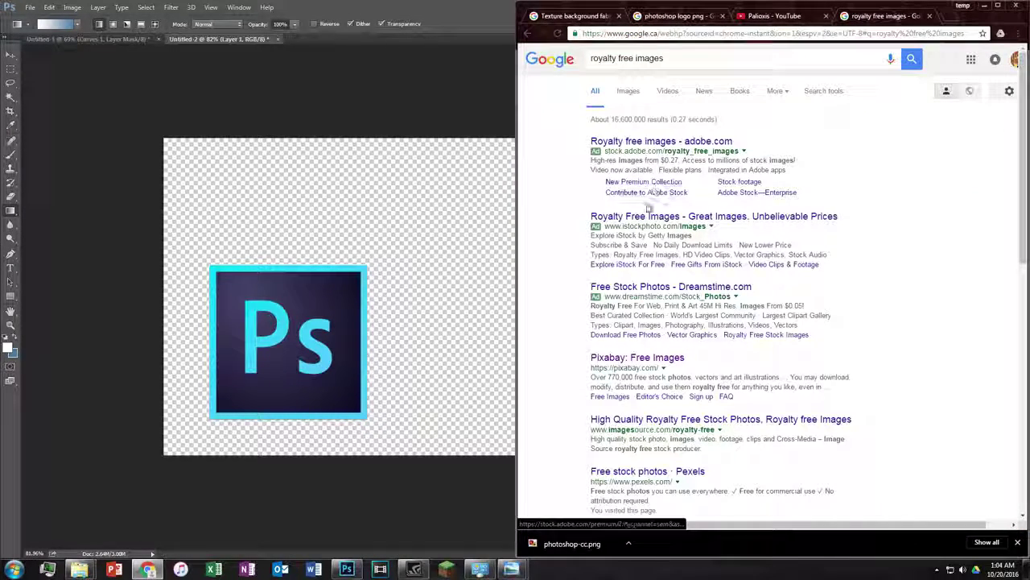
Open the 'Pixabay: Free Images' result and click its search box
{"action": "left_click", "coordinate": [643, 359]}
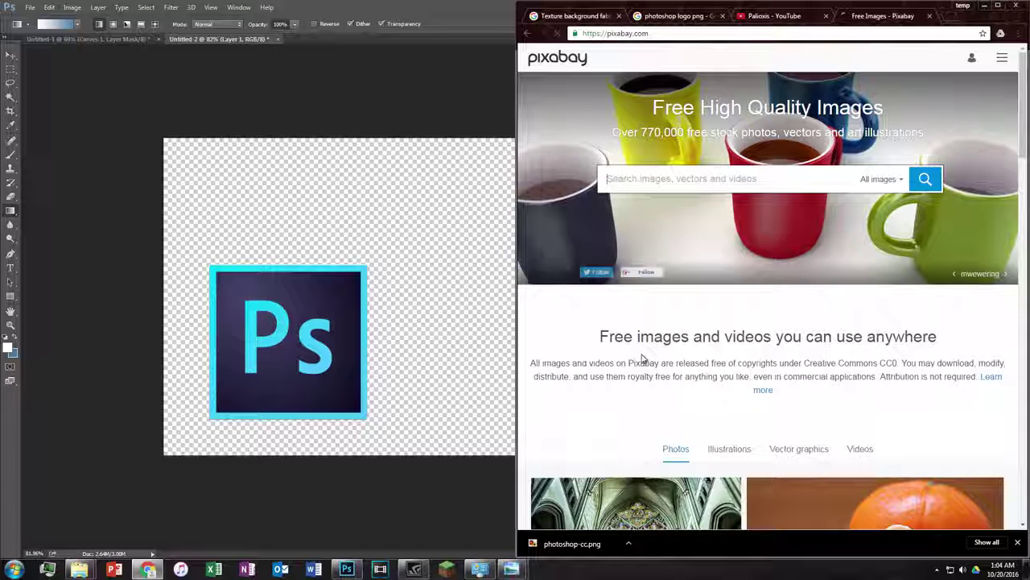
{"action": "left_click", "coordinate": [350, 5]}
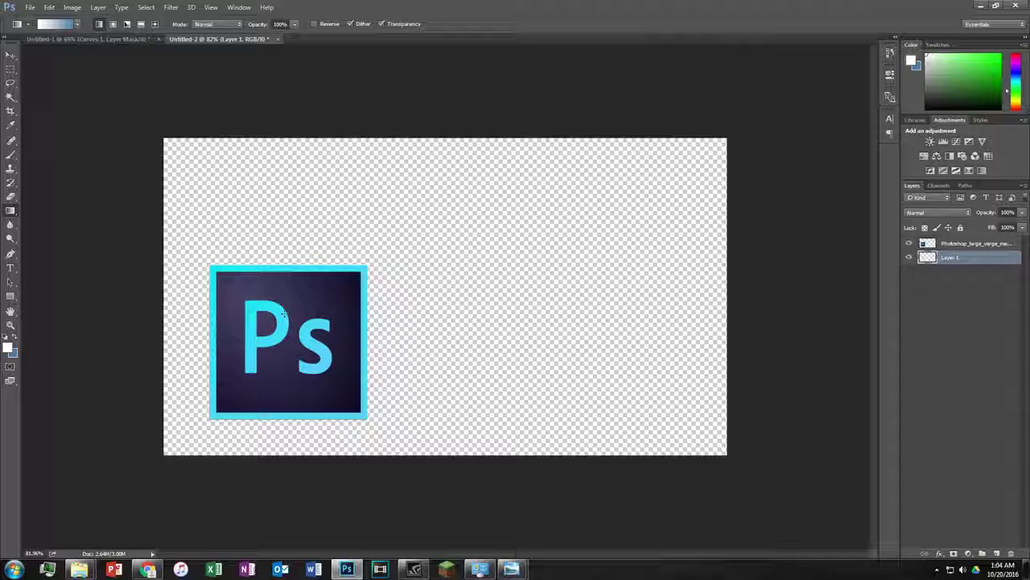
{"action": "left_click", "coordinate": [149, 570]}
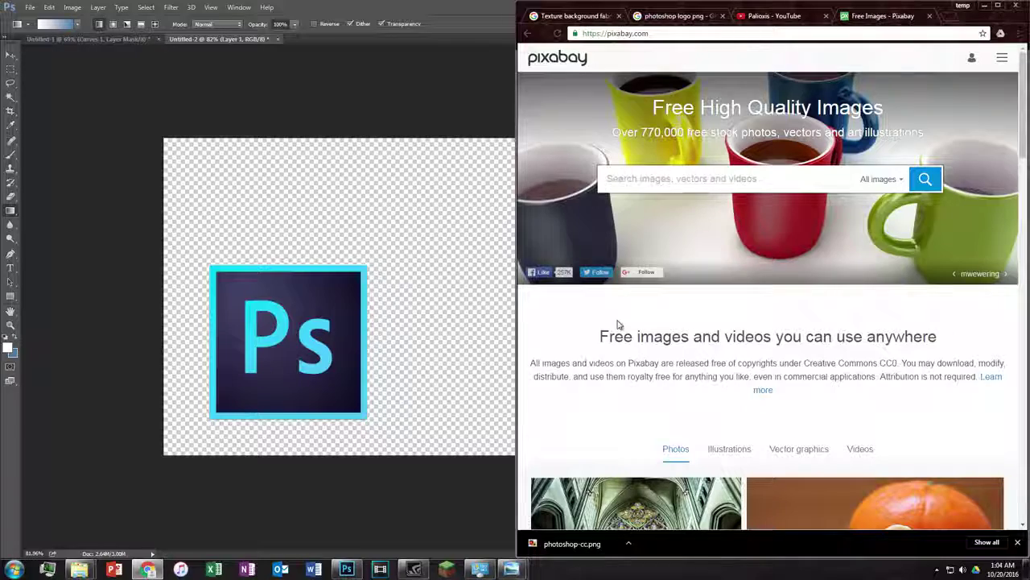
{"action": "scroll", "coordinate": [715, 301], "scroll_direction": "down", "scroll_amount": 3}
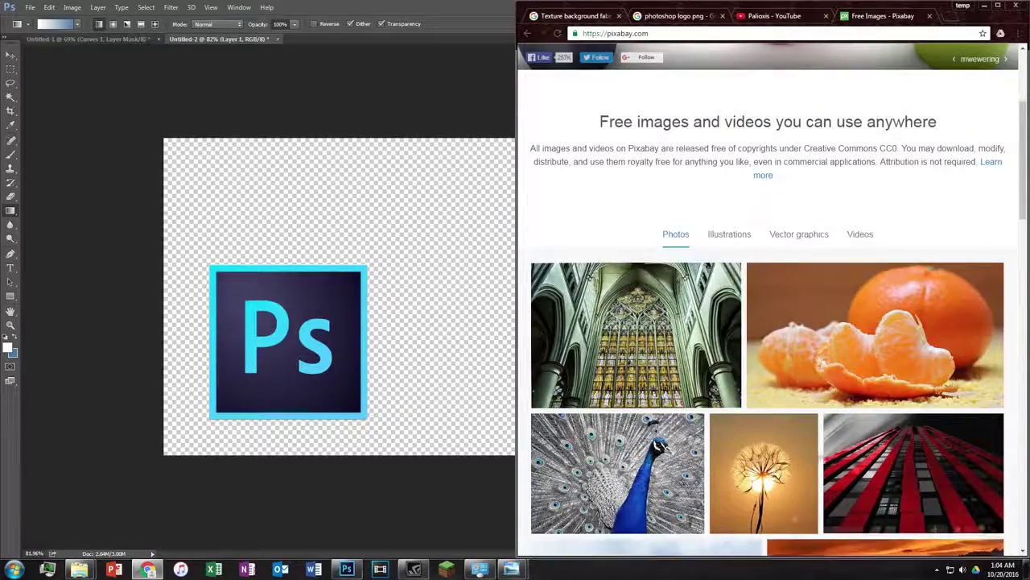
{"action": "scroll", "coordinate": [778, 448], "scroll_direction": "down", "scroll_amount": 4}
{"action": "scroll", "coordinate": [778, 449], "scroll_direction": "up", "scroll_amount": 8}
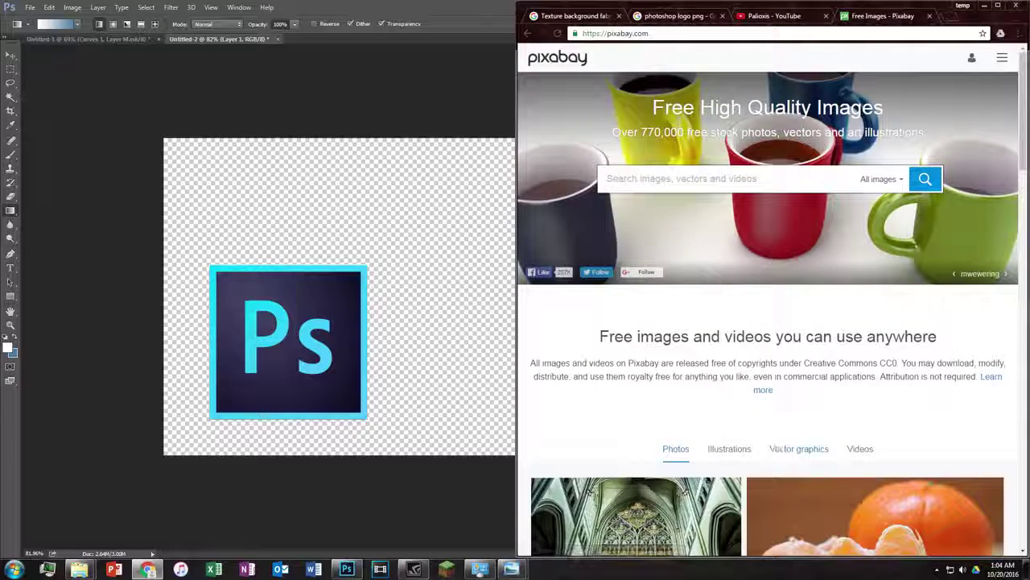
{"action": "left_click", "coordinate": [719, 188]}
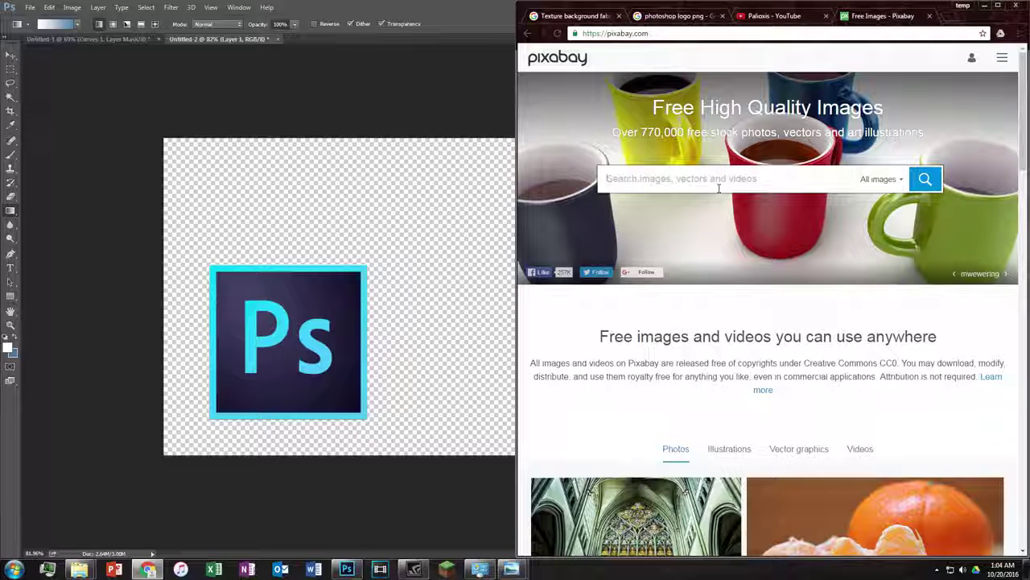
Close a stray blank tab and return to the Pixabay tab
{"action": "left_click", "coordinate": [943, 17]}
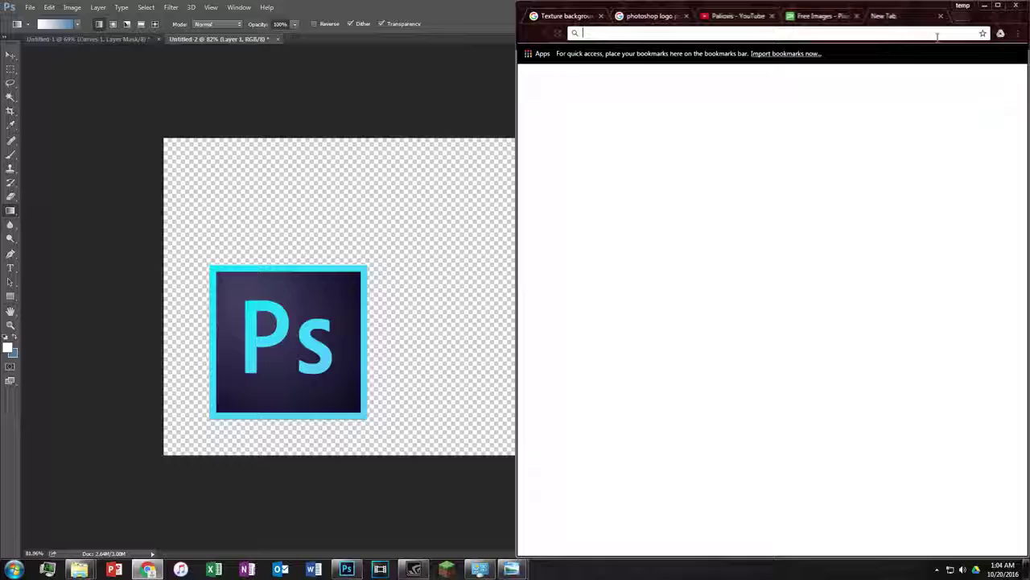
{"action": "left_click", "coordinate": [939, 16]}
{"action": "left_click", "coordinate": [769, 16]}
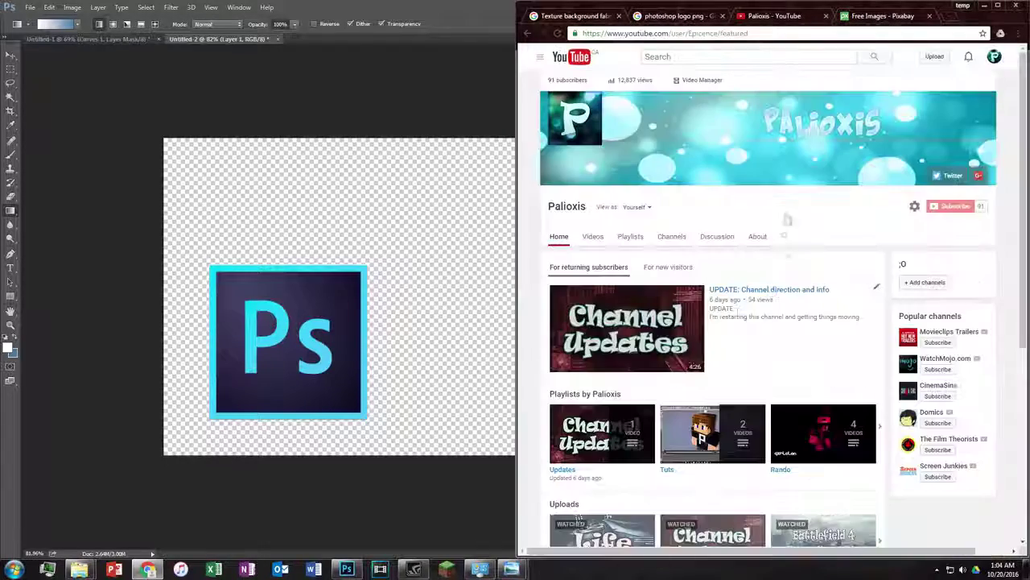
{"action": "left_click", "coordinate": [882, 17]}
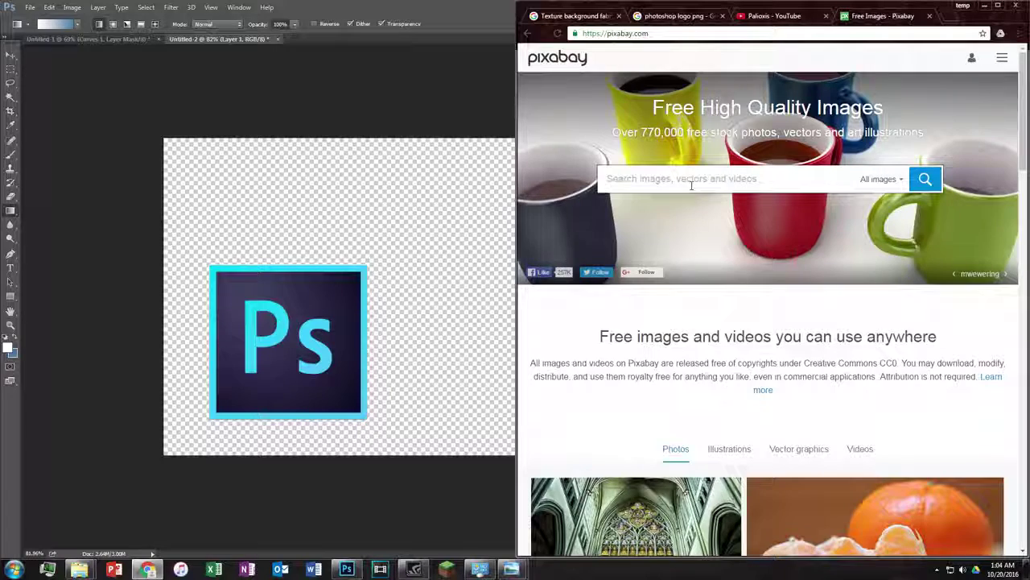
{"action": "left_click", "coordinate": [797, 14]}
{"action": "left_click", "coordinate": [878, 18]}
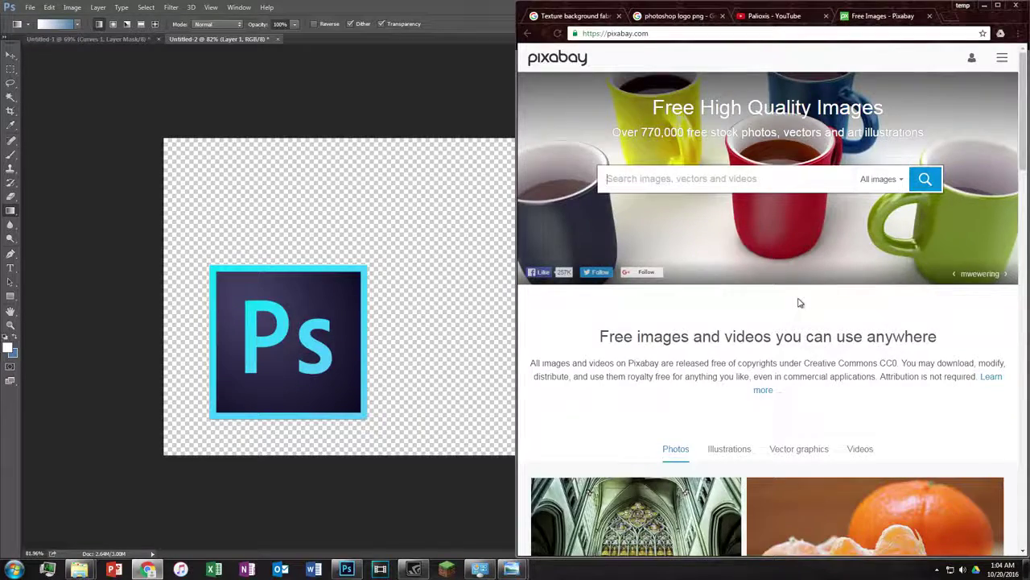
Scroll through the Pixabay home page and back to its search box
{"action": "scroll", "coordinate": [799, 302], "scroll_direction": "down", "scroll_amount": 3}
{"action": "scroll", "coordinate": [800, 303], "scroll_direction": "down", "scroll_amount": 3}
{"action": "scroll", "coordinate": [800, 303], "scroll_direction": "down", "scroll_amount": 2}
{"action": "scroll", "coordinate": [800, 303], "scroll_direction": "down", "scroll_amount": 3}
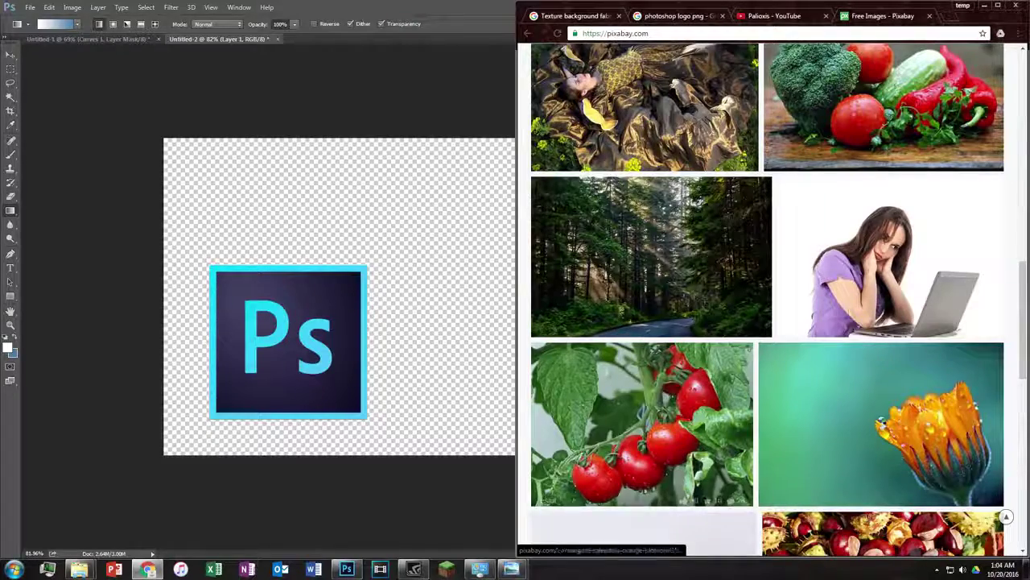
{"action": "scroll", "coordinate": [897, 440], "scroll_direction": "down", "scroll_amount": 4}
{"action": "scroll", "coordinate": [897, 440], "scroll_direction": "down", "scroll_amount": 3}
{"action": "scroll", "coordinate": [939, 437], "scroll_direction": "up", "scroll_amount": 2}
{"action": "left_click_drag", "start_coordinate": [1024, 422], "coordinate": [1015, 102]}
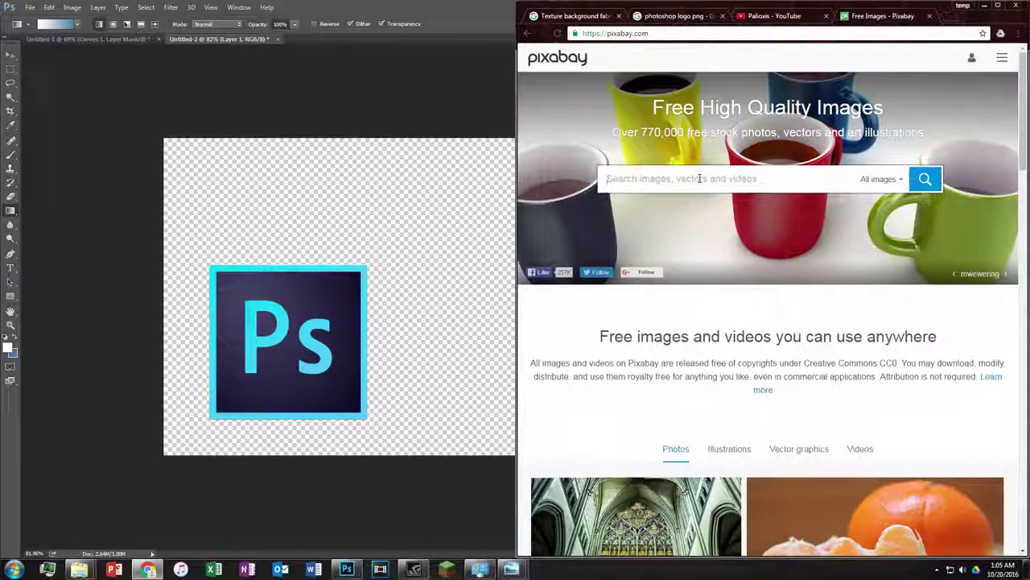
Search Pixabay for 'Nature background' and download the blue water photo at 1920×1280
{"action": "type", "text": "Nature"}
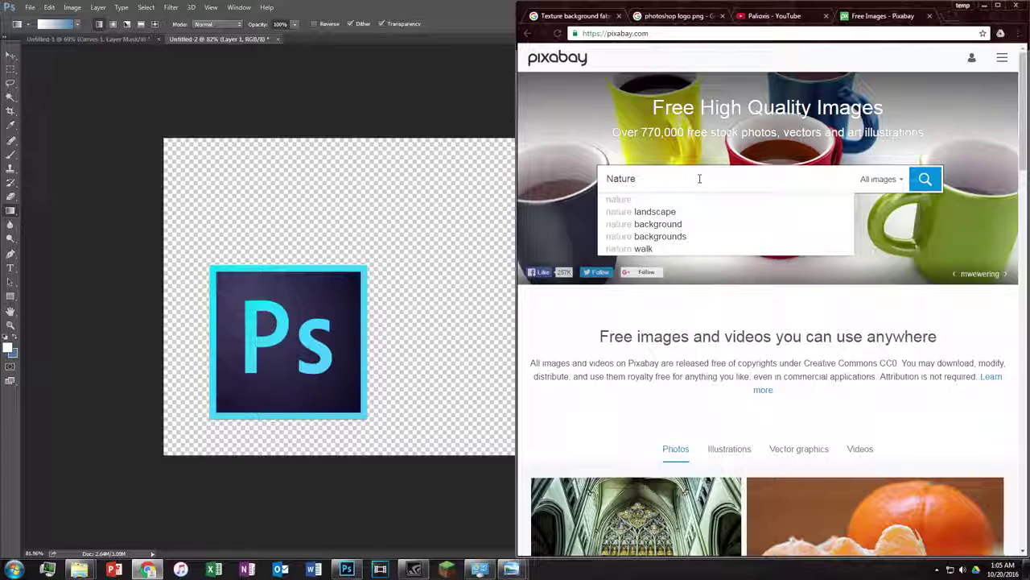
{"action": "type", "text": " bac"}
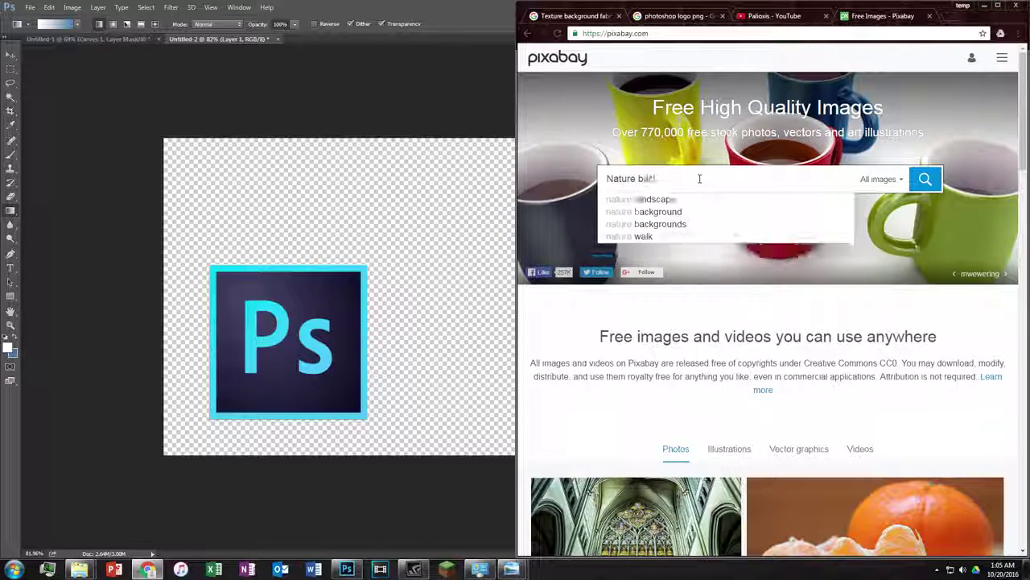
{"action": "type", "text": "kground"}
{"action": "key", "text": "Return"}
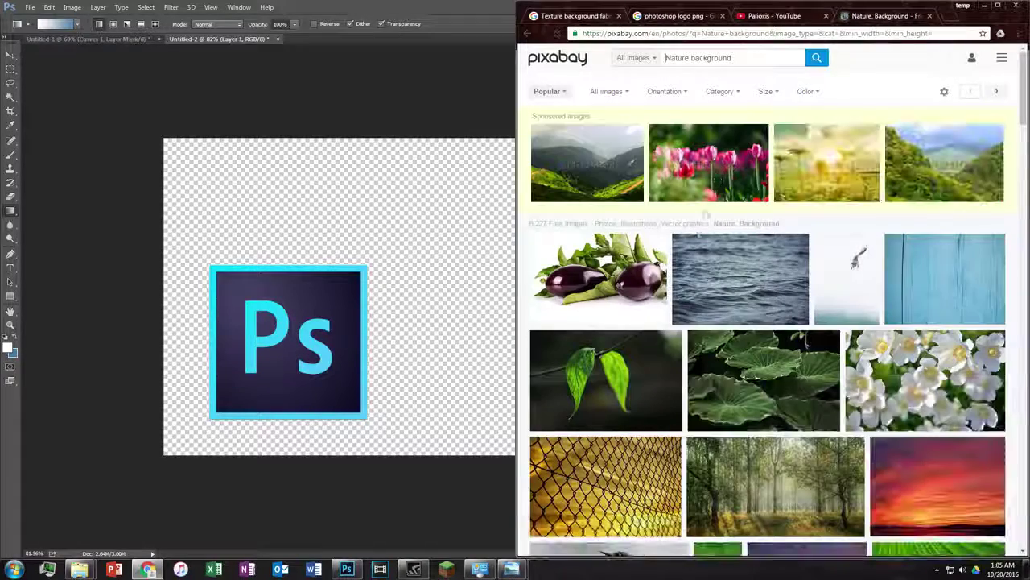
{"action": "left_click", "coordinate": [766, 266]}
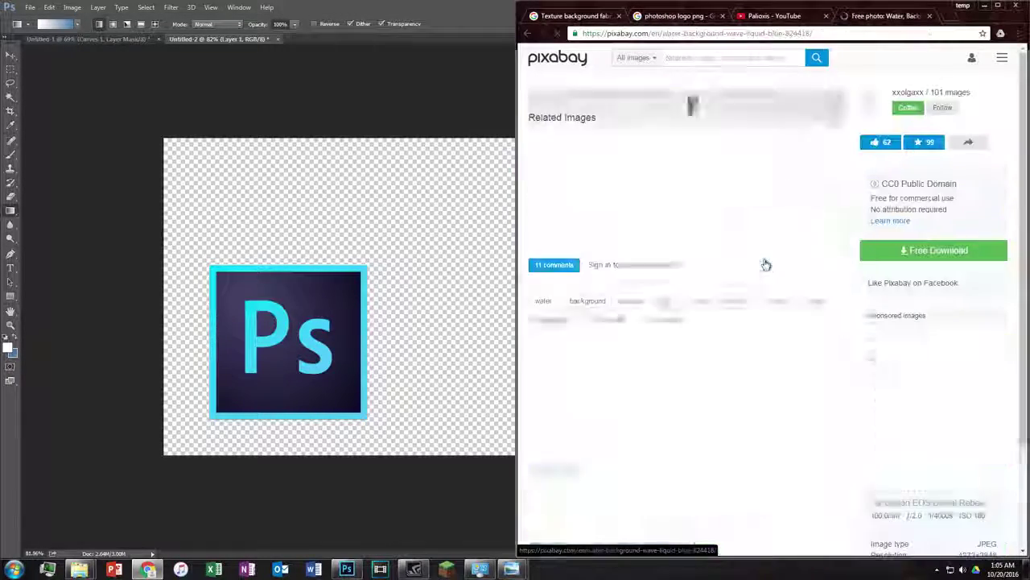
{"action": "left_click", "coordinate": [966, 254]}
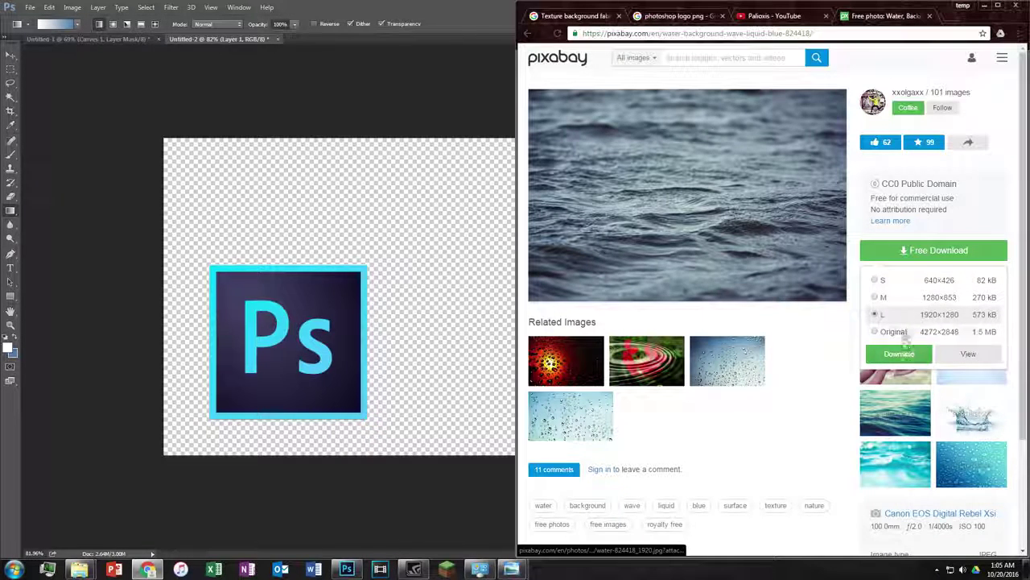
{"action": "left_click", "coordinate": [901, 297]}
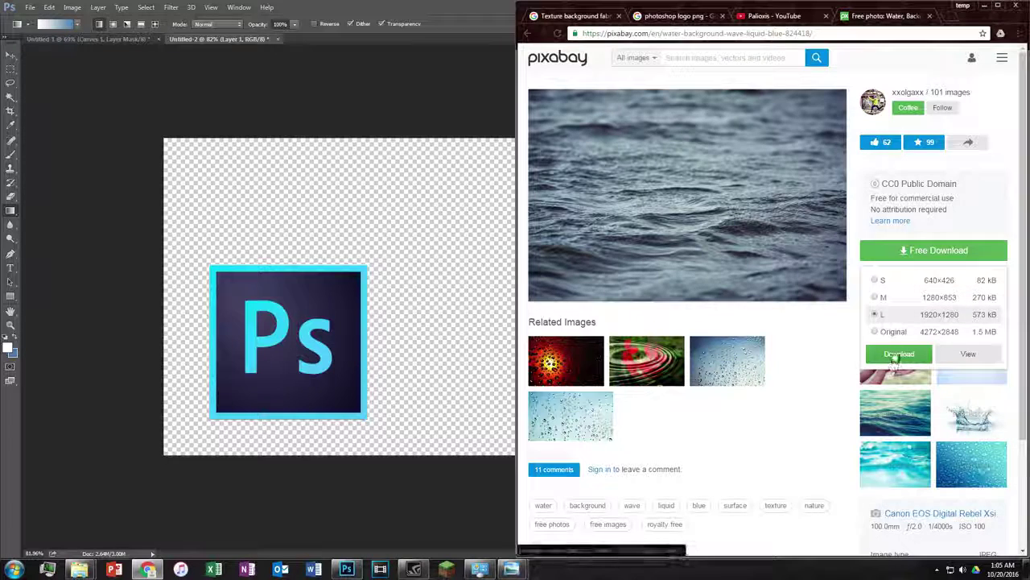
{"action": "left_click", "coordinate": [894, 354]}
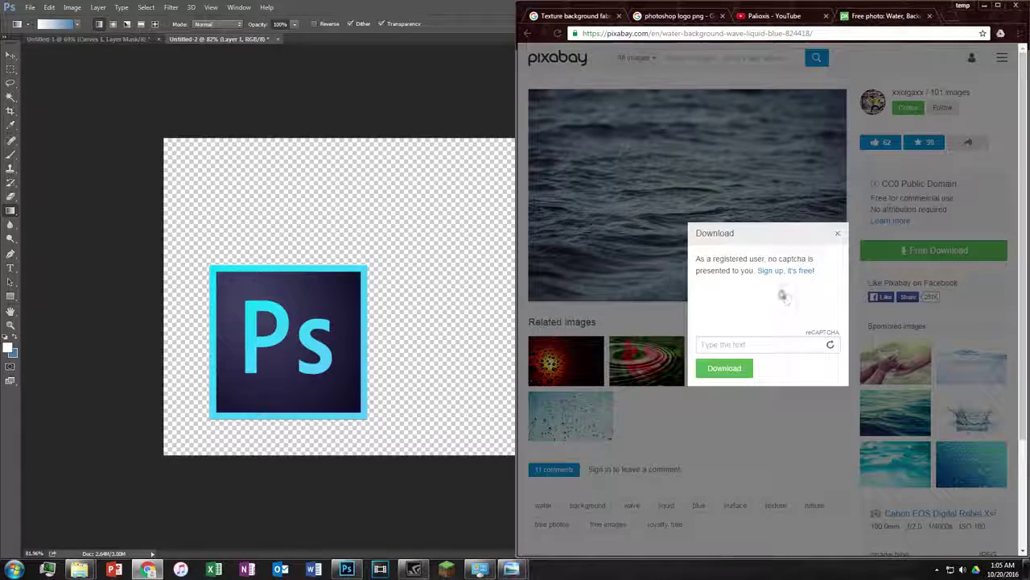
Solve the captcha to finish the download and show water-824418_1920.jpg in its folder
{"action": "left_click", "coordinate": [756, 339]}
{"action": "type", "text": "No"}
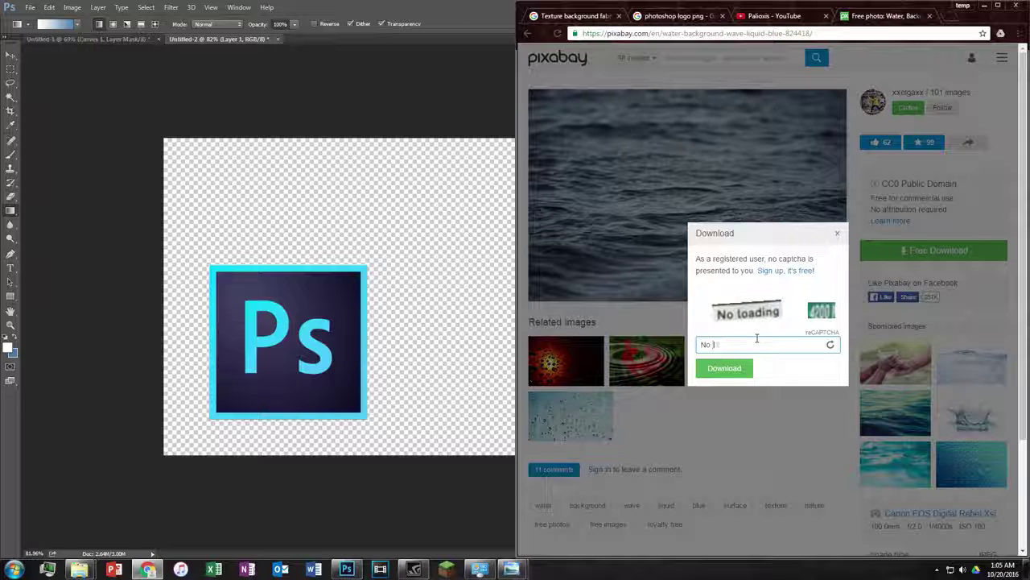
{"action": "type", "text": "loading"}
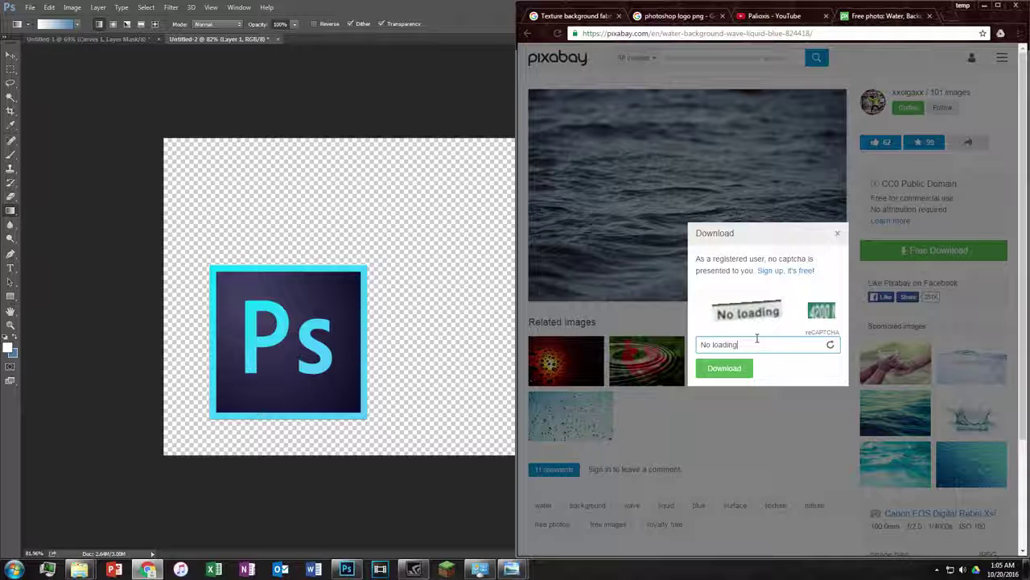
{"action": "type", "text": " 4200"}
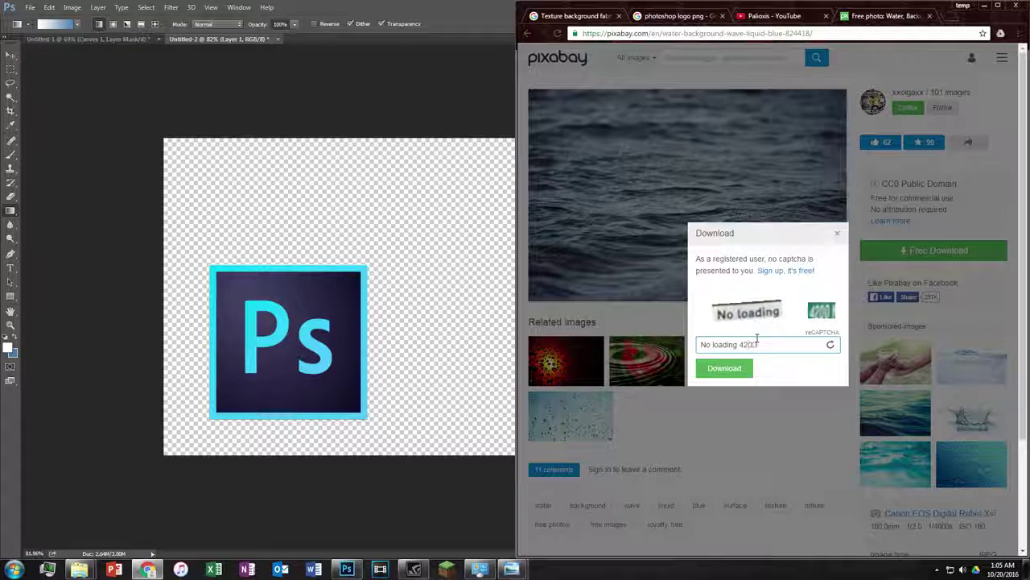
{"action": "left_click", "coordinate": [727, 370]}
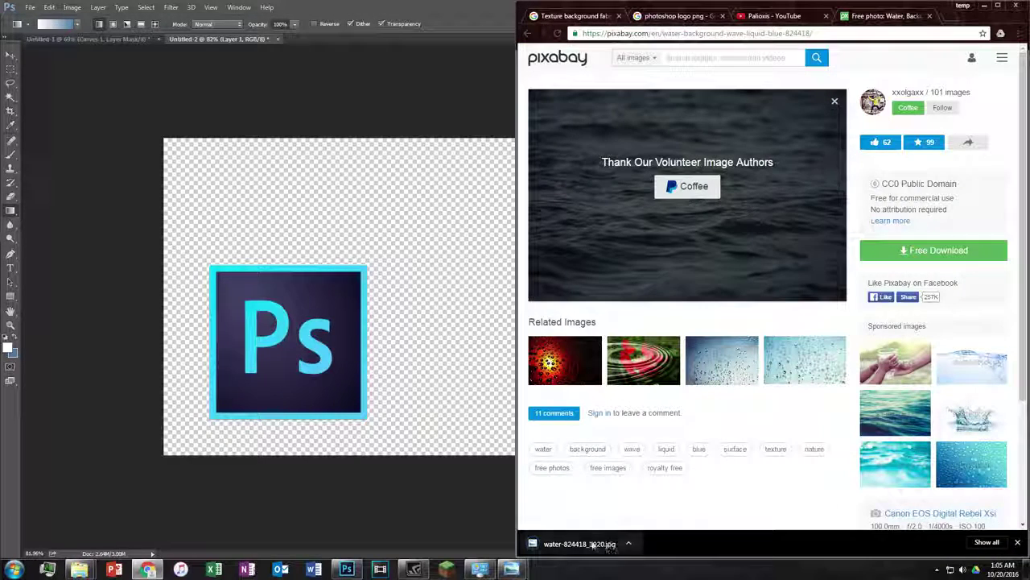
{"action": "left_click", "coordinate": [629, 544]}
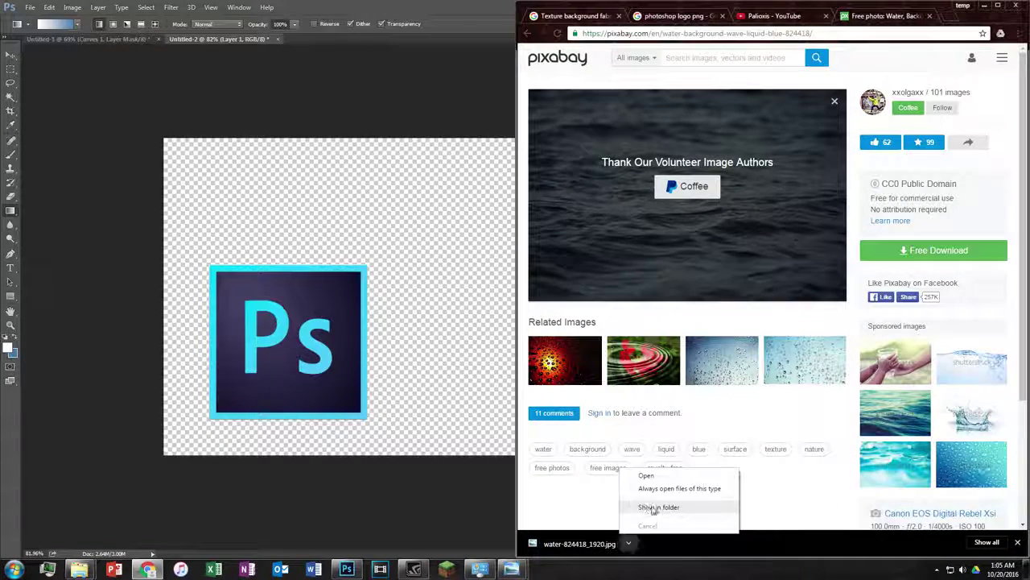
{"action": "left_click", "coordinate": [656, 506]}
{"action": "left_click", "coordinate": [984, 4]}
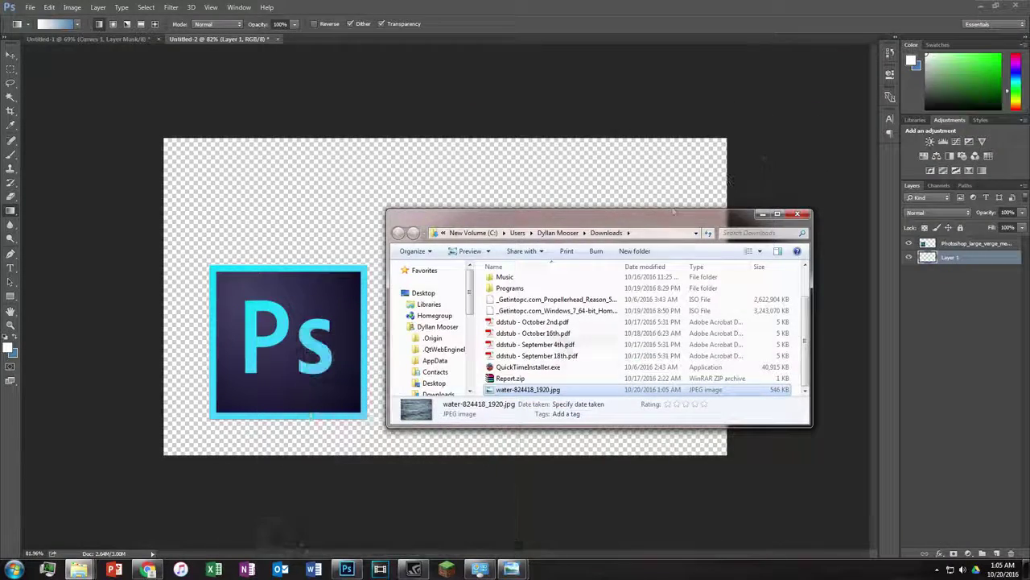
Drag water-824418_1920.jpg onto the canvas and stretch it past all canvas edges
{"action": "left_click_drag", "start_coordinate": [528, 389], "coordinate": [312, 248]}
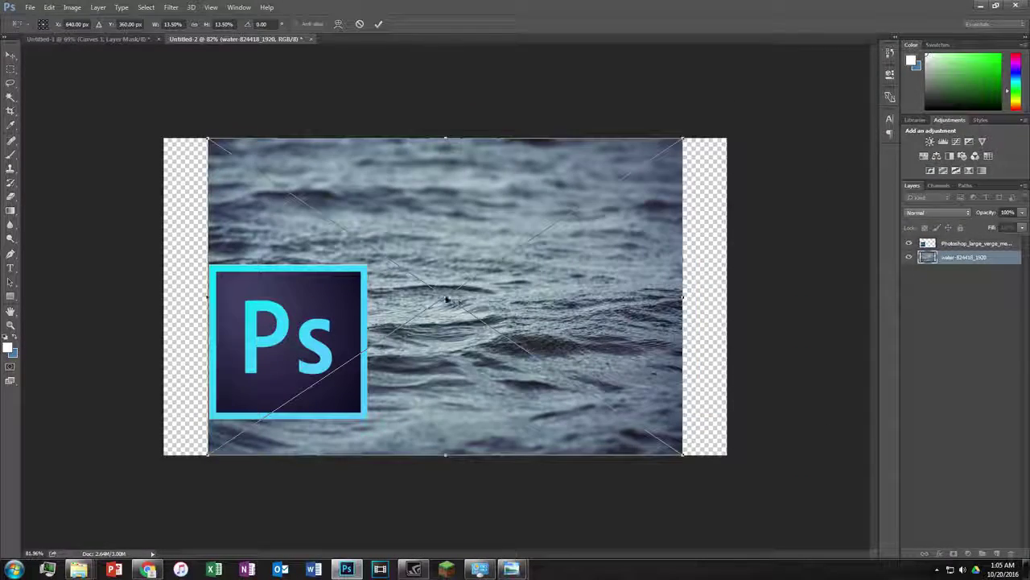
{"action": "left_click_drag", "start_coordinate": [208, 140], "coordinate": [150, 101]}
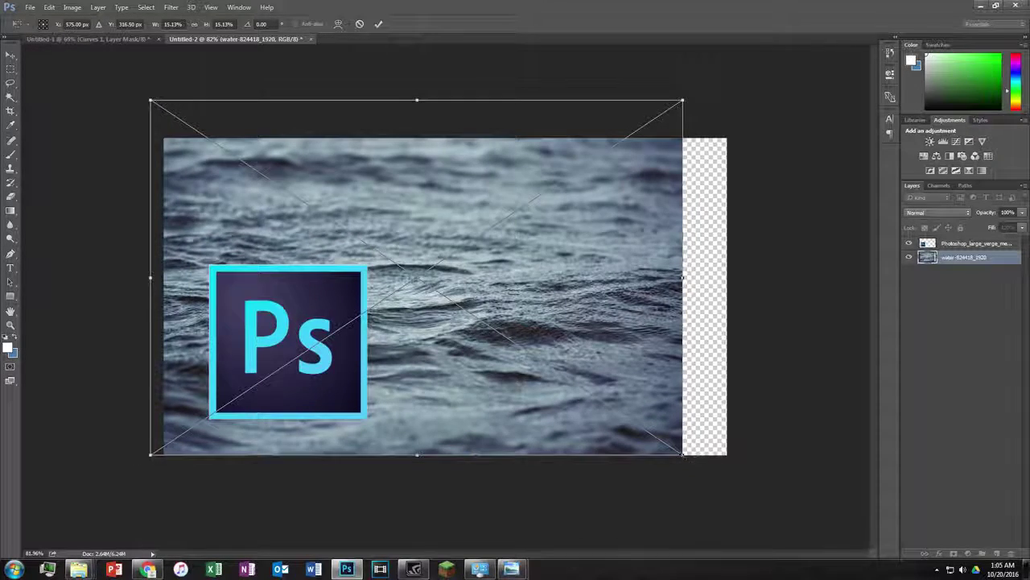
{"action": "left_click_drag", "start_coordinate": [682, 453], "coordinate": [752, 500]}
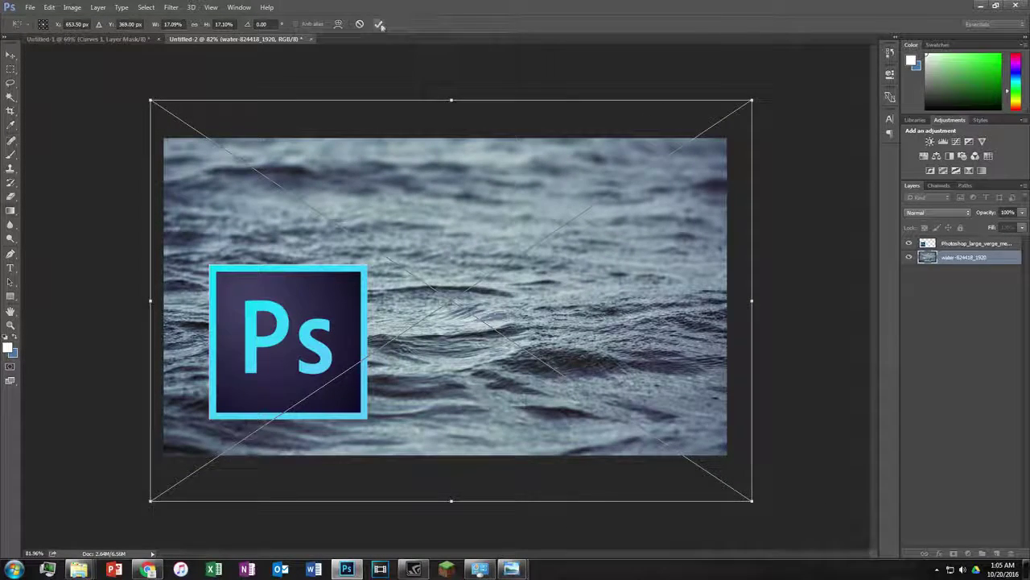
{"action": "left_click", "coordinate": [380, 25]}
{"action": "key", "text": "g"}
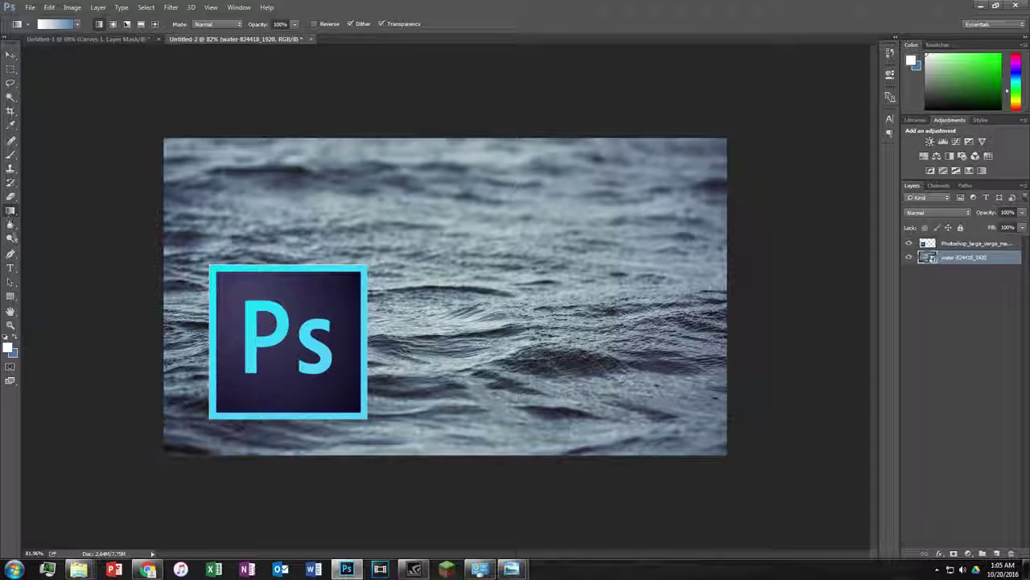
{"action": "left_click", "coordinate": [10, 267]}
Type 'BASIC PHOTOSHOP' above the Ps logo and nudge it slightly left and up
{"action": "left_click", "coordinate": [624, 269]}
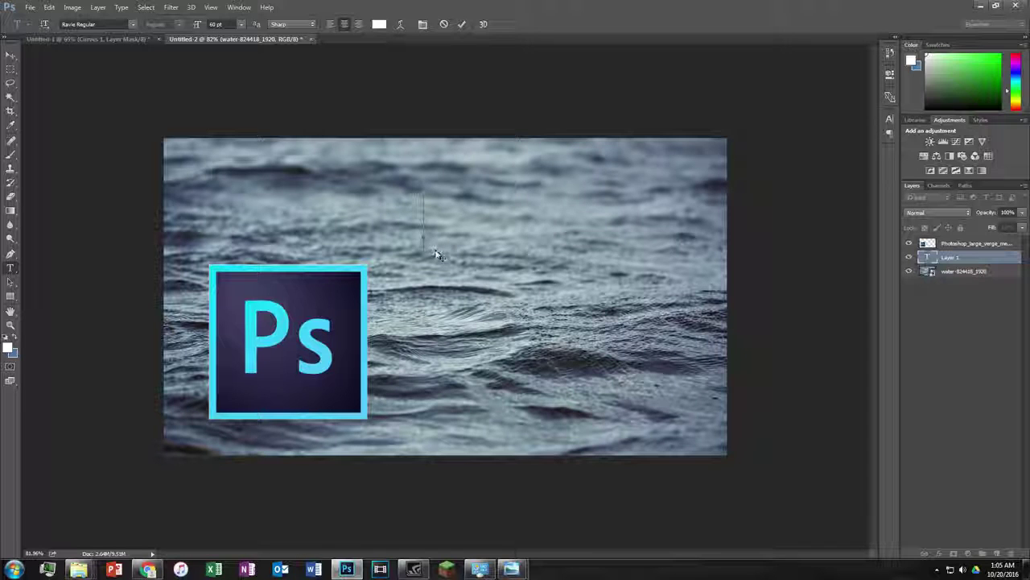
{"action": "type", "text": "B"}
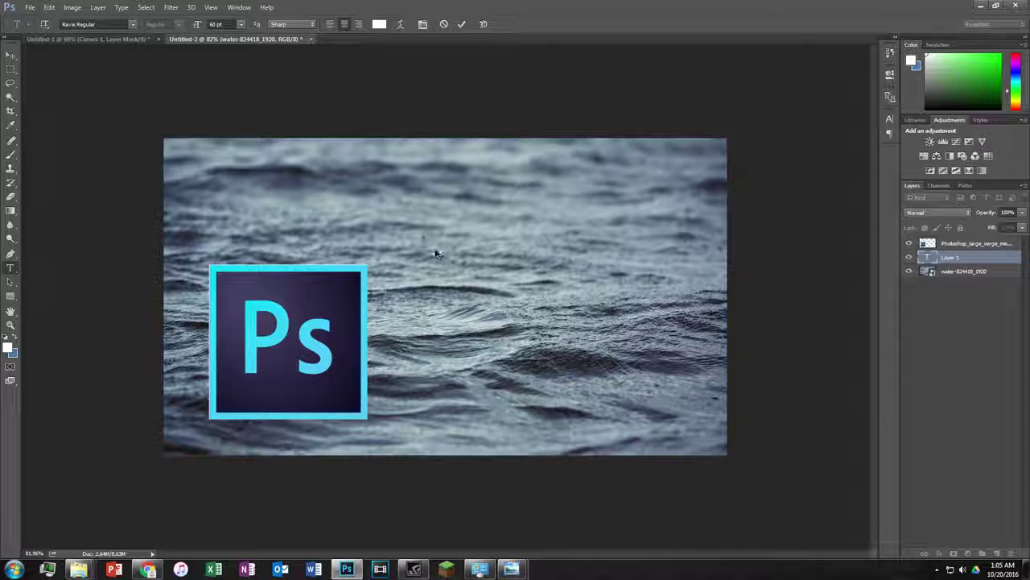
{"action": "type", "text": "AC"}
{"action": "key", "text": "BackSpace"}
{"action": "type", "text": "SIC"}
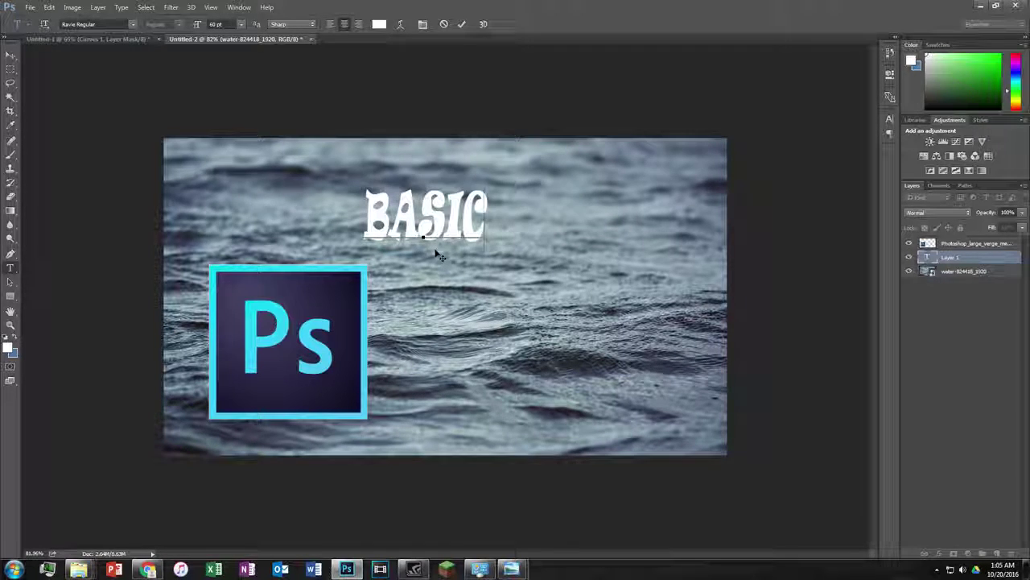
{"action": "type", "text": " PRO"}
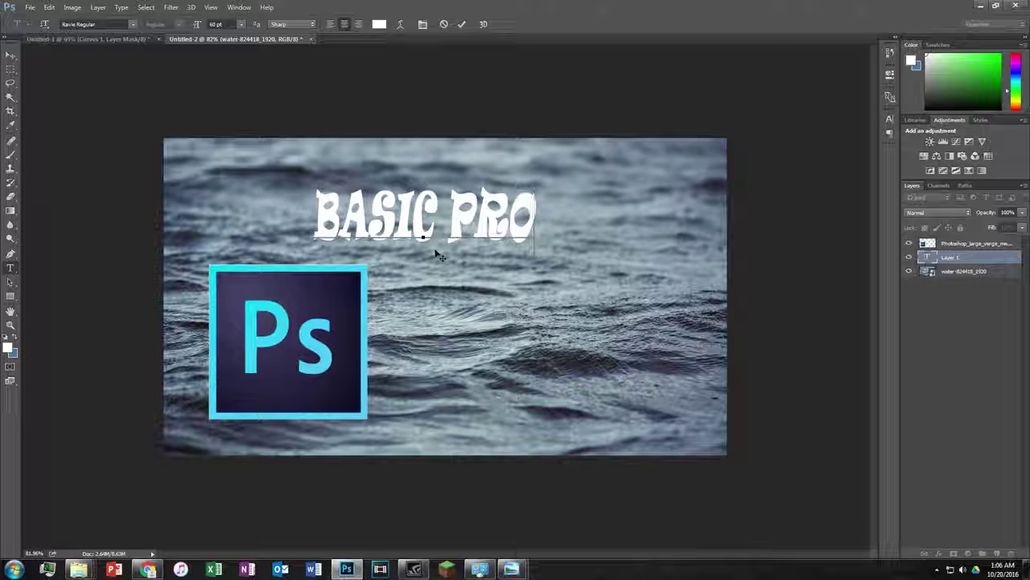
{"action": "type", "text": "T"}
{"action": "key", "text": "BackSpace"}
{"action": "key", "text": "BackSpace"}
{"action": "key", "text": "BackSpace"}
{"action": "type", "text": "HTO"}
{"action": "key", "text": "BackSpace"}
{"action": "key", "text": "BackSpace"}
{"action": "type", "text": "O"}
{"action": "key", "text": "BackSpace"}
{"action": "key", "text": "BackSpace"}
{"action": "type", "text": "HOT"}
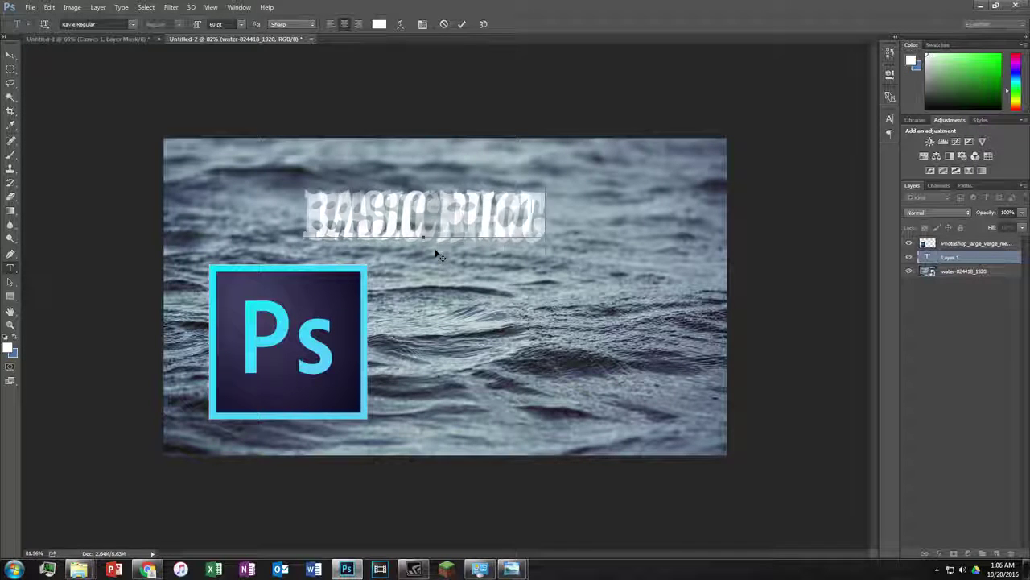
{"action": "type", "text": "OSHOP"}
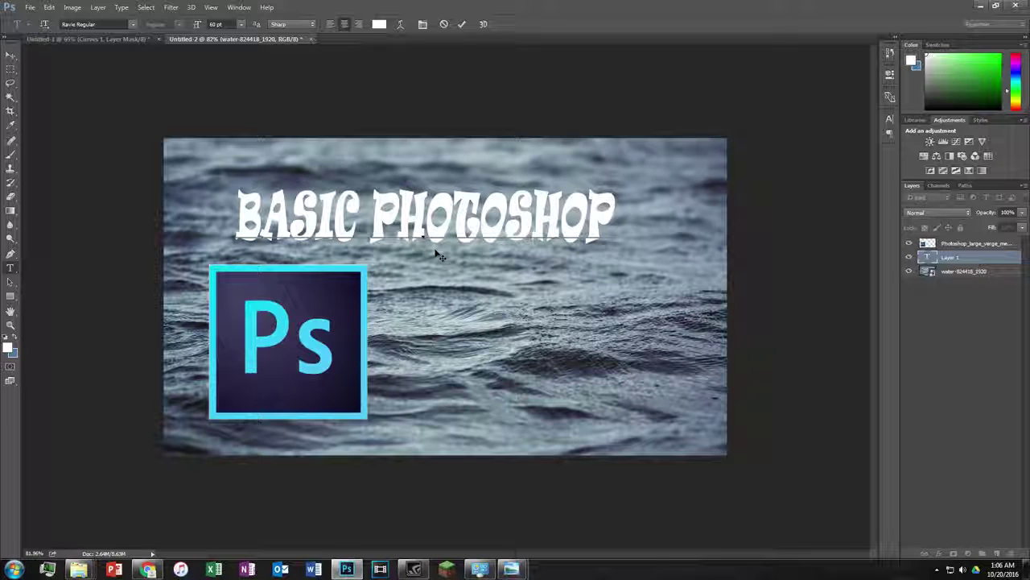
{"action": "left_click_drag", "start_coordinate": [476, 281], "coordinate": [460, 276]}
{"action": "type", "text": "FOR"}
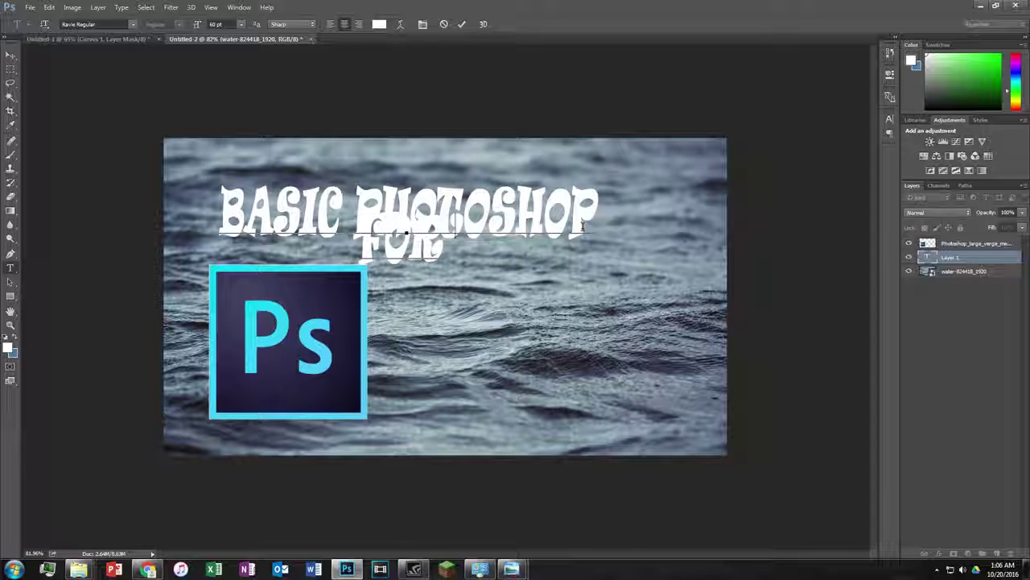
Add the second line 'SKILLS FOR BEGINNERS' and select it for formatting
{"action": "type", "text": " B"}
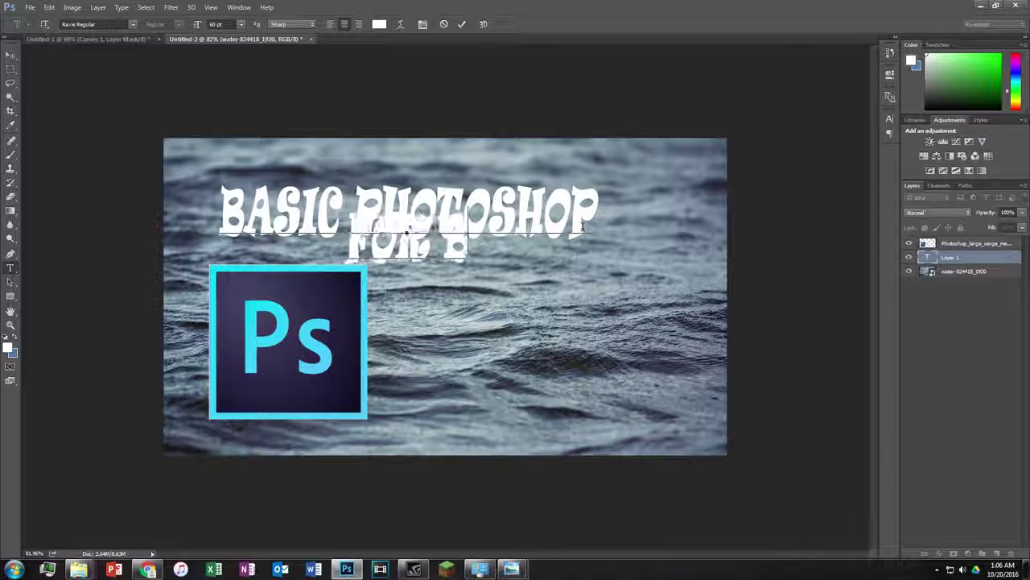
{"action": "type", "text": "EG"}
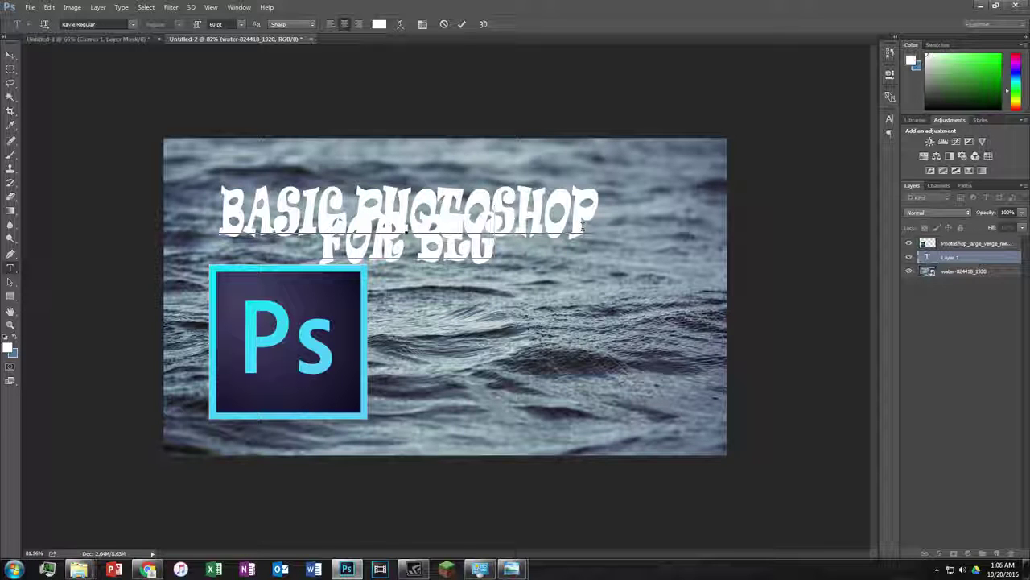
{"action": "key", "text": "BackSpace"}
{"action": "key", "text": "BackSpace"}
{"action": "key", "text": "BackSpace"}
{"action": "key", "text": "BackSpace"}
{"action": "key", "text": "BackSpace"}
{"action": "key", "text": "BackSpace"}
{"action": "type", "text": "SKILLS FOR BEGIN"}
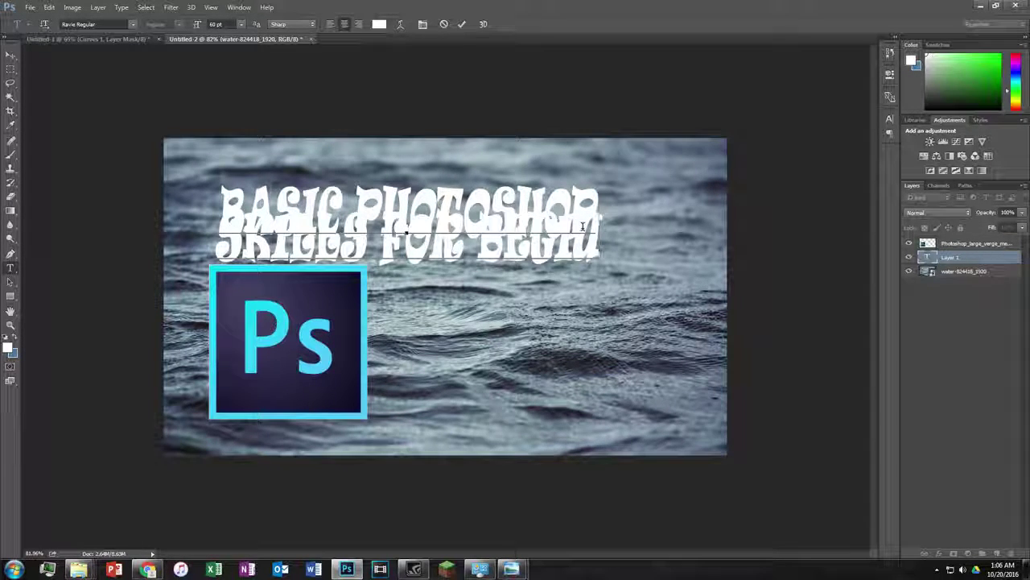
{"action": "key", "text": "BackSpace"}
{"action": "type", "text": "N"}
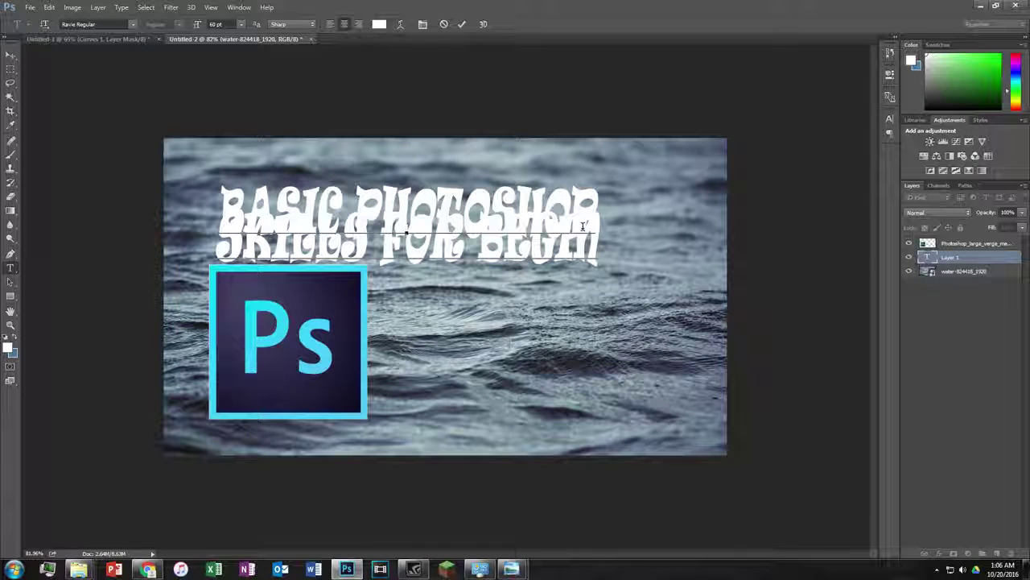
{"action": "type", "text": "NERS"}
{"action": "key", "text": "shift+Home"}
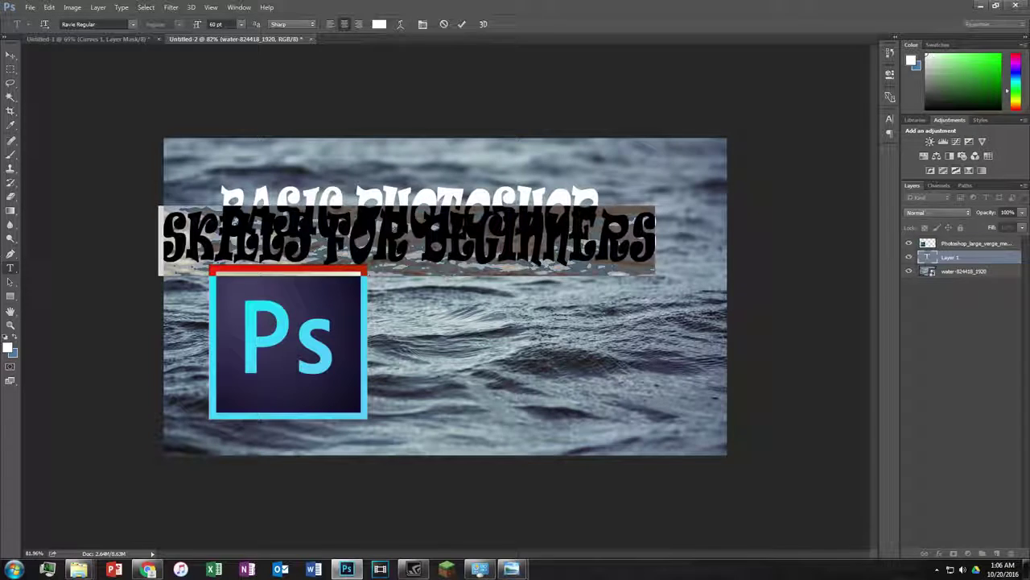
{"action": "left_click", "coordinate": [554, 219]}
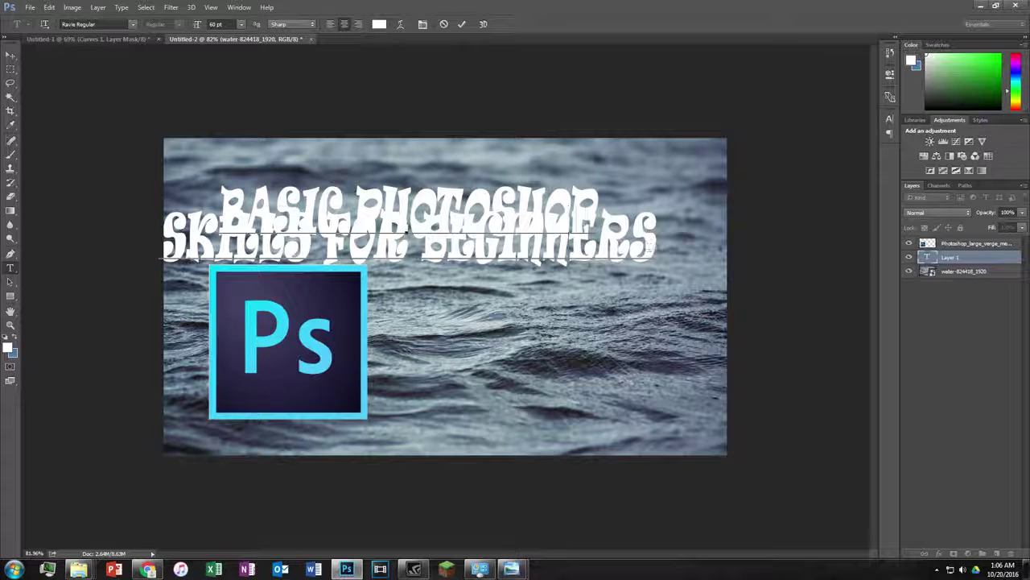
{"action": "triple_click", "coordinate": [616, 244]}
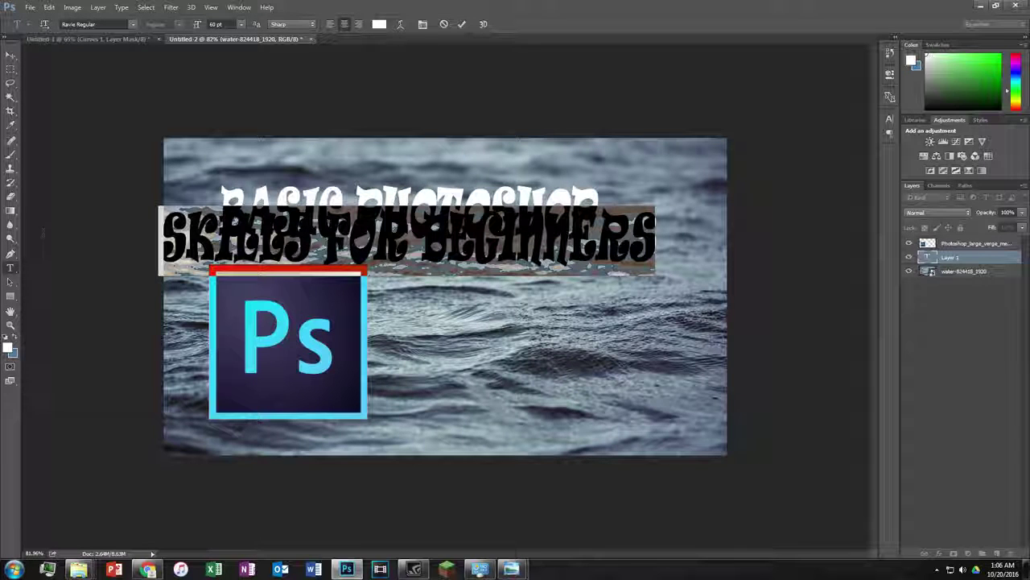
{"action": "left_click", "coordinate": [423, 24]}
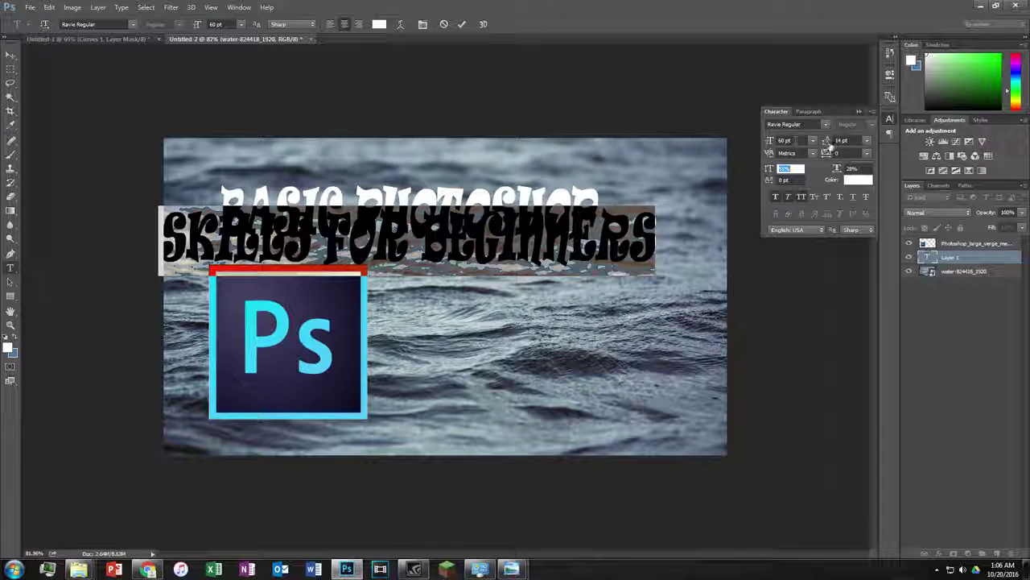
Increase the title's line spacing and break BEGINNERS onto its own line
{"action": "mouse_move", "coordinate": [826, 142]}
{"action": "left_mouse_down"}
{"action": "mouse_move", "coordinate": [855, 150]}
{"action": "mouse_move", "coordinate": [842, 143]}
{"action": "left_mouse_up"}
{"action": "left_click", "coordinate": [429, 304]}
{"action": "key", "text": "Return"}
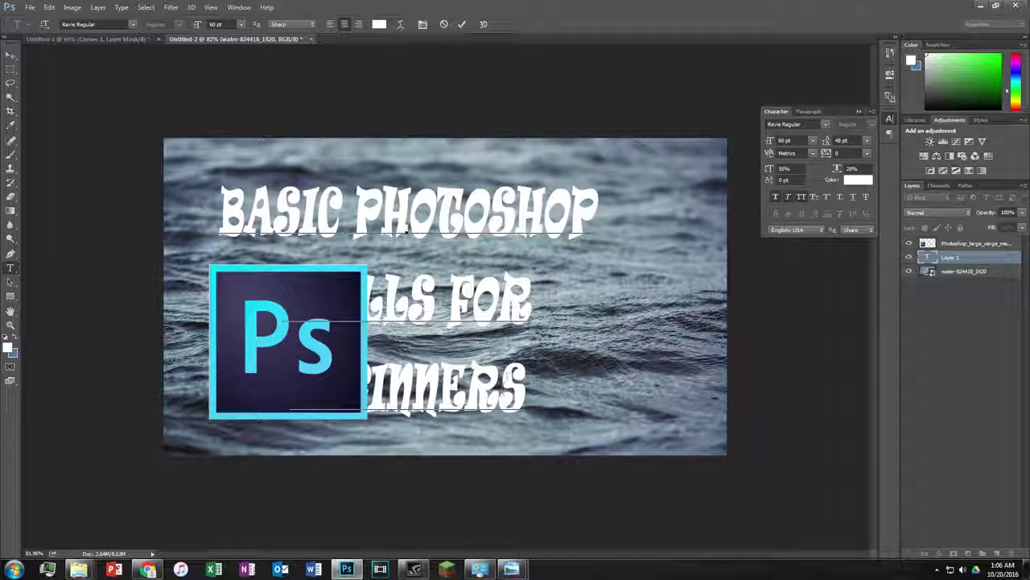
Delete the SKILLS FOR BEGINNERS lines so only BASIC PHOTOSHOP remains, and commit the text
{"action": "double_click", "coordinate": [506, 390]}
{"action": "left_click_drag", "start_coordinate": [525, 403], "coordinate": [282, 298]}
{"action": "key", "text": "ctrl+c"}
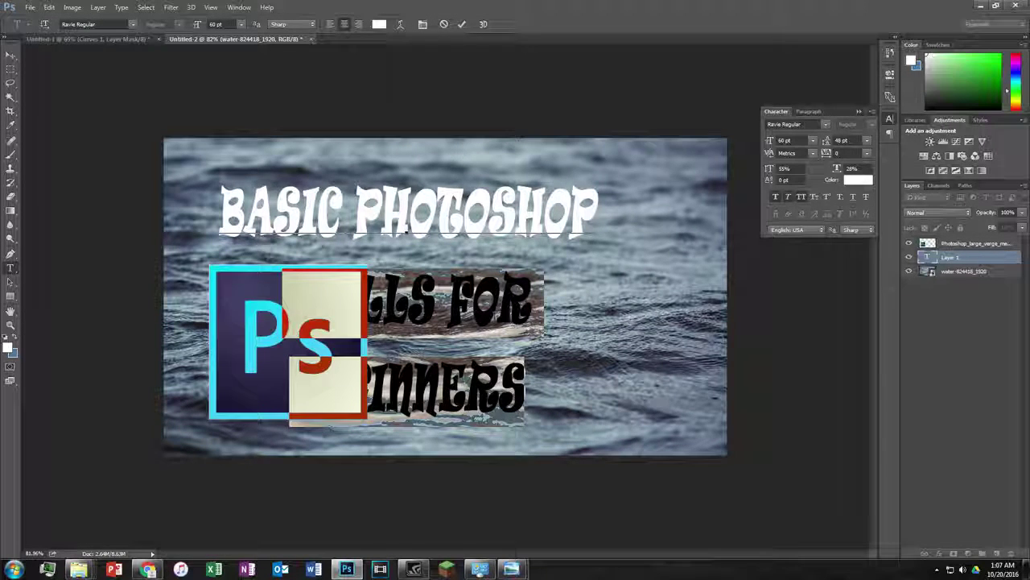
{"action": "key", "text": "BackSpace"}
{"action": "key", "text": "ctrl+Return"}
{"action": "left_click", "coordinate": [461, 24]}
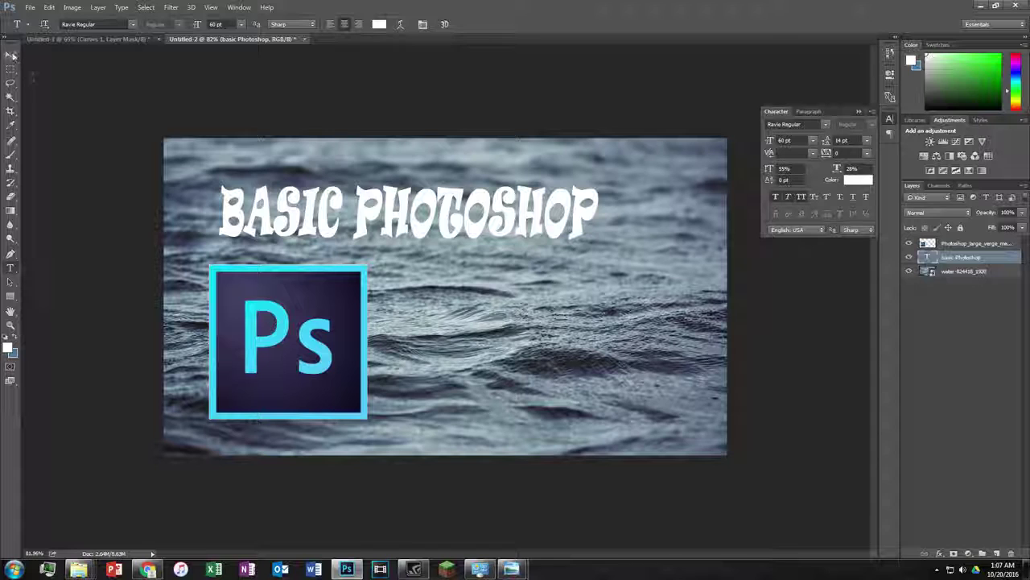
Deselect the title layer and paste SKILLS FOR BEGINNERS as a new text box beside the Ps logo
{"action": "left_click", "coordinate": [11, 54]}
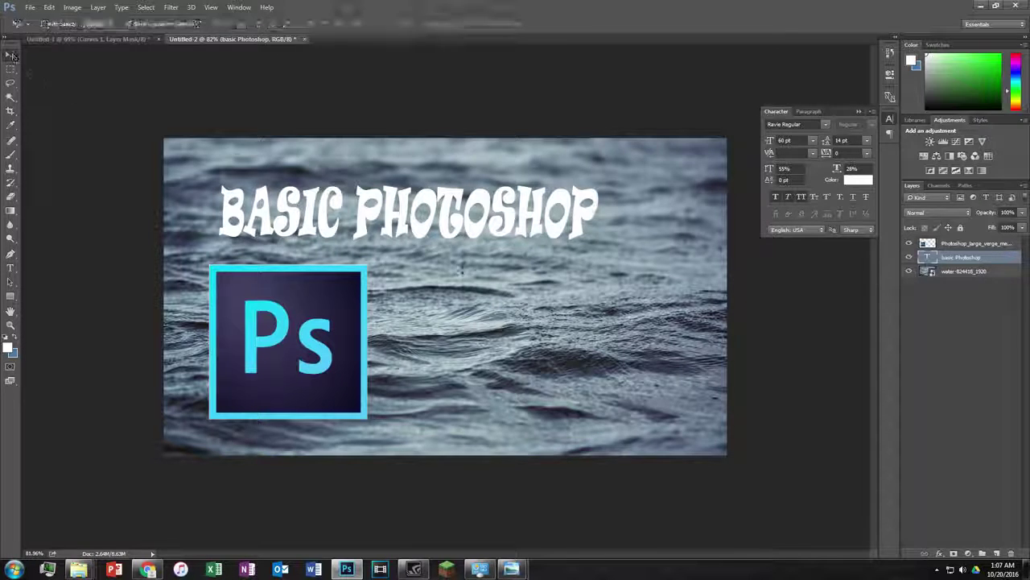
{"action": "left_click", "coordinate": [948, 314]}
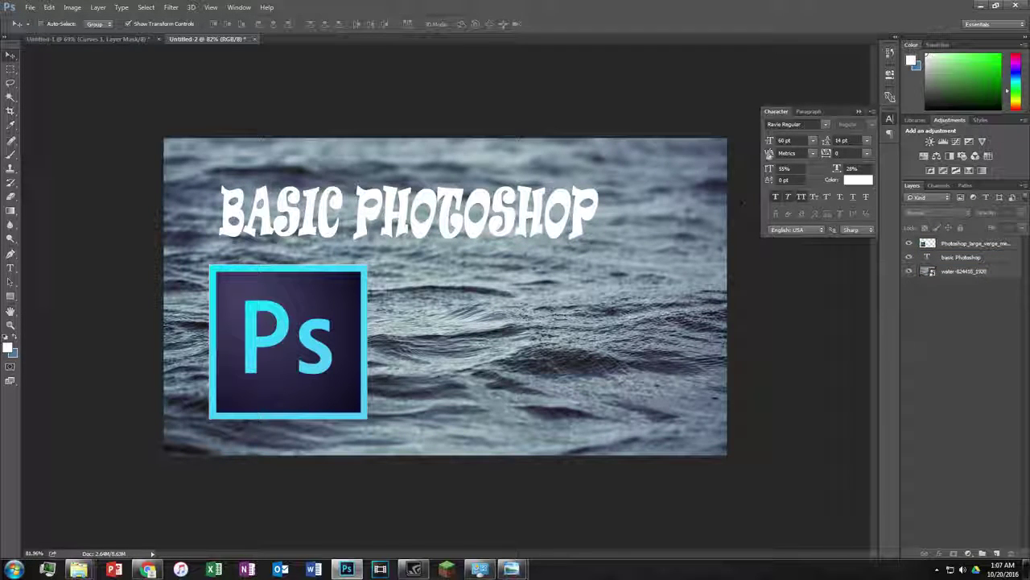
{"action": "left_click", "coordinate": [11, 268]}
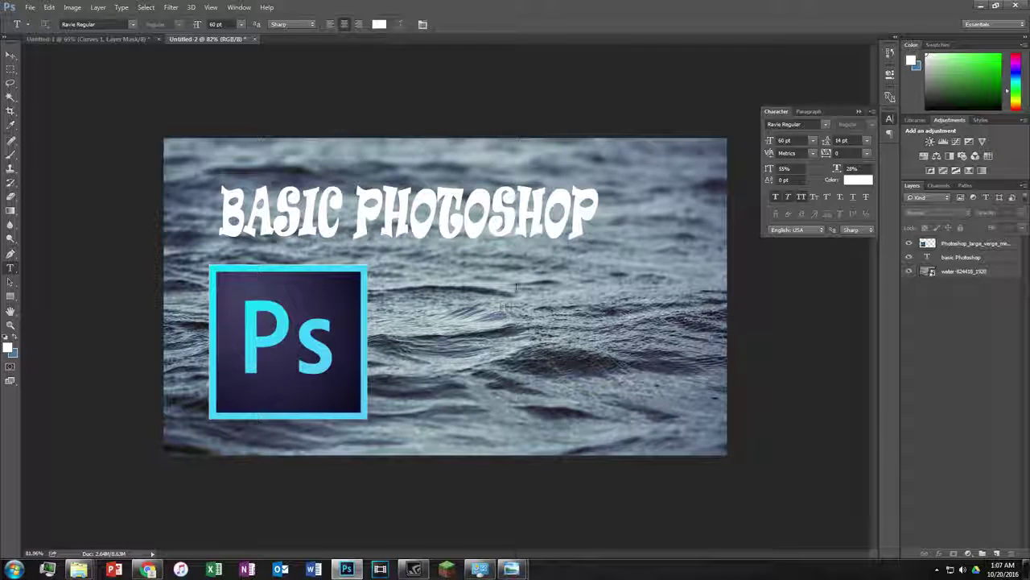
{"action": "left_click", "coordinate": [516, 286]}
{"action": "key", "text": "ctrl+v"}
Position the pasted text right of the Ps logo with 35 pt leading and commit it
{"action": "mouse_move", "coordinate": [564, 421]}
{"action": "left_mouse_down"}
{"action": "mouse_move", "coordinate": [578, 446]}
{"action": "mouse_move", "coordinate": [578, 432]}
{"action": "left_mouse_up"}
{"action": "double_click", "coordinate": [652, 369]}
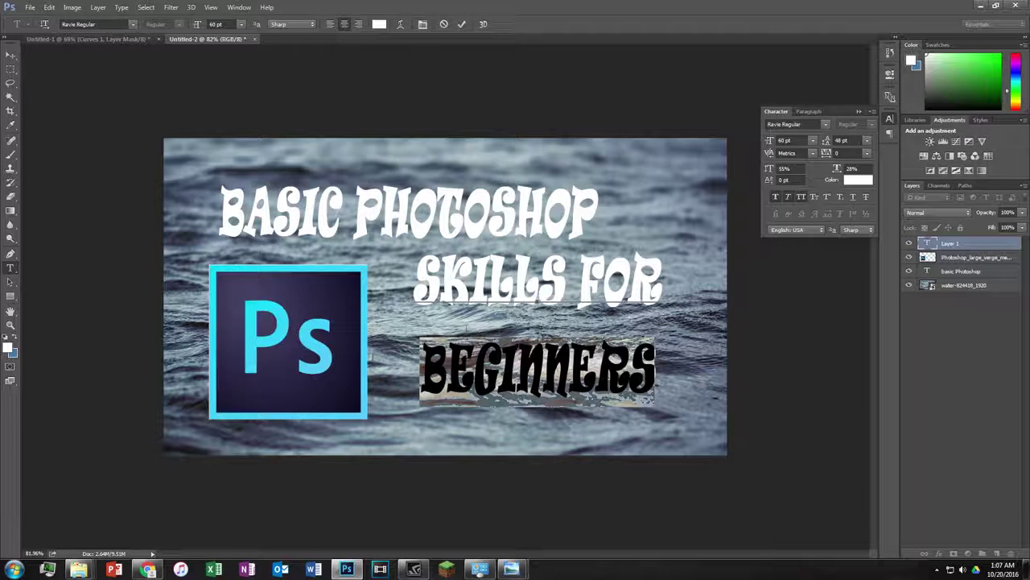
{"action": "left_click_drag", "start_coordinate": [827, 142], "coordinate": [817, 142]}
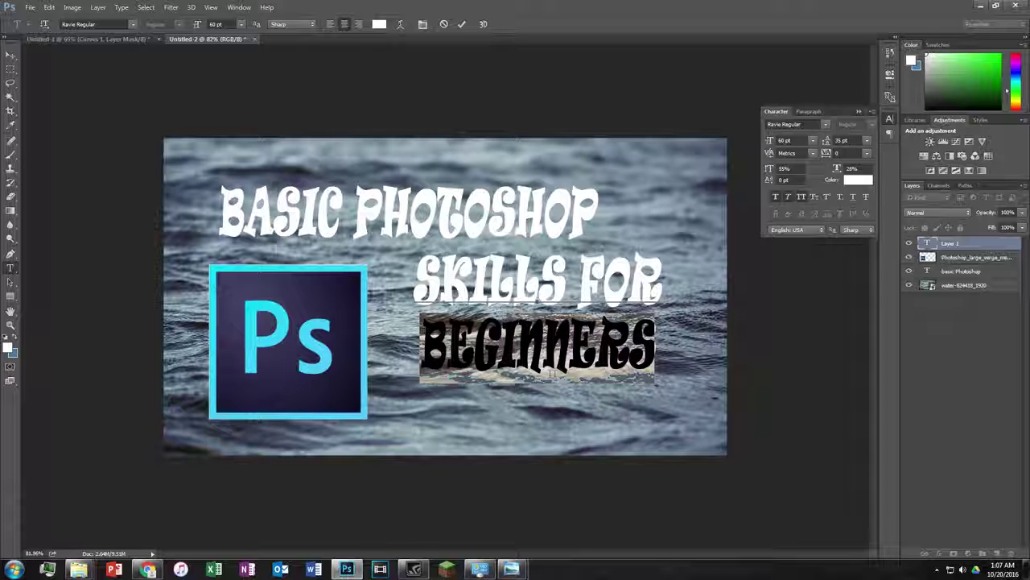
{"action": "left_click_drag", "start_coordinate": [583, 409], "coordinate": [582, 426]}
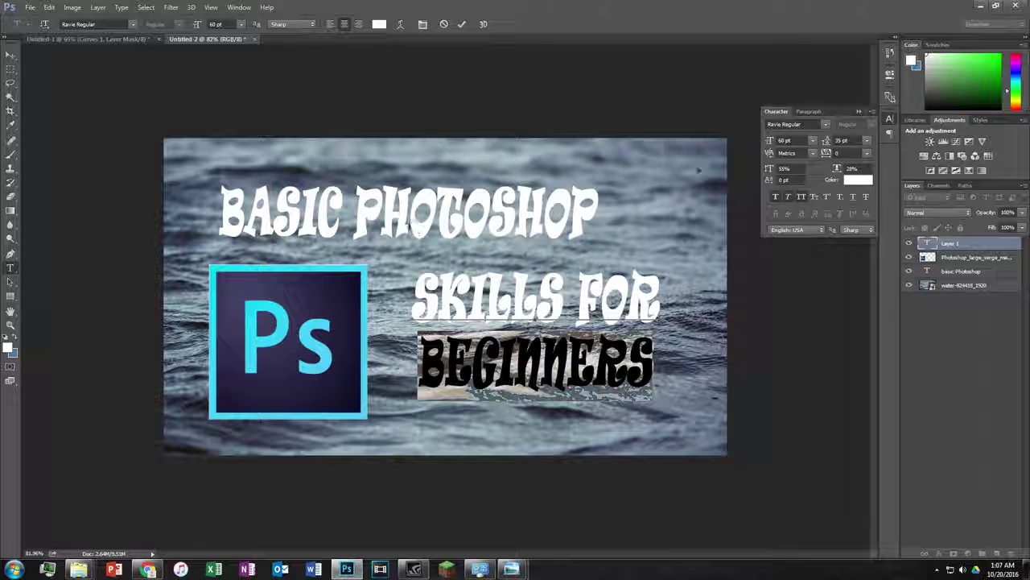
{"action": "left_click", "coordinate": [890, 118]}
{"action": "left_click", "coordinate": [970, 258]}
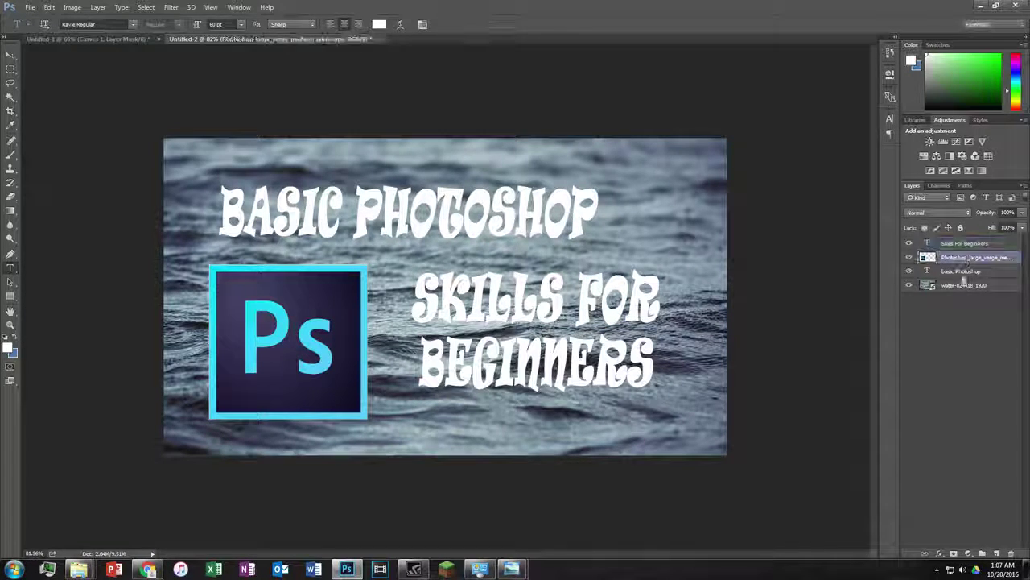
Enlarge PHOTOSHOP in the title to 75 pt and shift the line slightly right
{"action": "left_click", "coordinate": [964, 272]}
{"action": "left_click_drag", "start_coordinate": [354, 210], "coordinate": [614, 228]}
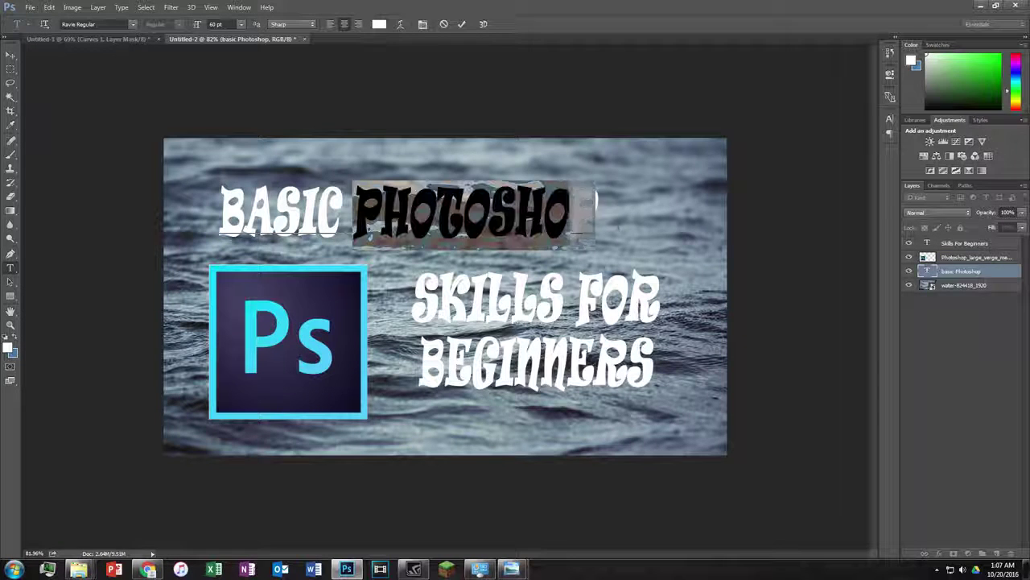
{"action": "left_click", "coordinate": [422, 23]}
{"action": "left_click_drag", "start_coordinate": [770, 140], "coordinate": [782, 140]}
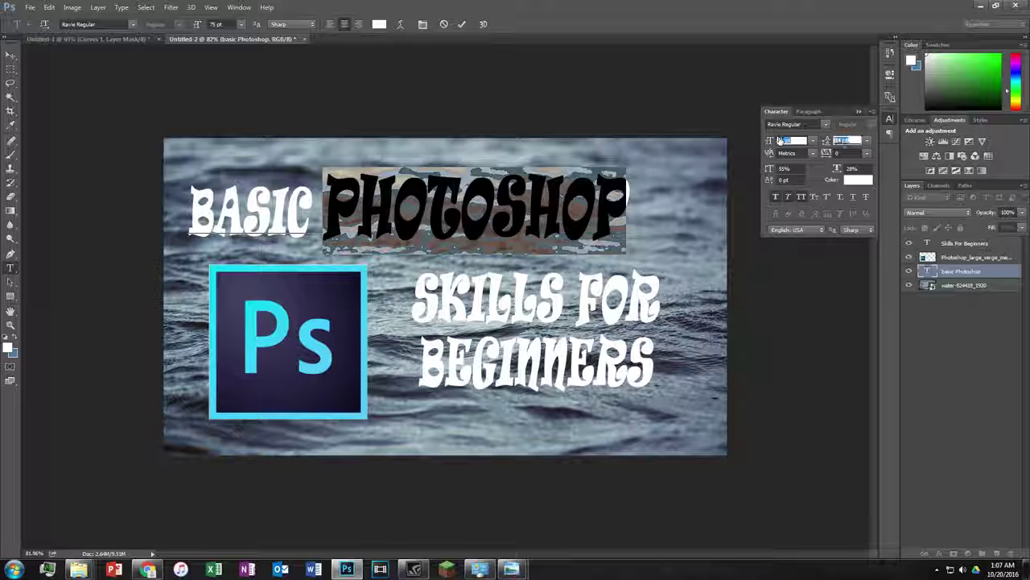
{"action": "left_click", "coordinate": [407, 232]}
{"action": "left_click_drag", "start_coordinate": [408, 295], "coordinate": [441, 297]}
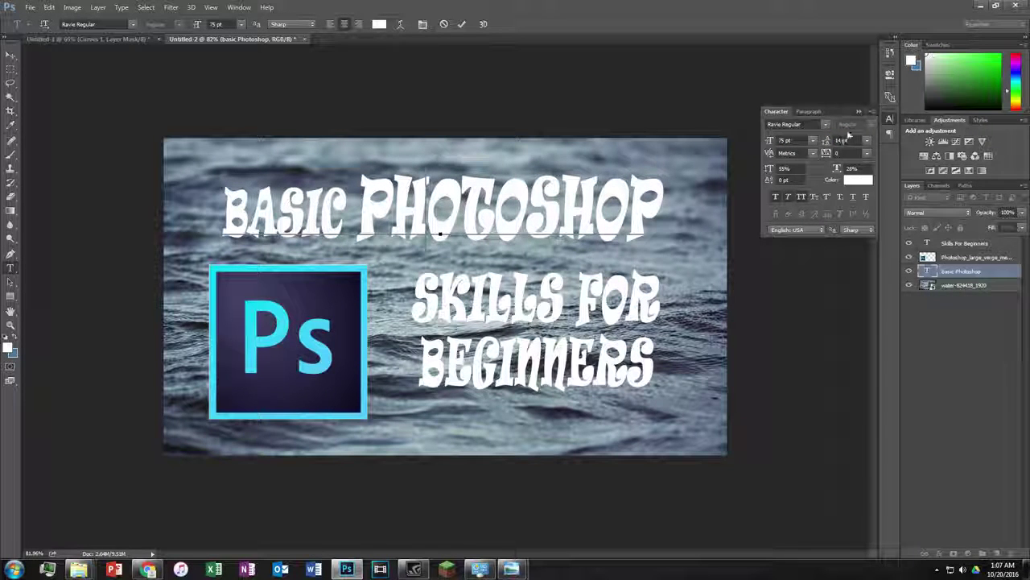
Colour PHOTOSHOP cyan (3fd0fb) by sampling the Ps logo's border in the colour picker
{"action": "left_click_drag", "start_coordinate": [662, 211], "coordinate": [290, 211]}
{"action": "left_click_drag", "start_coordinate": [357, 211], "coordinate": [659, 219]}
{"action": "left_click", "coordinate": [851, 181]}
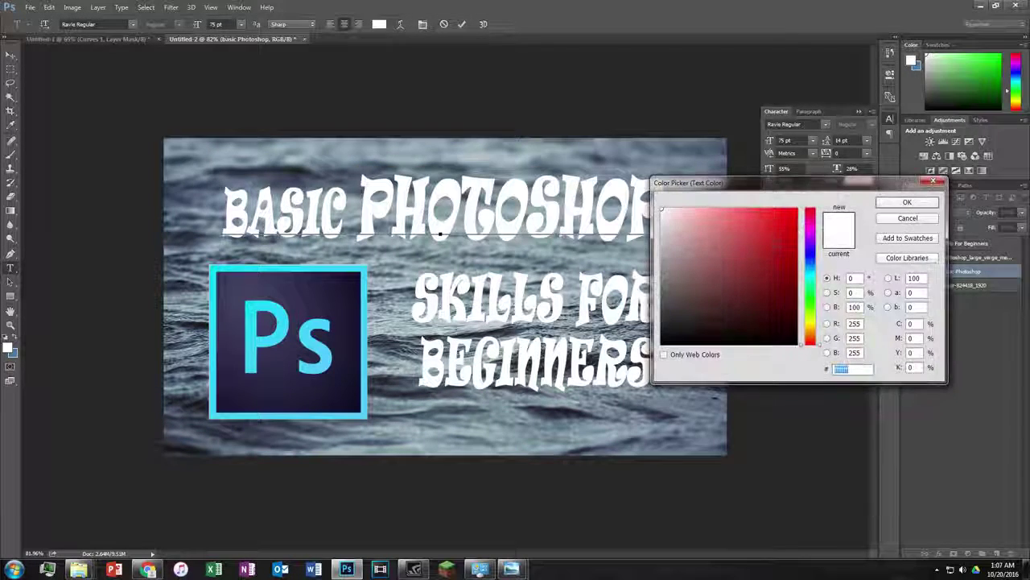
{"action": "type", "text": "3000ff"}
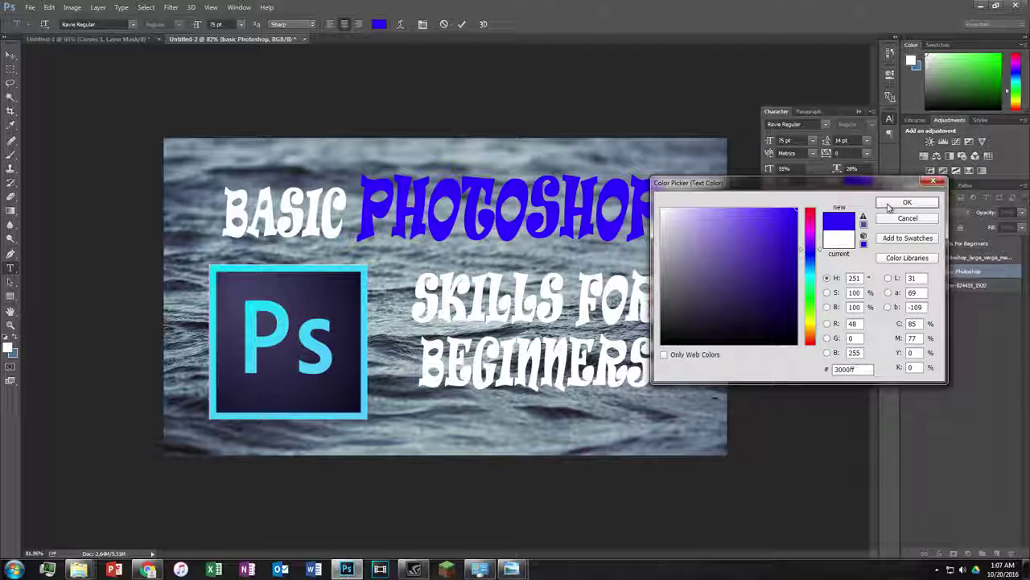
{"action": "left_click_drag", "start_coordinate": [803, 249], "coordinate": [815, 286]}
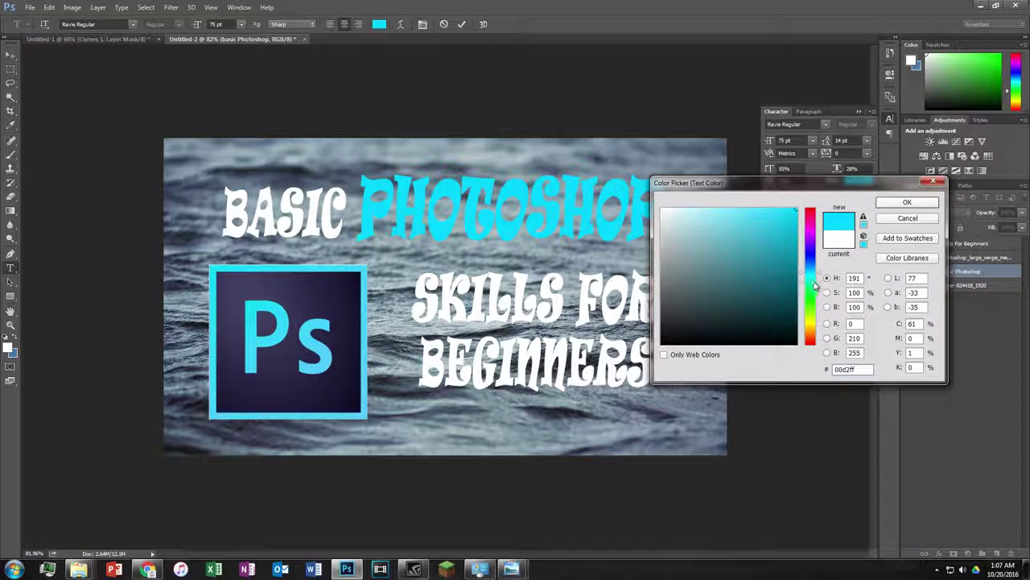
{"action": "left_click_drag", "start_coordinate": [818, 282], "coordinate": [815, 278]}
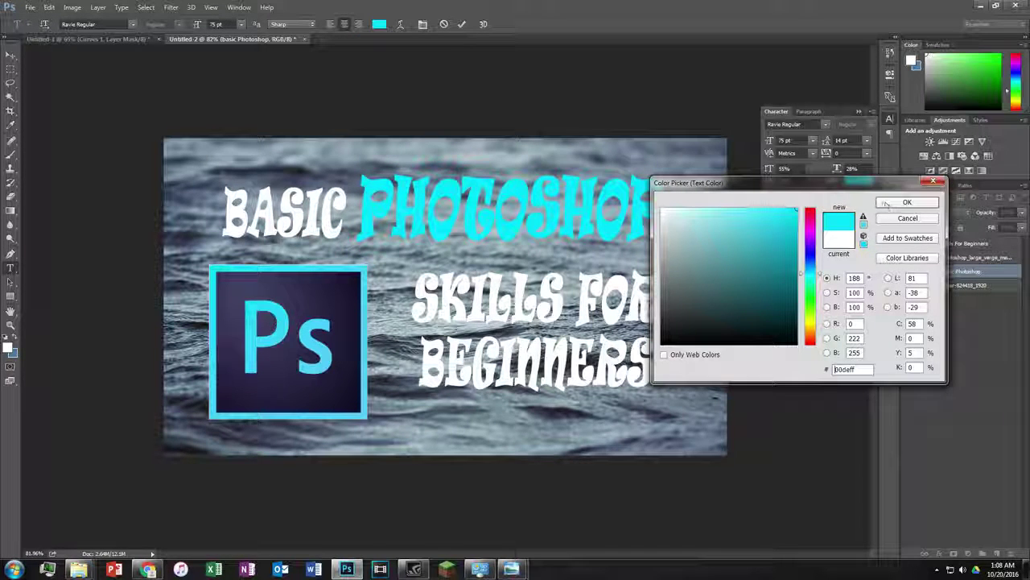
{"action": "left_click", "coordinate": [365, 282]}
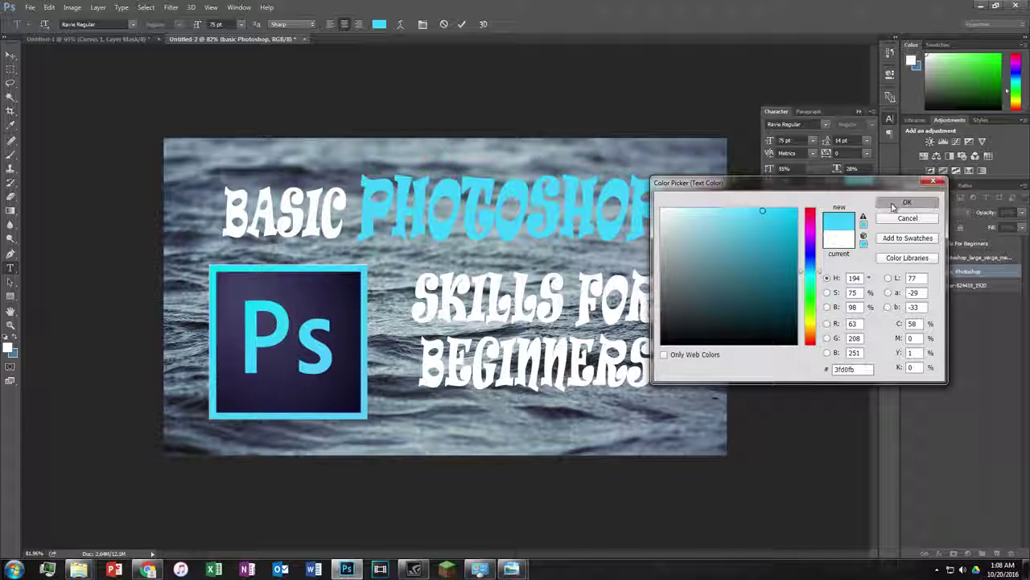
{"action": "left_click", "coordinate": [907, 202]}
{"action": "left_click_drag", "start_coordinate": [351, 215], "coordinate": [220, 209]}
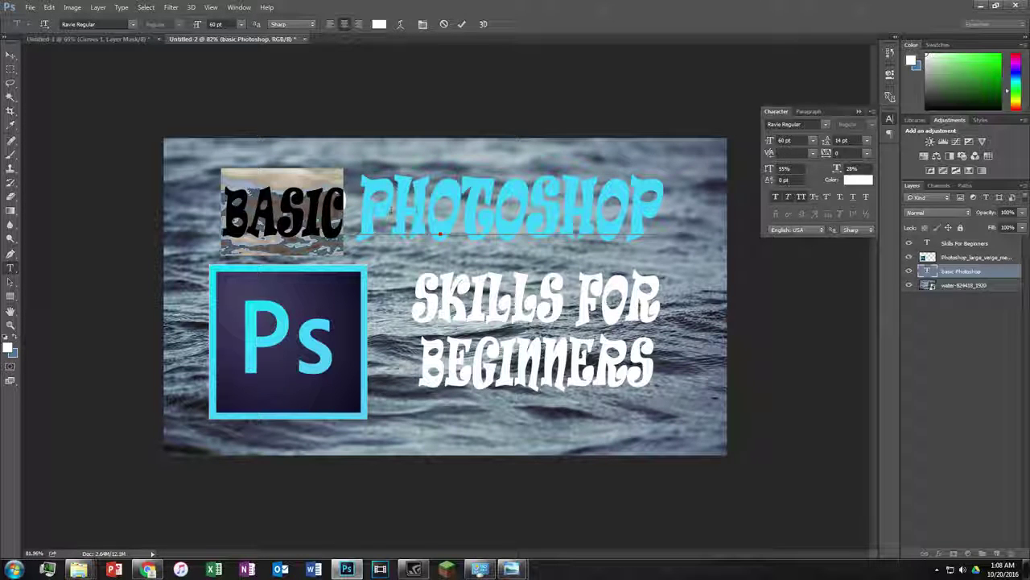
Remove PHOTOSHOP from the BASIC layer, move BASIC further left, and commit
{"action": "left_click", "coordinate": [544, 224]}
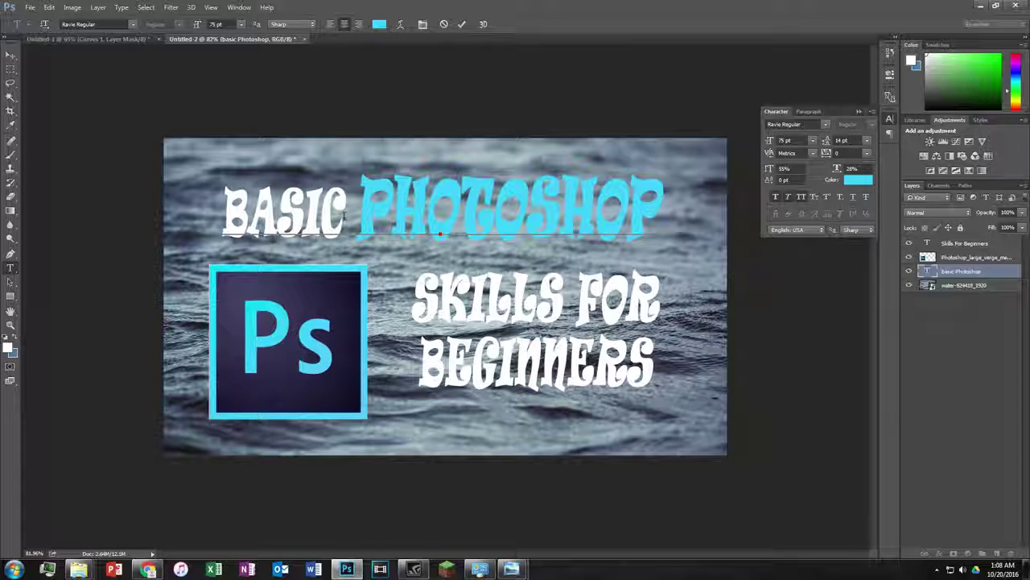
{"action": "left_click_drag", "start_coordinate": [360, 211], "coordinate": [660, 208]}
{"action": "key", "text": "ctrl+c"}
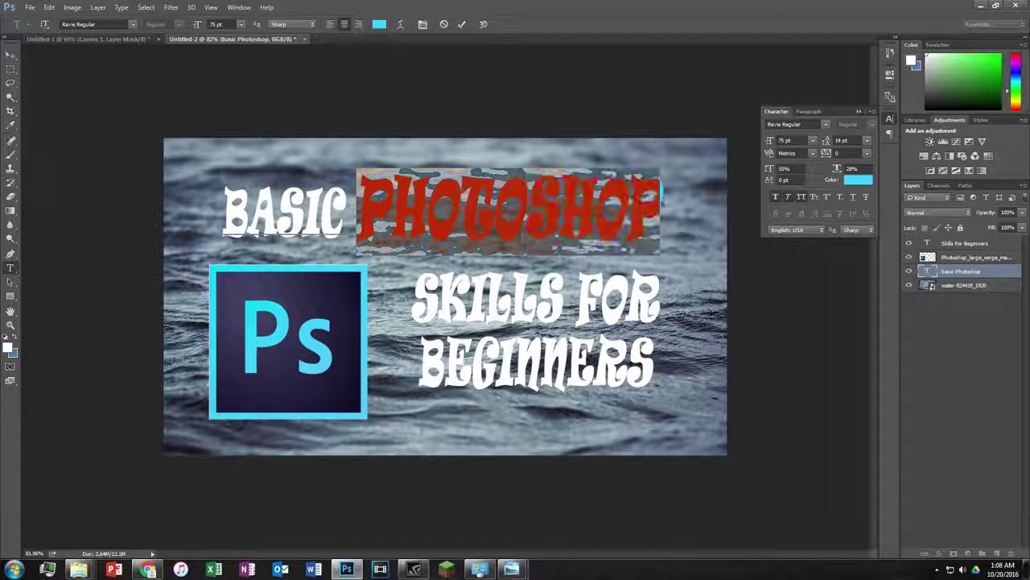
{"action": "key", "text": "BackSpace"}
{"action": "mouse_move", "coordinate": [451, 282]}
{"action": "left_mouse_down"}
{"action": "mouse_move", "coordinate": [311, 282]}
{"action": "mouse_move", "coordinate": [301, 273]}
{"action": "left_mouse_up"}
{"action": "left_click", "coordinate": [462, 23]}
Paste PHOTOSHOP as its own text layer to the right of BASIC and commit it
{"action": "left_click", "coordinate": [404, 208]}
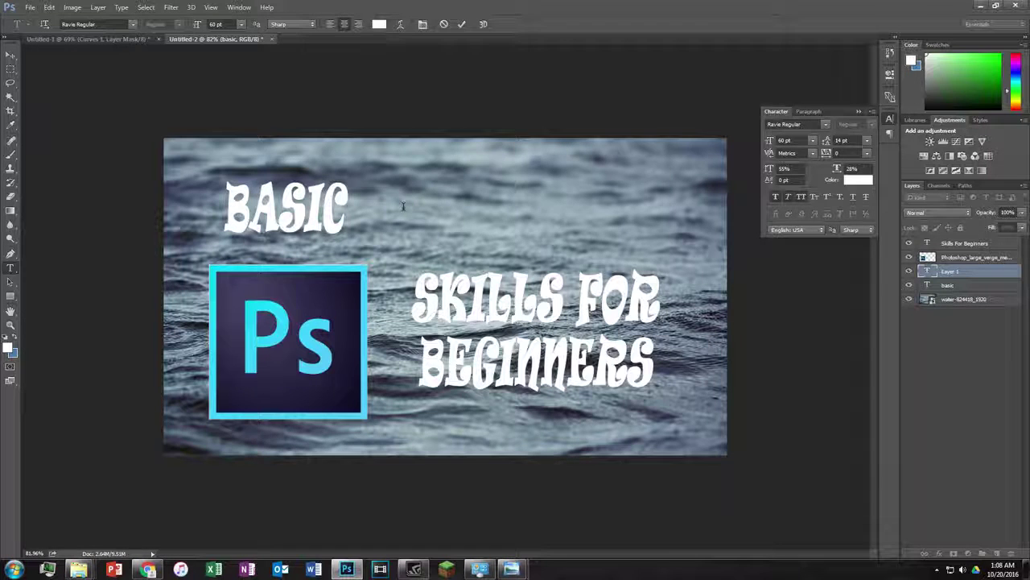
{"action": "key", "text": "ctrl+v"}
{"action": "left_click_drag", "start_coordinate": [544, 296], "coordinate": [668, 316]}
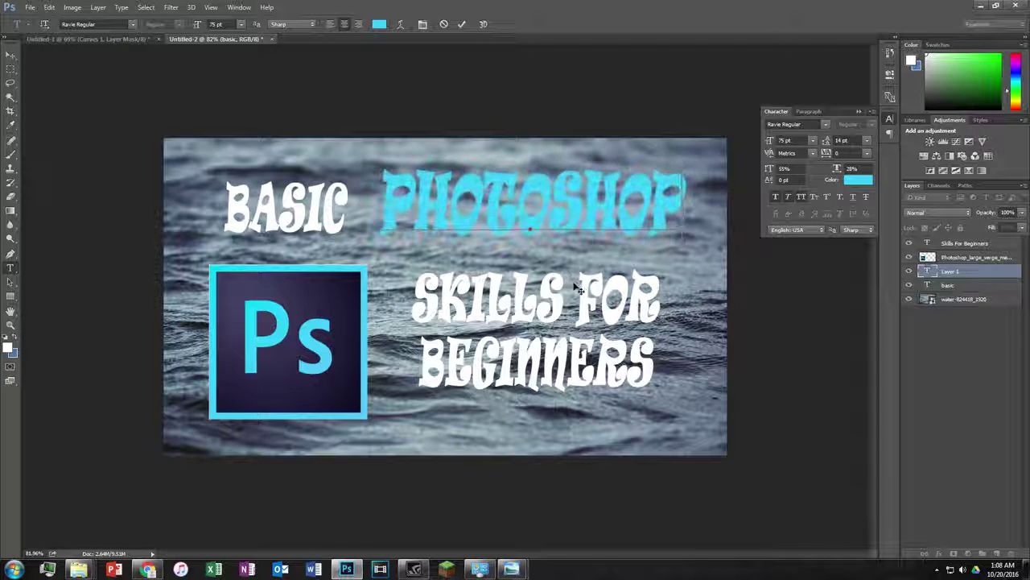
{"action": "left_click", "coordinate": [463, 24]}
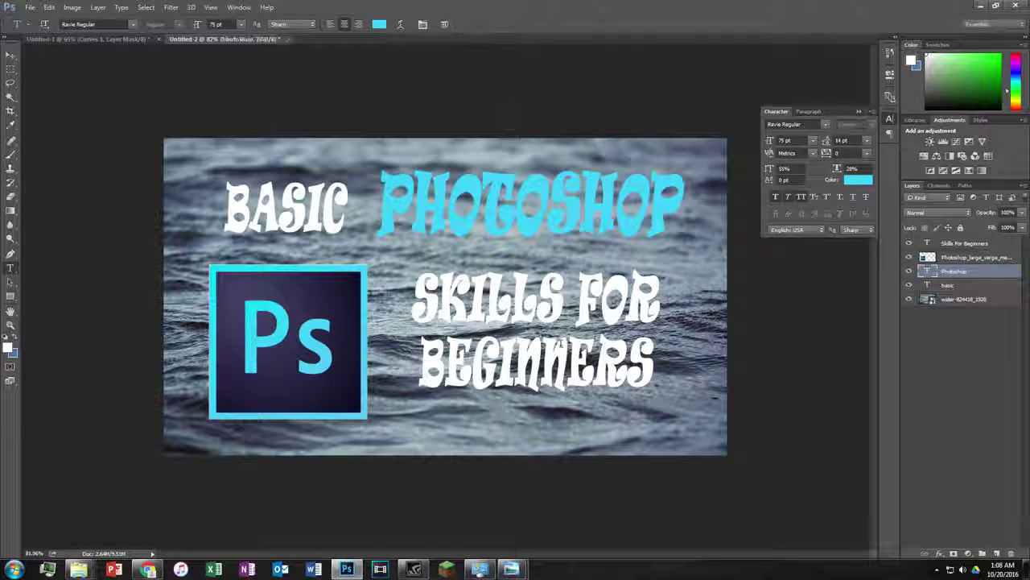
{"action": "left_click_drag", "start_coordinate": [441, 362], "coordinate": [654, 367]}
{"action": "left_click_drag", "start_coordinate": [248, 359], "coordinate": [367, 329]}
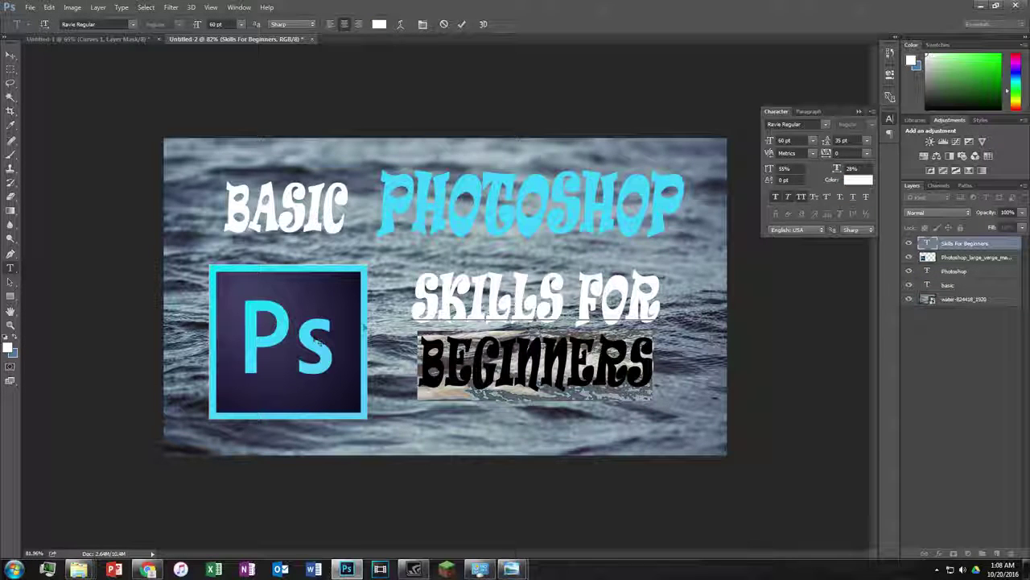
Colour the word BEGINNERS purple using the text colour picker
{"action": "left_click", "coordinate": [1014, 63]}
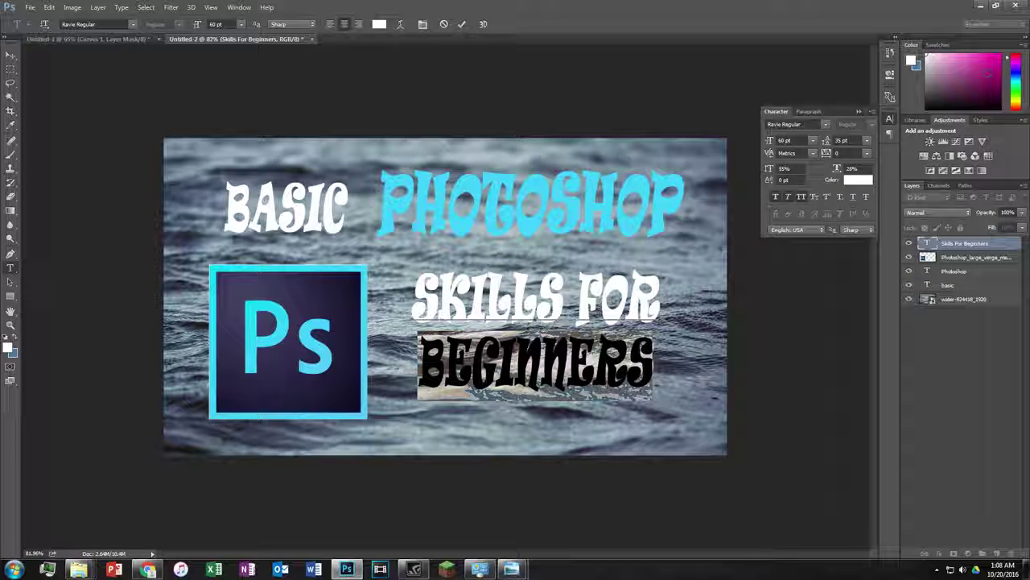
{"action": "left_click", "coordinate": [989, 72]}
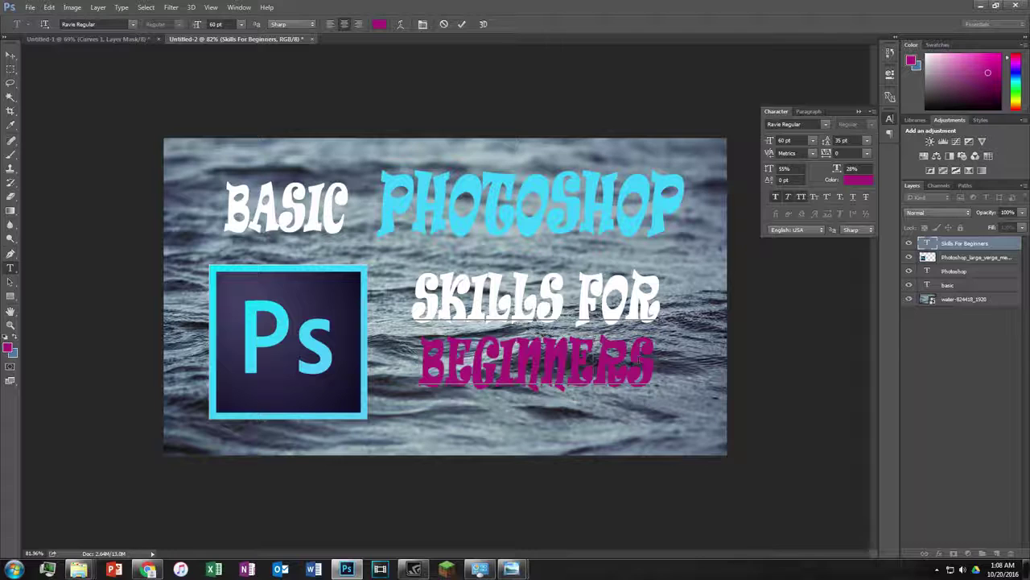
{"action": "left_click", "coordinate": [857, 178]}
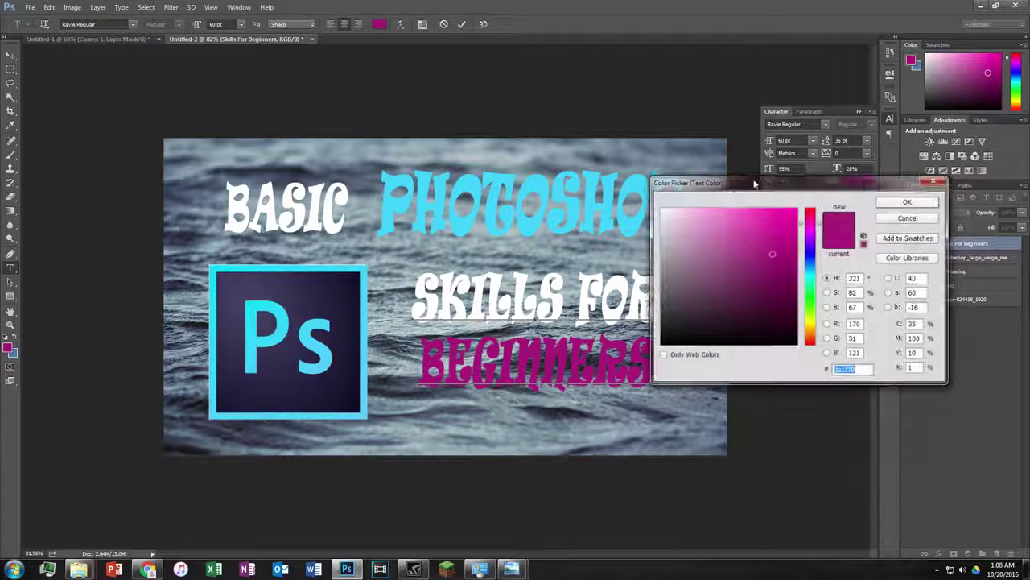
{"action": "left_click", "coordinate": [811, 259]}
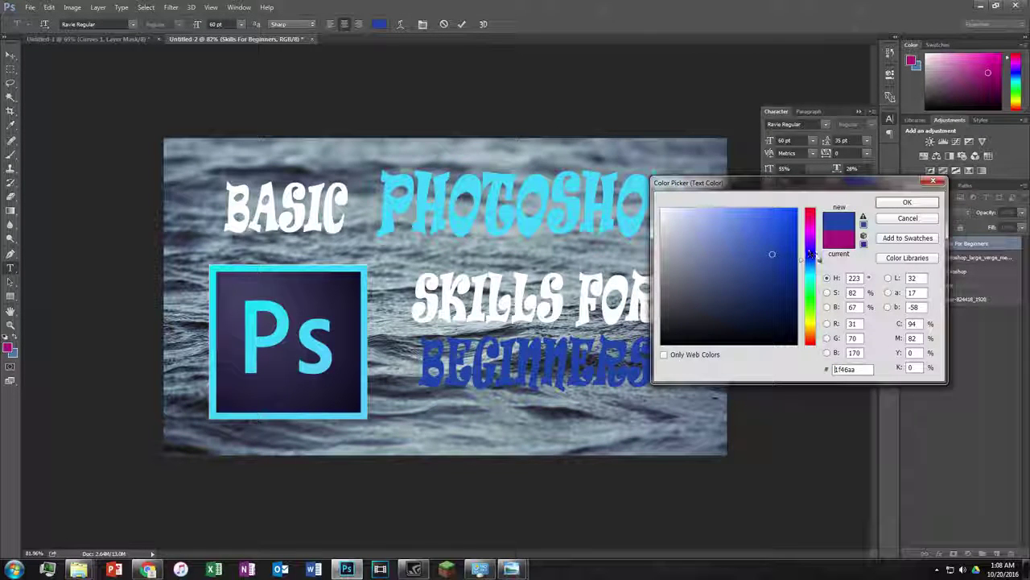
{"action": "mouse_move", "coordinate": [804, 262]}
{"action": "left_mouse_down"}
{"action": "mouse_move", "coordinate": [810, 245]}
{"action": "mouse_move", "coordinate": [818, 255]}
{"action": "left_mouse_up"}
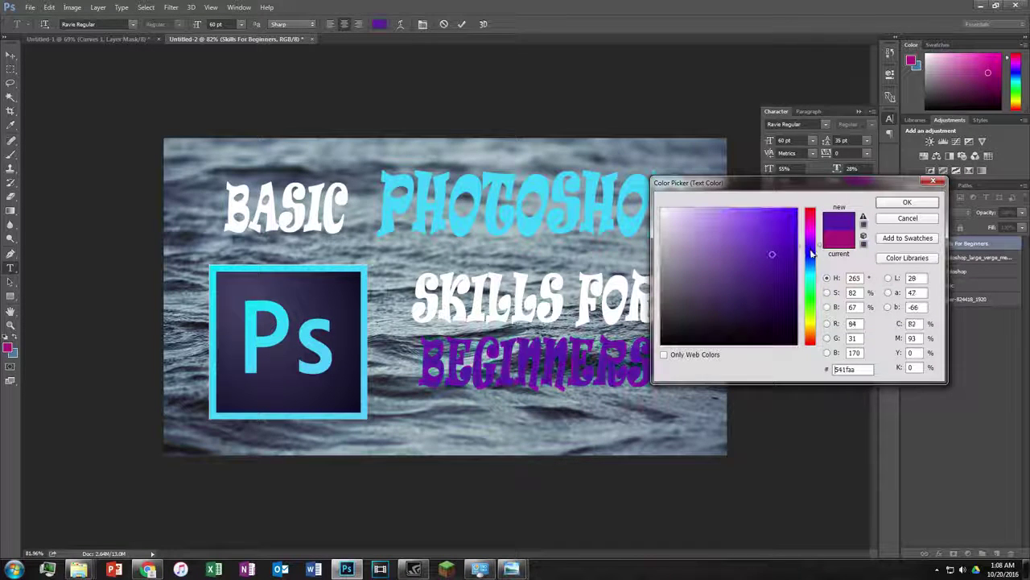
{"action": "left_click", "coordinate": [907, 202]}
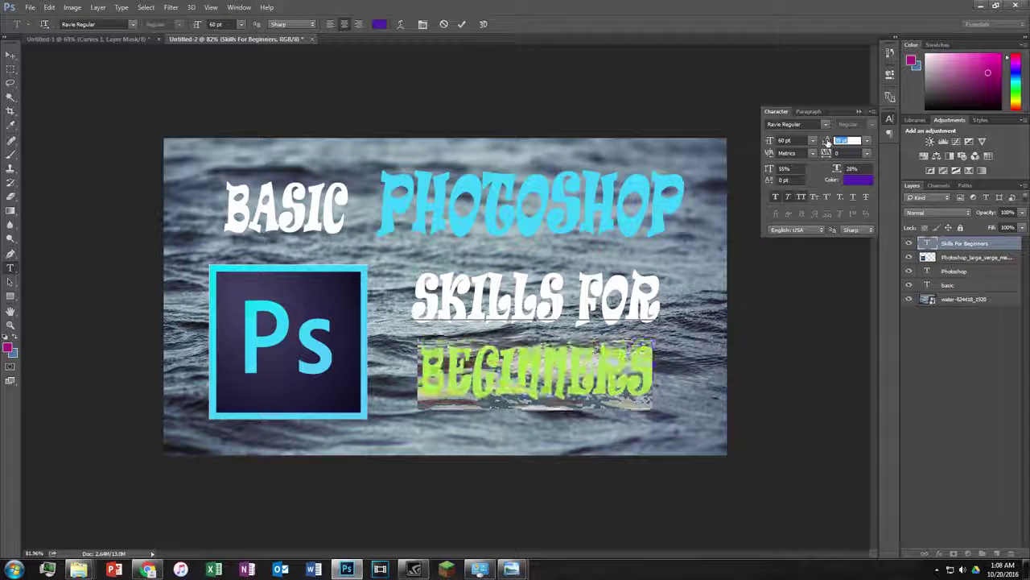
Set BEGINNERS to 70 pt with 44 pt leading, then drag SKILLS FOR BEGINNERS to the far left
{"action": "mouse_move", "coordinate": [825, 143]}
{"action": "left_mouse_down"}
{"action": "mouse_move", "coordinate": [813, 155]}
{"action": "mouse_move", "coordinate": [792, 142]}
{"action": "left_mouse_up"}
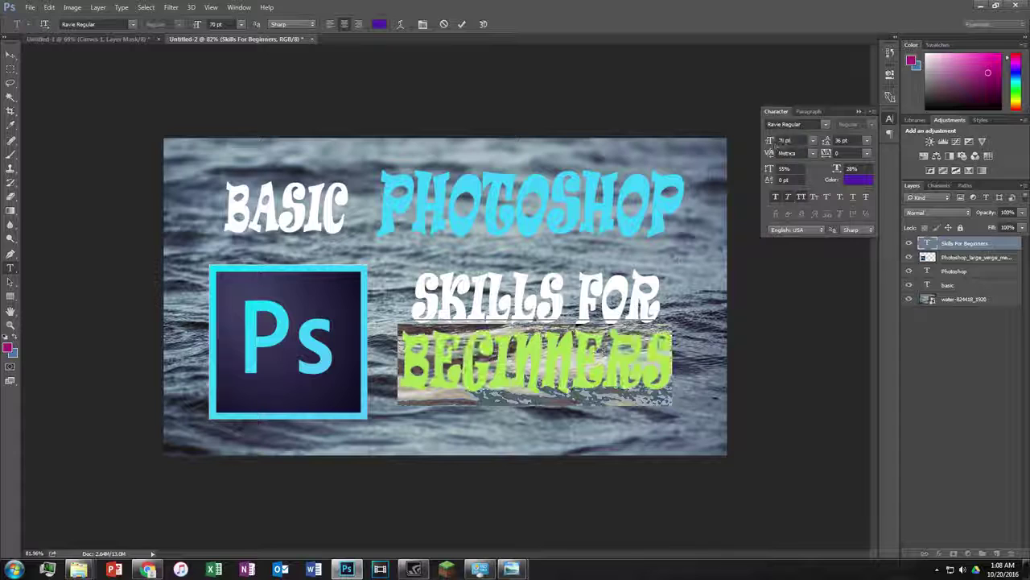
{"action": "key", "text": "ctrl+h"}
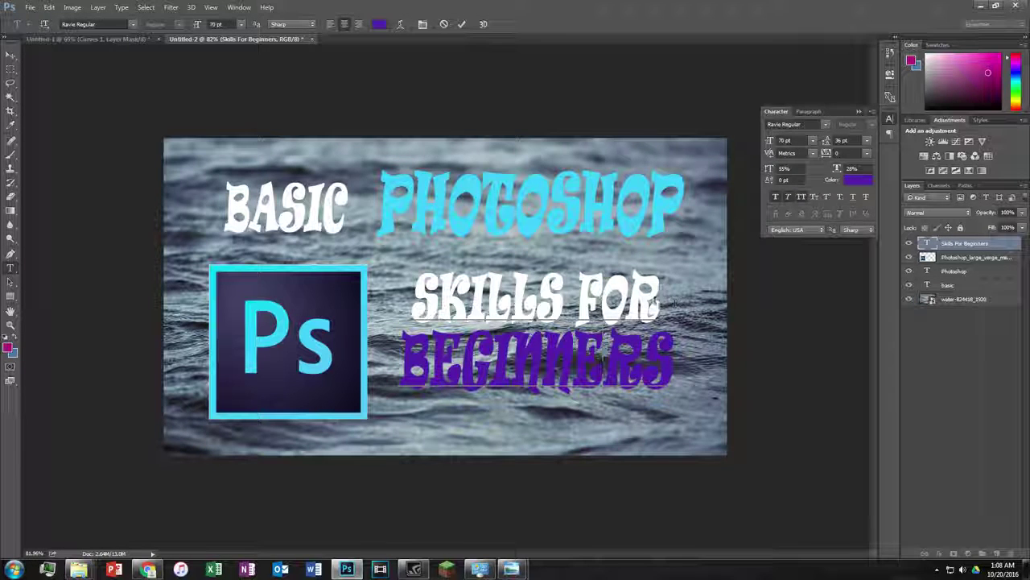
{"action": "left_click_drag", "start_coordinate": [672, 299], "coordinate": [673, 372]}
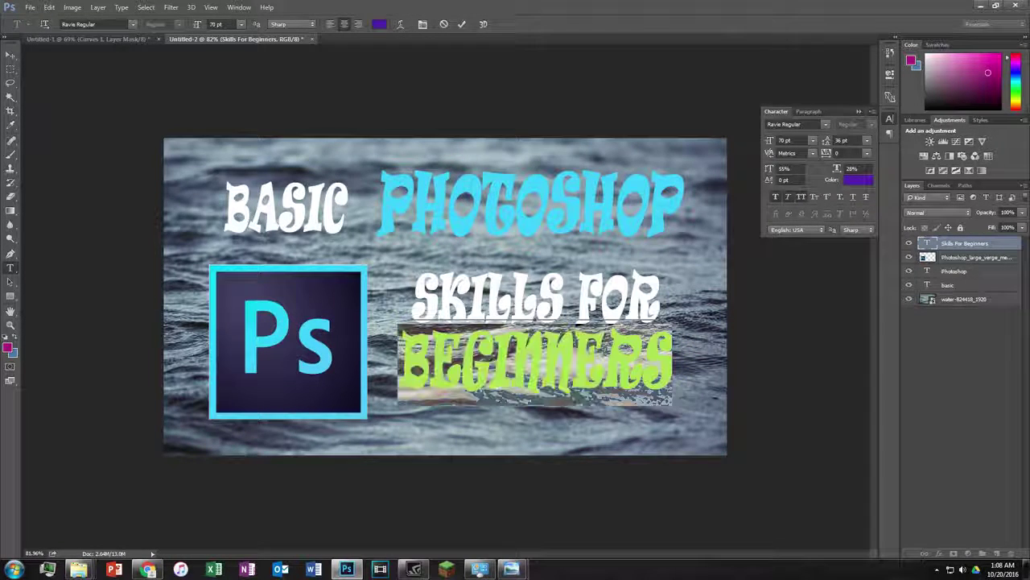
{"action": "left_click_drag", "start_coordinate": [829, 141], "coordinate": [834, 142]}
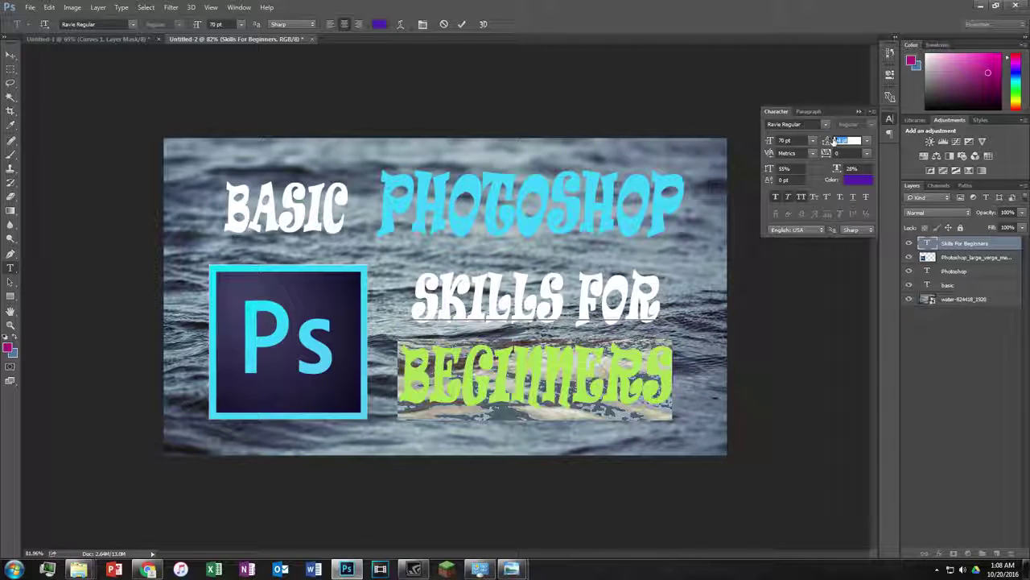
{"action": "left_click", "coordinate": [542, 400]}
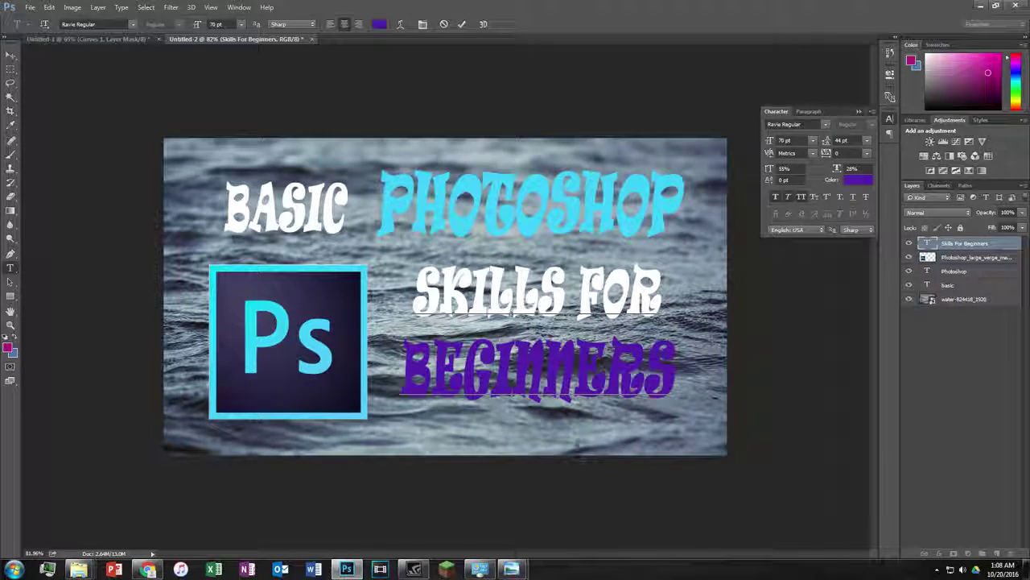
{"action": "left_click", "coordinate": [859, 111]}
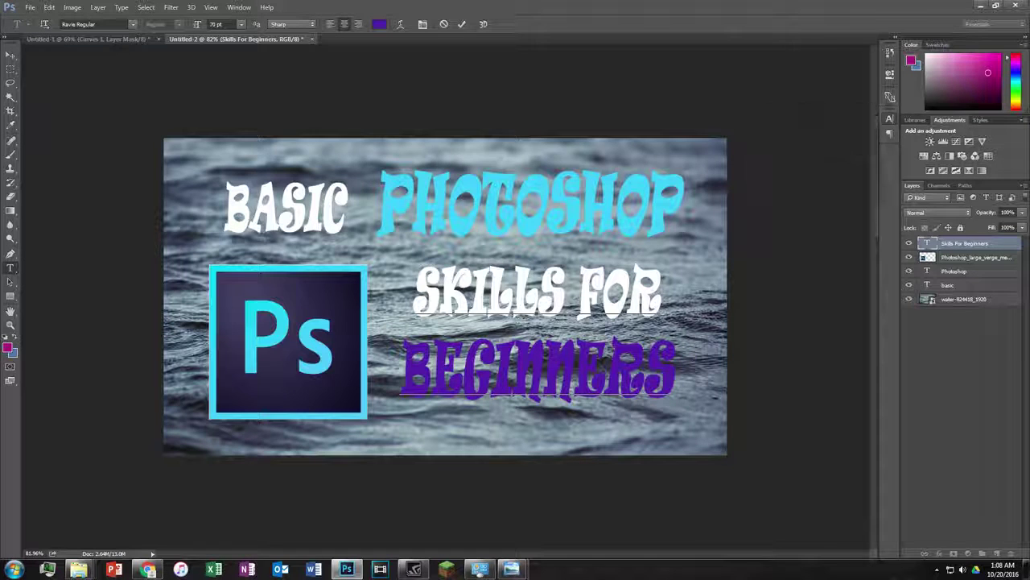
{"action": "left_click_drag", "start_coordinate": [542, 394], "coordinate": [104, 399]}
{"action": "double_click", "coordinate": [104, 377]}
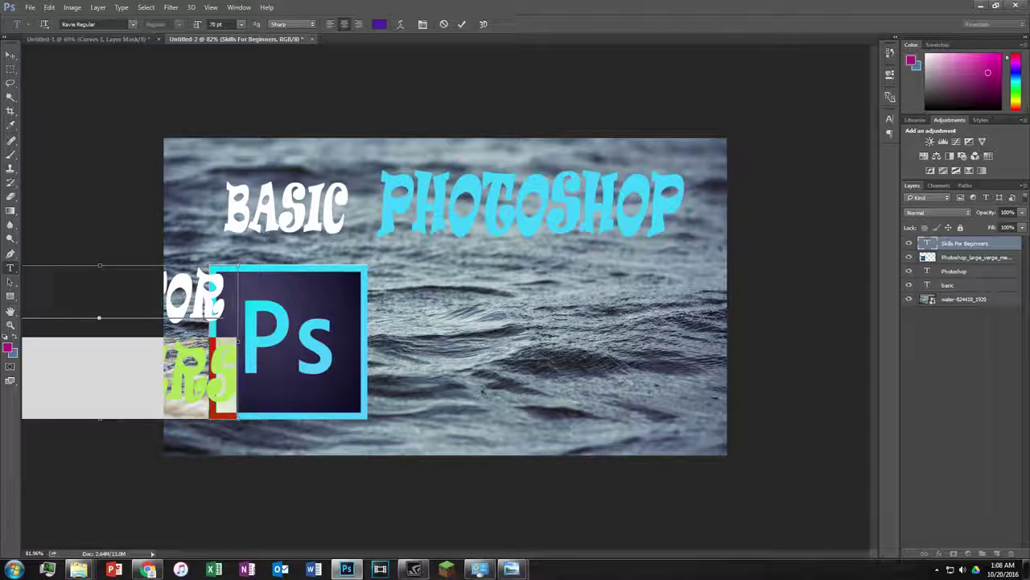
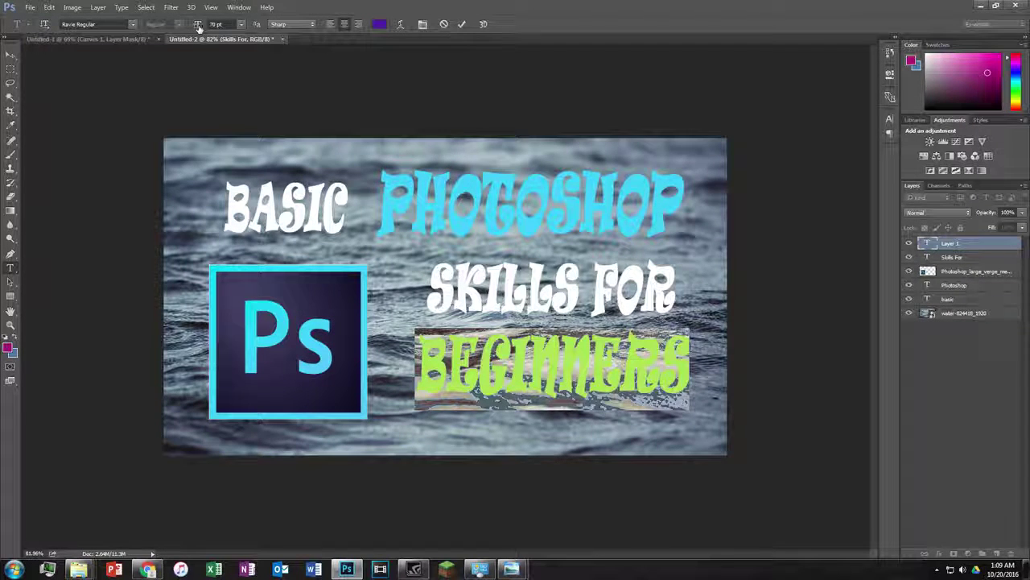
Resize the purple BEGINNERS text to 77 pt, commit it, and reselect the Beginners layer
{"action": "left_click_drag", "start_coordinate": [198, 26], "coordinate": [600, 457]}
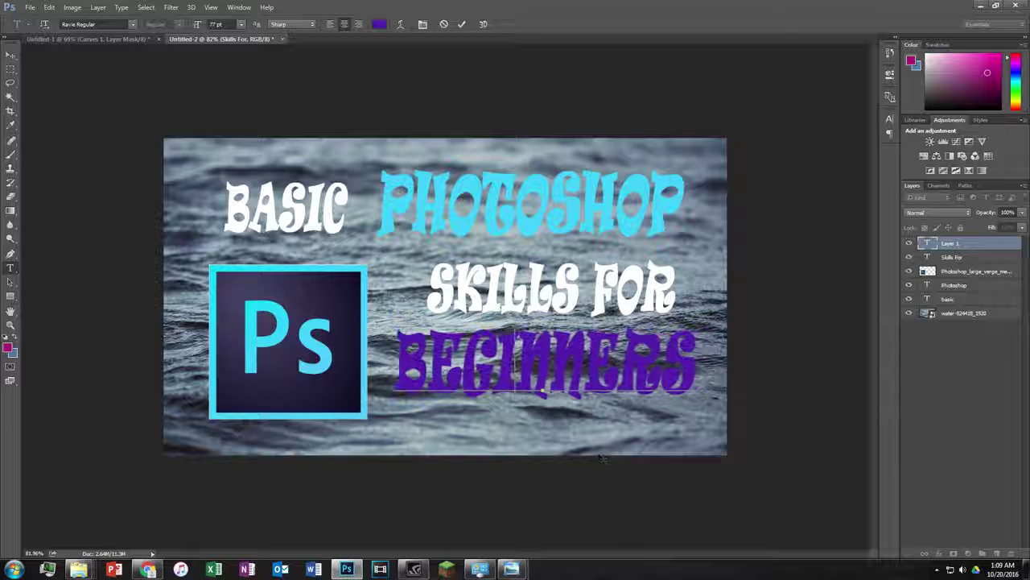
{"action": "left_click", "coordinate": [461, 24]}
{"action": "left_click", "coordinate": [954, 257]}
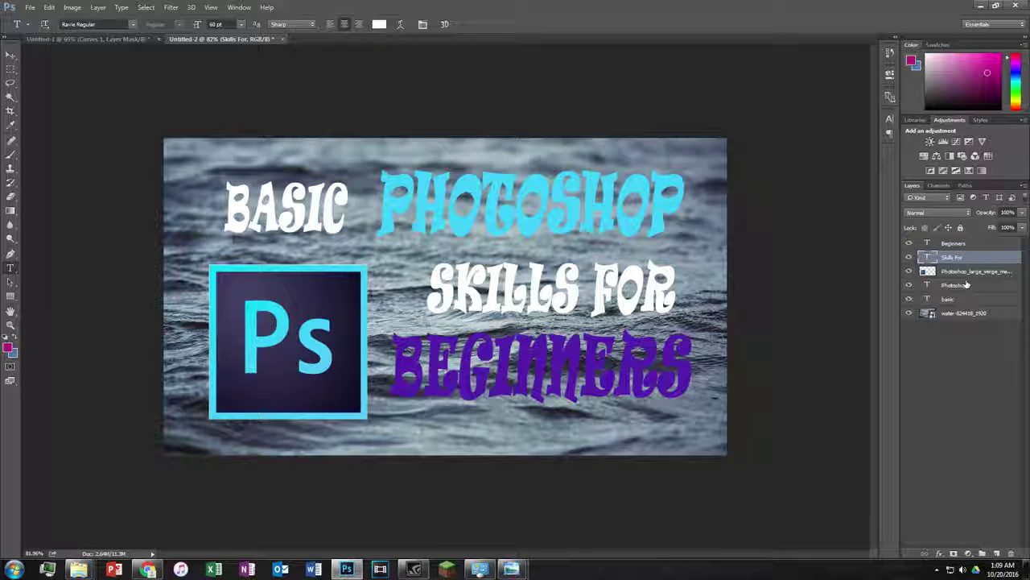
{"action": "left_click", "coordinate": [960, 286]}
{"action": "left_click", "coordinate": [963, 300]}
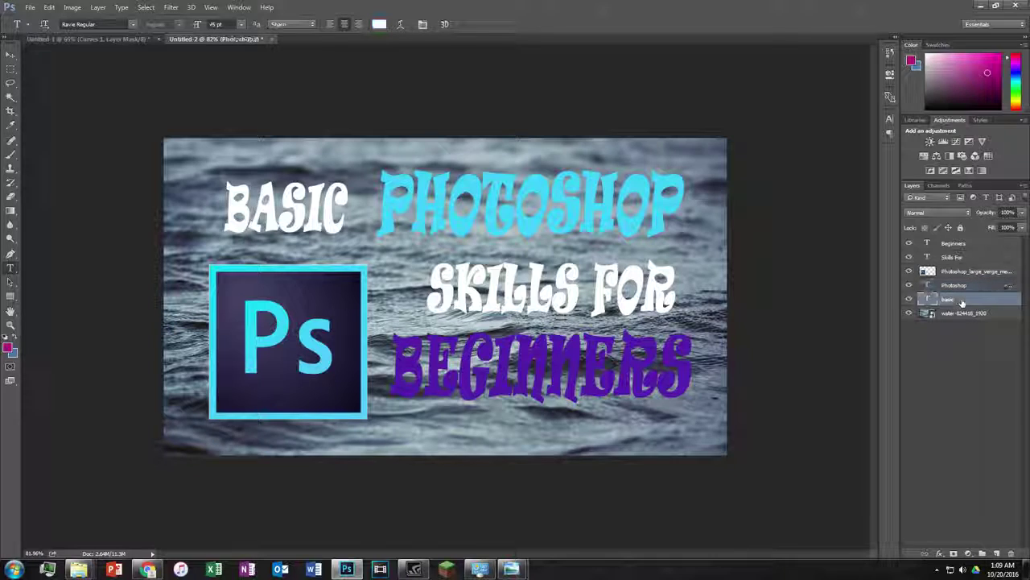
{"action": "left_click", "coordinate": [954, 243]}
{"action": "right_click", "coordinate": [966, 244]}
Open Blending Options for BEGINNERS and try Bevel & Emboss and Texture without keeping them
{"action": "left_click", "coordinate": [788, 96]}
{"action": "mouse_move", "coordinate": [650, 146]}
{"action": "left_mouse_down"}
{"action": "mouse_move", "coordinate": [785, 376]}
{"action": "mouse_move", "coordinate": [878, 232]}
{"action": "left_mouse_up"}
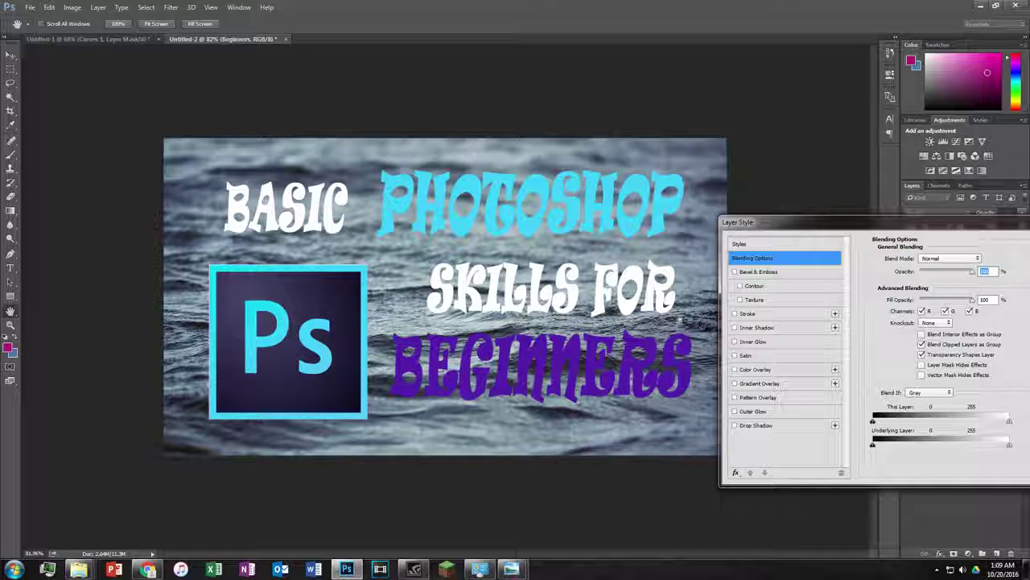
{"action": "left_click", "coordinate": [735, 272]}
{"action": "left_click", "coordinate": [734, 272]}
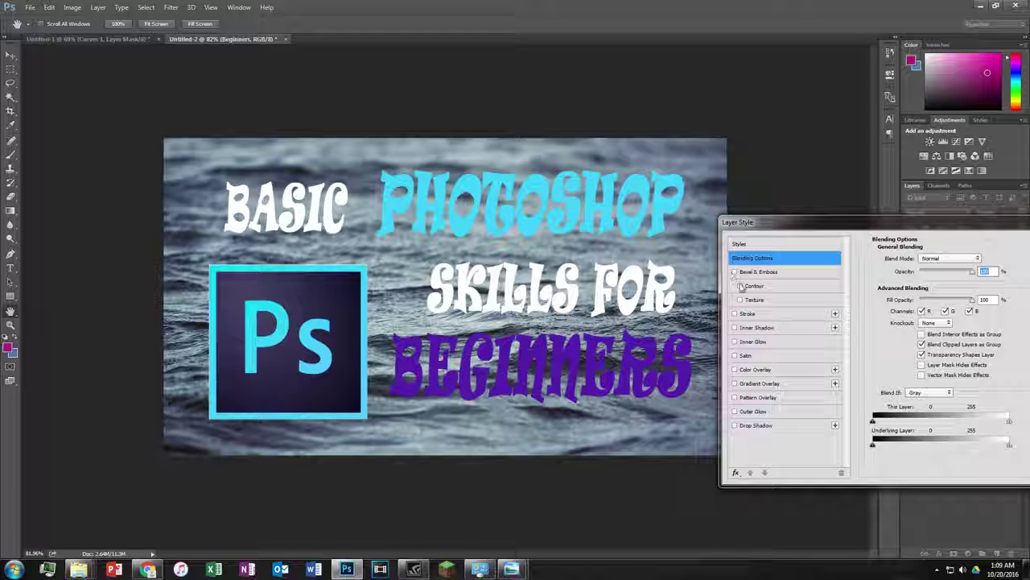
{"action": "left_click", "coordinate": [740, 300]}
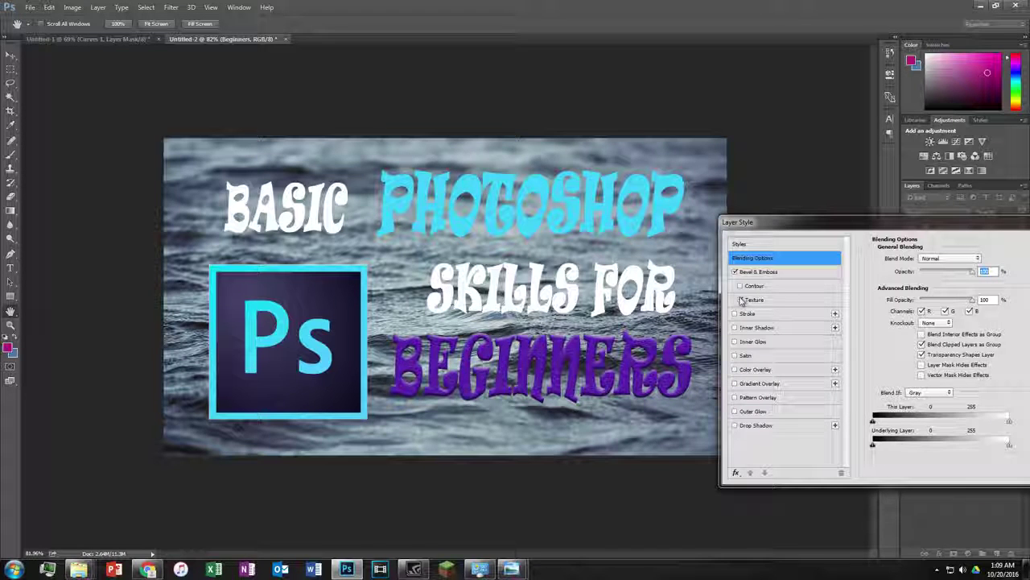
{"action": "left_click", "coordinate": [734, 273]}
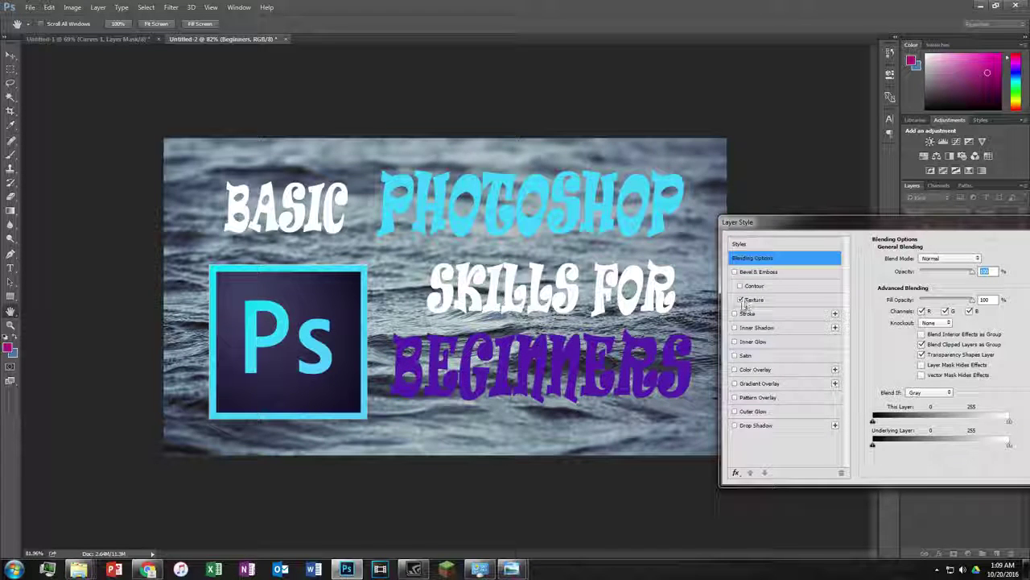
Try Stroke, Inner Shadow and Satin effects on BEGINNERS, turning each back off
{"action": "left_click", "coordinate": [736, 313]}
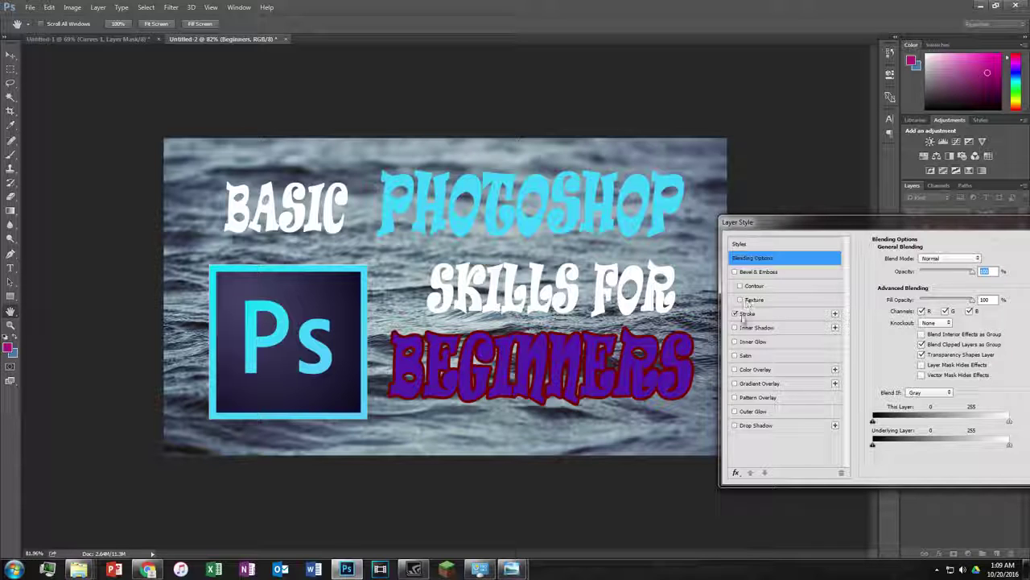
{"action": "left_click", "coordinate": [735, 314]}
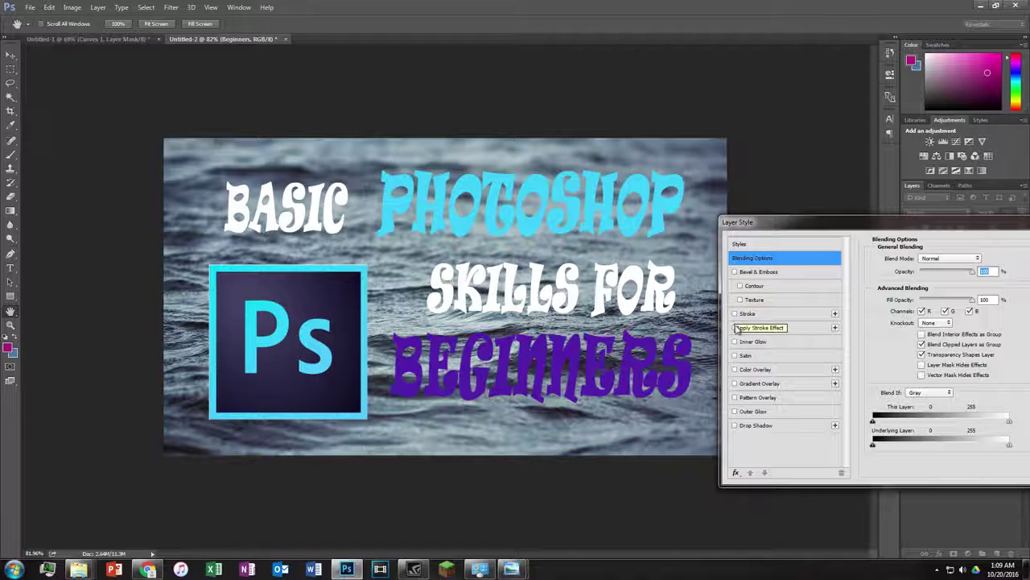
{"action": "left_click", "coordinate": [736, 328]}
{"action": "left_click", "coordinate": [734, 327]}
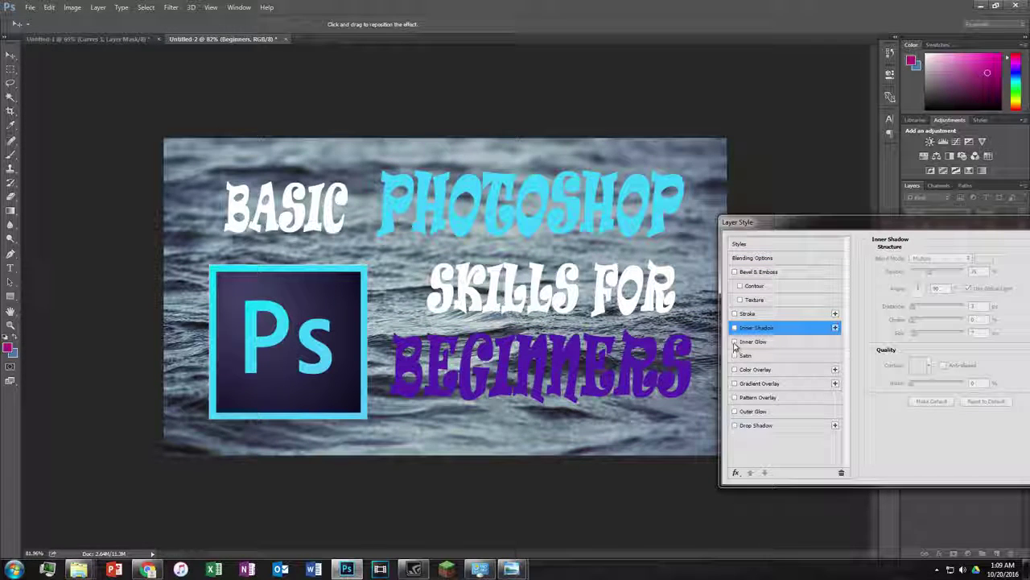
{"action": "left_click", "coordinate": [734, 355]}
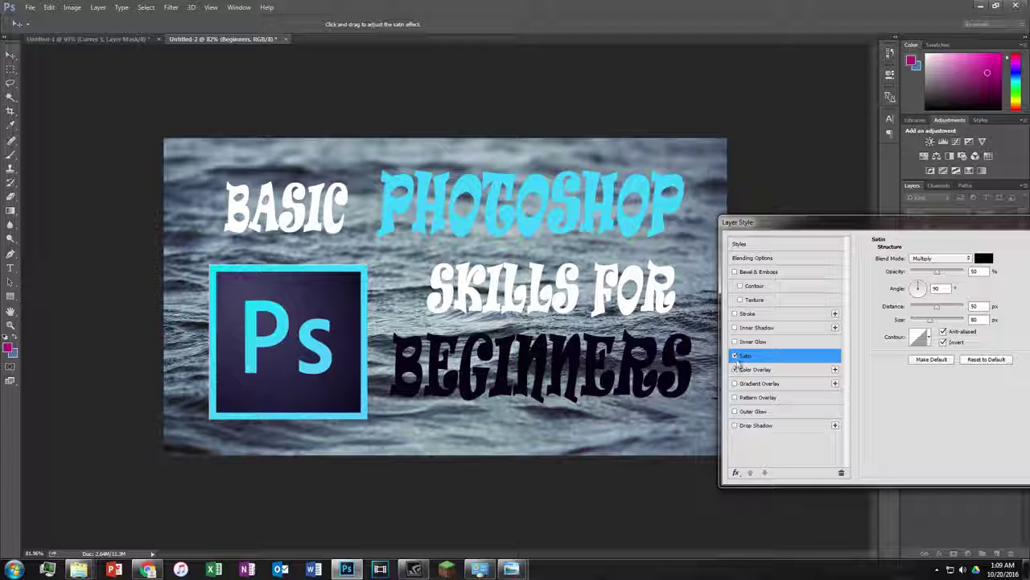
Try Color Overlay and Gradient Overlay, then settle on a white striped Pattern Overlay
{"action": "left_click", "coordinate": [735, 369]}
{"action": "left_click", "coordinate": [734, 355]}
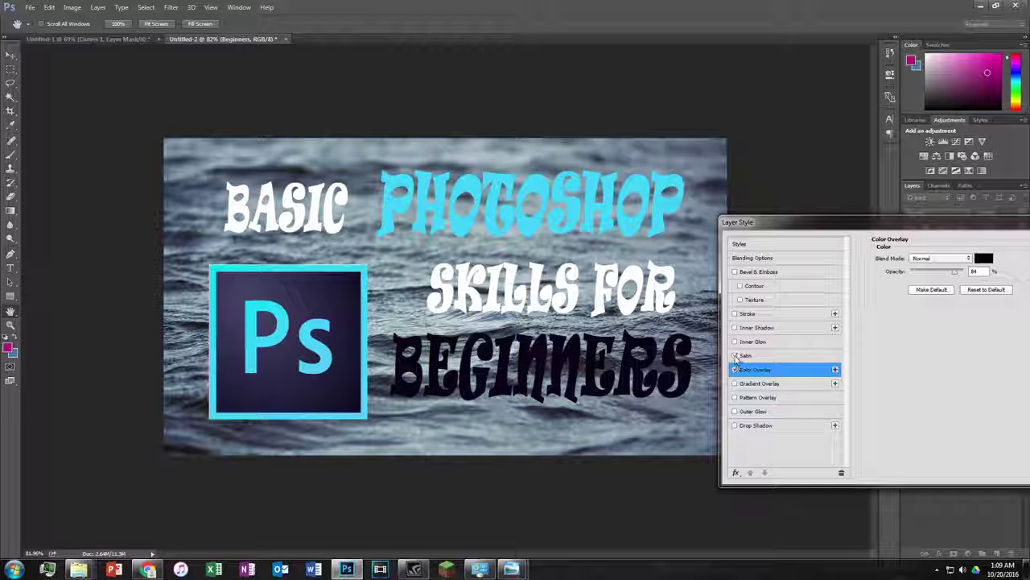
{"action": "left_click", "coordinate": [734, 370]}
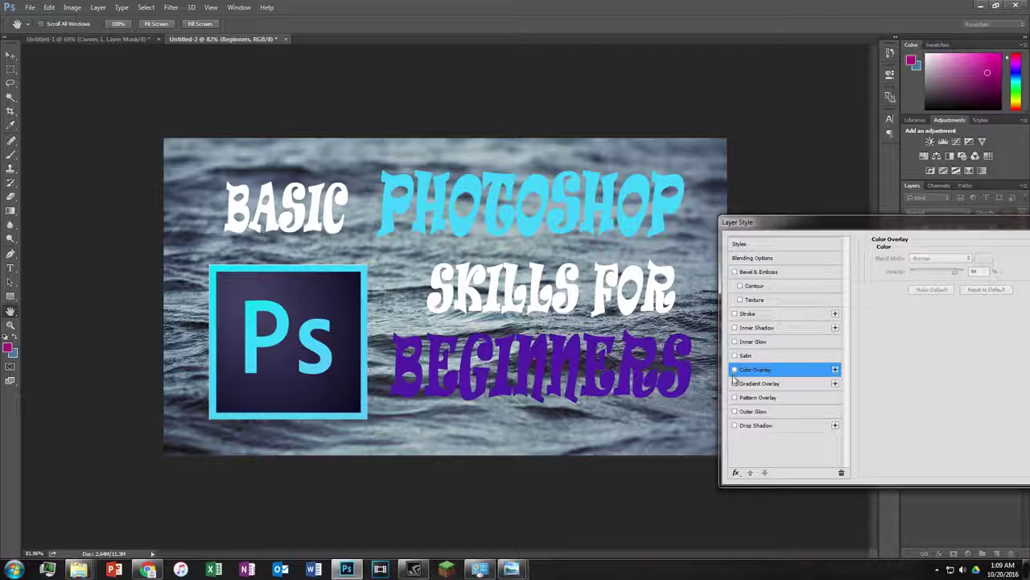
{"action": "left_click", "coordinate": [734, 384]}
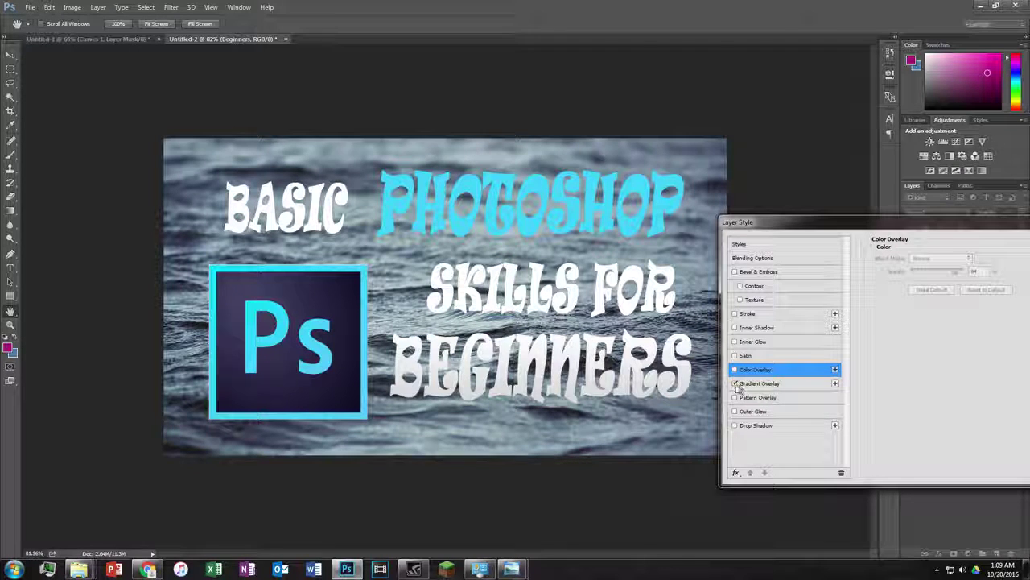
{"action": "left_click", "coordinate": [735, 384]}
{"action": "left_click", "coordinate": [734, 398]}
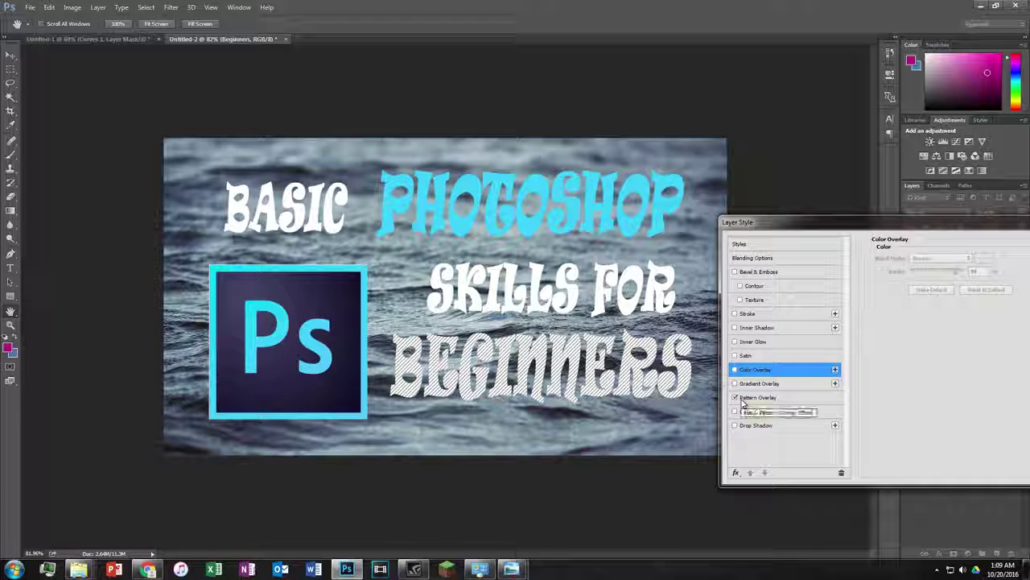
Add a Drop Shadow to BEGINNERS after briefly trying an Outer Glow
{"action": "left_click", "coordinate": [734, 411]}
{"action": "left_click", "coordinate": [734, 411]}
{"action": "left_click", "coordinate": [735, 425]}
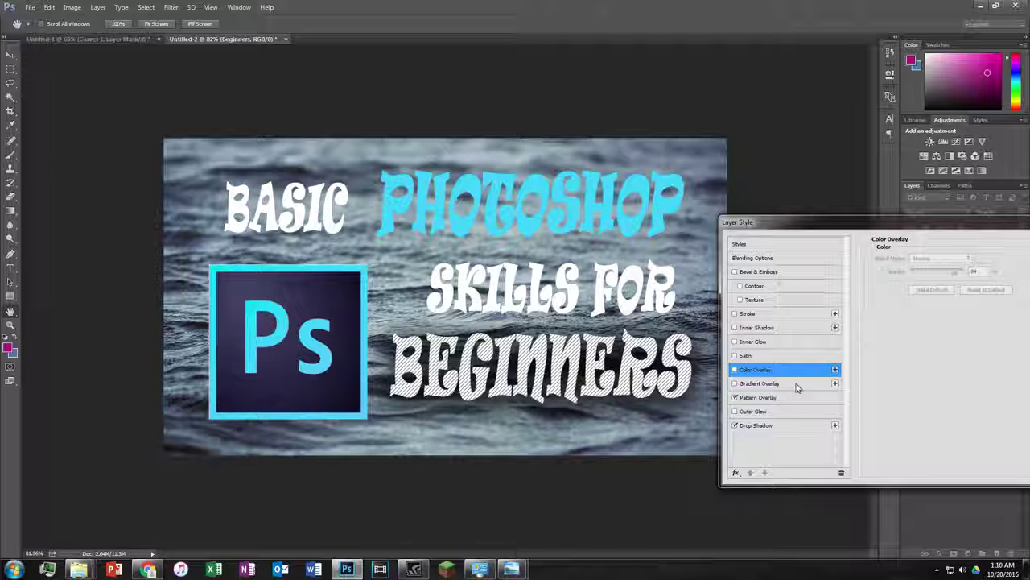
{"action": "mouse_move", "coordinate": [932, 227]}
{"action": "left_mouse_down"}
{"action": "mouse_move", "coordinate": [846, 238]}
{"action": "mouse_move", "coordinate": [524, 221]}
{"action": "mouse_move", "coordinate": [651, 221]}
{"action": "left_mouse_up"}
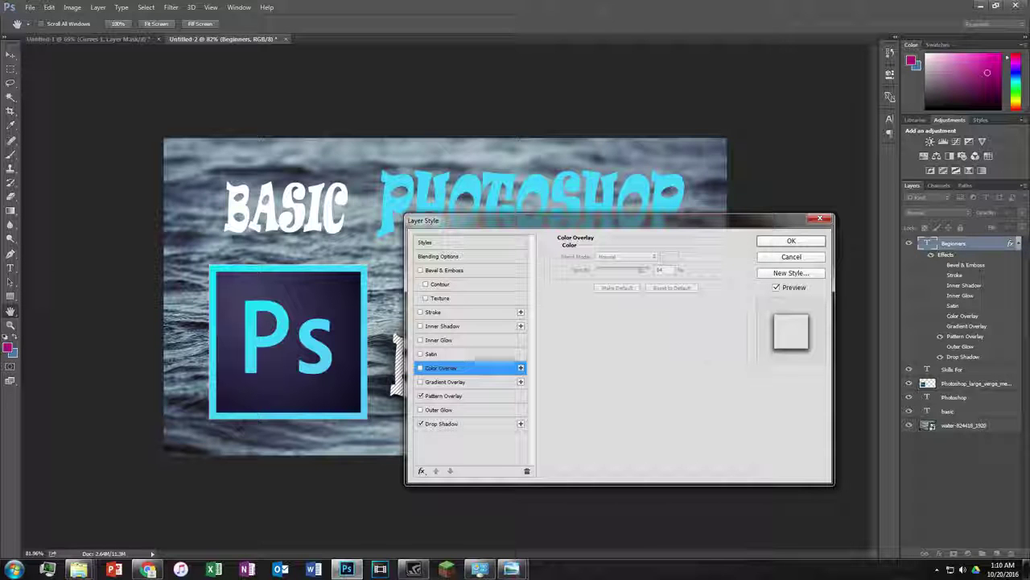
{"action": "left_click_drag", "start_coordinate": [588, 222], "coordinate": [818, 227]}
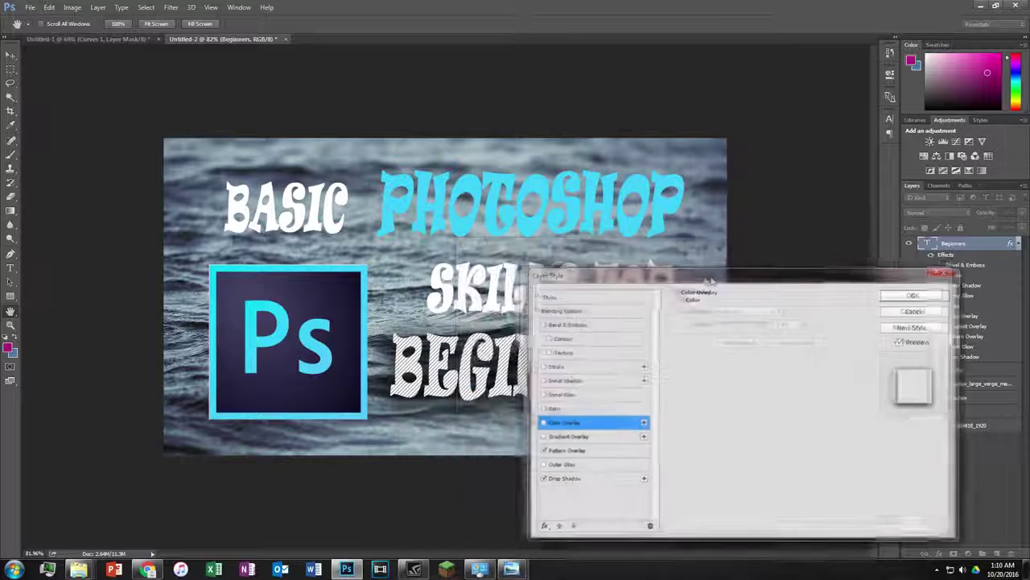
Add a dark red Stroke outline to BEGINNERS and apply the layer effects
{"action": "left_click", "coordinate": [648, 315]}
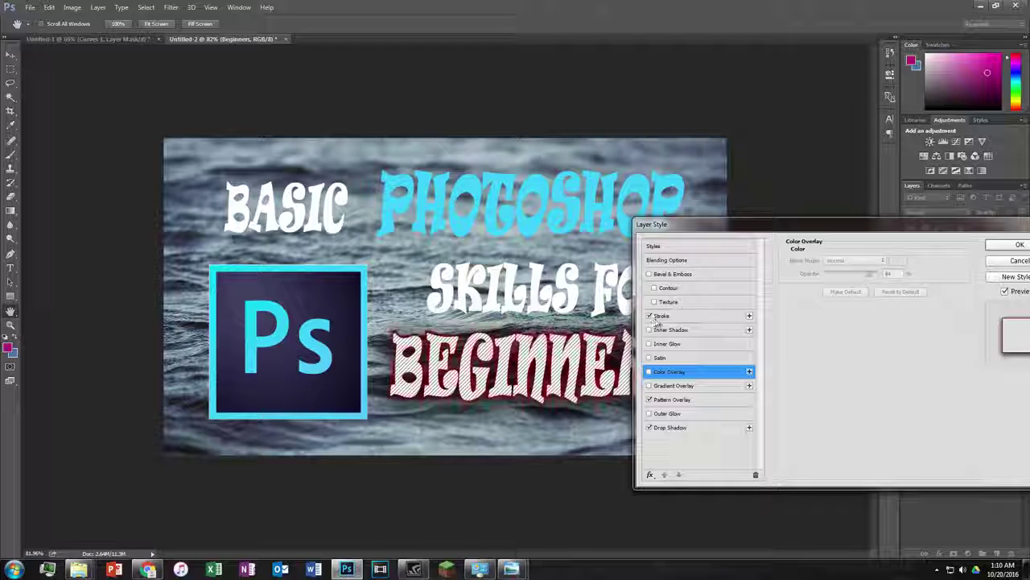
{"action": "left_click", "coordinate": [663, 316]}
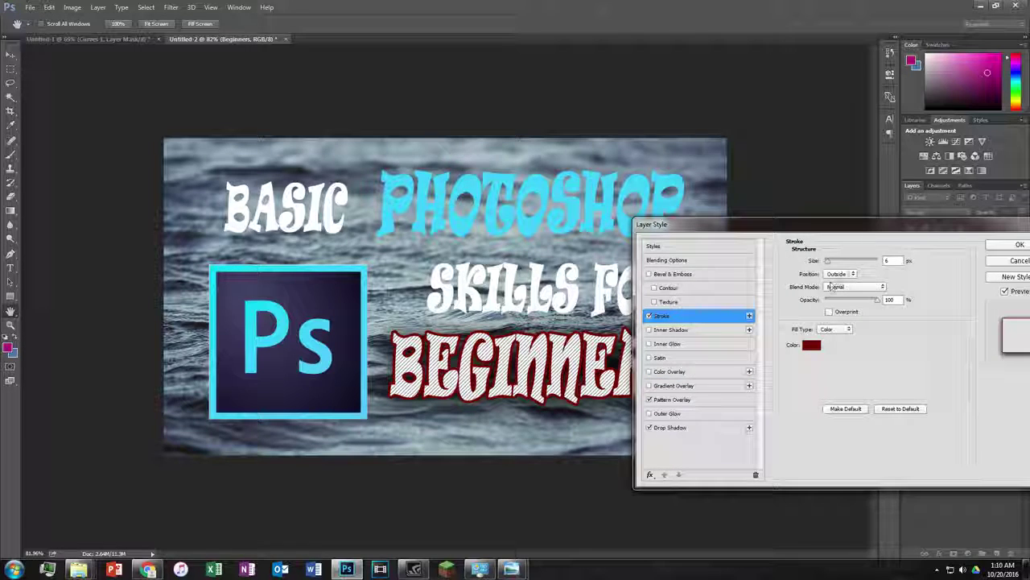
{"action": "left_click", "coordinate": [811, 345]}
{"action": "left_click", "coordinate": [487, 344]}
{"action": "left_click", "coordinate": [544, 394]}
{"action": "left_click_drag", "start_coordinate": [798, 227], "coordinate": [797, 302]}
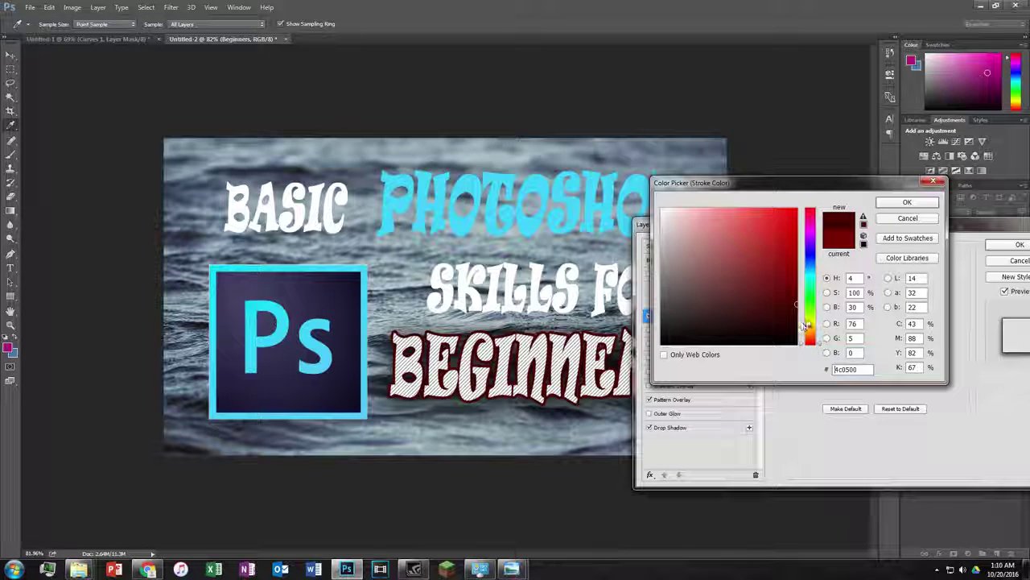
{"action": "left_click", "coordinate": [908, 203]}
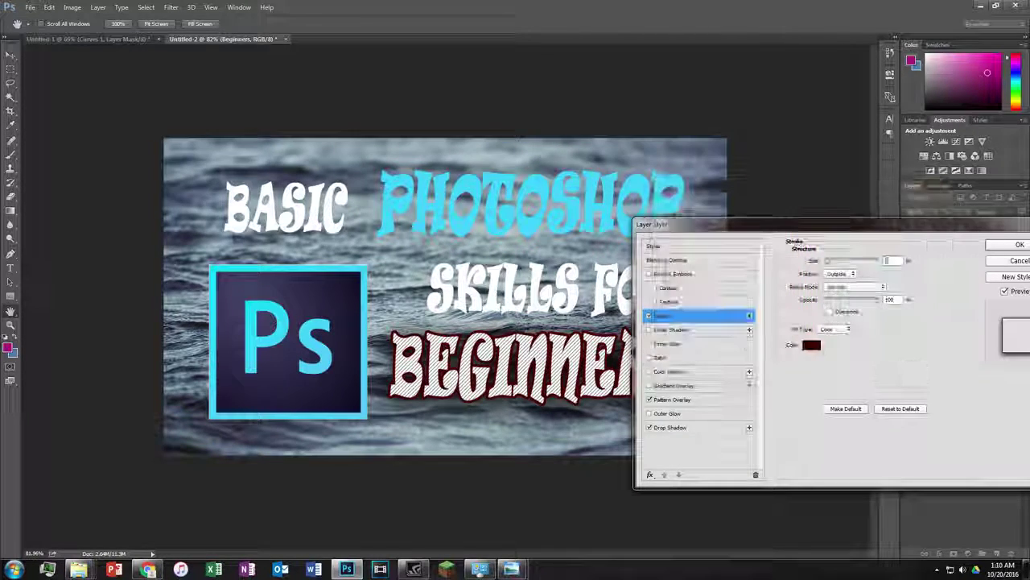
{"action": "left_click", "coordinate": [1006, 247]}
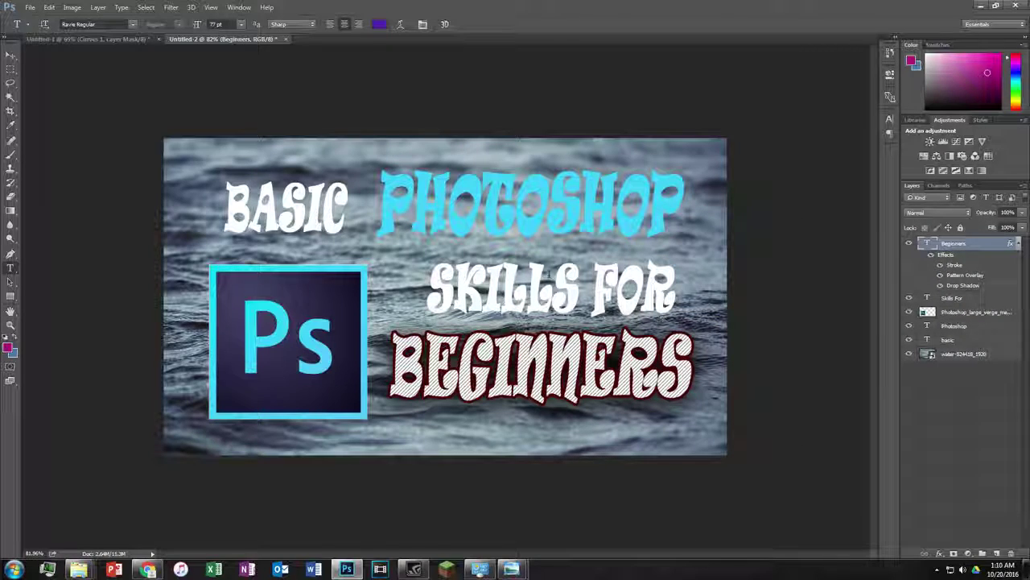
Open the Layer Style settings for the PHOTOSHOP text layer
{"action": "left_click", "coordinate": [962, 326]}
{"action": "double_click", "coordinate": [964, 326]}
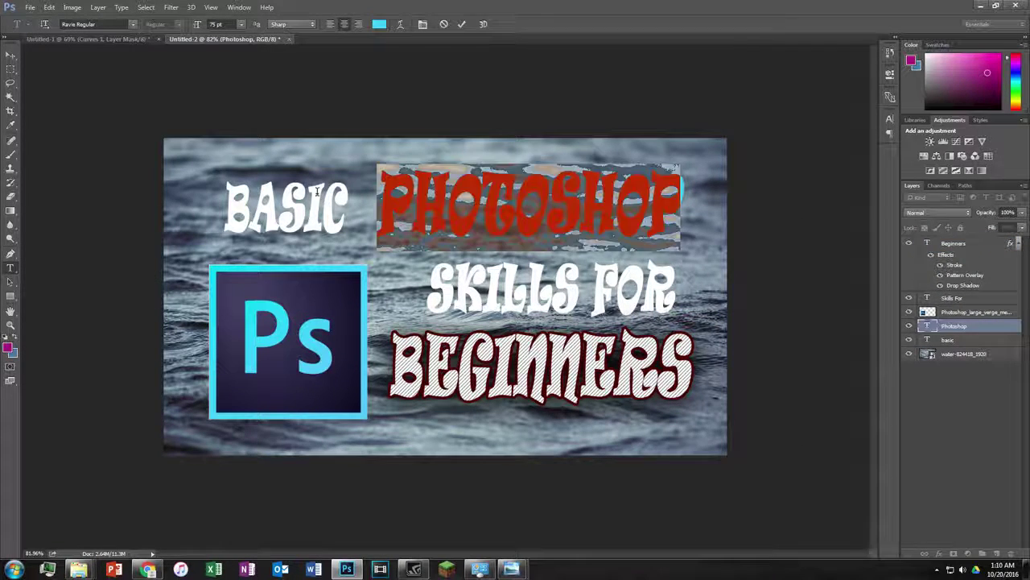
{"action": "right_click", "coordinate": [964, 326]}
{"action": "left_click", "coordinate": [765, 97]}
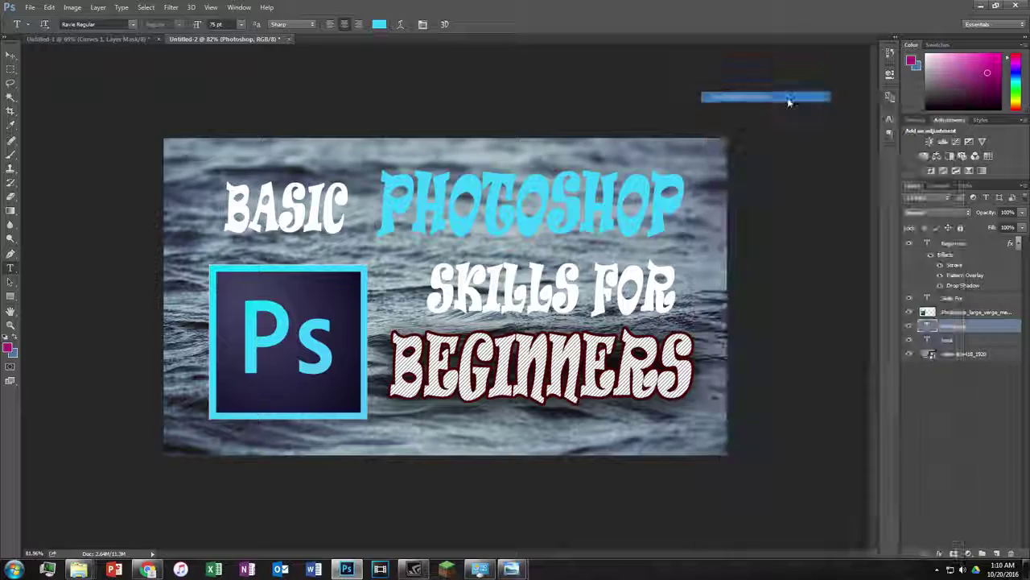
{"action": "left_click_drag", "start_coordinate": [546, 107], "coordinate": [948, 173]}
Add a near-white #efefef Stroke outline to PHOTOSHOP and apply it
{"action": "left_click", "coordinate": [718, 258]}
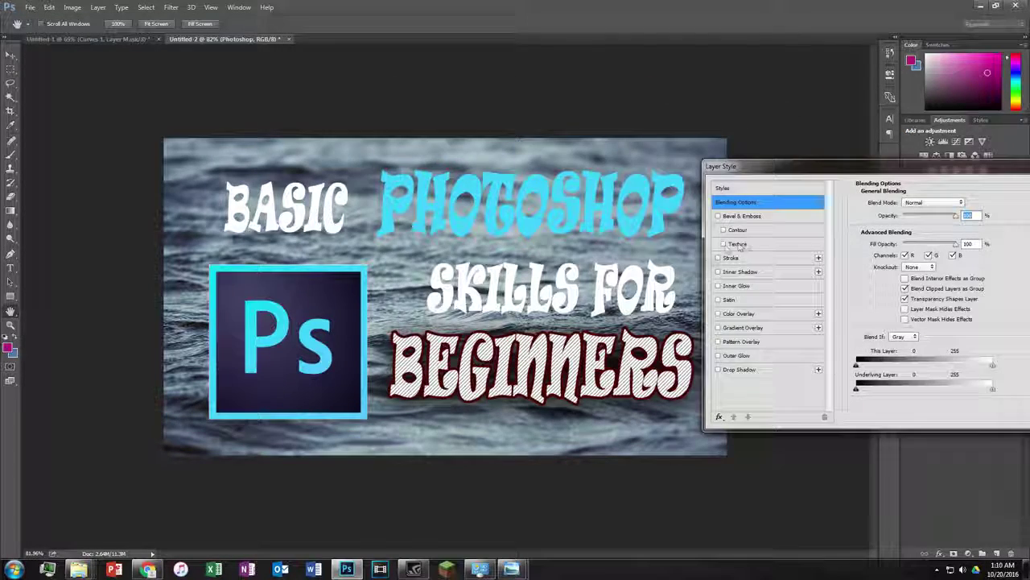
{"action": "left_click", "coordinate": [770, 258]}
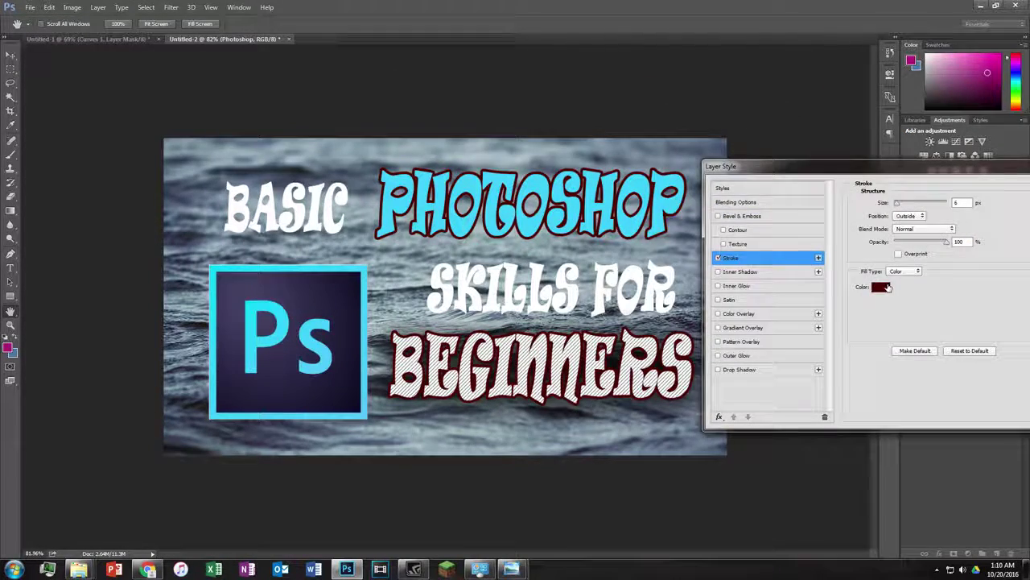
{"action": "left_click", "coordinate": [882, 292]}
{"action": "type", "text": "ffffff"}
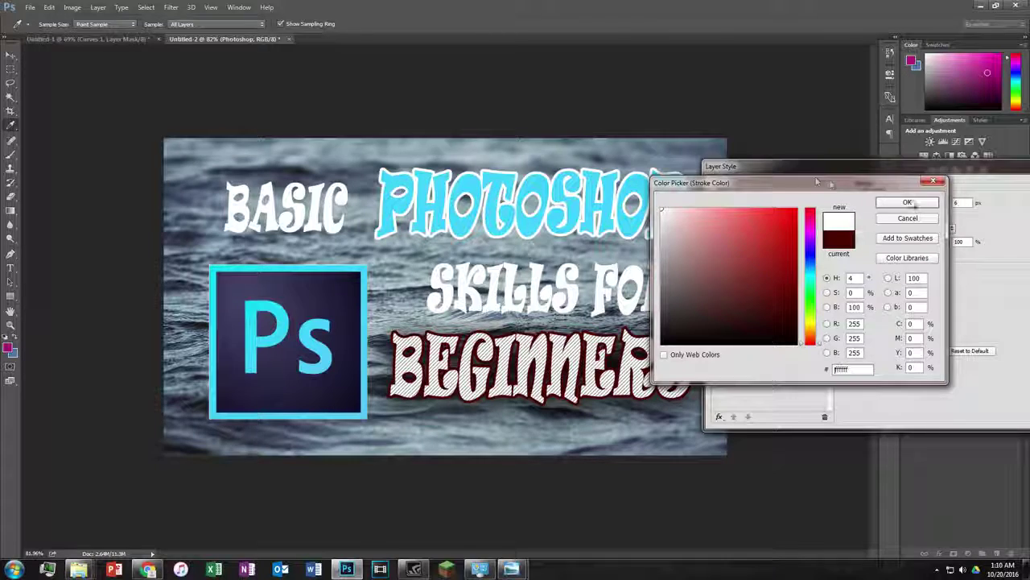
{"action": "left_click", "coordinate": [908, 203]}
{"action": "left_click_drag", "start_coordinate": [953, 175], "coordinate": [874, 181]}
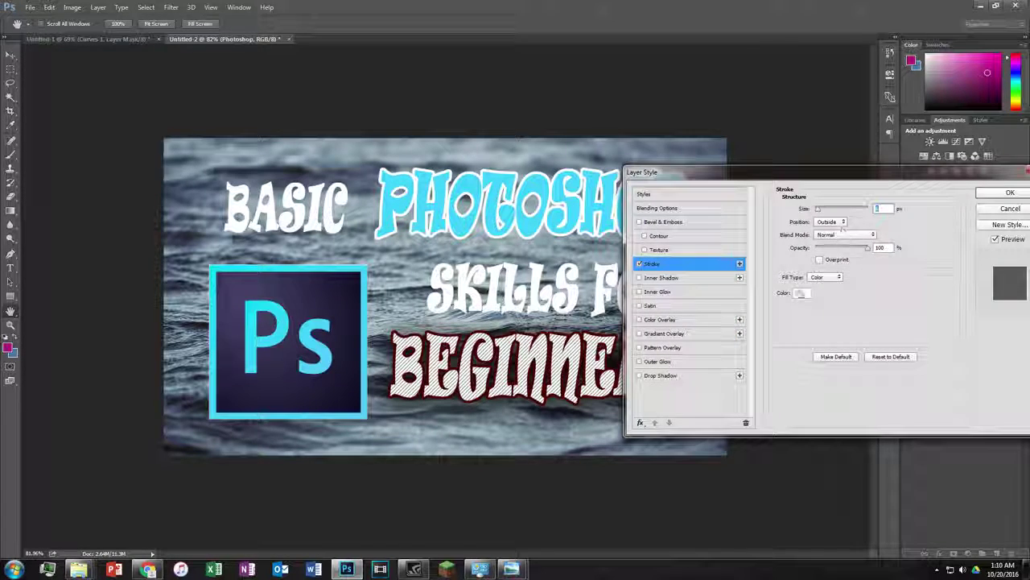
{"action": "left_click", "coordinate": [803, 292]}
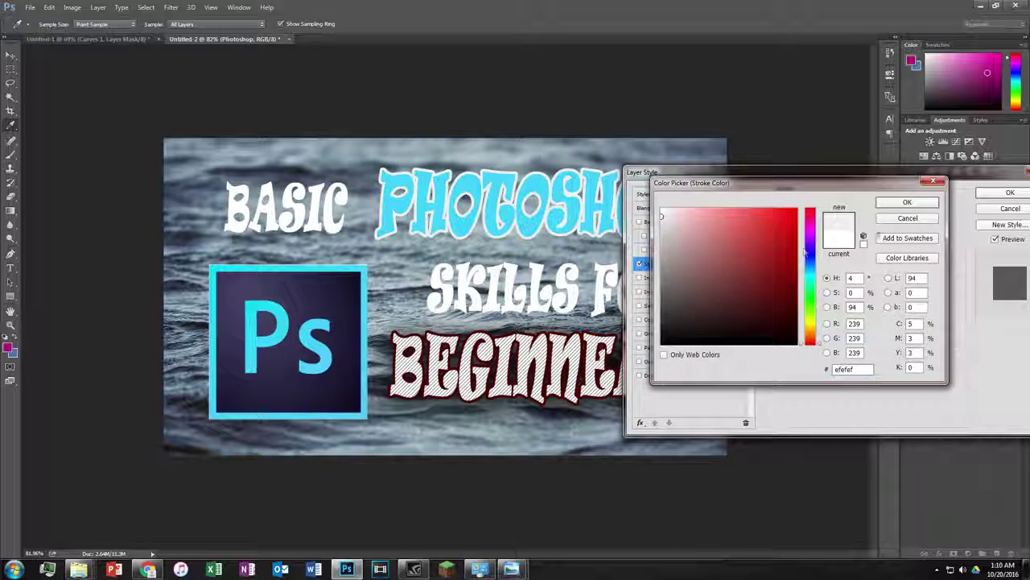
{"action": "key", "text": "Return"}
{"action": "key", "text": "Return"}
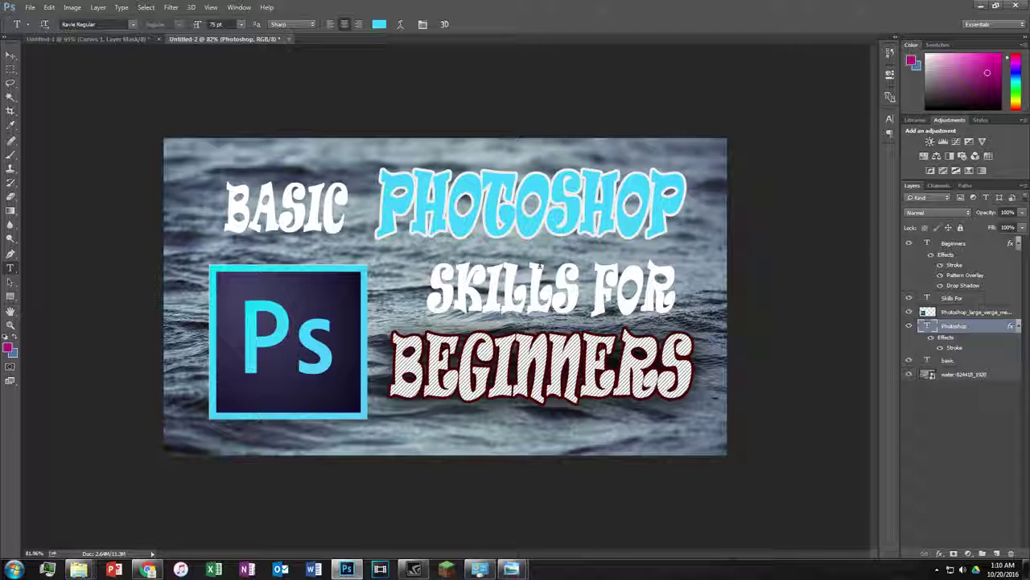
Select the SKILLS FOR text and open its Blending Options
{"action": "left_click", "coordinate": [598, 293]}
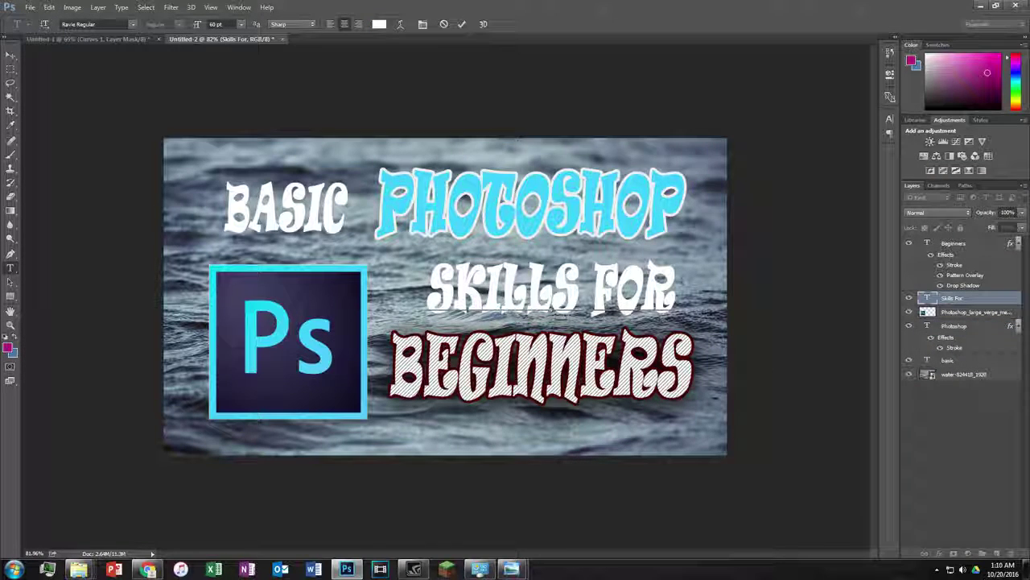
{"action": "left_click_drag", "start_coordinate": [681, 284], "coordinate": [322, 266]}
{"action": "left_click", "coordinate": [592, 289]}
{"action": "left_click_drag", "start_coordinate": [673, 298], "coordinate": [588, 264]}
{"action": "right_click", "coordinate": [958, 299]}
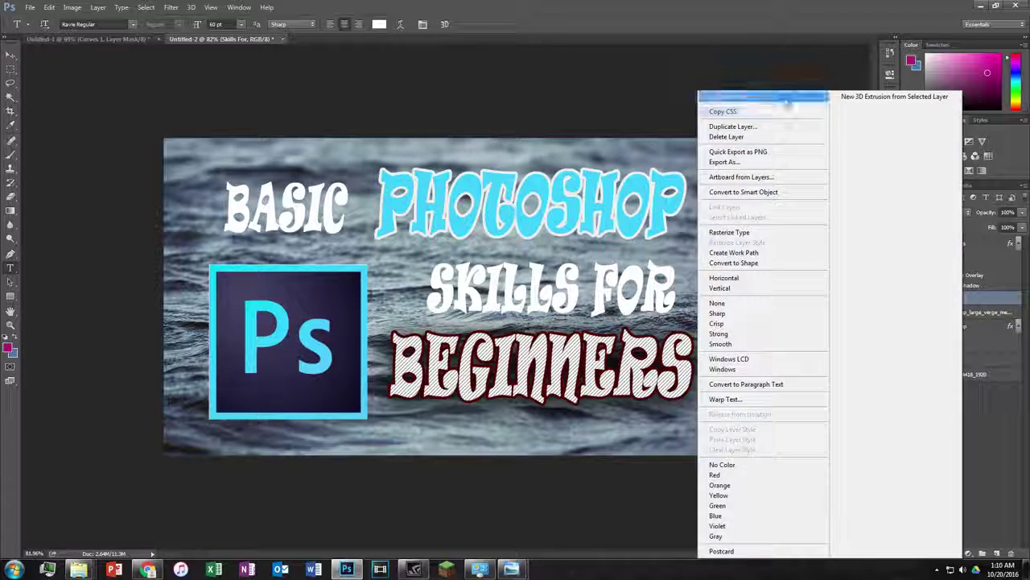
{"action": "left_click", "coordinate": [788, 95]}
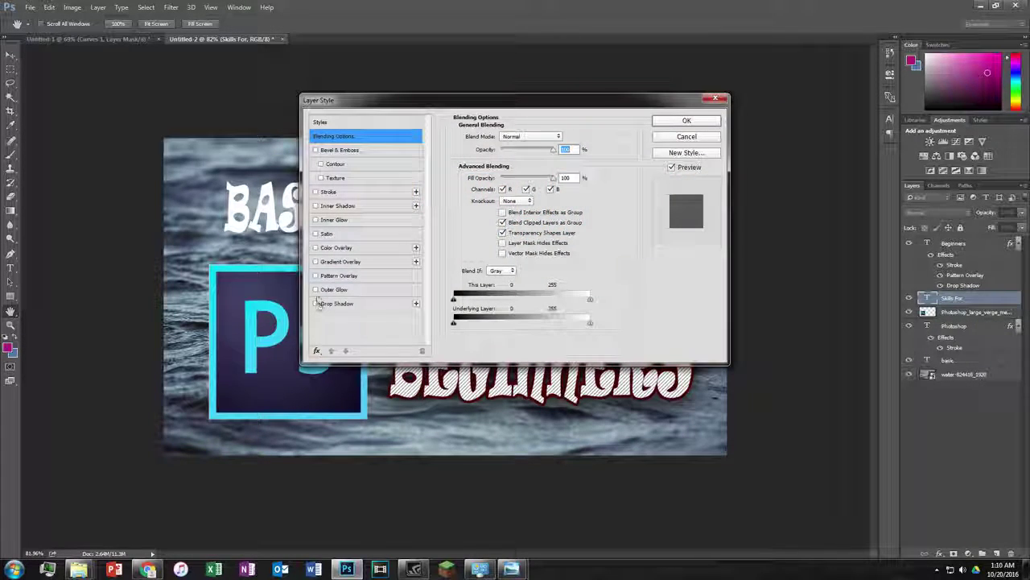
Apply a 6 px near-black #101010 outside Stroke to SKILLS FOR
{"action": "left_click", "coordinate": [315, 191]}
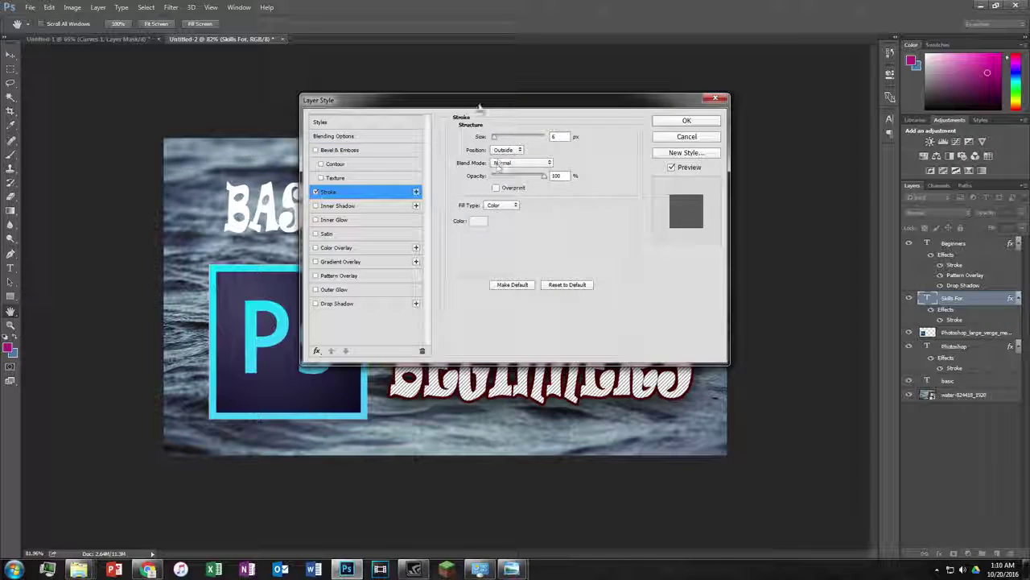
{"action": "left_click_drag", "start_coordinate": [479, 106], "coordinate": [882, 123]}
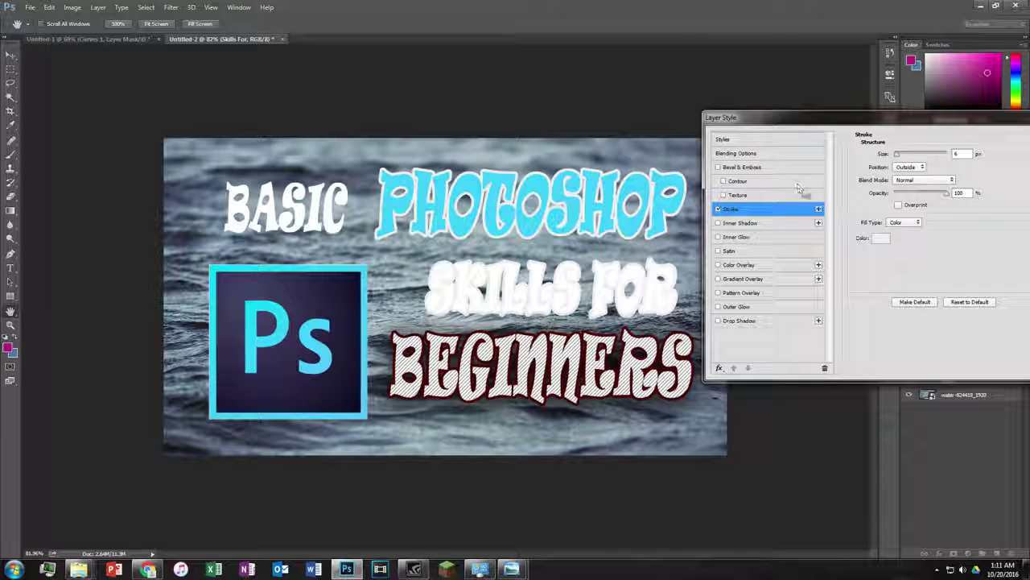
{"action": "left_click", "coordinate": [881, 237]}
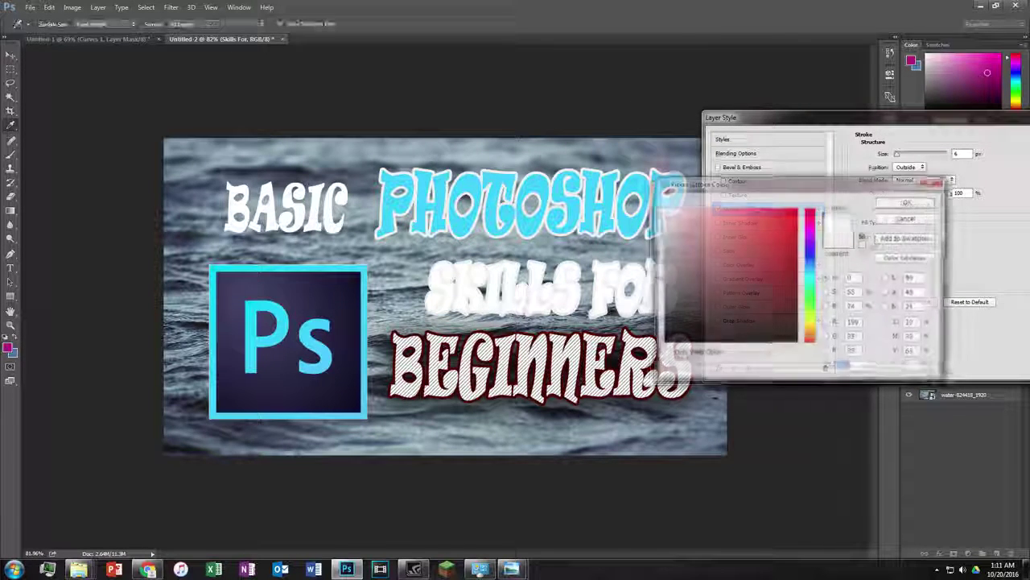
{"action": "left_click", "coordinate": [661, 338]}
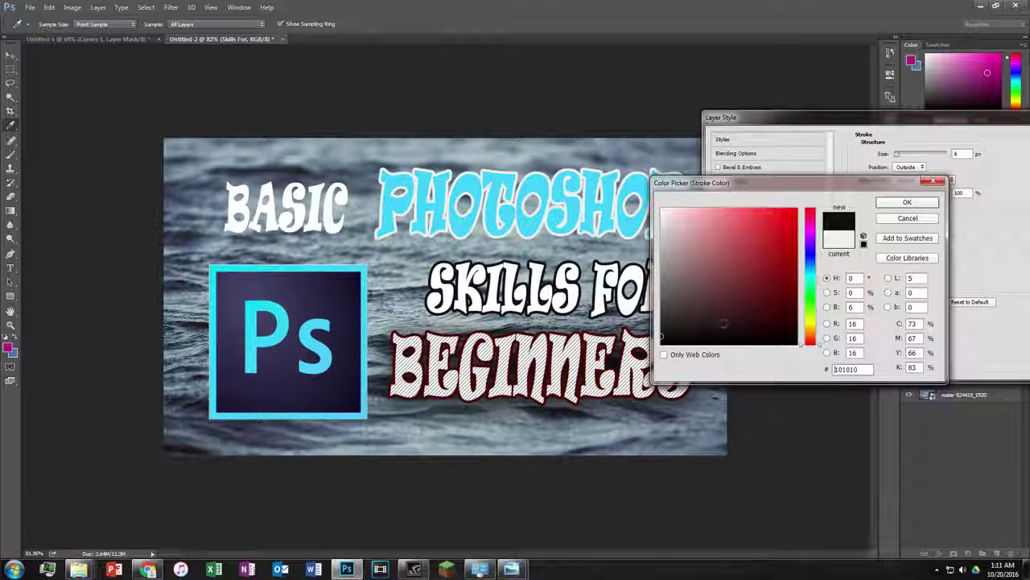
{"action": "left_click", "coordinate": [908, 202]}
{"action": "left_click_drag", "start_coordinate": [805, 118], "coordinate": [709, 119]}
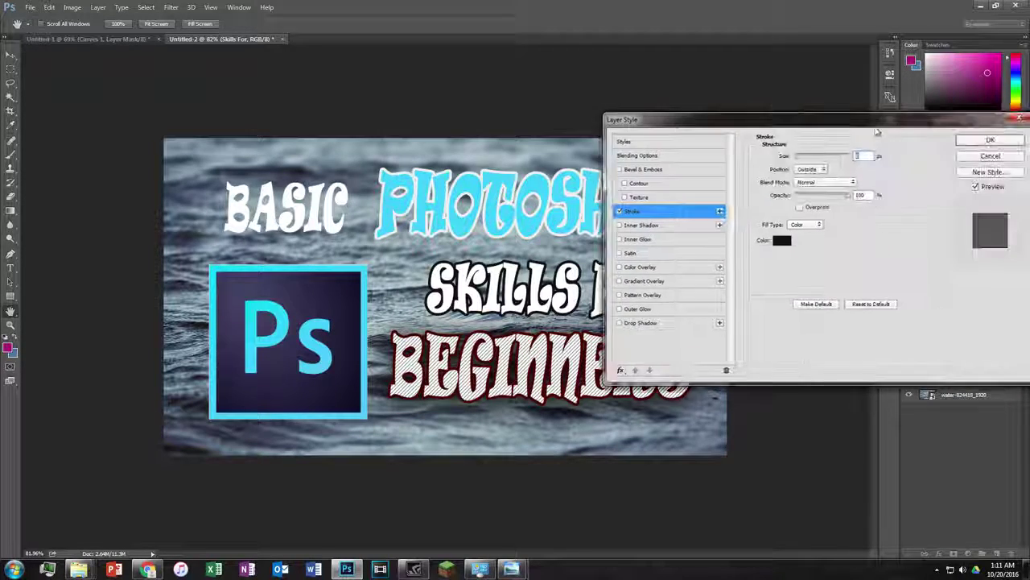
{"action": "left_click", "coordinate": [989, 140]}
{"action": "double_click", "coordinate": [928, 380]}
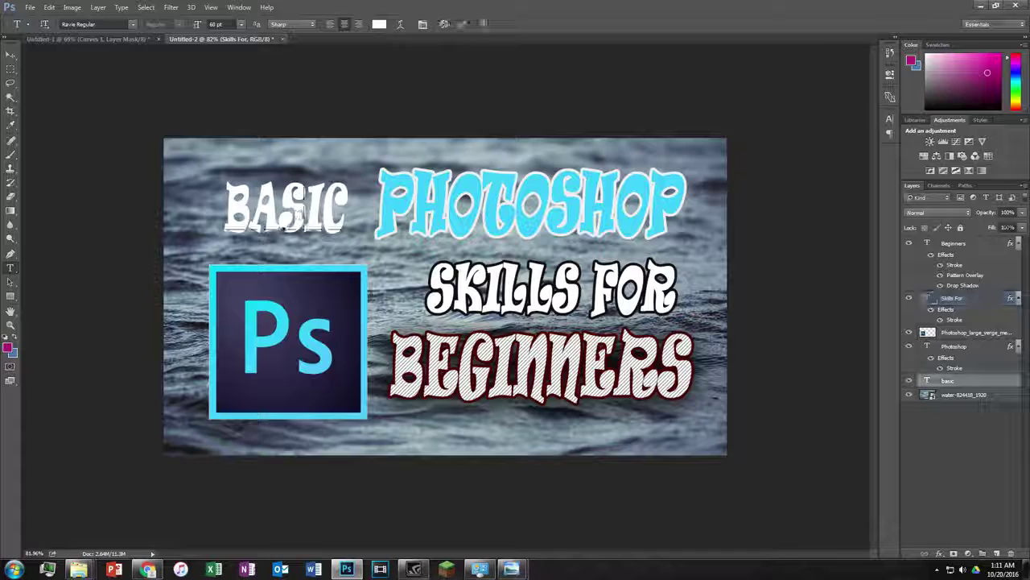
{"action": "right_click", "coordinate": [966, 383]}
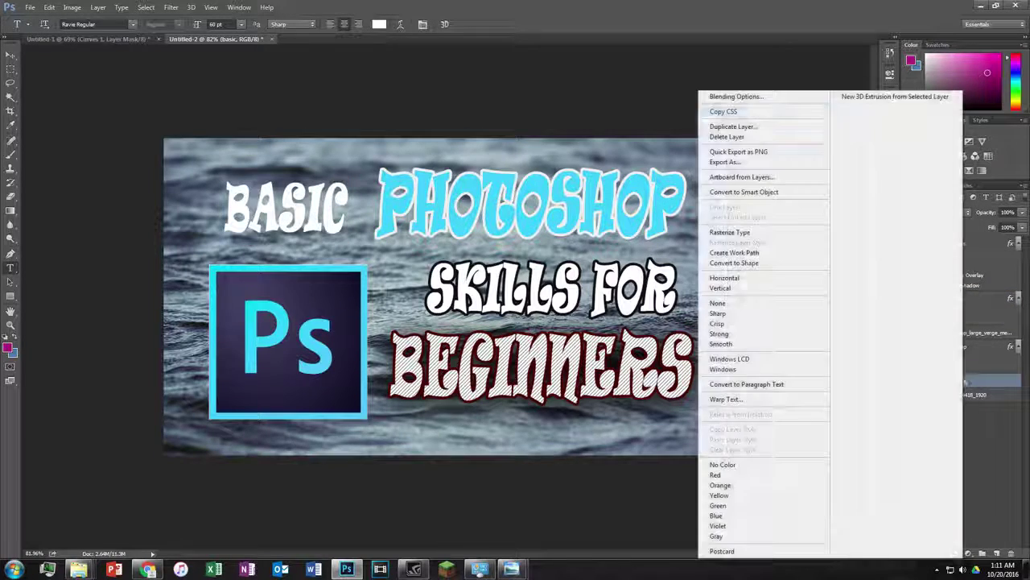
Keep a black Stroke on BASIC and remove its Pattern Overlay
{"action": "left_click", "coordinate": [747, 101]}
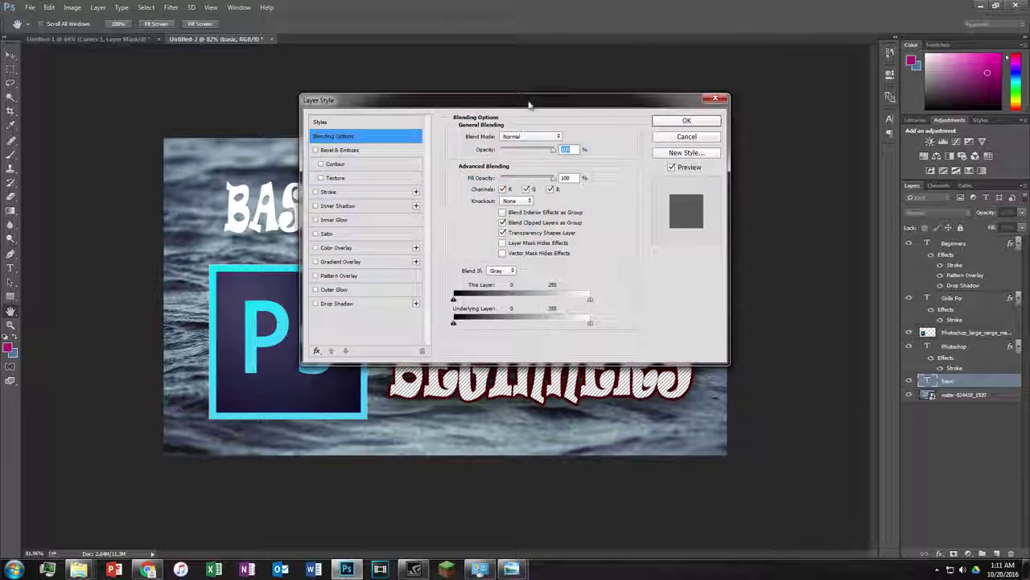
{"action": "left_click_drag", "start_coordinate": [529, 100], "coordinate": [779, 129]}
{"action": "left_click_drag", "start_coordinate": [636, 151], "coordinate": [777, 153]}
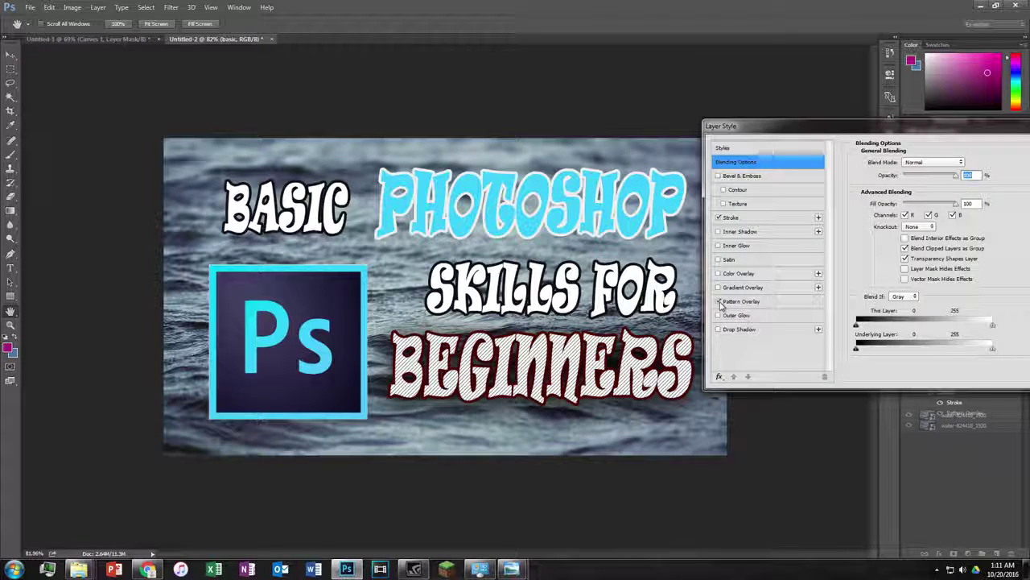
{"action": "left_click_drag", "start_coordinate": [764, 126], "coordinate": [490, 134]}
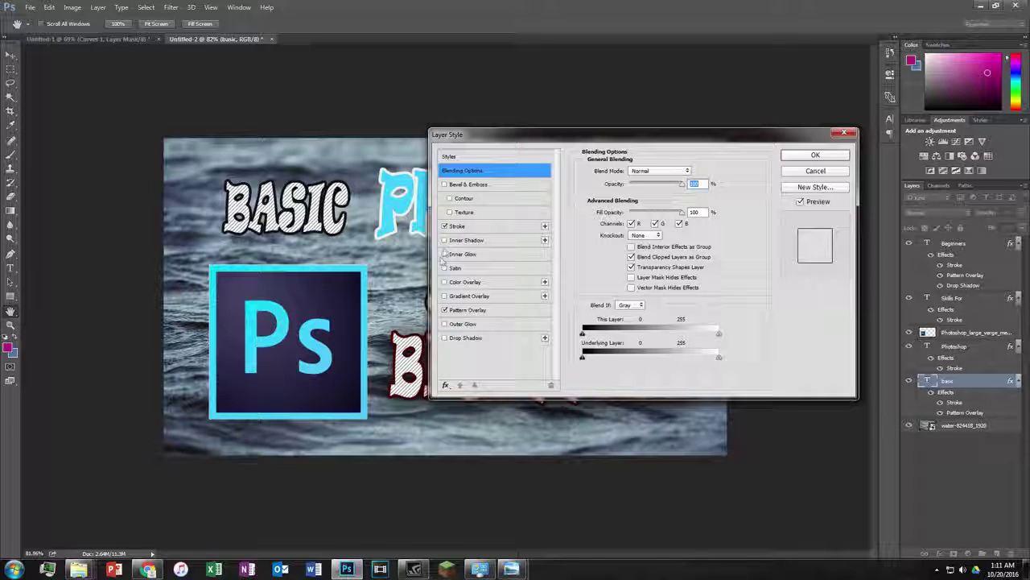
{"action": "left_click", "coordinate": [815, 170]}
{"action": "key", "text": "t"}
{"action": "left_click", "coordinate": [564, 206]}
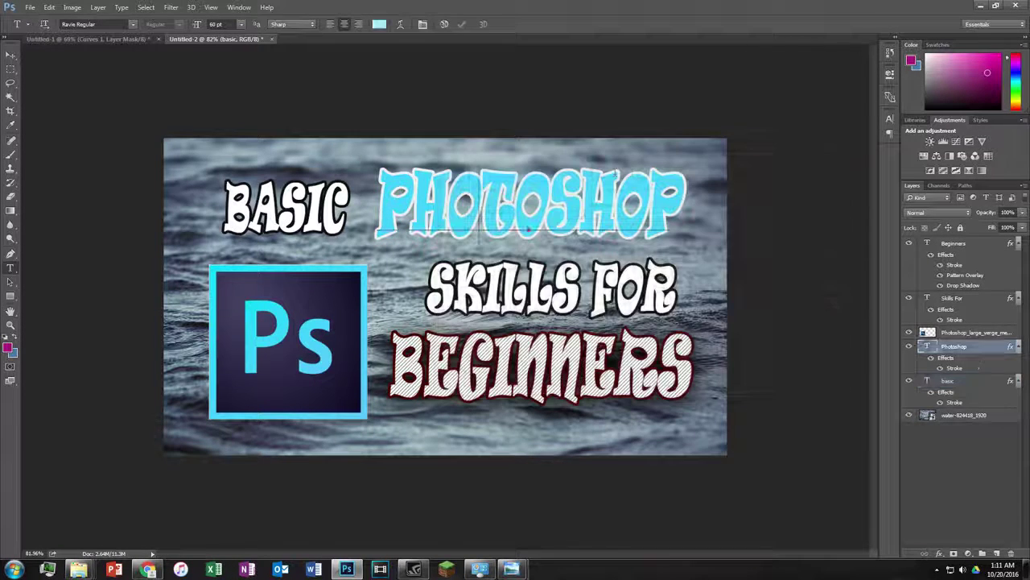
Add a Pattern Overlay with the diagonal stripe pattern to the PHOTOSHOP word
{"action": "left_click_drag", "start_coordinate": [711, 216], "coordinate": [355, 202]}
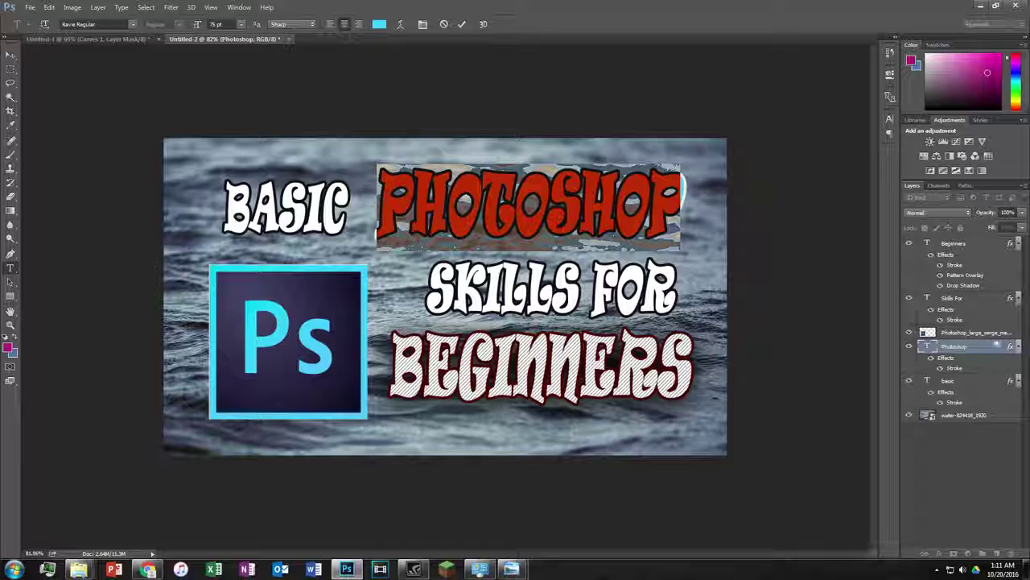
{"action": "right_click", "coordinate": [995, 347]}
{"action": "left_click", "coordinate": [764, 91]}
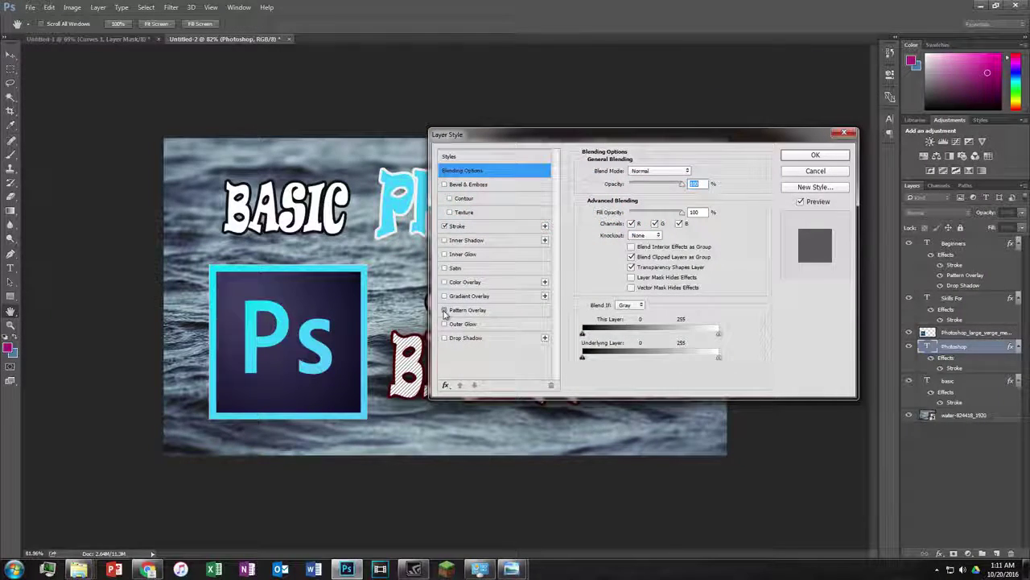
{"action": "left_click", "coordinate": [444, 310]}
{"action": "left_click_drag", "start_coordinate": [587, 139], "coordinate": [884, 148]}
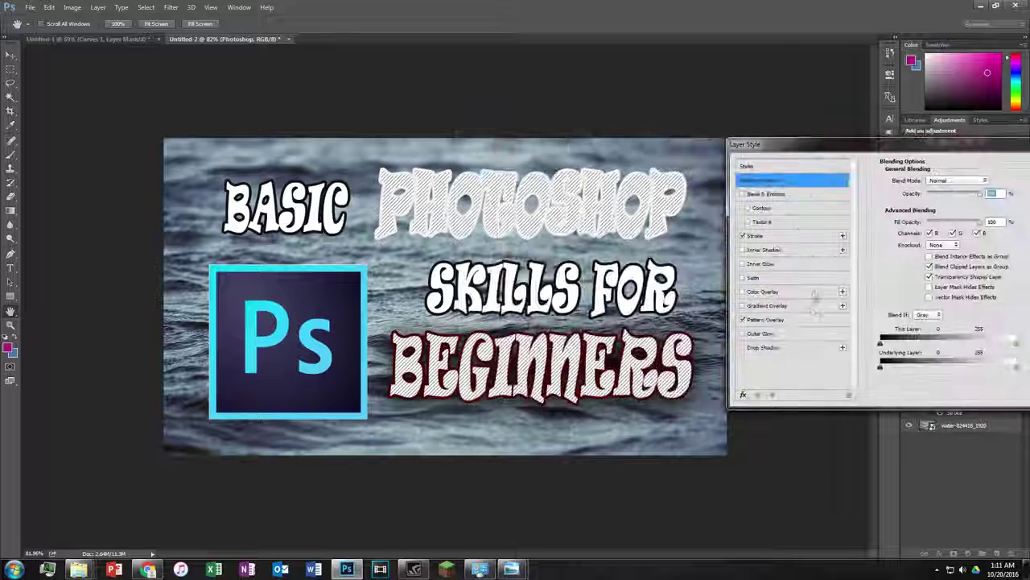
{"action": "left_click", "coordinate": [771, 320]}
{"action": "left_click", "coordinate": [952, 229]}
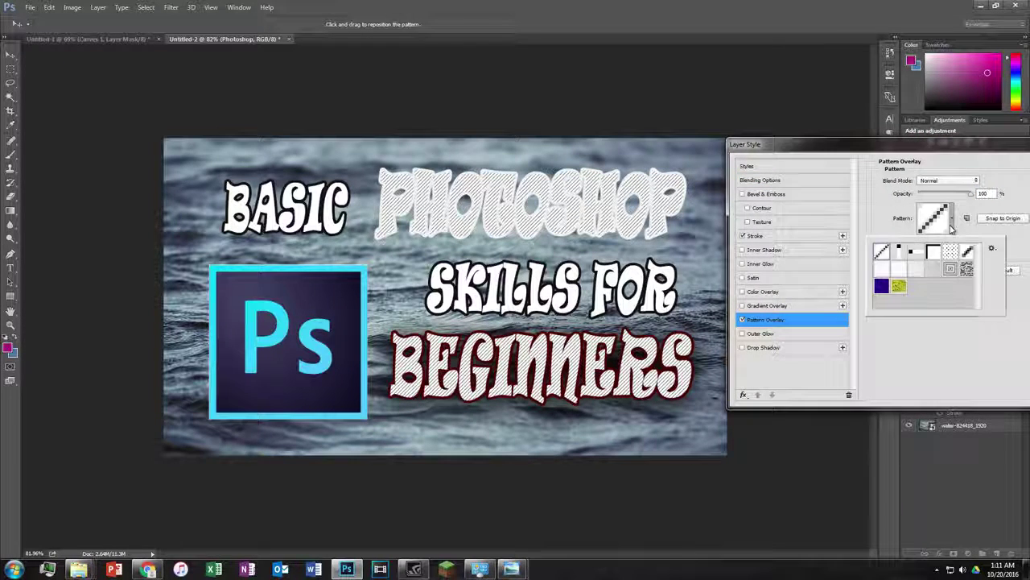
{"action": "left_click", "coordinate": [947, 228]}
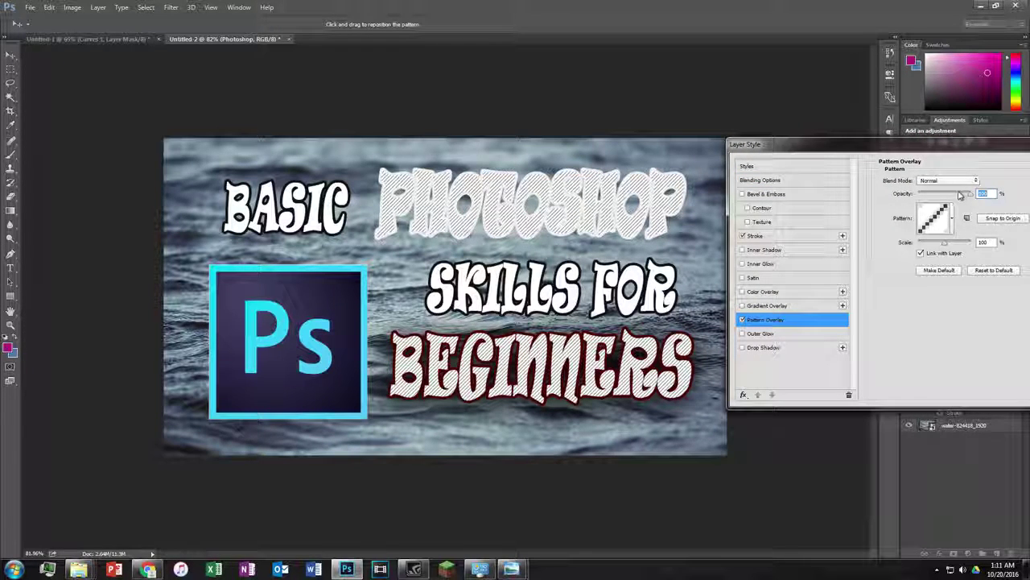
Set the stripe pattern to Overlay blend mode at low opacity and apply it
{"action": "left_click_drag", "start_coordinate": [960, 196], "coordinate": [928, 200]}
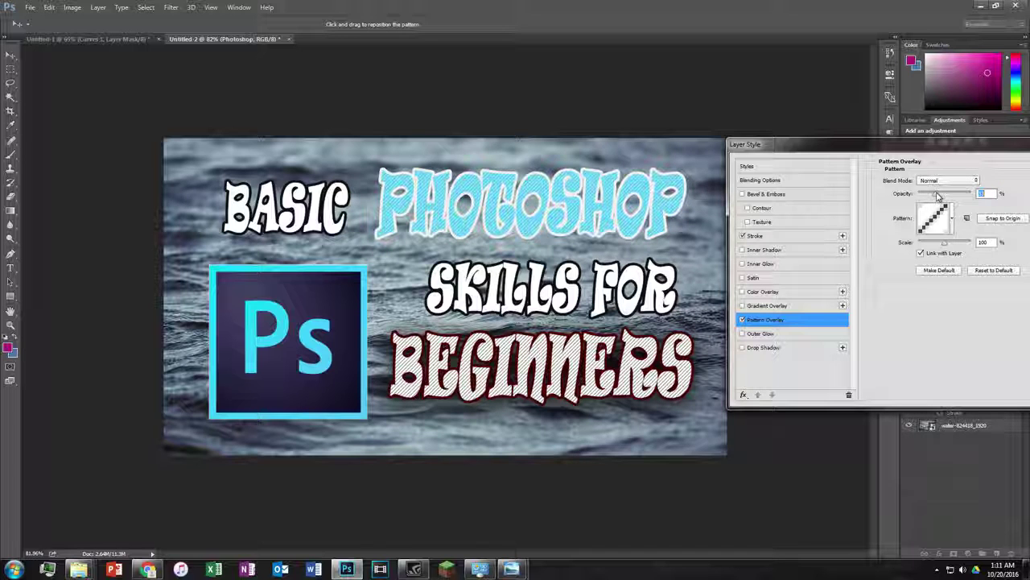
{"action": "left_click", "coordinate": [948, 180]}
{"action": "left_click", "coordinate": [948, 181]}
{"action": "left_click", "coordinate": [948, 180]}
{"action": "left_click", "coordinate": [934, 287]}
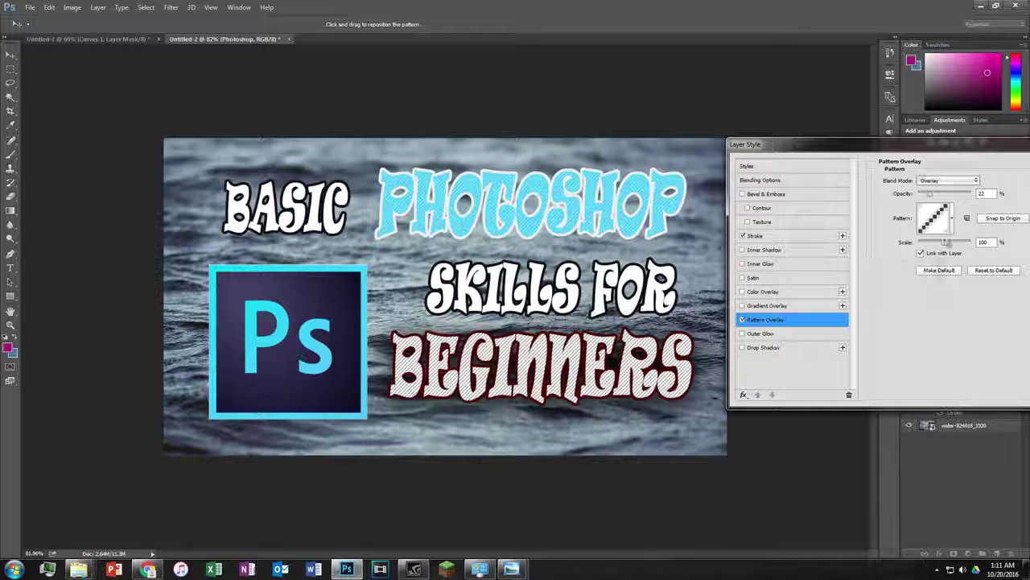
{"action": "left_click_drag", "start_coordinate": [930, 196], "coordinate": [955, 198]}
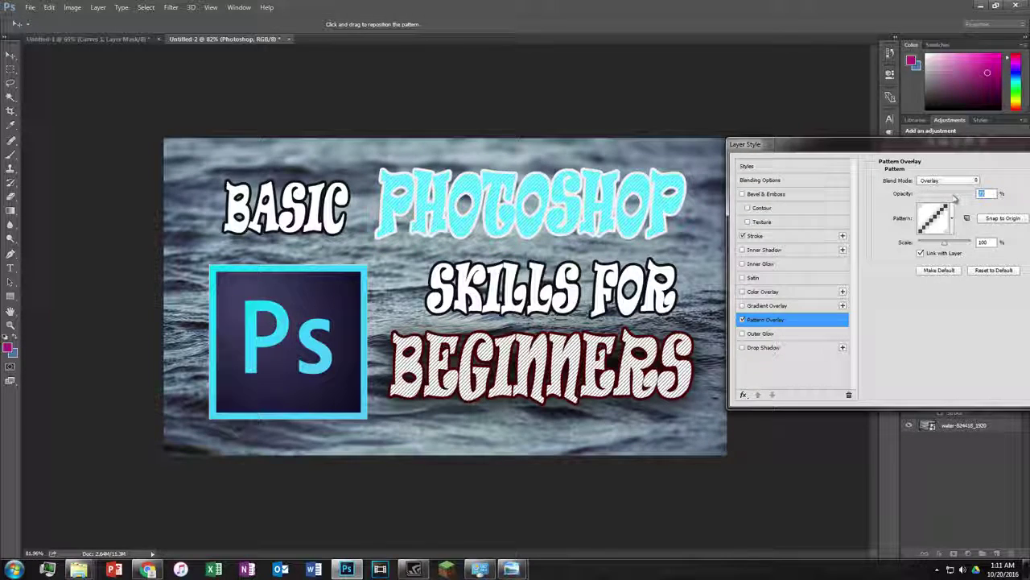
{"action": "left_click_drag", "start_coordinate": [940, 148], "coordinate": [729, 137]}
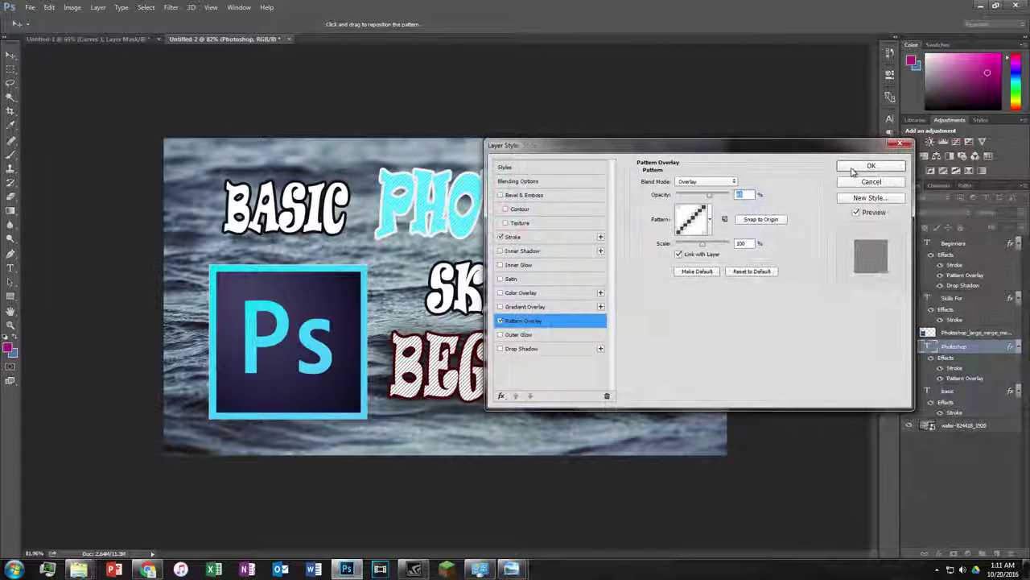
{"action": "left_click", "coordinate": [856, 163]}
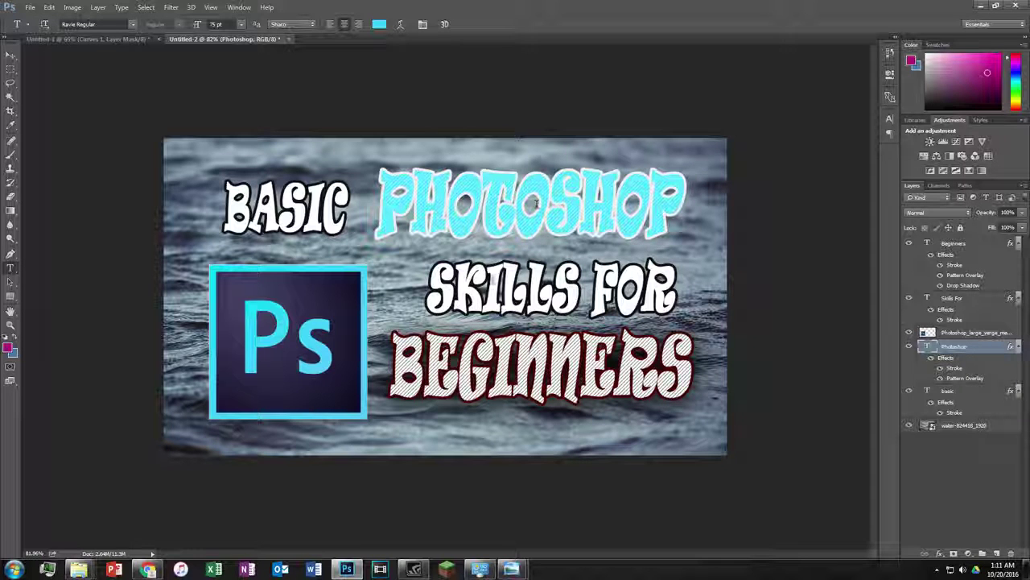
Rasterize the water photo layer
{"action": "scroll", "coordinate": [470, 324], "scroll_direction": "down", "scroll_amount": 3}
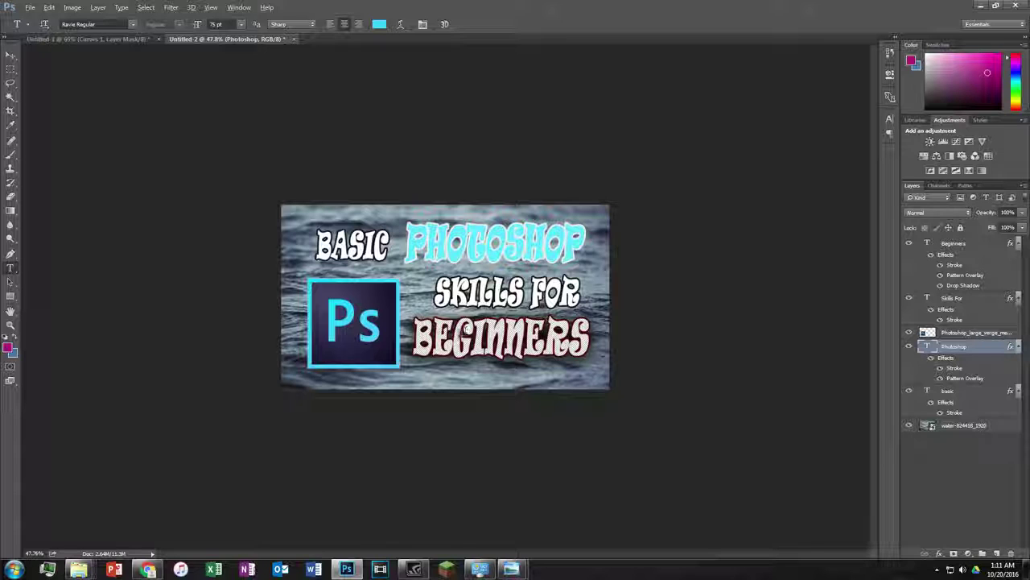
{"action": "scroll", "coordinate": [433, 342], "scroll_direction": "up", "scroll_amount": 3}
{"action": "scroll", "coordinate": [449, 297], "scroll_direction": "down", "scroll_amount": 1}
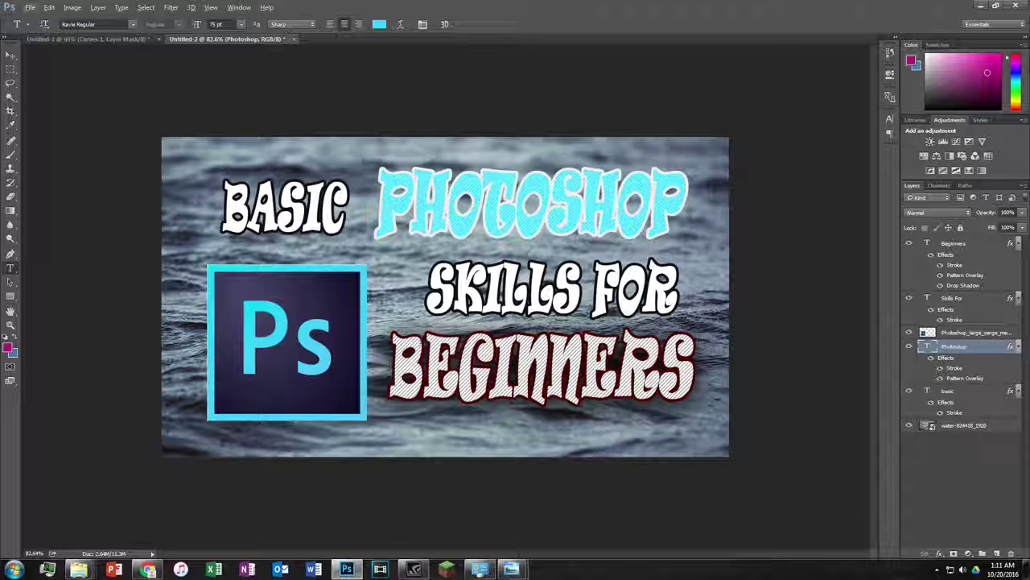
{"action": "left_click", "coordinate": [11, 55]}
{"action": "left_click", "coordinate": [966, 426]}
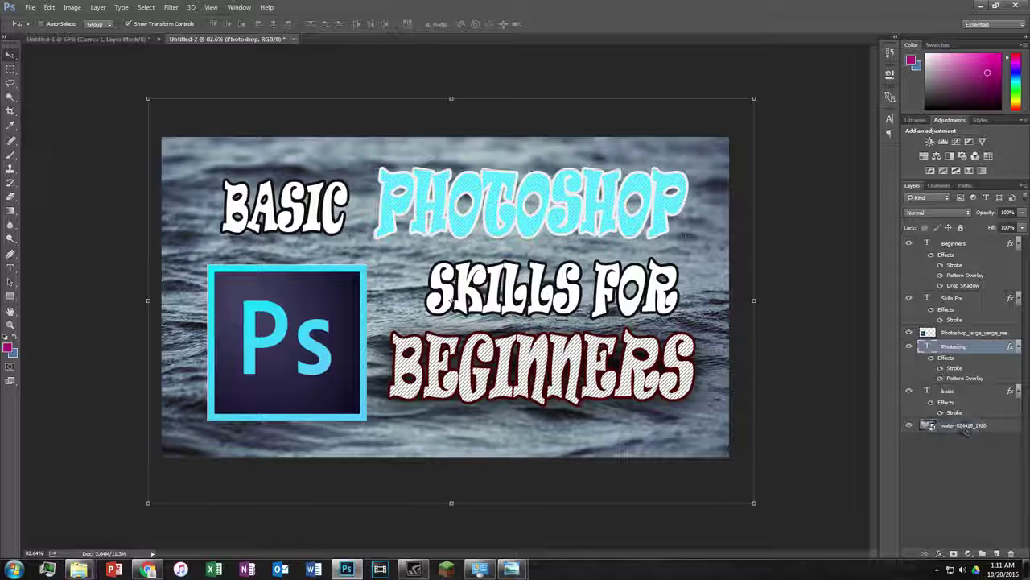
{"action": "right_click", "coordinate": [972, 431]}
{"action": "left_click", "coordinate": [853, 237]}
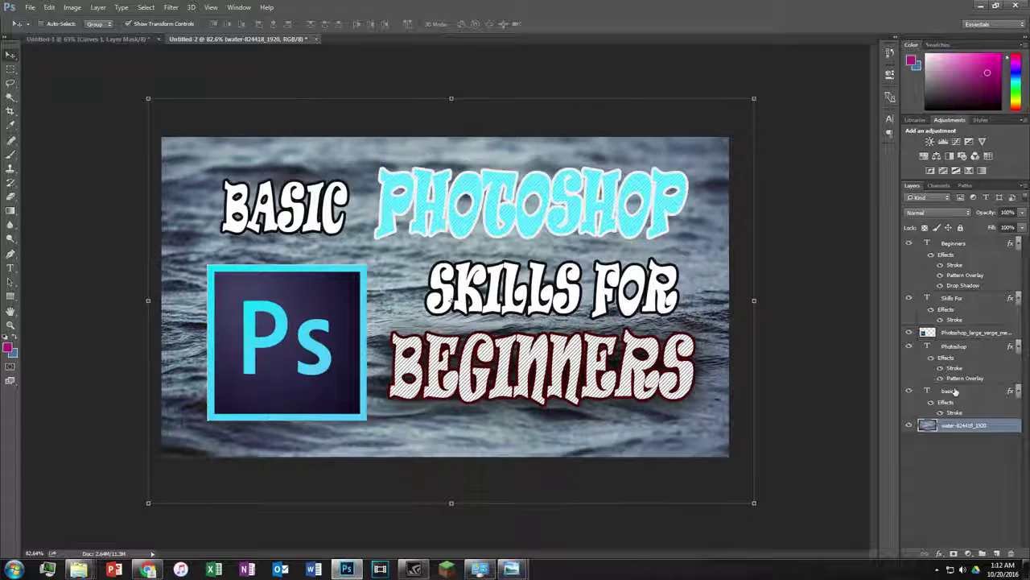
Move the Ps logo slightly down and left, then open its Blending Options
{"action": "left_click", "coordinate": [958, 333]}
{"action": "left_click_drag", "start_coordinate": [338, 310], "coordinate": [329, 327]}
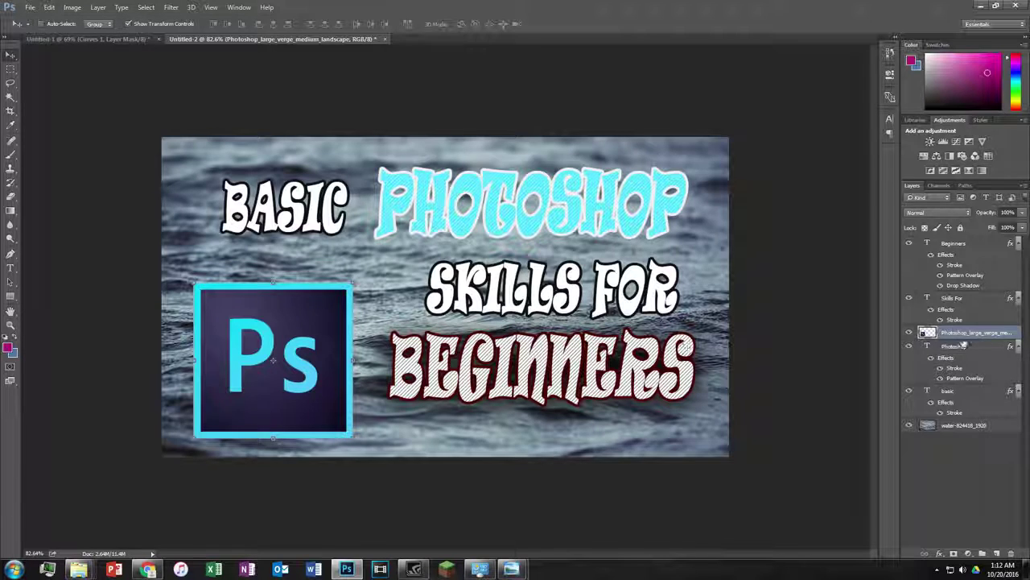
{"action": "right_click", "coordinate": [964, 344]}
{"action": "left_click", "coordinate": [846, 71]}
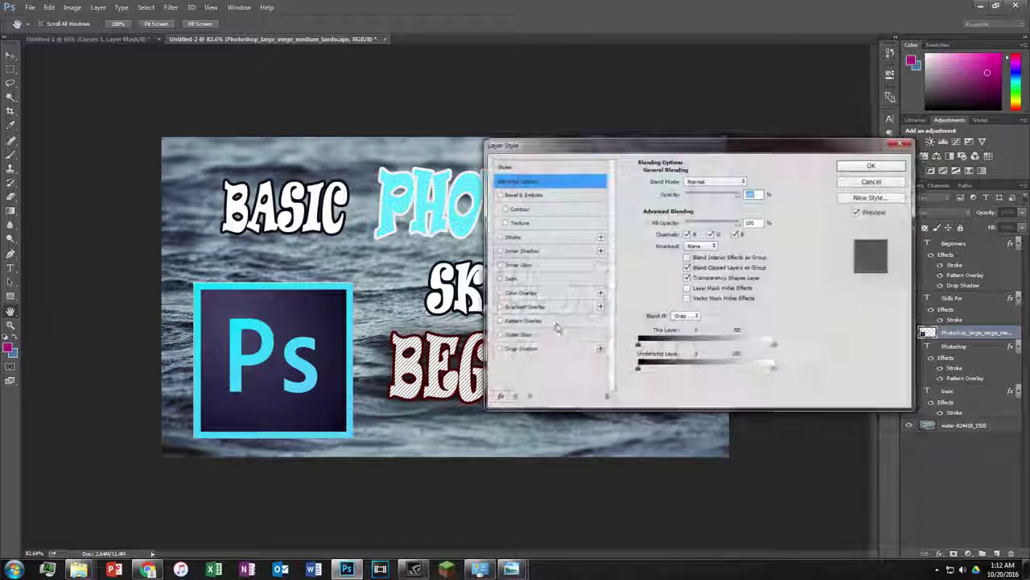
Give the Ps logo a Drop Shadow (73% opacity, 12 px distance, 38% spread) and nudge it up
{"action": "left_click", "coordinate": [520, 348]}
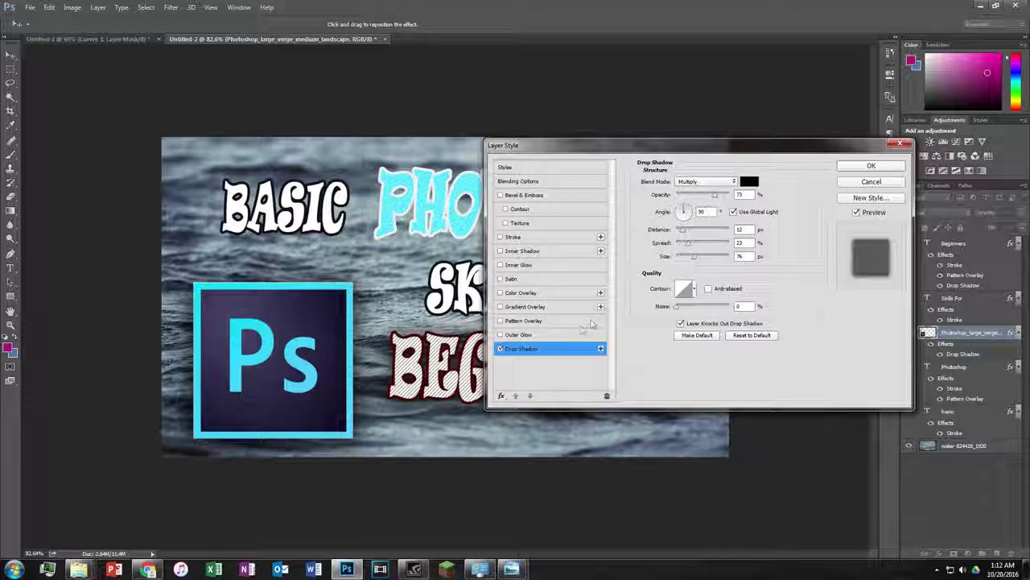
{"action": "left_click_drag", "start_coordinate": [691, 230], "coordinate": [734, 276]}
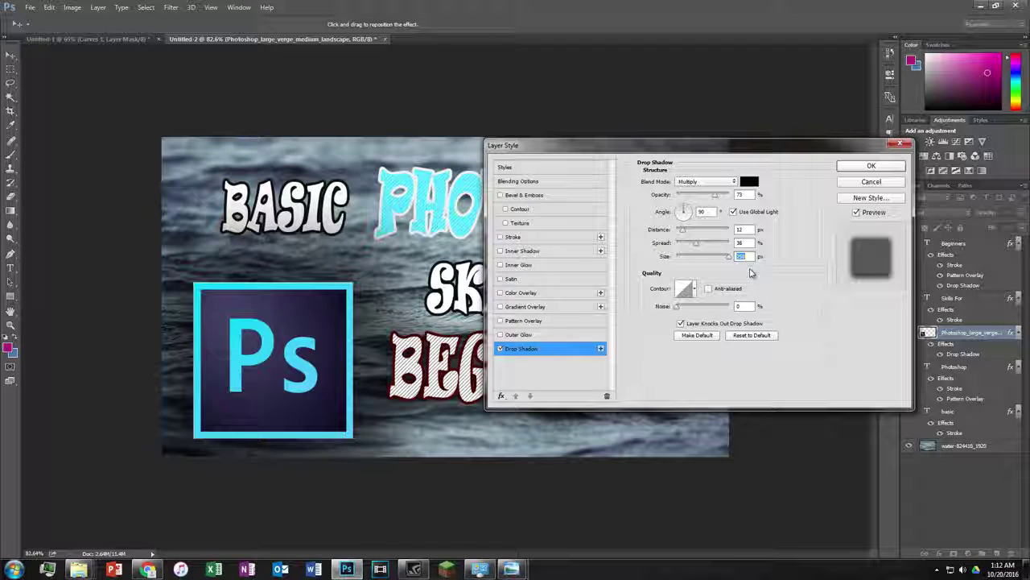
{"action": "left_click_drag", "start_coordinate": [744, 274], "coordinate": [719, 264]}
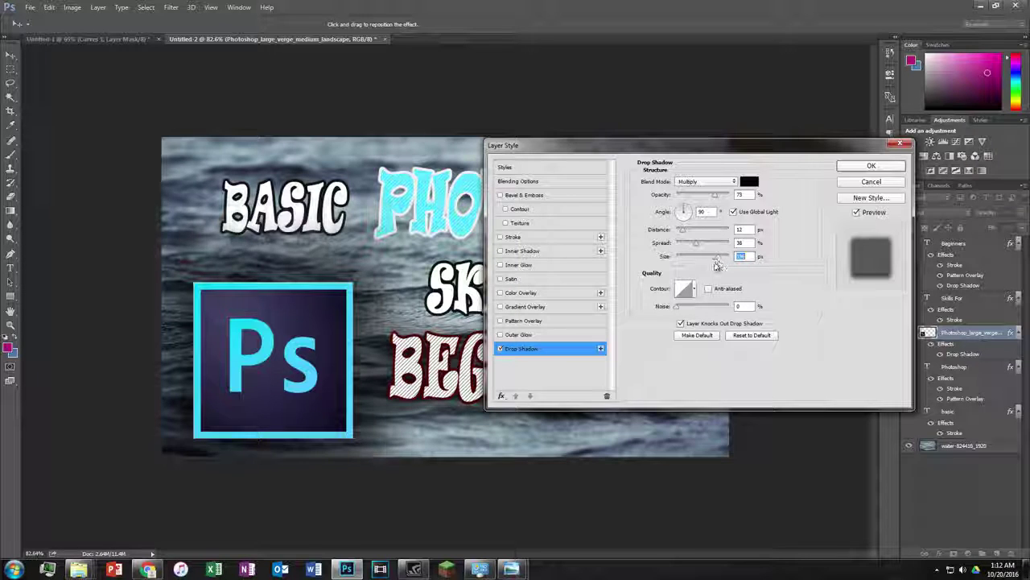
{"action": "left_click", "coordinate": [870, 166]}
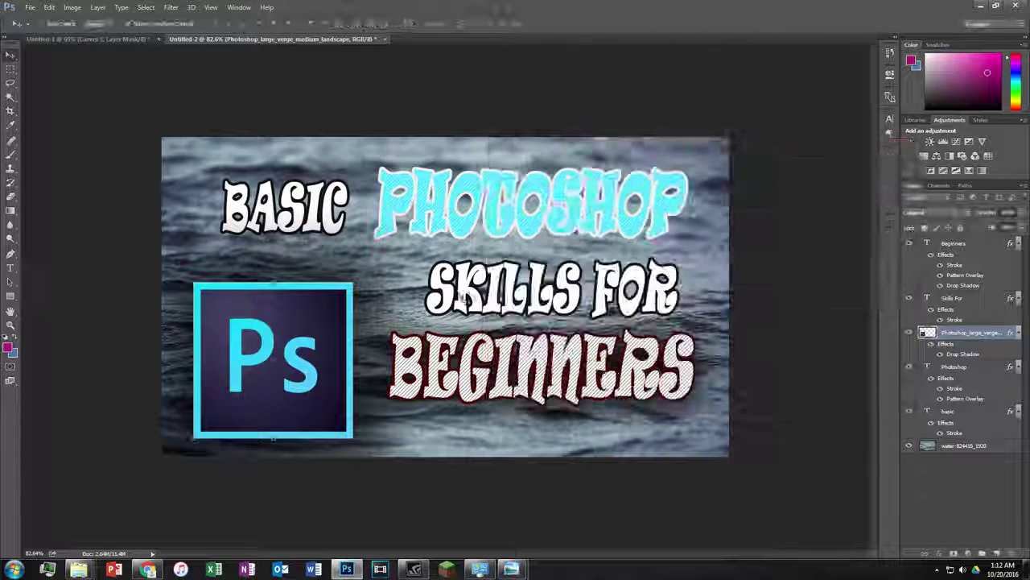
{"action": "left_click_drag", "start_coordinate": [273, 359], "coordinate": [275, 349]}
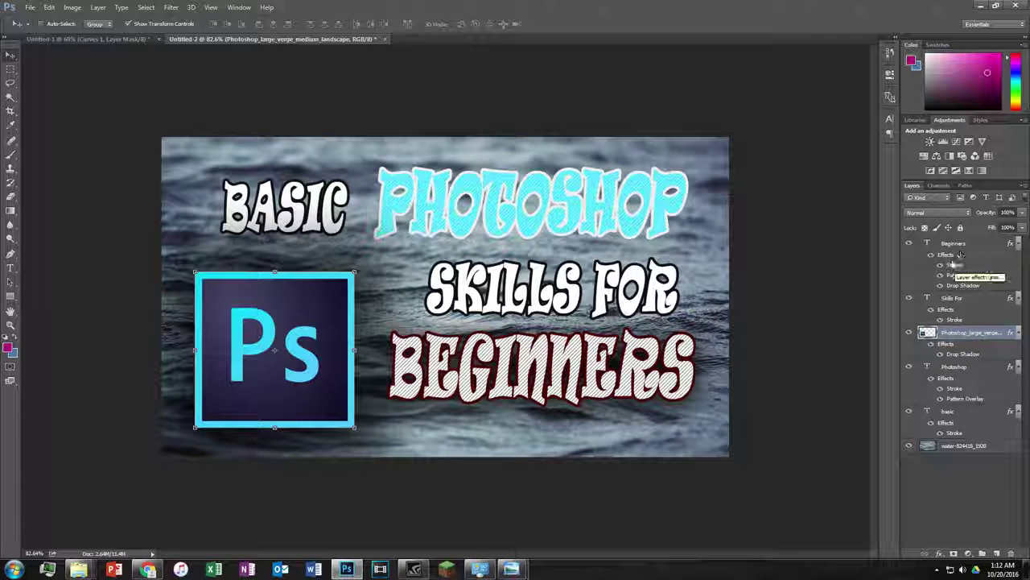
Reduce the SKILLS FOR text to 41 pt and adjust its vertical scale
{"action": "double_click", "coordinate": [927, 297]}
{"action": "left_click", "coordinate": [421, 23]}
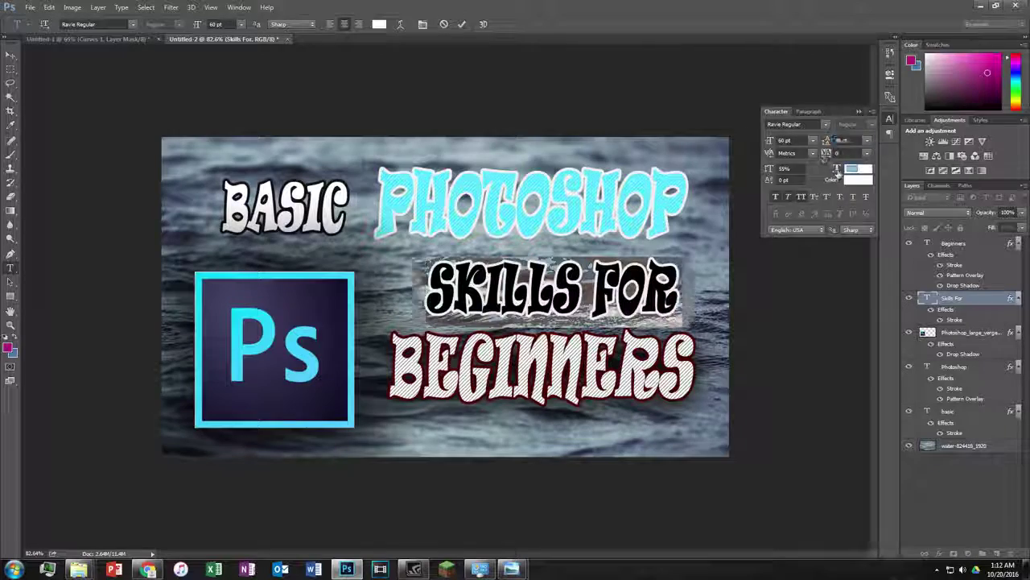
{"action": "left_click_drag", "start_coordinate": [834, 169], "coordinate": [839, 169]}
{"action": "mouse_move", "coordinate": [769, 169]}
{"action": "left_mouse_down"}
{"action": "mouse_move", "coordinate": [785, 169]}
{"action": "mouse_move", "coordinate": [760, 148]}
{"action": "mouse_move", "coordinate": [793, 140]}
{"action": "mouse_move", "coordinate": [753, 168]}
{"action": "left_mouse_up"}
{"action": "left_click_drag", "start_coordinate": [834, 169], "coordinate": [852, 169]}
{"action": "left_click_drag", "start_coordinate": [769, 140], "coordinate": [766, 143]}
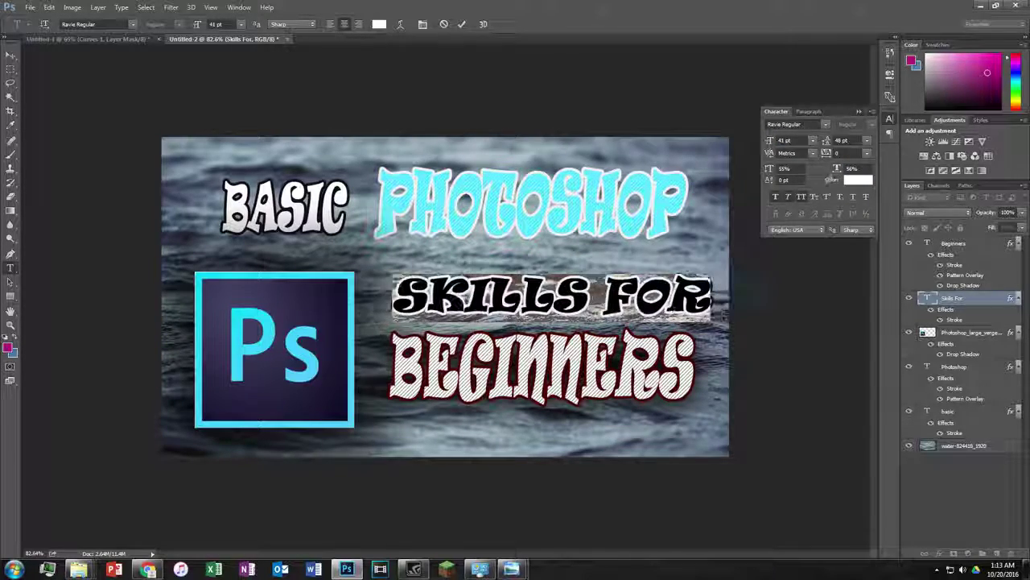
{"action": "key", "text": "ctrl+Return"}
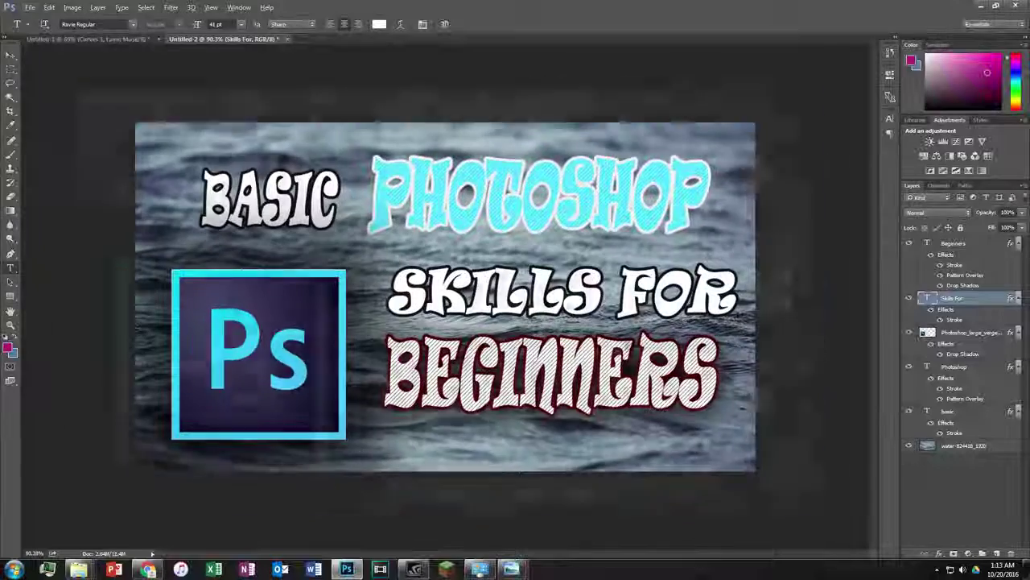
Shift the PHOTOSHOP heading slightly right and enlarge it beside BASIC
{"action": "left_click", "coordinate": [954, 366]}
{"action": "key", "text": "v"}
{"action": "left_click_drag", "start_coordinate": [652, 196], "coordinate": [668, 198]}
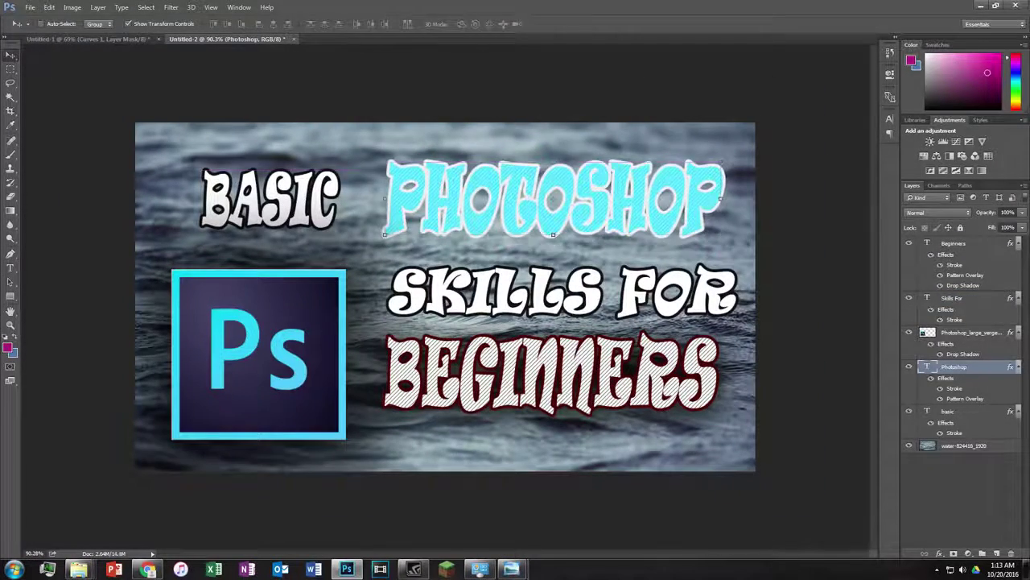
{"action": "double_click", "coordinate": [927, 366]}
{"action": "left_click_drag", "start_coordinate": [197, 23], "coordinate": [719, 302]}
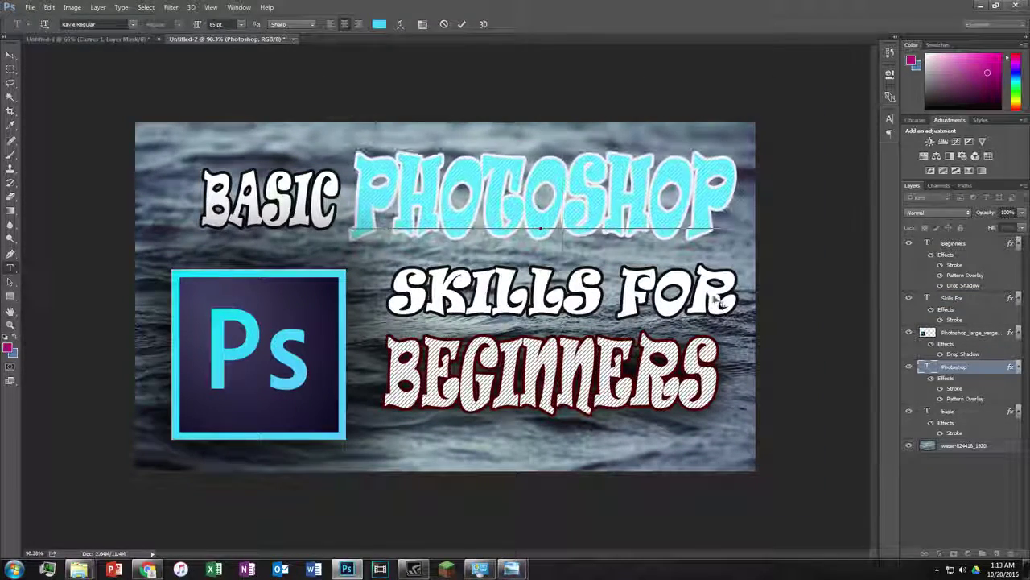
{"action": "left_click", "coordinate": [719, 302]}
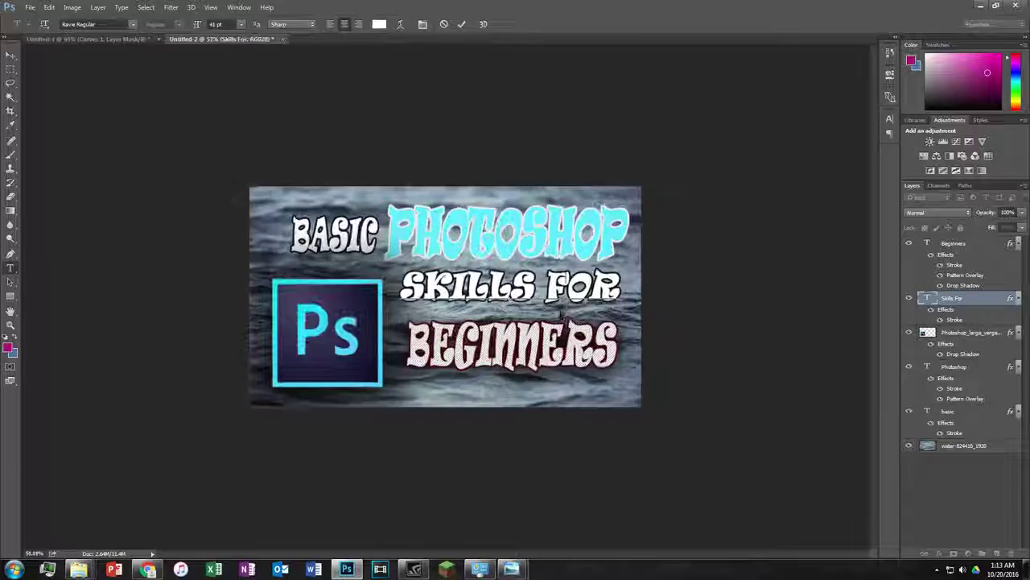
Browse the YouTube channel's Videos page, then open ts.psd from Downloads in Photoshop
{"action": "key", "text": "m"}
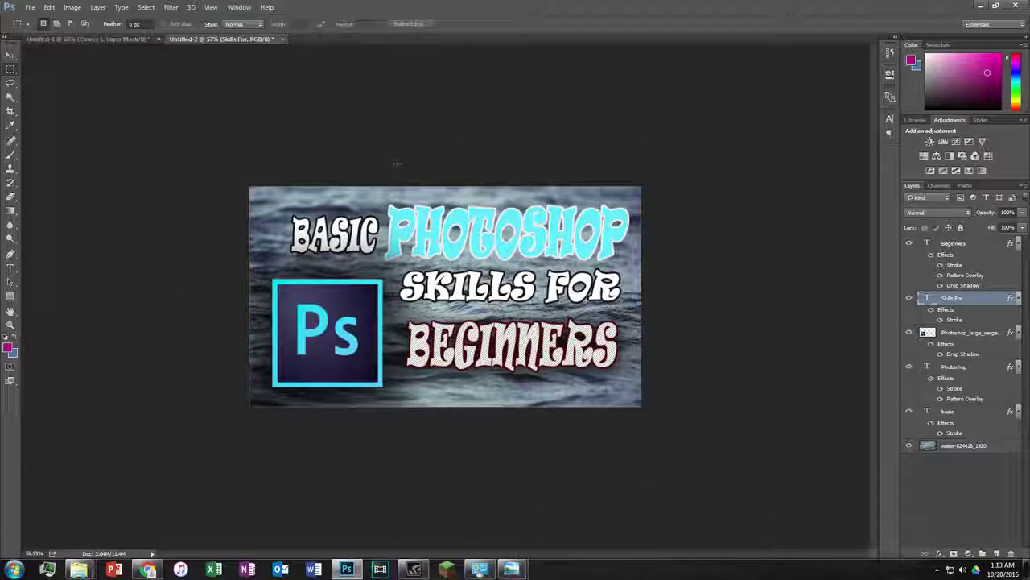
{"action": "left_click", "coordinate": [148, 569]}
{"action": "left_click", "coordinate": [773, 16]}
{"action": "left_click", "coordinate": [592, 76]}
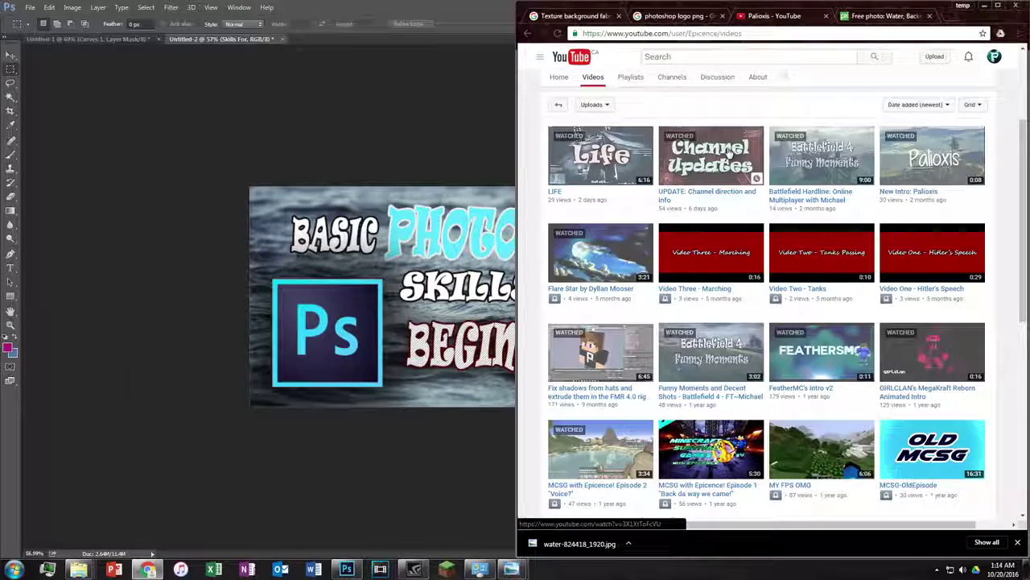
{"action": "left_click", "coordinate": [148, 569]}
{"action": "left_click", "coordinate": [78, 569]}
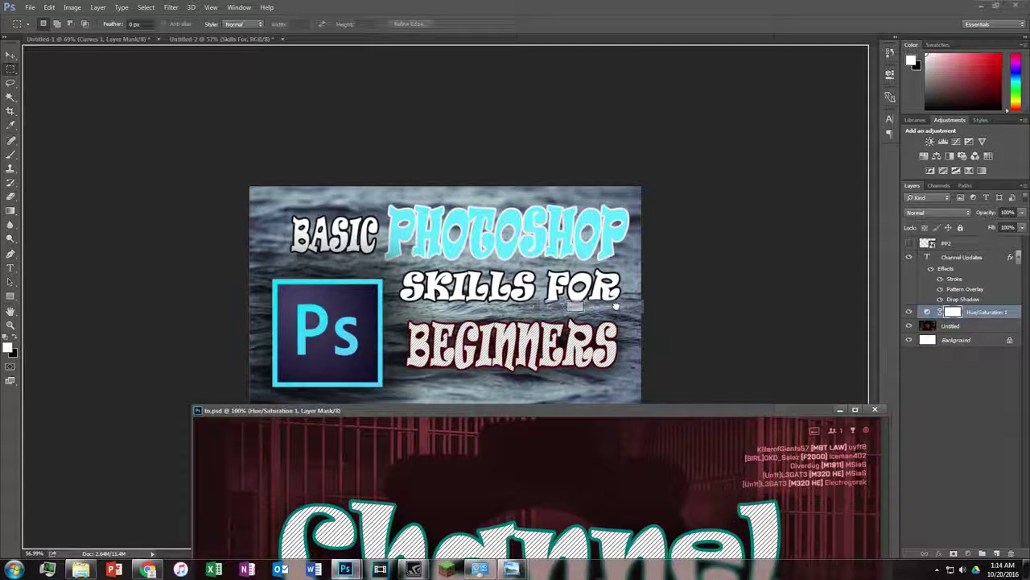
Copy the Hue/Saturation layer into the title graphic, set Hue to 195, and place it below Skills For
{"action": "left_click_drag", "start_coordinate": [615, 307], "coordinate": [616, 307]}
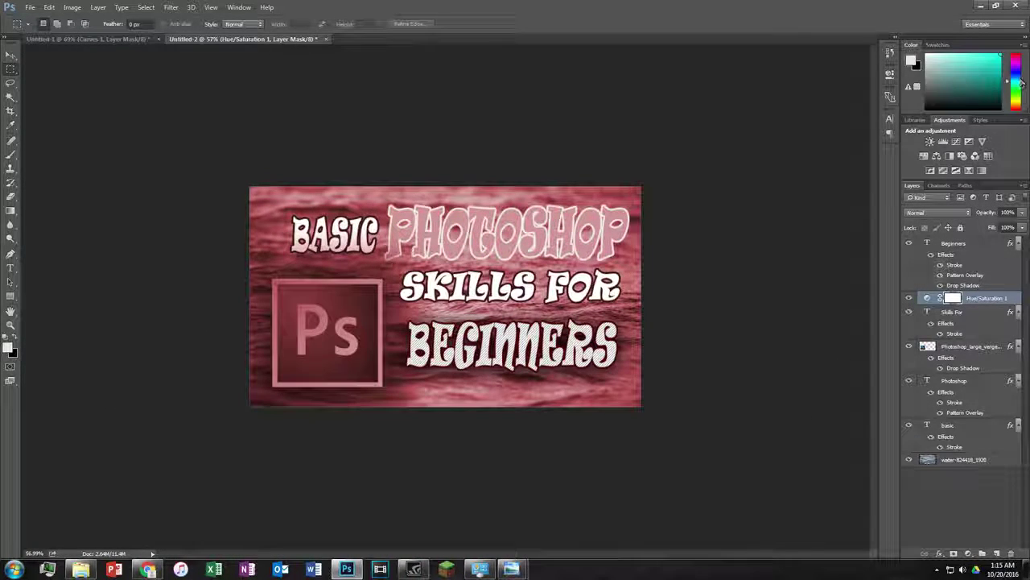
{"action": "left_click_drag", "start_coordinate": [801, 142], "coordinate": [803, 143]}
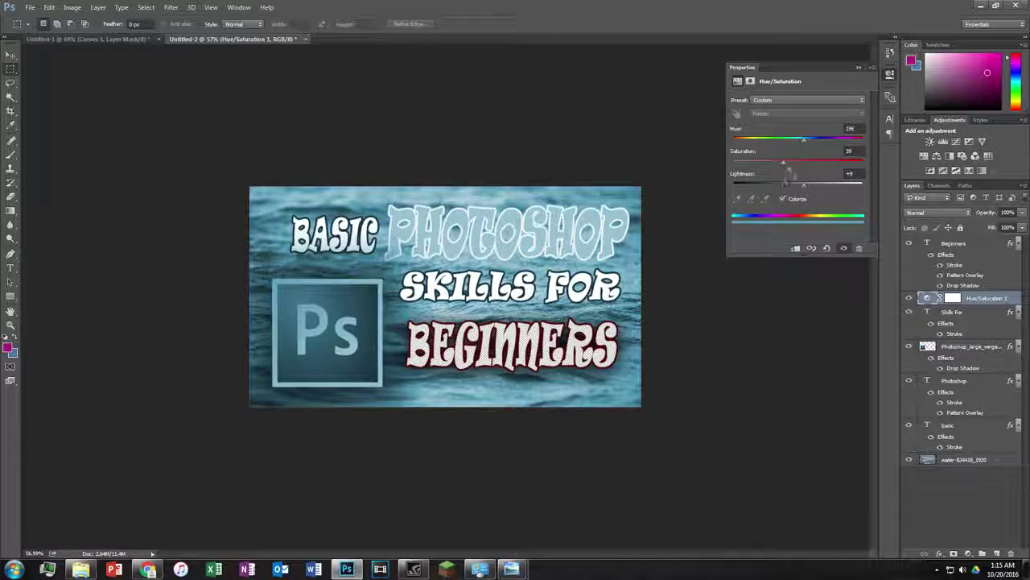
{"action": "mouse_move", "coordinate": [987, 298]}
{"action": "left_mouse_down"}
{"action": "mouse_move", "coordinate": [967, 240]}
{"action": "mouse_move", "coordinate": [966, 435]}
{"action": "left_mouse_up"}
{"action": "mouse_move", "coordinate": [983, 378]}
{"action": "left_mouse_down"}
{"action": "mouse_move", "coordinate": [968, 456]}
{"action": "mouse_move", "coordinate": [970, 415]}
{"action": "left_mouse_up"}
Move the Skills For and basic layers beneath Hue/Saturation 1
{"action": "left_click", "coordinate": [970, 254]}
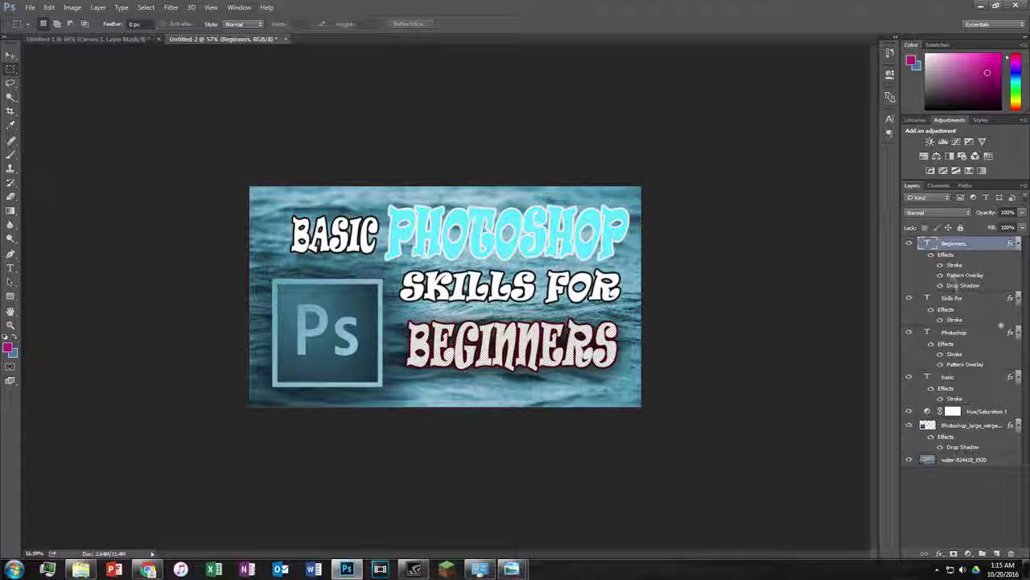
{"action": "left_click", "coordinate": [926, 310]}
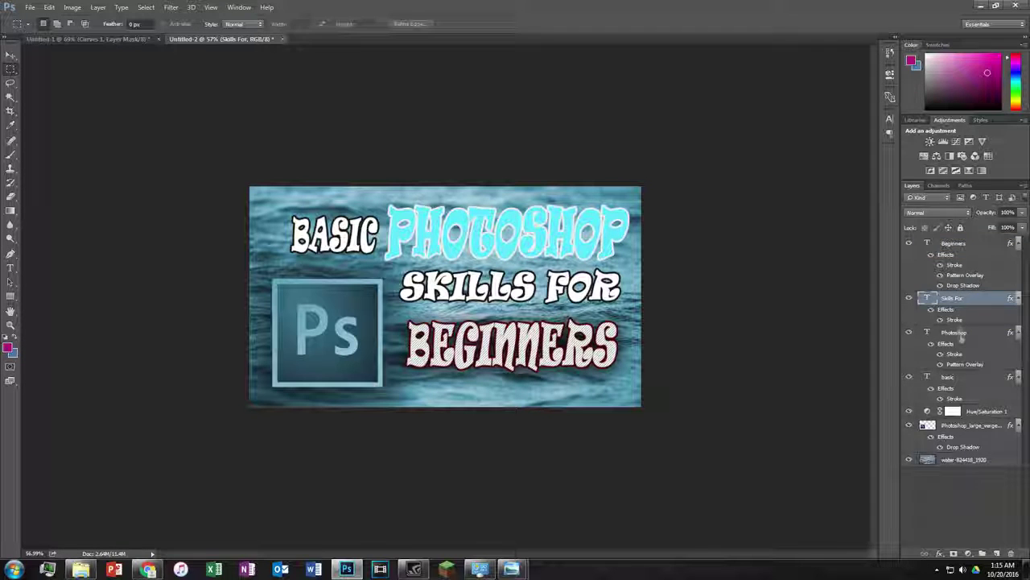
{"action": "left_click_drag", "start_coordinate": [964, 310], "coordinate": [966, 418]}
{"action": "scroll", "coordinate": [445, 297], "scroll_direction": "up", "scroll_amount": 1}
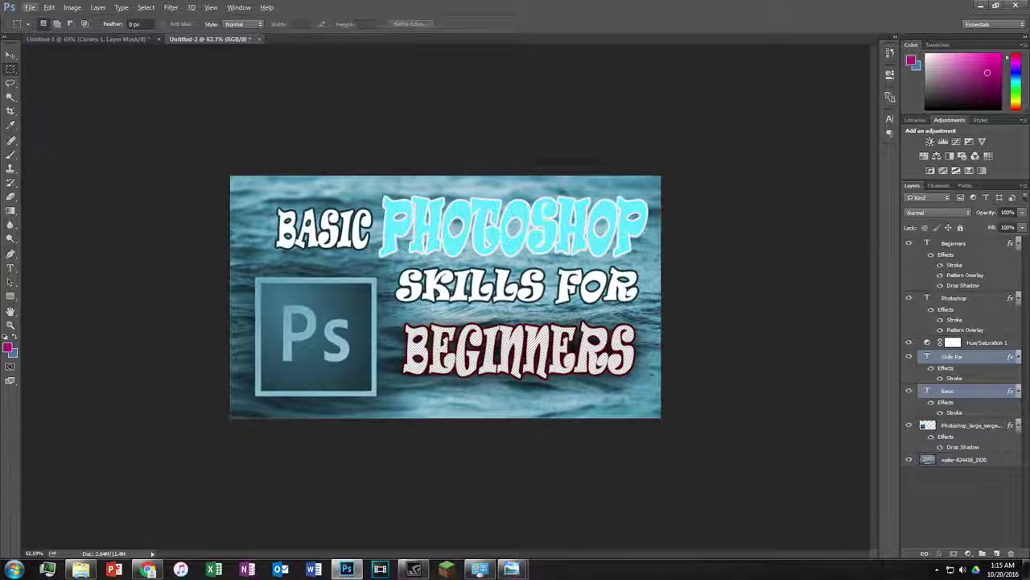
Nudge BEGINNERS down-right and SKILLS FOR down with the Move tool
{"action": "left_click", "coordinate": [954, 243]}
{"action": "key", "text": "v"}
{"action": "left_click_drag", "start_coordinate": [583, 359], "coordinate": [586, 367]}
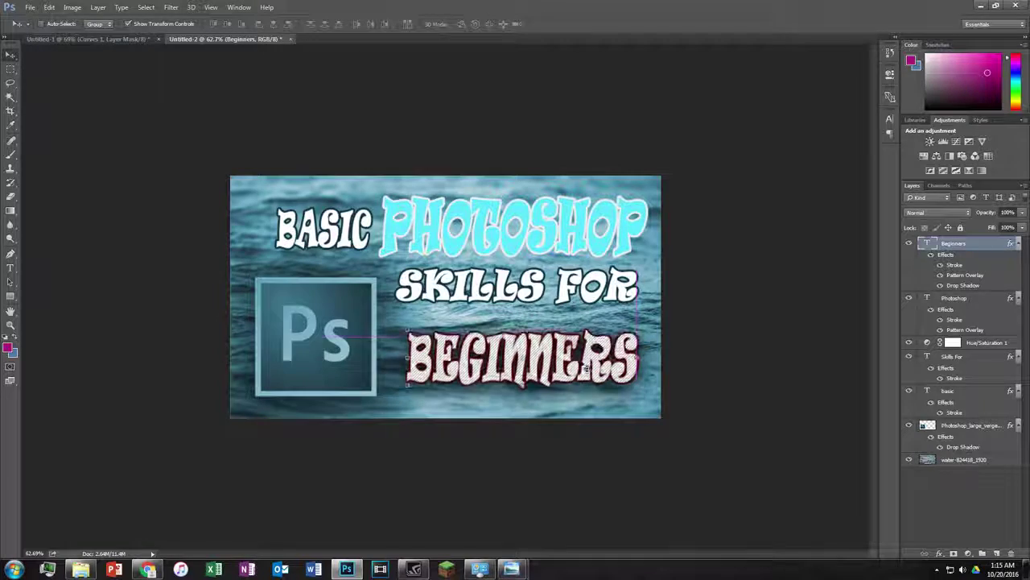
{"action": "left_click", "coordinate": [952, 356]}
{"action": "left_click_drag", "start_coordinate": [619, 278], "coordinate": [620, 286]}
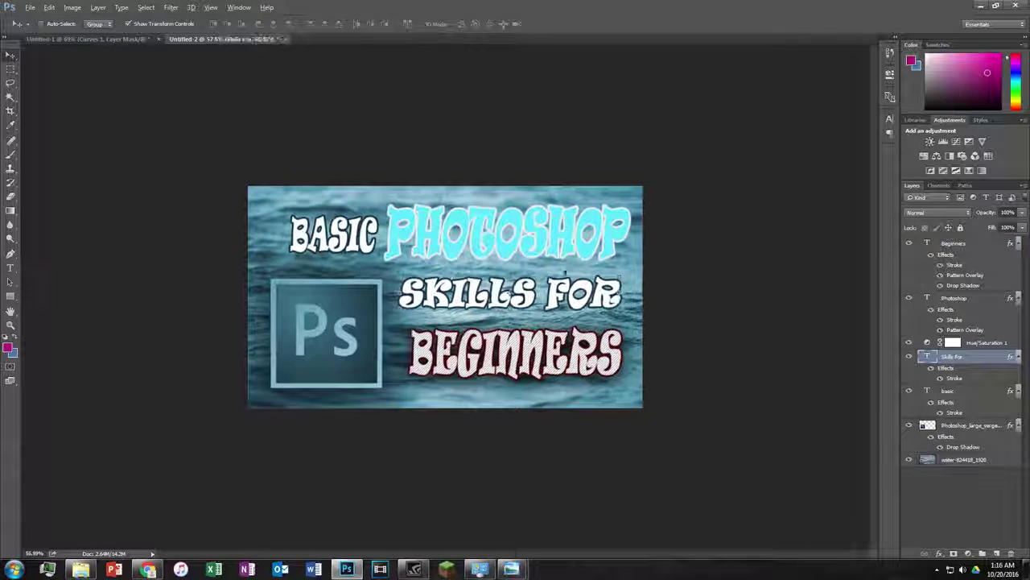
Realign SKILLS FOR, BEGINNERS and the PHOTOSHOP heading slightly down and right
{"action": "scroll", "coordinate": [445, 296], "scroll_direction": "down", "scroll_amount": 1}
{"action": "left_click", "coordinate": [11, 69]}
{"action": "scroll", "coordinate": [445, 296], "scroll_direction": "down", "scroll_amount": 1}
{"action": "scroll", "coordinate": [445, 296], "scroll_direction": "up", "scroll_amount": 2}
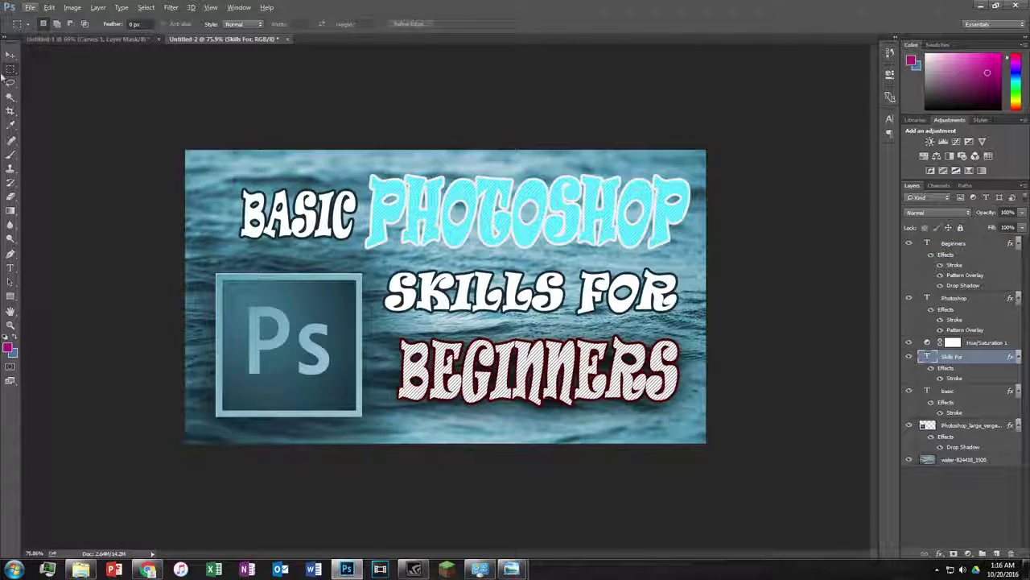
{"action": "key", "text": "v"}
{"action": "left_click_drag", "start_coordinate": [660, 291], "coordinate": [670, 296]}
{"action": "left_click_drag", "start_coordinate": [539, 370], "coordinate": [545, 383]}
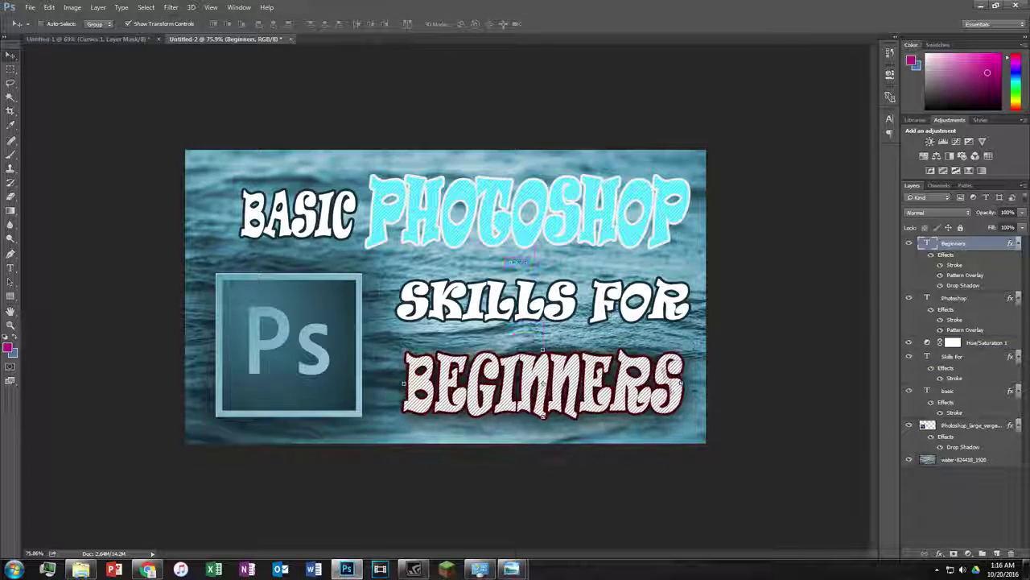
{"action": "left_click_drag", "start_coordinate": [573, 187], "coordinate": [581, 193]}
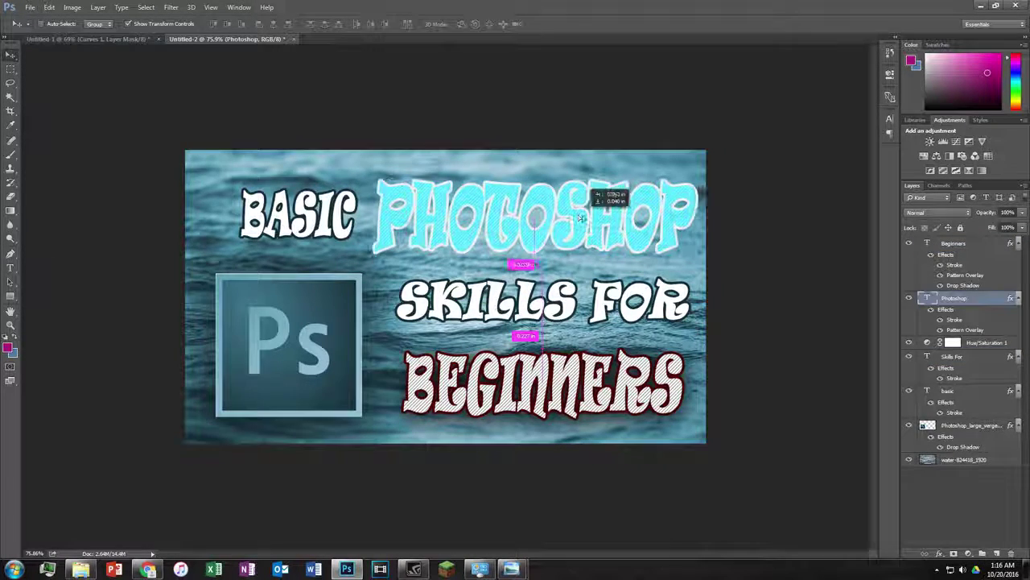
{"action": "key", "text": "ctrl+shift+s"}
Save the thumbnail as a PNG to the Desktop as Untitled-2.png
{"action": "left_click", "coordinate": [282, 247]}
{"action": "left_click", "coordinate": [161, 393]}
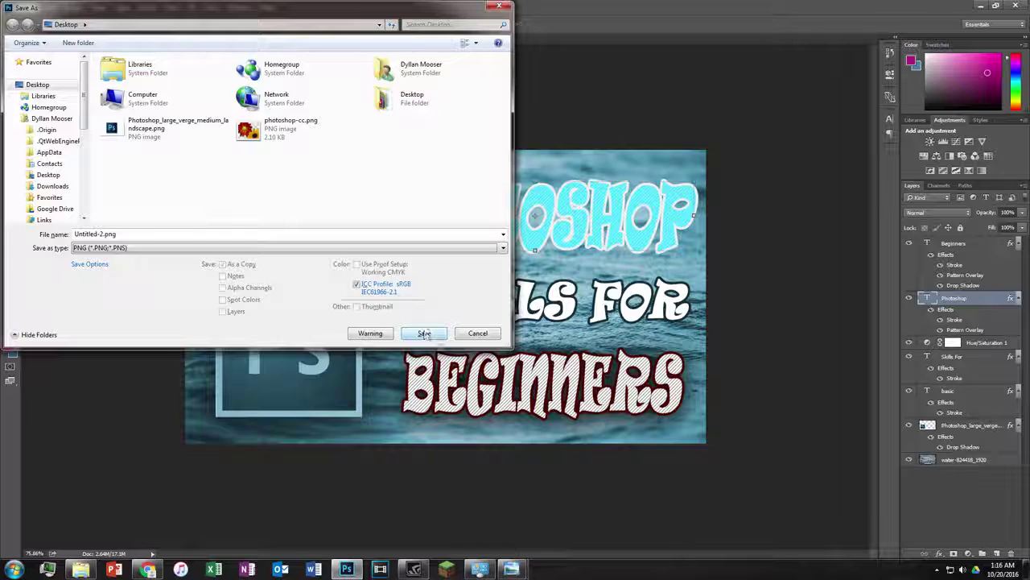
{"action": "left_click", "coordinate": [282, 247]}
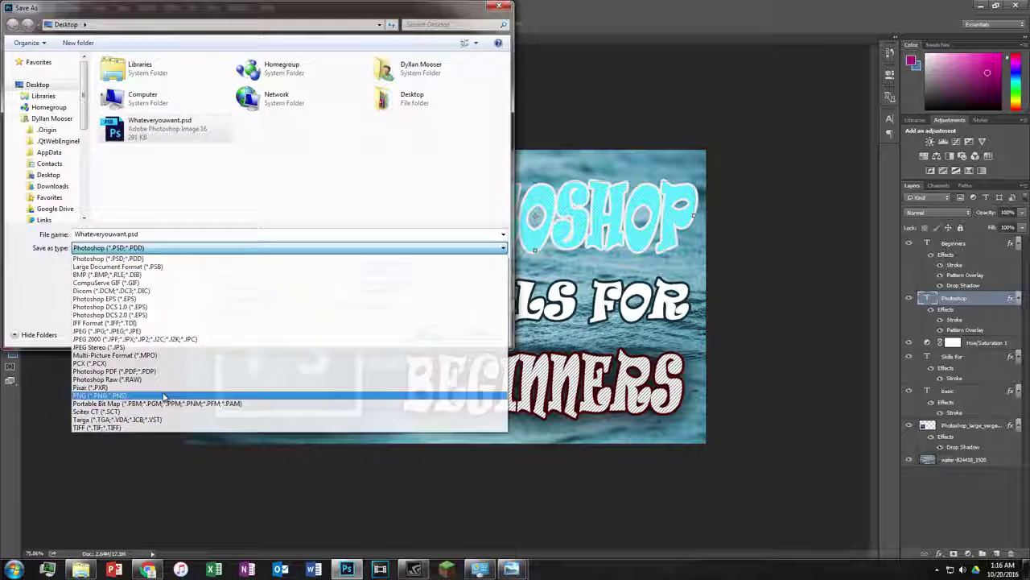
{"action": "left_click", "coordinate": [161, 391]}
{"action": "key", "text": "Return"}
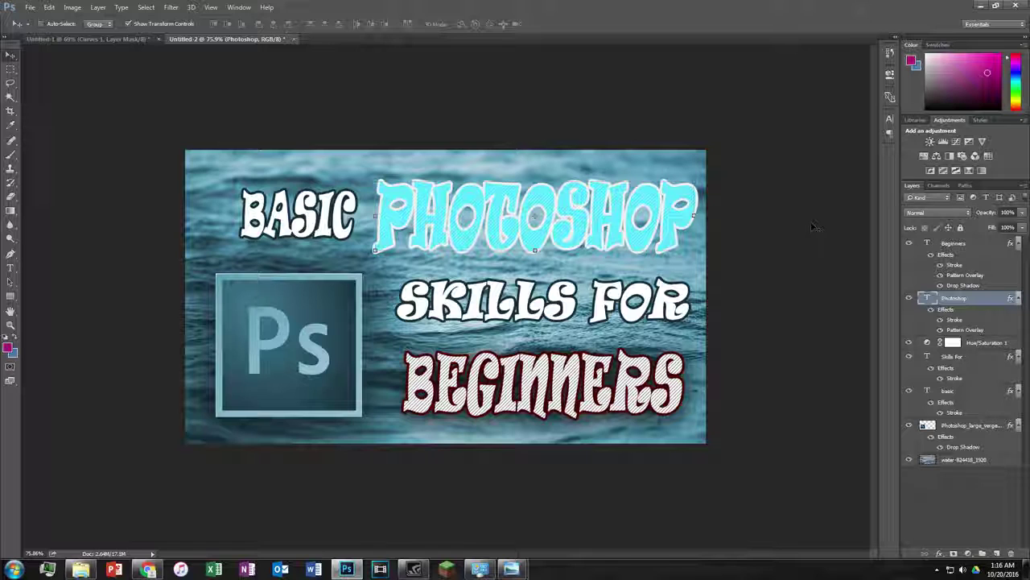
Save the graphic as PNG over the existing Whateveryouwant.png
{"action": "left_click", "coordinate": [49, 6]}
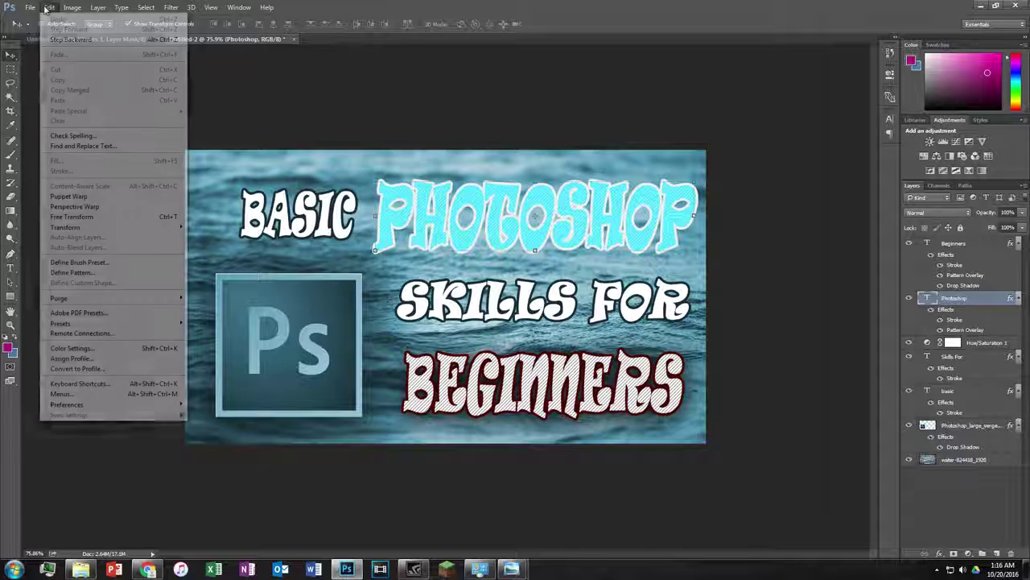
{"action": "left_click", "coordinate": [48, 6]}
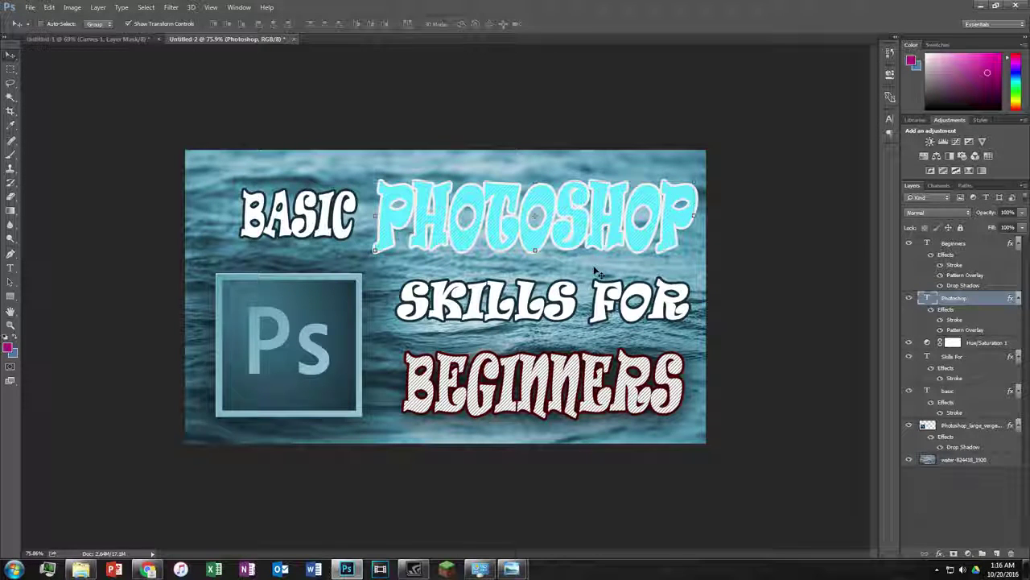
{"action": "left_click", "coordinate": [30, 7]}
{"action": "left_click", "coordinate": [30, 8]}
{"action": "left_click", "coordinate": [30, 8]}
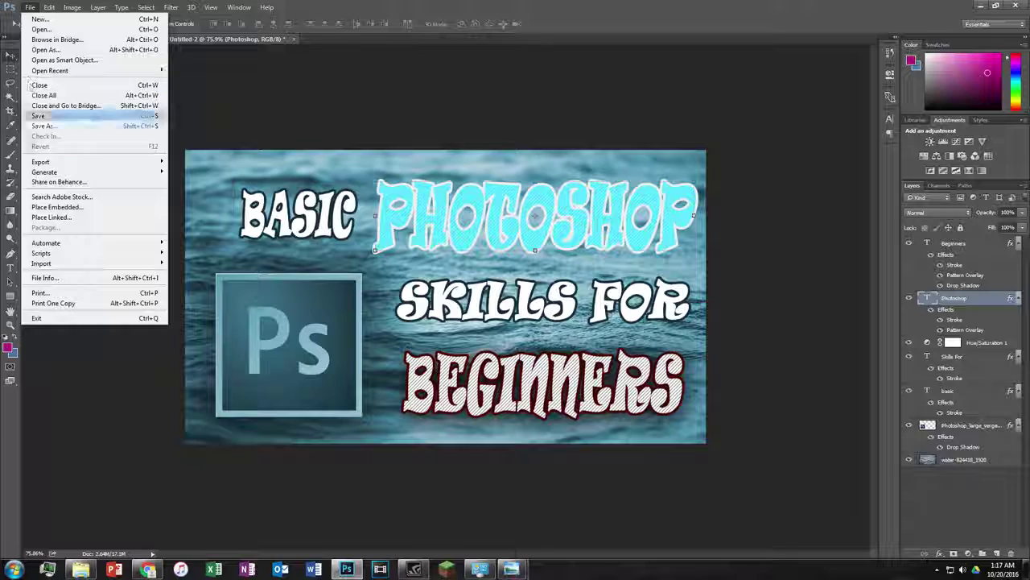
{"action": "left_click", "coordinate": [46, 127]}
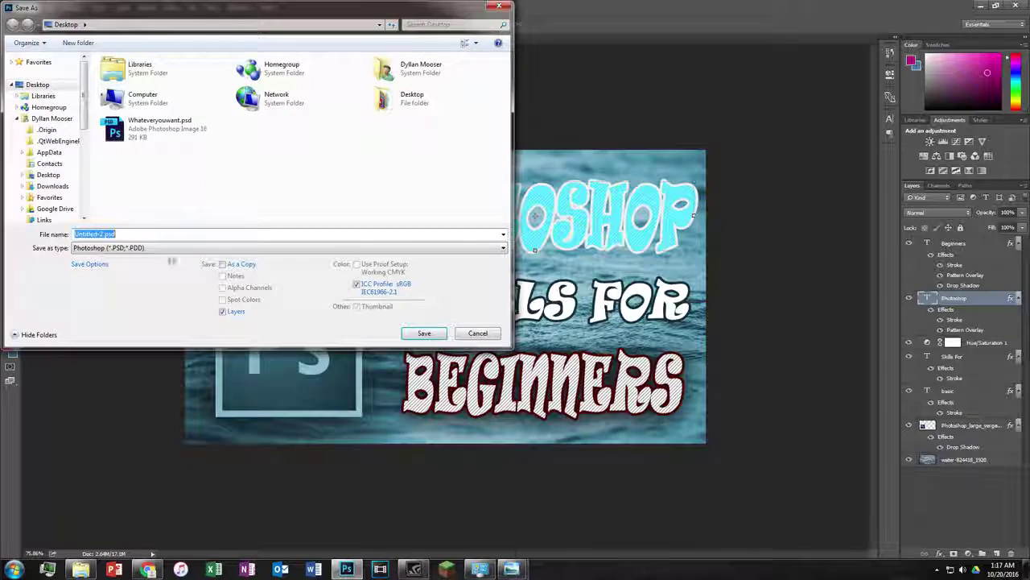
{"action": "left_click", "coordinate": [165, 248]}
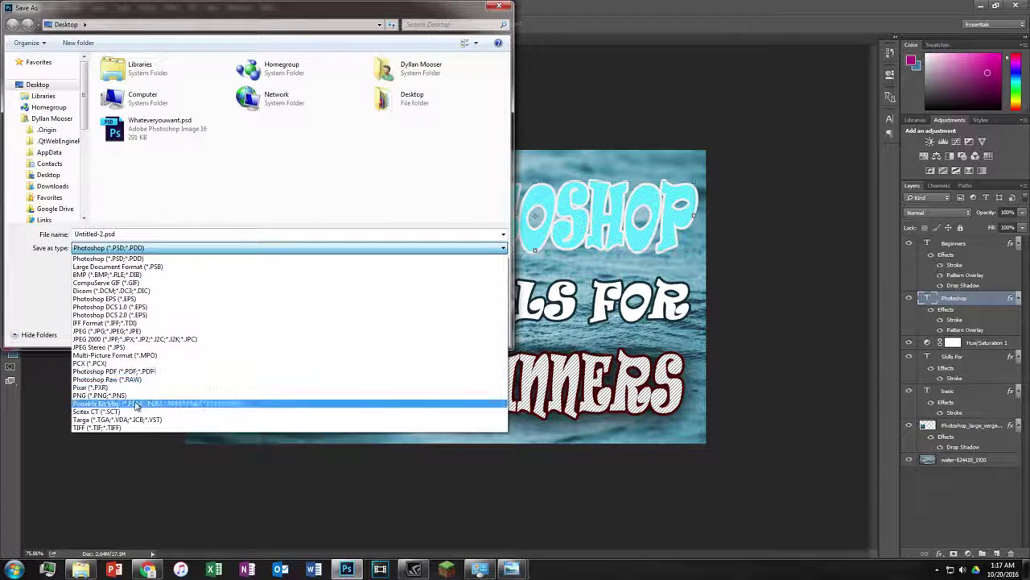
{"action": "left_click", "coordinate": [133, 395]}
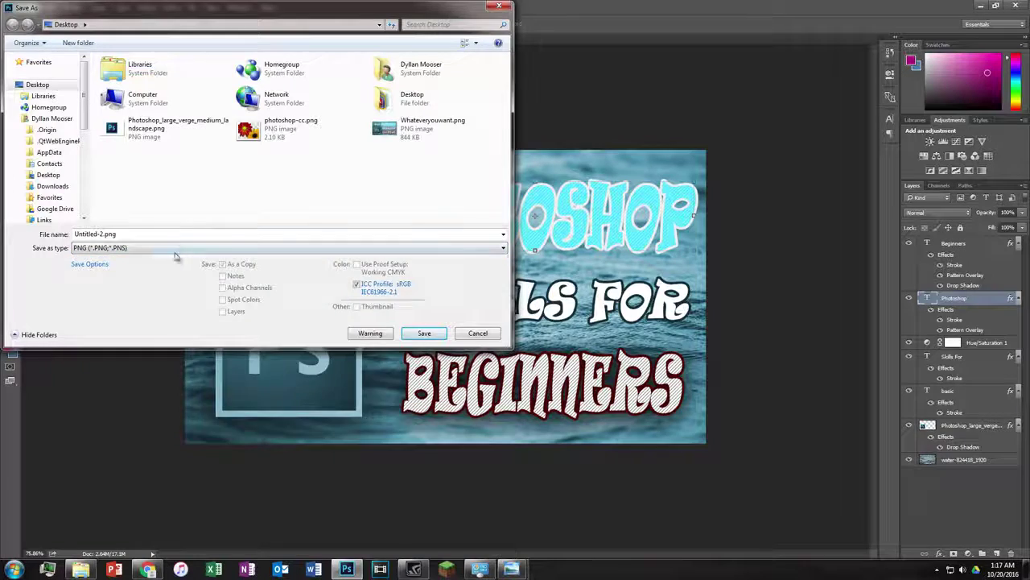
{"action": "left_click", "coordinate": [174, 249]}
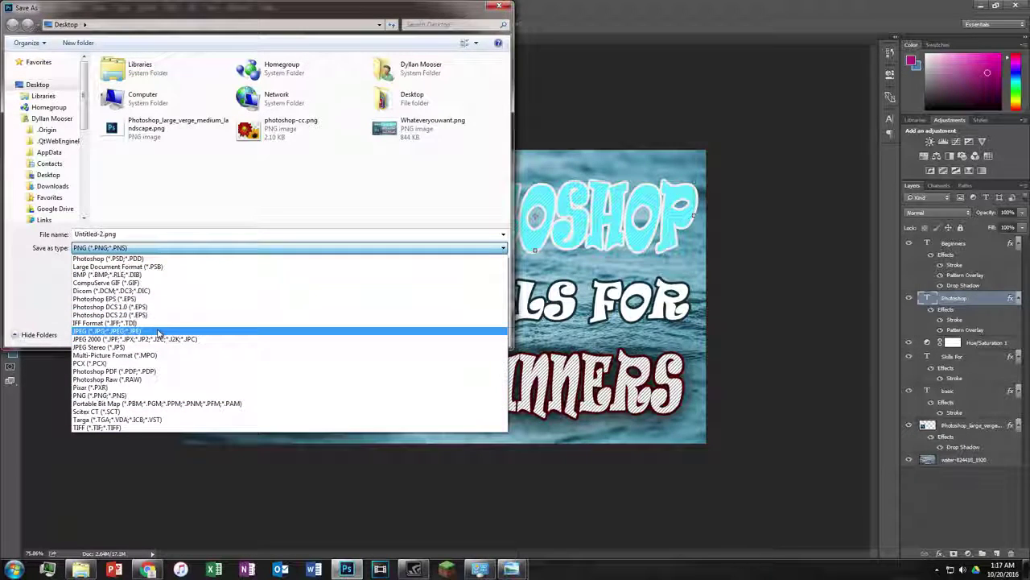
{"action": "left_click", "coordinate": [133, 332]}
{"action": "left_click", "coordinate": [137, 248]}
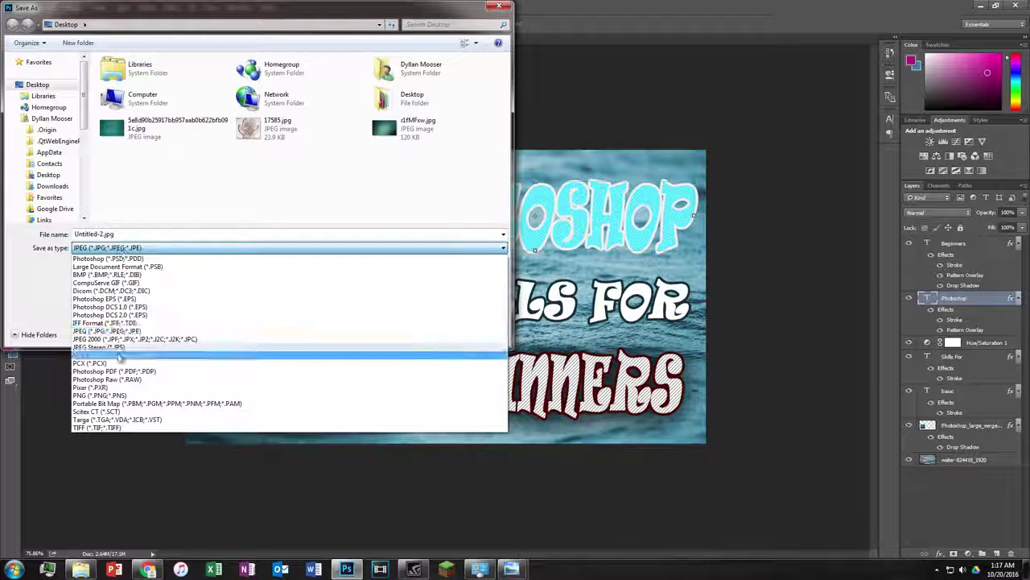
{"action": "left_click", "coordinate": [139, 396]}
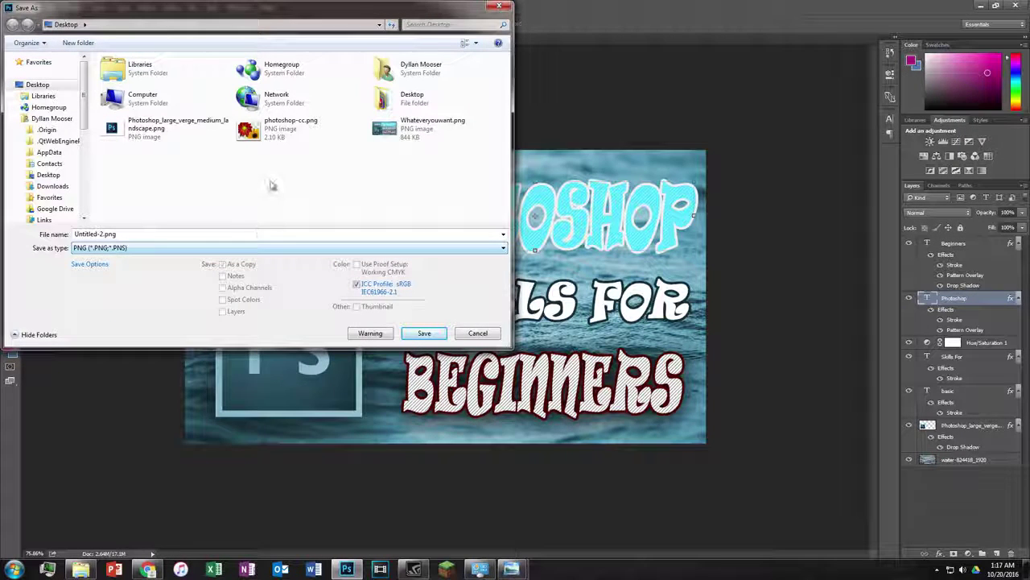
{"action": "left_click", "coordinate": [411, 131]}
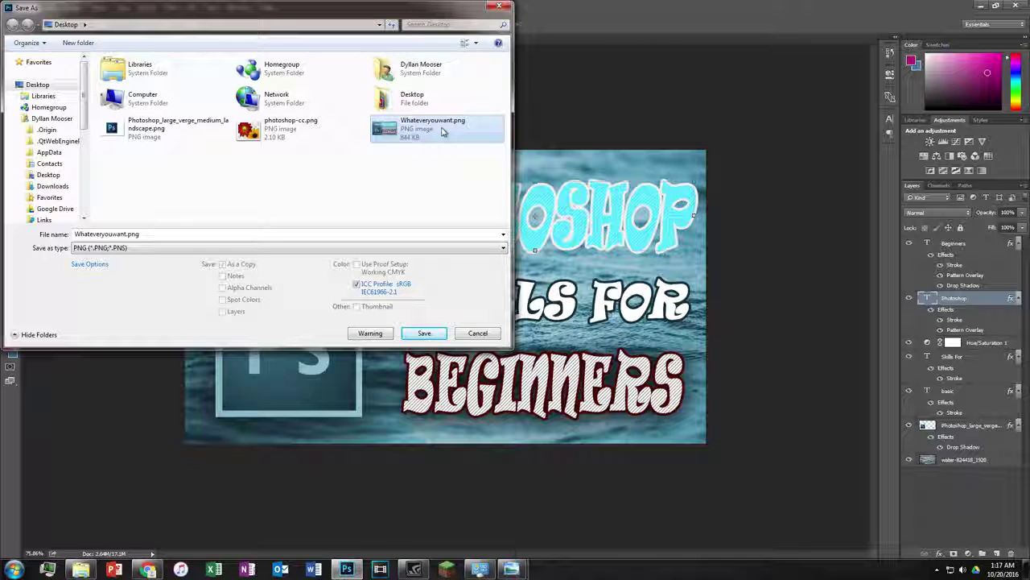
{"action": "left_click", "coordinate": [440, 333]}
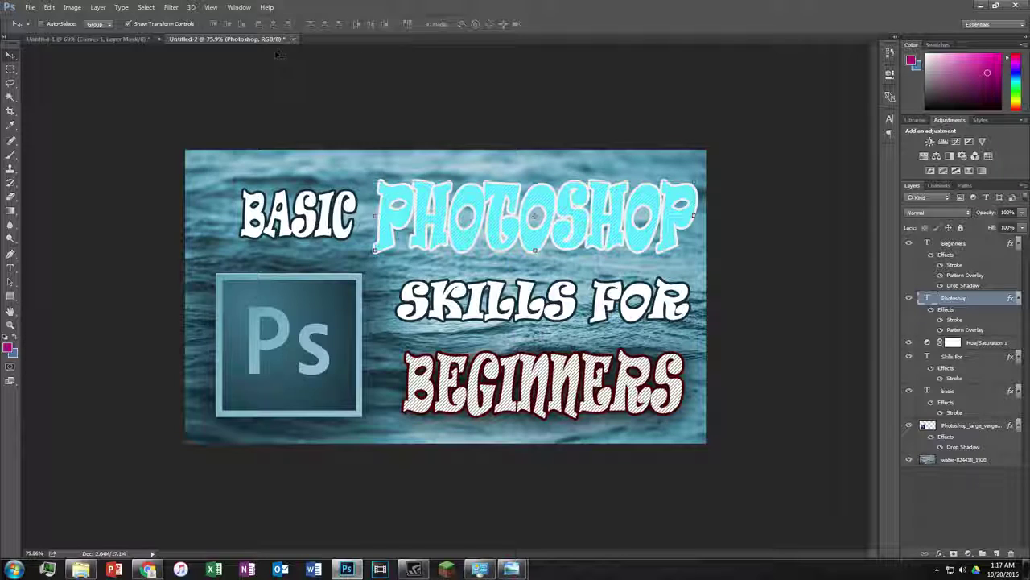
Save the layered document over Whateveryouwant.psd, replacing it with maximize compatibility
{"action": "key", "text": "ctrl+shift+s"}
{"action": "left_click", "coordinate": [159, 124]}
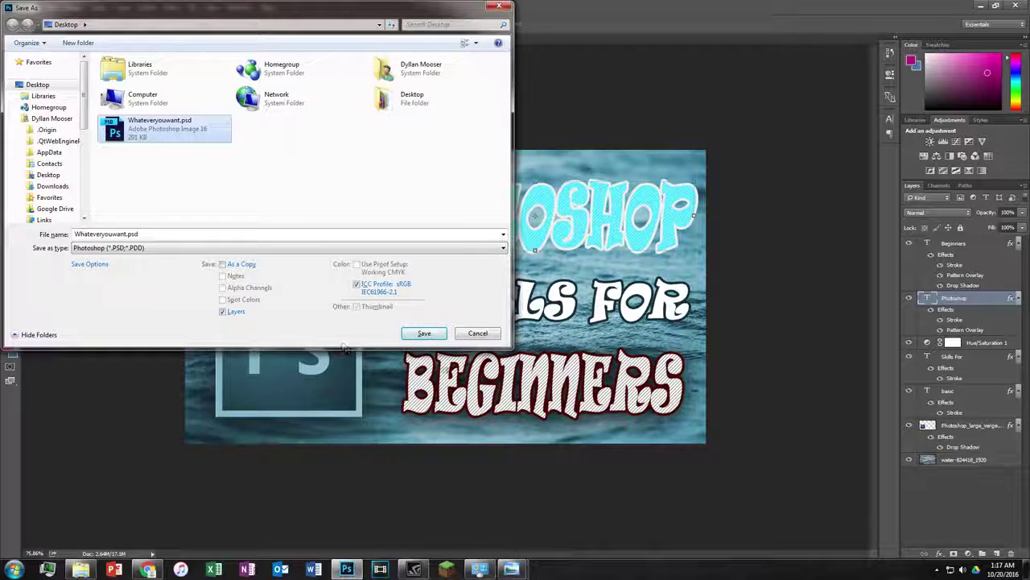
{"action": "left_click", "coordinate": [424, 333]}
{"action": "left_click", "coordinate": [548, 285]}
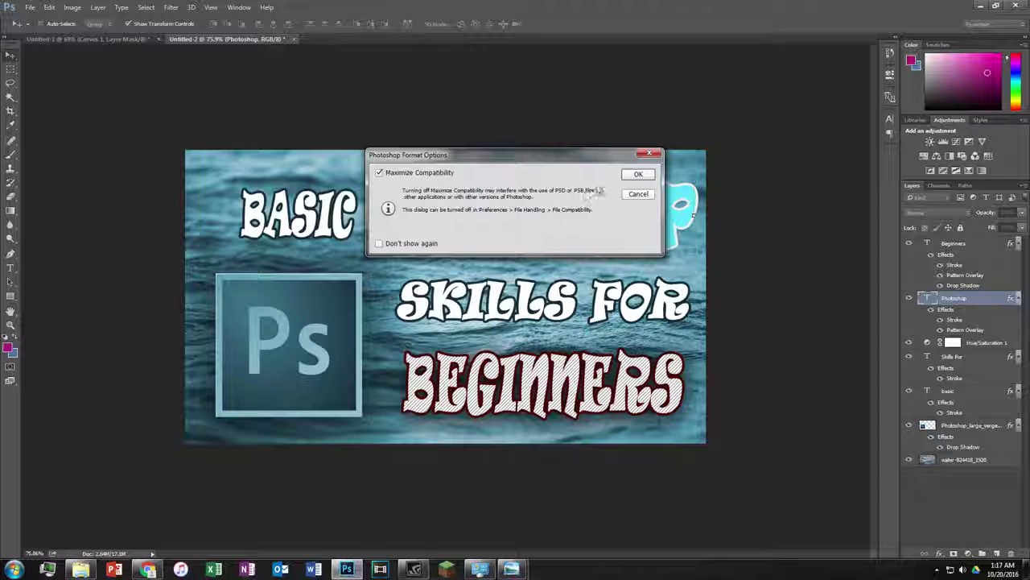
{"action": "left_click", "coordinate": [639, 174]}
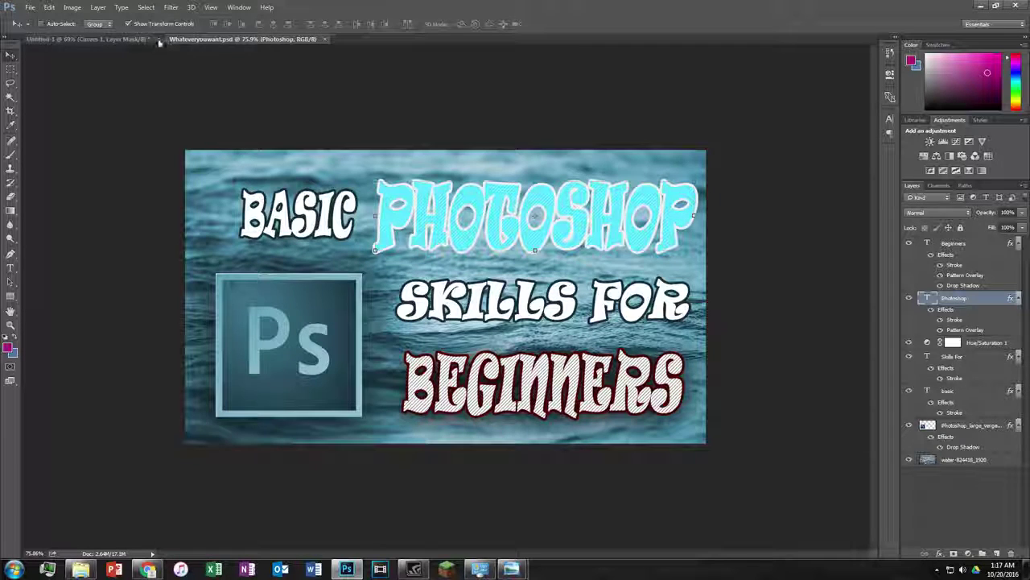
Close Untitled-1 without saving and minimize Photoshop
{"action": "left_click", "coordinate": [159, 39]}
{"action": "left_click", "coordinate": [521, 215]}
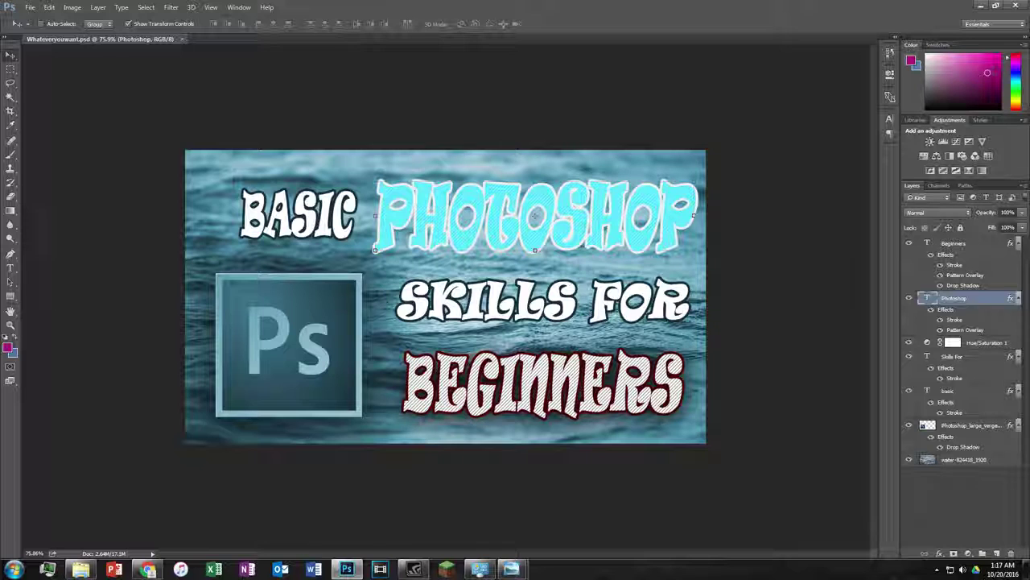
{"action": "left_click", "coordinate": [980, 6]}
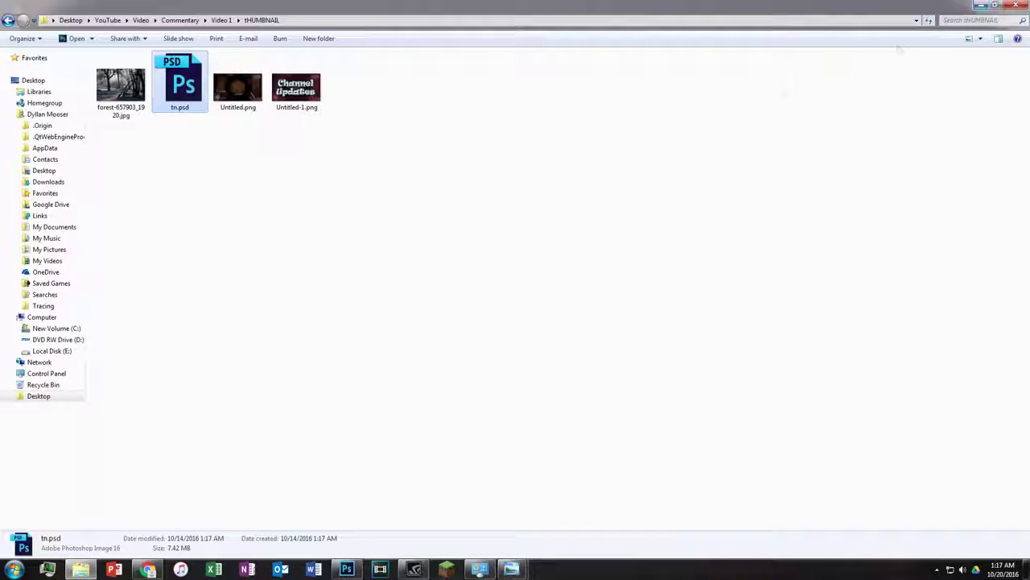
Close the THUMBNAIL folder and preview Whateveryouwant.png in Photo Viewer, maximized then restored
{"action": "left_click", "coordinate": [1021, 5]}
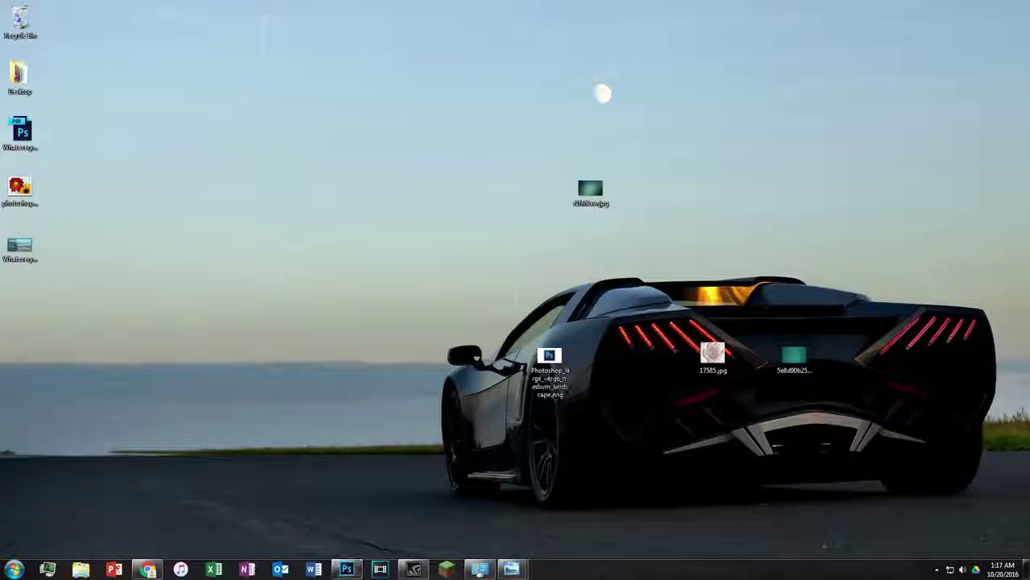
{"action": "double_click", "coordinate": [20, 245]}
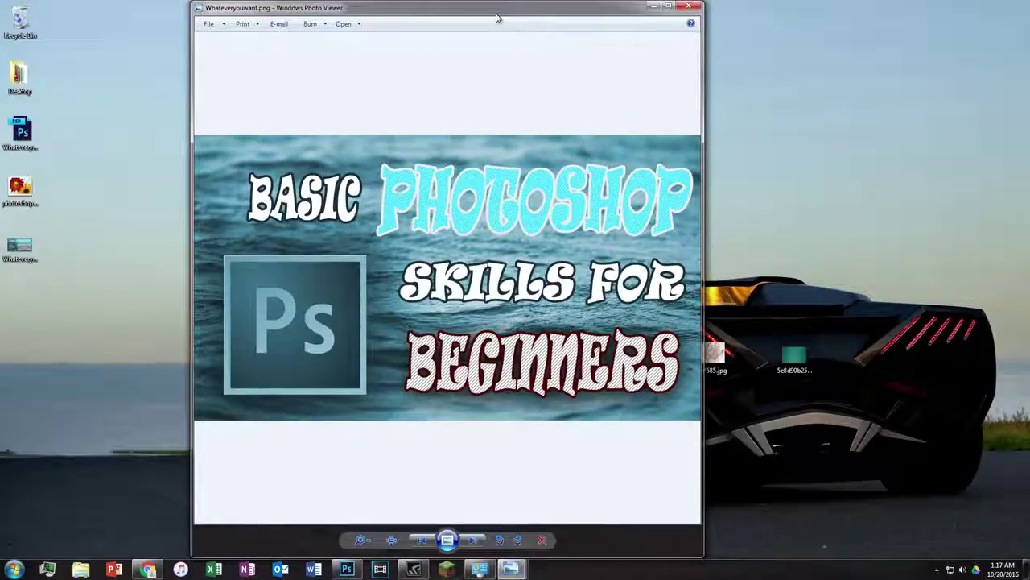
{"action": "double_click", "coordinate": [496, 15]}
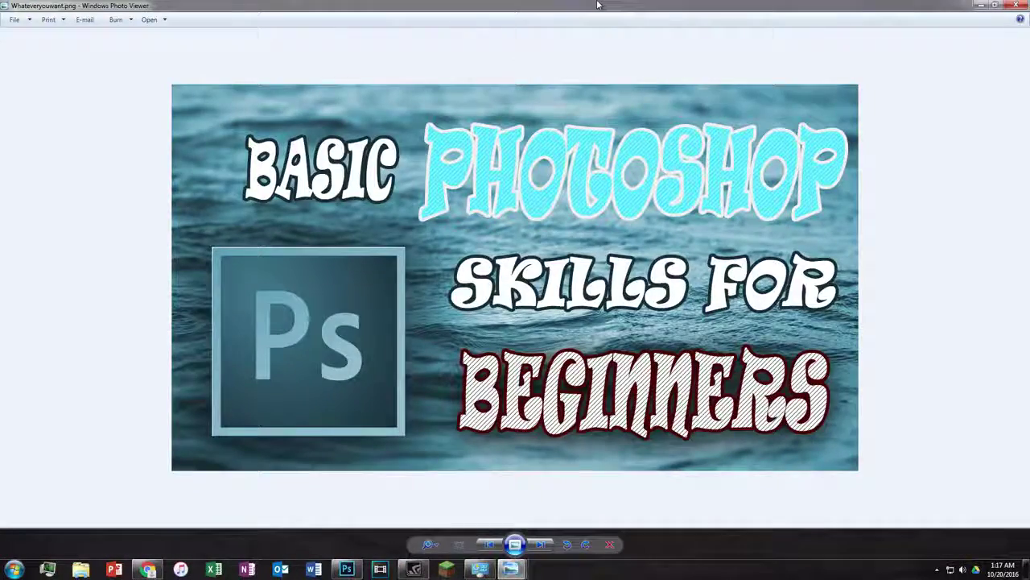
{"action": "mouse_move", "coordinate": [597, 5]}
{"action": "left_mouse_down"}
{"action": "mouse_move", "coordinate": [579, 51]}
{"action": "mouse_move", "coordinate": [517, 131]}
{"action": "left_mouse_up"}
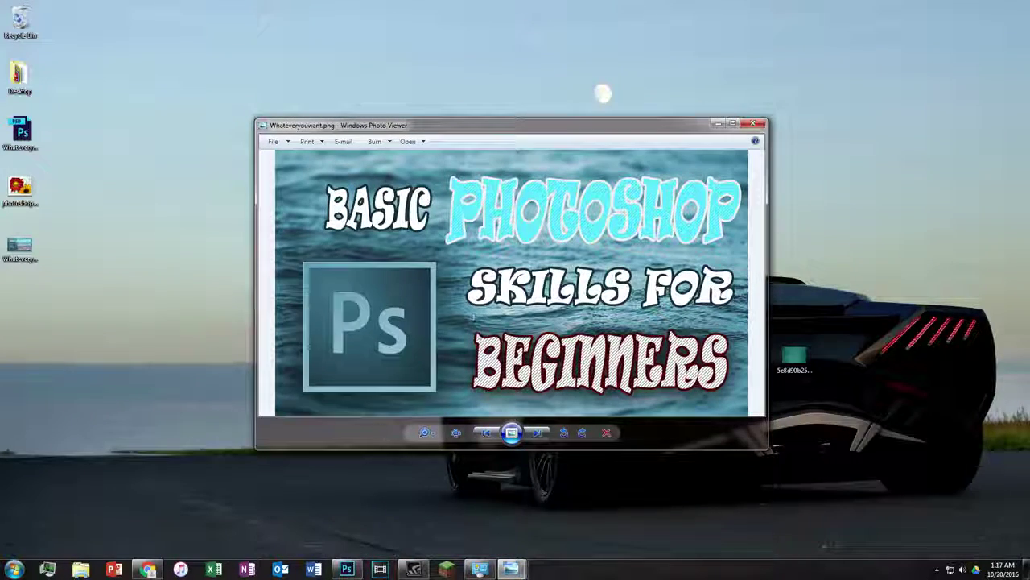
{"action": "left_click", "coordinate": [148, 569]}
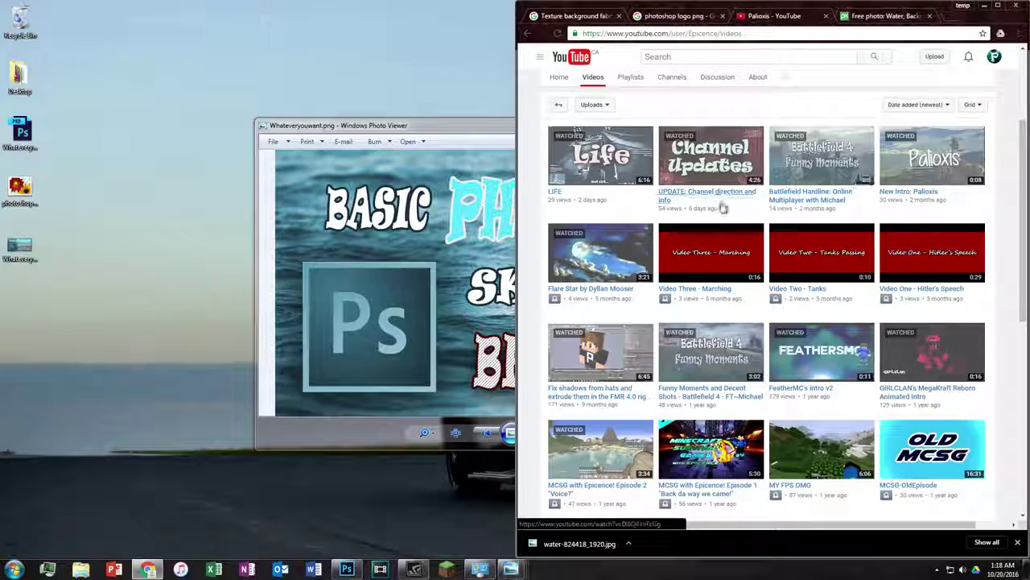
Place a shrunken Whateveryouwant.png preview to the left of Chrome's YouTube videos page
{"action": "key", "text": "alt+Tab"}
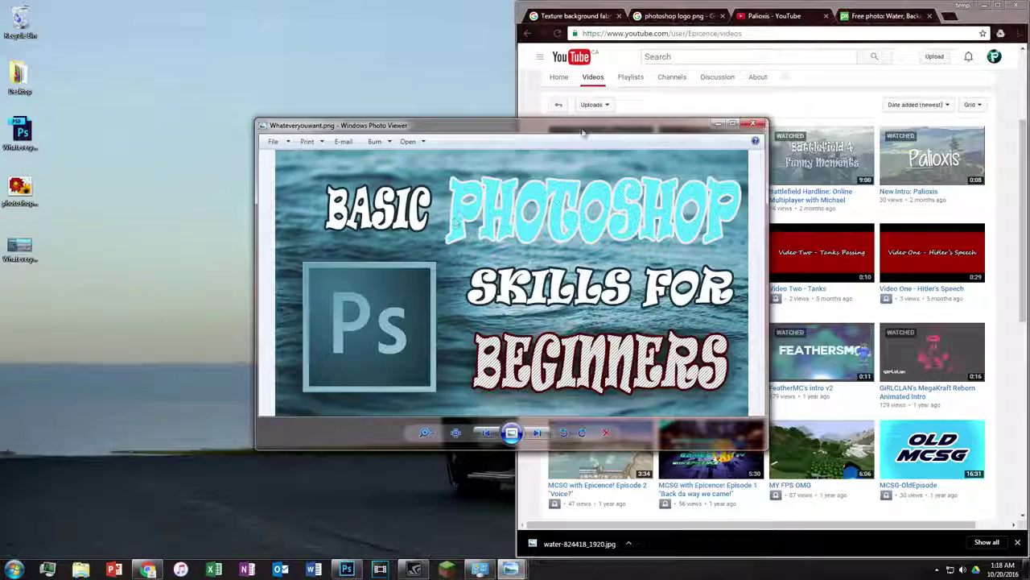
{"action": "left_click_drag", "start_coordinate": [583, 133], "coordinate": [362, 176]}
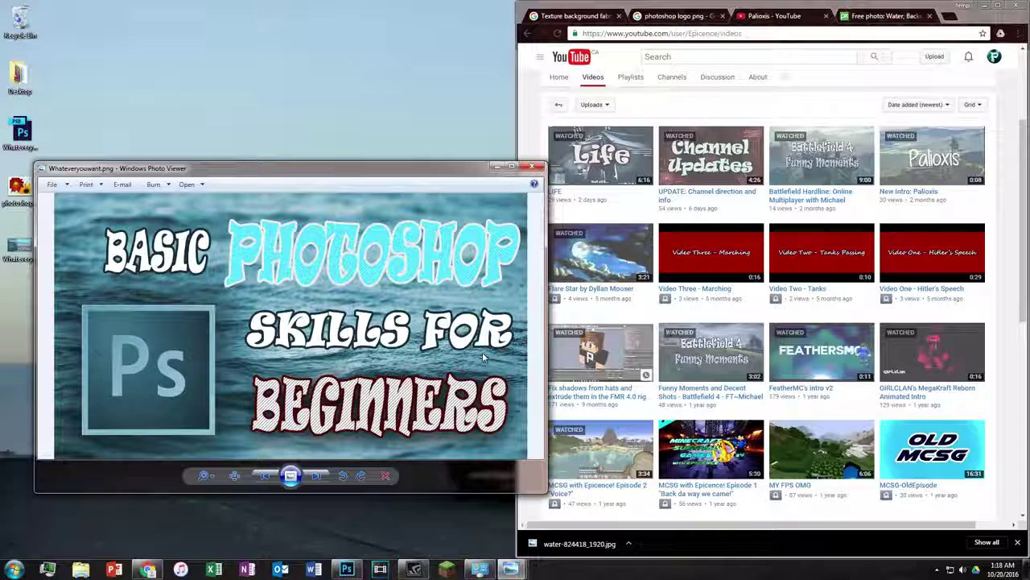
{"action": "left_click", "coordinate": [346, 569]}
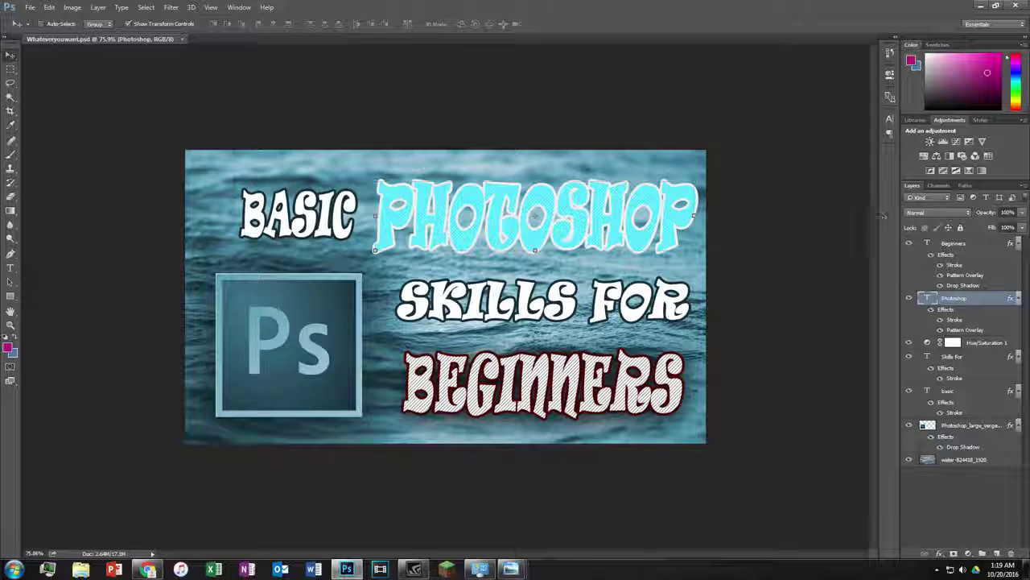
{"action": "left_click", "coordinate": [346, 570]}
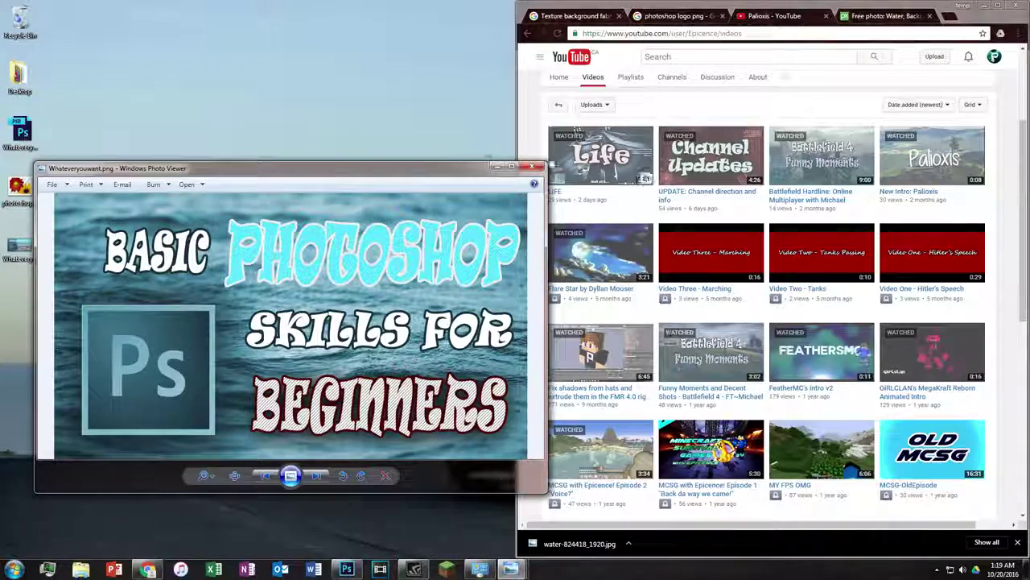
{"action": "left_click", "coordinate": [531, 166]}
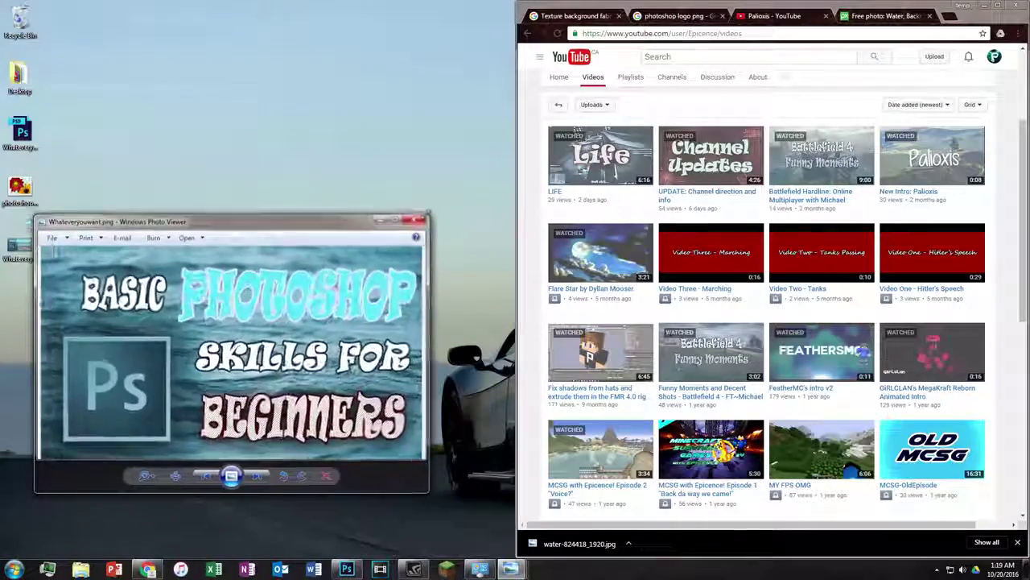